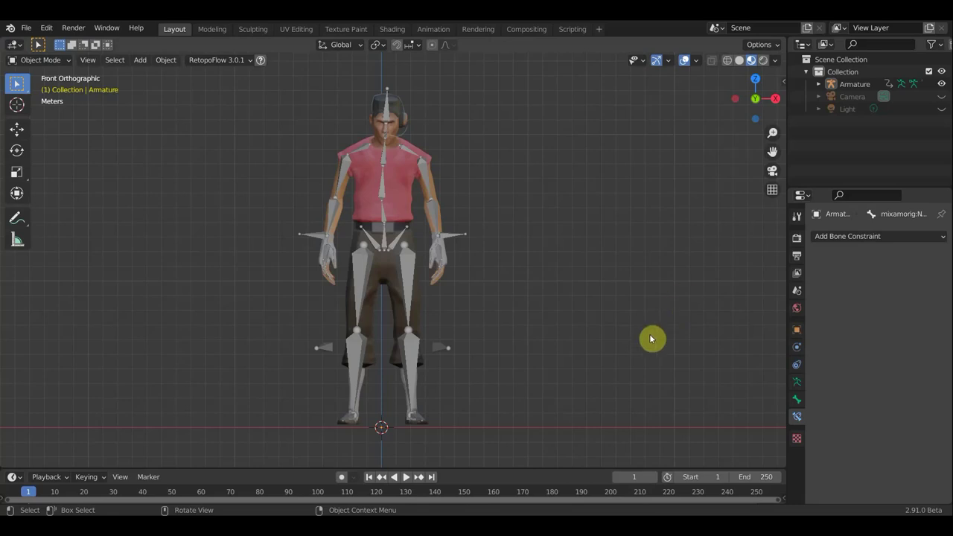
# - Orbit to the right side view and select the character's armature
pyautogui.moveTo(611, 338); pyautogui.dragTo(487, 335, button='middle')
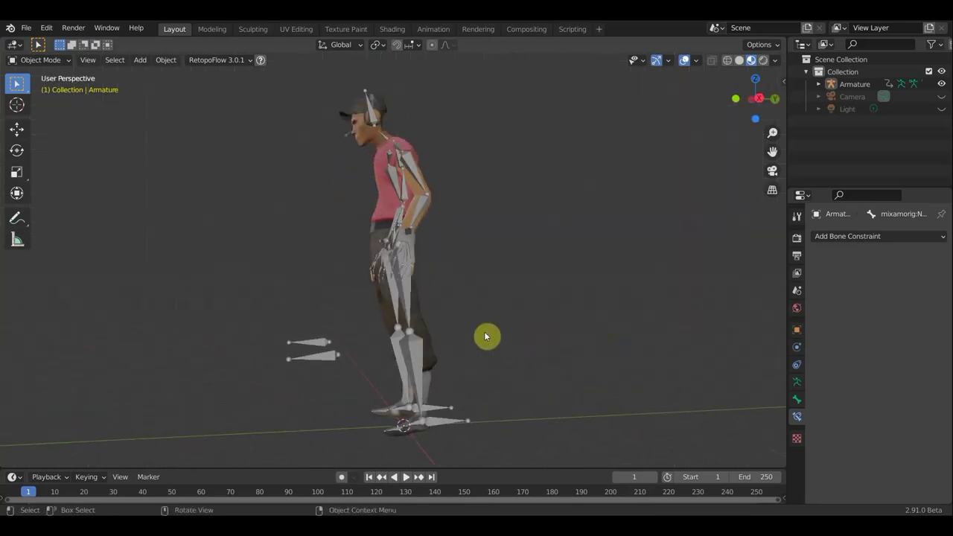
pyautogui.press('KP_3')
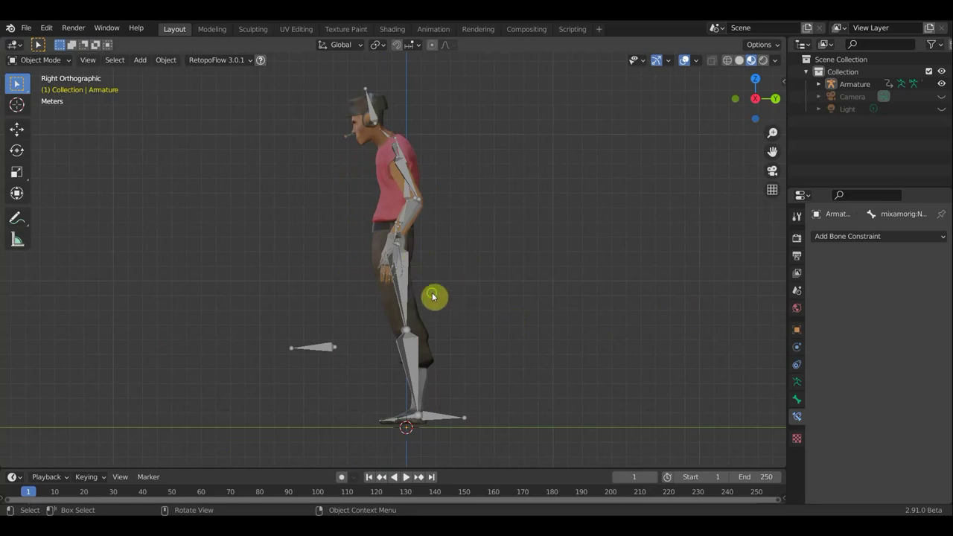
pyautogui.moveTo(437, 297)
pyautogui.mouseDown(button='middle')
pyautogui.moveTo(383, 304)
pyautogui.moveTo(414, 237)
pyautogui.mouseUp(button='middle')
pyautogui.click(406, 234)
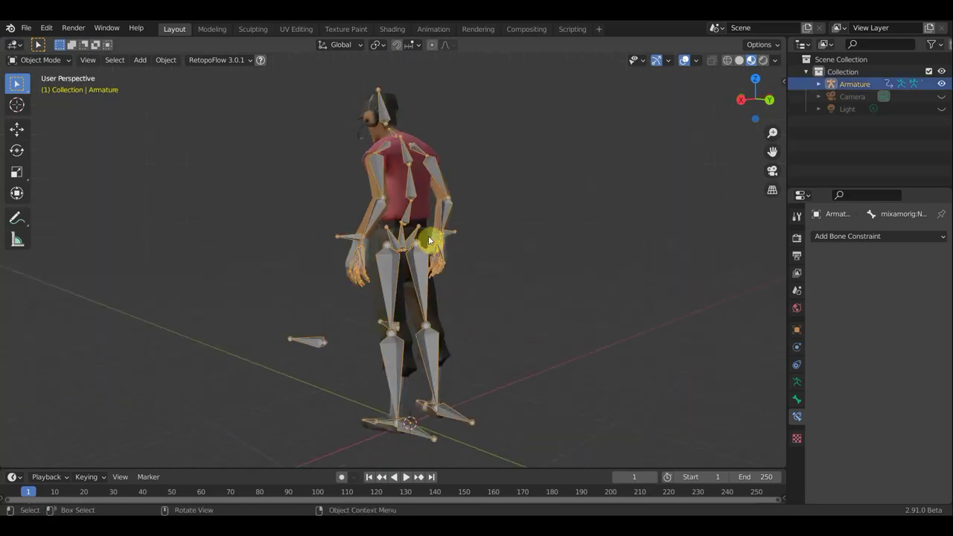
# - Switch the armature into Pose Mode in right side view and begin moving the hips bone
pyautogui.click(46, 59)
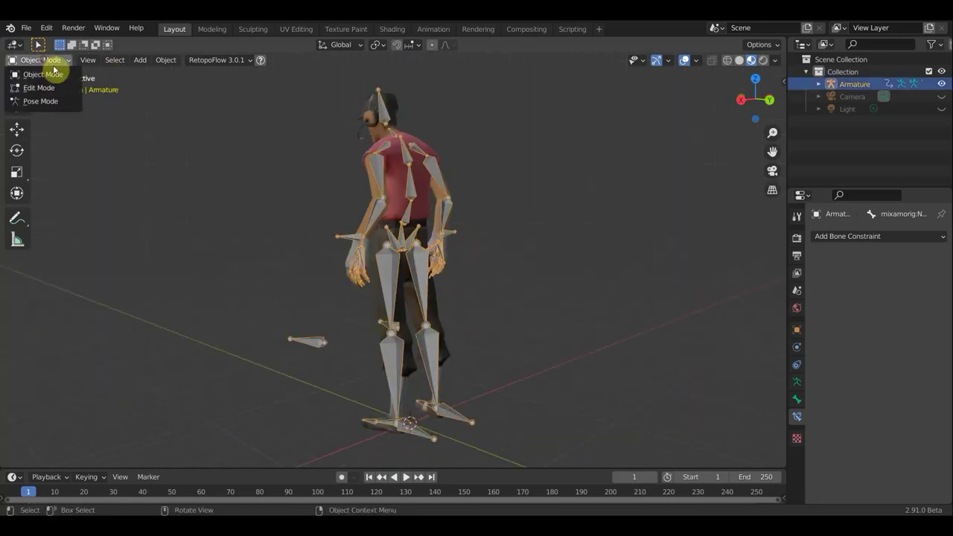
pyautogui.click(66, 100)
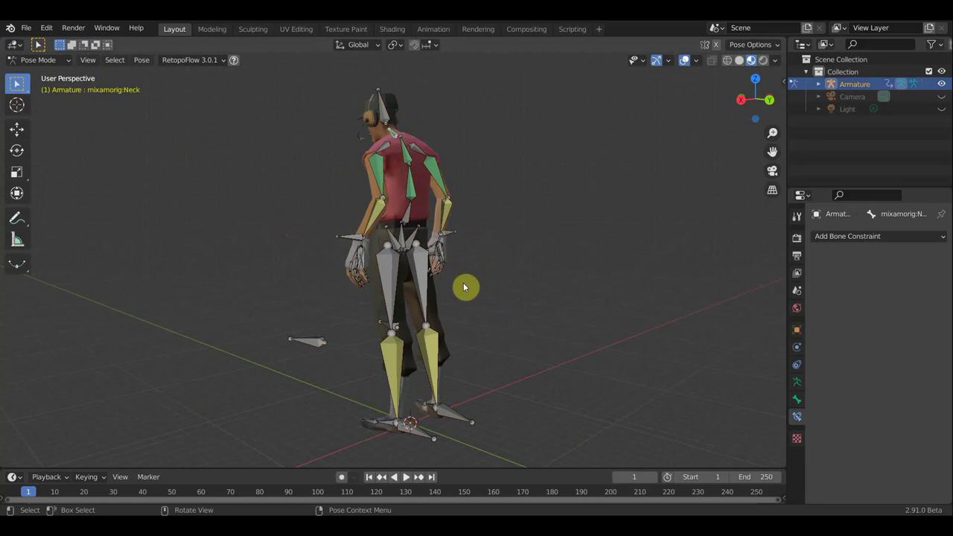
pyautogui.press('KP_3')
pyautogui.moveTo(402, 266); pyautogui.dragTo(374, 273, button='middle')
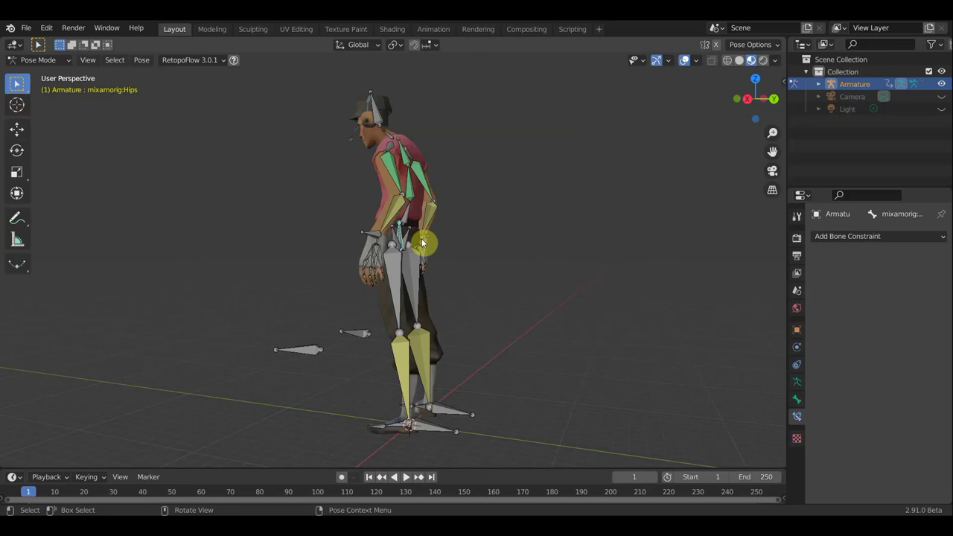
pyautogui.press('KP_3')
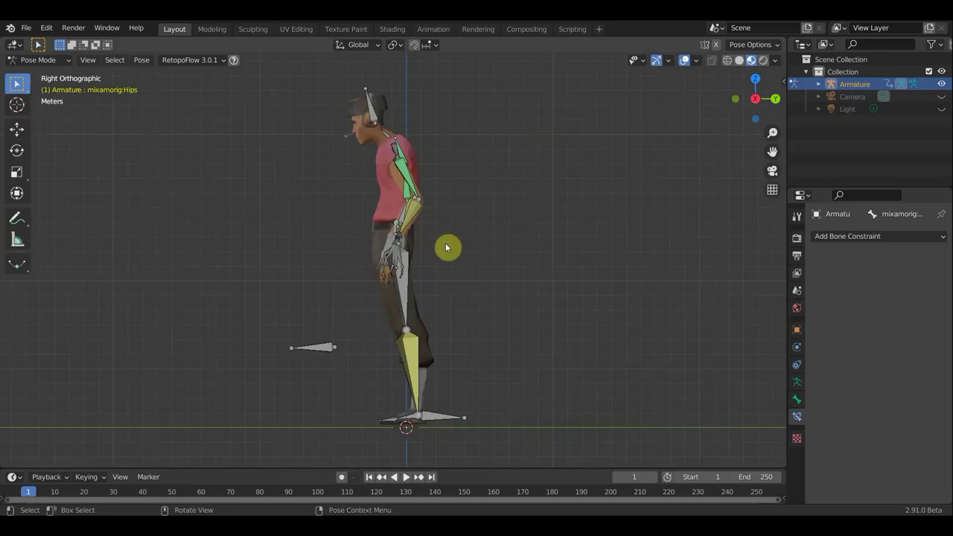
pyautogui.press('g')
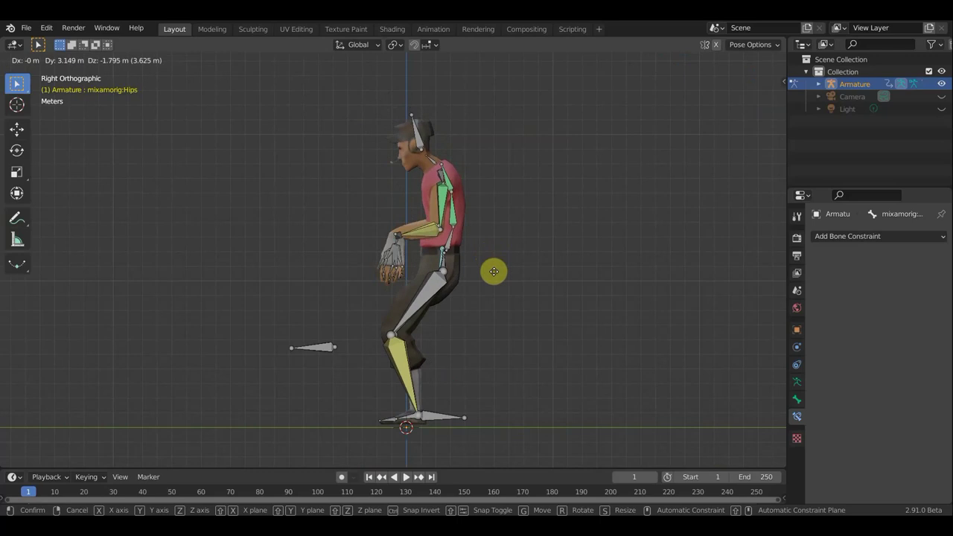
# - Lower, tilt and reposition the hips bone so the knees bend into a crouch
pyautogui.click(495, 269)
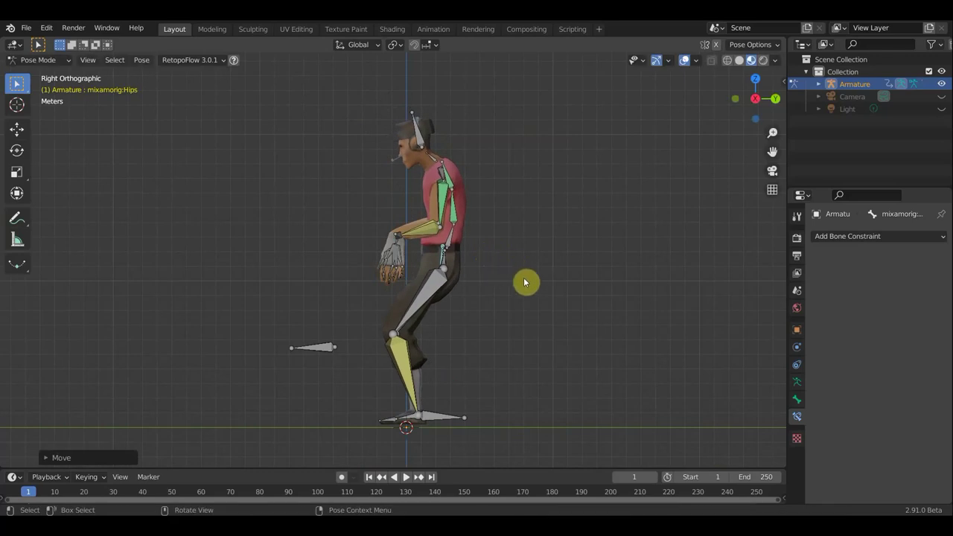
pyautogui.press('r')
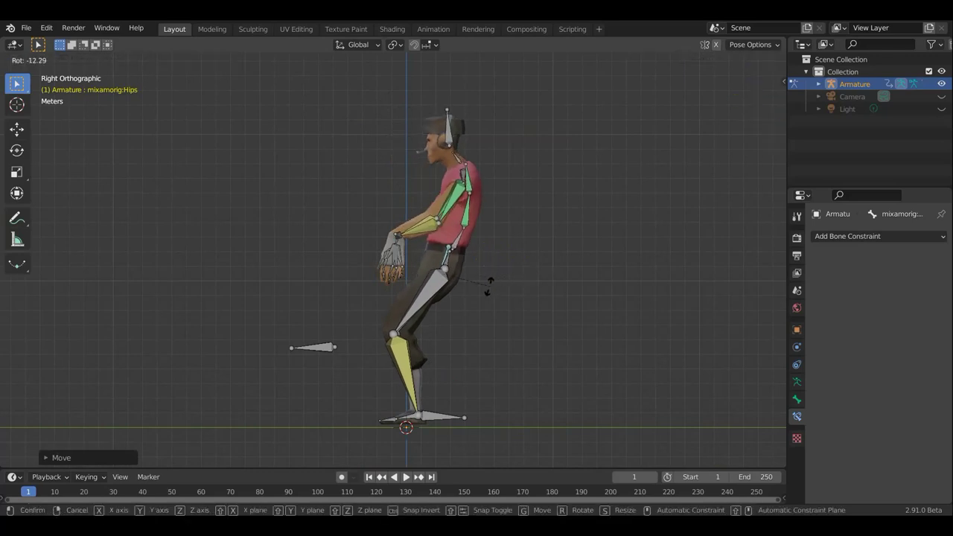
pyautogui.click(488, 285)
pyautogui.press('g')
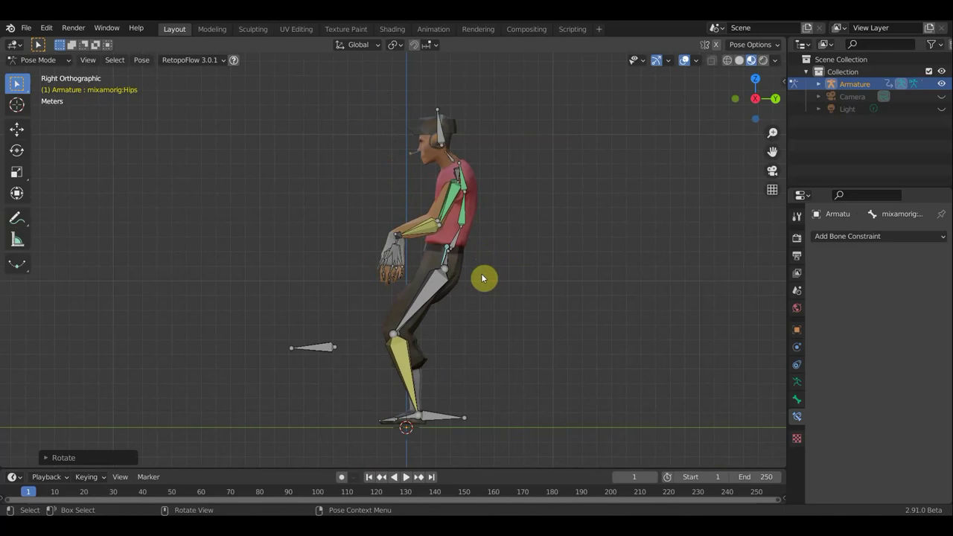
pyautogui.click(500, 291)
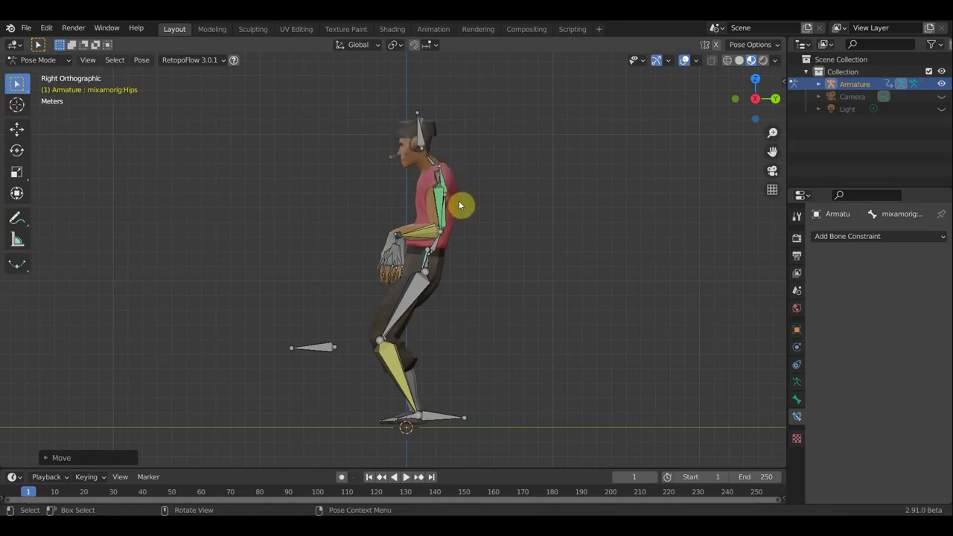
pyautogui.moveTo(458, 207)
pyautogui.mouseDown(button='middle')
pyautogui.moveTo(436, 223)
pyautogui.moveTo(526, 252)
pyautogui.mouseUp(button='middle')
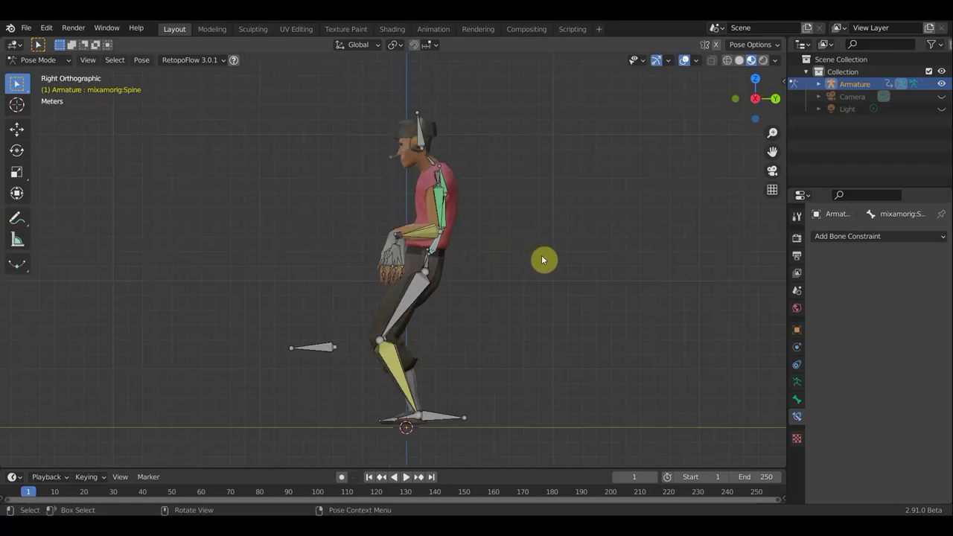
# - Tilt the spine to lean the upper body and rotate the Head bone
pyautogui.press('r')
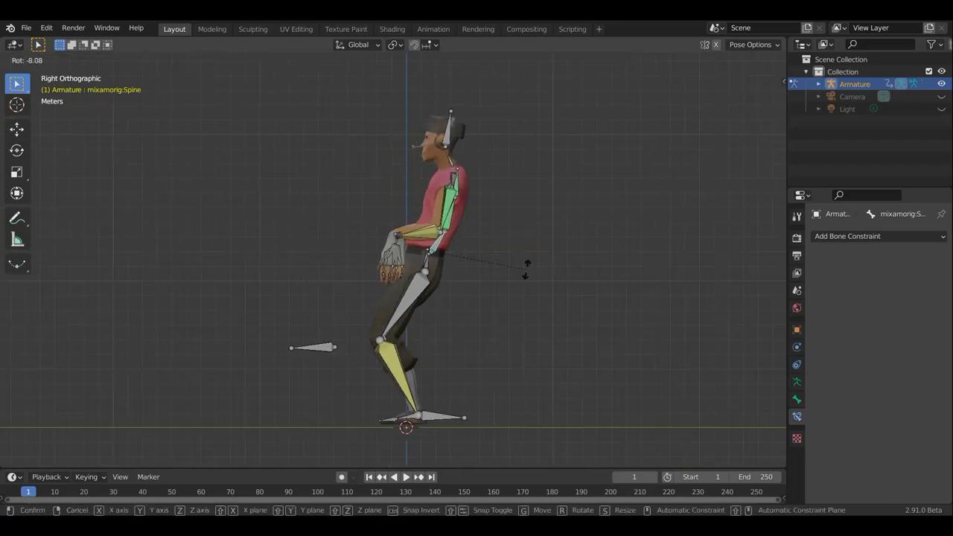
pyautogui.click(524, 269)
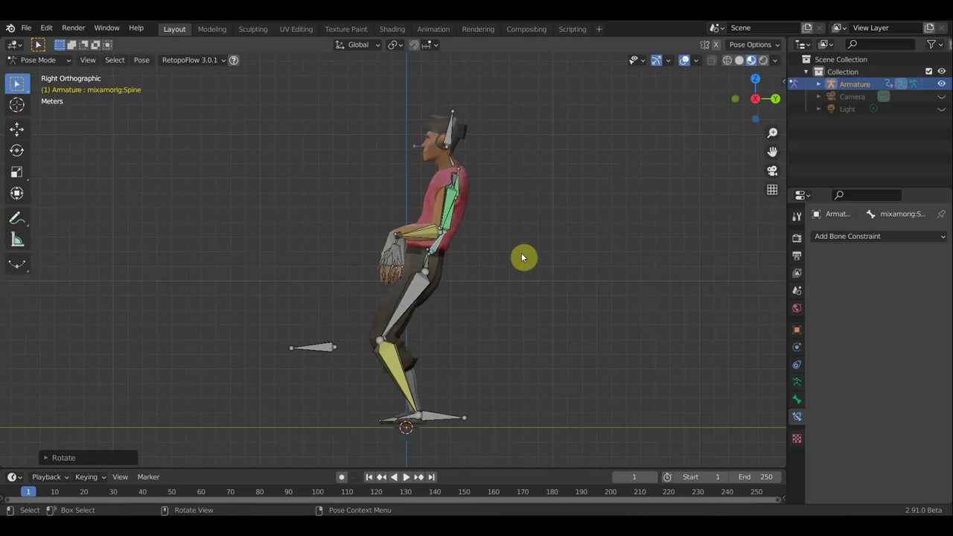
pyautogui.click(450, 134)
pyautogui.press('r')
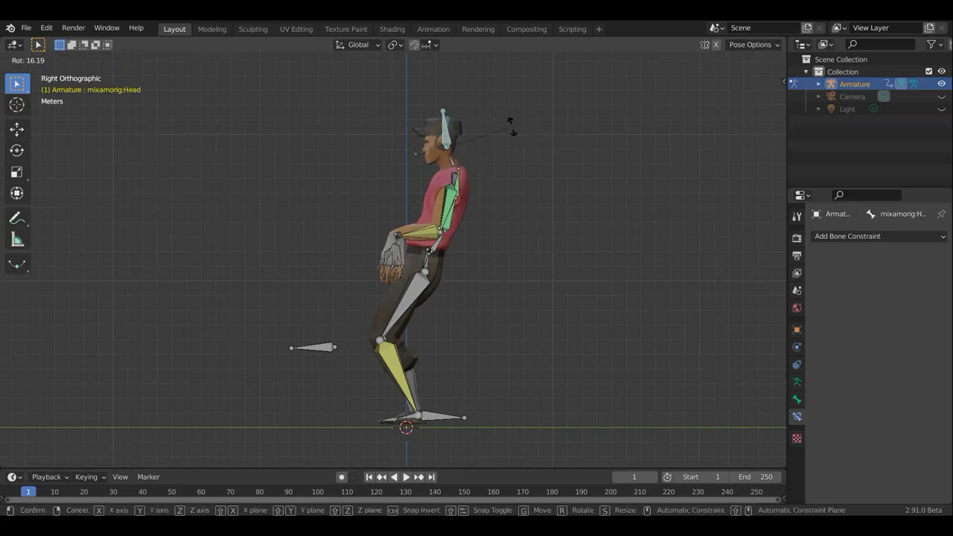
pyautogui.click(510, 128)
# - Move and rotate the left forearm so the hand sits near the chest
pyautogui.click(396, 237)
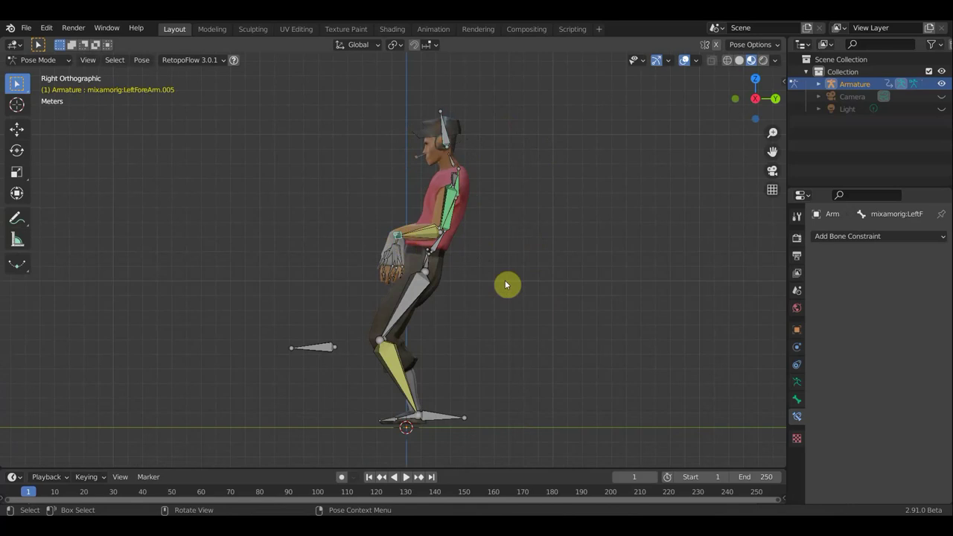
pyautogui.press('g')
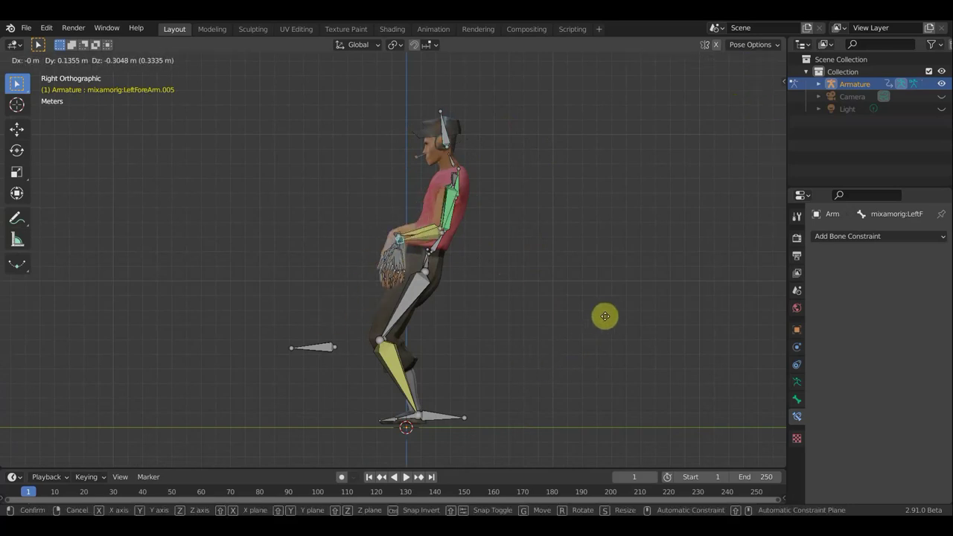
pyautogui.click(606, 320)
pyautogui.press('r')
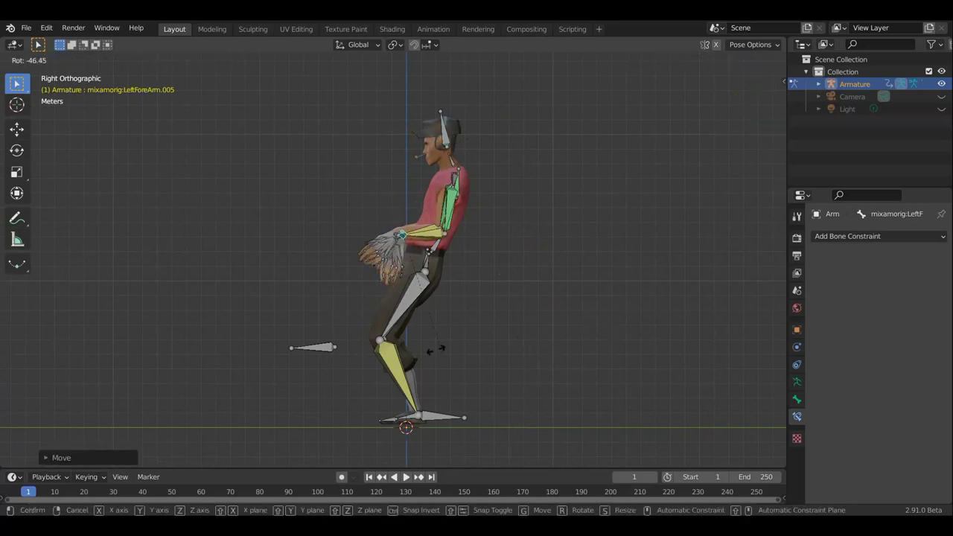
pyautogui.click(359, 264)
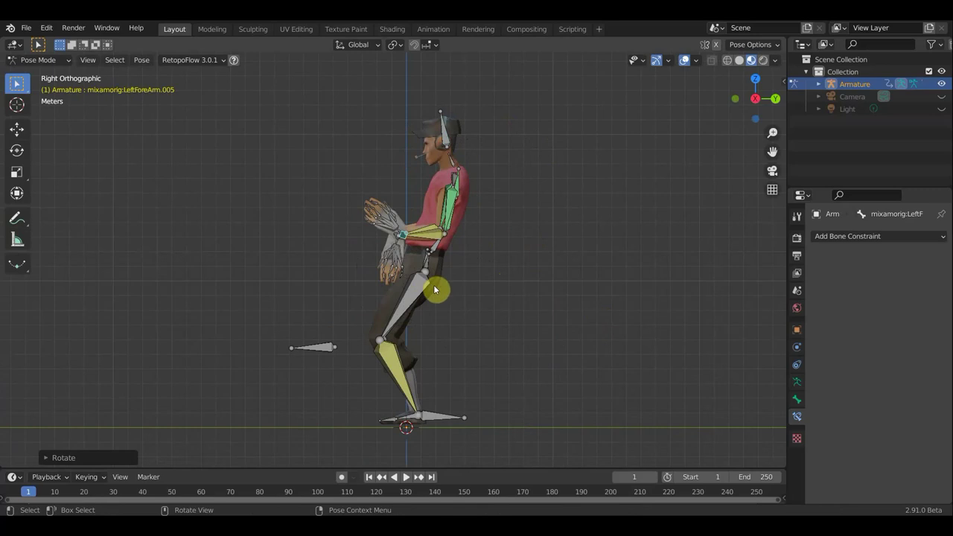
pyautogui.press('g')
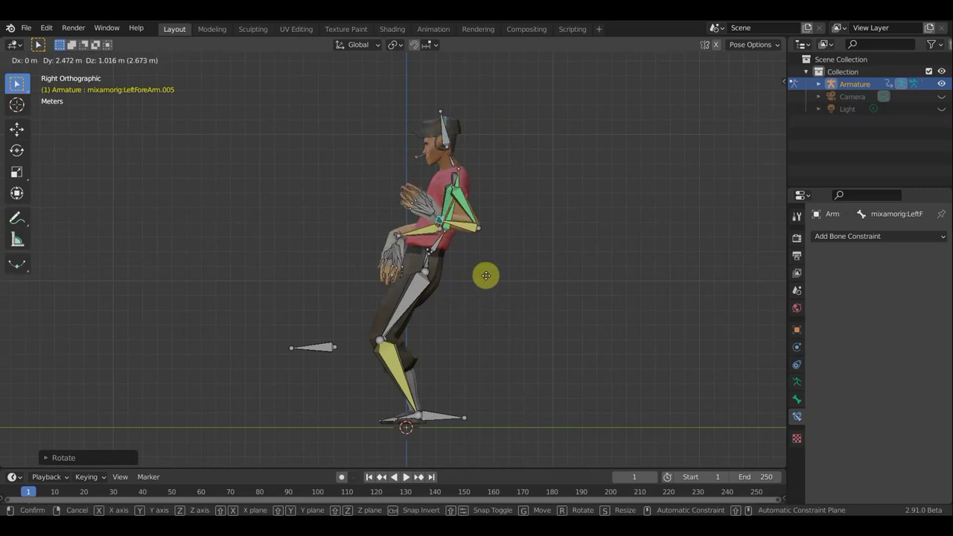
pyautogui.click(487, 275)
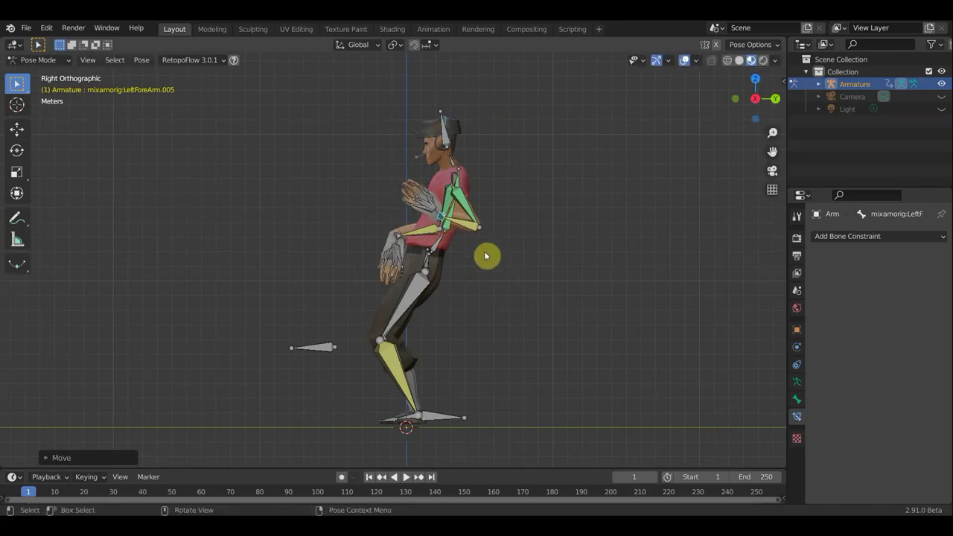
pyautogui.moveTo(474, 240)
pyautogui.mouseDown(button='middle')
pyautogui.moveTo(536, 282)
pyautogui.moveTo(647, 247)
pyautogui.moveTo(600, 271)
pyautogui.moveTo(630, 258)
pyautogui.moveTo(614, 266)
pyautogui.mouseUp(button='middle')
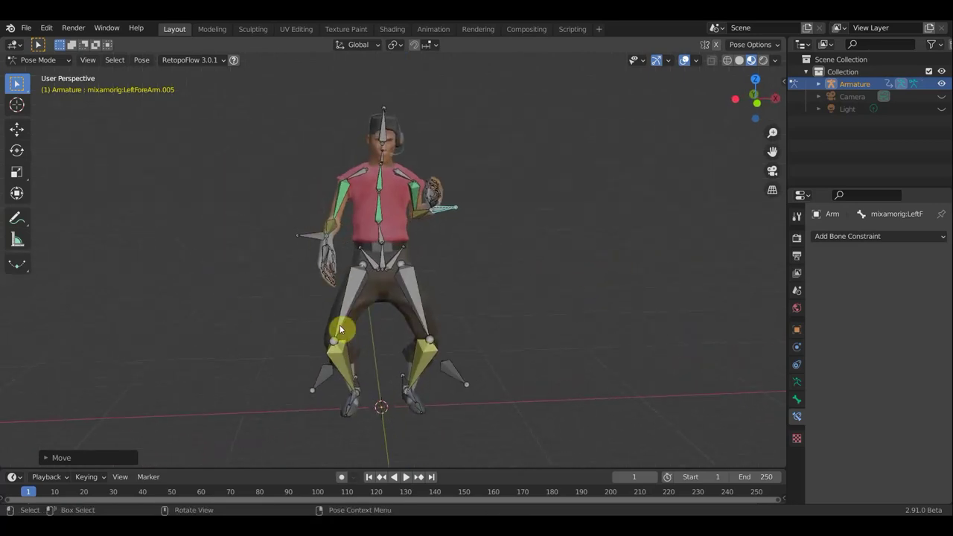
# - Rotate the left upper leg inward, checking from top and front views
pyautogui.hotkey('ctrl', 'z')
pyautogui.press('KP_7')
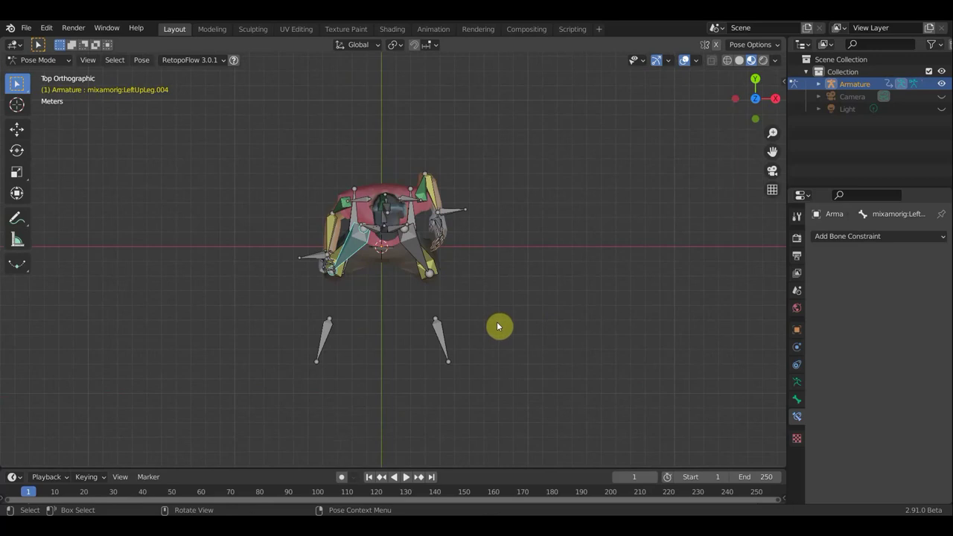
pyautogui.press('r')
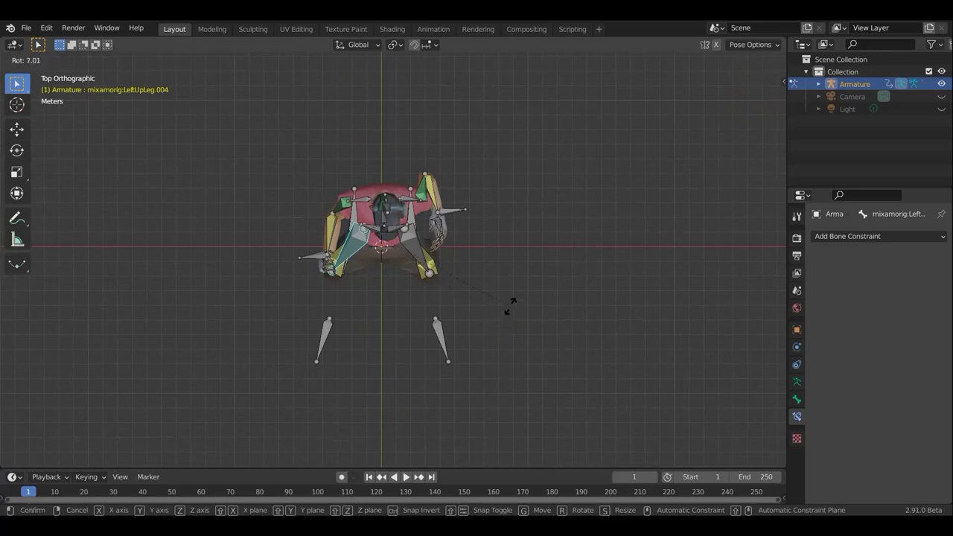
pyautogui.click(511, 307)
pyautogui.press('g')
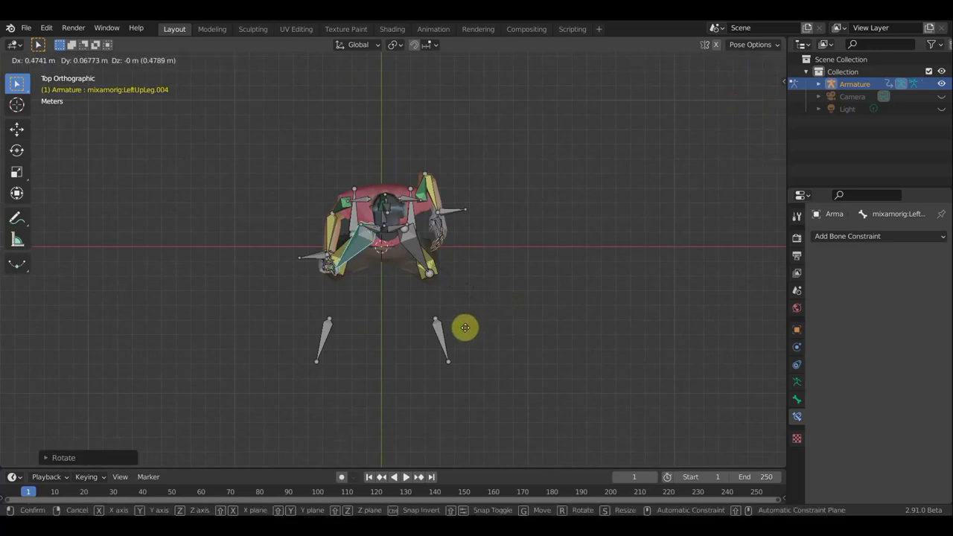
pyautogui.click(465, 328)
pyautogui.hotkey('ctrl', 'z')
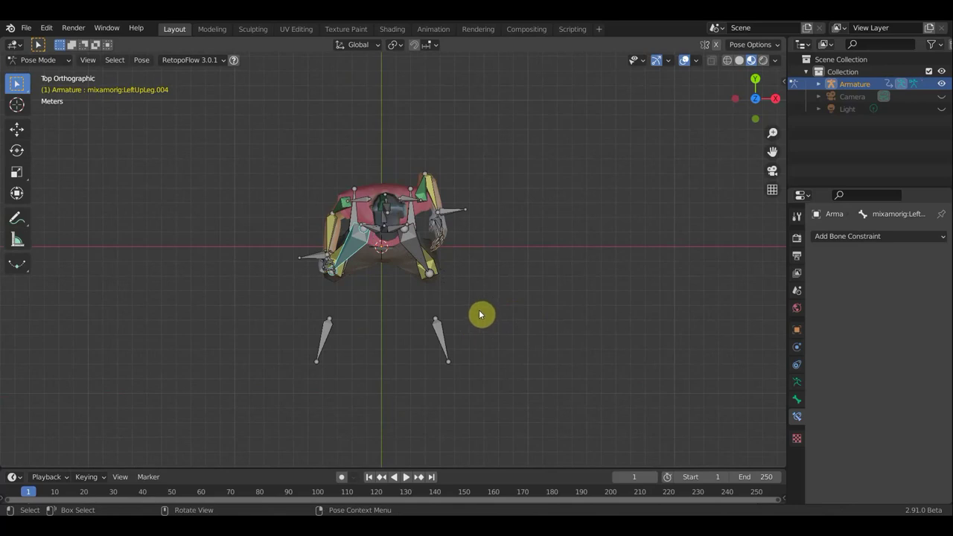
pyautogui.press('KP_1')
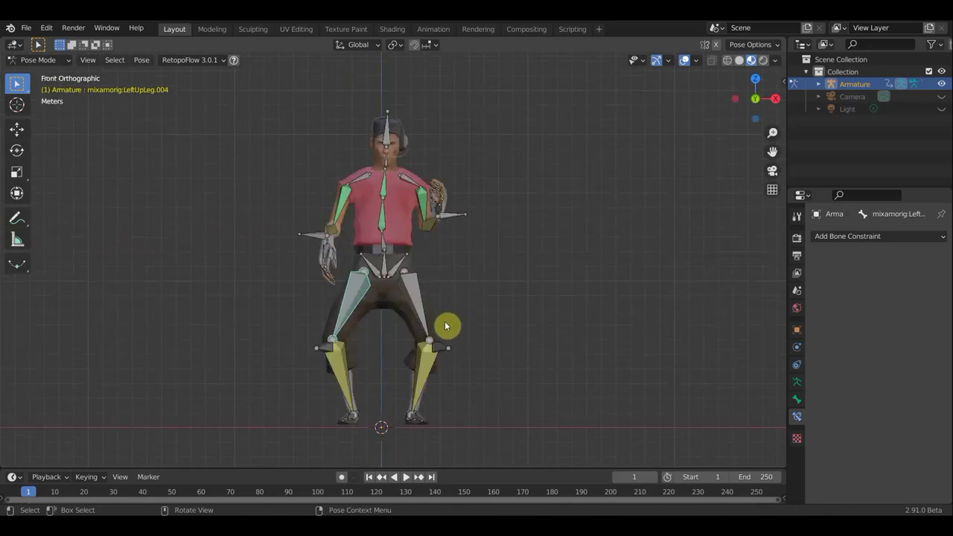
pyautogui.press('r')
pyautogui.click(366, 329)
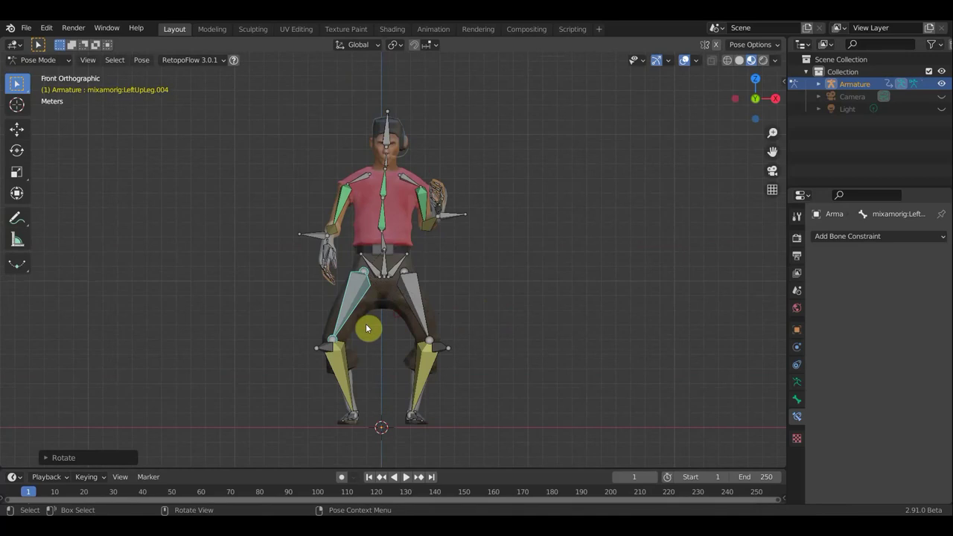
pyautogui.press('r')
pyautogui.click(348, 323)
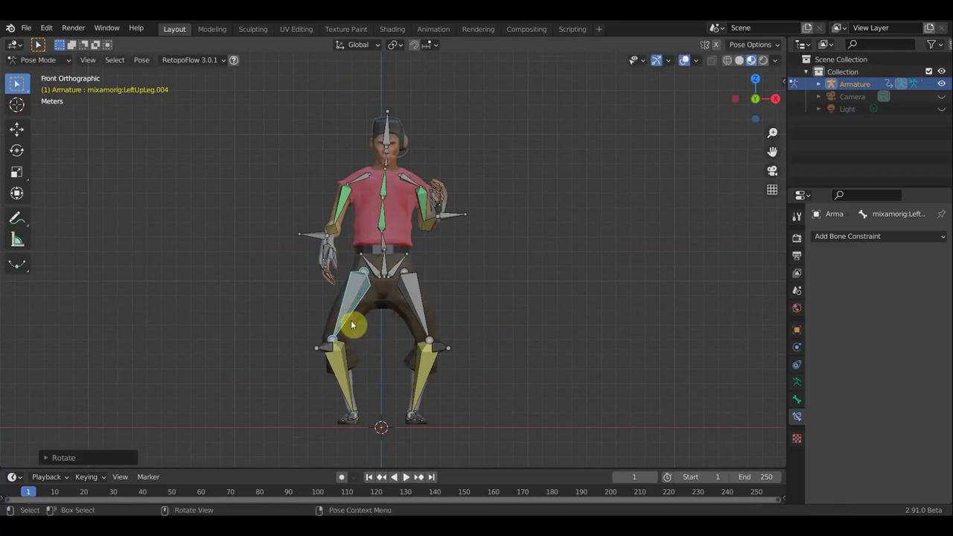
# - Move both lower leg bones inward so the knees angle toward each other
pyautogui.click(327, 351)
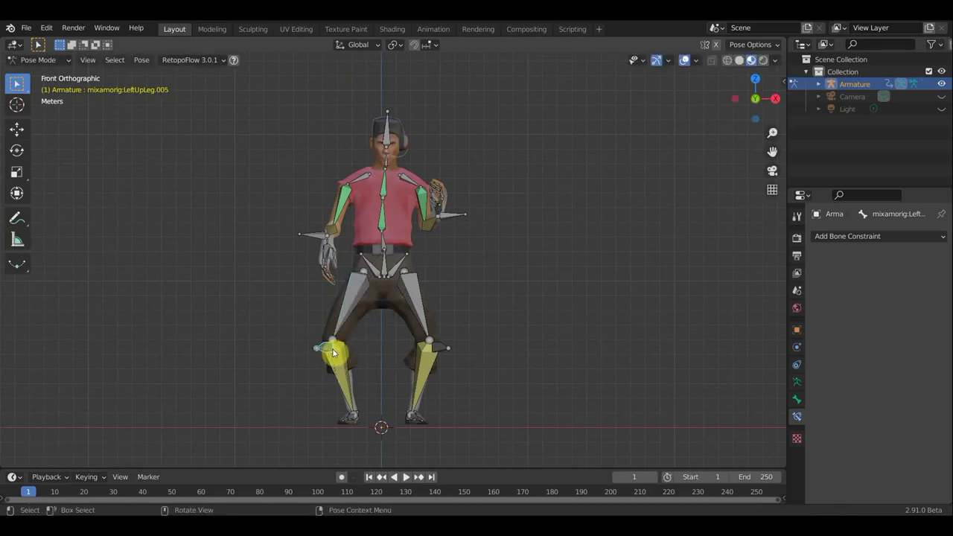
pyautogui.press('g')
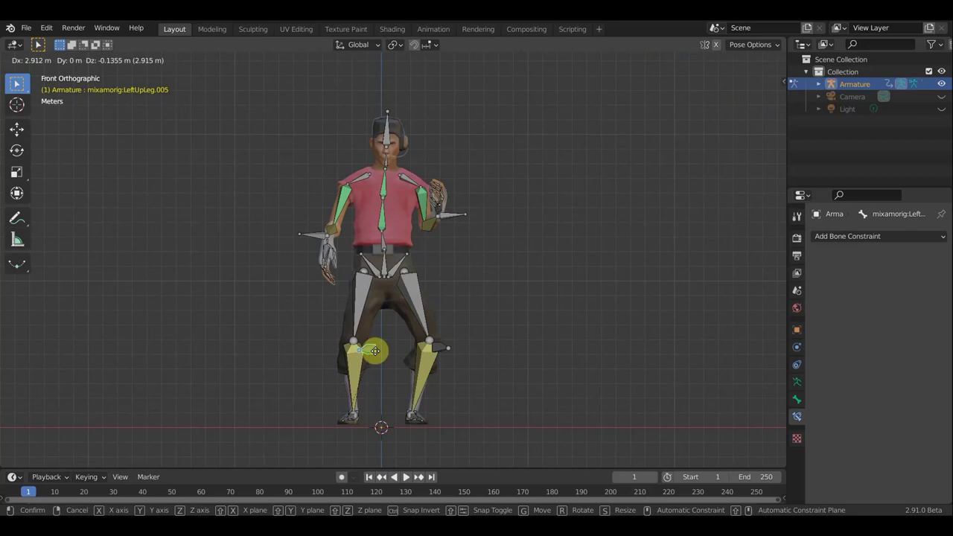
pyautogui.click(375, 351)
pyautogui.click(467, 357)
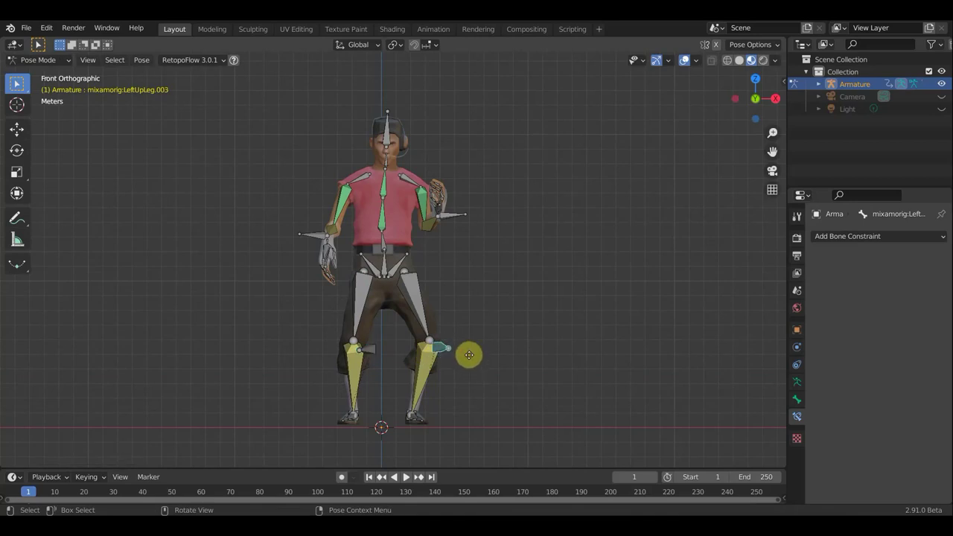
pyautogui.press('g')
pyautogui.click(440, 362)
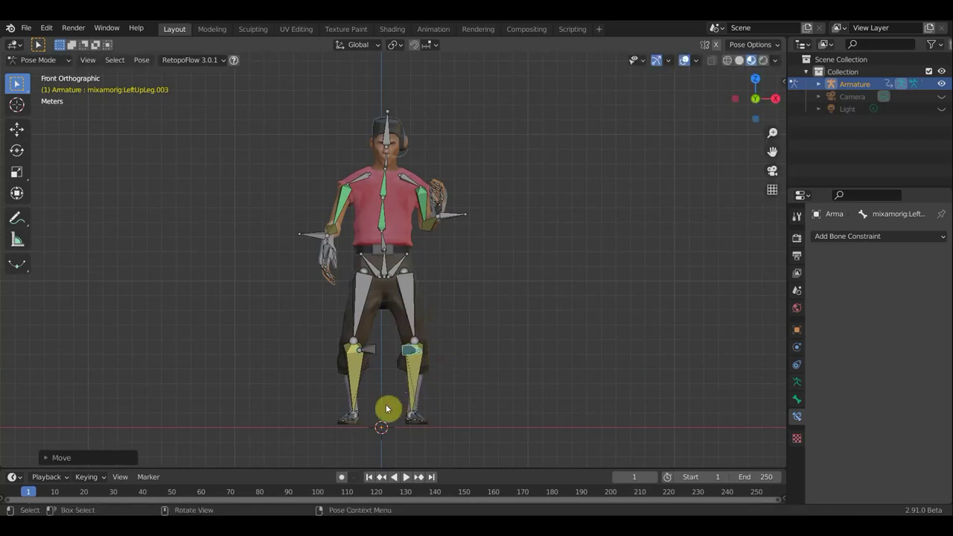
pyautogui.moveTo(411, 390); pyautogui.dragTo(285, 432, button='middle')
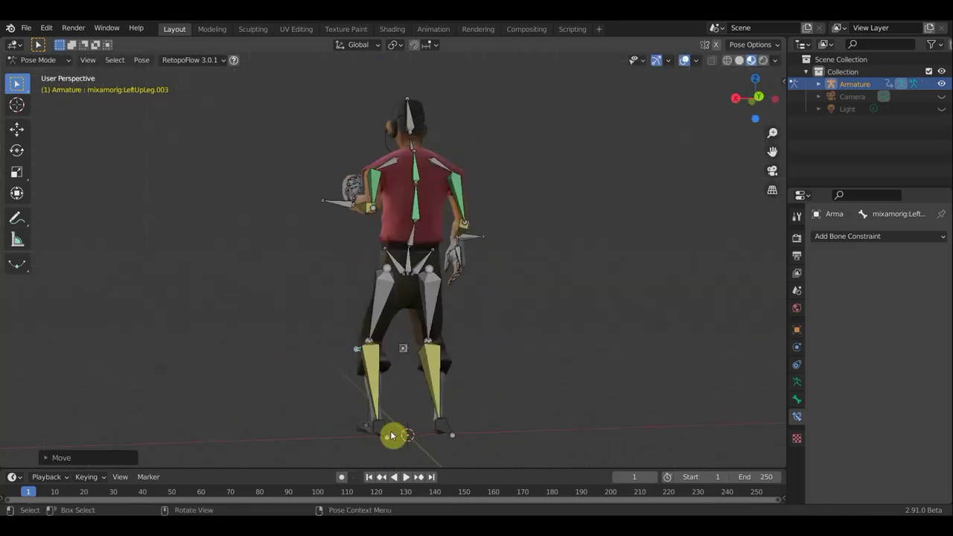
# - Reposition both foot bones along the floor, checking in right orthographic view
pyautogui.click(385, 434)
pyautogui.press('g')
pyautogui.click(408, 432)
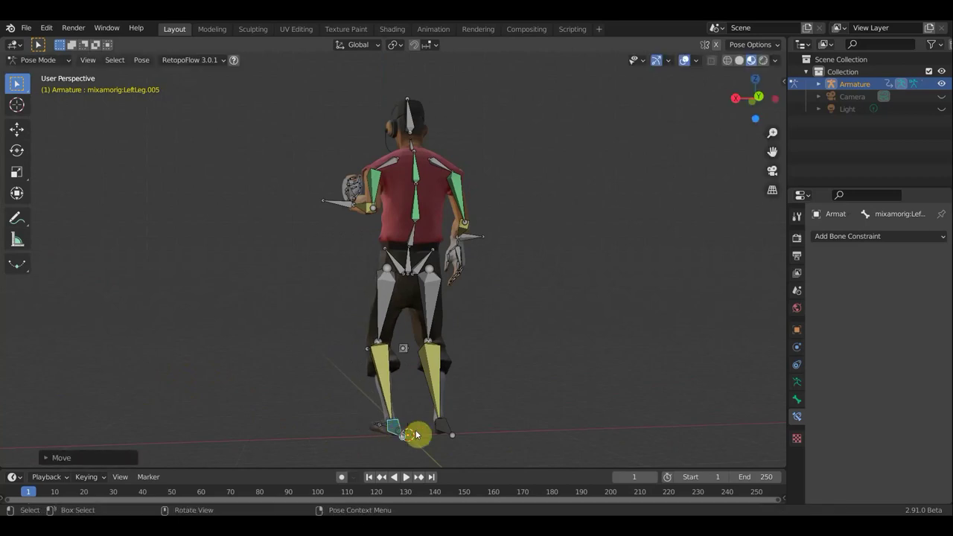
pyautogui.click(436, 429)
pyautogui.press('g')
pyautogui.click(463, 418)
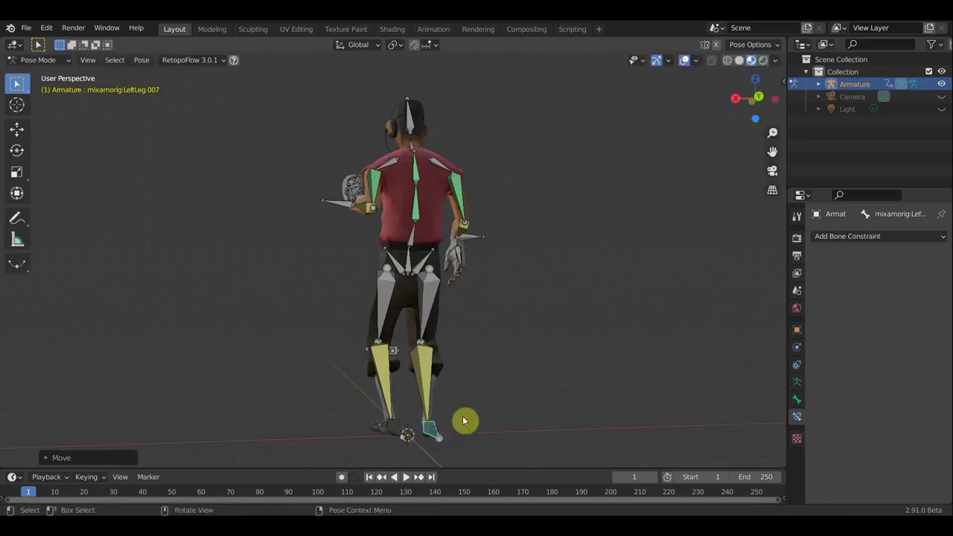
pyautogui.moveTo(462, 416); pyautogui.dragTo(594, 415, button='middle')
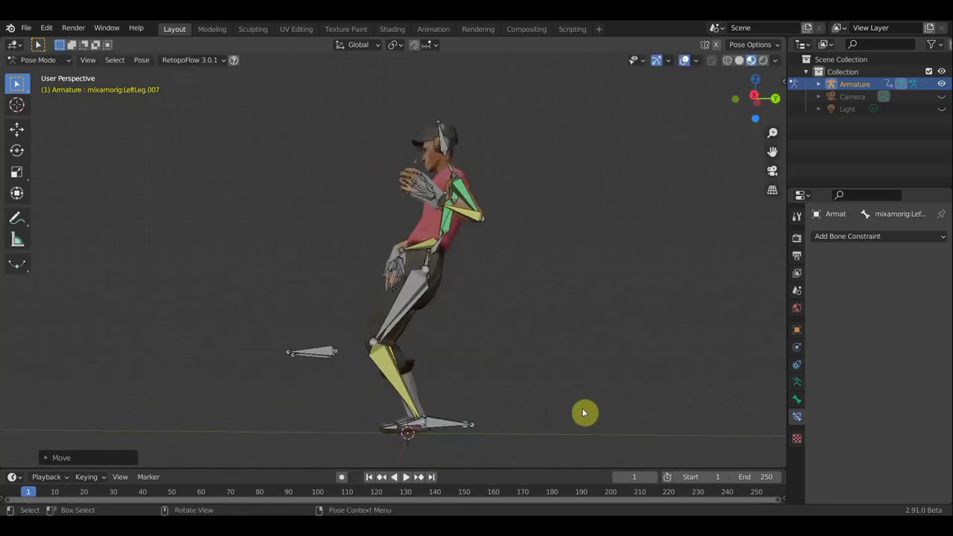
pyautogui.press('KP_3')
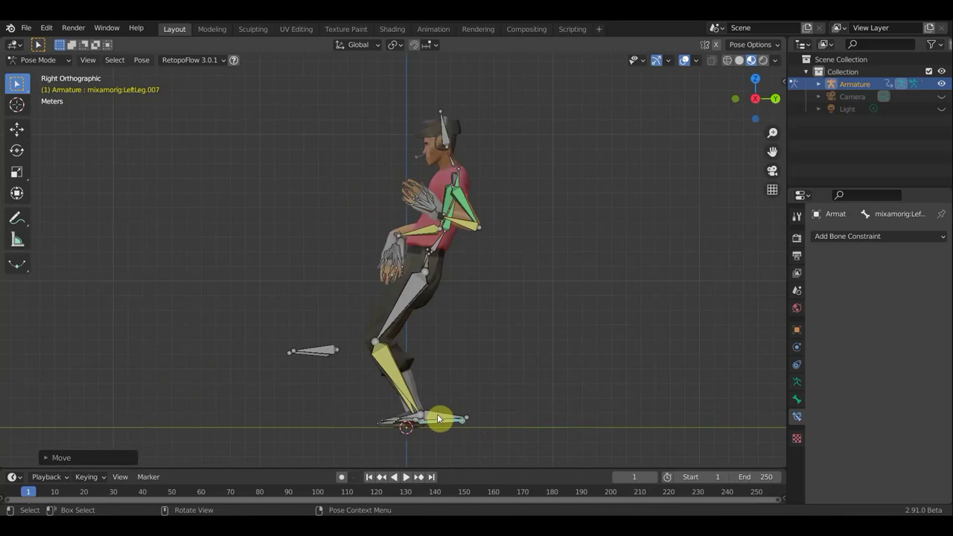
pyautogui.click(447, 425)
pyautogui.moveTo(460, 430); pyautogui.dragTo(418, 430)
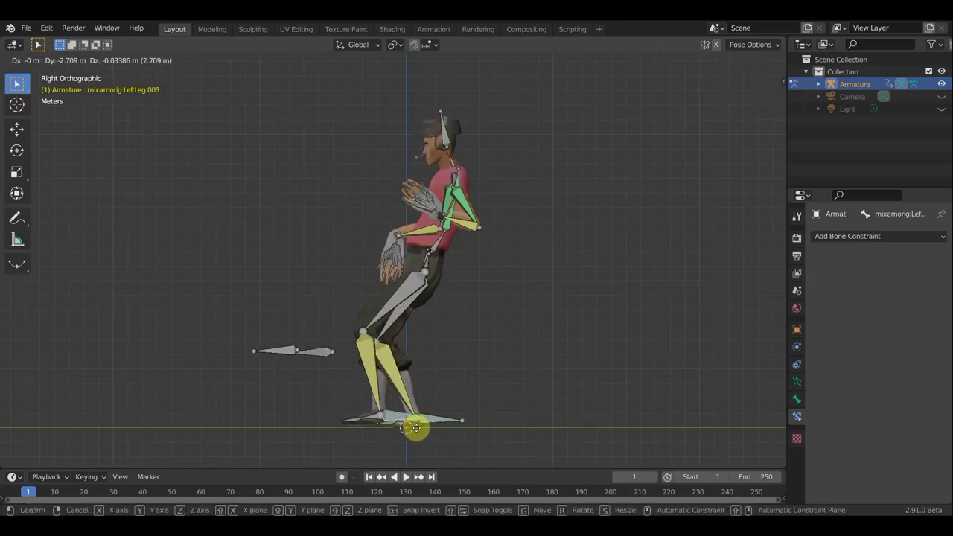
pyautogui.moveTo(418, 430); pyautogui.dragTo(455, 415)
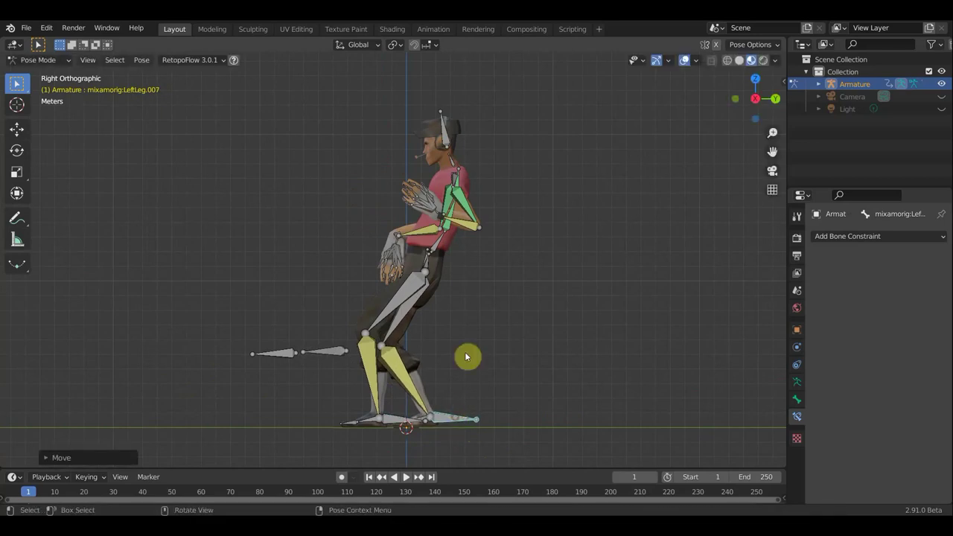
# - Rotate and shift the Hips bone to tilt the upper body
pyautogui.click(428, 251)
pyautogui.moveTo(522, 291)
pyautogui.mouseDown(button='middle')
pyautogui.moveTo(616, 316)
pyautogui.moveTo(535, 308)
pyautogui.mouseUp(button='middle')
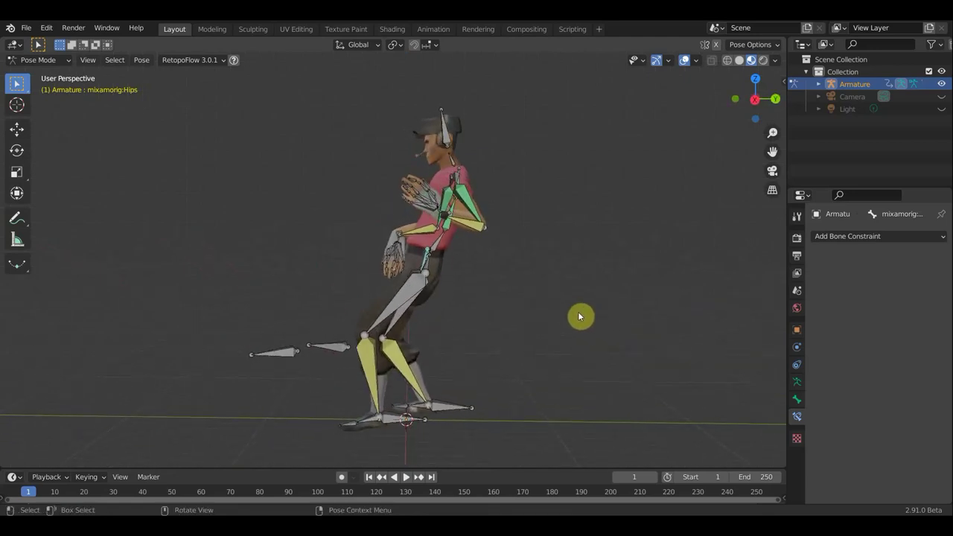
pyautogui.press('KP_3')
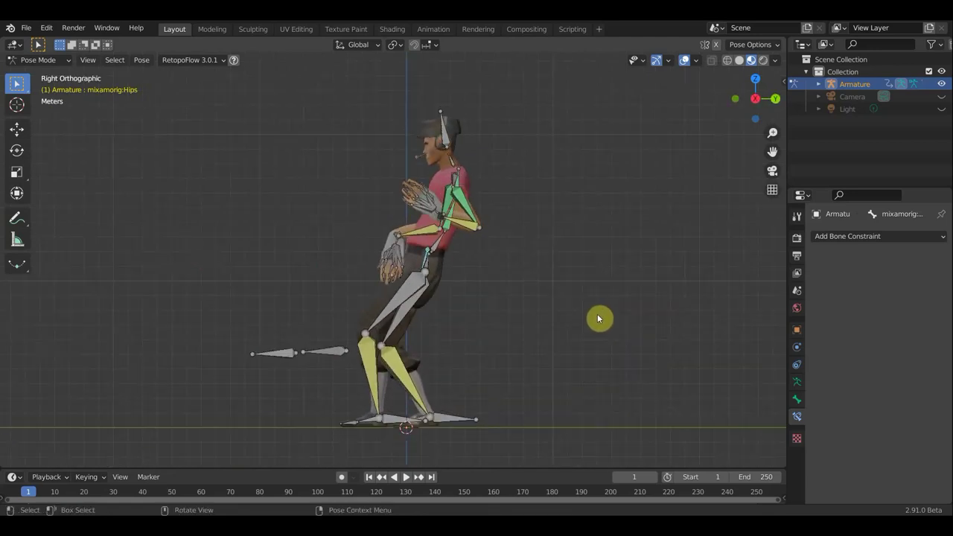
pyautogui.press('r')
pyautogui.click(604, 302)
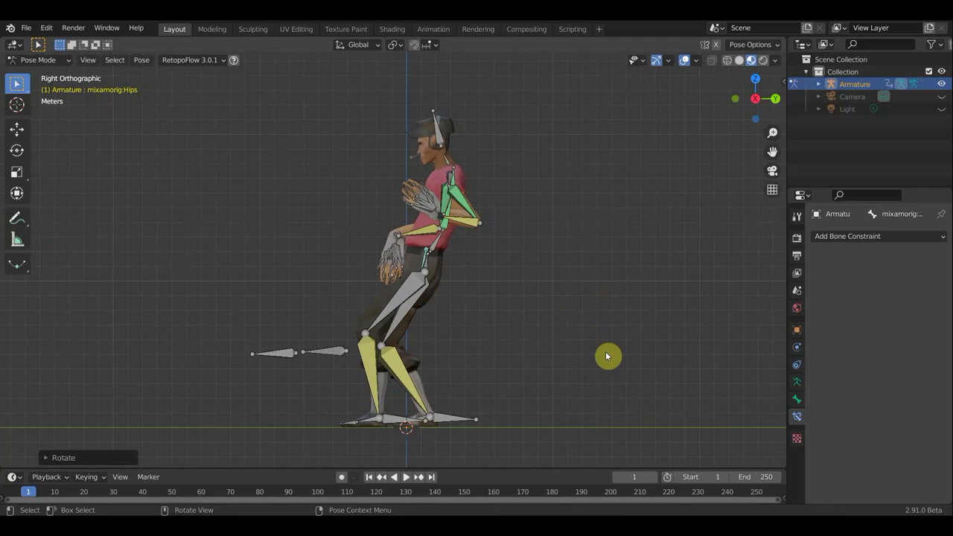
pyautogui.press('g')
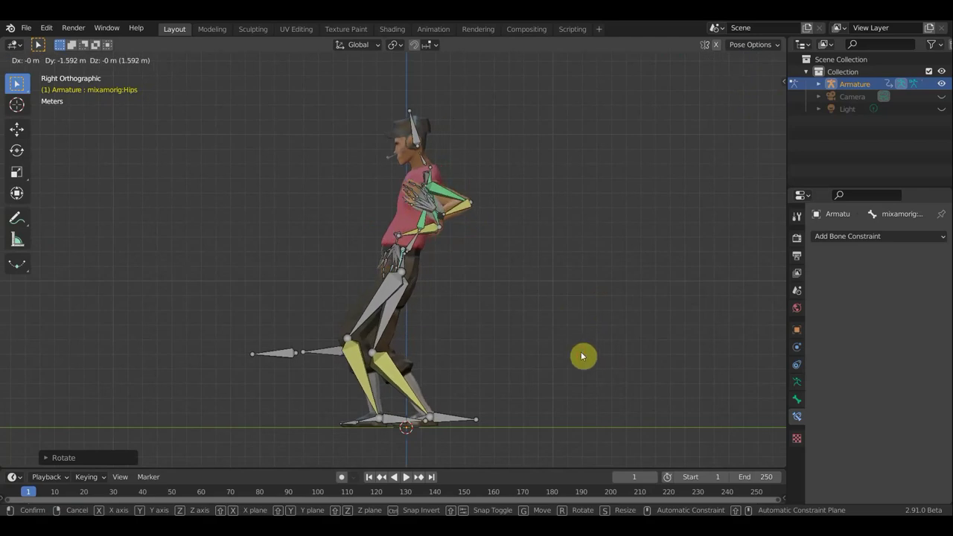
pyautogui.click(583, 357)
pyautogui.moveTo(467, 245)
pyautogui.mouseDown(button='middle')
pyautogui.moveTo(623, 268)
pyautogui.moveTo(645, 285)
pyautogui.moveTo(585, 291)
pyautogui.moveTo(460, 274)
pyautogui.mouseUp(button='middle')
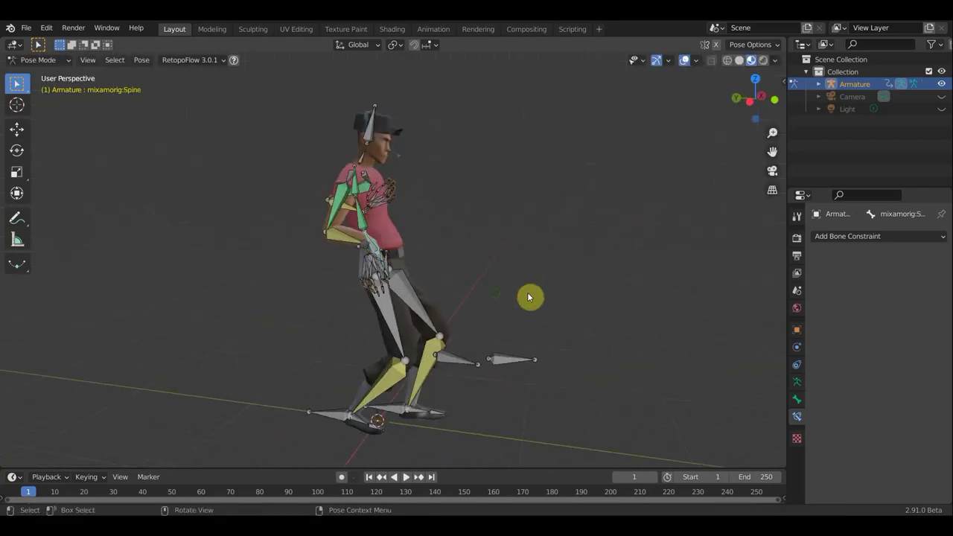
# - Rotate and move the left forearm and hand in toward the chest
pyautogui.moveTo(530, 295); pyautogui.dragTo(540, 284, button='middle')
pyautogui.click(426, 242)
pyautogui.click(402, 238)
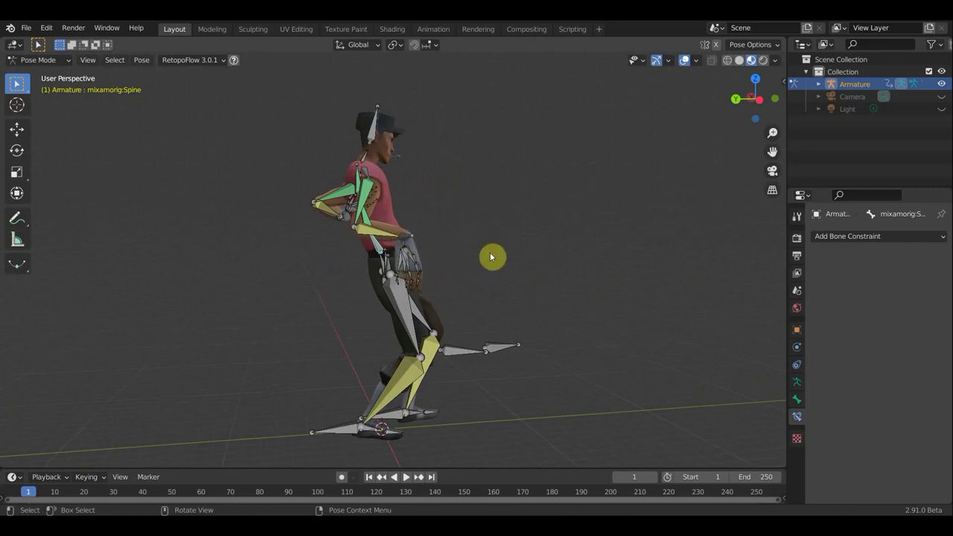
pyautogui.moveTo(498, 277); pyautogui.dragTo(484, 278, button='middle')
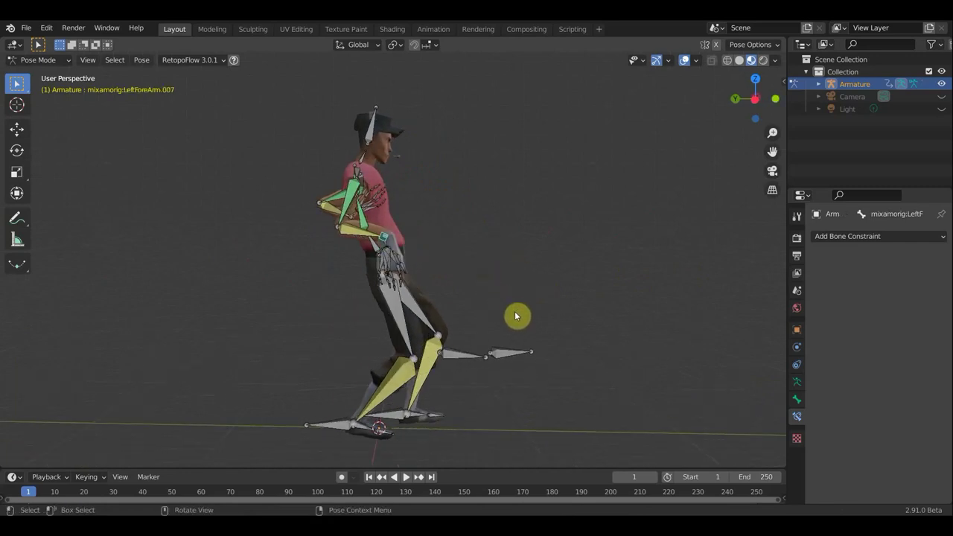
pyautogui.press('r')
pyautogui.click(533, 284)
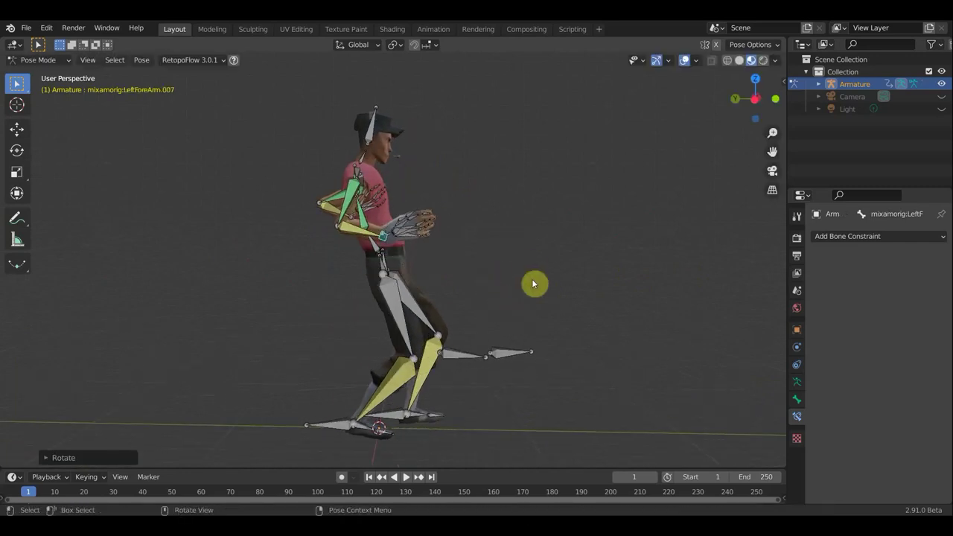
pyautogui.press('g')
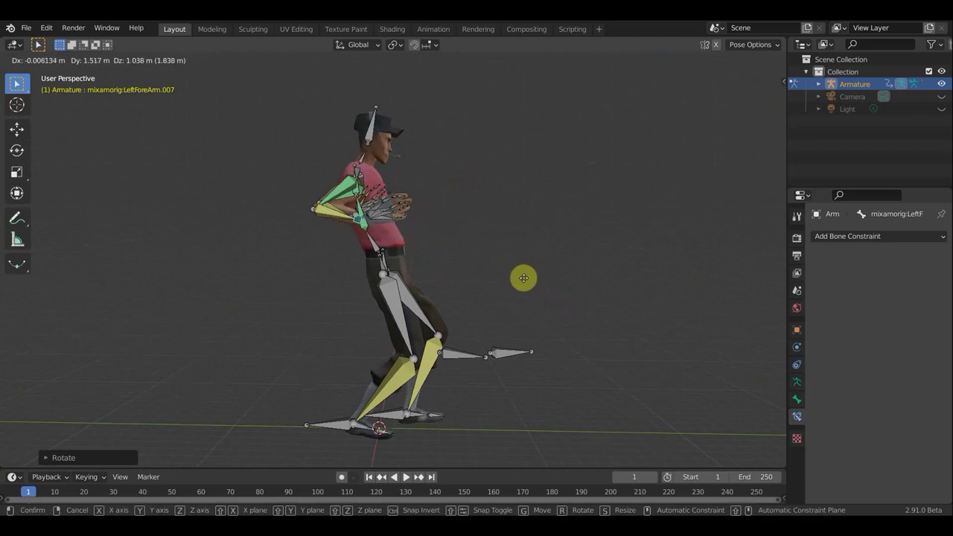
pyautogui.click(522, 276)
pyautogui.moveTo(523, 276)
pyautogui.mouseDown(button='middle')
pyautogui.moveTo(379, 305)
pyautogui.moveTo(407, 297)
pyautogui.mouseUp(button='middle')
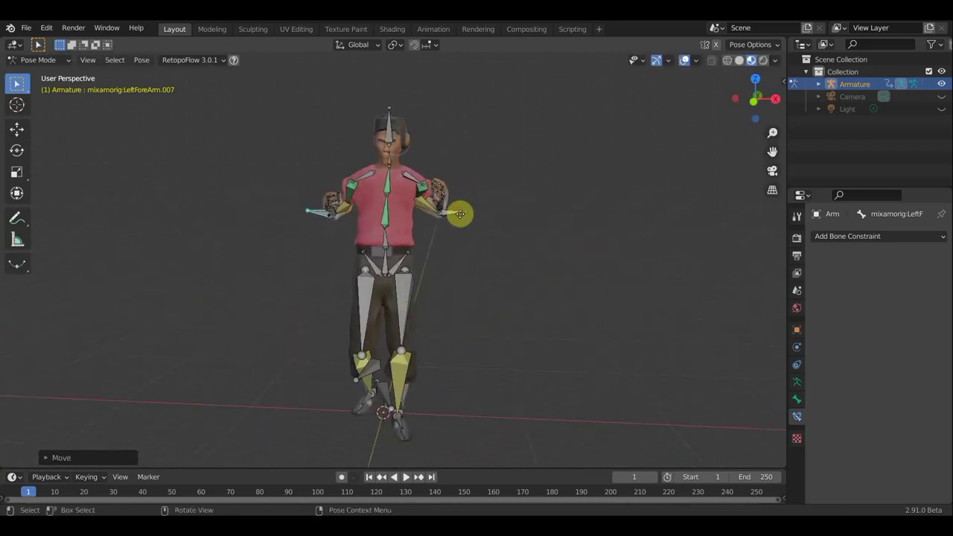
pyautogui.press('g')
pyautogui.click(453, 221)
# - Rotate the left forearm bone upward several times, checking the bend from different angles
pyautogui.moveTo(480, 213)
pyautogui.mouseDown(button='middle')
pyautogui.moveTo(389, 280)
pyautogui.moveTo(321, 256)
pyautogui.moveTo(205, 258)
pyautogui.moveTo(197, 298)
pyautogui.moveTo(375, 215)
pyautogui.moveTo(381, 199)
pyautogui.moveTo(315, 221)
pyautogui.moveTo(330, 213)
pyautogui.moveTo(387, 294)
pyautogui.moveTo(432, 308)
pyautogui.mouseUp(button='middle')
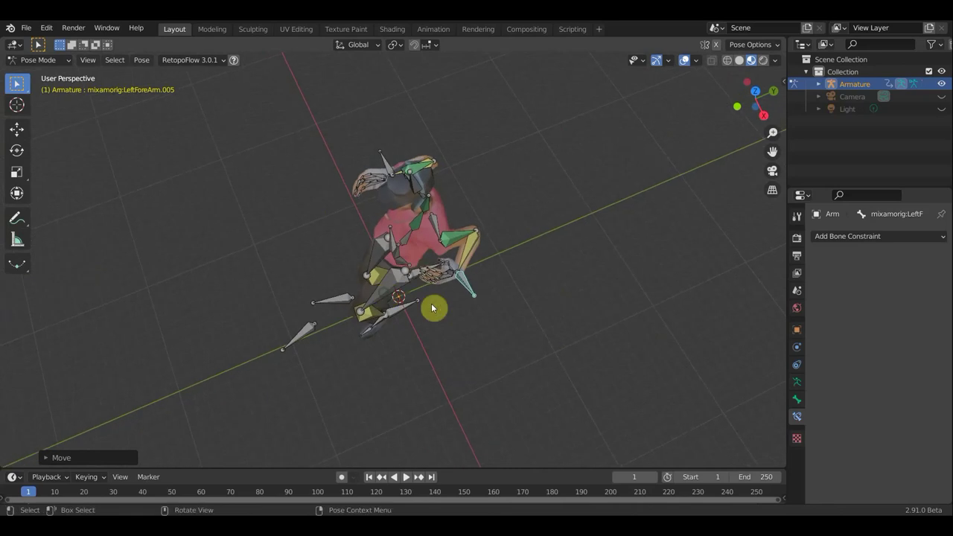
pyautogui.moveTo(514, 300)
pyautogui.mouseDown(button='middle')
pyautogui.moveTo(607, 241)
pyautogui.moveTo(550, 259)
pyautogui.mouseUp(button='middle')
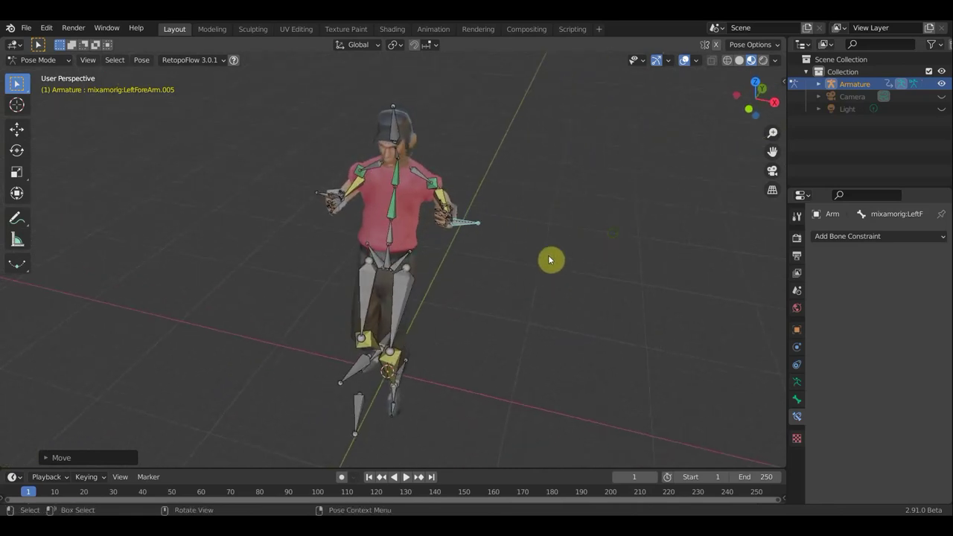
pyautogui.press('r')
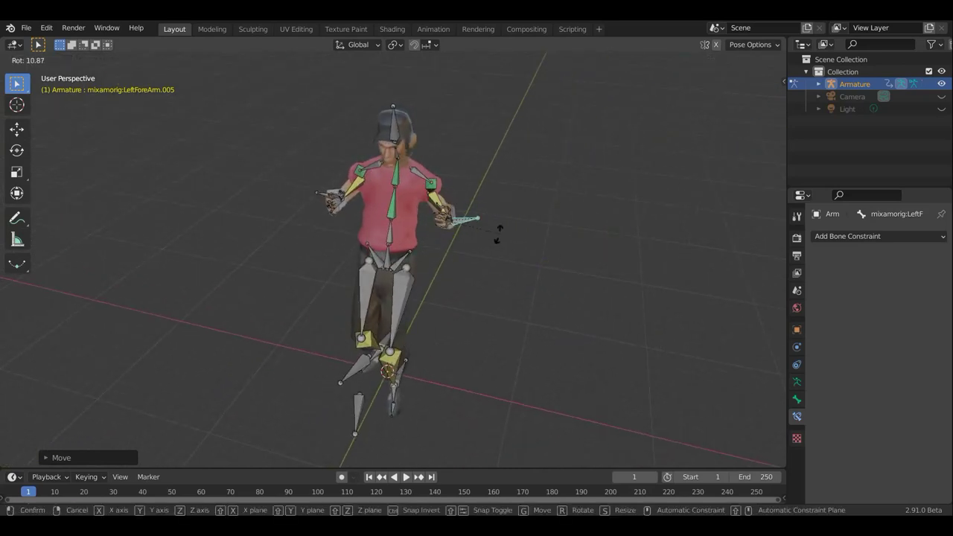
pyautogui.click(494, 248)
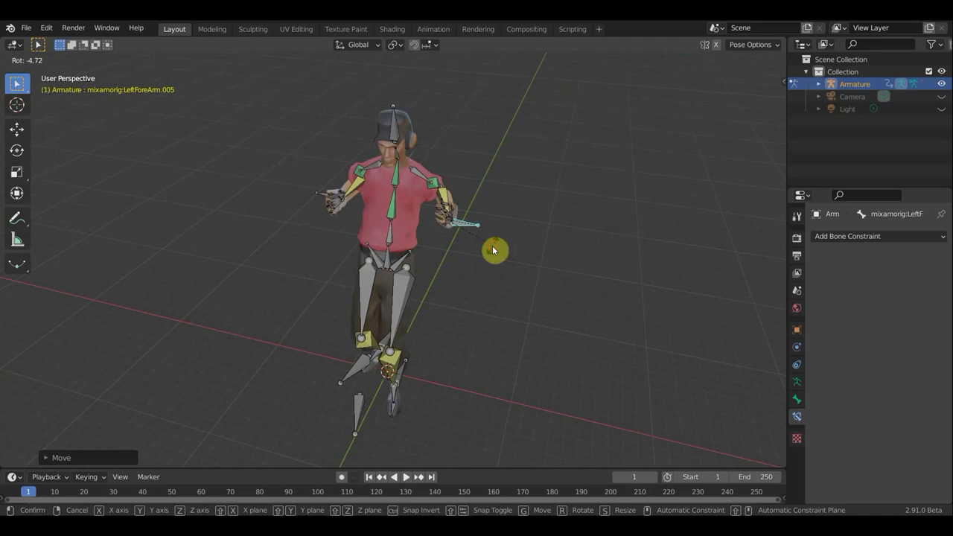
pyautogui.moveTo(452, 245)
pyautogui.mouseDown(button='middle')
pyautogui.moveTo(499, 175)
pyautogui.moveTo(475, 196)
pyautogui.mouseUp(button='middle')
pyautogui.press('r')
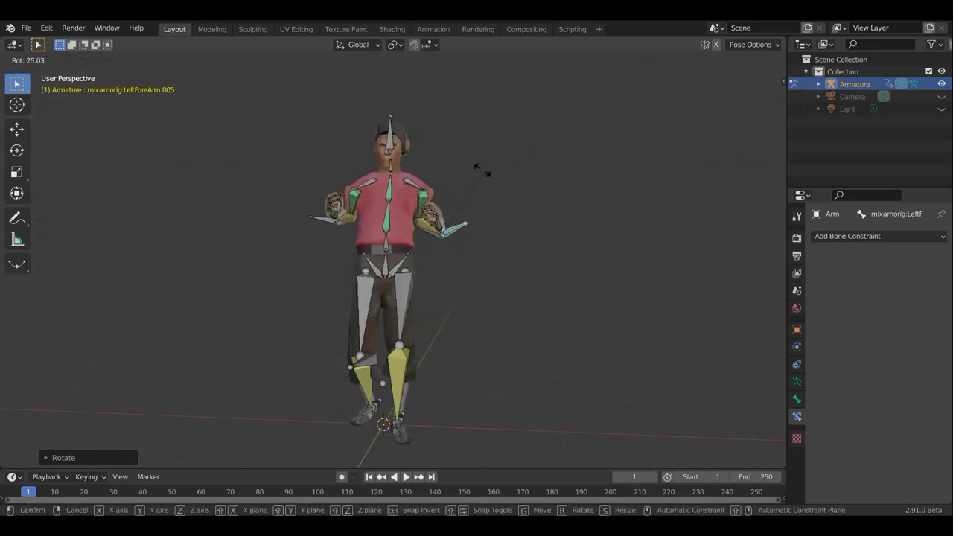
pyautogui.click(367, 149)
pyautogui.moveTo(366, 154)
pyautogui.mouseDown(button='middle')
pyautogui.moveTo(491, 302)
pyautogui.moveTo(534, 321)
pyautogui.mouseUp(button='middle')
pyautogui.press('r')
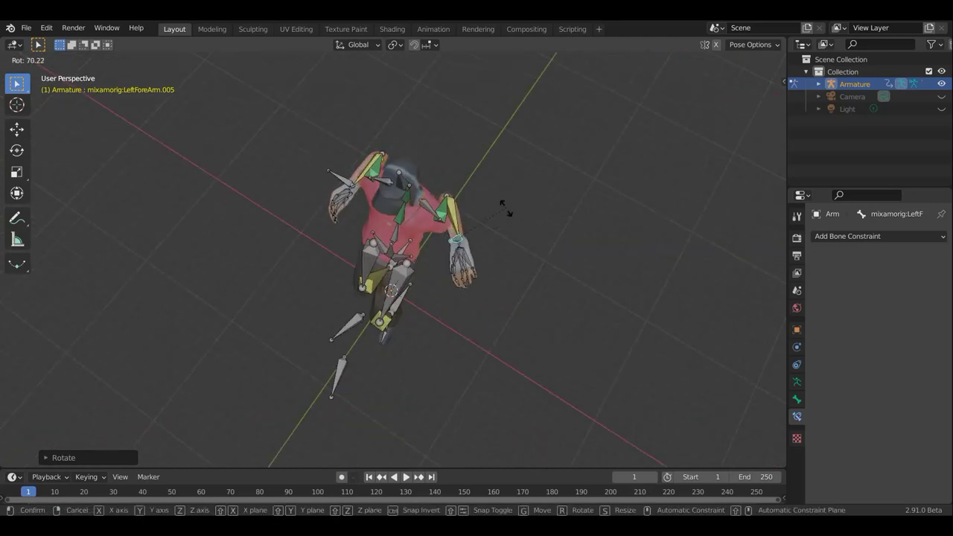
pyautogui.click(514, 243)
pyautogui.moveTo(528, 249)
pyautogui.mouseDown(button='middle')
pyautogui.moveTo(388, 217)
pyautogui.moveTo(468, 312)
pyautogui.mouseUp(button='middle')
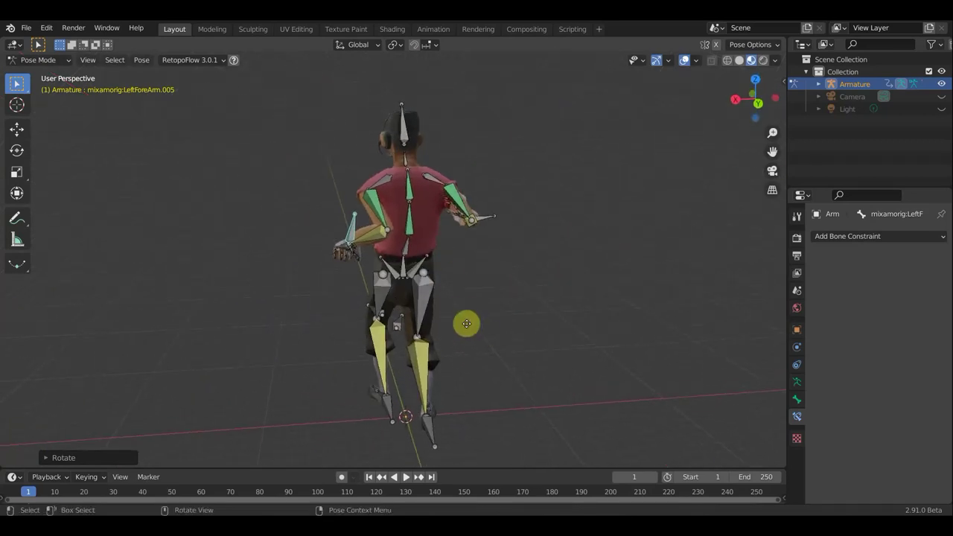
# - Move and rotate the left forearm so the hand is raised near the chest
pyautogui.press('g')
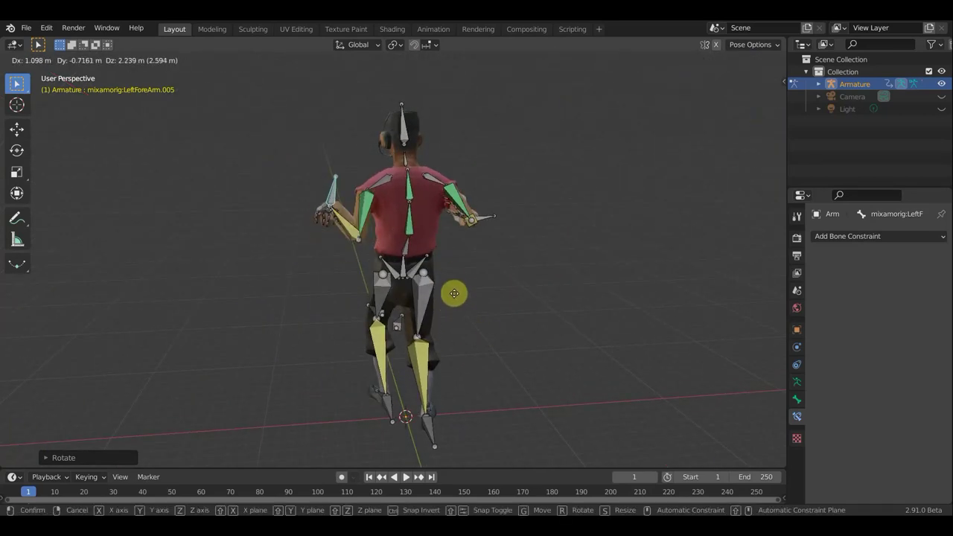
pyautogui.click(456, 301)
pyautogui.moveTo(457, 300)
pyautogui.mouseDown(button='middle')
pyautogui.moveTo(586, 320)
pyautogui.moveTo(455, 269)
pyautogui.moveTo(543, 275)
pyautogui.moveTo(530, 220)
pyautogui.mouseUp(button='middle')
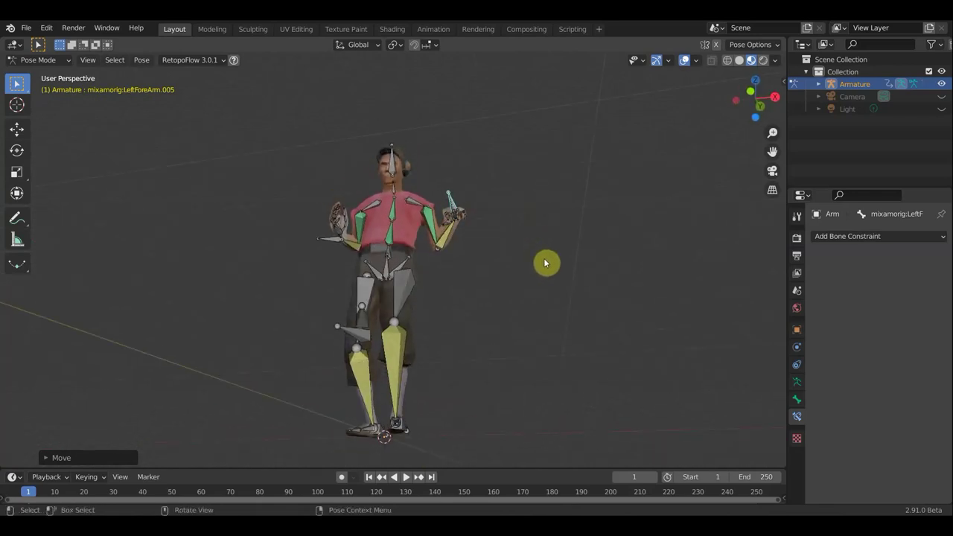
pyautogui.press('r')
pyautogui.click(527, 301)
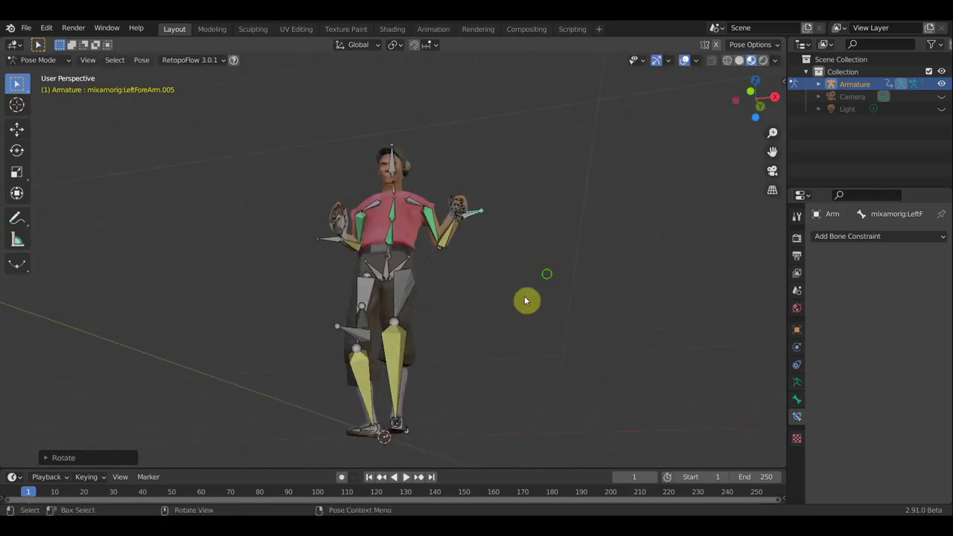
pyautogui.moveTo(526, 301)
pyautogui.mouseDown(button='middle')
pyautogui.moveTo(419, 330)
pyautogui.moveTo(400, 315)
pyautogui.moveTo(474, 313)
pyautogui.mouseUp(button='middle')
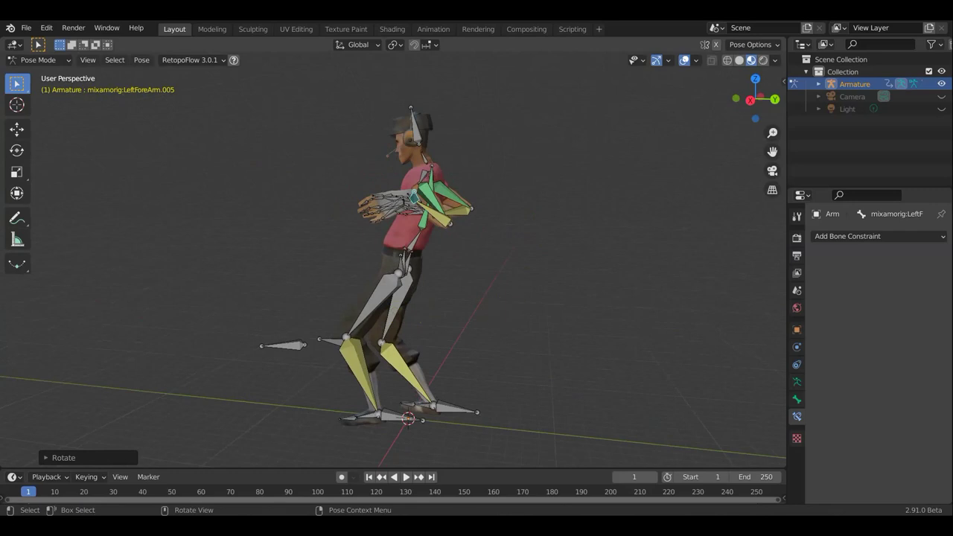
pyautogui.press('r')
pyautogui.click(479, 310)
pyautogui.press('g')
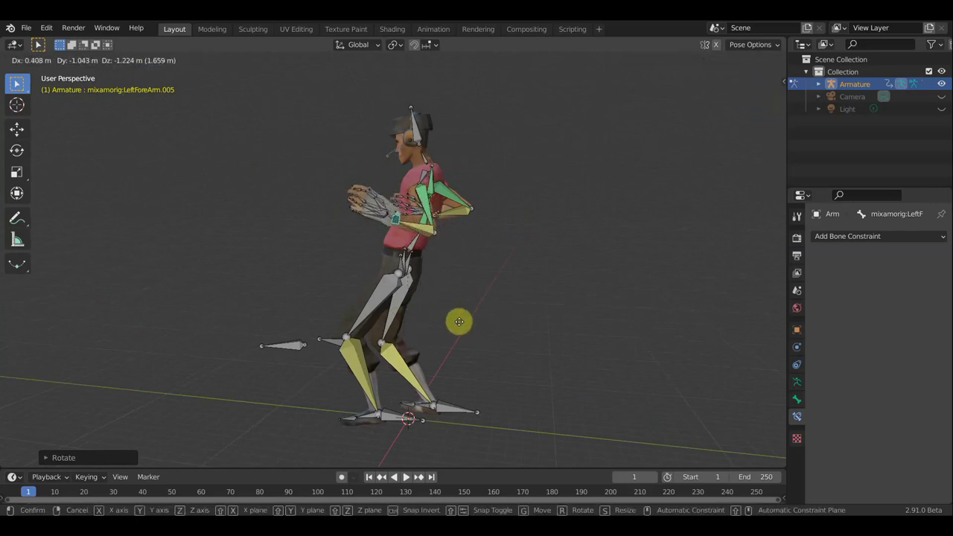
pyautogui.click(477, 308)
pyautogui.moveTo(478, 308)
pyautogui.mouseDown(button='middle')
pyautogui.moveTo(373, 267)
pyautogui.moveTo(294, 291)
pyautogui.moveTo(332, 240)
pyautogui.mouseUp(button='middle')
# - Move the LeftForeArm.007 and LeftForeArm.005 bones into place
pyautogui.click(373, 234)
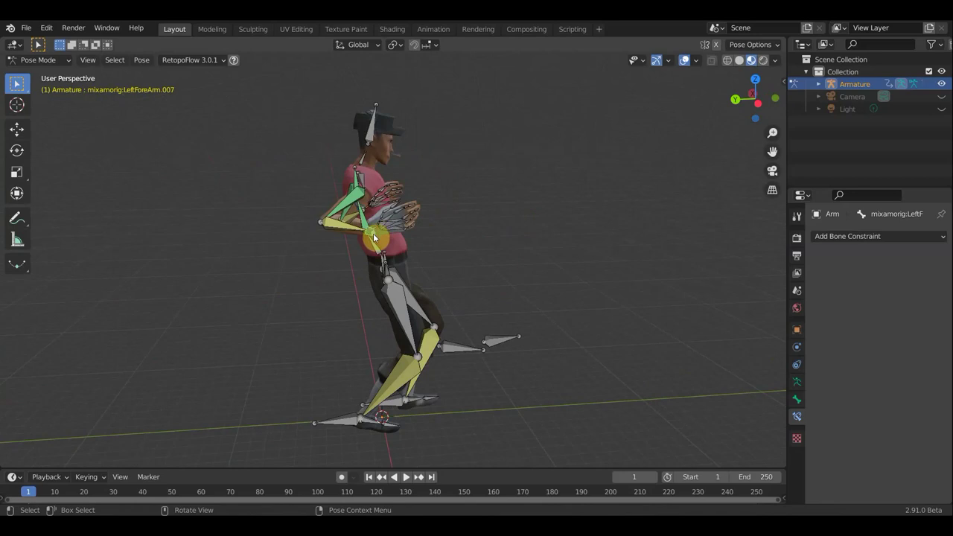
pyautogui.press('g')
pyautogui.click(390, 234)
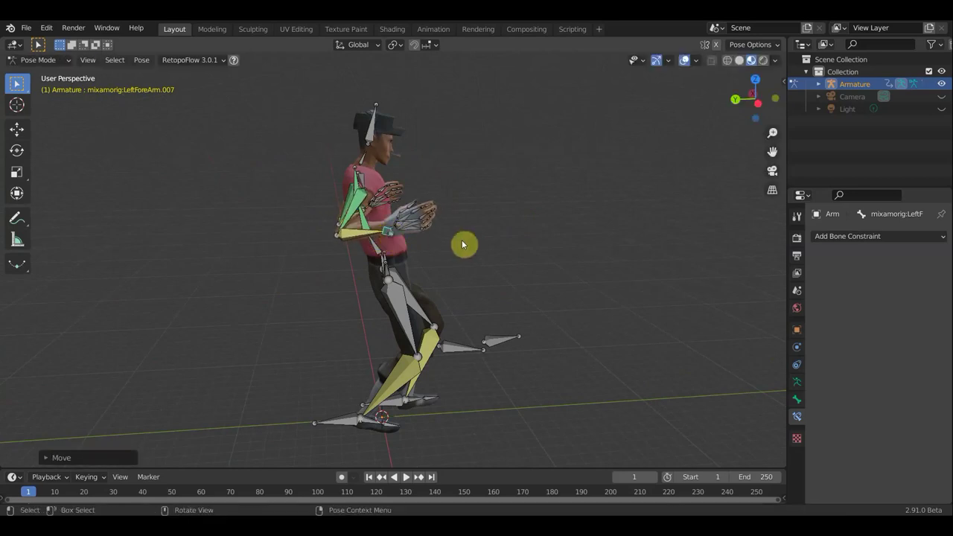
pyautogui.moveTo(462, 240)
pyautogui.mouseDown(button='middle')
pyautogui.moveTo(310, 236)
pyautogui.moveTo(279, 246)
pyautogui.mouseUp(button='middle')
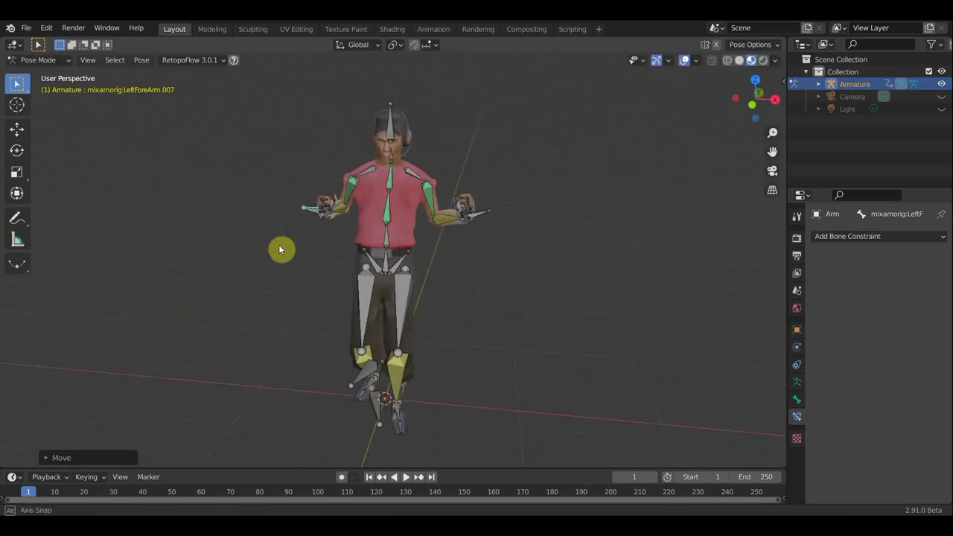
pyautogui.click(485, 215)
pyautogui.press('g')
pyautogui.click(468, 216)
pyautogui.moveTo(470, 216)
pyautogui.mouseDown(button='middle')
pyautogui.moveTo(452, 267)
pyautogui.moveTo(291, 284)
pyautogui.mouseUp(button='middle')
# - Rotate the left forearm bone once more, then select LeftForeArm.004
pyautogui.moveTo(419, 251)
pyautogui.mouseDown(button='middle')
pyautogui.moveTo(569, 258)
pyautogui.moveTo(492, 244)
pyautogui.mouseUp(button='middle')
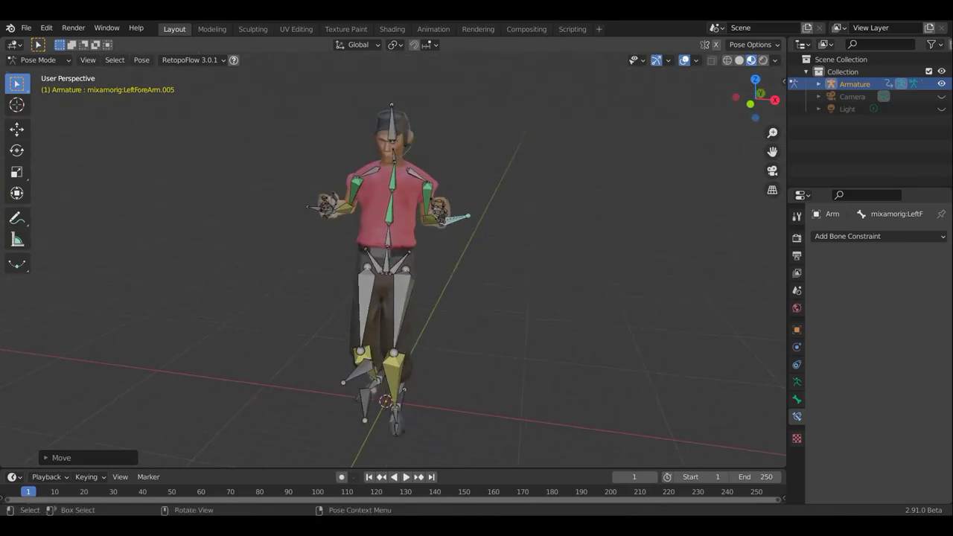
pyautogui.press('r')
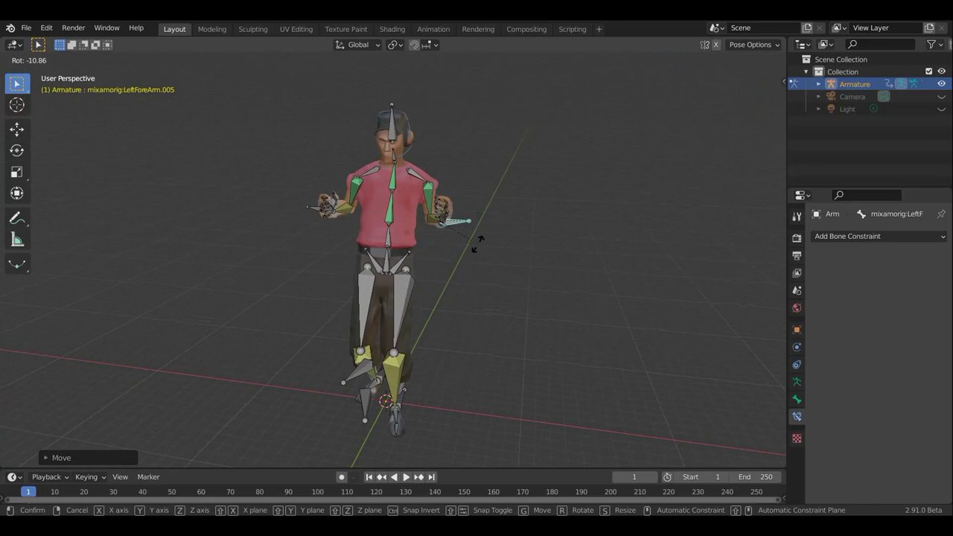
pyautogui.click(404, 251)
pyautogui.moveTo(405, 251); pyautogui.dragTo(290, 254, button='middle')
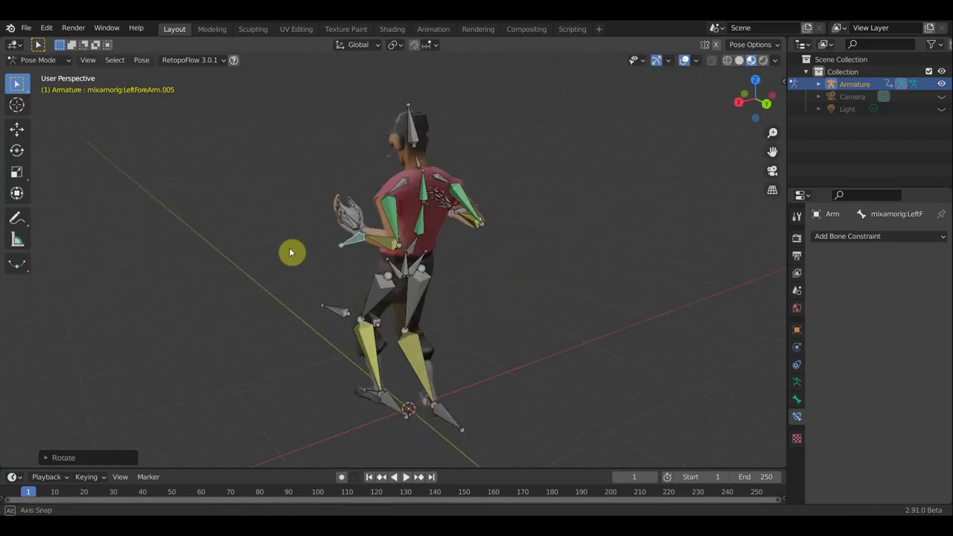
pyautogui.click(387, 244)
# - Lower LeftForeArm.004's constraint influence and set LeftArm.003's copy-location influence to 0.140
pyautogui.scroll(-3, 894, 417)
pyautogui.moveTo(912, 493); pyautogui.dragTo(894, 497)
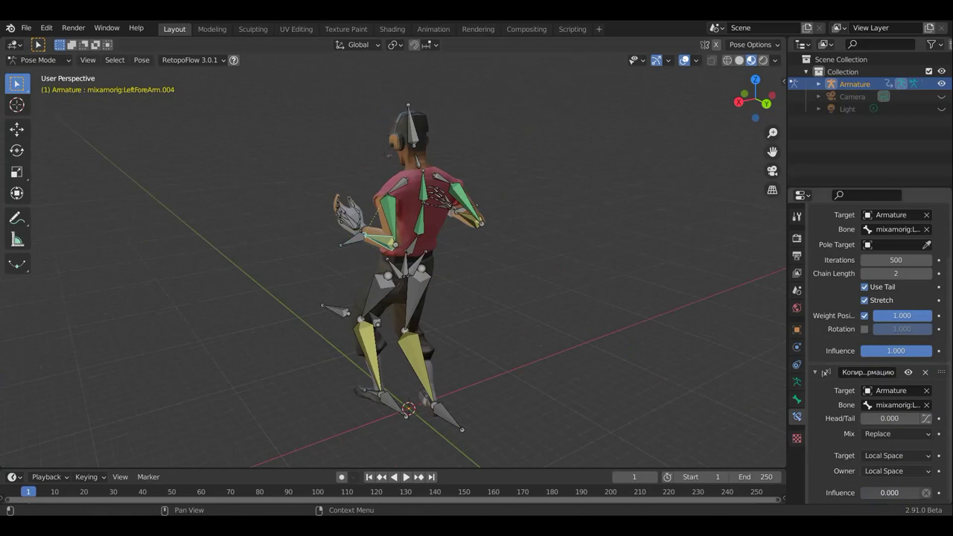
pyautogui.click(397, 222)
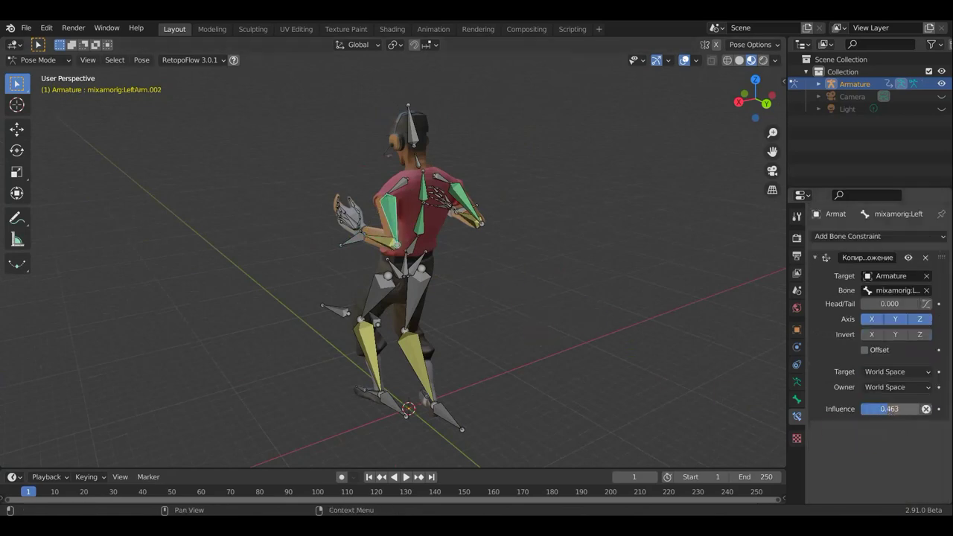
pyautogui.click(473, 218)
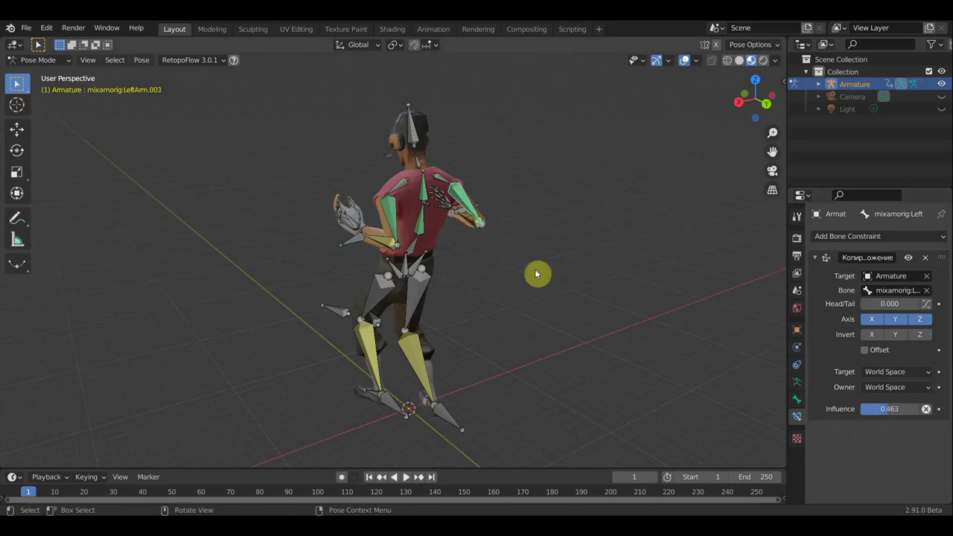
pyautogui.scroll(-2, 925, 490)
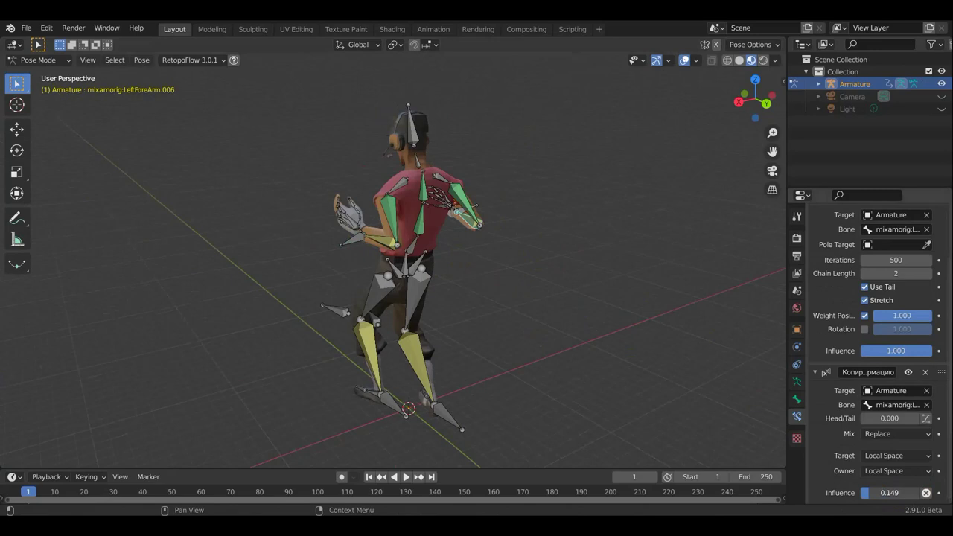
pyautogui.click(465, 205)
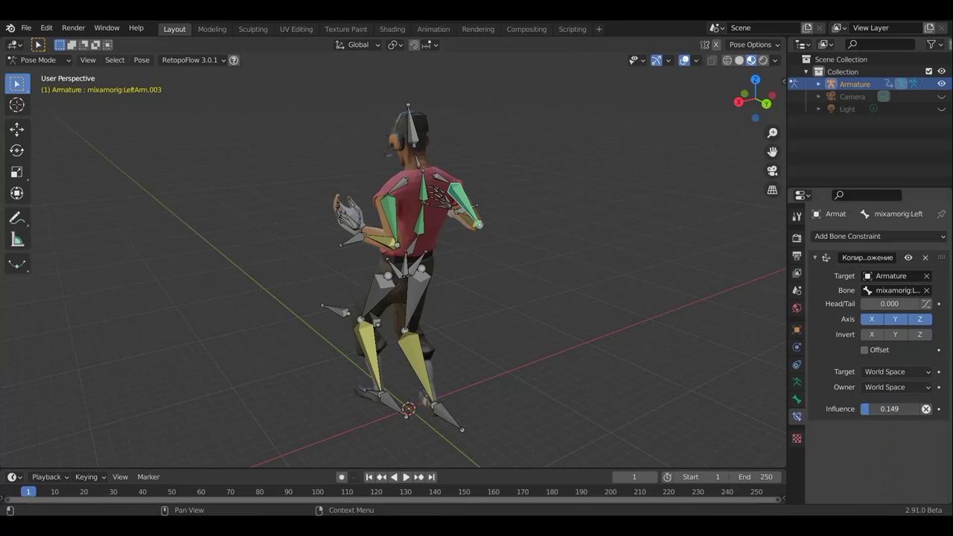
pyautogui.scroll(-3, 530, 344)
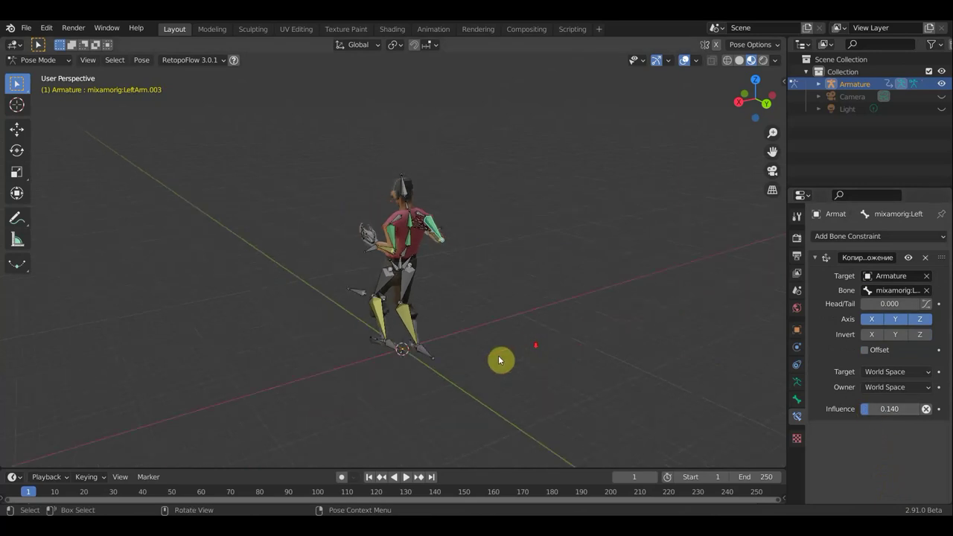
pyautogui.scroll(4, 523, 352)
# - Curl the LeftHand.045 finger bone, viewed from below the hands
pyautogui.moveTo(523, 348); pyautogui.dragTo(655, 341, button='middle')
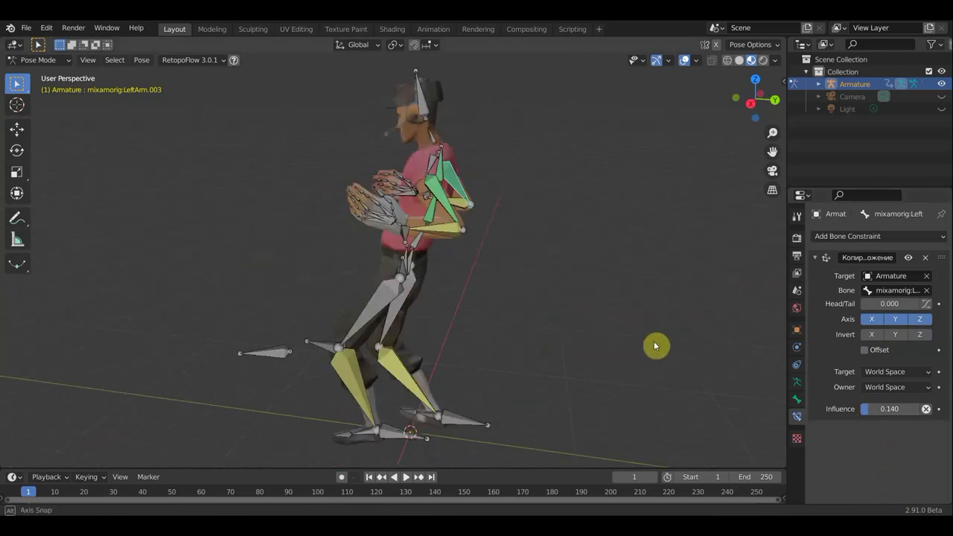
pyautogui.moveTo(549, 318)
pyautogui.mouseDown(button='middle')
pyautogui.moveTo(556, 296)
pyautogui.moveTo(695, 288)
pyautogui.moveTo(678, 281)
pyautogui.mouseUp(button='middle')
pyautogui.moveTo(677, 201)
pyautogui.mouseDown(button='middle')
pyautogui.moveTo(643, 202)
pyautogui.moveTo(638, 171)
pyautogui.moveTo(586, 166)
pyautogui.moveTo(485, 202)
pyautogui.moveTo(485, 217)
pyautogui.moveTo(518, 221)
pyautogui.mouseUp(button='middle')
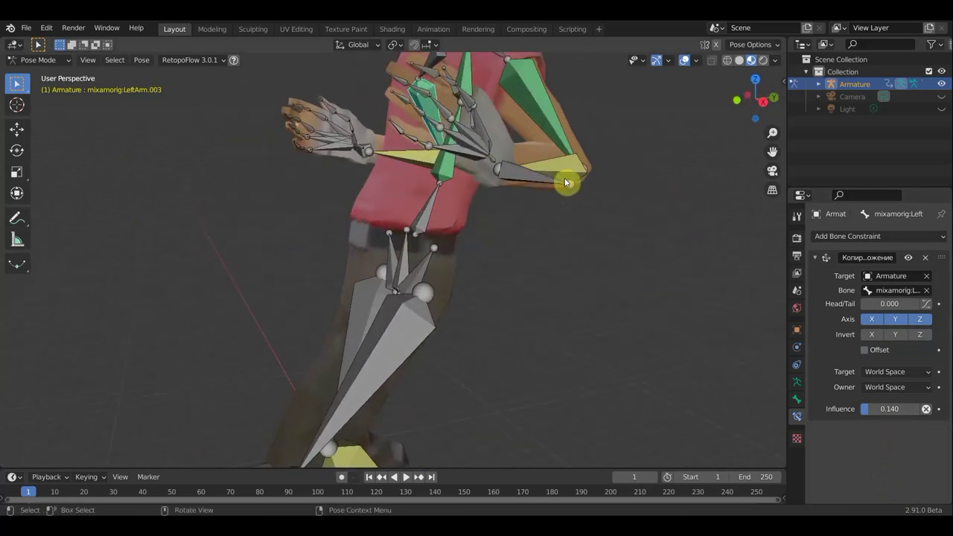
pyautogui.moveTo(567, 172)
pyautogui.mouseDown(button='middle')
pyautogui.moveTo(549, 300)
pyautogui.moveTo(585, 268)
pyautogui.moveTo(579, 250)
pyautogui.mouseUp(button='middle')
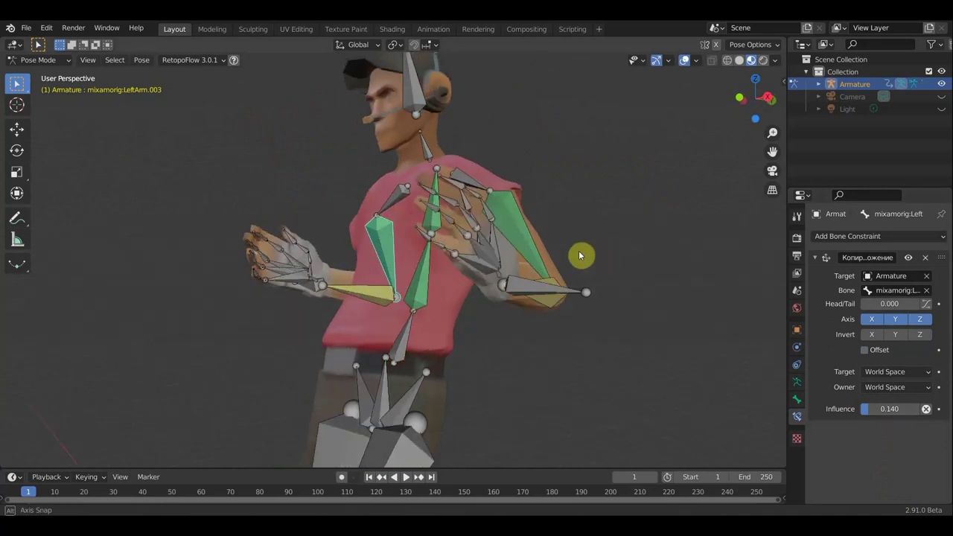
pyautogui.click(449, 220)
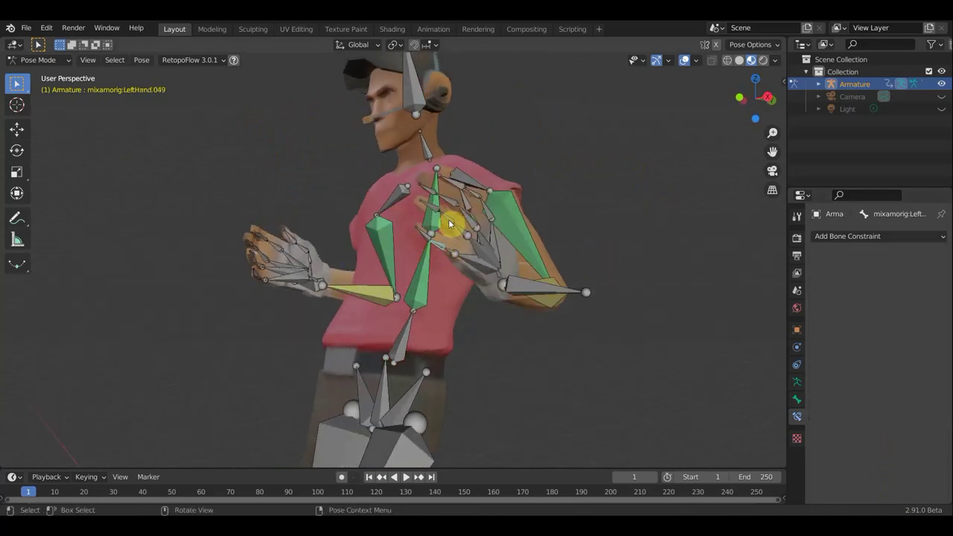
pyautogui.click(483, 233)
pyautogui.moveTo(491, 223)
pyautogui.mouseDown(button='middle')
pyautogui.moveTo(615, 142)
pyautogui.moveTo(583, 140)
pyautogui.mouseUp(button='middle')
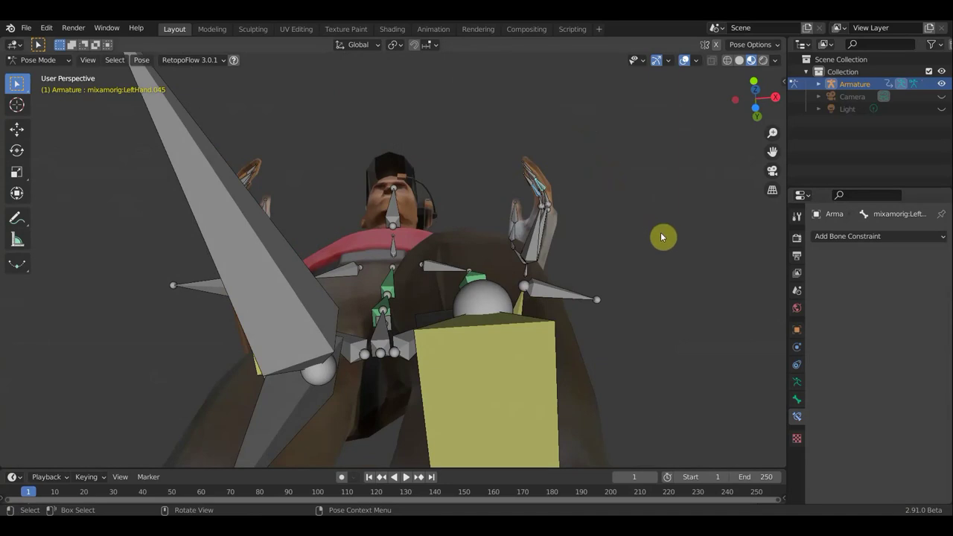
pyautogui.press('r')
pyautogui.click(596, 173)
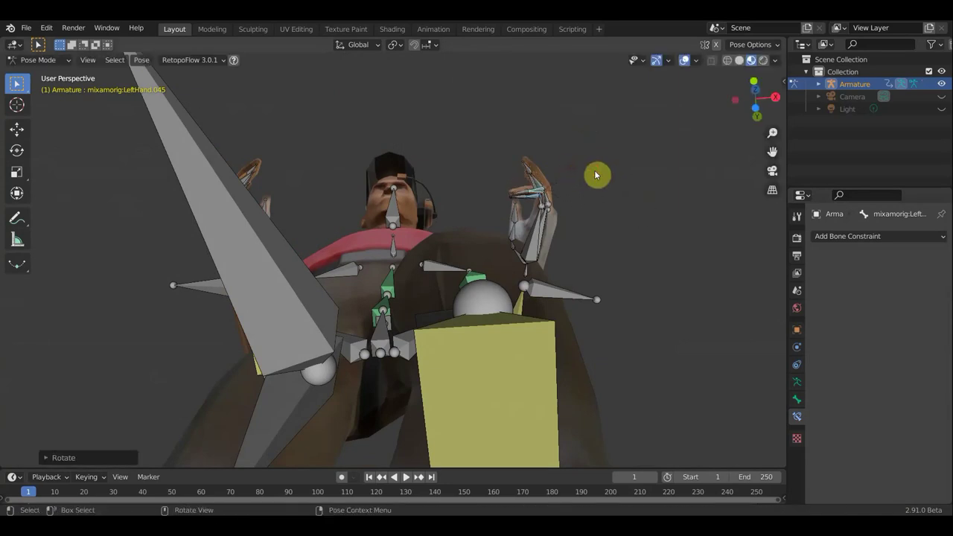
# - Rotate the LeftHand.046 finger bone into a curled pose
pyautogui.moveTo(598, 174)
pyautogui.mouseDown(button='middle')
pyautogui.moveTo(581, 298)
pyautogui.moveTo(523, 291)
pyautogui.mouseUp(button='middle')
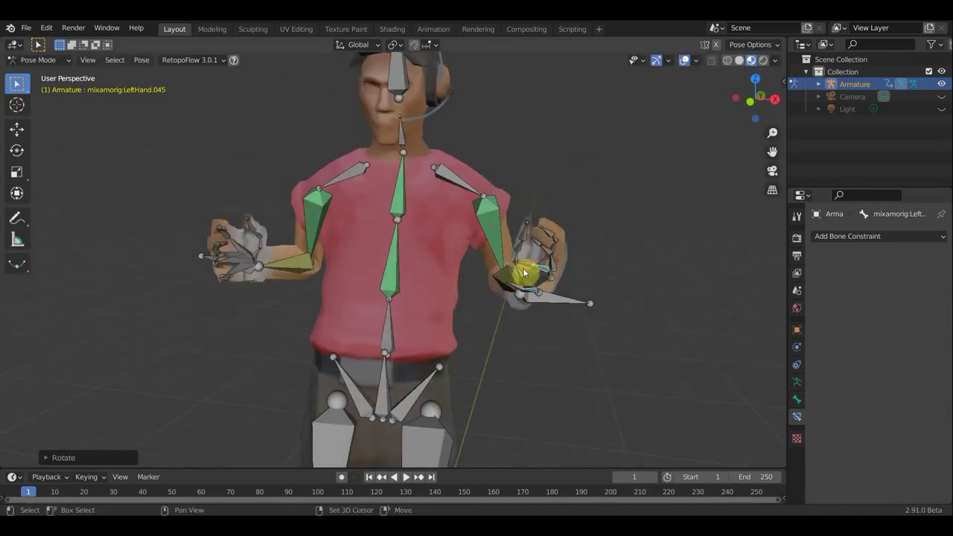
pyautogui.click(524, 272)
pyautogui.moveTo(644, 226); pyautogui.dragTo(649, 183, button='middle')
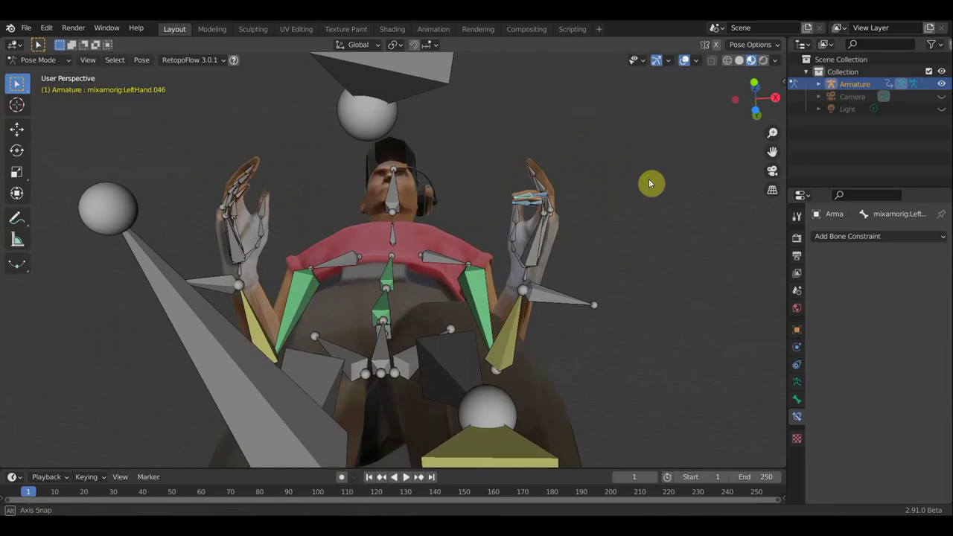
pyautogui.moveTo(605, 219)
pyautogui.mouseDown(button='middle')
pyautogui.moveTo(598, 190)
pyautogui.moveTo(594, 205)
pyautogui.mouseUp(button='middle')
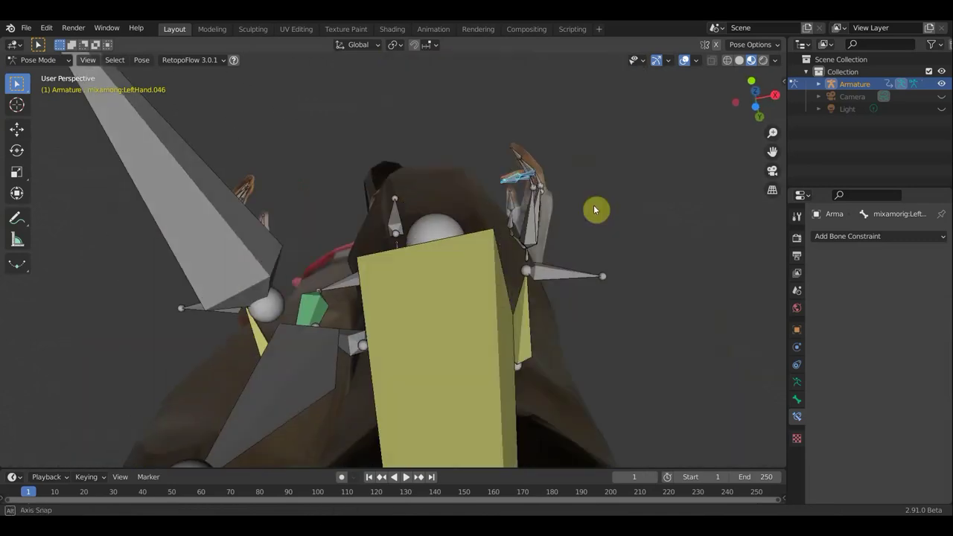
pyautogui.press('r')
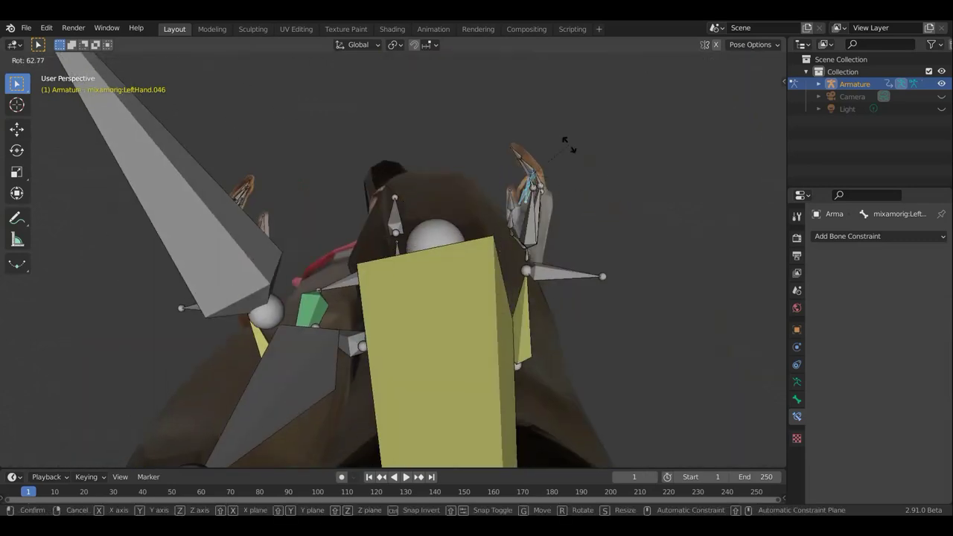
pyautogui.click(578, 176)
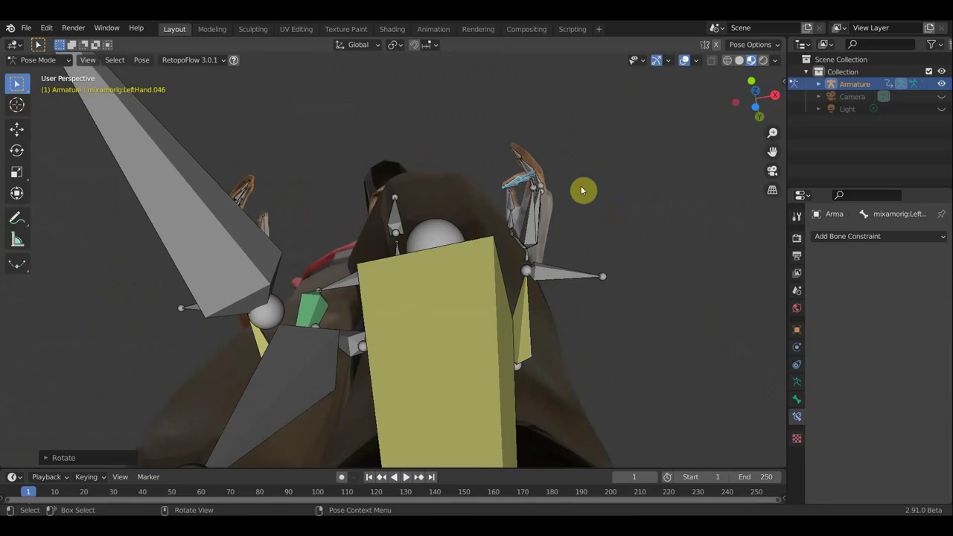
# - Undo a stray bone selection, then bend another raised-hand finger bone
pyautogui.moveTo(517, 187)
pyautogui.mouseDown(button='middle')
pyautogui.moveTo(575, 266)
pyautogui.moveTo(542, 219)
pyautogui.mouseUp(button='middle')
pyautogui.click(521, 202)
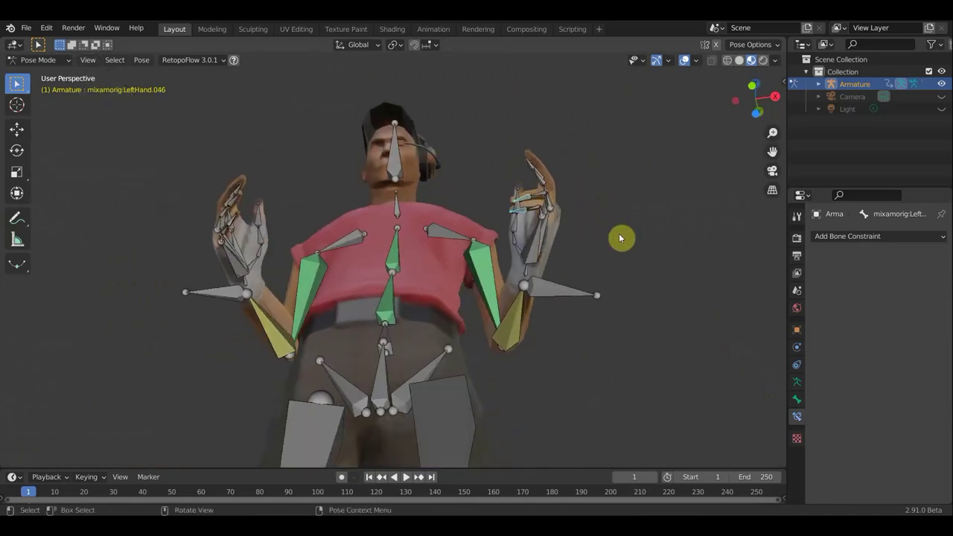
pyautogui.hotkey('ctrl', 'z')
pyautogui.moveTo(619, 233)
pyautogui.mouseDown(button='middle')
pyautogui.moveTo(633, 176)
pyautogui.moveTo(626, 196)
pyautogui.mouseUp(button='middle')
pyautogui.press('r')
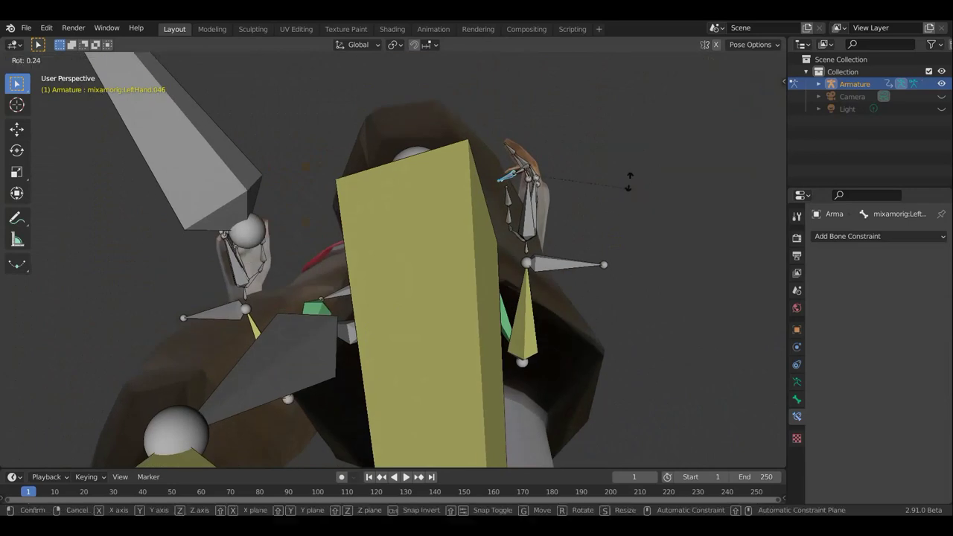
pyautogui.click(604, 219)
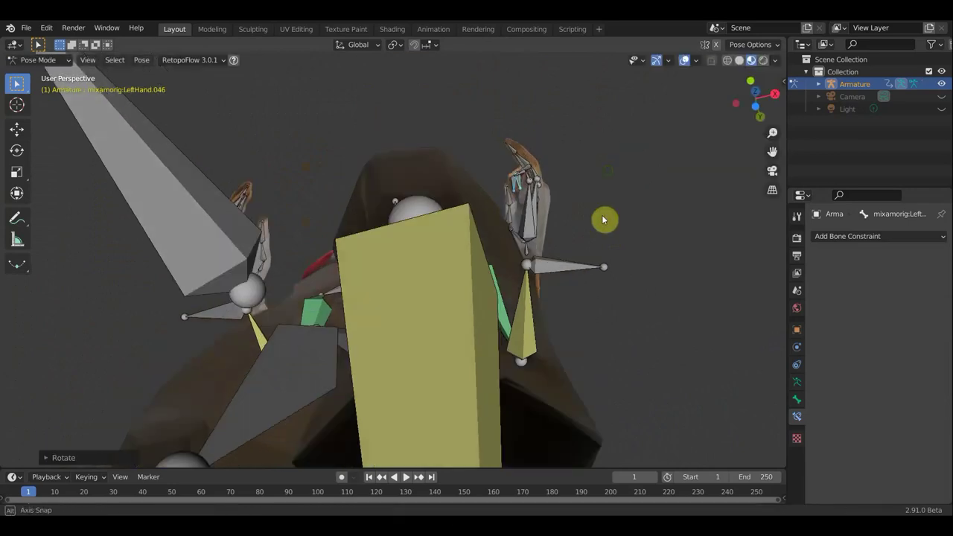
# - Bend the LeftHand.052 and LeftHand.054 finger bones
pyautogui.moveTo(604, 219)
pyautogui.mouseDown(button='middle')
pyautogui.moveTo(607, 272)
pyautogui.moveTo(657, 277)
pyautogui.moveTo(667, 301)
pyautogui.moveTo(633, 308)
pyautogui.moveTo(691, 317)
pyautogui.moveTo(529, 240)
pyautogui.moveTo(558, 241)
pyautogui.mouseUp(button='middle')
pyautogui.scroll(4, 514, 227)
pyautogui.click(520, 209)
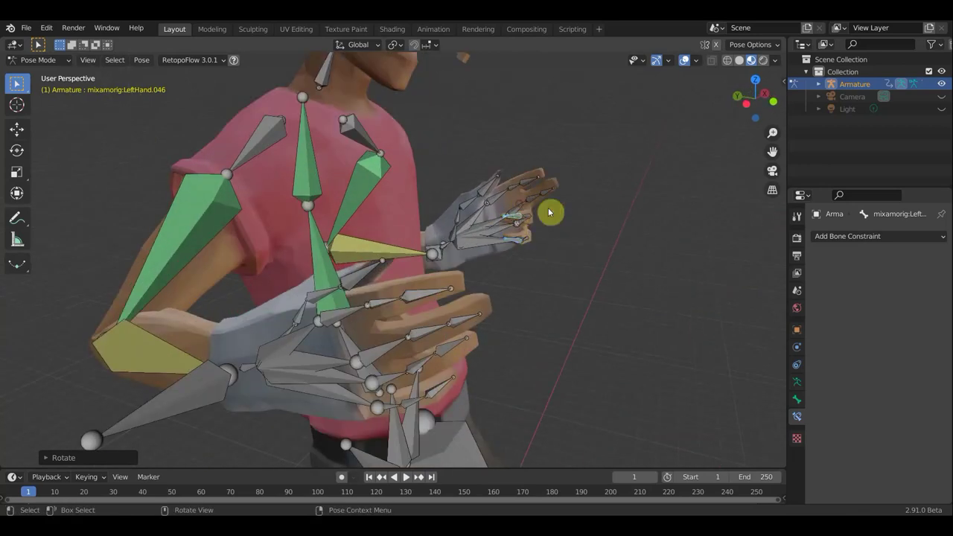
pyautogui.press('r')
pyautogui.click(569, 231)
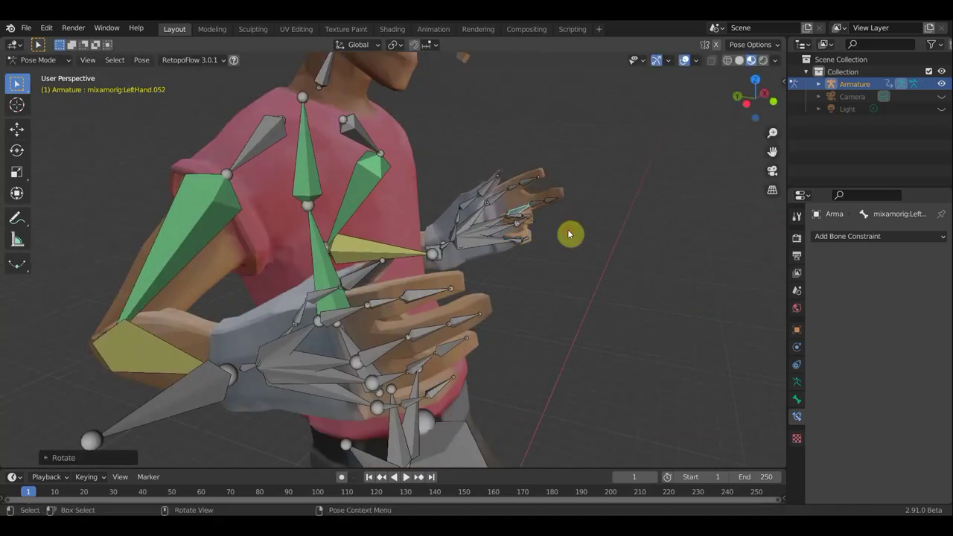
pyautogui.click(553, 202)
pyautogui.press('r')
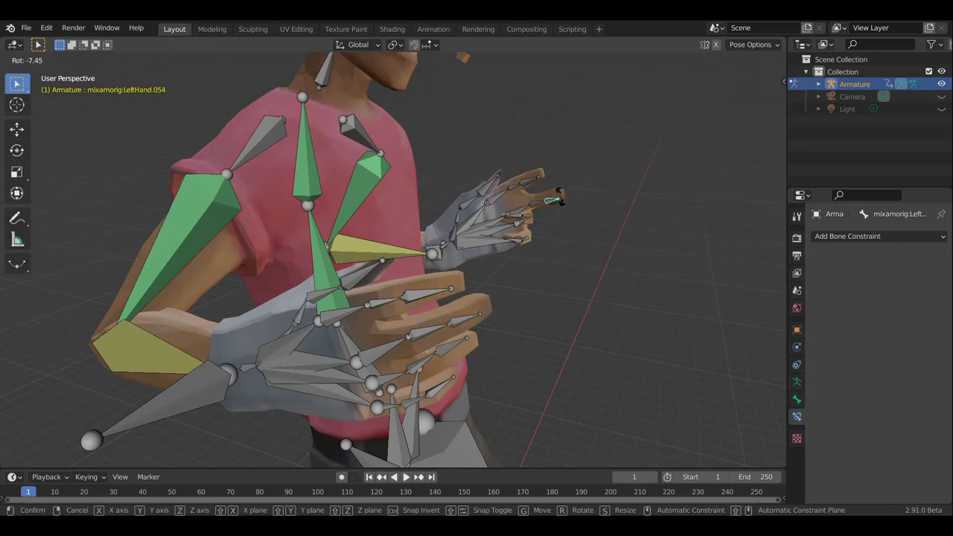
pyautogui.click(552, 191)
# - Bend the LeftHand.057 finger bone and nudge the LeftHand.058 fingertip slightly
pyautogui.click(517, 187)
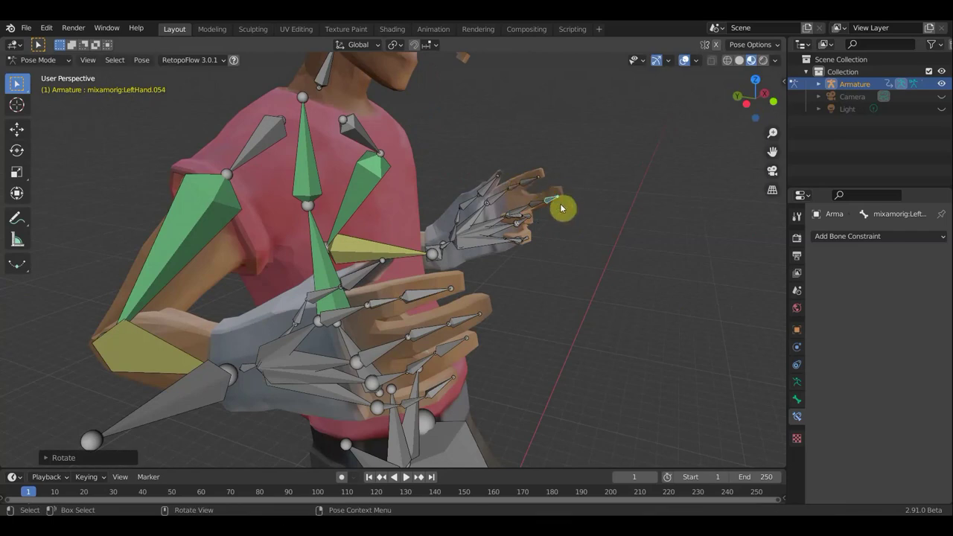
pyautogui.press('r')
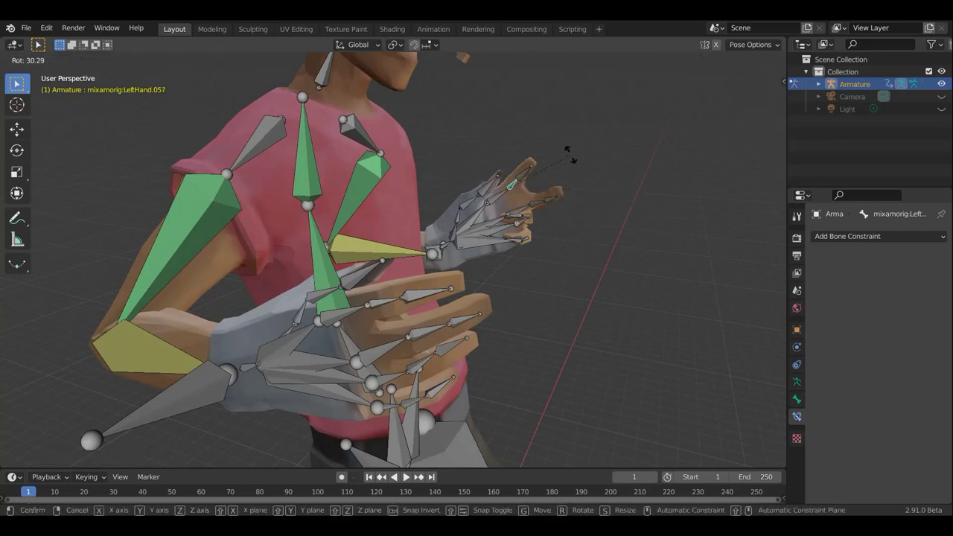
pyautogui.click(550, 172)
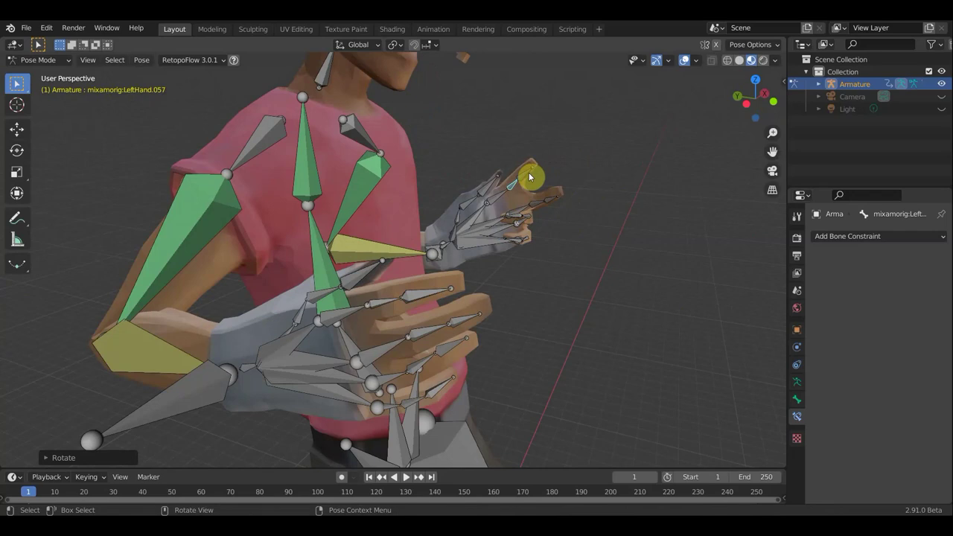
pyautogui.click(531, 176)
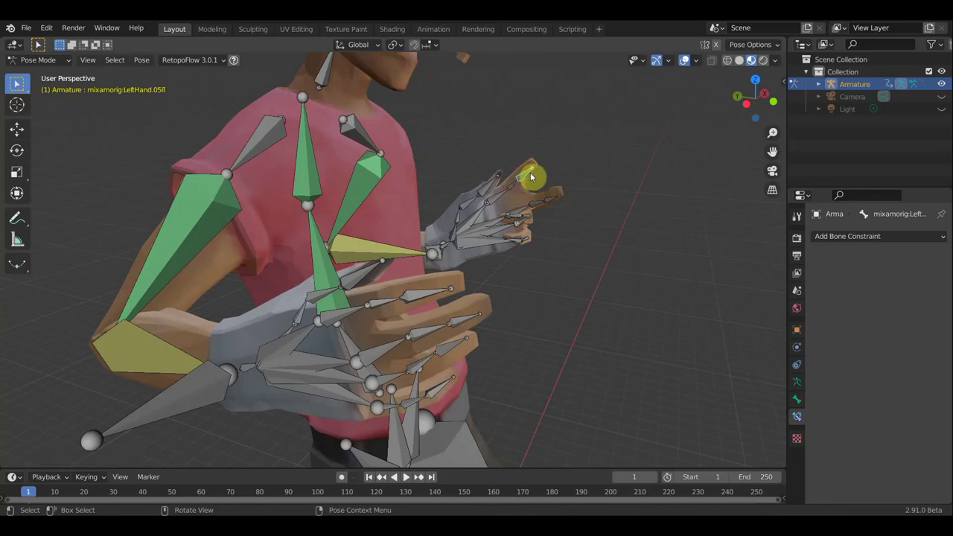
pyautogui.moveTo(531, 177); pyautogui.dragTo(538, 172)
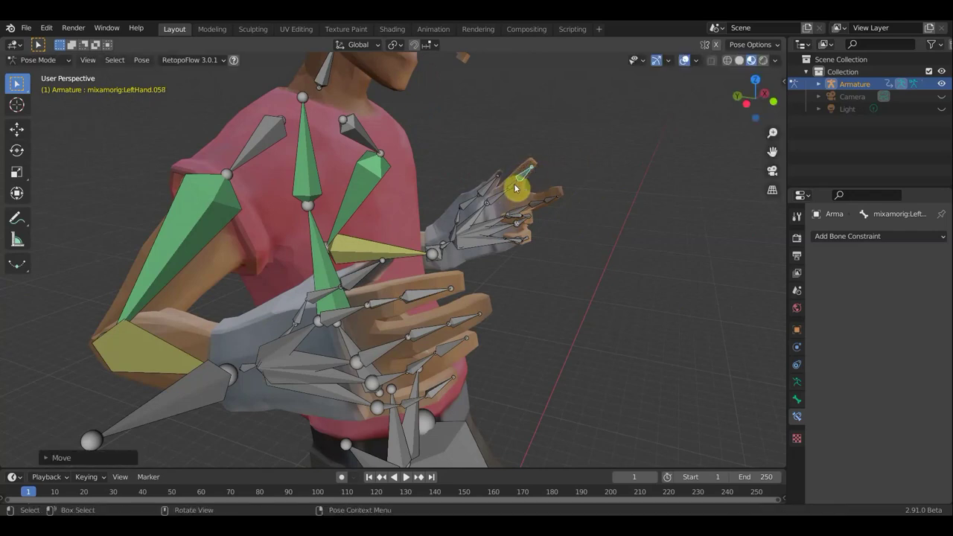
# - Start, then cancel, rotations on the LeftHand.057 and LeftHand.056 bones
pyautogui.click(516, 189)
pyautogui.press('r')
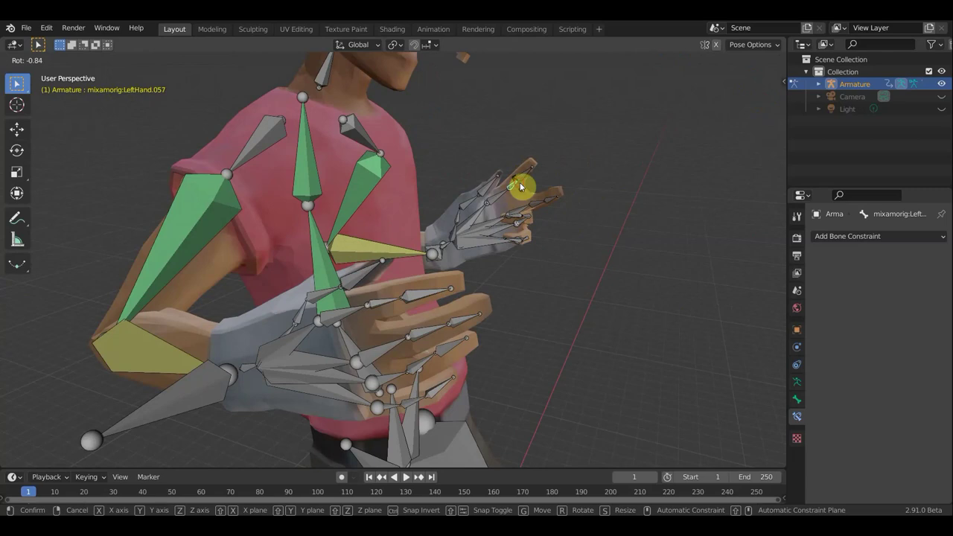
pyautogui.rightClick(520, 187)
pyautogui.click(500, 199)
pyautogui.press('r')
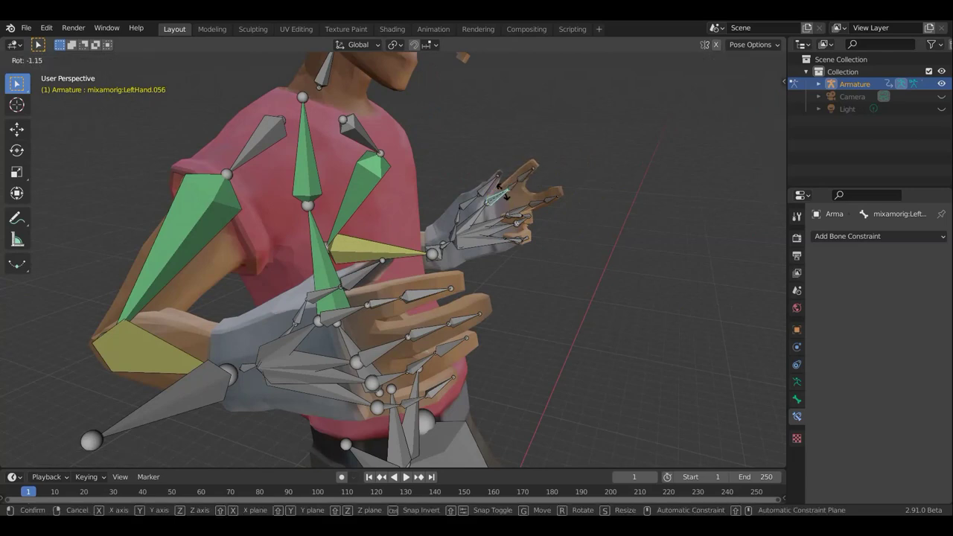
pyautogui.rightClick(505, 192)
pyautogui.moveTo(547, 207)
pyautogui.mouseDown(button='middle')
pyautogui.moveTo(365, 173)
pyautogui.moveTo(368, 159)
pyautogui.mouseUp(button='middle')
# - Rotate the LeftHand.070 finger bone inward, viewed from beneath the hands
pyautogui.scroll(-2, 374, 162)
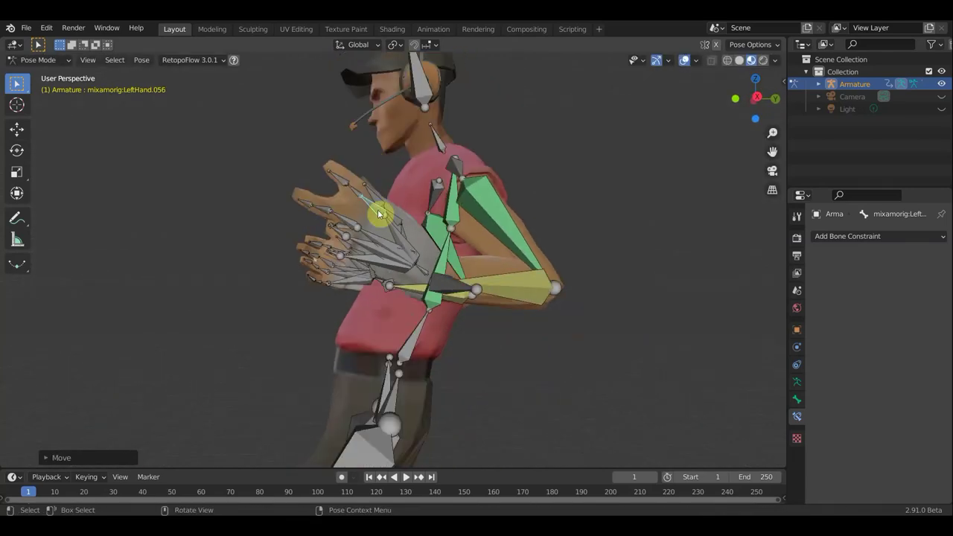
pyautogui.moveTo(378, 214)
pyautogui.mouseDown(button='middle')
pyautogui.moveTo(434, 204)
pyautogui.moveTo(464, 219)
pyautogui.mouseUp(button='middle')
pyautogui.moveTo(300, 249)
pyautogui.mouseDown(button='middle')
pyautogui.moveTo(416, 276)
pyautogui.moveTo(526, 274)
pyautogui.mouseUp(button='middle')
pyautogui.moveTo(392, 275)
pyautogui.mouseDown(button='middle')
pyautogui.moveTo(339, 293)
pyautogui.moveTo(370, 275)
pyautogui.moveTo(379, 286)
pyautogui.moveTo(336, 283)
pyautogui.mouseUp(button='middle')
pyautogui.click(380, 286)
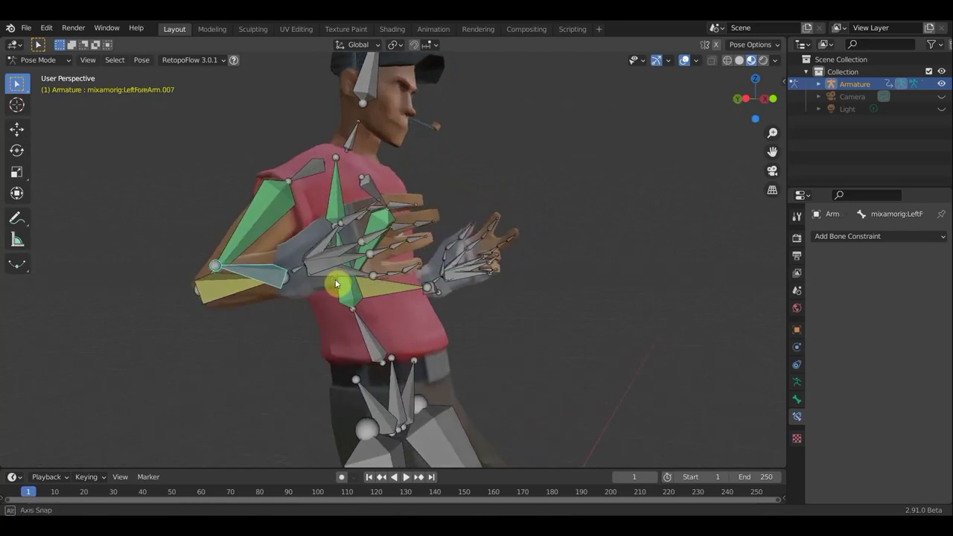
pyautogui.click(481, 272)
pyautogui.moveTo(480, 272); pyautogui.dragTo(398, 196, button='middle')
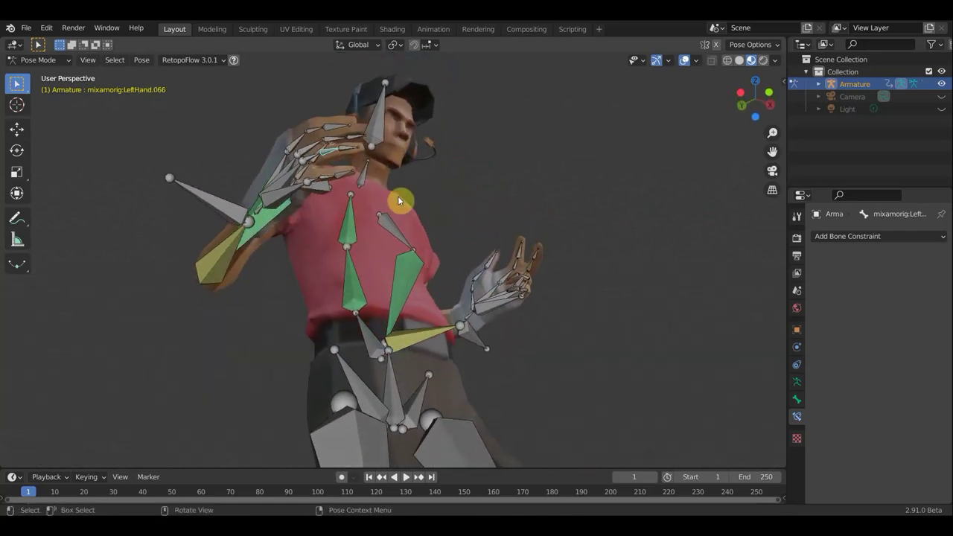
pyautogui.click(530, 279)
pyautogui.moveTo(530, 278); pyautogui.dragTo(517, 187, button='middle')
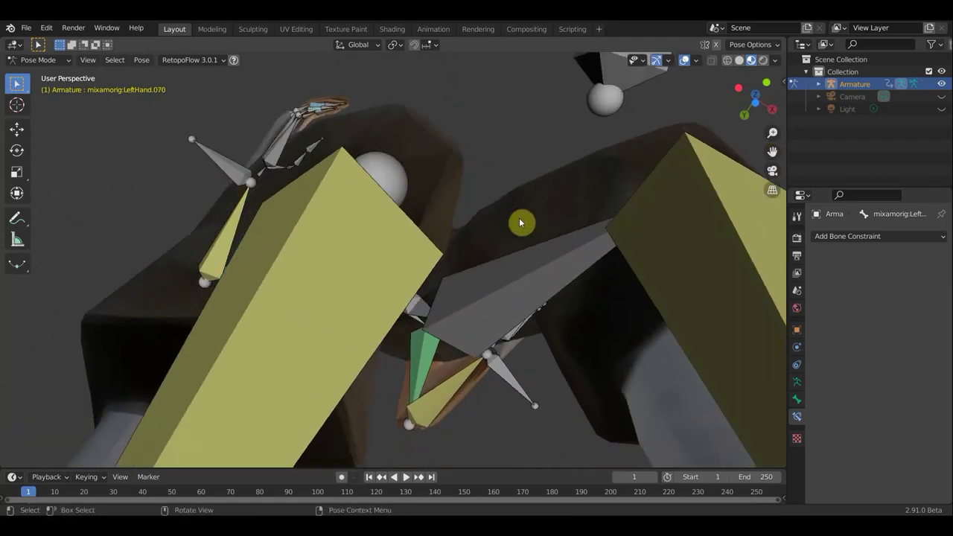
pyautogui.press('r')
pyautogui.click(339, 266)
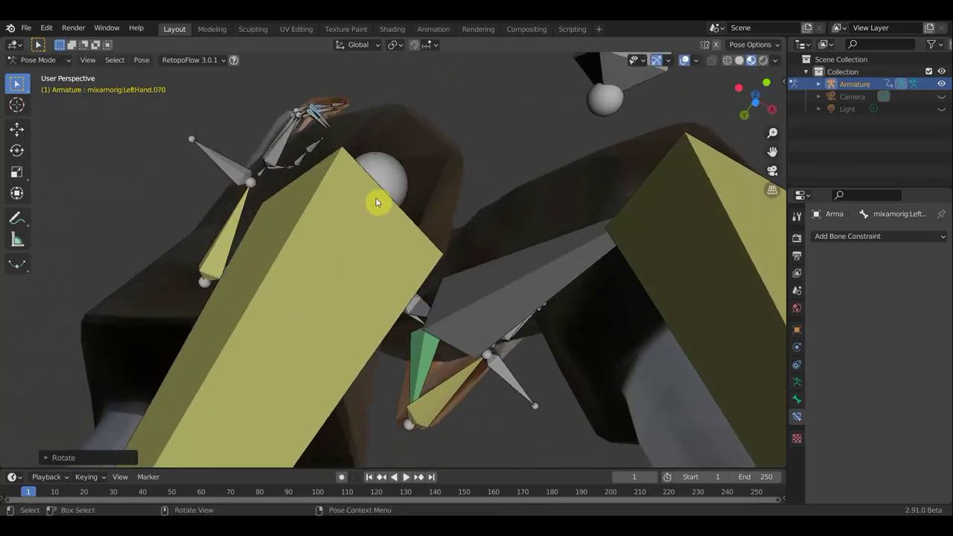
# - Rotate the LeftHand.067 finger bone inward
pyautogui.scroll(-5, 377, 202)
pyautogui.moveTo(377, 201)
pyautogui.mouseDown(button='middle')
pyautogui.moveTo(385, 271)
pyautogui.moveTo(339, 228)
pyautogui.mouseUp(button='middle')
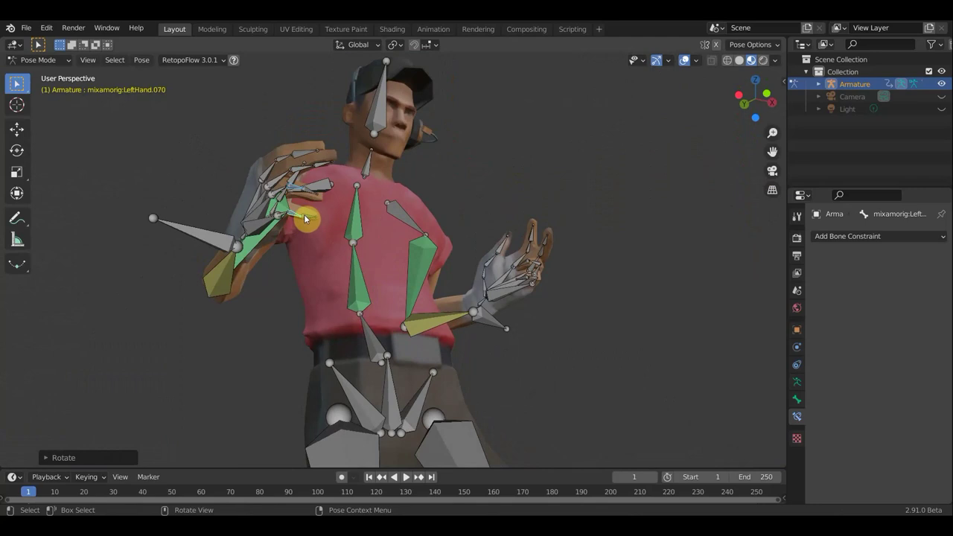
pyautogui.click(309, 212)
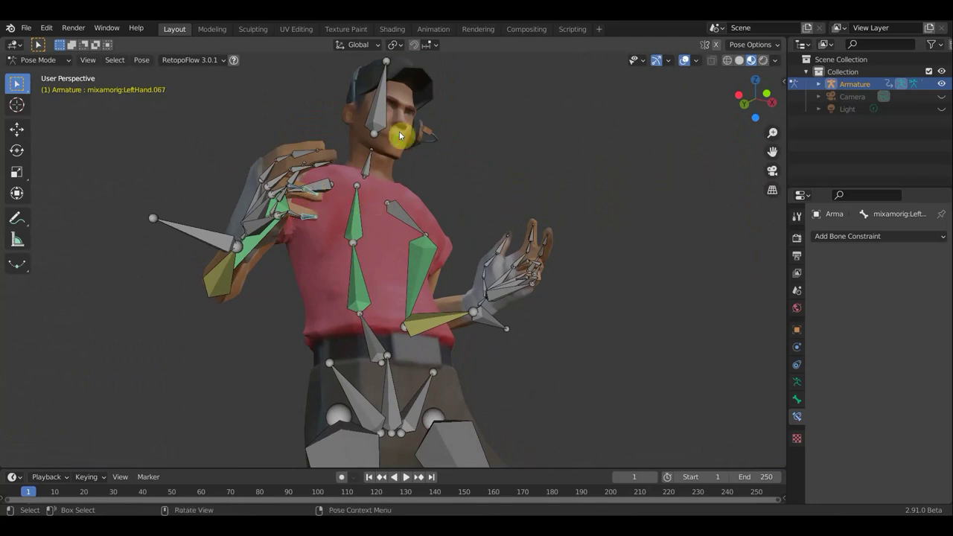
pyautogui.scroll(5, 403, 112)
pyautogui.scroll(2, 404, 81)
pyautogui.press('r')
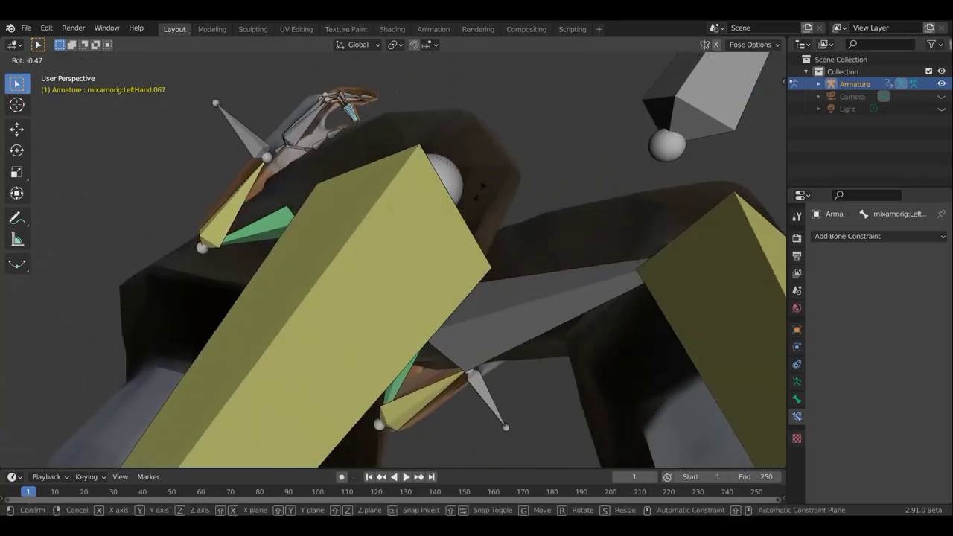
pyautogui.click(326, 183)
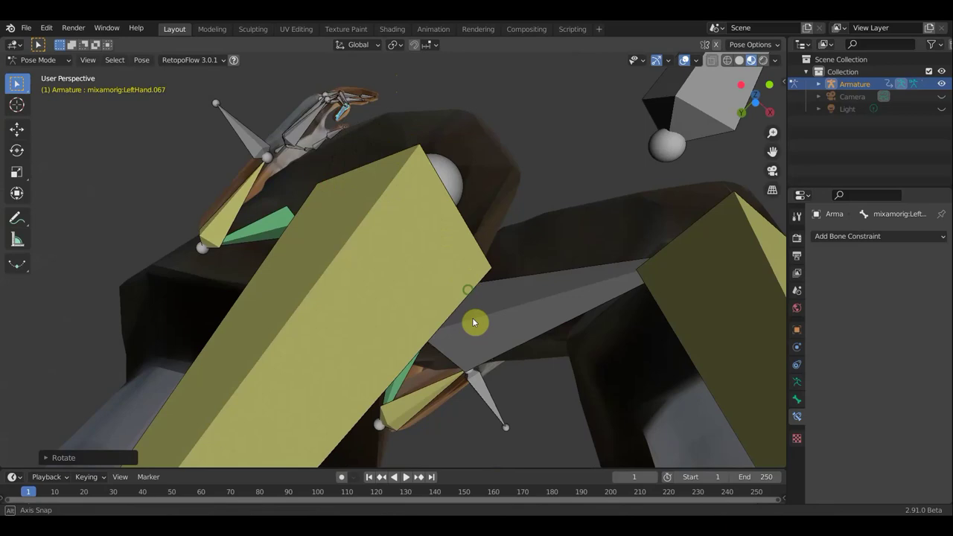
# - Bend the LeftHand.077 finger bone, viewed from the side
pyautogui.scroll(-5, 475, 323)
pyautogui.moveTo(483, 302)
pyautogui.mouseDown(button='middle')
pyautogui.moveTo(520, 381)
pyautogui.moveTo(513, 340)
pyautogui.mouseUp(button='middle')
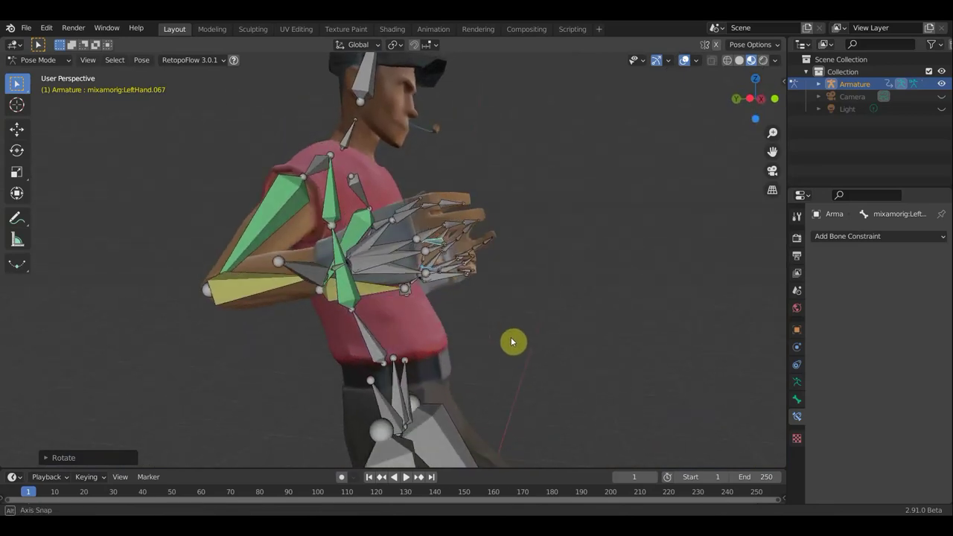
pyautogui.click(429, 209)
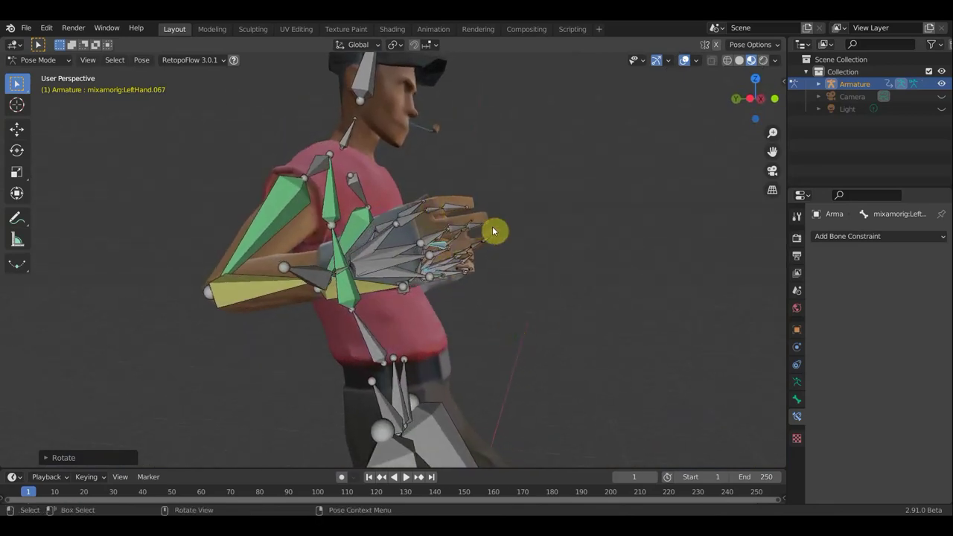
pyautogui.press('r')
pyautogui.click(533, 185)
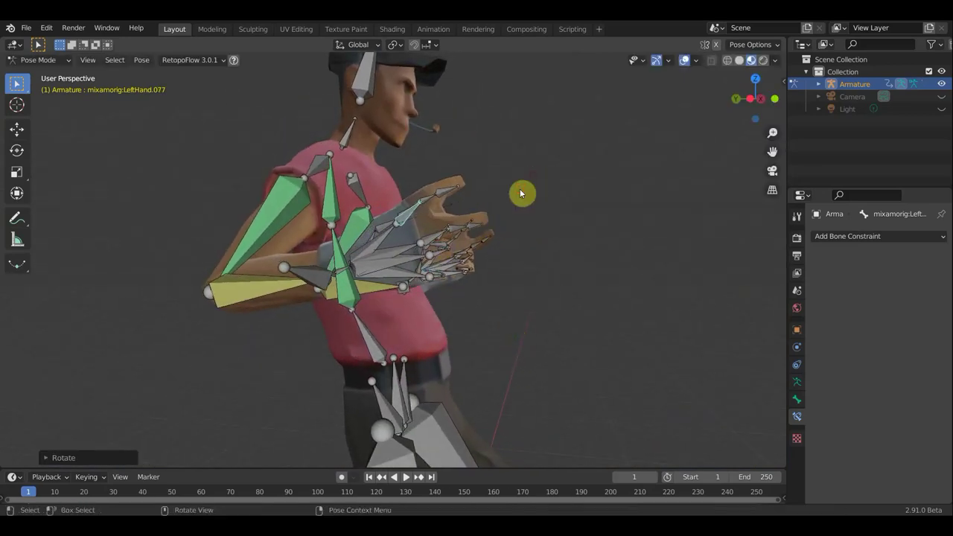
# - Curl the LeftHand.074 and LeftHand.072 finger bones inward, then check the pose
pyautogui.click(453, 231)
pyautogui.press('r')
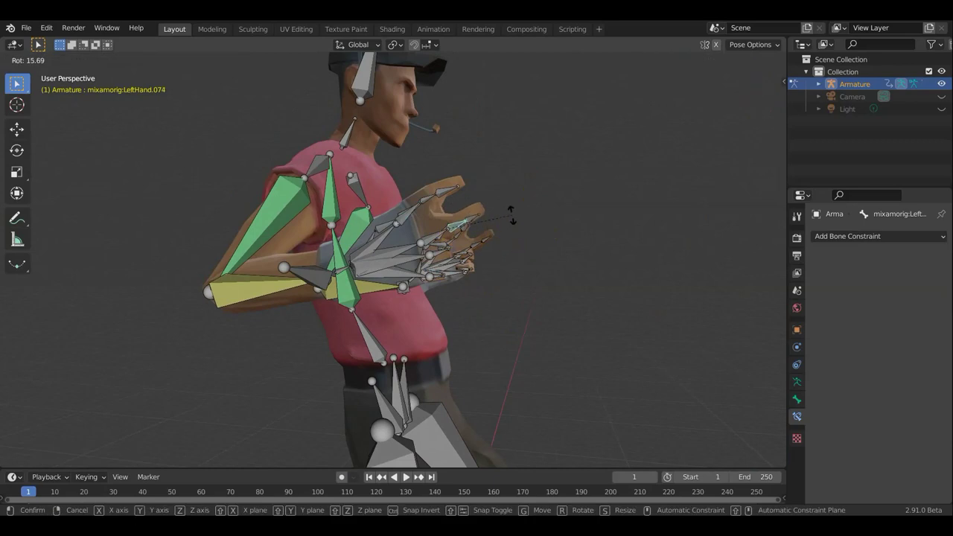
pyautogui.click(513, 216)
pyautogui.click(468, 251)
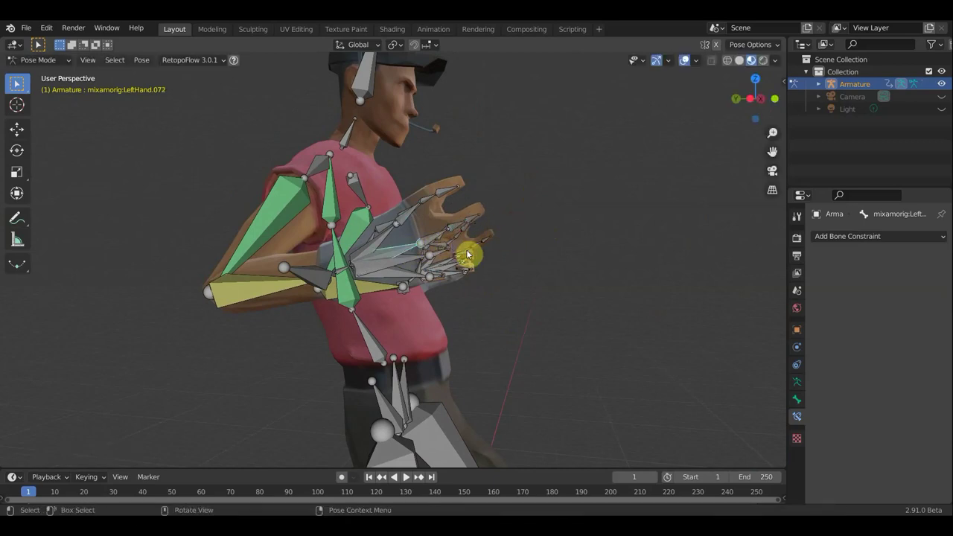
pyautogui.press('r')
pyautogui.click(457, 242)
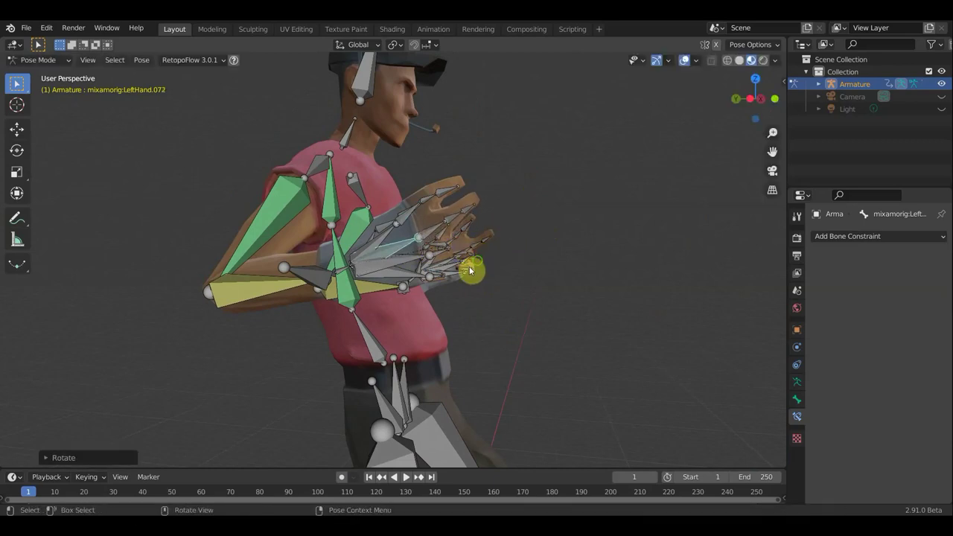
pyautogui.moveTo(472, 270)
pyautogui.mouseDown(button='middle')
pyautogui.moveTo(511, 260)
pyautogui.moveTo(379, 276)
pyautogui.moveTo(225, 254)
pyautogui.moveTo(287, 253)
pyautogui.moveTo(343, 285)
pyautogui.moveTo(399, 402)
pyautogui.mouseUp(button='middle')
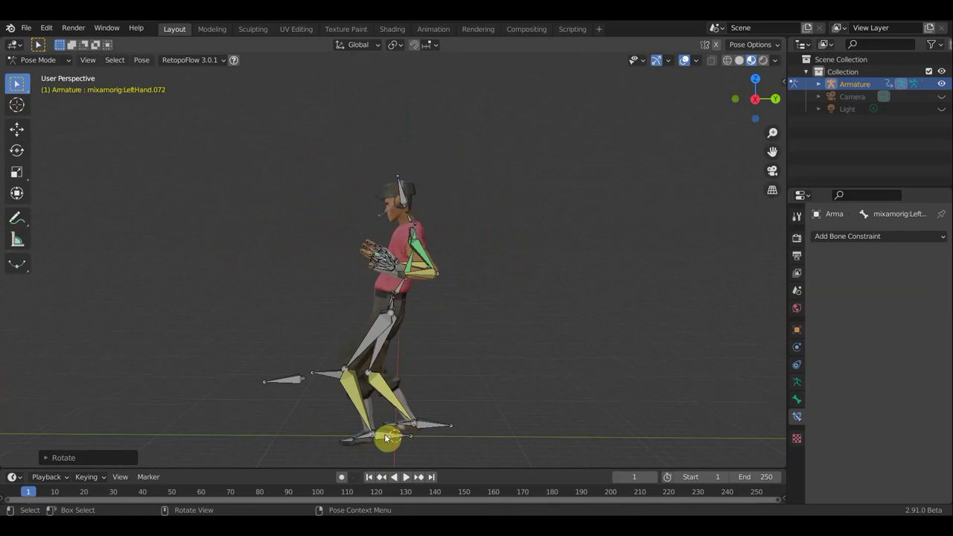
# - Move the LeftLeg.005 foot bone, then fine-tune it in Right Orthographic view
pyautogui.click(382, 437)
pyautogui.press('g')
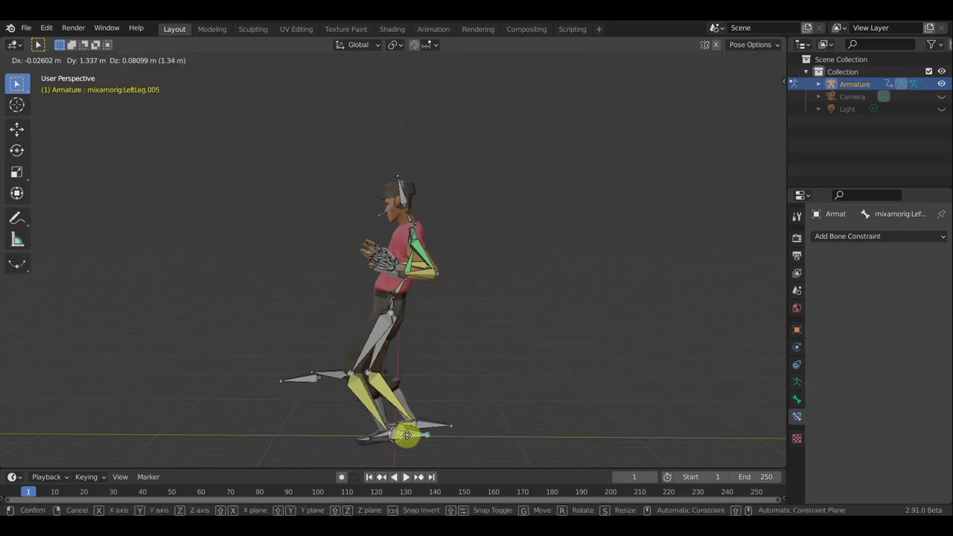
pyautogui.click(414, 436)
pyautogui.press('KP_3')
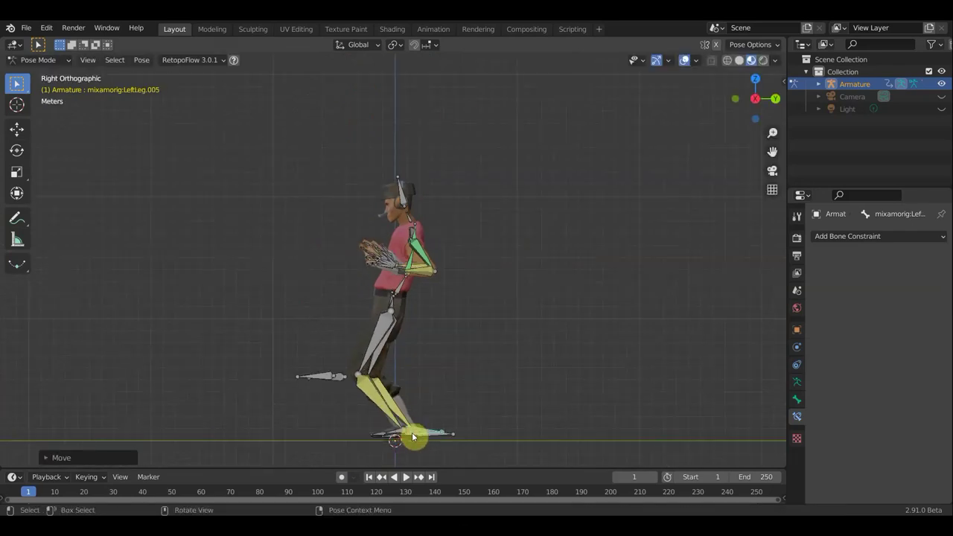
pyautogui.press('g')
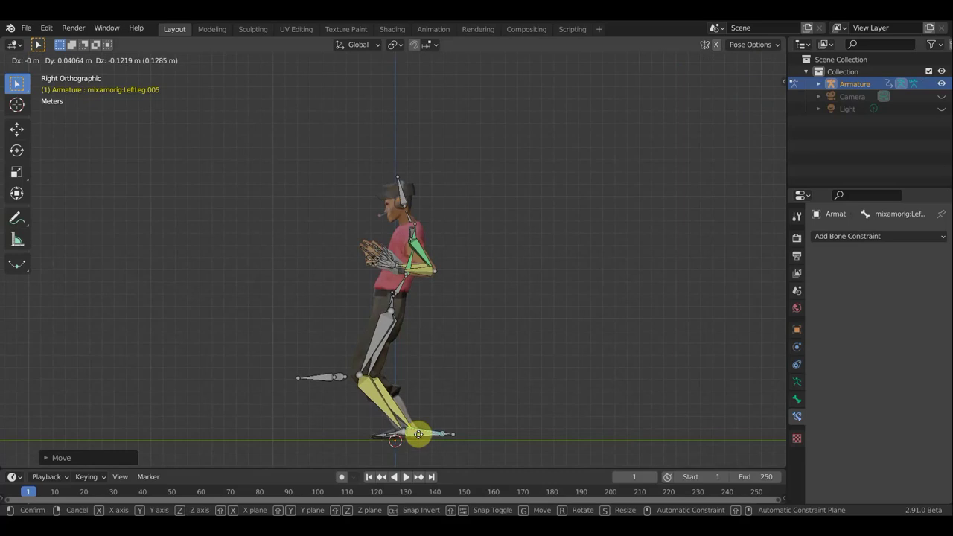
pyautogui.click(422, 438)
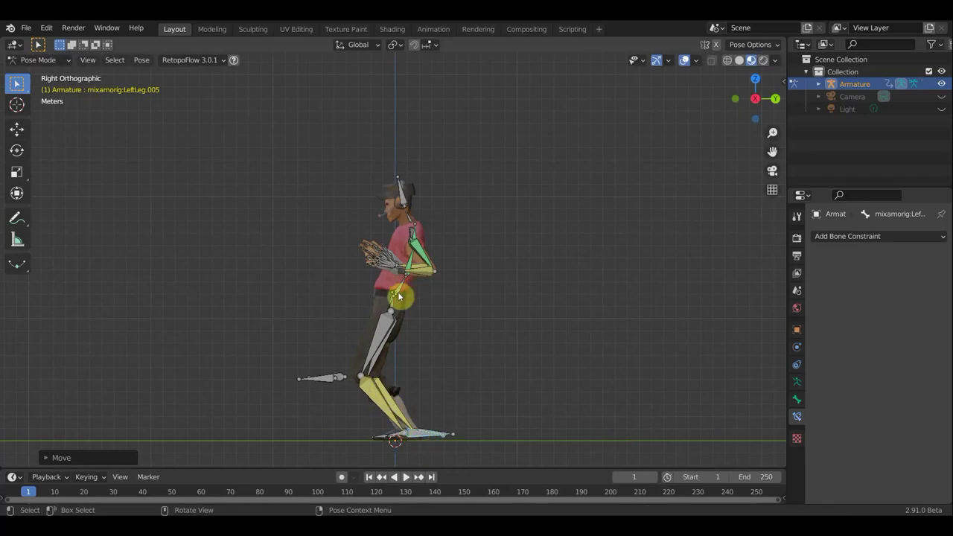
# - Tilt the Hips, bend the Spine and tilt the Head forward
pyautogui.click(402, 304)
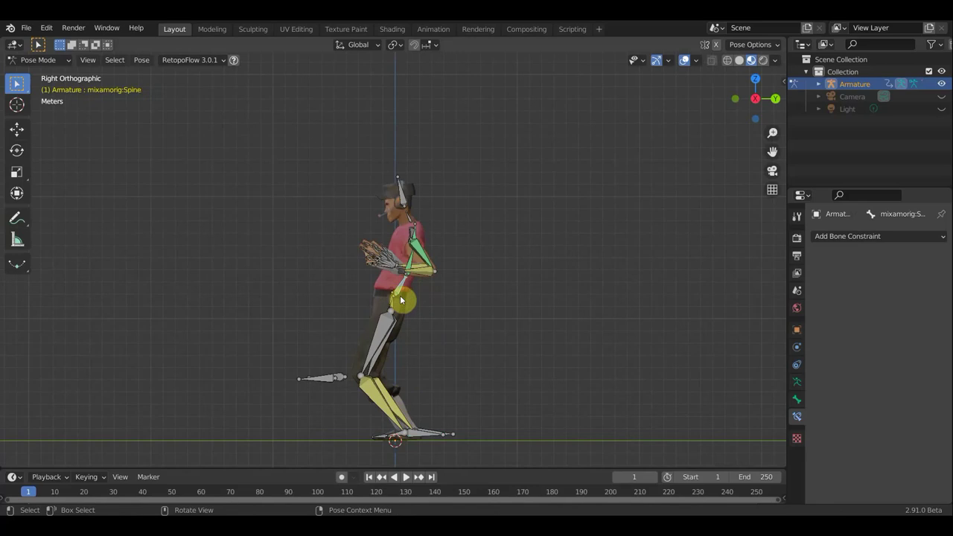
pyautogui.click(401, 298)
pyautogui.press('r')
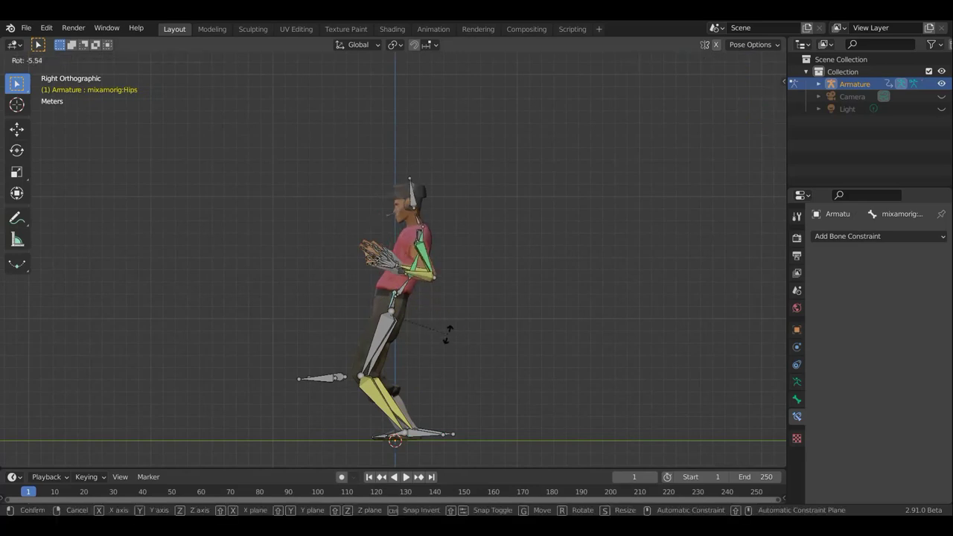
pyautogui.click(450, 338)
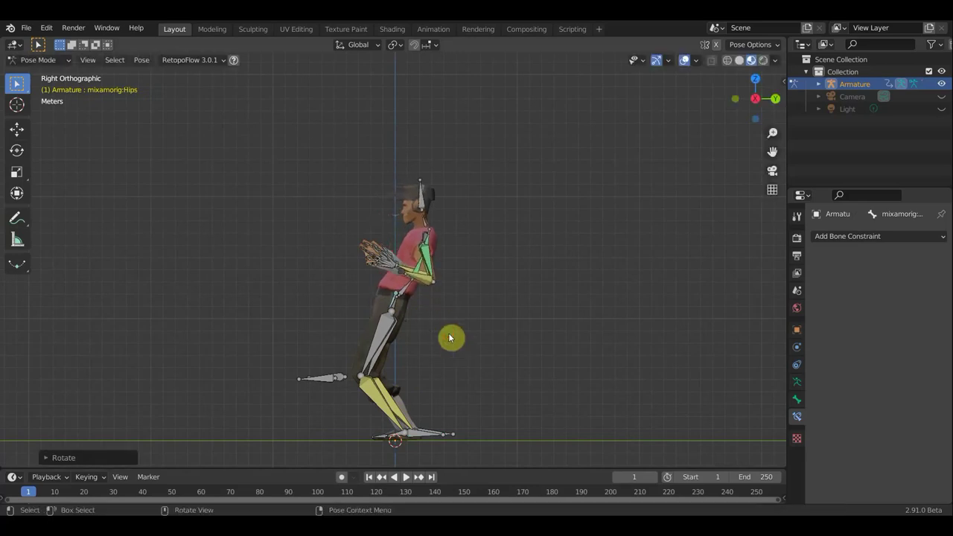
pyautogui.click(437, 294)
pyautogui.press('r')
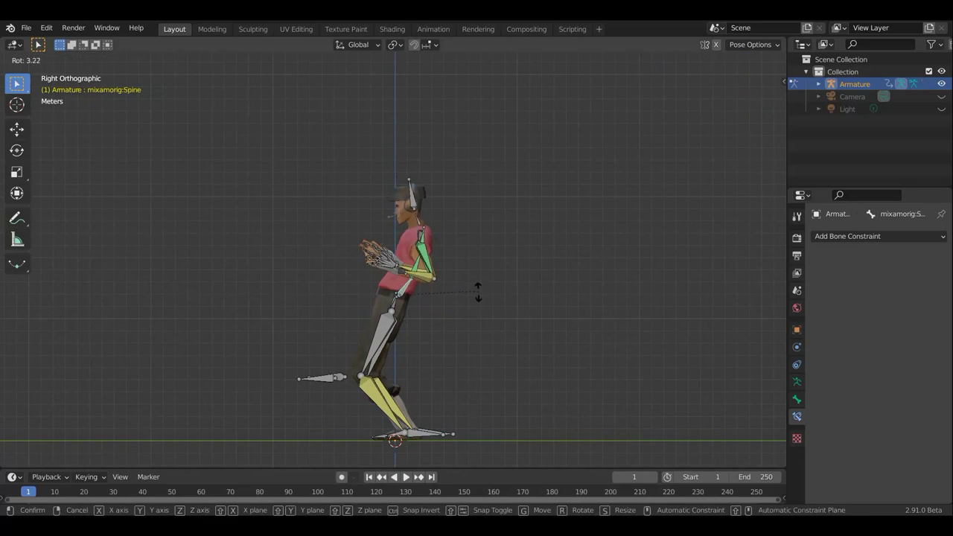
pyautogui.click(479, 298)
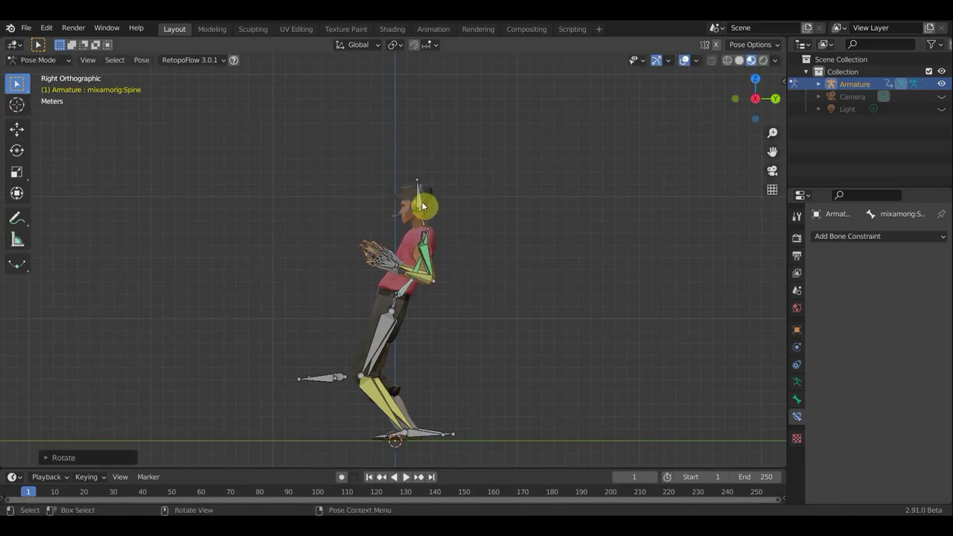
pyautogui.click(422, 206)
pyautogui.press('r')
pyautogui.click(442, 242)
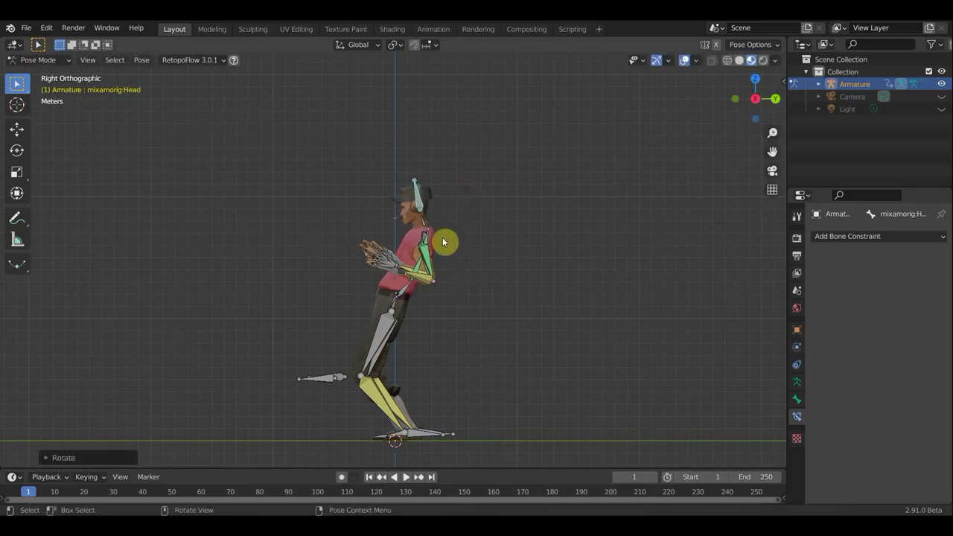
# - Pull both forearm control bones, LeftForeArm.005 and .007, in toward the chest
pyautogui.scroll(2, 439, 266)
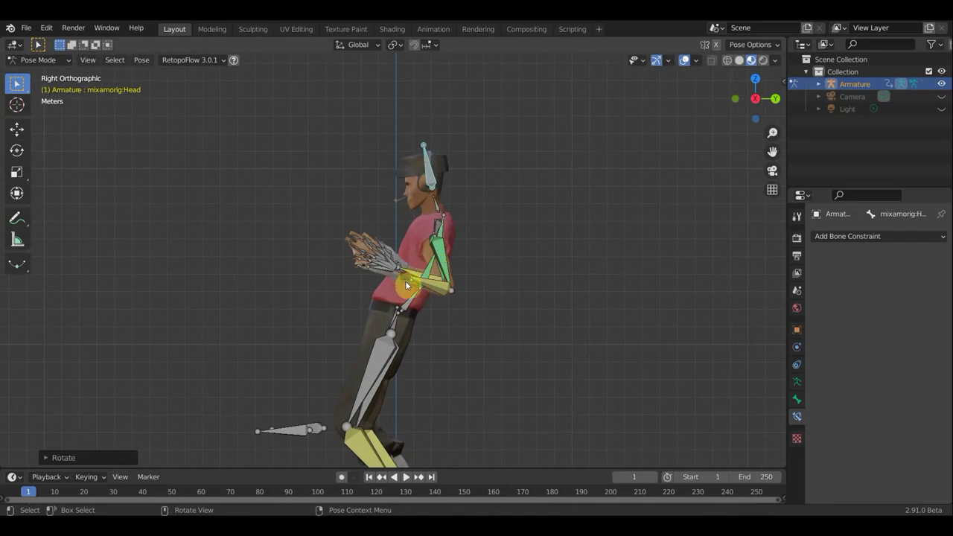
pyautogui.click(406, 284)
pyautogui.press('g')
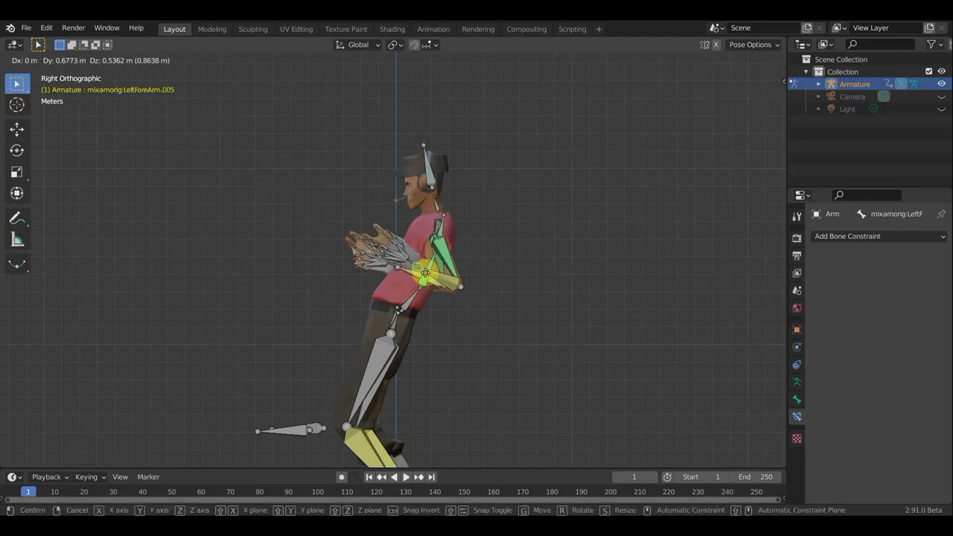
pyautogui.click(417, 292)
pyautogui.moveTo(418, 292); pyautogui.dragTo(594, 298, button='middle')
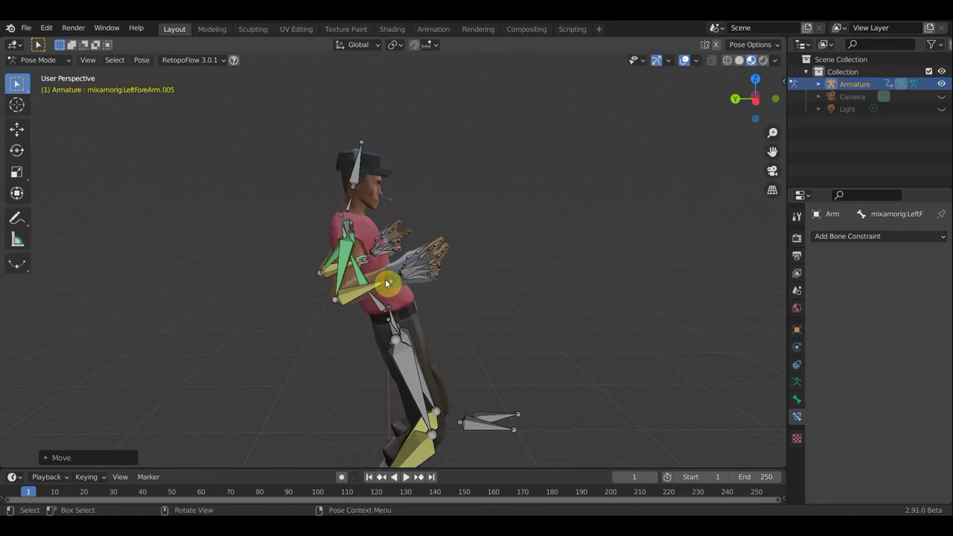
pyautogui.click(416, 287)
pyautogui.press('g')
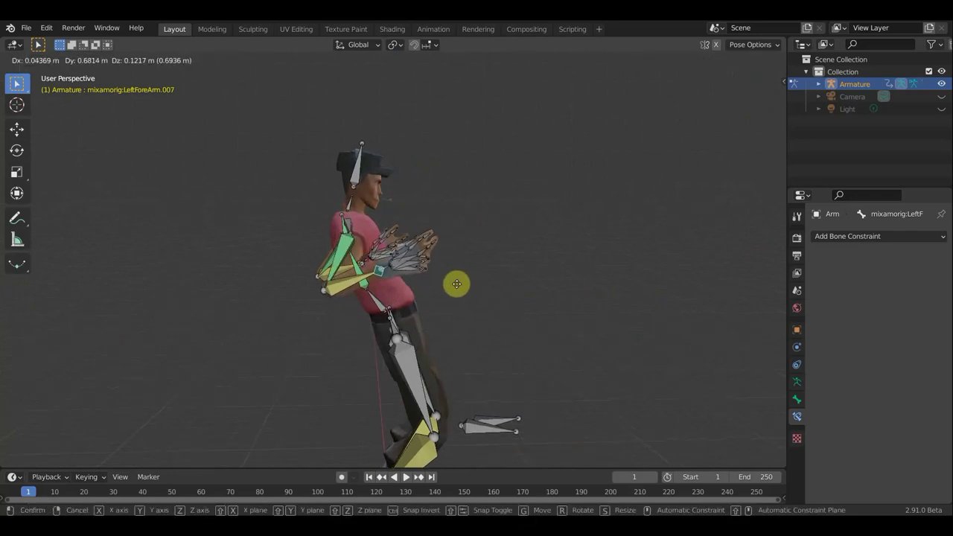
pyautogui.click(442, 288)
pyautogui.moveTo(442, 288)
pyautogui.mouseDown(button='middle')
pyautogui.moveTo(372, 320)
pyautogui.moveTo(145, 277)
pyautogui.moveTo(489, 317)
pyautogui.moveTo(470, 330)
pyautogui.moveTo(570, 306)
pyautogui.moveTo(556, 336)
pyautogui.moveTo(563, 354)
pyautogui.mouseUp(button='middle')
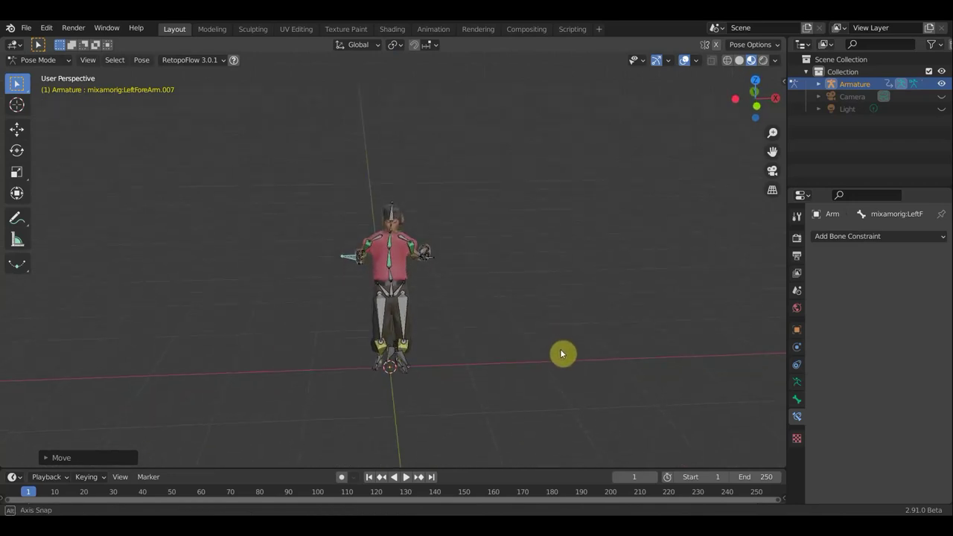
# - Move the left and right lower-leg control bones outward to spread the knees
pyautogui.scroll(2, 385, 343)
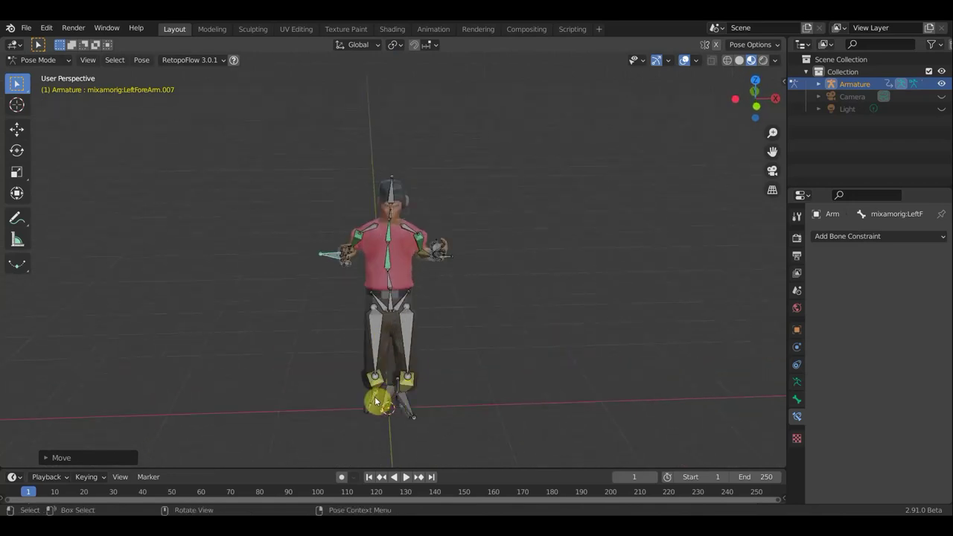
pyautogui.moveTo(376, 402); pyautogui.dragTo(387, 435, button='middle')
pyautogui.click(388, 418)
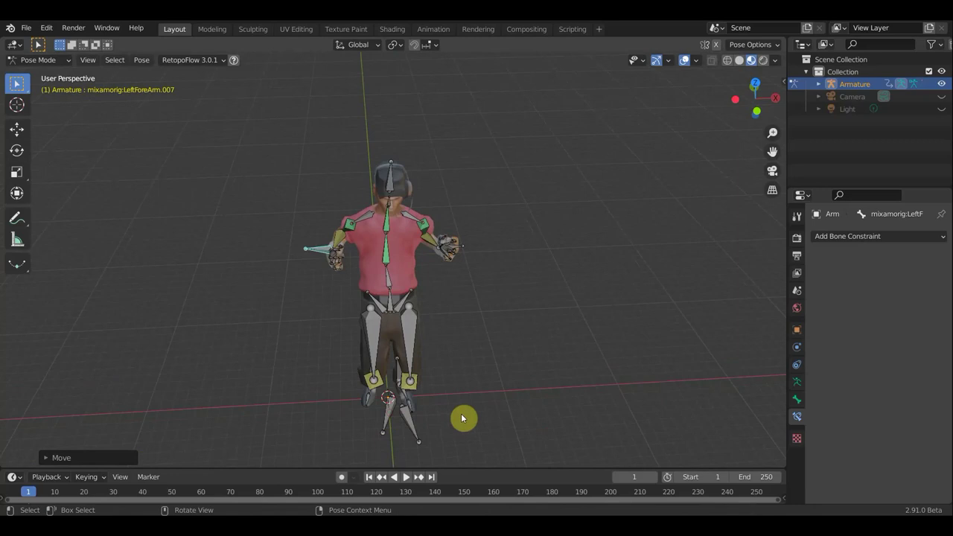
pyautogui.press('g')
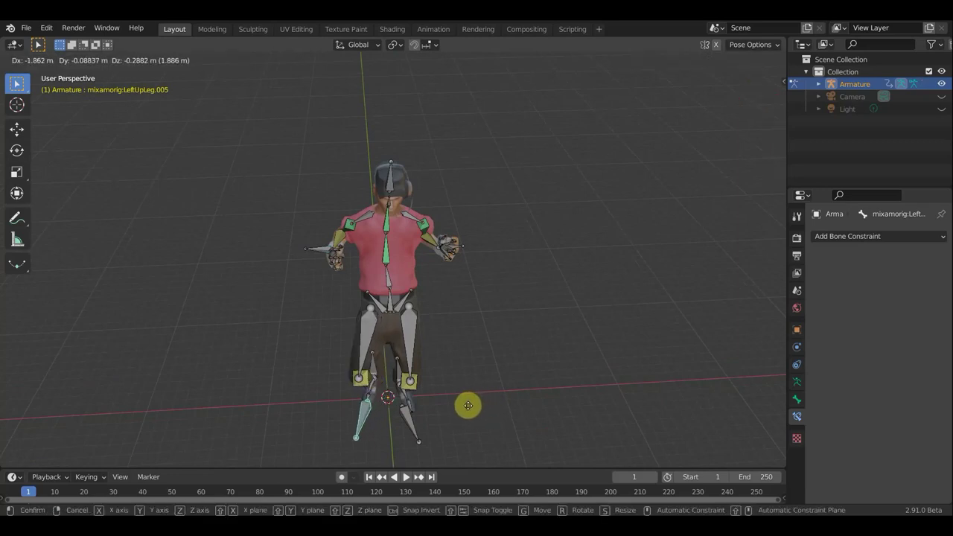
pyautogui.click(458, 407)
pyautogui.click(406, 415)
pyautogui.press('g')
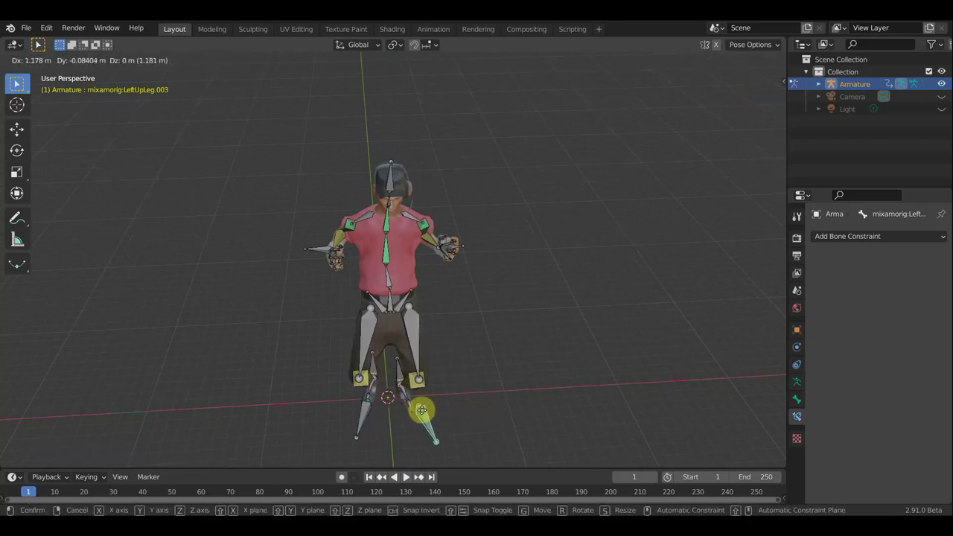
pyautogui.click(424, 414)
pyautogui.moveTo(504, 384)
pyautogui.mouseDown(button='middle')
pyautogui.moveTo(454, 338)
pyautogui.moveTo(454, 326)
pyautogui.mouseUp(button='middle')
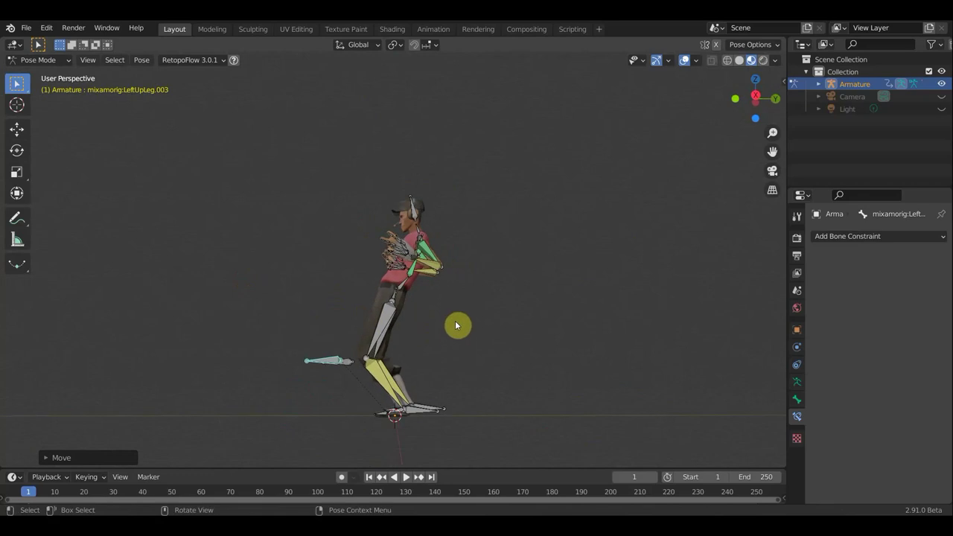
# - Select all bones and insert a Location & Rotation keyframe at frame 1
pyautogui.press('a')
pyautogui.press('i')
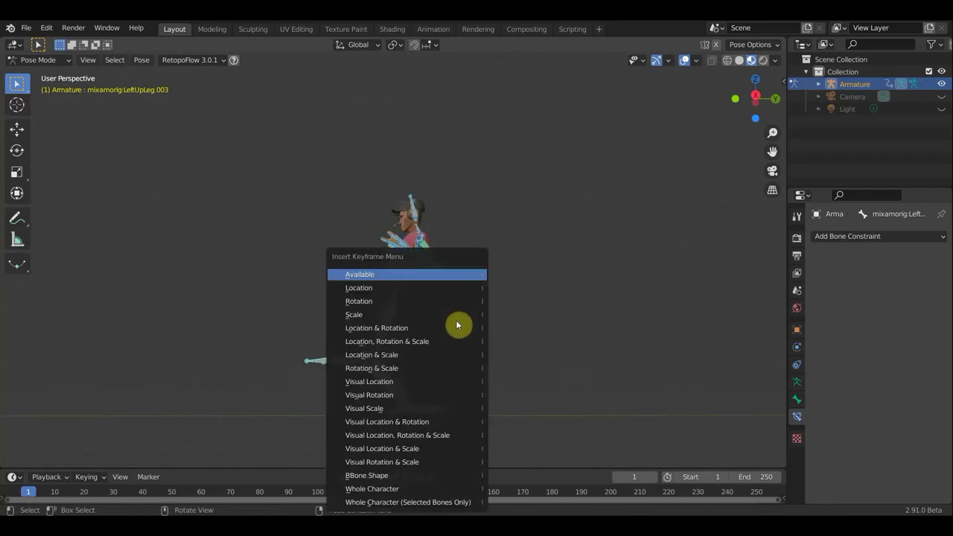
pyautogui.click(414, 328)
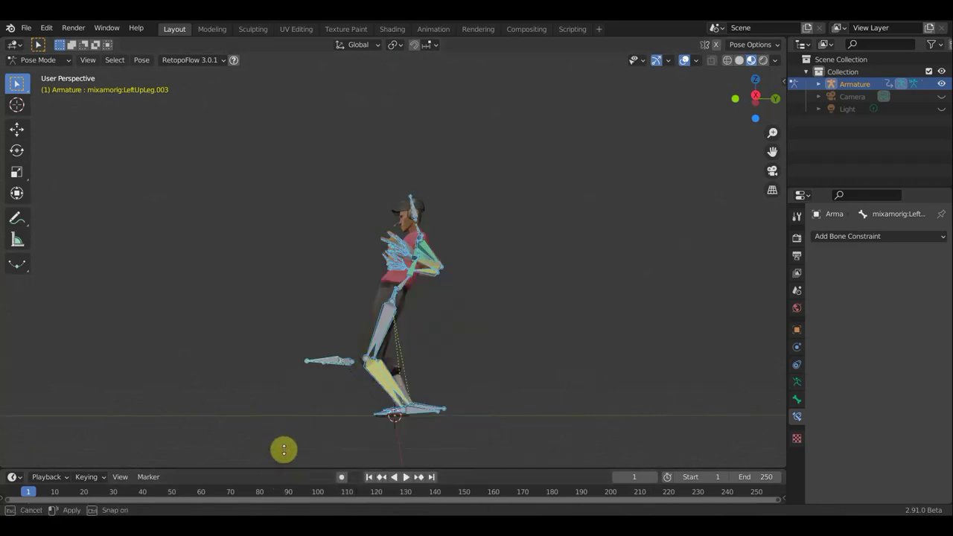
pyautogui.moveTo(279, 468); pyautogui.dragTo(287, 410)
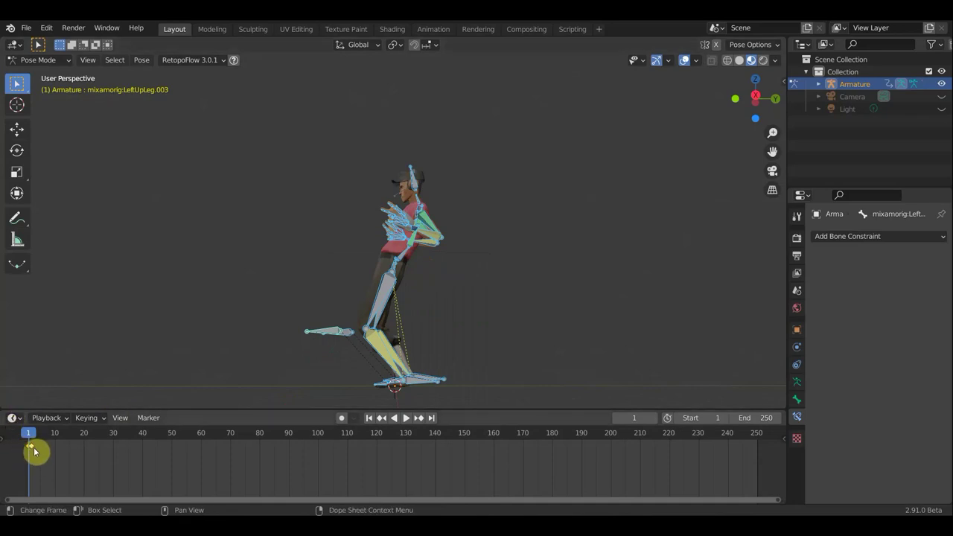
# - Delete the selected keyframes and zoom the timeline to roughly frames −15 to 45
pyautogui.press('x')
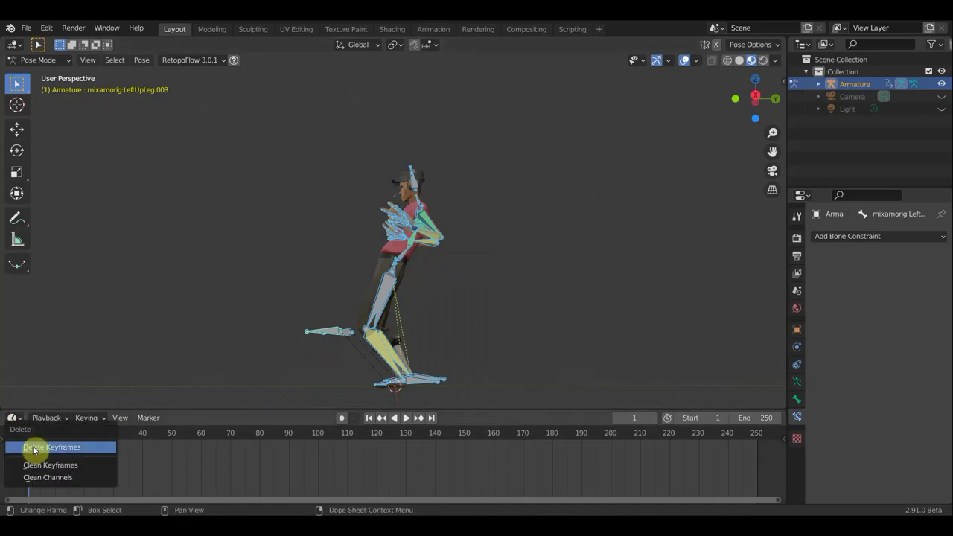
pyautogui.click(33, 450)
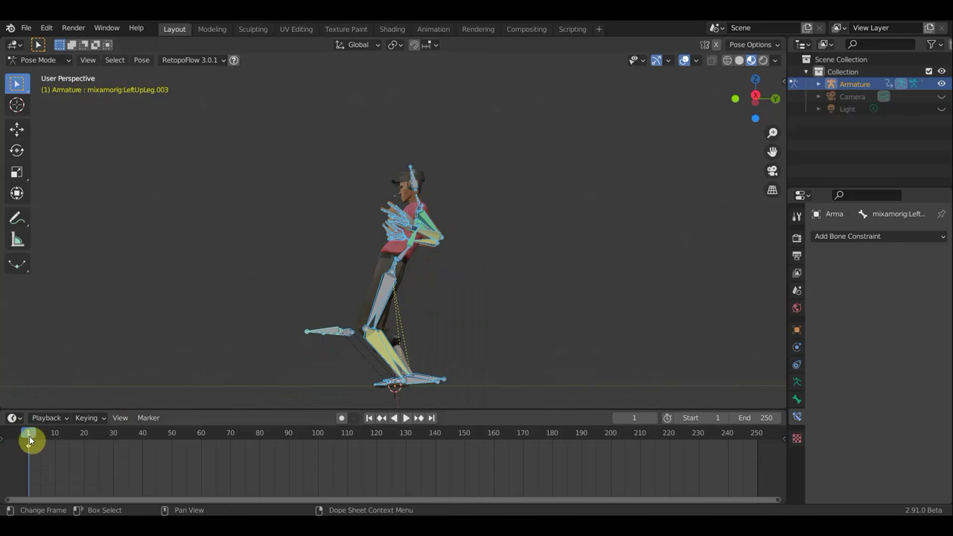
pyautogui.scroll(2, 175, 442)
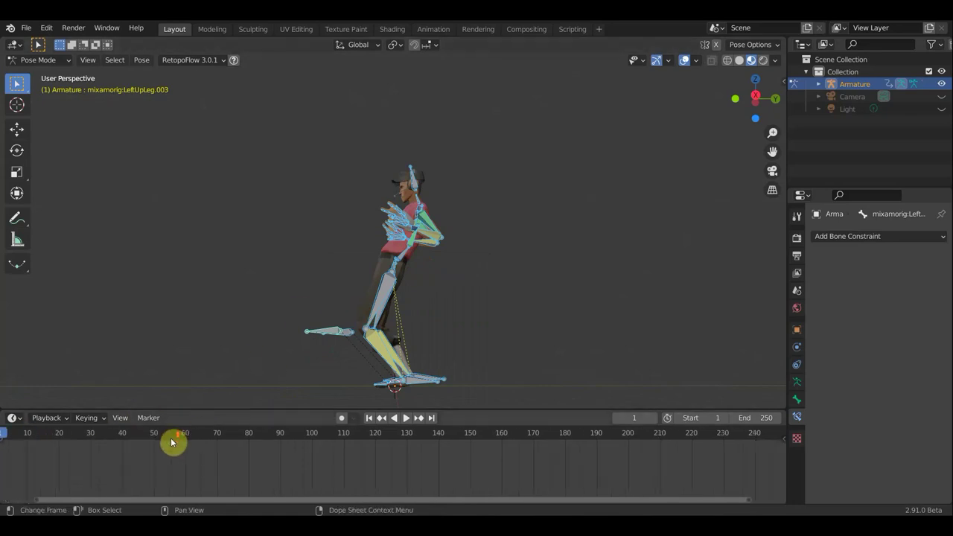
pyautogui.scroll(2, 159, 490)
pyautogui.moveTo(341, 480)
pyautogui.mouseDown(button='middle')
pyautogui.moveTo(204, 475)
pyautogui.moveTo(372, 500)
pyautogui.moveTo(411, 436)
pyautogui.mouseUp(button='middle')
pyautogui.scroll(1, 202, 475)
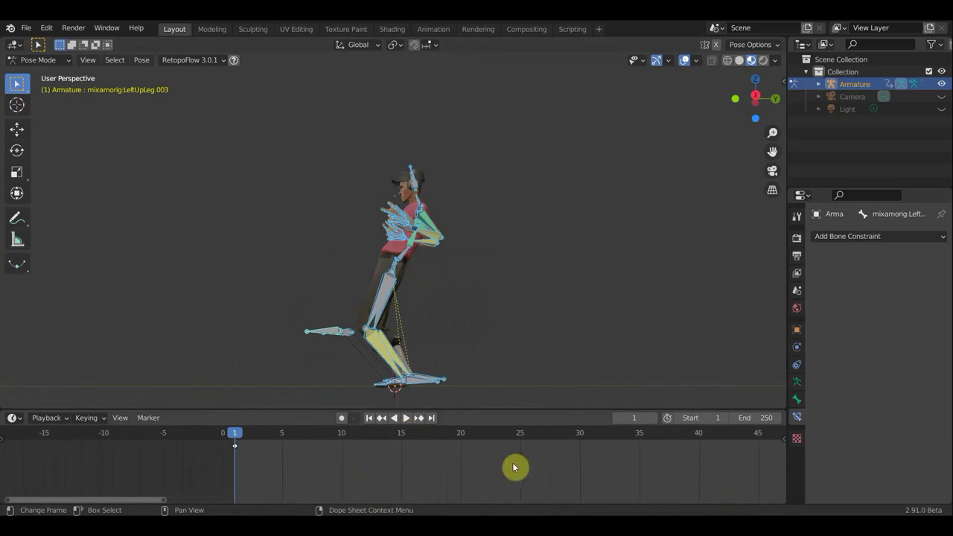
# - Inspect the pose at frame 5 in side view, then return to frame 1
pyautogui.click(282, 438)
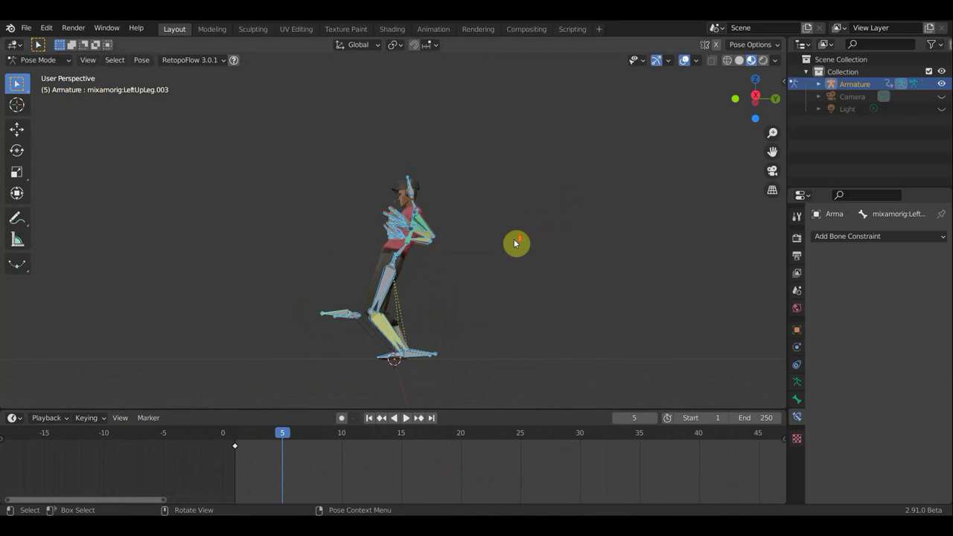
pyautogui.press('KP_3')
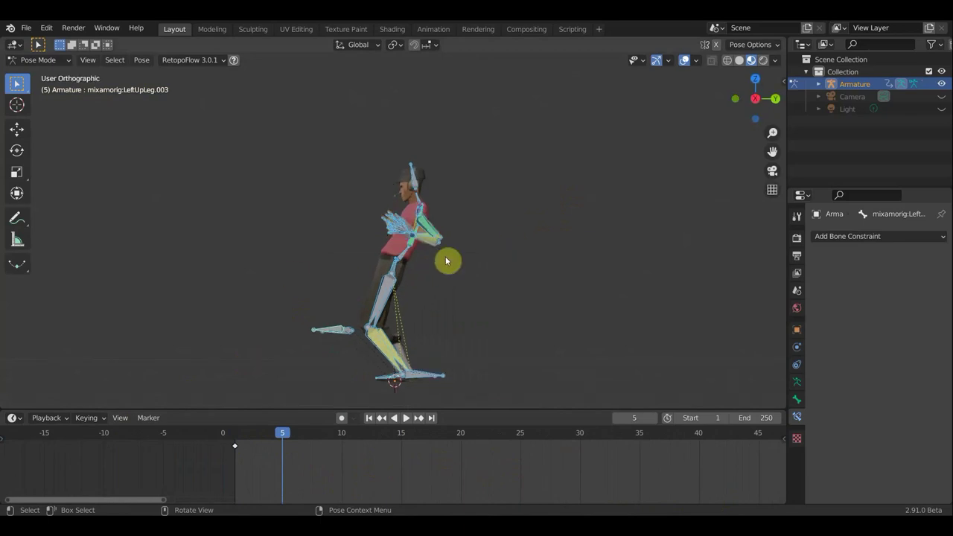
pyautogui.scroll(1, 504, 253)
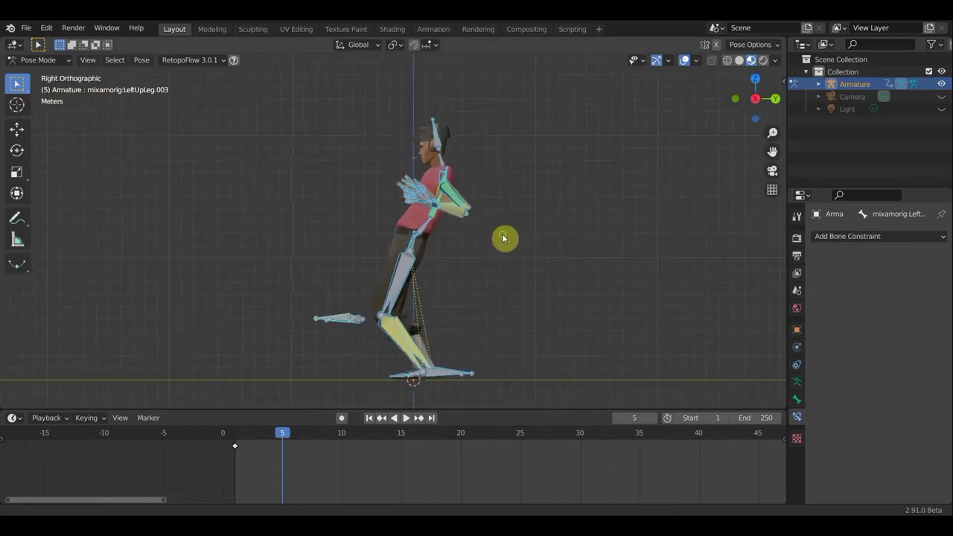
pyautogui.click(420, 243)
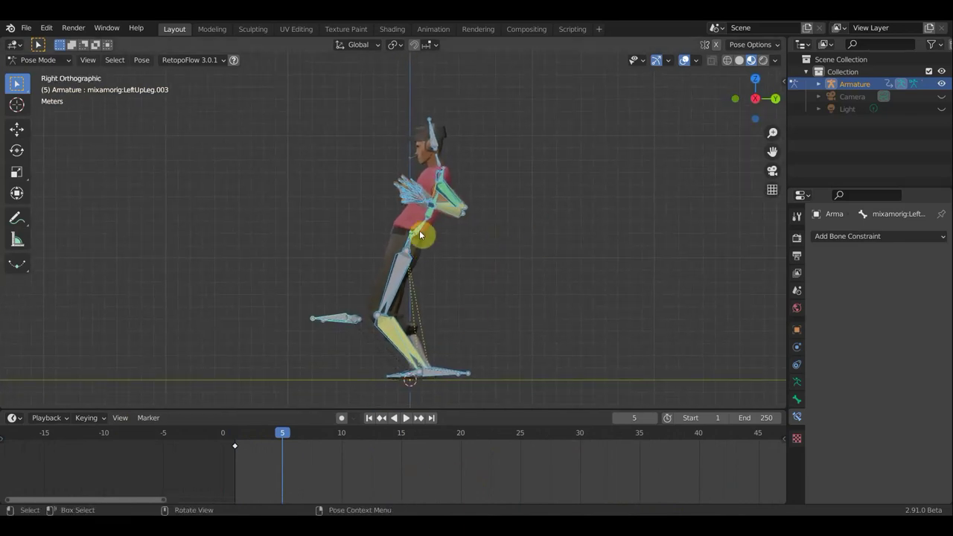
pyautogui.scroll(1, 419, 248)
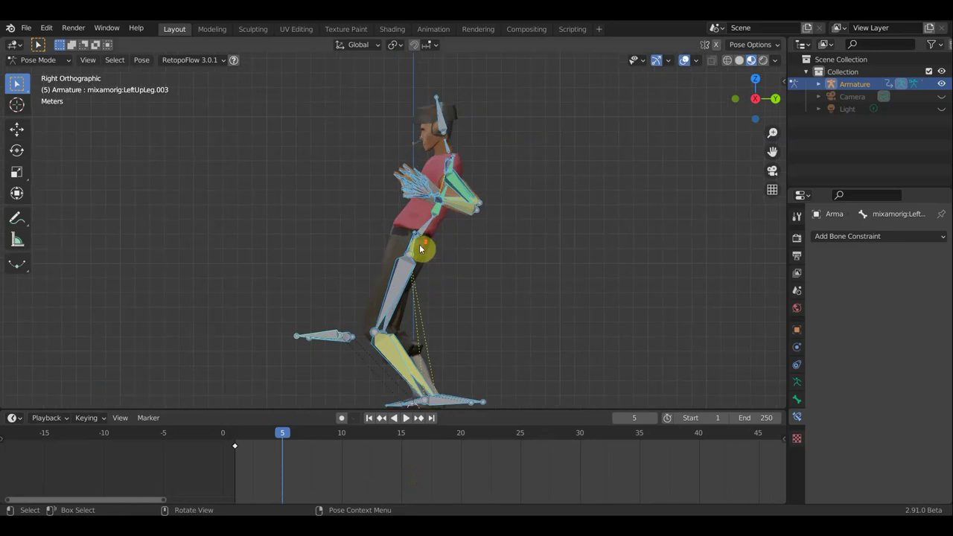
pyautogui.click(233, 433)
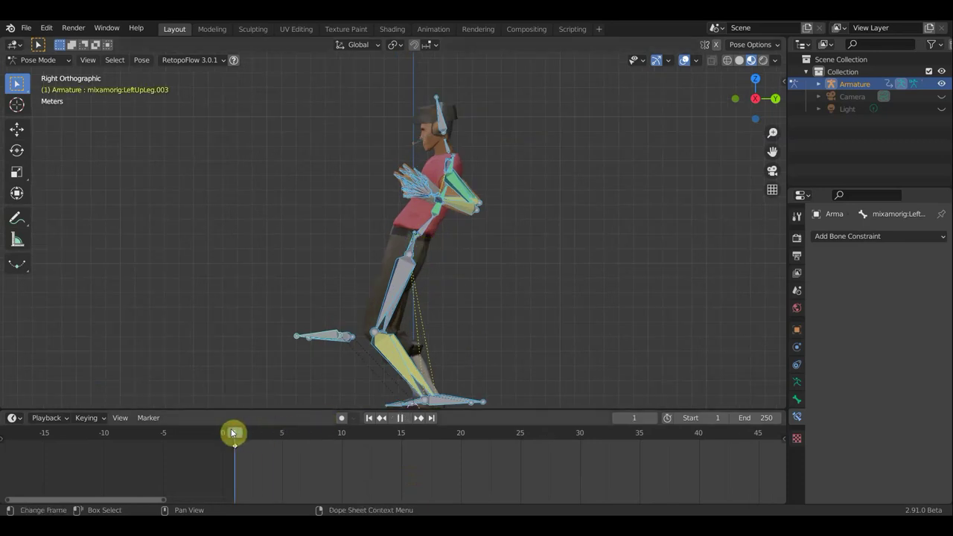
# - In right side view, move the LeftForeArm.005 hand bones to reposition the curled hands
pyautogui.click(421, 236)
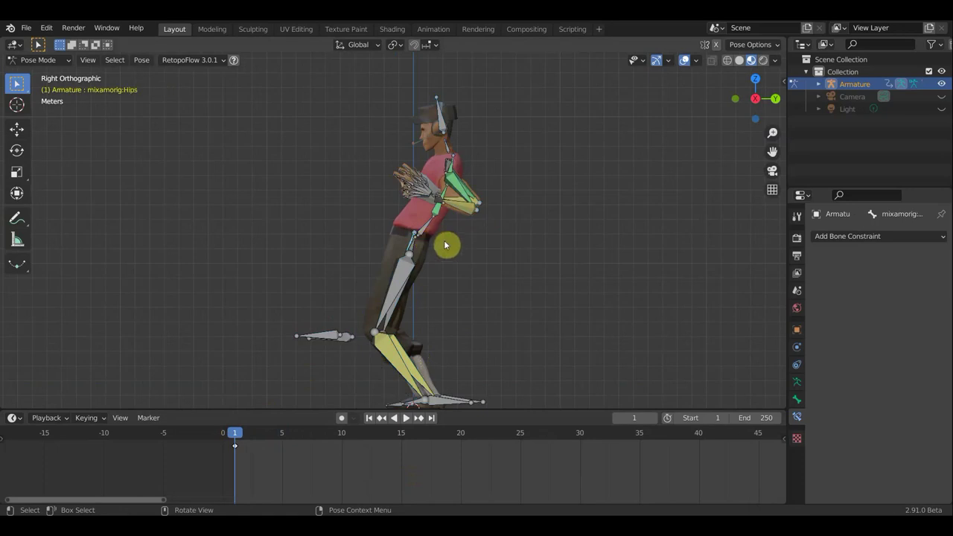
pyautogui.moveTo(460, 234)
pyautogui.mouseDown(button='middle')
pyautogui.moveTo(523, 260)
pyautogui.moveTo(434, 228)
pyautogui.mouseUp(button='middle')
pyautogui.scroll(2, 401, 191)
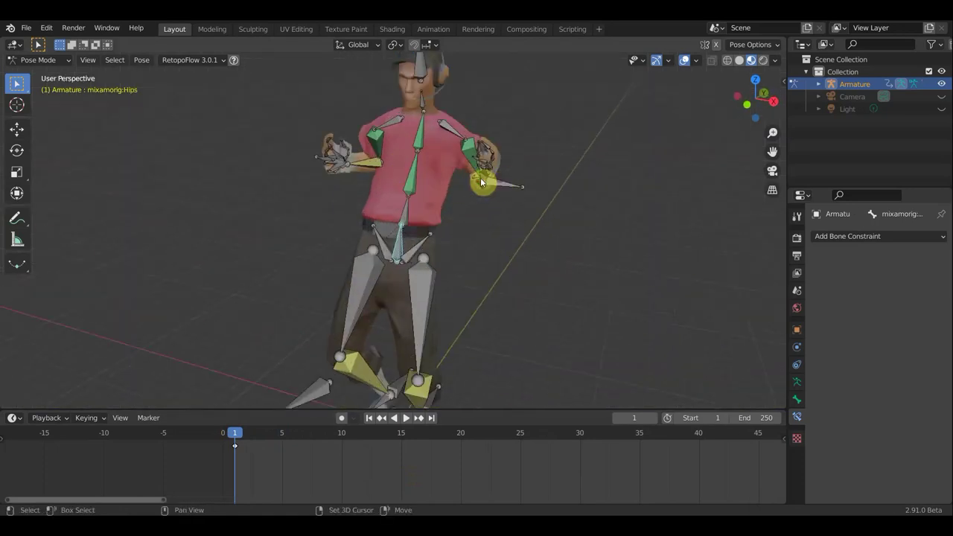
pyautogui.click(330, 163)
pyautogui.moveTo(323, 167)
pyautogui.mouseDown(button='middle')
pyautogui.moveTo(451, 175)
pyautogui.moveTo(298, 164)
pyautogui.mouseUp(button='middle')
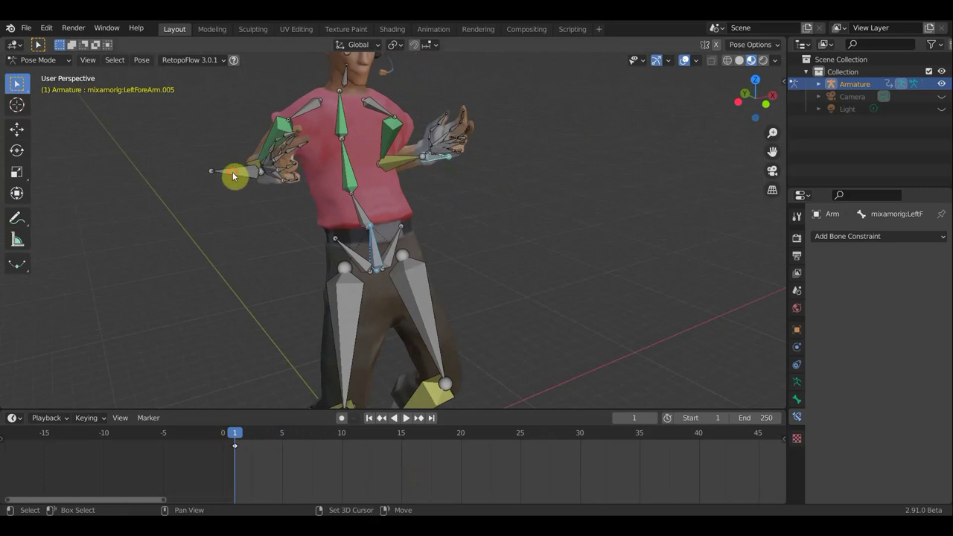
pyautogui.press('KP_3')
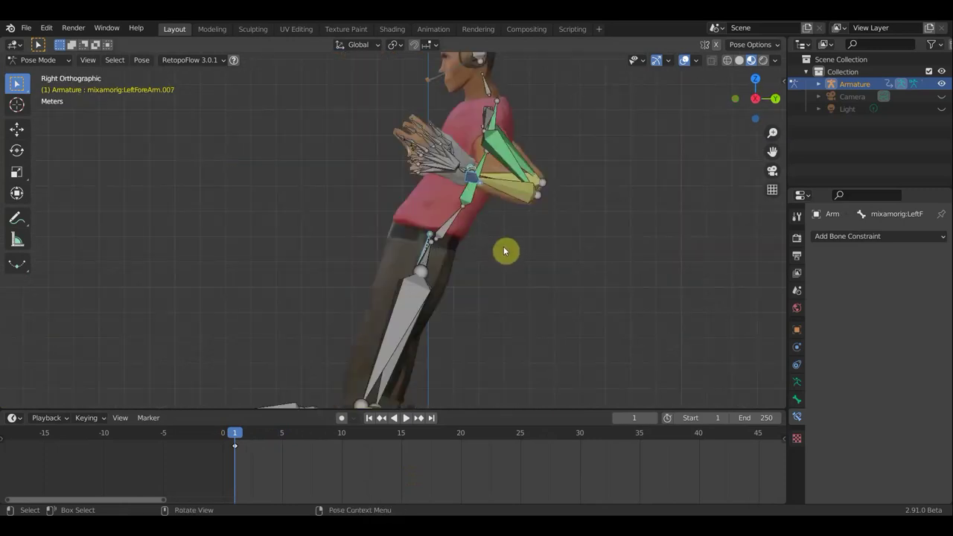
pyautogui.scroll(-3, 503, 251)
pyautogui.scroll(-2, 492, 263)
pyautogui.scroll(-1, 489, 260)
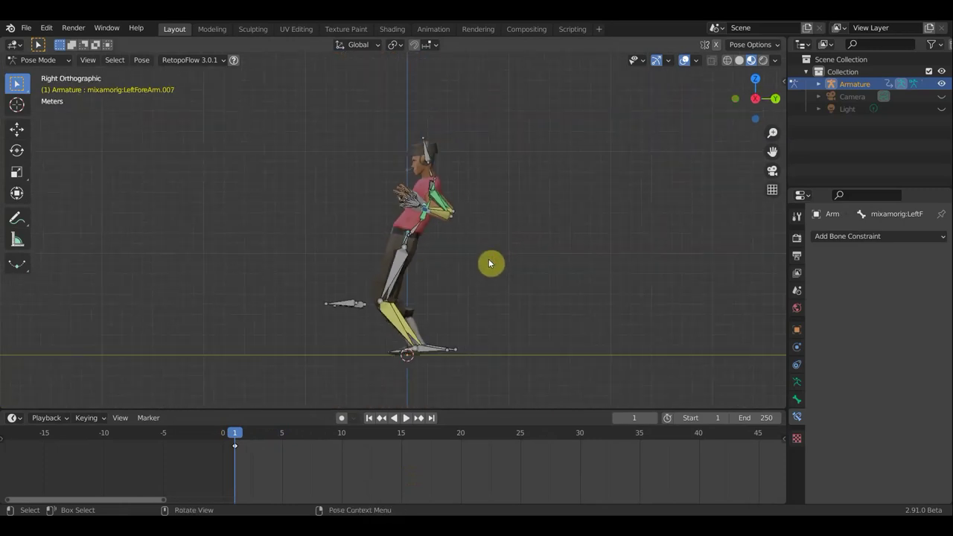
pyautogui.press('g')
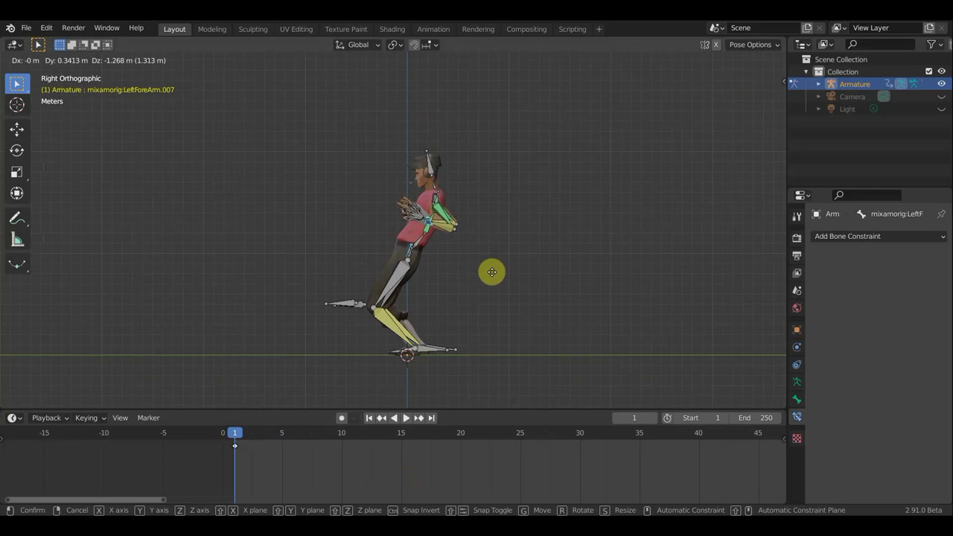
pyautogui.click(488, 274)
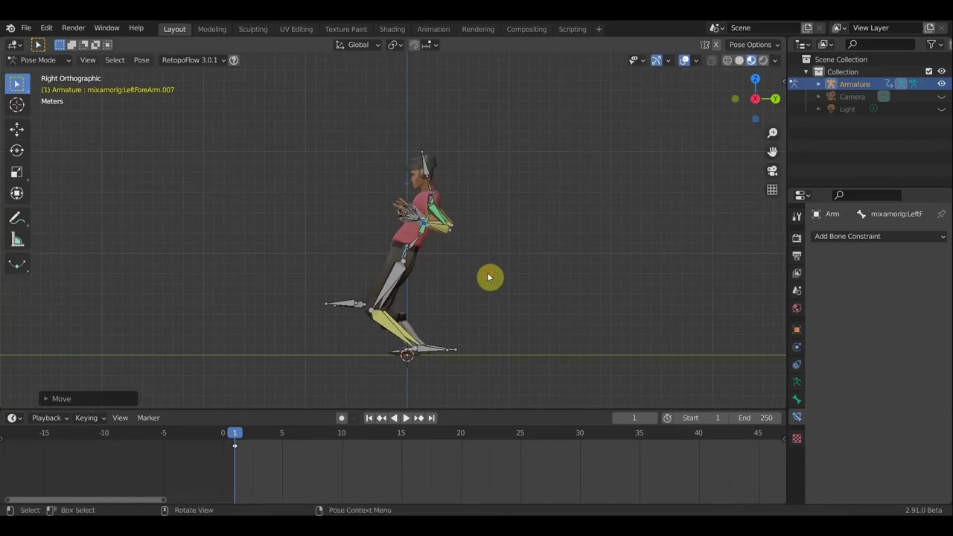
# - Select all bones and keyframe Location & Rotation at frame 1
pyautogui.press('a')
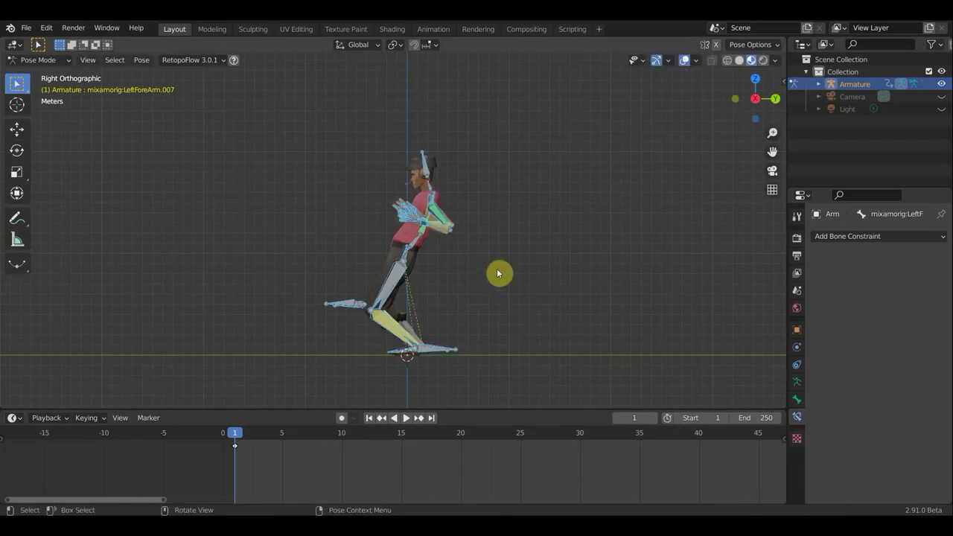
pyautogui.press('i')
pyautogui.click(498, 274)
pyautogui.press('i')
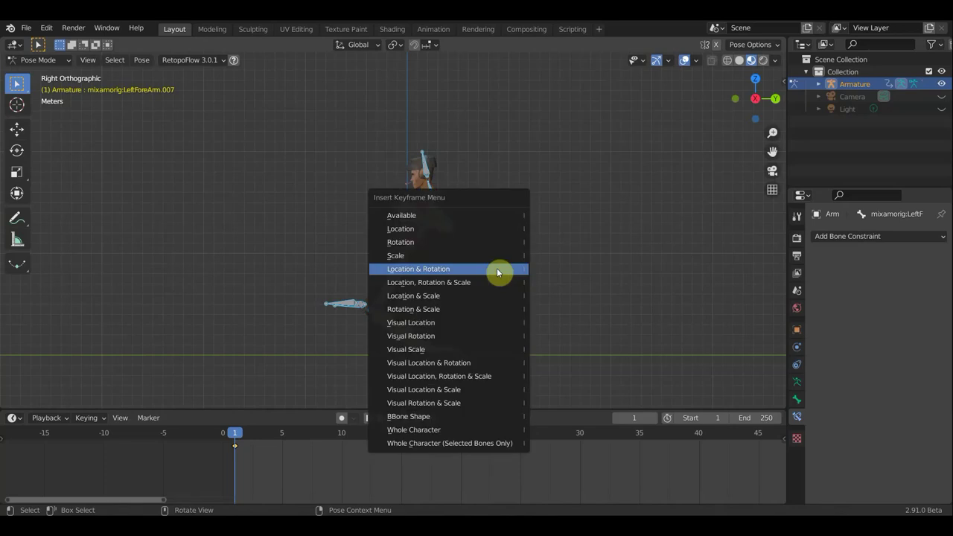
pyautogui.click(497, 269)
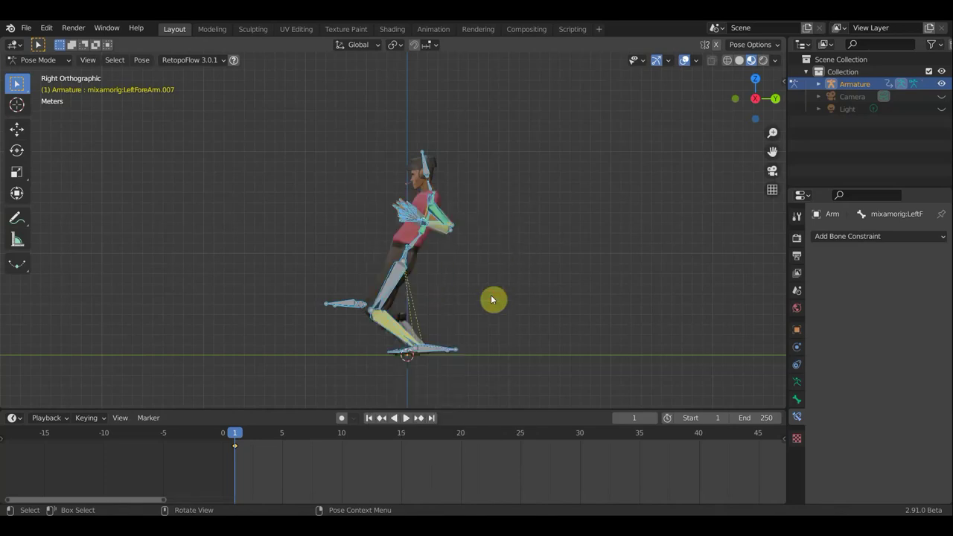
# - At frame 5, select both forearm bones and raise the curled hands in right side view
pyautogui.click(284, 438)
pyautogui.moveTo(393, 270); pyautogui.dragTo(520, 285, button='middle')
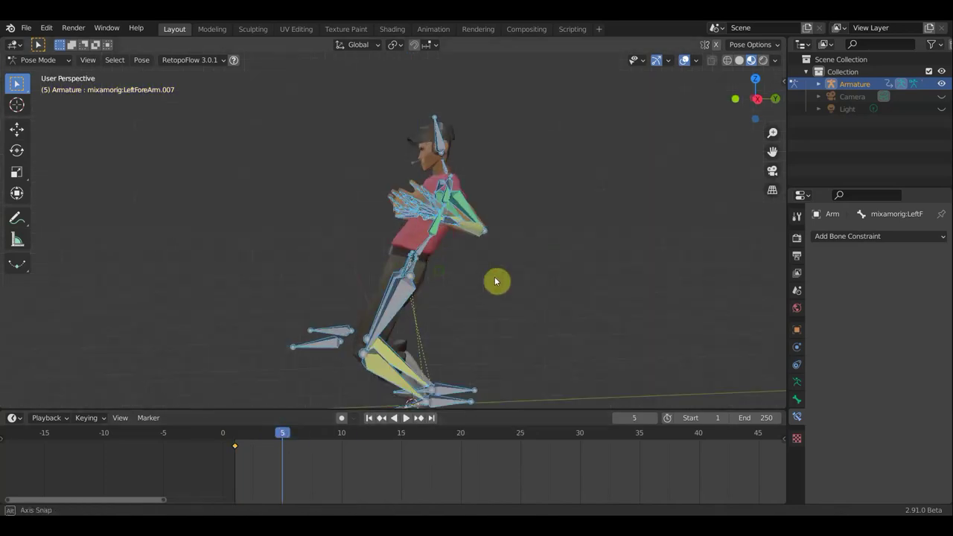
pyautogui.click(417, 261)
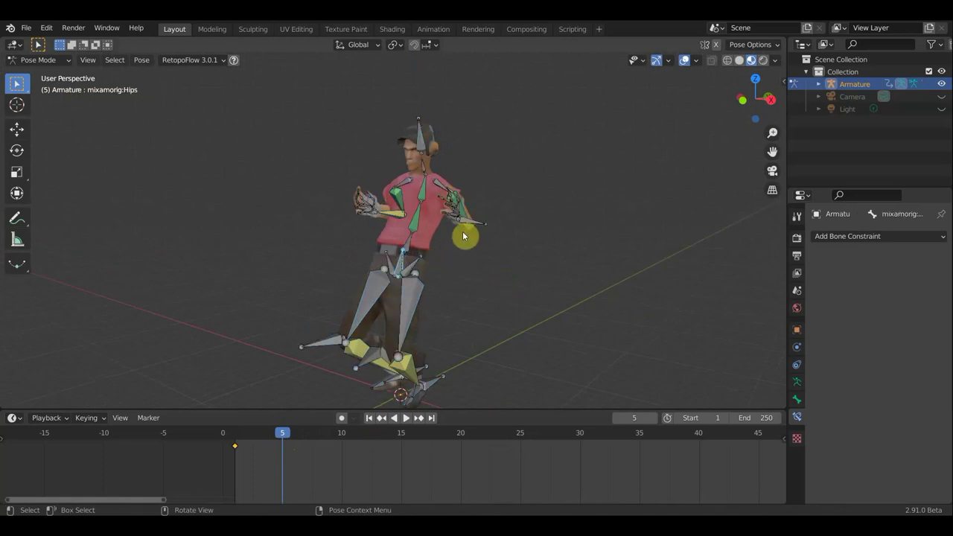
pyautogui.click(476, 245)
pyautogui.moveTo(476, 245)
pyautogui.mouseDown(button='middle')
pyautogui.moveTo(530, 245)
pyautogui.moveTo(330, 215)
pyautogui.mouseUp(button='middle')
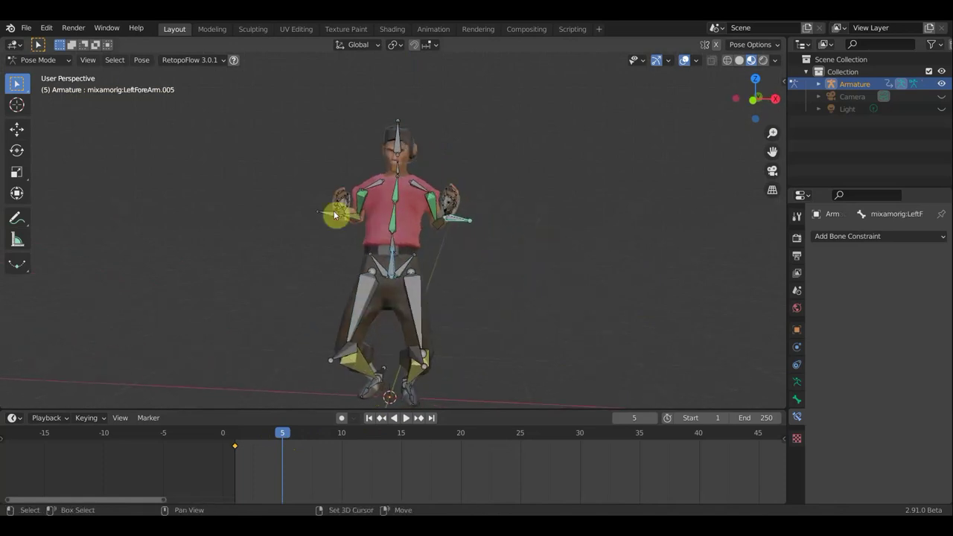
pyautogui.keyDown('shift'); pyautogui.click(323, 215); pyautogui.keyUp('shift')
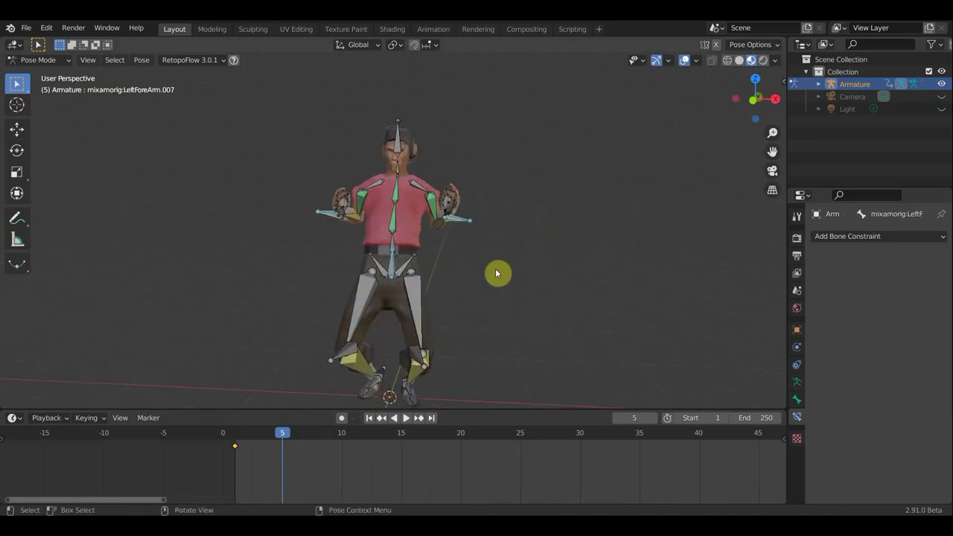
pyautogui.press('KP_3')
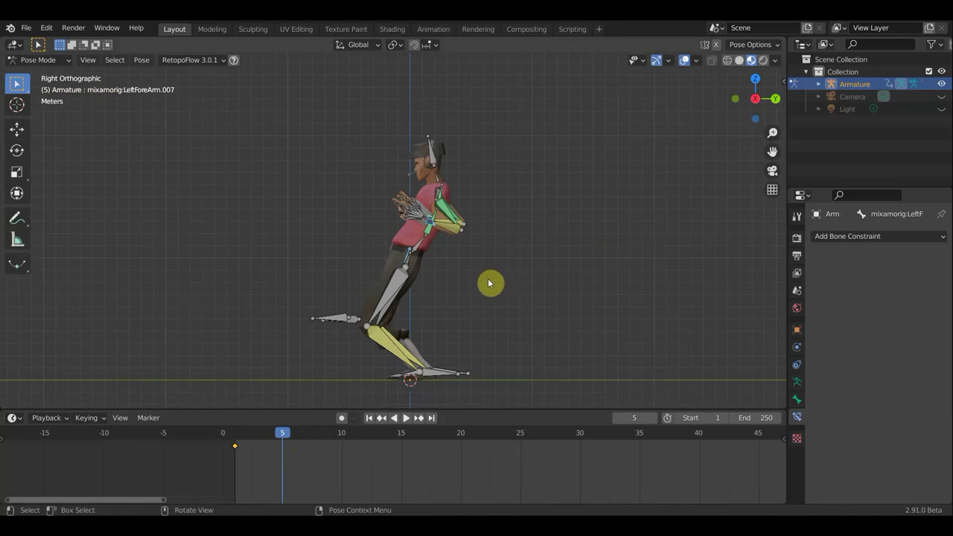
pyautogui.press('g')
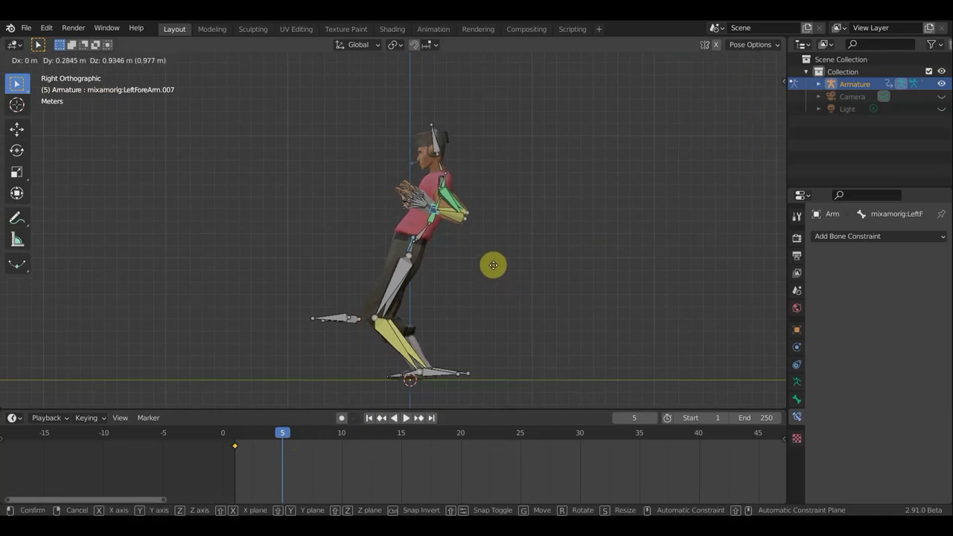
pyautogui.click(493, 265)
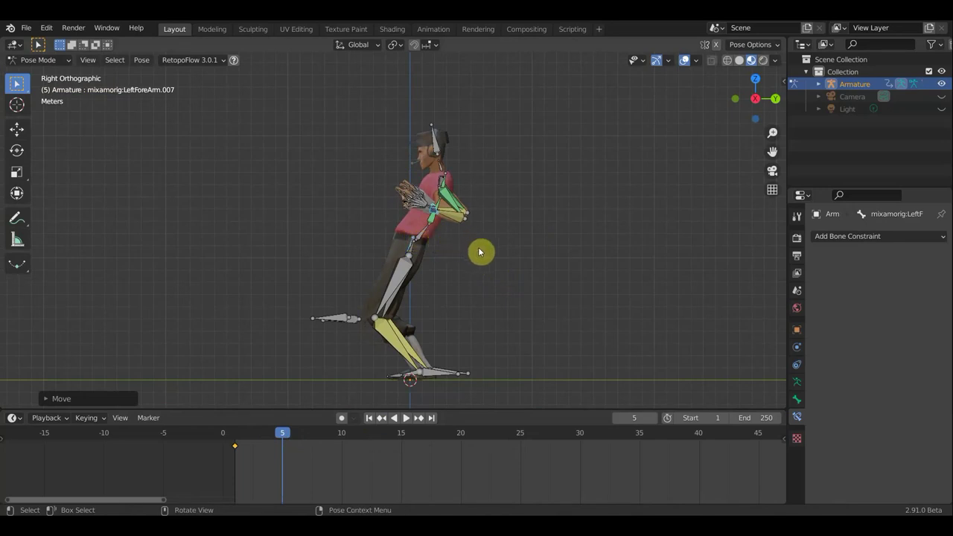
# - Keyframe location and rotation for all bones at frame 5
pyautogui.press('a')
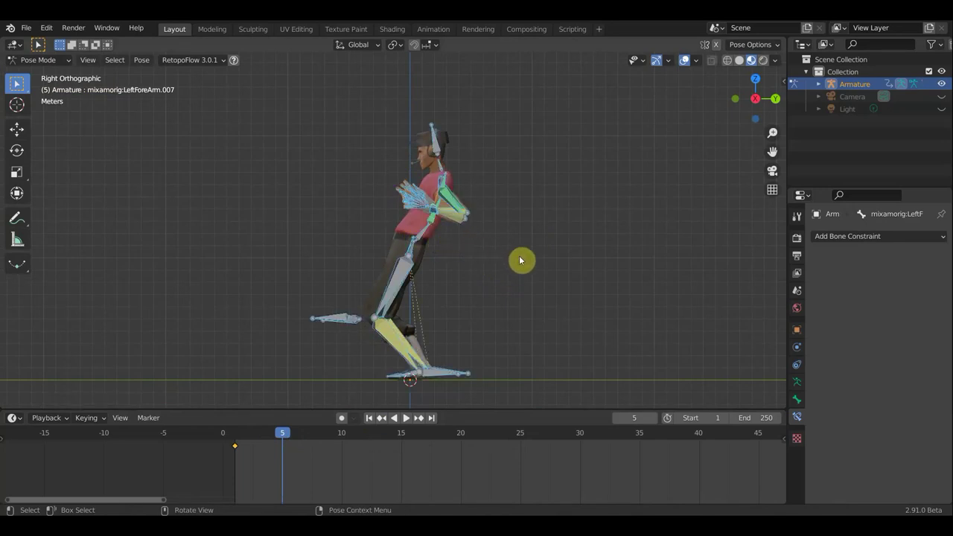
pyautogui.press('i')
pyautogui.click(519, 255)
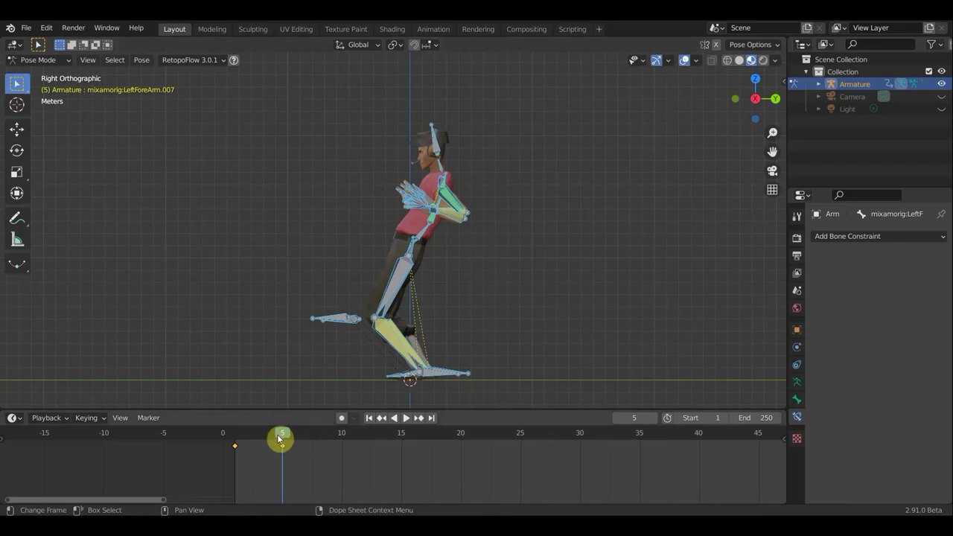
# - Scrub frames 1–5, then move the LeftForeArm.007 hand bones to a new position
pyautogui.moveTo(279, 435)
pyautogui.mouseDown()
pyautogui.moveTo(222, 432)
pyautogui.moveTo(282, 427)
pyautogui.mouseUp()
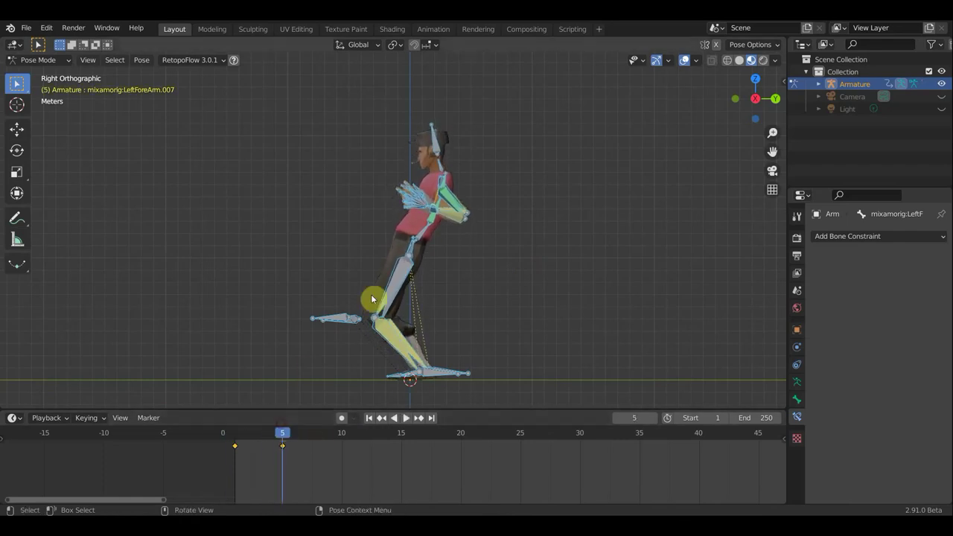
pyautogui.scroll(2, 410, 258)
pyautogui.scroll(1, 457, 303)
pyautogui.keyDown('shift'); pyautogui.scroll(1, 457, 303); pyautogui.keyUp('shift')
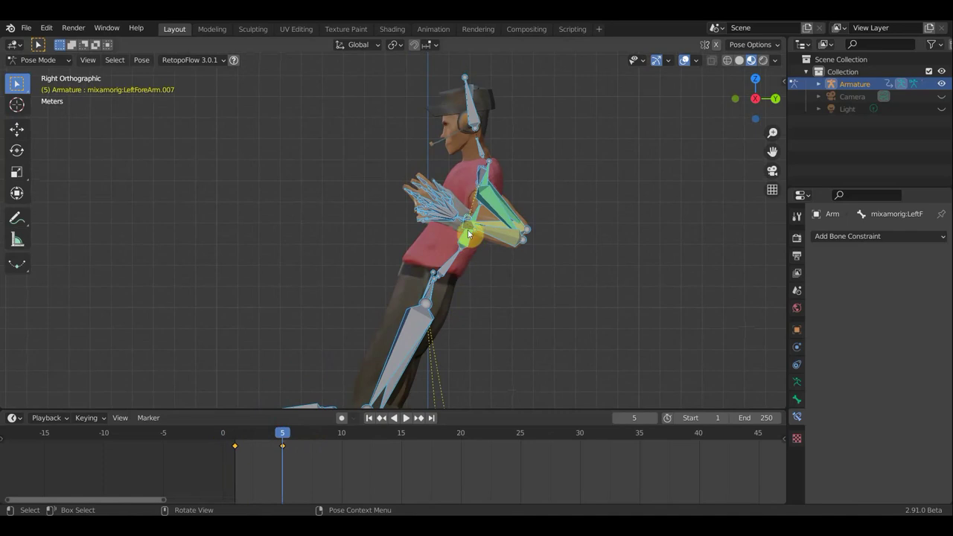
pyautogui.moveTo(469, 227)
pyautogui.mouseDown(button='middle')
pyautogui.moveTo(613, 251)
pyautogui.moveTo(619, 270)
pyautogui.moveTo(571, 274)
pyautogui.moveTo(393, 245)
pyautogui.mouseUp(button='middle')
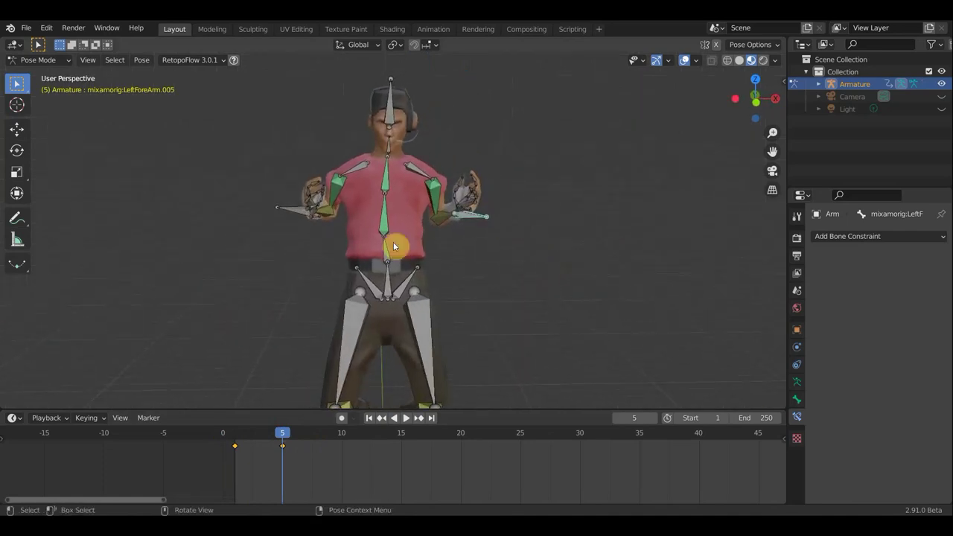
pyautogui.keyDown('shift'); pyautogui.click(297, 214); pyautogui.keyUp('shift')
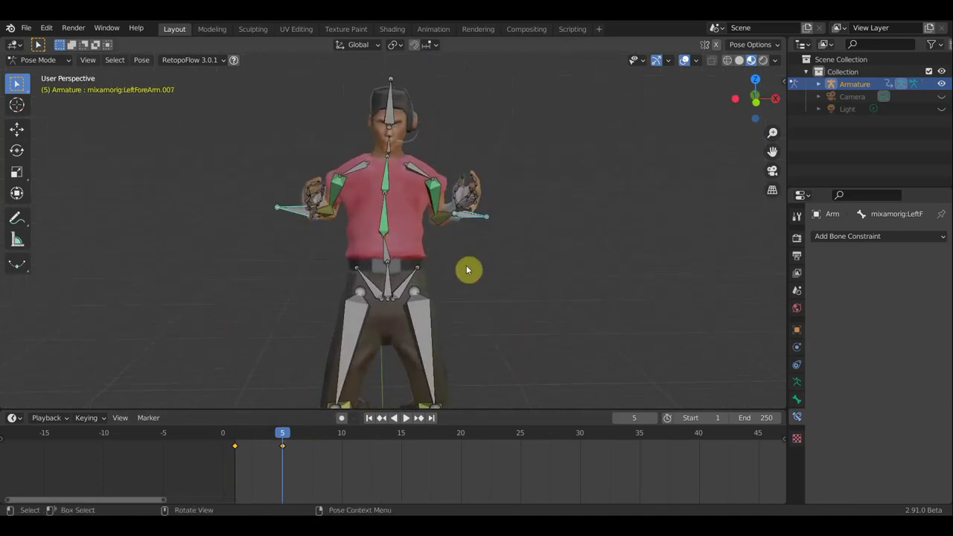
pyautogui.press('g')
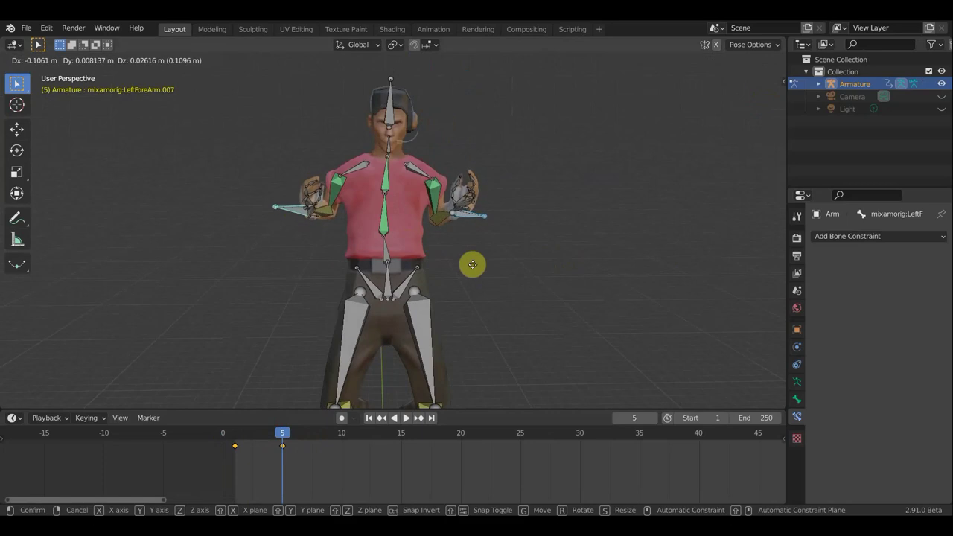
pyautogui.click(477, 257)
# - Key location and rotation for all bones, preview playback, and land on frame 10
pyautogui.moveTo(485, 262)
pyautogui.mouseDown(button='middle')
pyautogui.moveTo(313, 270)
pyautogui.moveTo(297, 261)
pyautogui.moveTo(321, 258)
pyautogui.mouseUp(button='middle')
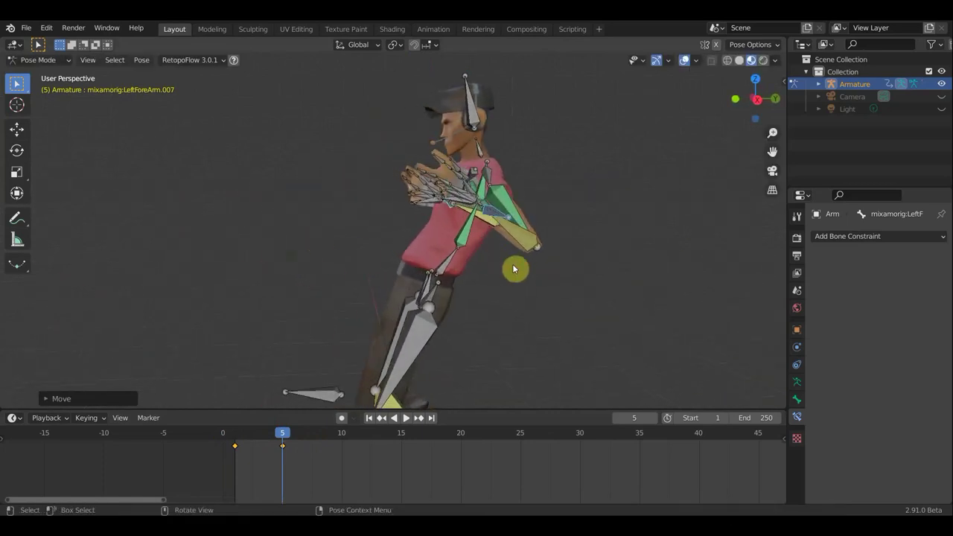
pyautogui.moveTo(512, 265); pyautogui.dragTo(489, 261, button='middle')
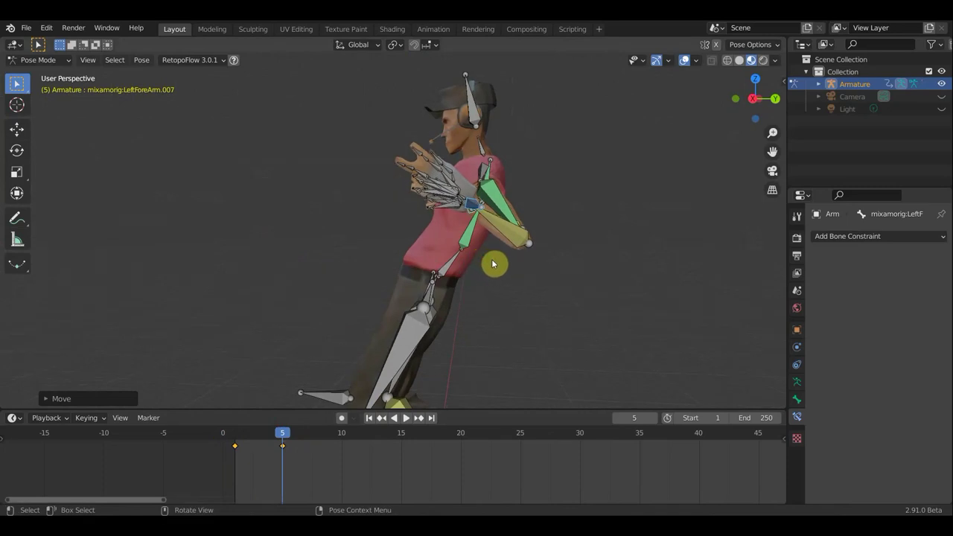
pyautogui.press('a')
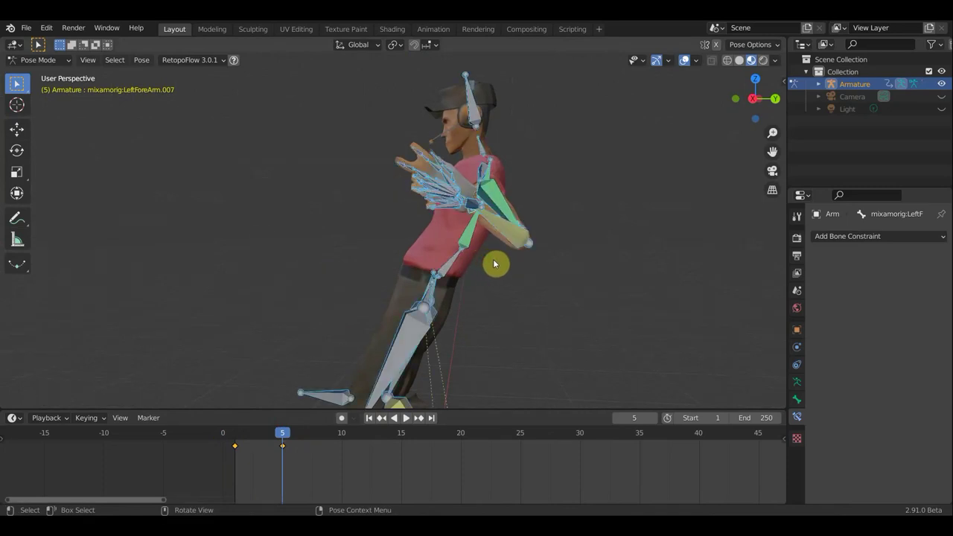
pyautogui.press('i')
pyautogui.click(494, 263)
pyautogui.press('space')
pyautogui.moveTo(267, 440)
pyautogui.mouseDown()
pyautogui.moveTo(244, 441)
pyautogui.moveTo(345, 460)
pyautogui.mouseUp()
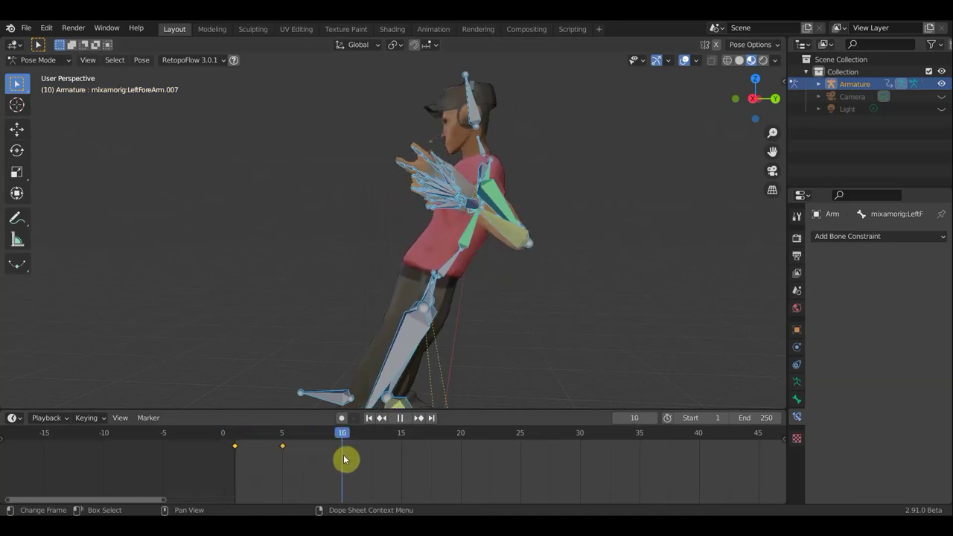
# - In right side view, rotate the hand bones and move them closer to the chest
pyautogui.press('KP_3')
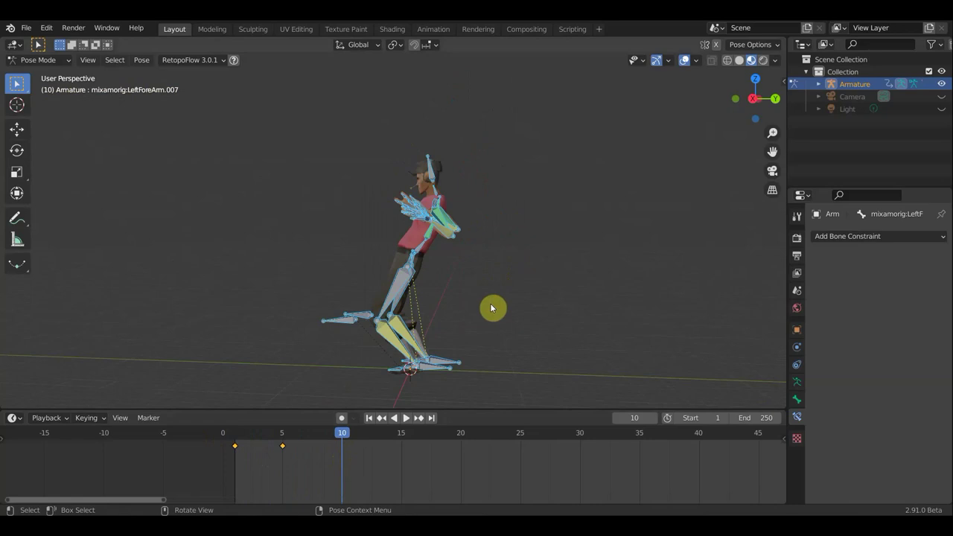
pyautogui.scroll(1, 485, 313)
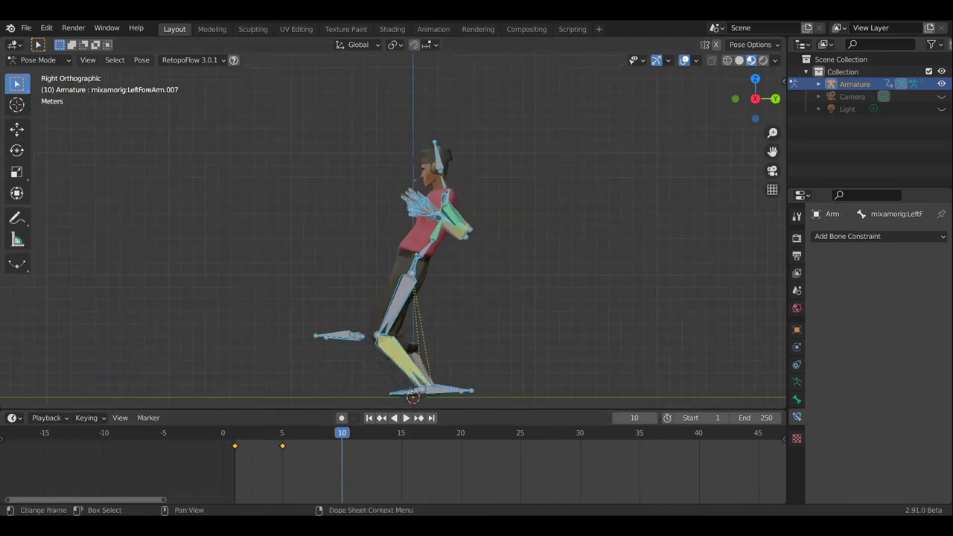
pyautogui.scroll(2, 562, 213)
pyautogui.keyDown('shift'); pyautogui.moveTo(563, 213); pyautogui.dragTo(573, 241, button='middle'); pyautogui.keyUp('shift')
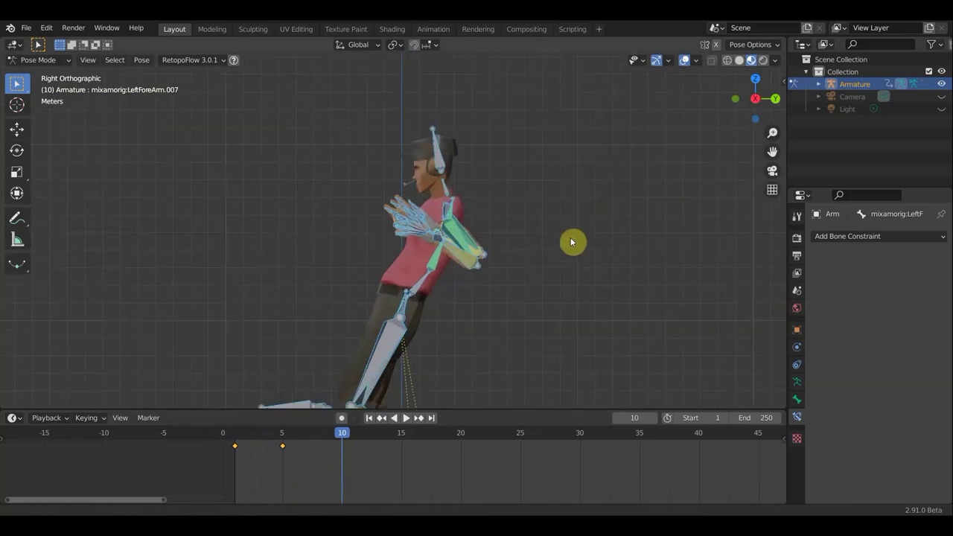
pyautogui.click(433, 243)
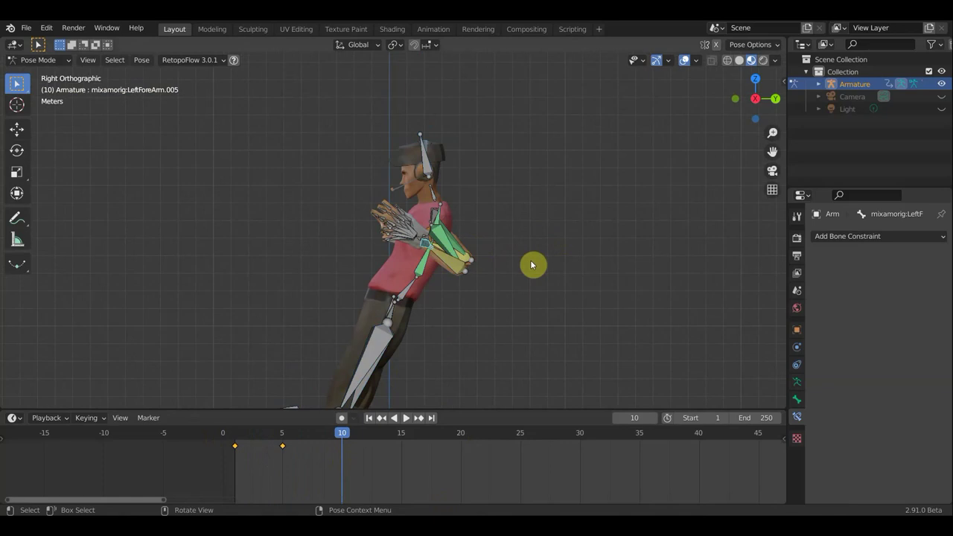
pyautogui.press('r')
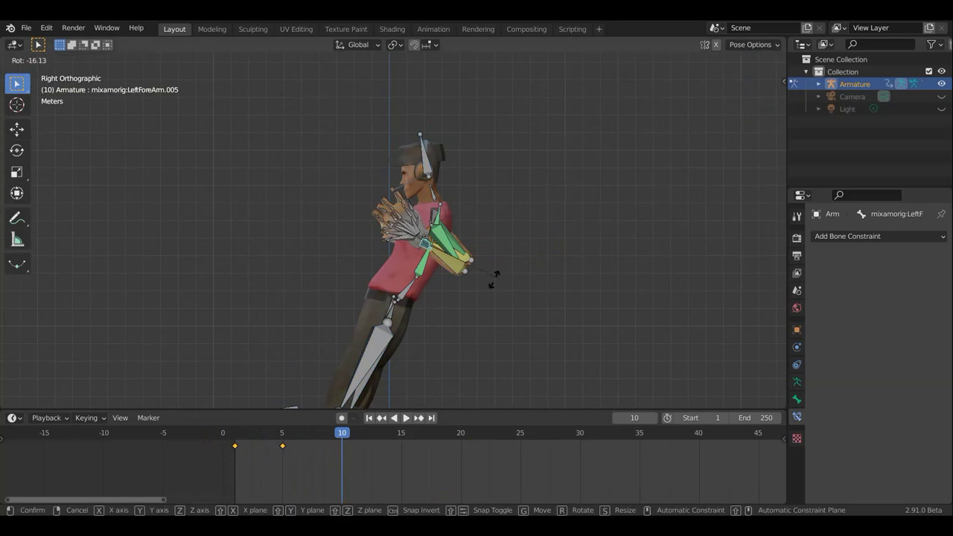
pyautogui.click(471, 290)
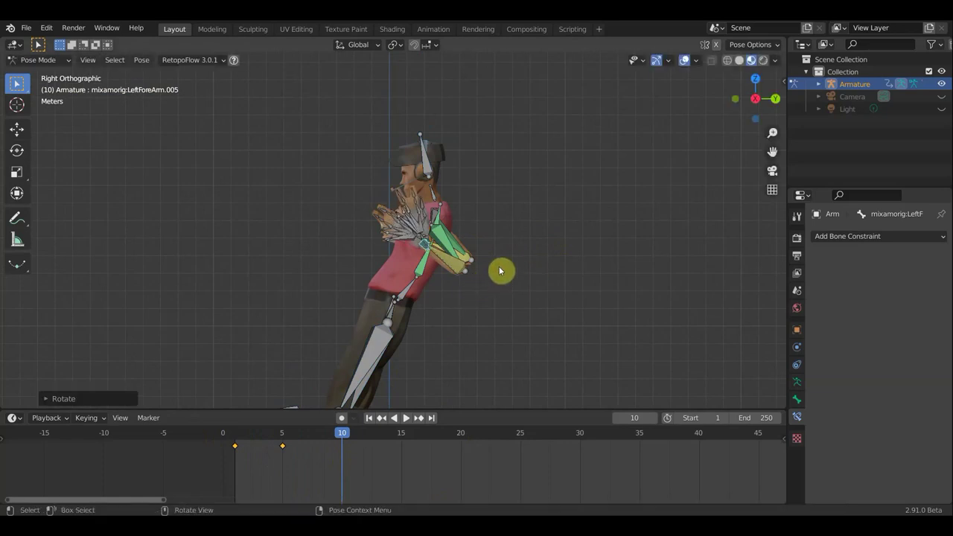
pyautogui.press('g')
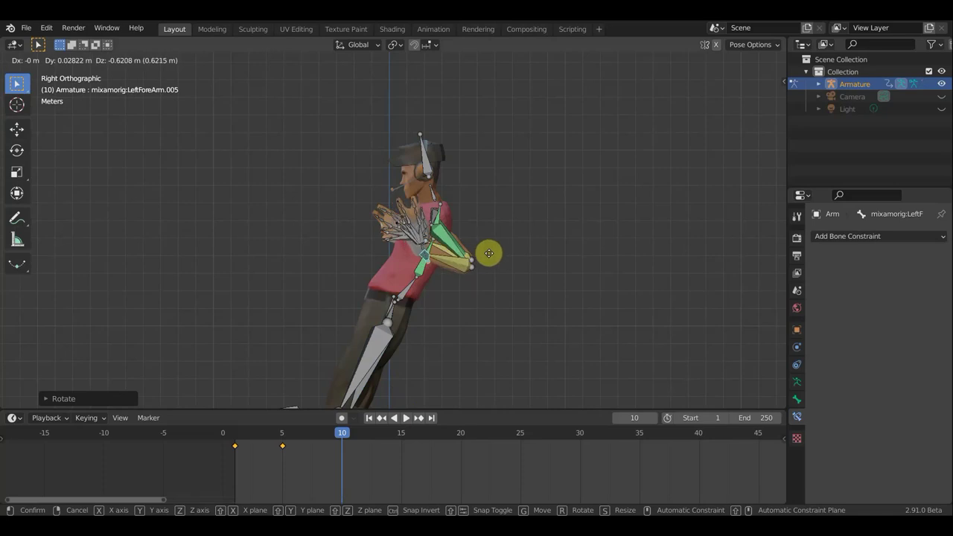
pyautogui.click(489, 254)
# - Move, rotate and nudge the LeftForeArm.007 hand and forearm in tighter against the chest
pyautogui.moveTo(477, 260)
pyautogui.mouseDown(button='middle')
pyautogui.moveTo(624, 266)
pyautogui.moveTo(481, 270)
pyautogui.moveTo(663, 271)
pyautogui.moveTo(428, 230)
pyautogui.mouseUp(button='middle')
pyautogui.click(396, 249)
pyautogui.moveTo(498, 257); pyautogui.dragTo(484, 256, button='middle')
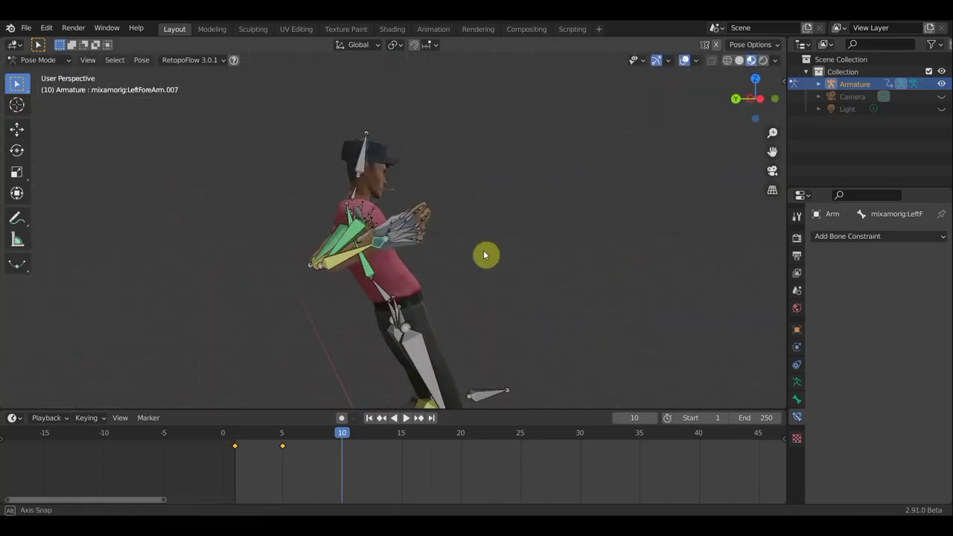
pyautogui.press('g')
pyautogui.click(518, 244)
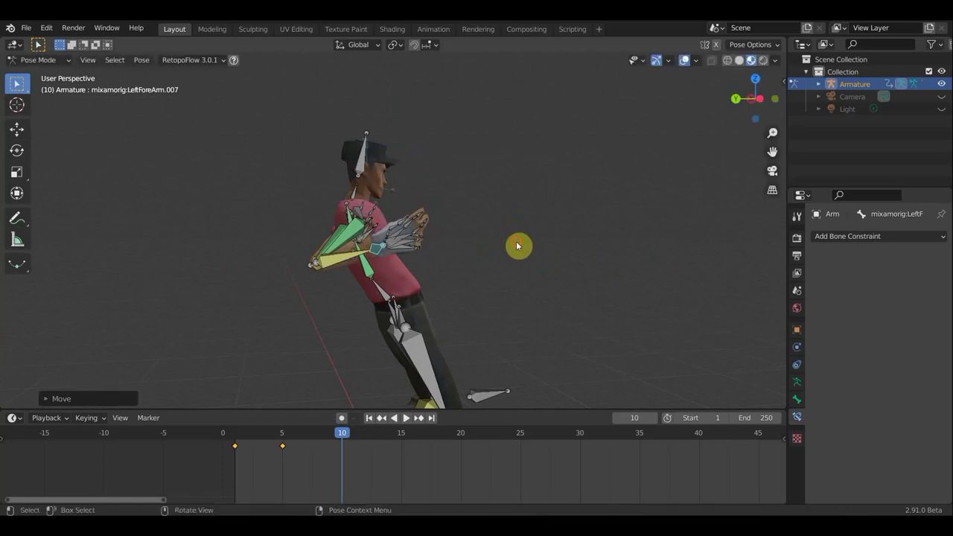
pyautogui.press('r')
pyautogui.click(502, 182)
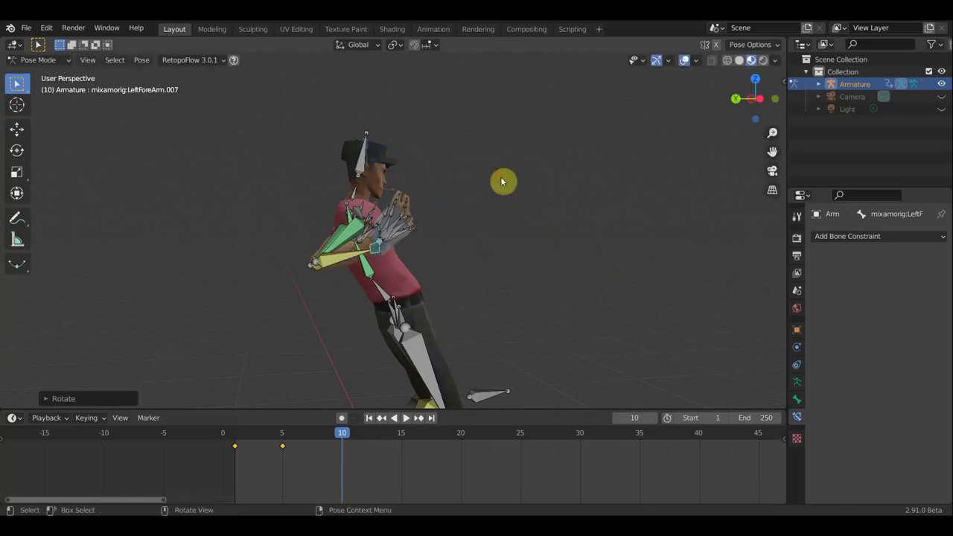
pyautogui.press('g')
pyautogui.click(531, 223)
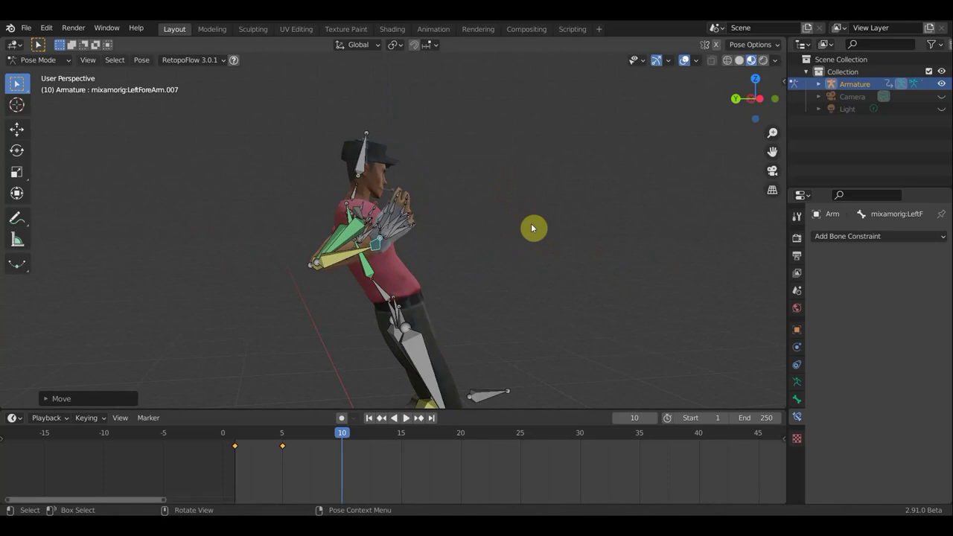
# - Key location and rotation for all bones at frame 10
pyautogui.press('a')
pyautogui.press('i')
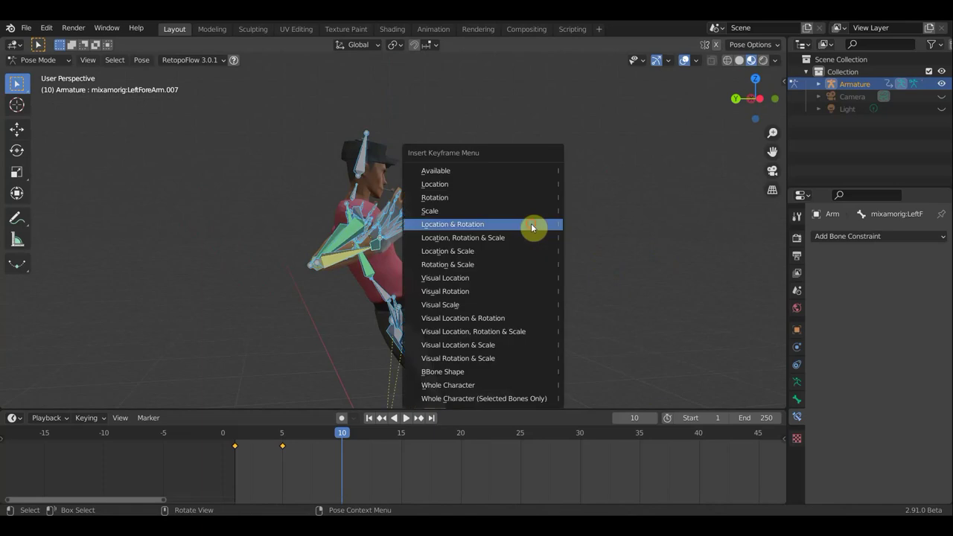
pyautogui.click(531, 223)
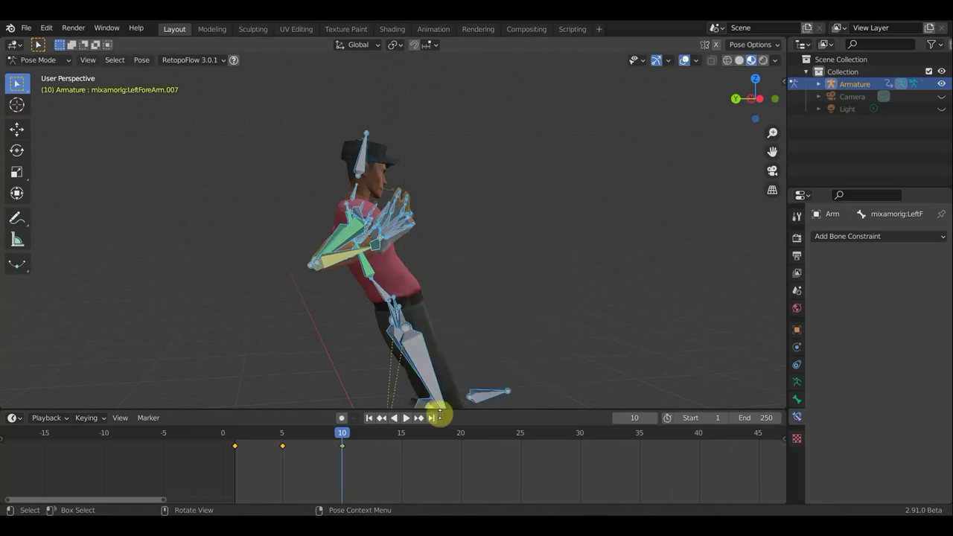
# - Delete the old frame-5 keyframe and slide the new key back to frame 5
pyautogui.click(282, 447)
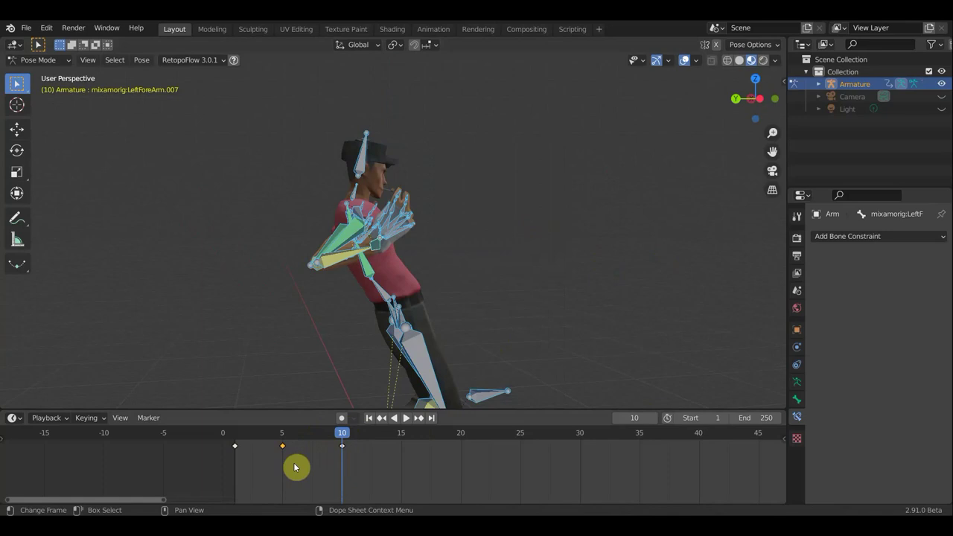
pyautogui.press('x')
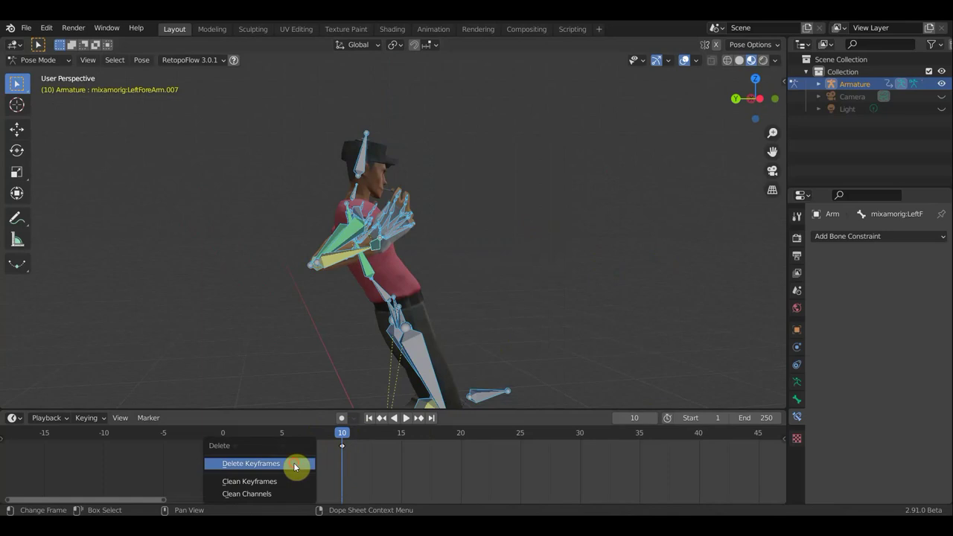
pyautogui.click(296, 467)
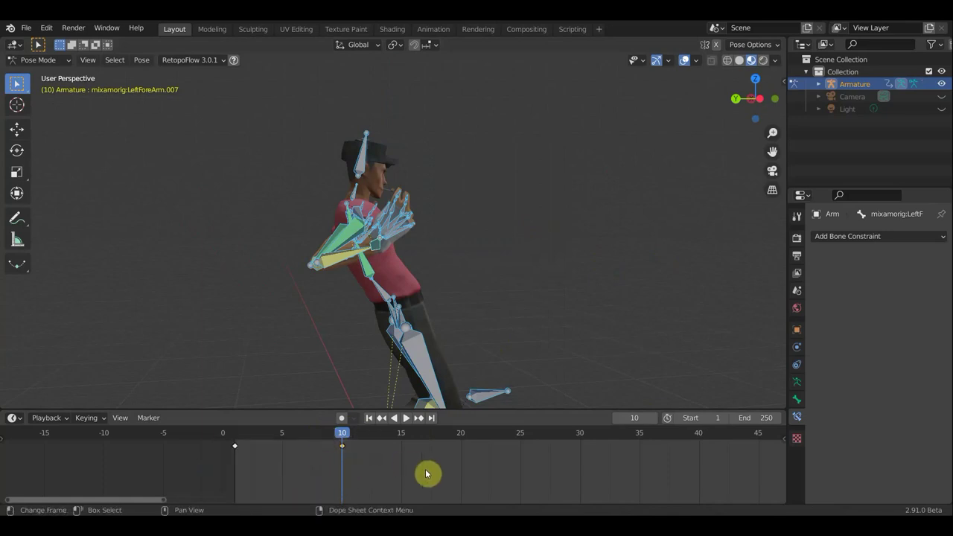
pyautogui.press('g')
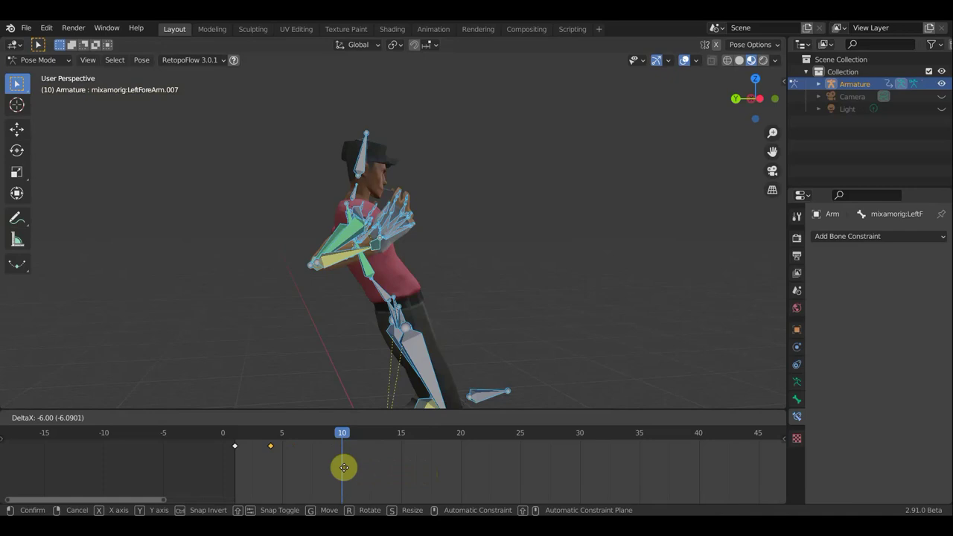
pyautogui.click(356, 467)
pyautogui.moveTo(519, 298); pyautogui.dragTo(251, 314, button='middle')
# - With overlays hidden, play the animation in right side view, then show overlays again
pyautogui.click(684, 60)
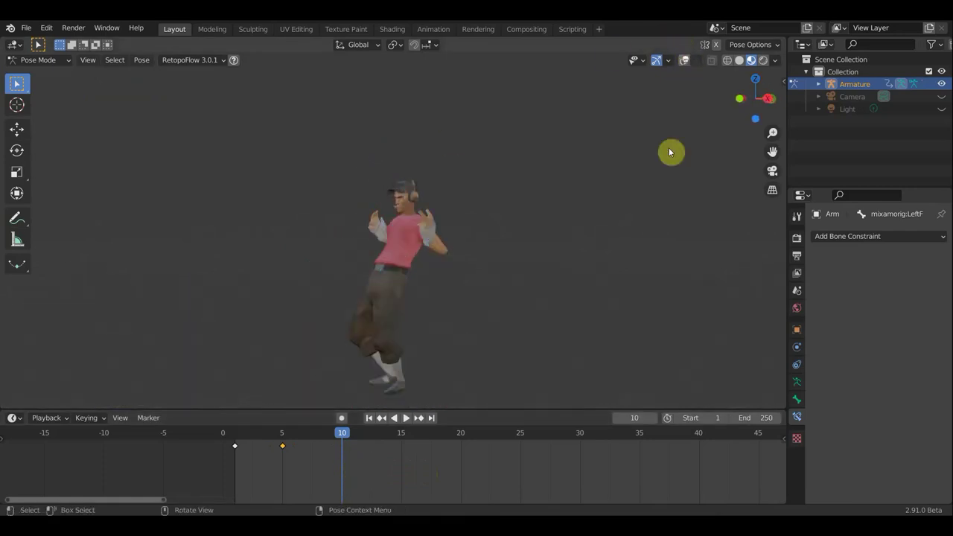
pyautogui.press('KP_7')
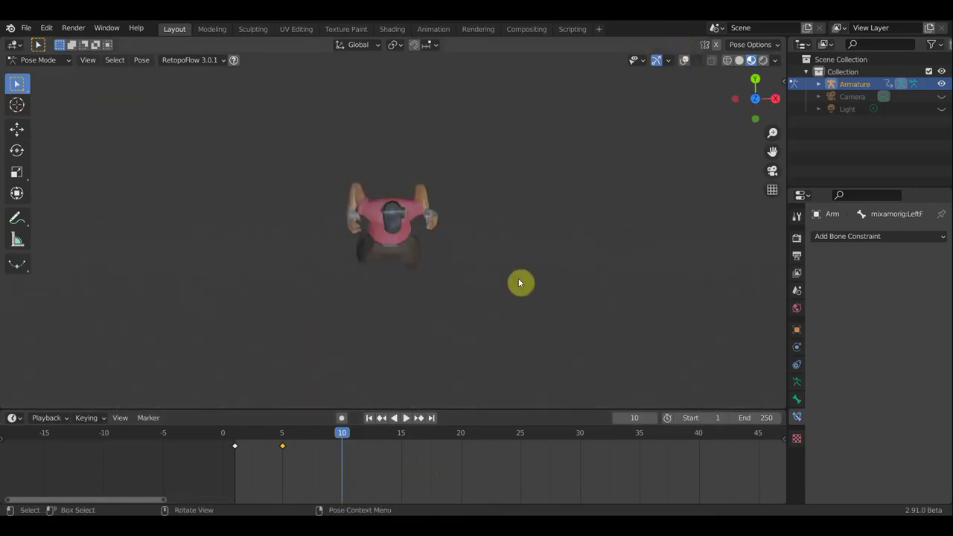
pyautogui.press('KP_3')
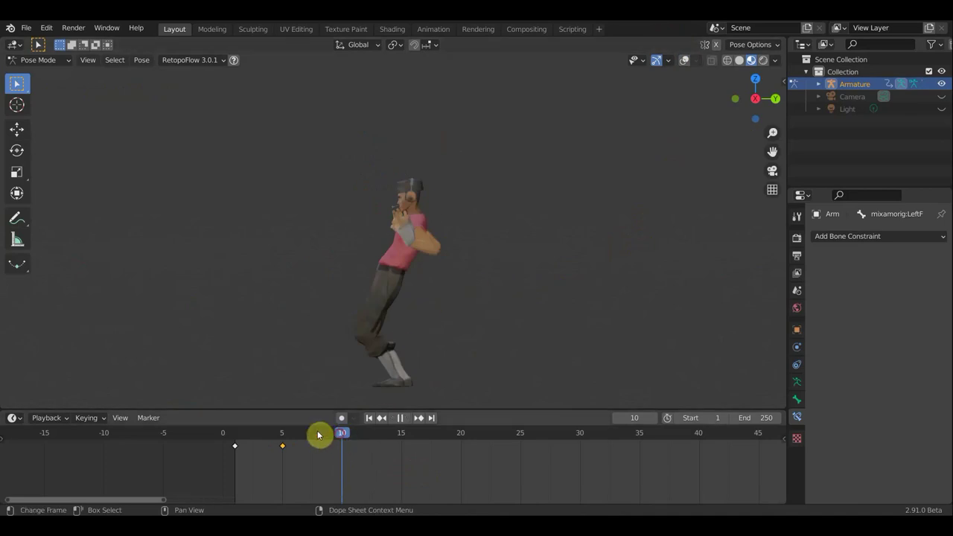
pyautogui.moveTo(319, 437); pyautogui.dragTo(216, 432)
pyautogui.press('space')
pyautogui.moveTo(286, 427)
pyautogui.mouseDown()
pyautogui.moveTo(215, 430)
pyautogui.moveTo(328, 443)
pyautogui.mouseUp()
pyautogui.press('space')
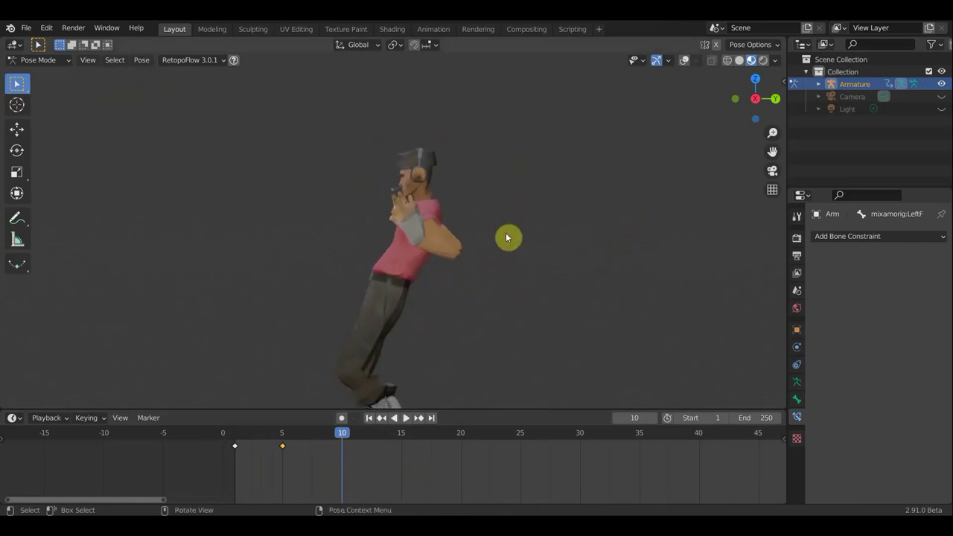
pyautogui.keyDown('shift'); pyautogui.moveTo(514, 209); pyautogui.dragTo(522, 147, button='middle'); pyautogui.keyUp('shift')
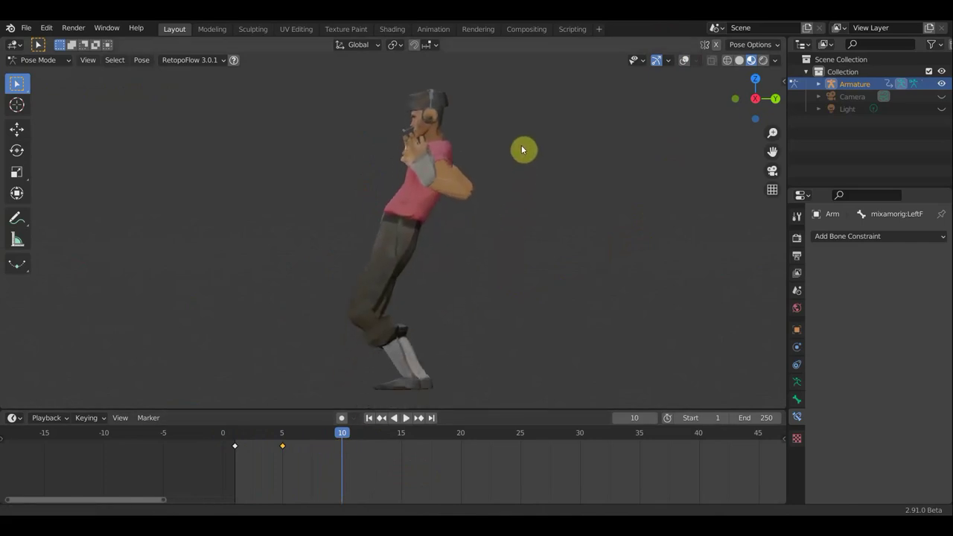
pyautogui.click(685, 60)
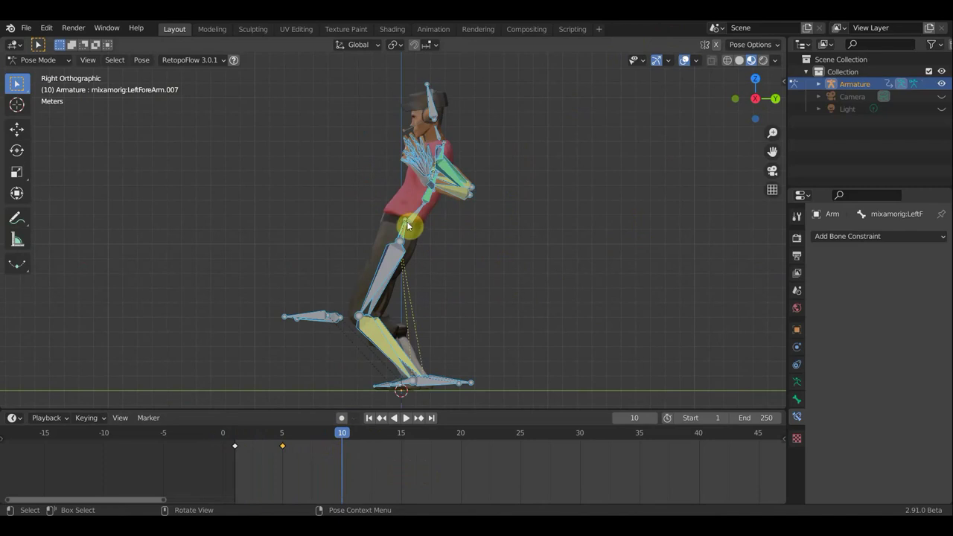
# - Rotate both forearm bones (LeftForeArm.005 and .007) in right orthographic view
pyautogui.click(481, 206)
pyautogui.moveTo(487, 206)
pyautogui.mouseDown(button='middle')
pyautogui.moveTo(502, 257)
pyautogui.moveTo(538, 268)
pyautogui.moveTo(504, 251)
pyautogui.mouseUp(button='middle')
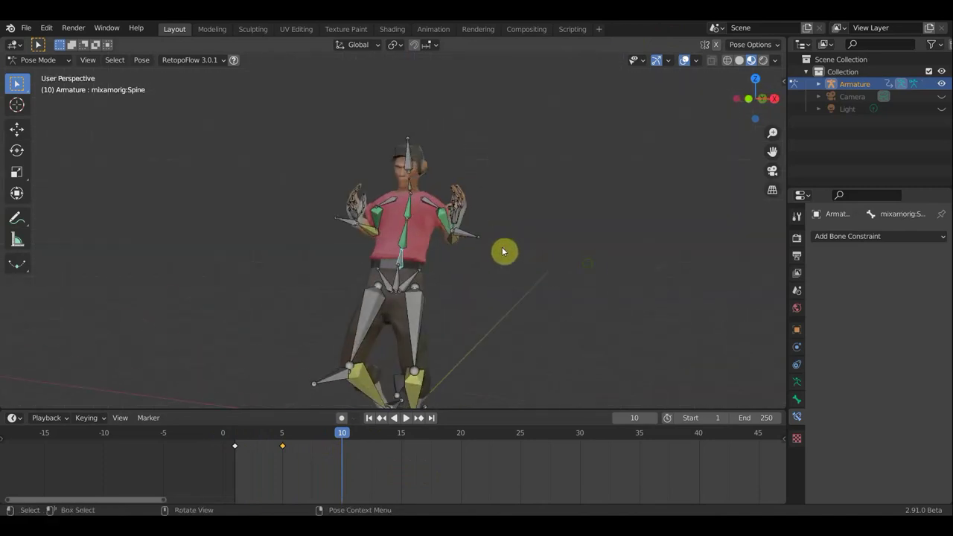
pyautogui.click(465, 234)
pyautogui.keyDown('shift'); pyautogui.click(346, 226); pyautogui.keyUp('shift')
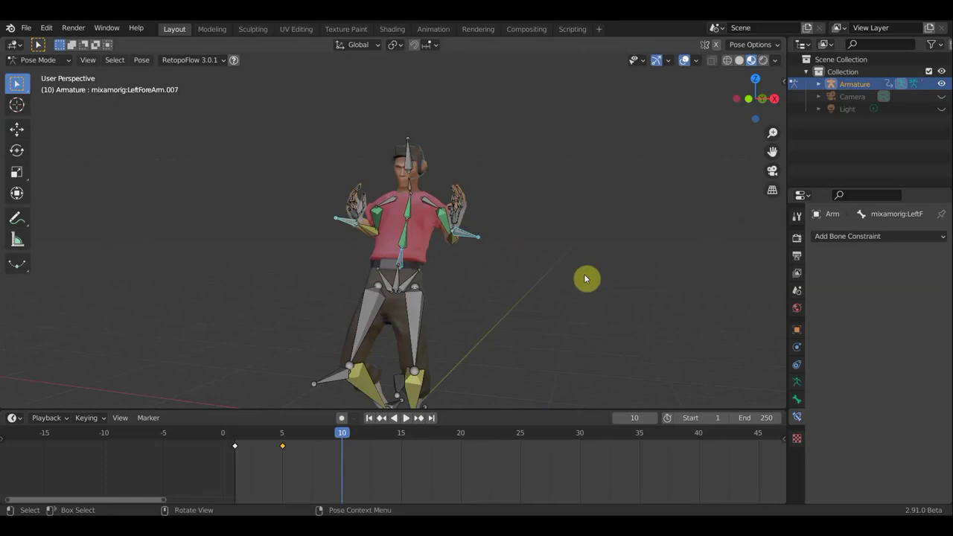
pyautogui.press('KP_5')
pyautogui.press('KP_3')
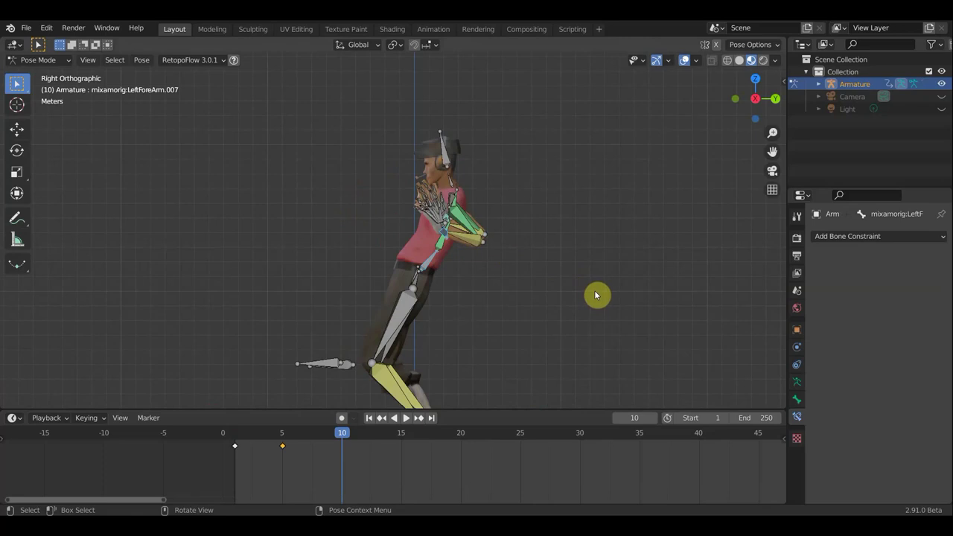
pyautogui.press('r')
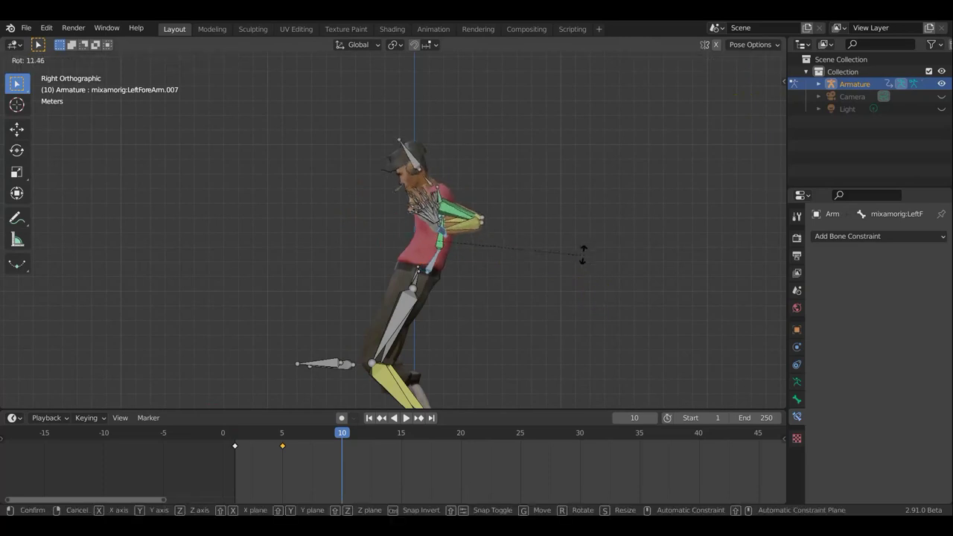
pyautogui.click(567, 249)
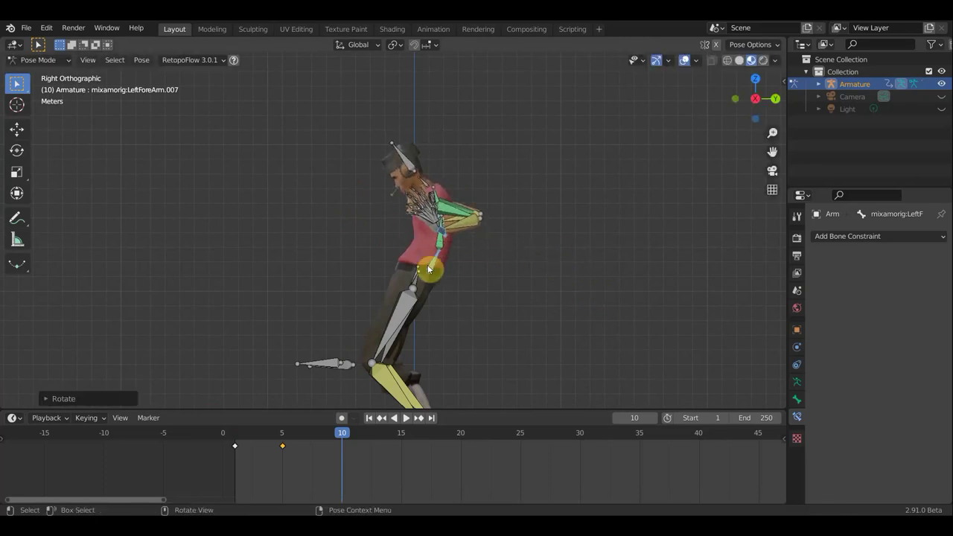
# - Lean the torso forward from the hips and pull the forearm bones toward the chest
pyautogui.click(416, 266)
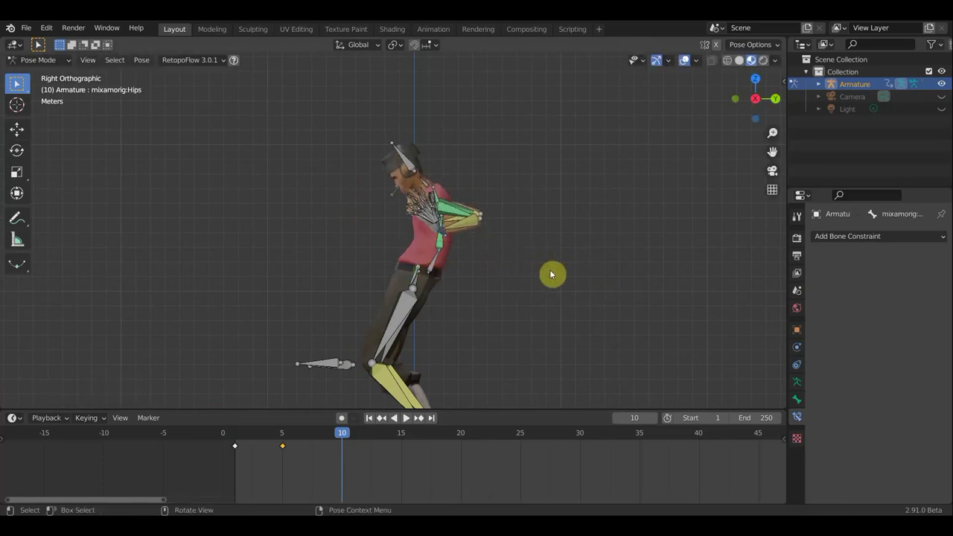
pyautogui.press('r')
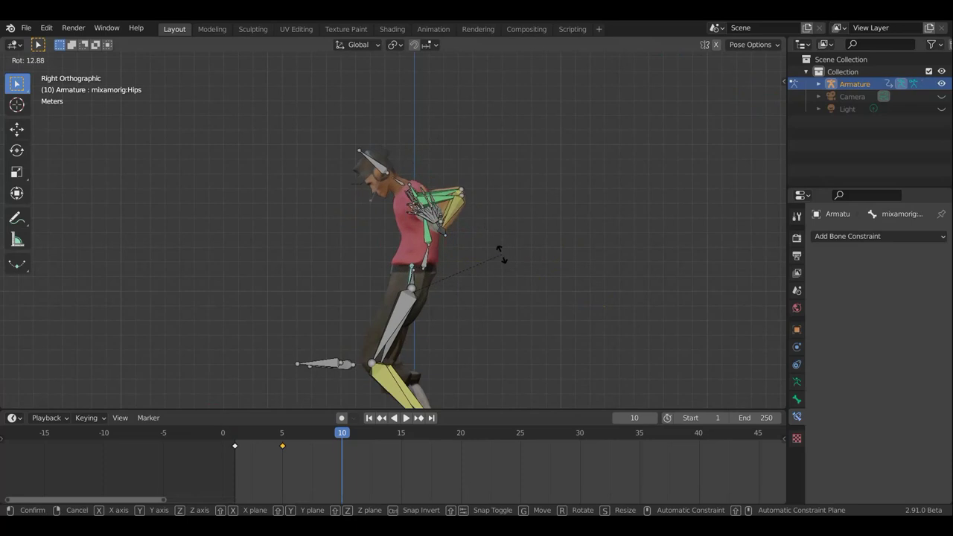
pyautogui.click(500, 253)
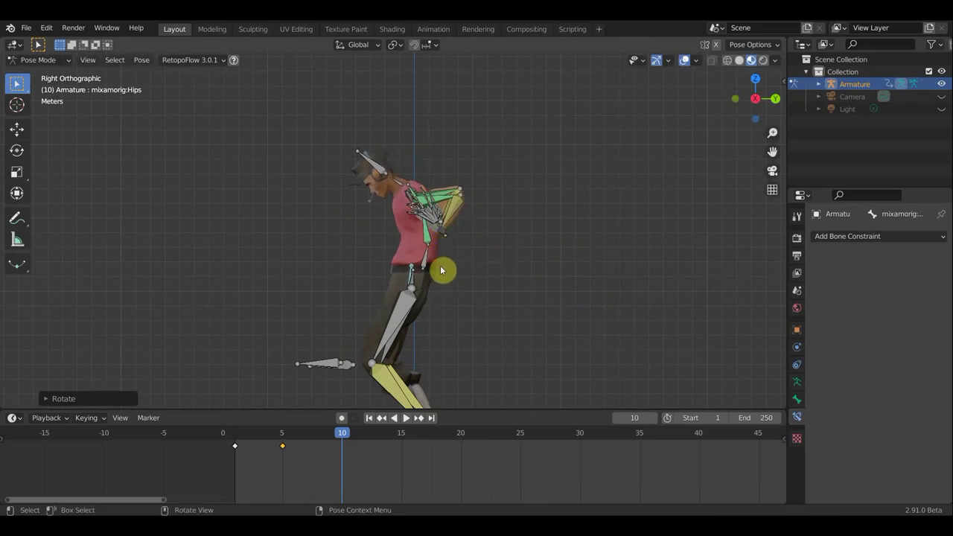
pyautogui.click(443, 231)
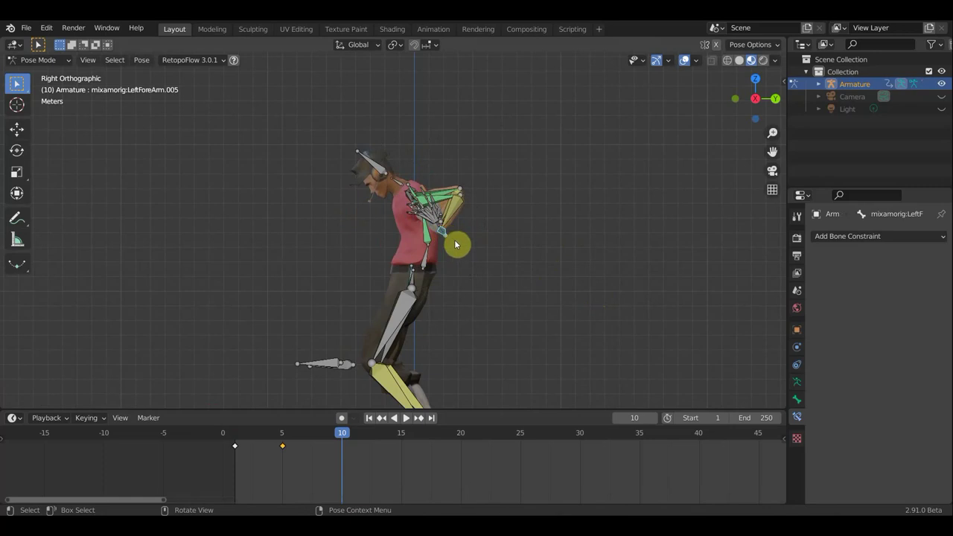
pyautogui.moveTo(463, 243); pyautogui.dragTo(556, 249, button='middle')
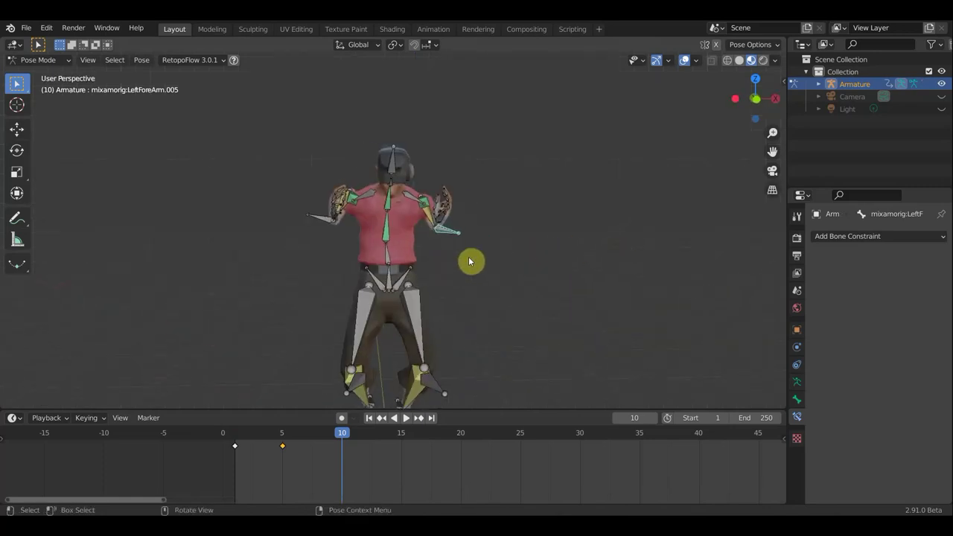
pyautogui.moveTo(472, 261)
pyautogui.mouseDown(button='middle')
pyautogui.moveTo(291, 260)
pyautogui.moveTo(306, 258)
pyautogui.mouseUp(button='middle')
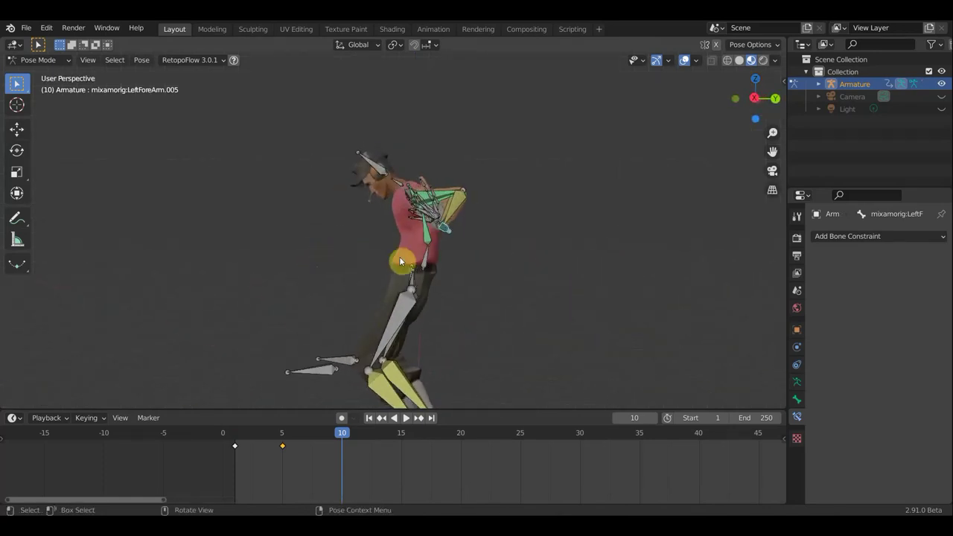
pyautogui.press('KP_3')
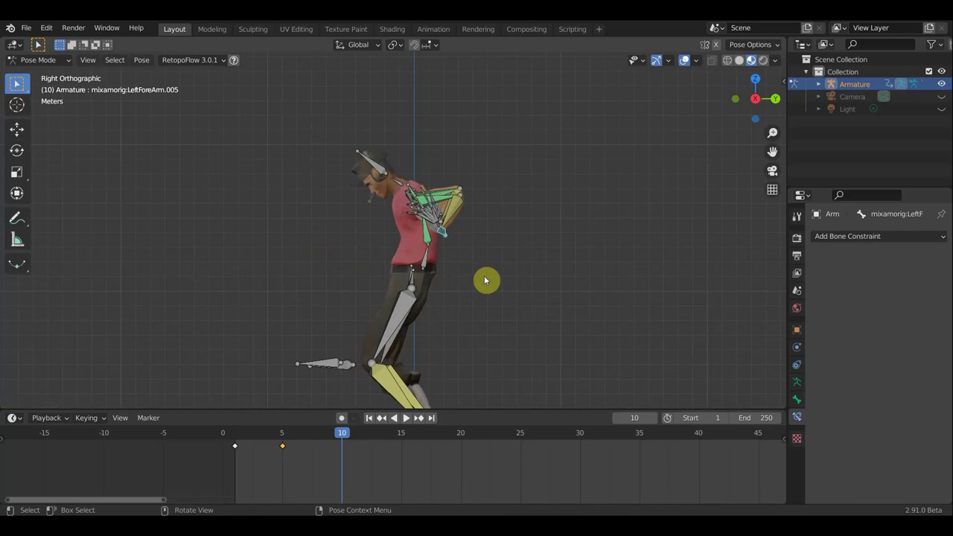
pyautogui.press('g')
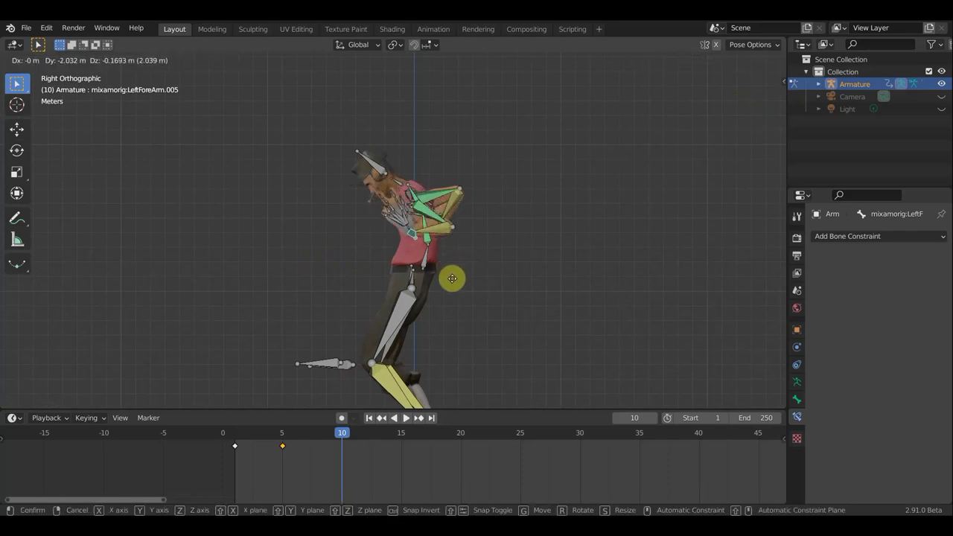
pyautogui.click(452, 279)
# - Rotate the head bone to tilt the head downward
pyautogui.click(410, 176)
pyautogui.press('g')
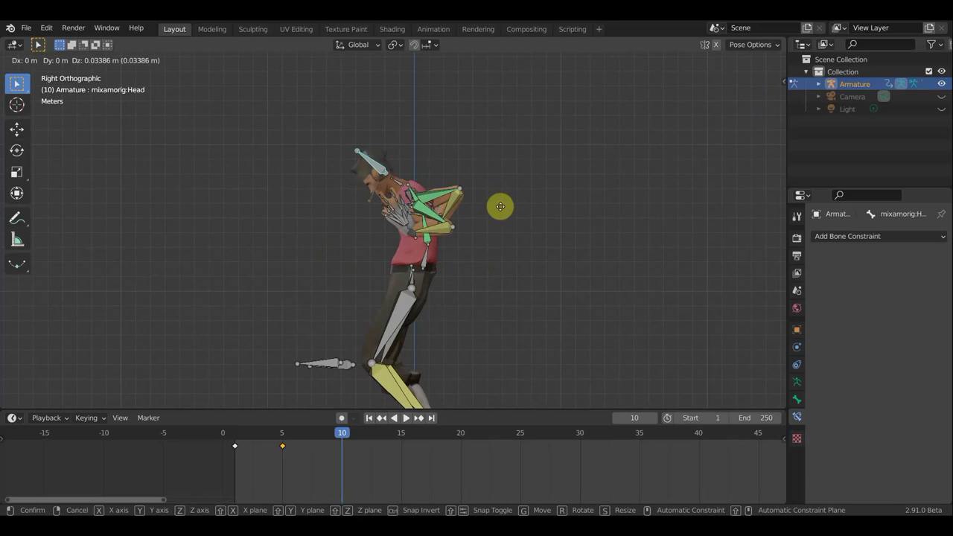
pyautogui.rightClick(501, 213)
pyautogui.press('r')
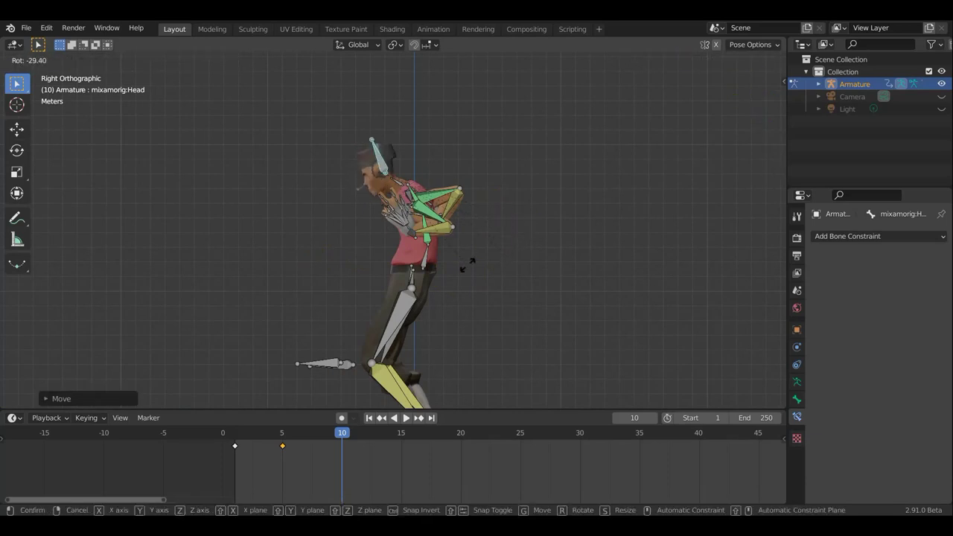
pyautogui.click(488, 257)
pyautogui.moveTo(490, 259)
pyautogui.mouseDown(button='middle')
pyautogui.moveTo(523, 276)
pyautogui.moveTo(574, 353)
pyautogui.mouseUp(button='middle')
# - Tilt the head bone further down
pyautogui.press('r')
pyautogui.click(577, 276)
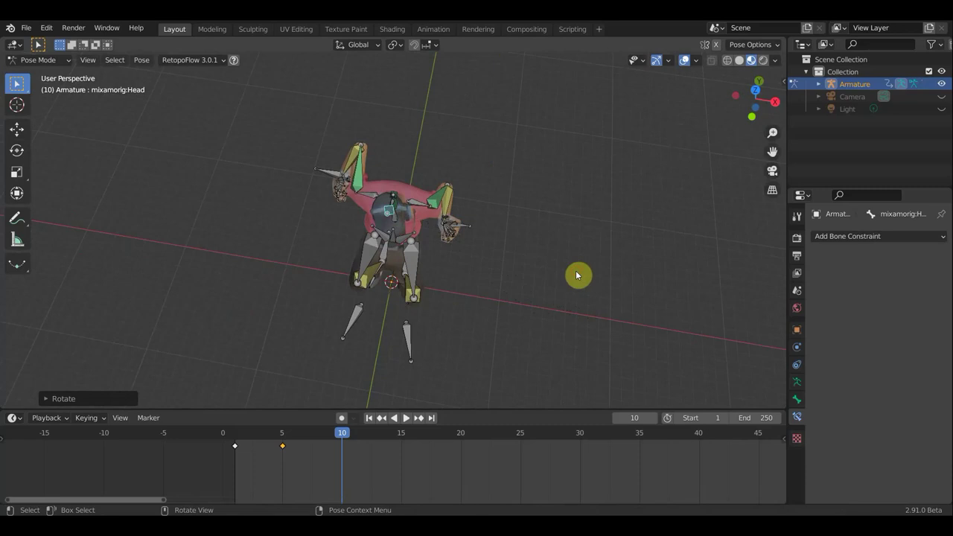
pyautogui.moveTo(528, 252)
pyautogui.mouseDown(button='middle')
pyautogui.moveTo(472, 166)
pyautogui.moveTo(426, 160)
pyautogui.moveTo(415, 171)
pyautogui.moveTo(451, 211)
pyautogui.moveTo(662, 226)
pyautogui.moveTo(568, 257)
pyautogui.moveTo(368, 249)
pyautogui.mouseUp(button='middle')
# - Move the other arm's forearm bones up against the chest
pyautogui.click(412, 258)
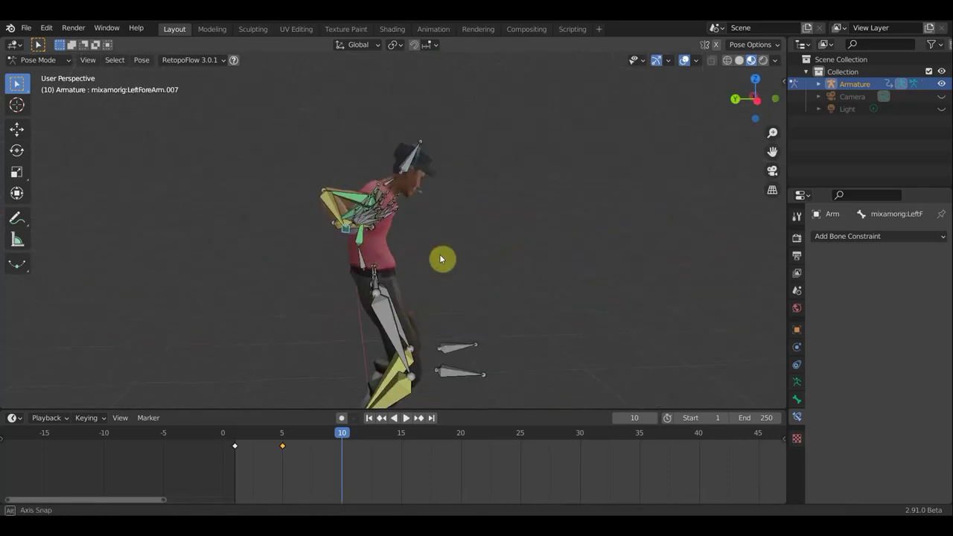
pyautogui.moveTo(442, 260); pyautogui.dragTo(449, 258, button='middle')
pyautogui.press('g')
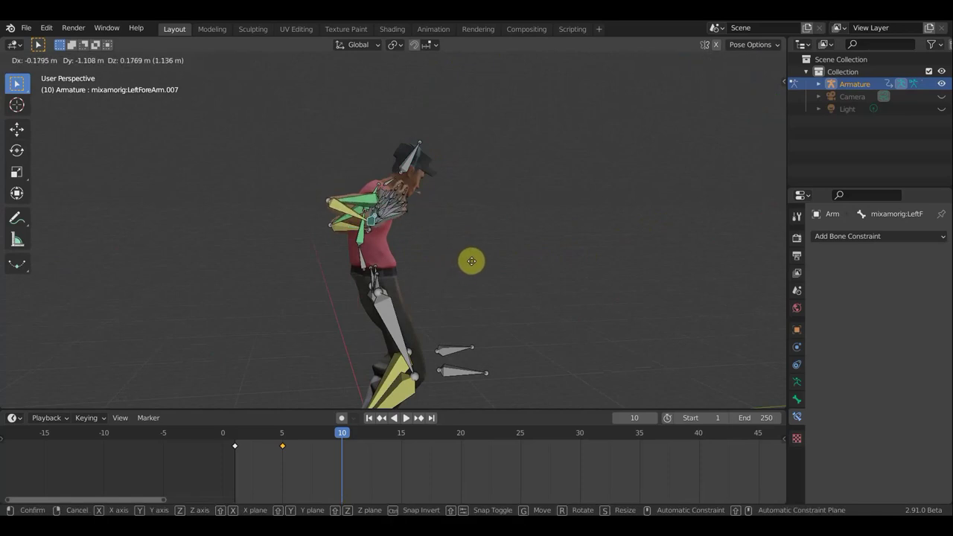
pyautogui.click(479, 264)
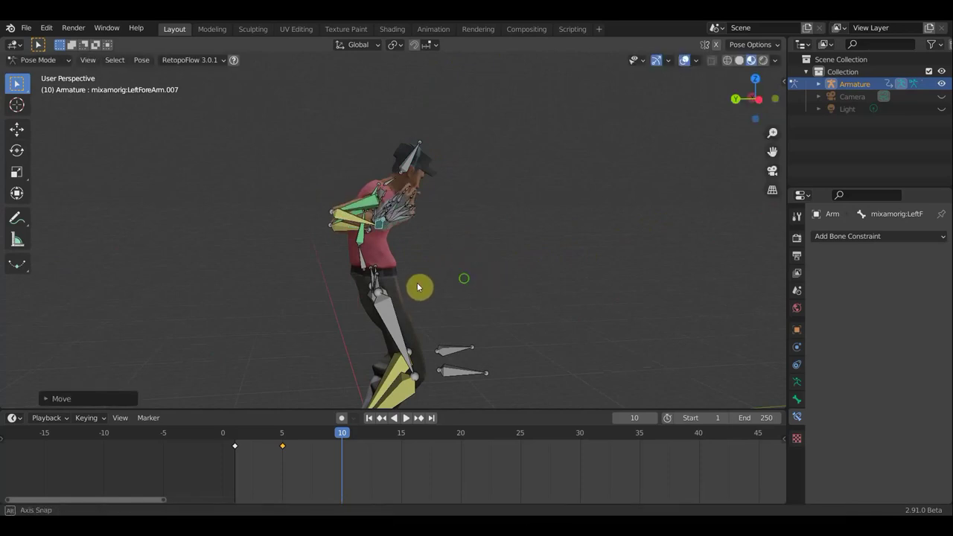
pyautogui.moveTo(420, 283); pyautogui.dragTo(453, 278, button='middle')
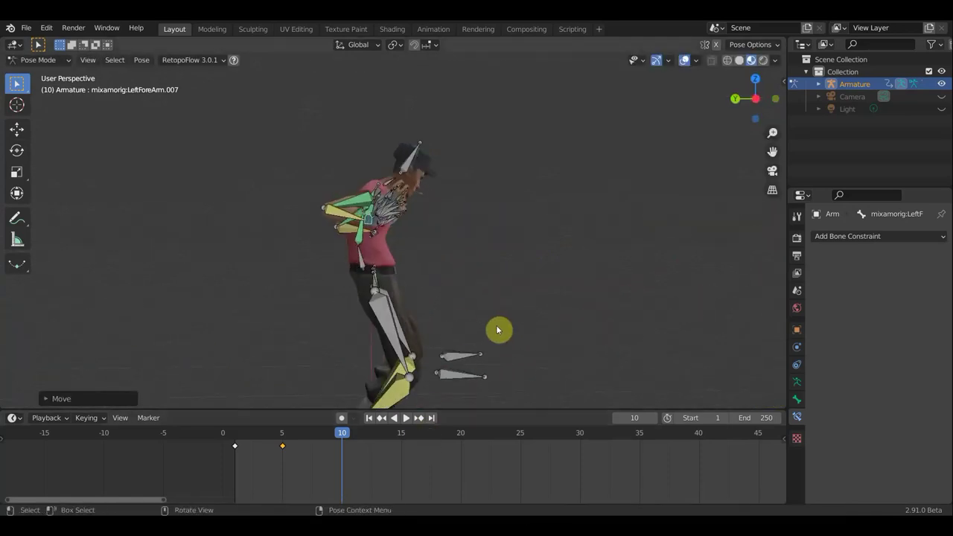
pyautogui.moveTo(498, 330)
pyautogui.mouseDown(button='middle')
pyautogui.moveTo(340, 320)
pyautogui.moveTo(231, 328)
pyautogui.moveTo(487, 276)
pyautogui.moveTo(456, 277)
pyautogui.mouseUp(button='middle')
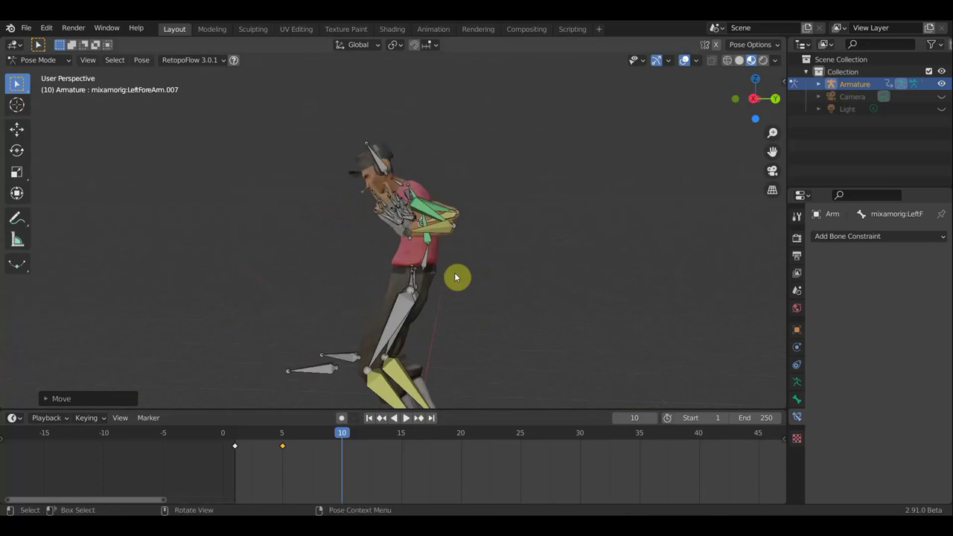
# - Key location and rotation for all bones at frame 10
pyautogui.press('a')
pyautogui.press('i')
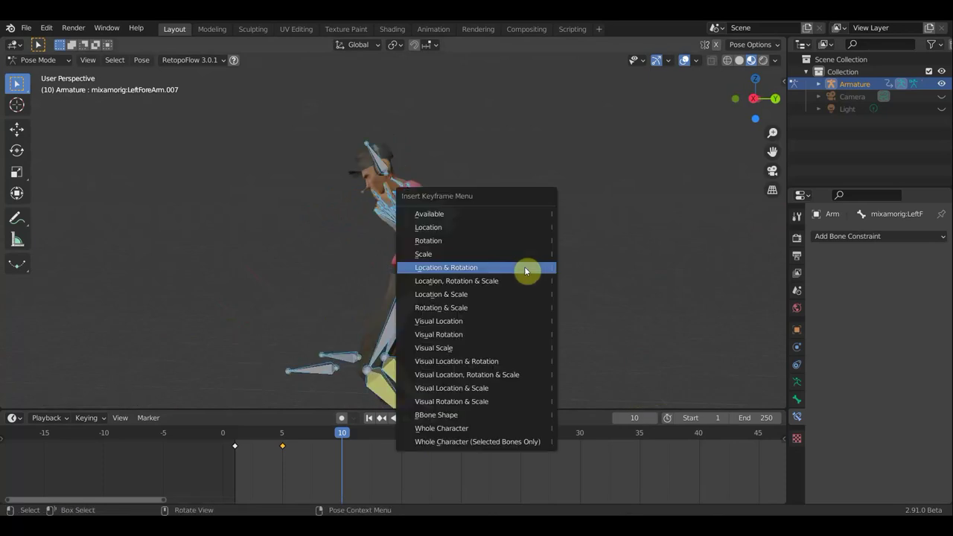
pyautogui.click(524, 266)
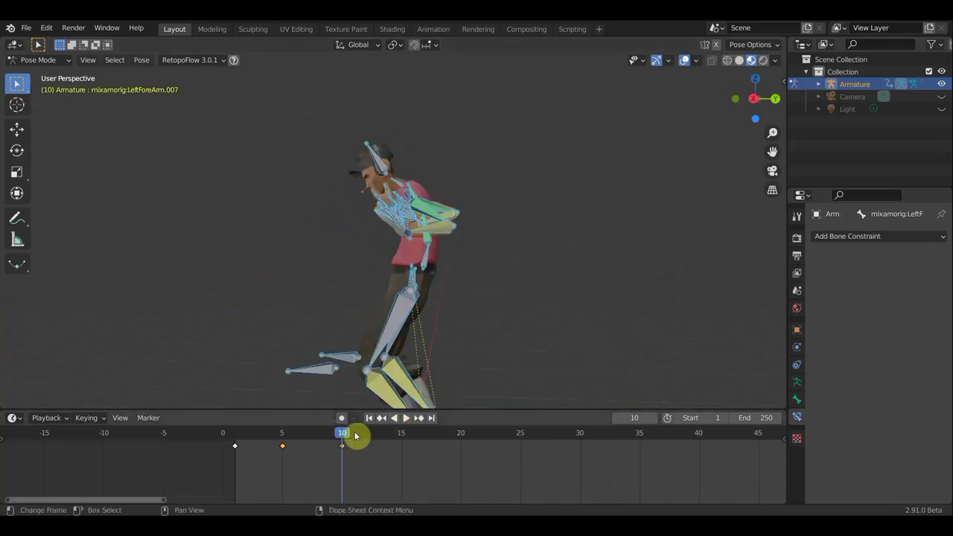
# - Play back and scrub the three-key animation, orbiting to review it
pyautogui.hotkey('shift', 'ctrl', 'space')
pyautogui.moveTo(243, 439)
pyautogui.mouseDown()
pyautogui.moveTo(371, 444)
pyautogui.moveTo(251, 445)
pyautogui.moveTo(343, 449)
pyautogui.moveTo(277, 447)
pyautogui.moveTo(343, 457)
pyautogui.mouseUp()
pyautogui.moveTo(387, 395); pyautogui.dragTo(397, 380, button='middle')
pyautogui.moveTo(424, 266)
pyautogui.mouseDown(button='middle')
pyautogui.moveTo(555, 279)
pyautogui.moveTo(531, 262)
pyautogui.moveTo(571, 263)
pyautogui.moveTo(492, 258)
pyautogui.mouseUp(button='middle')
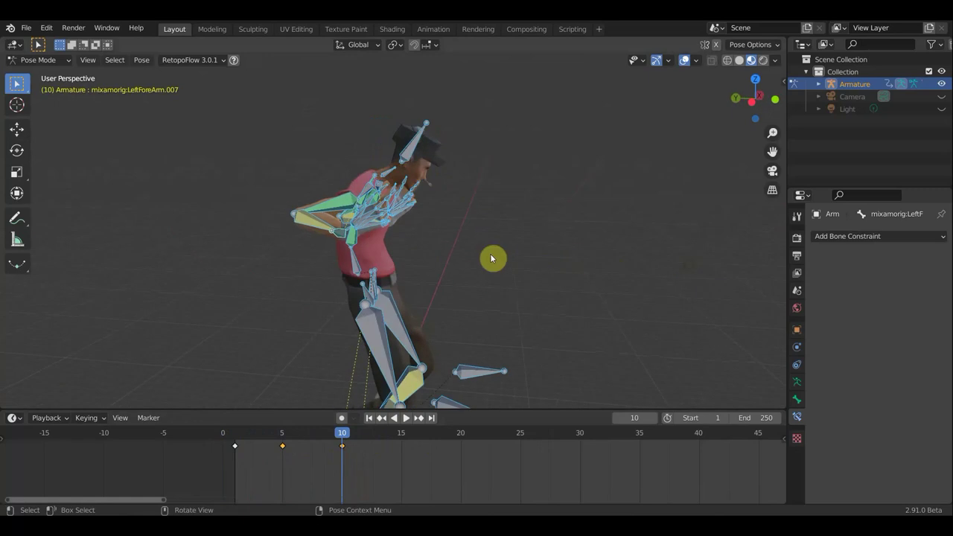
# - Nudge the LeftForeArm.007 forearm closer to the chest, then select Hips and zoom out
pyautogui.click(346, 236)
pyautogui.press('g')
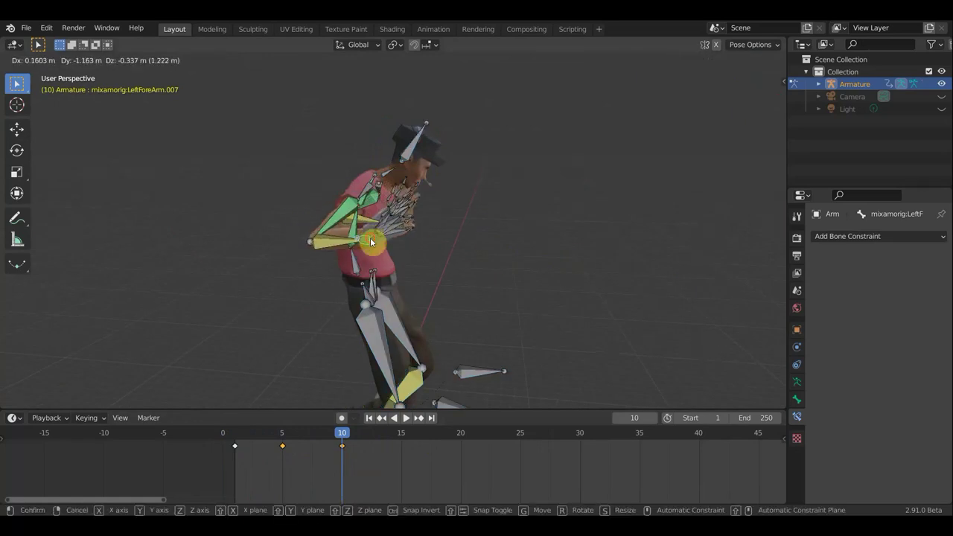
pyautogui.click(371, 238)
pyautogui.moveTo(414, 244)
pyautogui.mouseDown(button='middle')
pyautogui.moveTo(323, 228)
pyautogui.moveTo(431, 255)
pyautogui.mouseUp(button='middle')
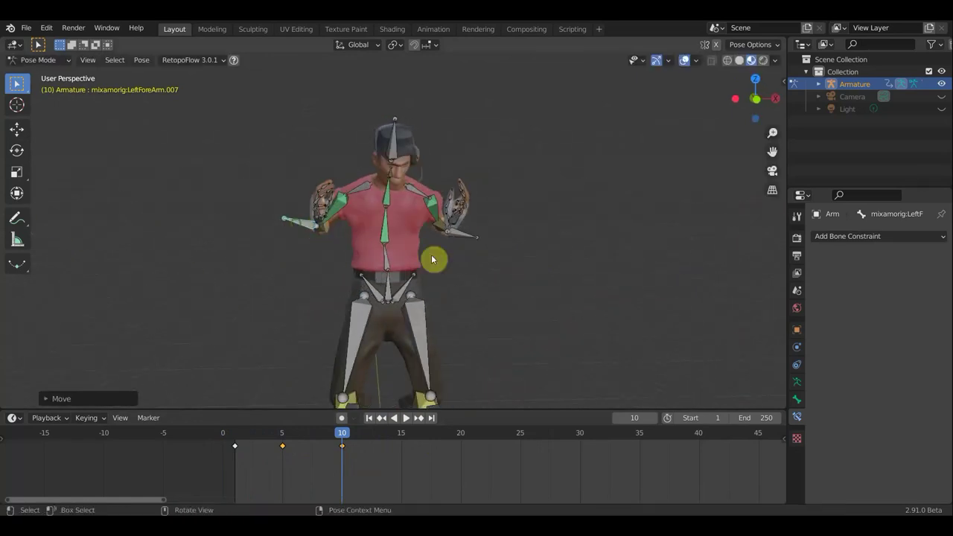
pyautogui.keyDown('shift'); pyautogui.click(462, 234); pyautogui.keyUp('shift')
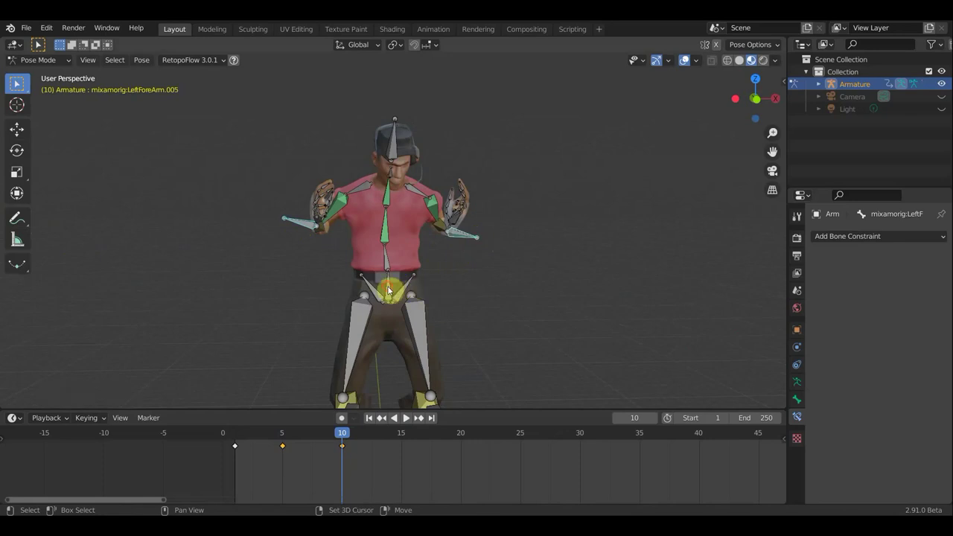
pyautogui.click(569, 342)
pyautogui.moveTo(515, 335); pyautogui.dragTo(417, 326, button='middle')
pyautogui.scroll(-2, 417, 326)
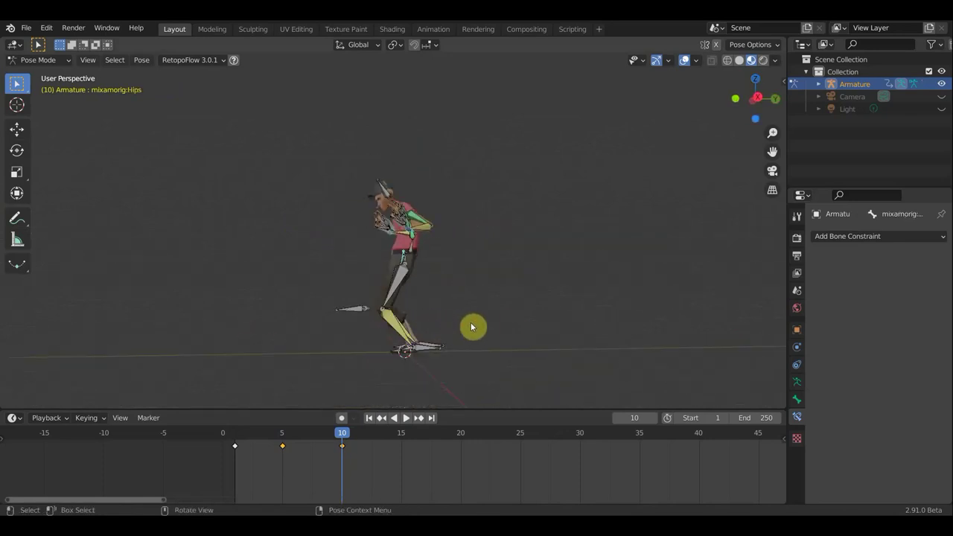
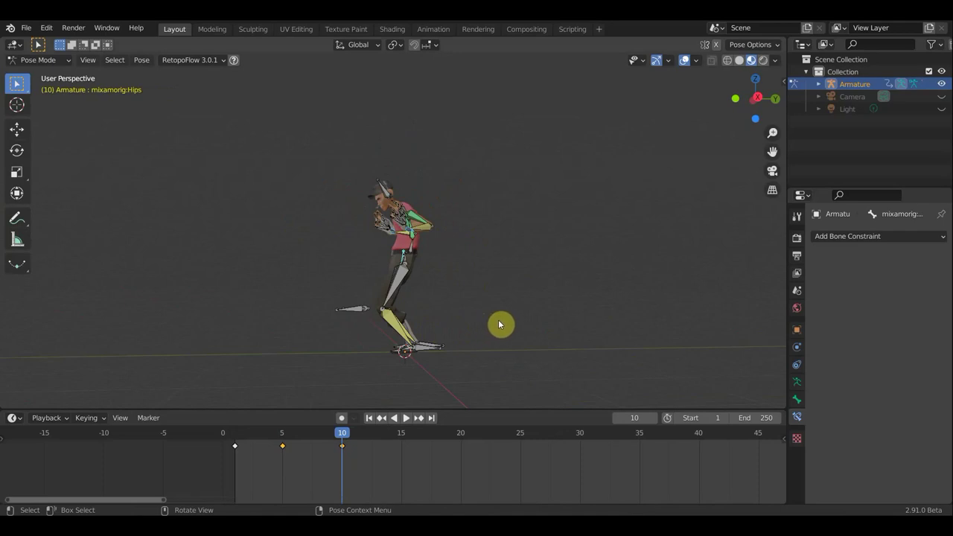
# - Shift the Hips bone and key Location & Rotation on all bones at frame 10
pyautogui.press('g')
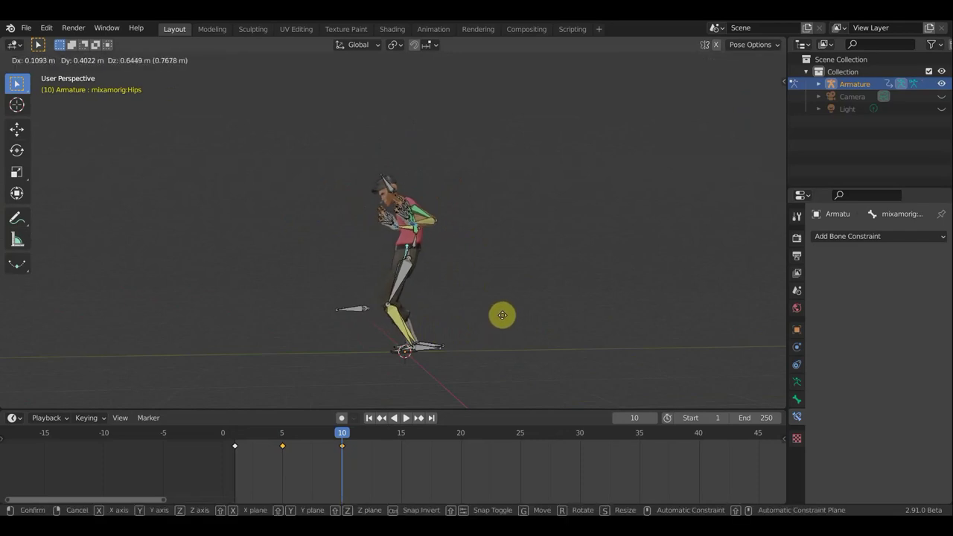
pyautogui.click(503, 315)
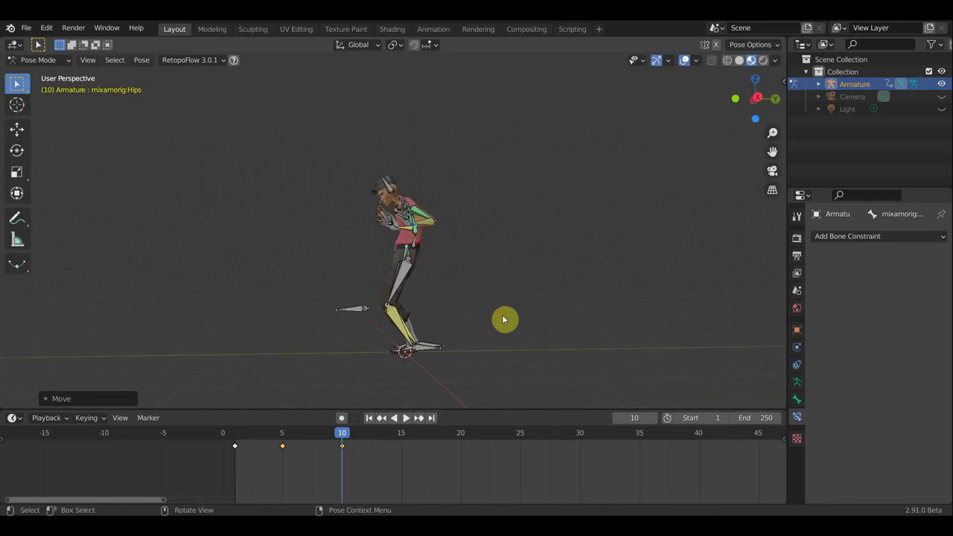
pyautogui.press('a')
pyautogui.press('i')
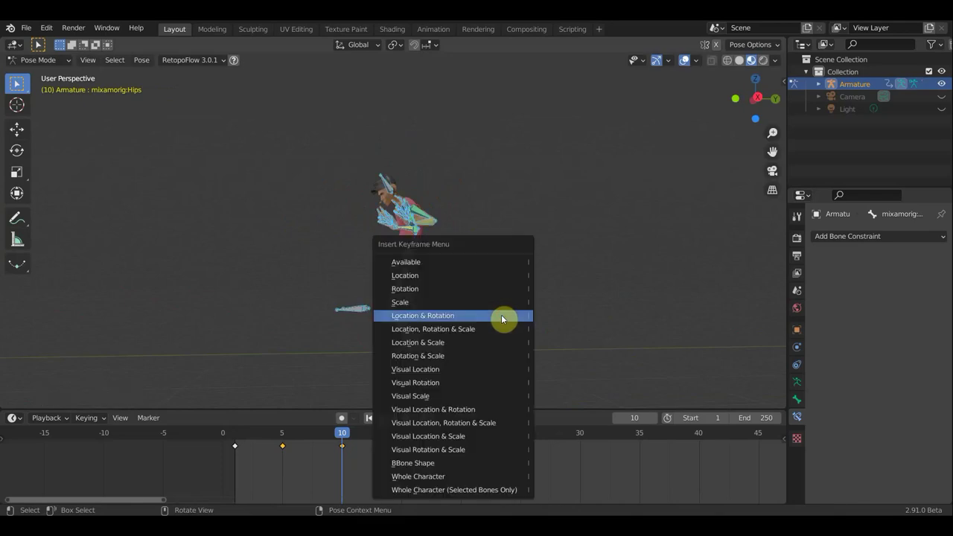
pyautogui.click(501, 316)
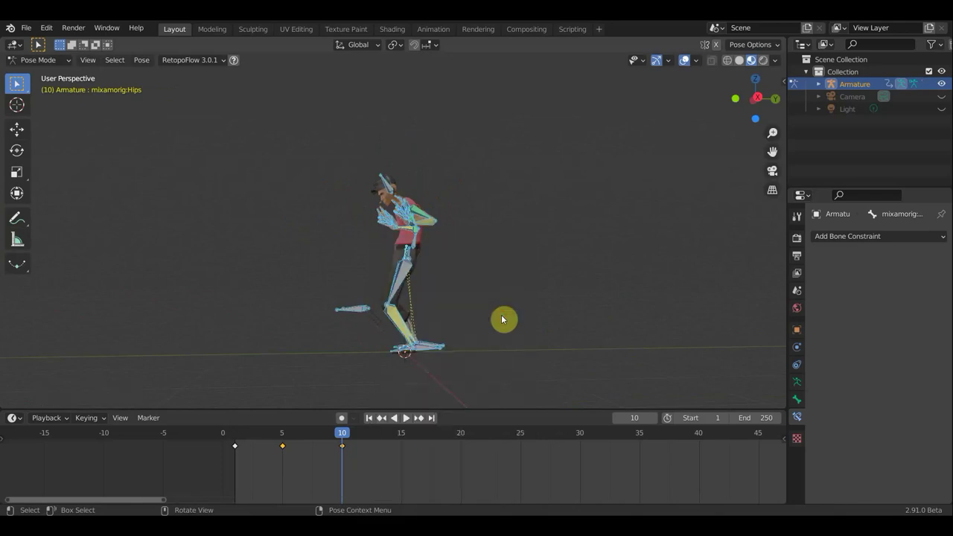
pyautogui.press('i')
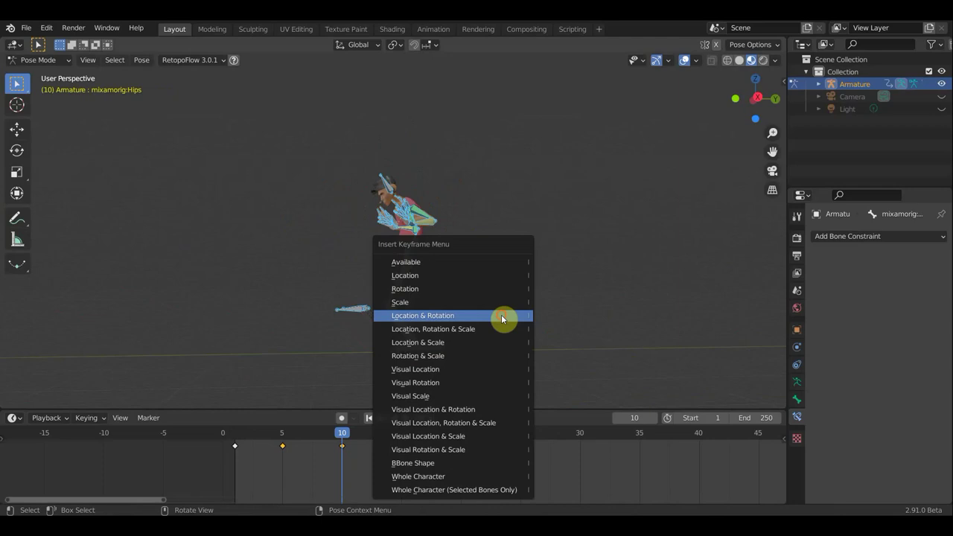
pyautogui.click(501, 316)
pyautogui.moveTo(350, 436)
pyautogui.mouseDown()
pyautogui.moveTo(234, 446)
pyautogui.moveTo(353, 446)
pyautogui.moveTo(230, 440)
pyautogui.moveTo(402, 462)
pyautogui.mouseUp()
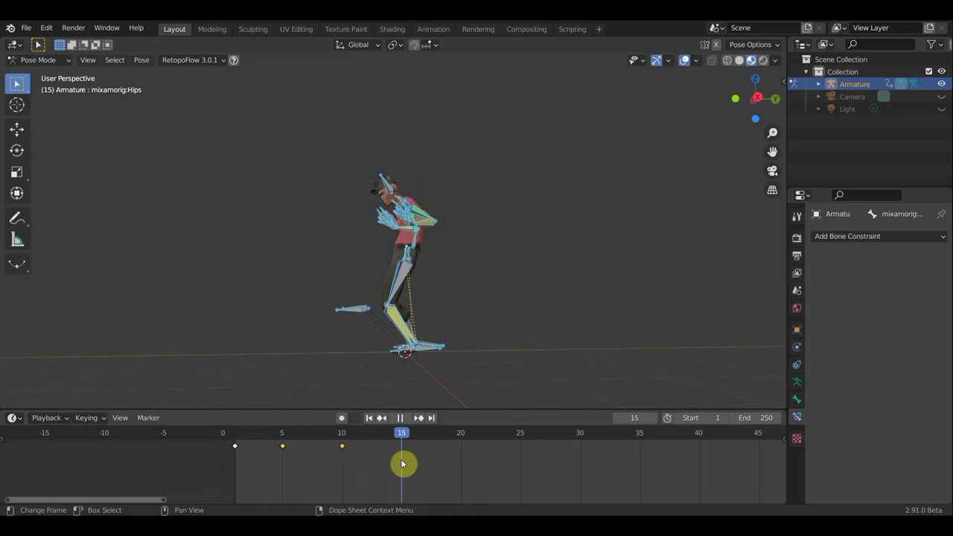
# - At frame 15, rotate and lower the LeftForeArm.007 bone to bring the hand down
pyautogui.scroll(-1, 439, 289)
pyautogui.moveTo(441, 290)
pyautogui.mouseDown(button='middle')
pyautogui.moveTo(427, 300)
pyautogui.moveTo(454, 269)
pyautogui.moveTo(352, 321)
pyautogui.mouseUp(button='middle')
pyautogui.scroll(2, 447, 263)
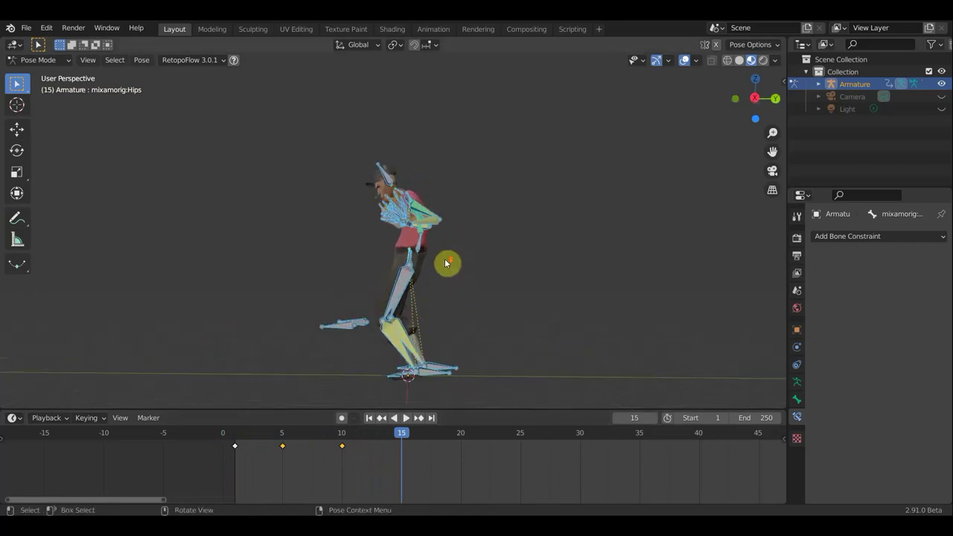
pyautogui.moveTo(448, 263)
pyautogui.mouseDown(button='middle')
pyautogui.moveTo(630, 222)
pyautogui.moveTo(408, 193)
pyautogui.mouseUp(button='middle')
pyautogui.scroll(3, 466, 260)
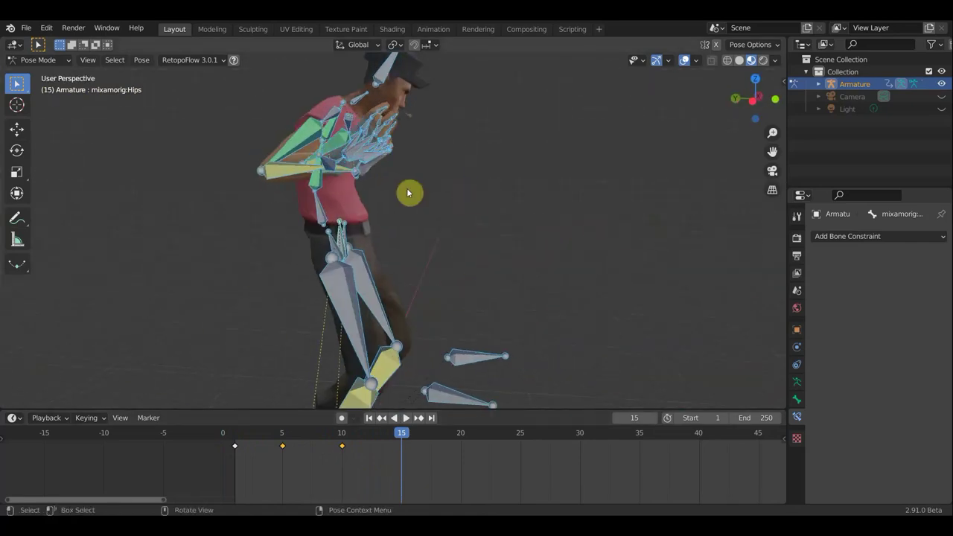
pyautogui.click(336, 170)
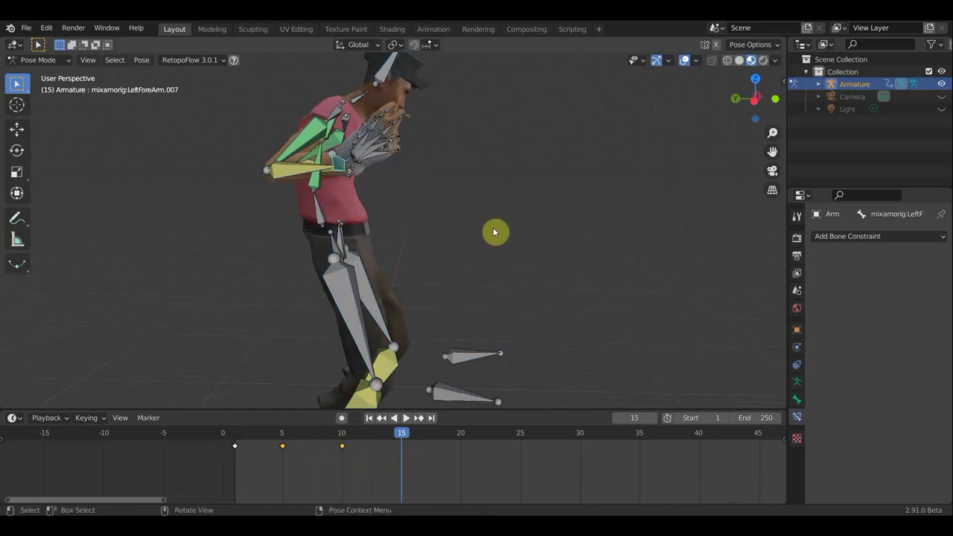
pyautogui.press('r')
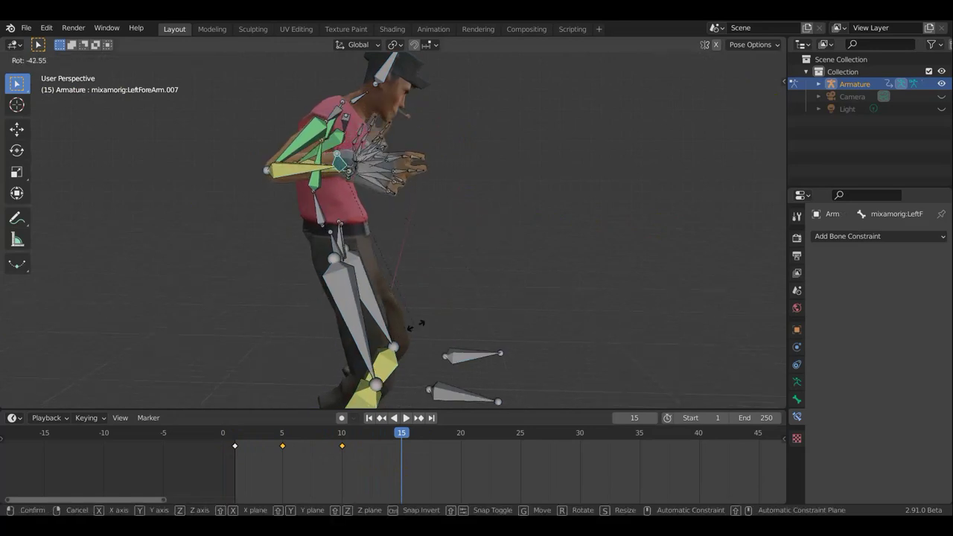
pyautogui.click(461, 296)
pyautogui.press('g')
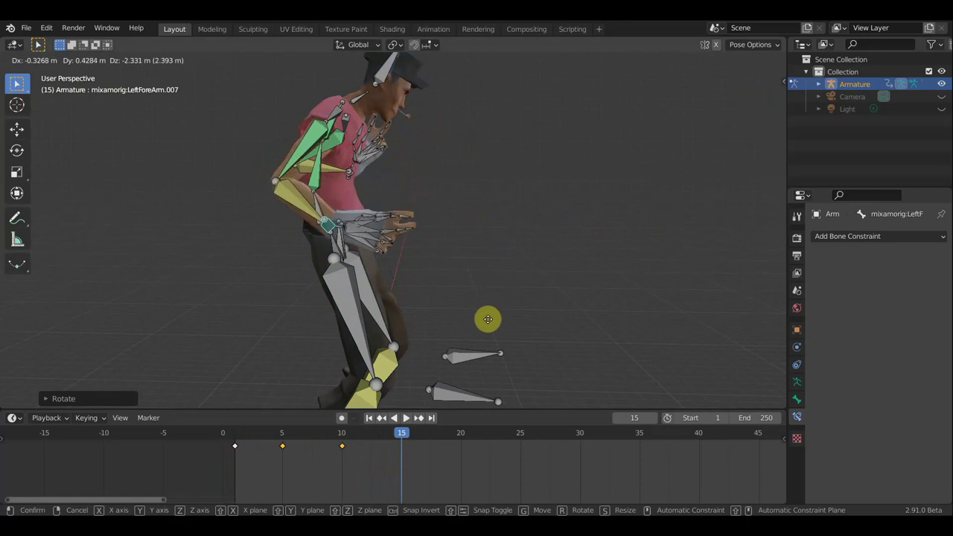
pyautogui.click(490, 323)
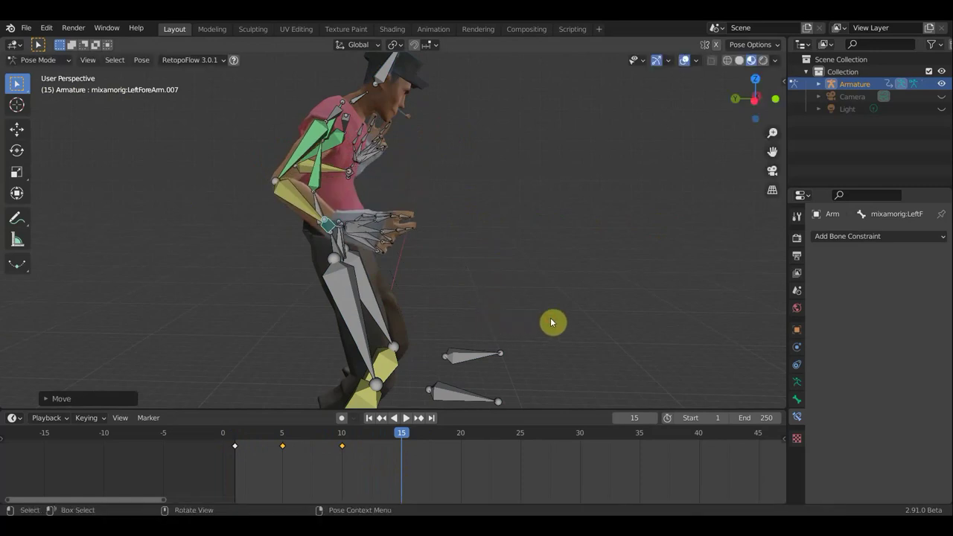
pyautogui.press('r')
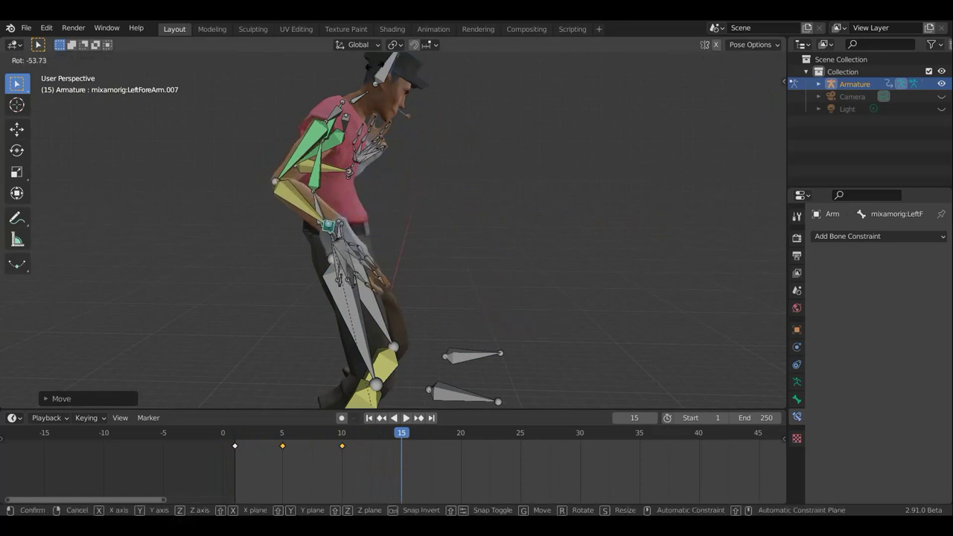
pyautogui.click(415, 70)
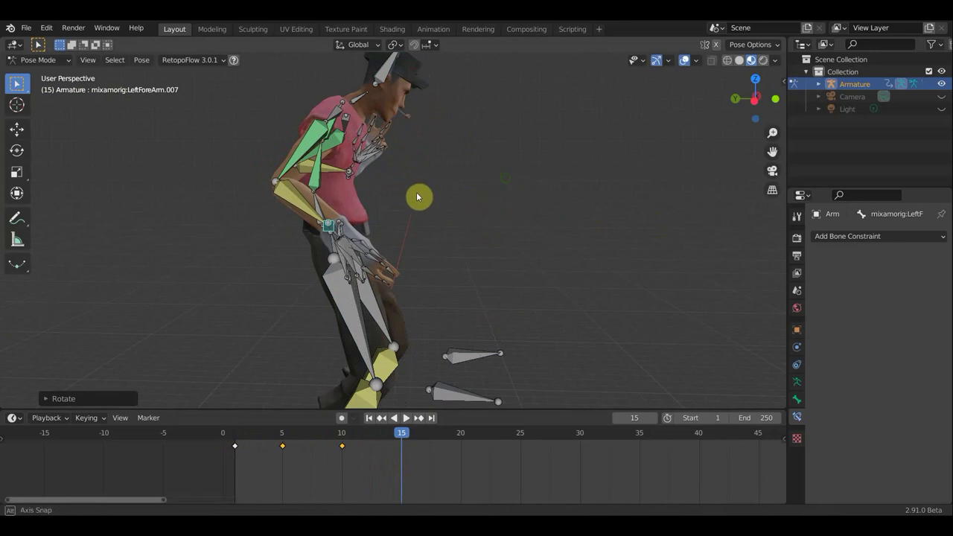
# - Rotate the LeftForeArm.005 bone twice to reposition the left arm
pyautogui.moveTo(417, 196); pyautogui.dragTo(191, 185, button='middle')
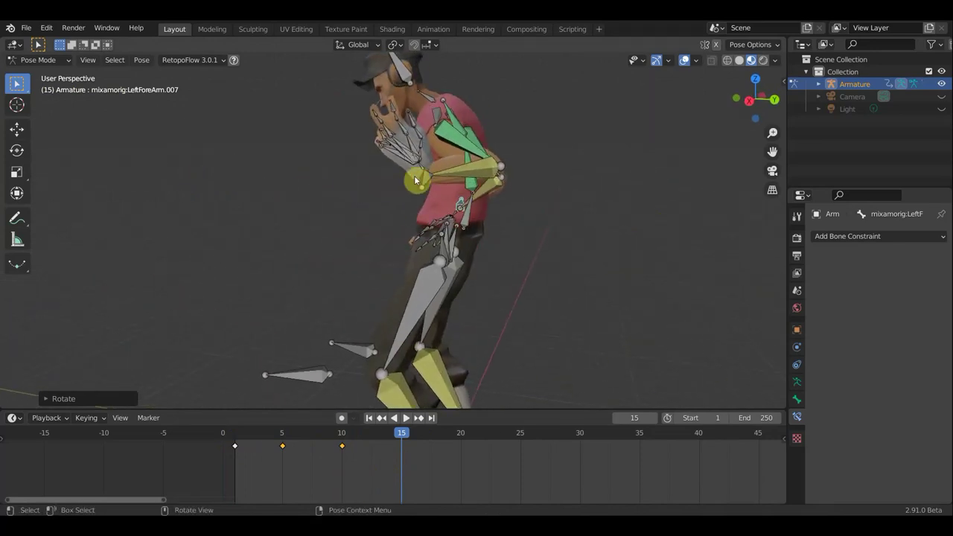
pyautogui.click(480, 190)
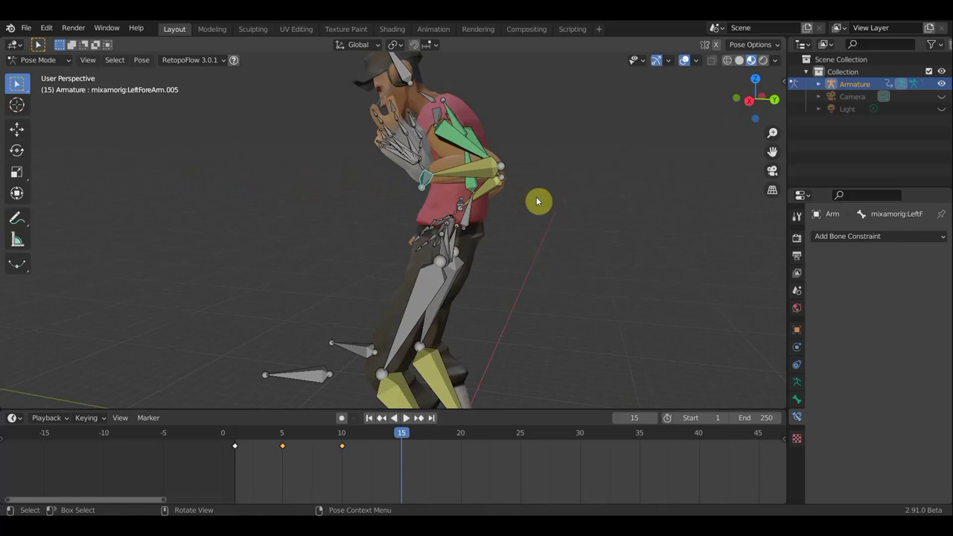
pyautogui.moveTo(536, 201)
pyautogui.mouseDown(button='middle')
pyautogui.moveTo(681, 202)
pyautogui.moveTo(555, 149)
pyautogui.mouseUp(button='middle')
pyautogui.press('r')
pyautogui.click(674, 179)
pyautogui.press('r')
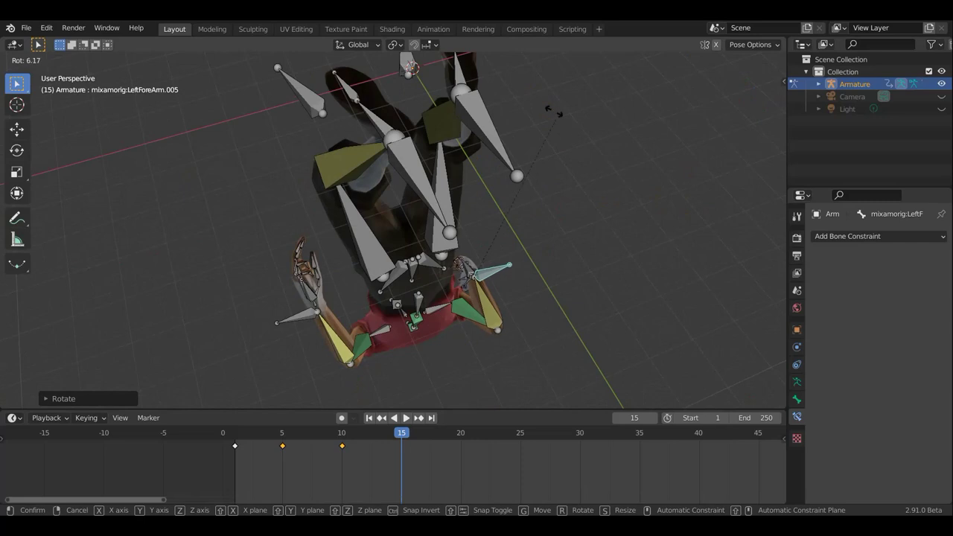
pyautogui.click(554, 228)
# - Give the left arm bone one more rotation from an overhead view
pyautogui.moveTo(553, 228); pyautogui.dragTo(576, 30, button='middle')
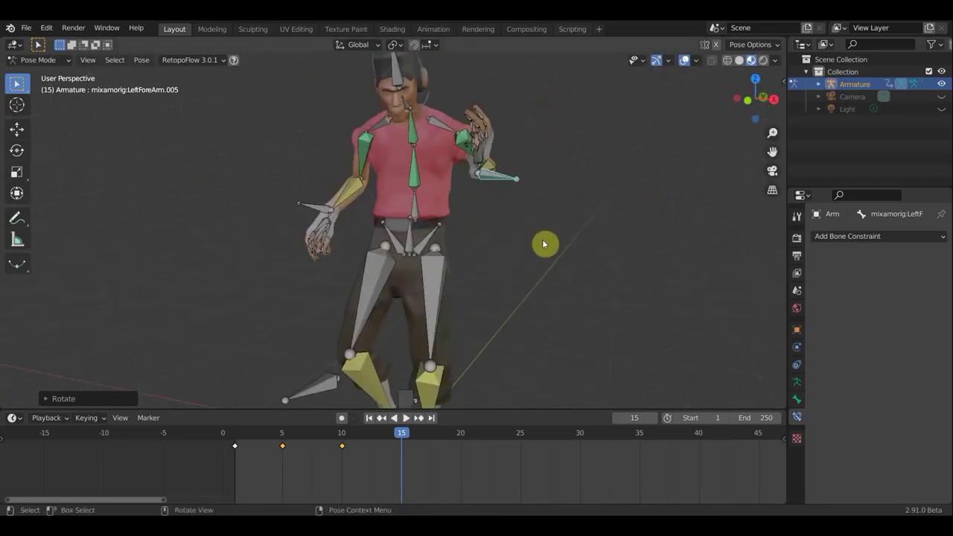
pyautogui.moveTo(544, 246)
pyautogui.mouseDown(button='middle')
pyautogui.moveTo(540, 349)
pyautogui.moveTo(561, 253)
pyautogui.mouseUp(button='middle')
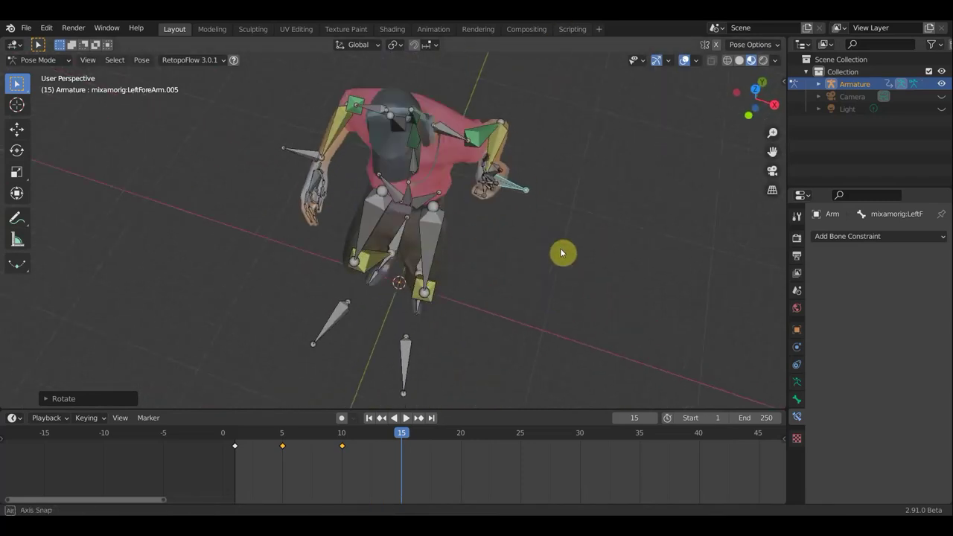
pyautogui.press('r')
pyautogui.click(532, 114)
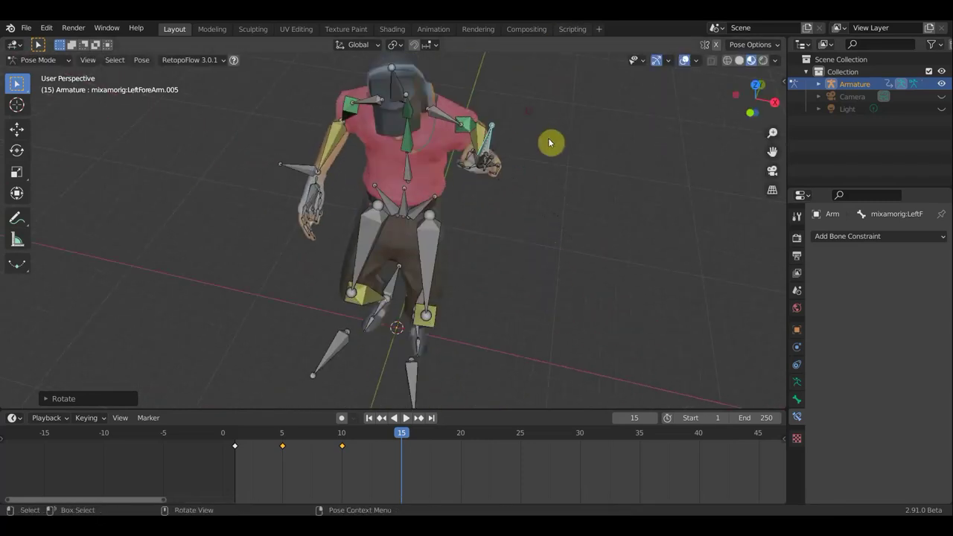
pyautogui.moveTo(533, 114)
pyautogui.mouseDown(button='middle')
pyautogui.moveTo(397, 101)
pyautogui.moveTo(379, 85)
pyautogui.moveTo(390, 154)
pyautogui.moveTo(374, 158)
pyautogui.moveTo(366, 186)
pyautogui.moveTo(407, 151)
pyautogui.moveTo(399, 145)
pyautogui.moveTo(426, 131)
pyautogui.mouseUp(button='middle')
pyautogui.click(379, 187)
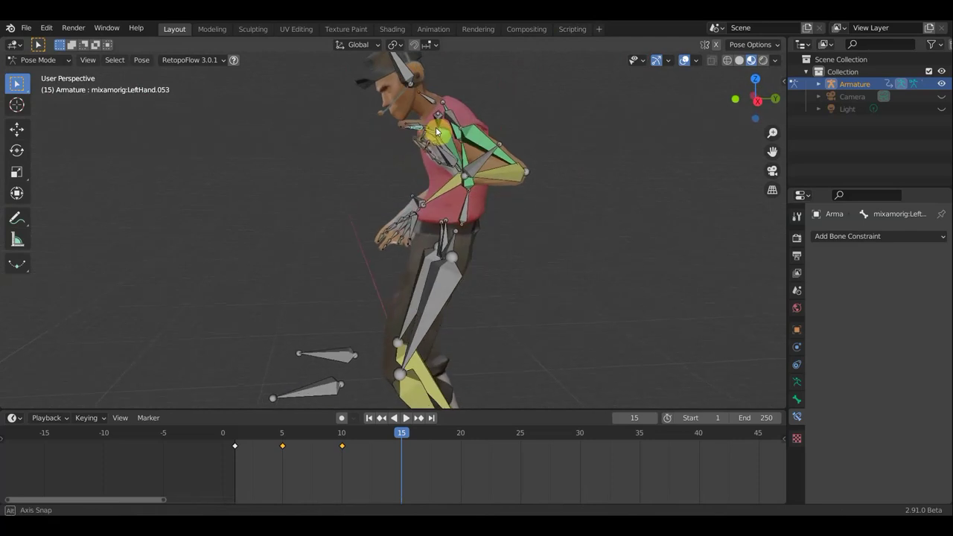
# - Rotate the LeftHand.052 bone twice to raise the hand toward the chest
pyautogui.scroll(2, 429, 126)
pyautogui.scroll(-3, 468, 129)
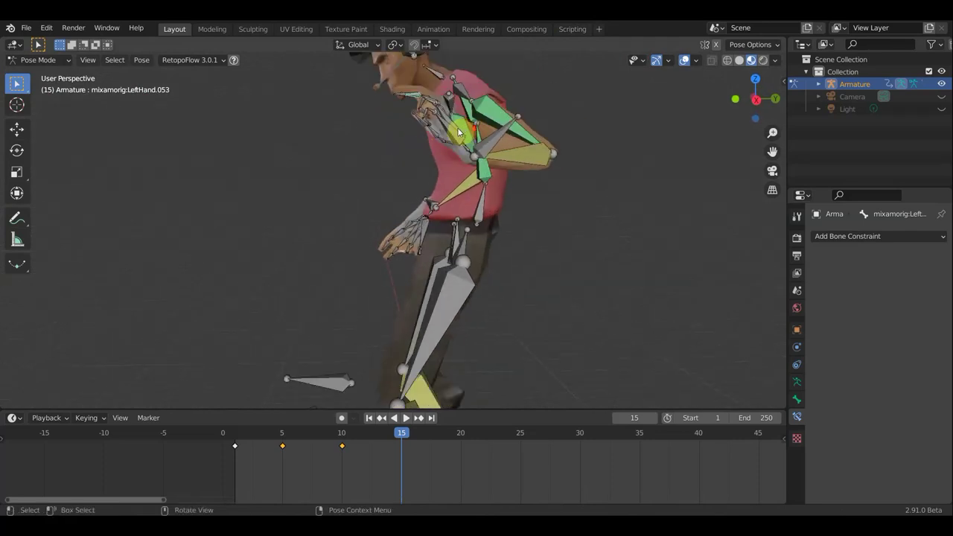
pyautogui.scroll(-2, 467, 128)
pyautogui.press('r')
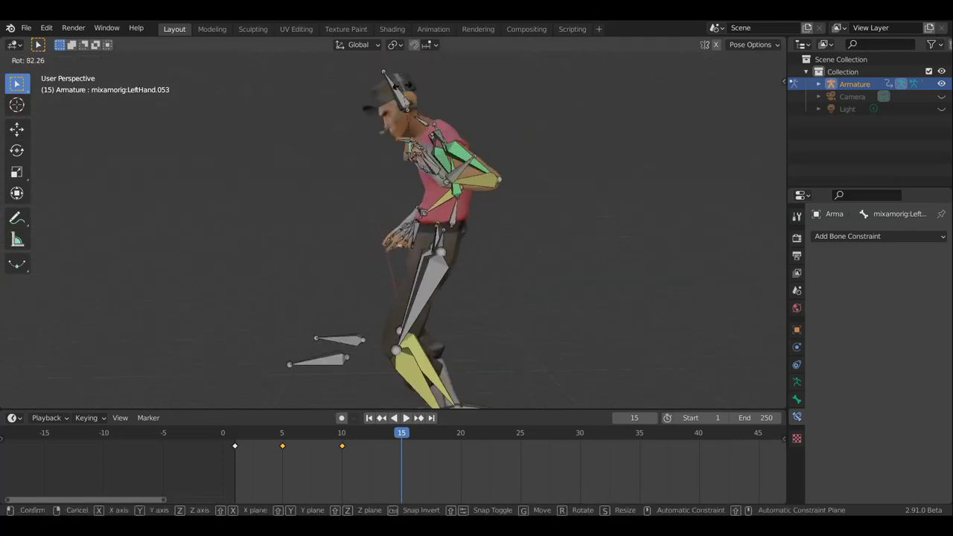
pyautogui.click(405, 93)
pyautogui.moveTo(405, 93)
pyautogui.mouseDown(button='middle')
pyautogui.moveTo(422, 196)
pyautogui.moveTo(535, 195)
pyautogui.mouseUp(button='middle')
pyautogui.press('r')
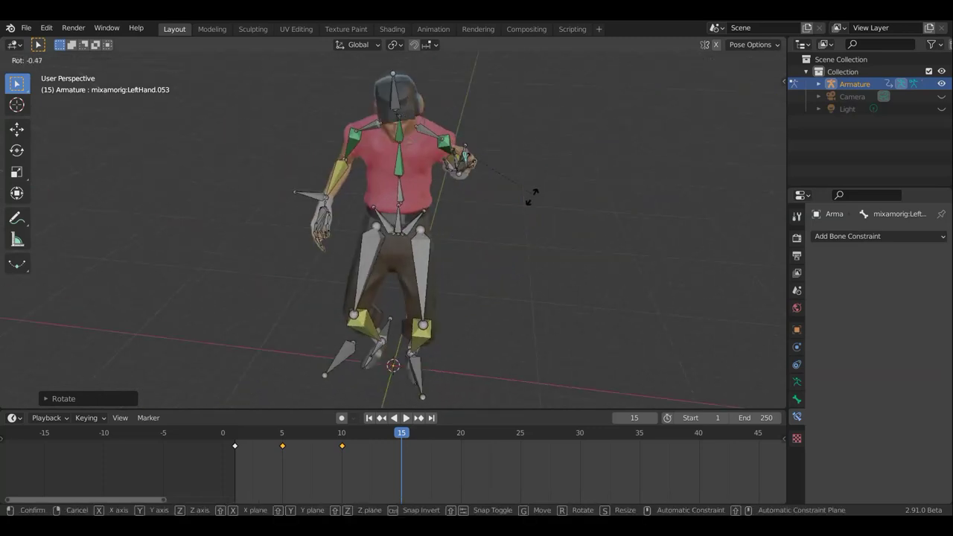
pyautogui.click(504, 204)
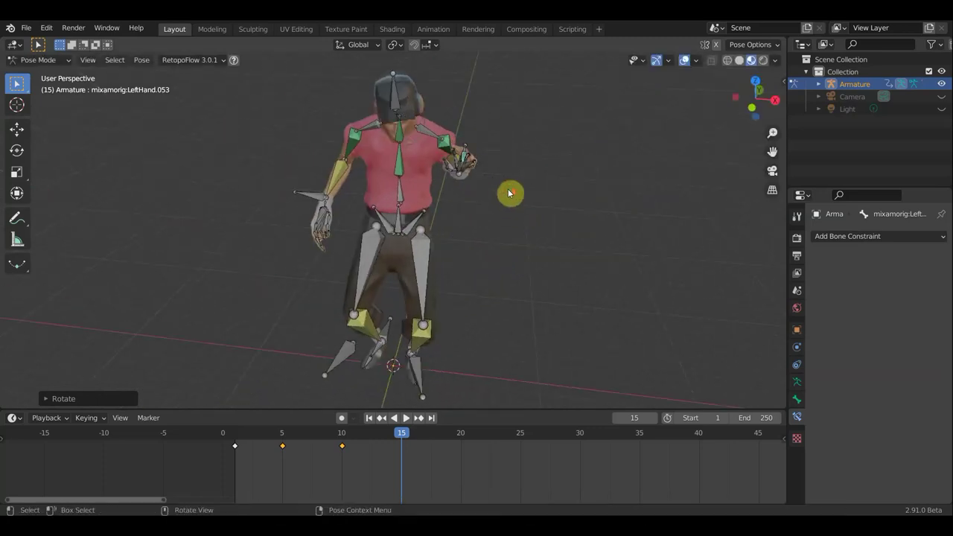
pyautogui.scroll(3, 511, 194)
pyautogui.moveTo(511, 194)
pyautogui.mouseDown(button='middle')
pyautogui.moveTo(426, 183)
pyautogui.moveTo(491, 101)
pyautogui.moveTo(412, 104)
pyautogui.mouseUp(button='middle')
# - Bend the LeftHand.054, LeftHand.052 and LeftHand.058 finger bones to curl the fingers
pyautogui.click(494, 101)
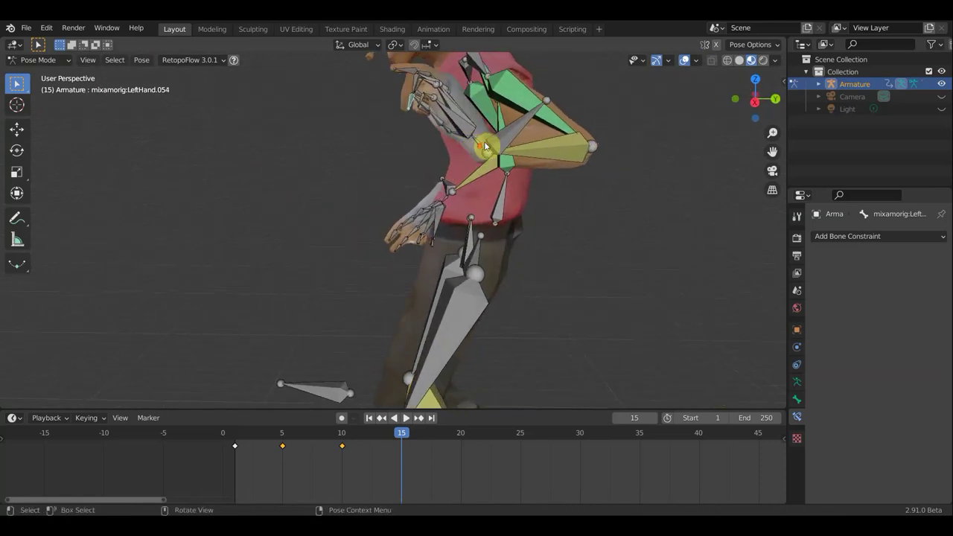
pyautogui.press('r')
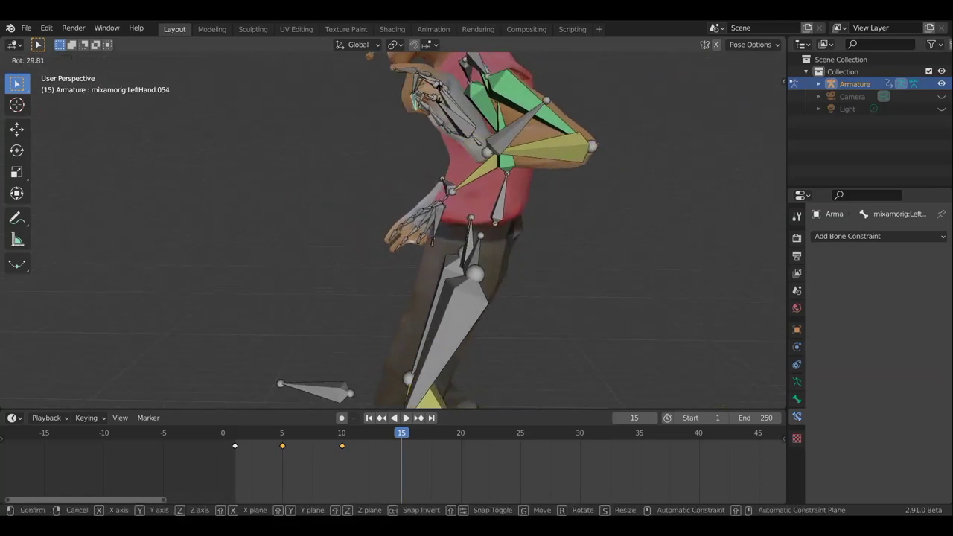
pyautogui.click(434, 87)
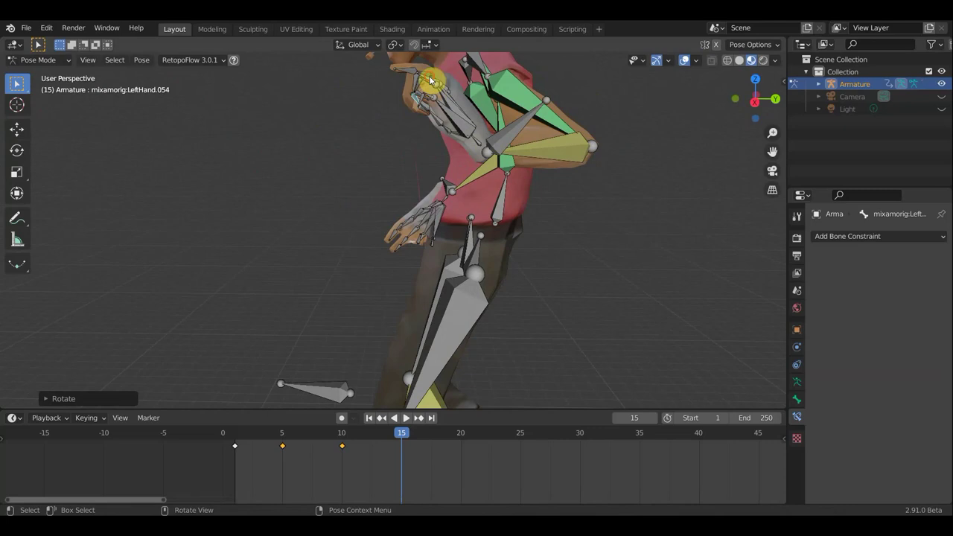
pyautogui.click(430, 80)
pyautogui.press('r')
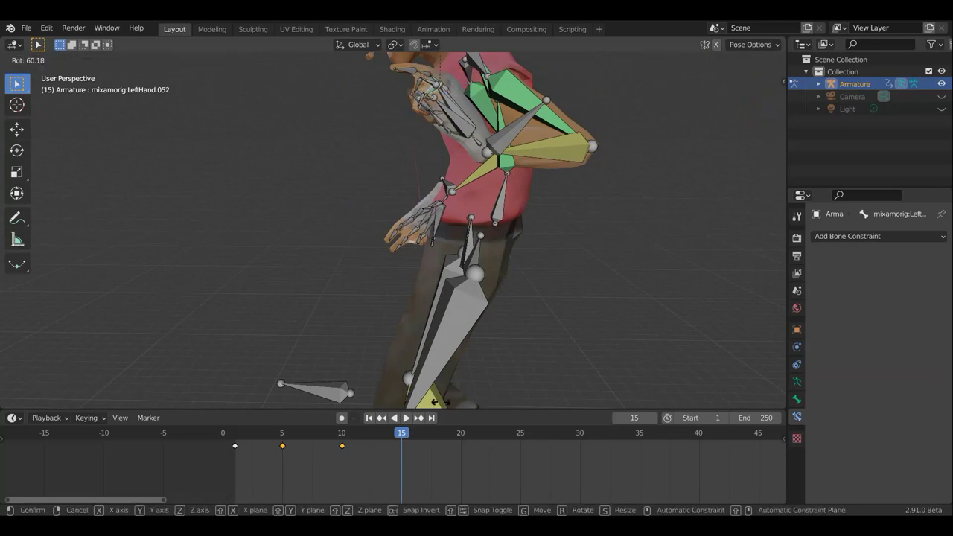
pyautogui.click(417, 68)
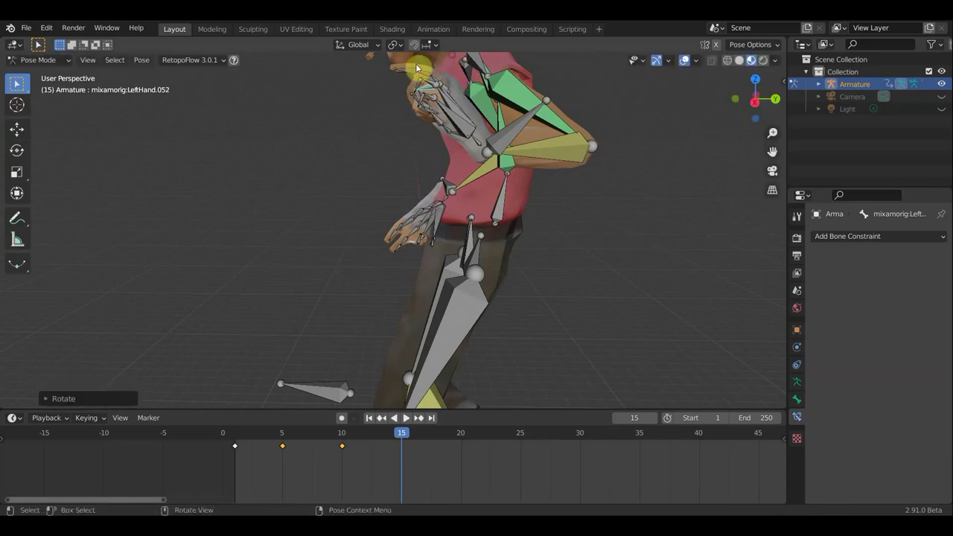
pyautogui.click(463, 119)
pyautogui.scroll(-3, 463, 119)
pyautogui.moveTo(463, 119)
pyautogui.mouseDown(button='middle')
pyautogui.moveTo(483, 160)
pyautogui.moveTo(383, 229)
pyautogui.moveTo(383, 219)
pyautogui.moveTo(432, 234)
pyautogui.moveTo(479, 187)
pyautogui.moveTo(477, 232)
pyautogui.moveTo(573, 219)
pyautogui.mouseUp(button='middle')
pyautogui.press('r')
pyautogui.click(519, 170)
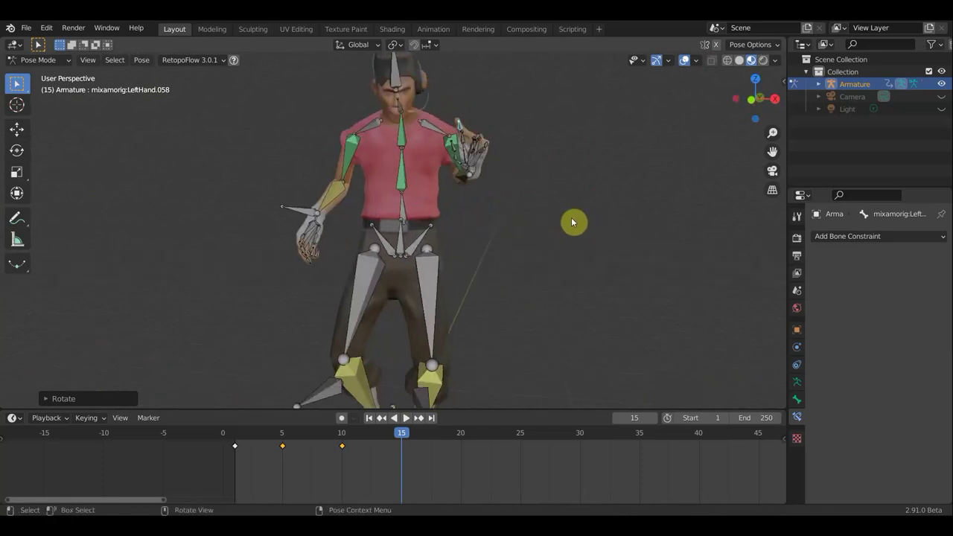
pyautogui.moveTo(449, 198); pyautogui.dragTo(429, 188, button='middle')
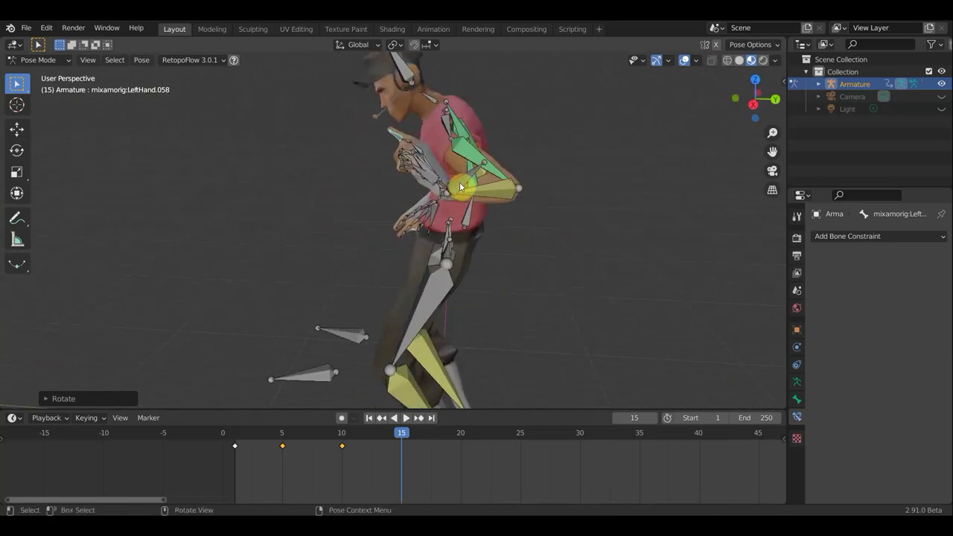
pyautogui.click(451, 205)
pyautogui.moveTo(504, 226)
pyautogui.mouseDown(button='middle')
pyautogui.moveTo(579, 213)
pyautogui.moveTo(292, 210)
pyautogui.mouseUp(button='middle')
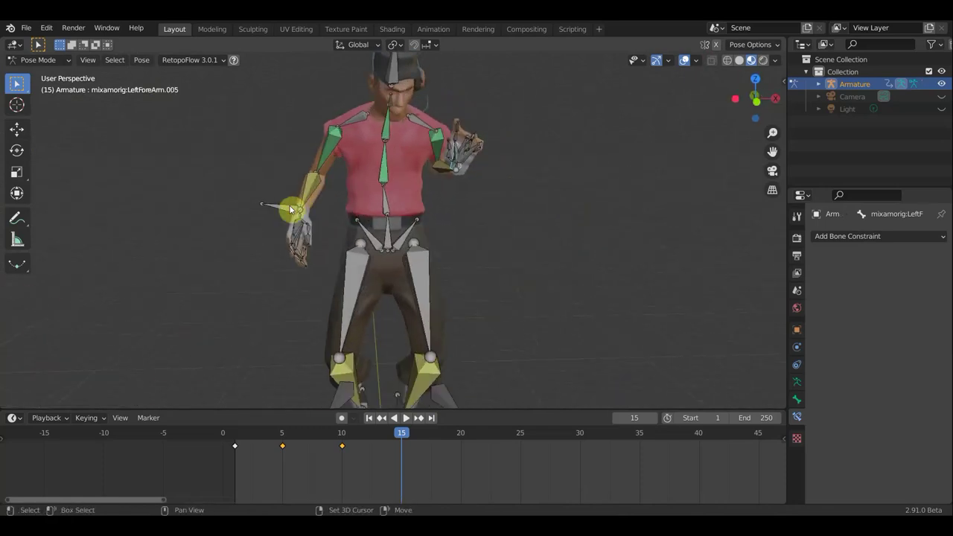
# - Lower the Hips bone in right side view to drop the character into a crouch
pyautogui.click(397, 241)
pyautogui.click(388, 237)
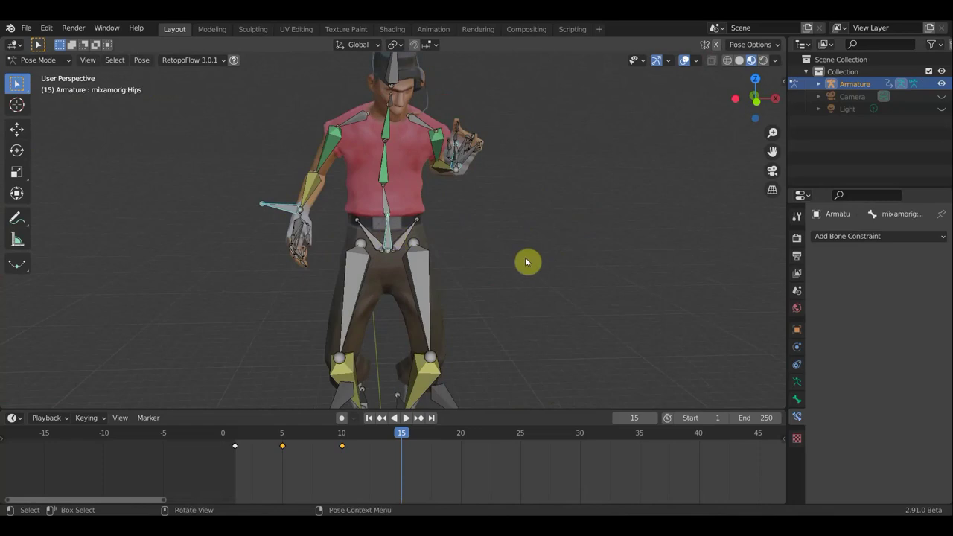
pyautogui.press('KP_3')
pyautogui.scroll(-2, 423, 257)
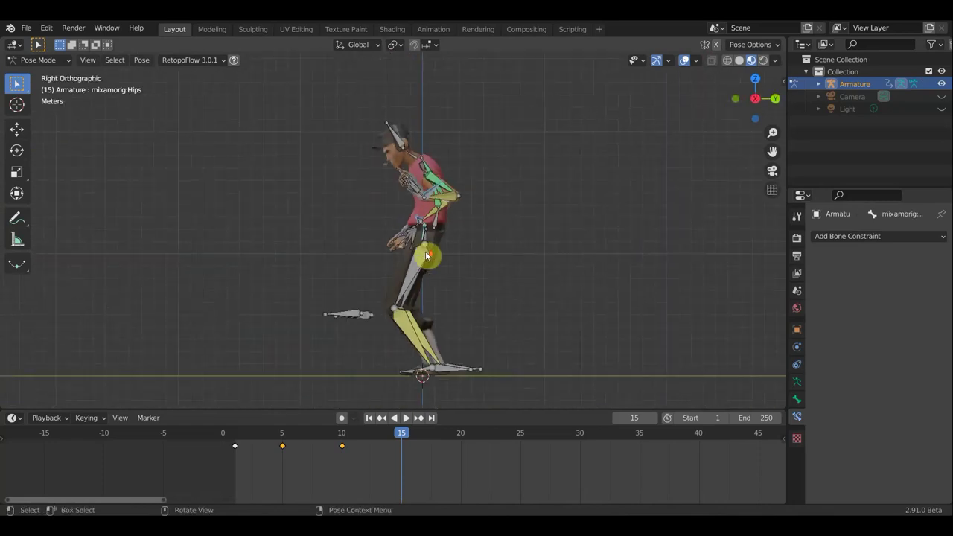
pyautogui.press('g')
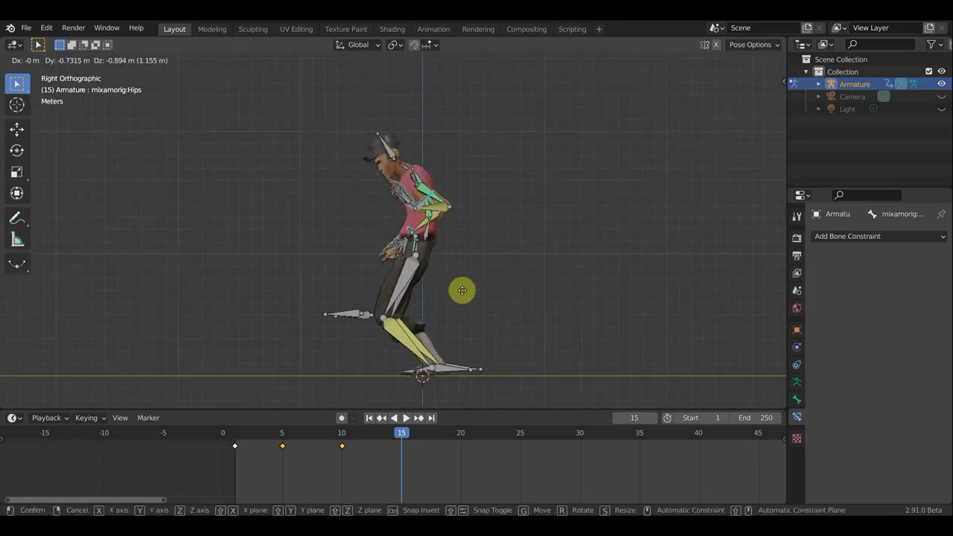
pyautogui.click(476, 317)
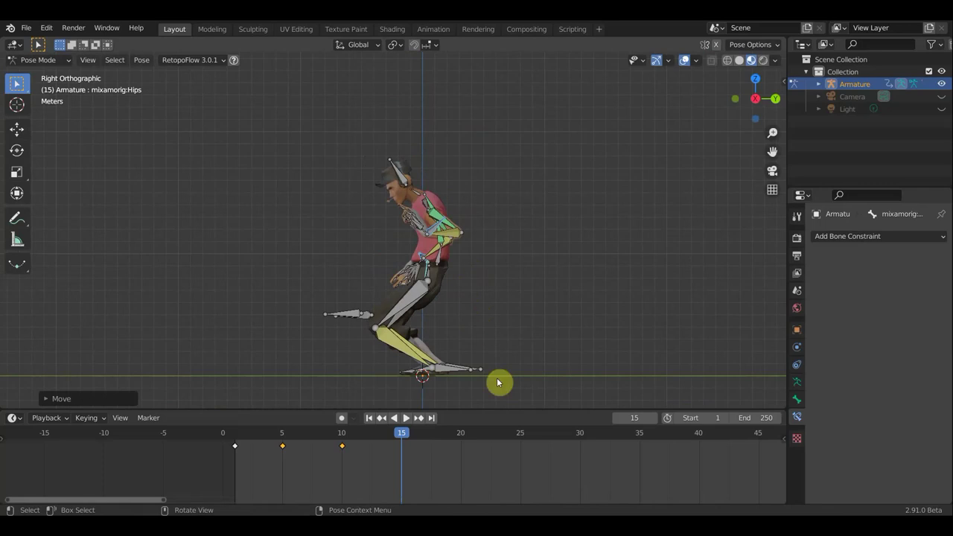
pyautogui.moveTo(500, 382); pyautogui.dragTo(412, 265, button='middle')
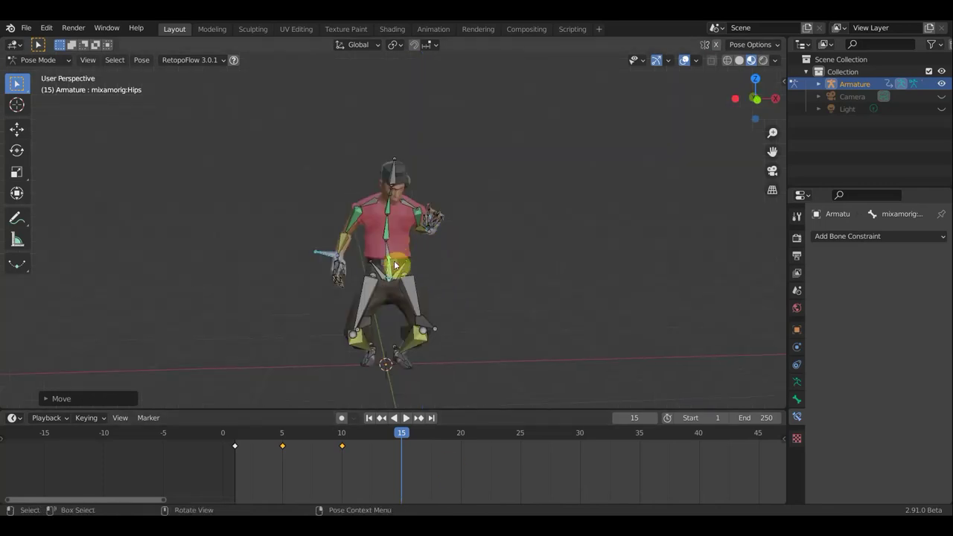
# - Rotate the Spine bone to start bending the torso forward
pyautogui.click(341, 266)
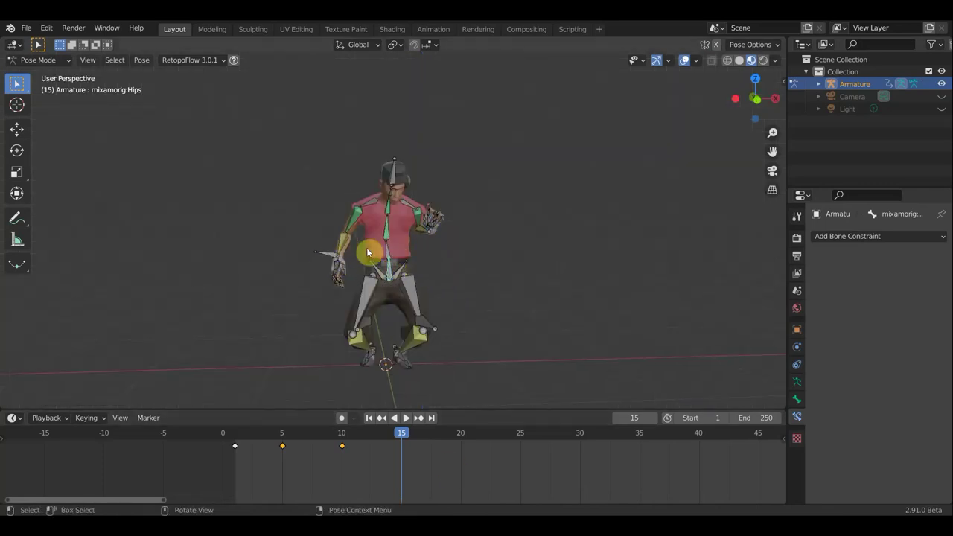
pyautogui.click(333, 258)
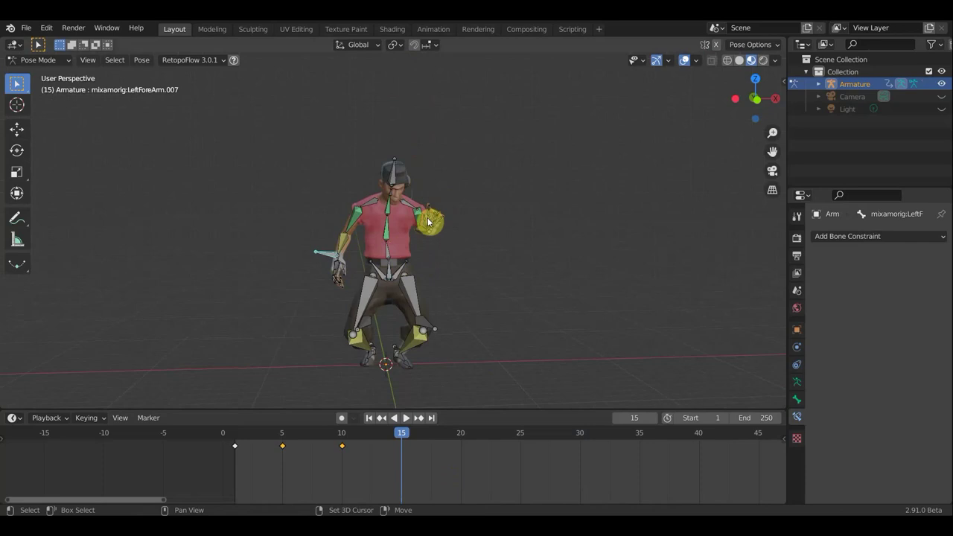
pyautogui.moveTo(464, 223)
pyautogui.mouseDown(button='middle')
pyautogui.moveTo(296, 238)
pyautogui.moveTo(515, 226)
pyautogui.moveTo(484, 238)
pyautogui.mouseUp(button='middle')
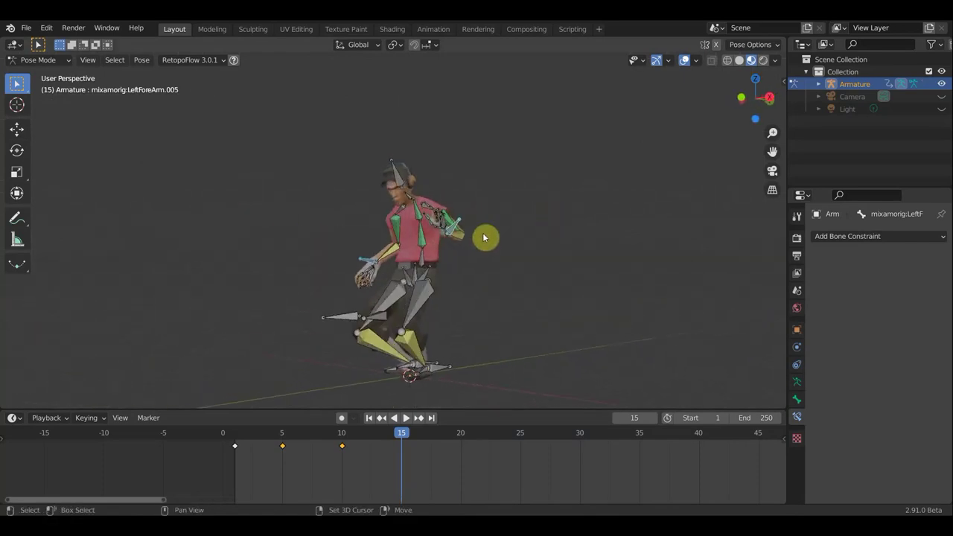
pyautogui.click(424, 257)
pyautogui.moveTo(521, 264); pyautogui.dragTo(443, 264, button='middle')
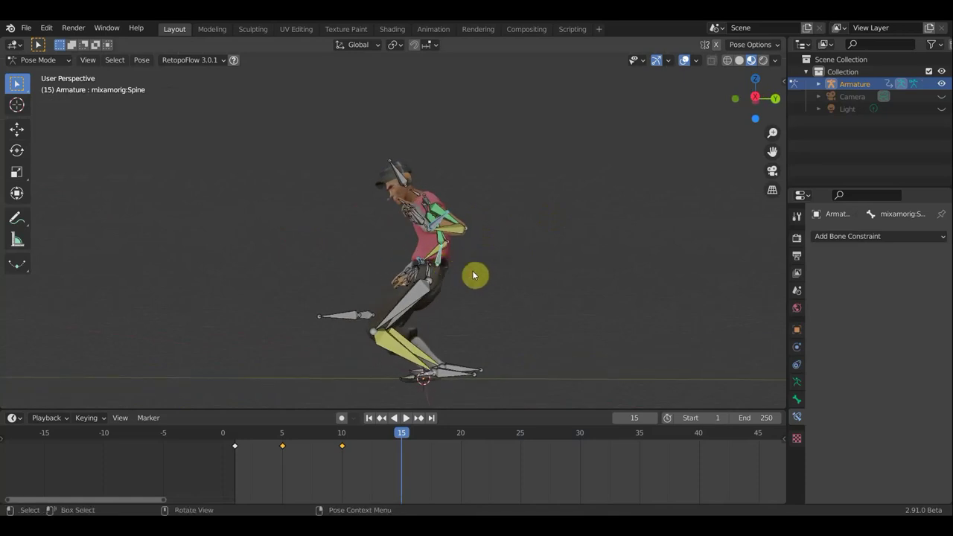
pyautogui.press('r')
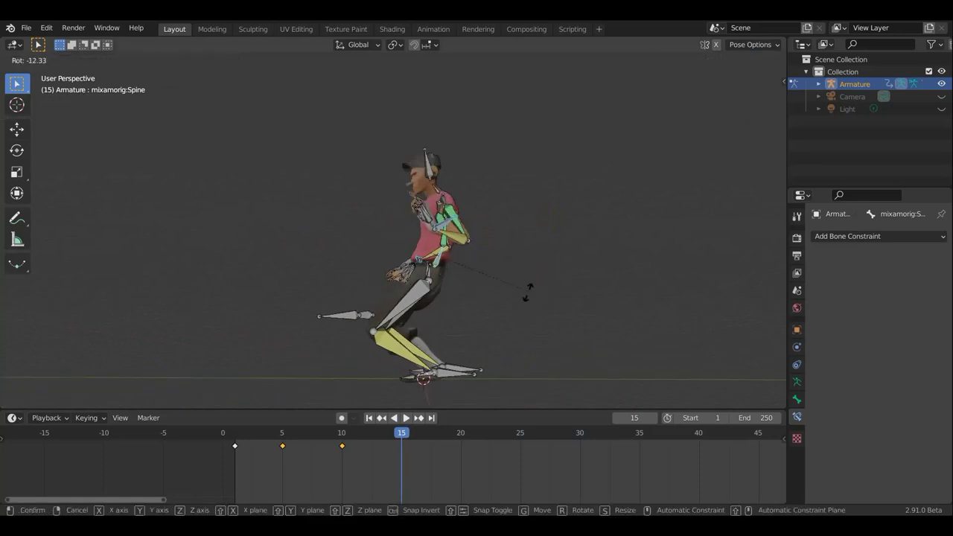
pyautogui.click(480, 297)
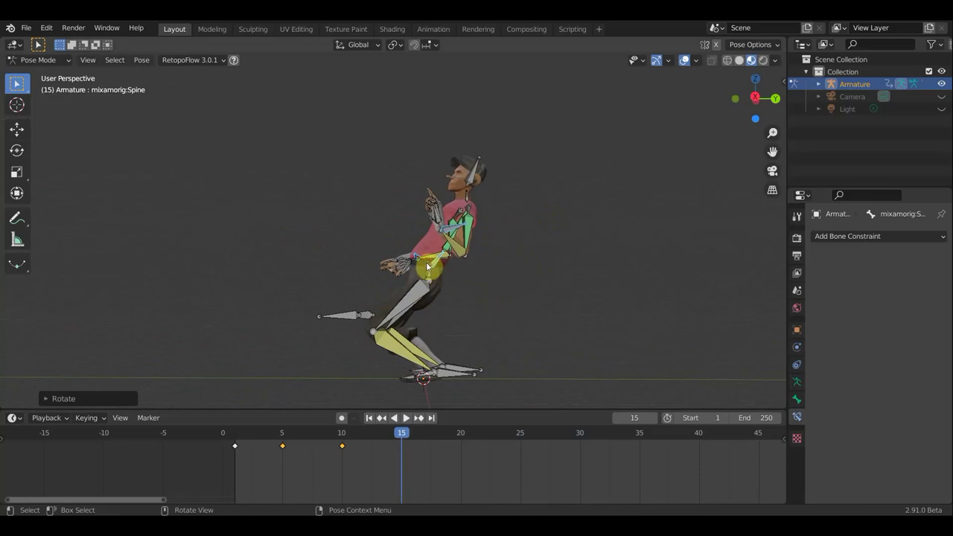
# - Tilt the upper body forward from the right side view
pyautogui.click(434, 267)
pyautogui.moveTo(434, 267)
pyautogui.mouseDown(button='middle')
pyautogui.moveTo(579, 304)
pyautogui.moveTo(403, 265)
pyautogui.mouseUp(button='middle')
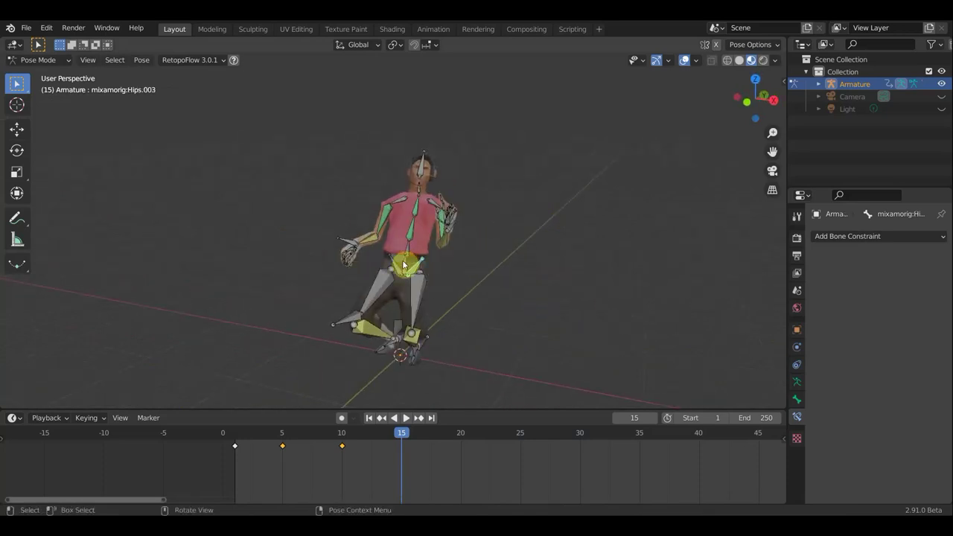
pyautogui.keyDown('shift'); pyautogui.click(344, 243); pyautogui.keyUp('shift')
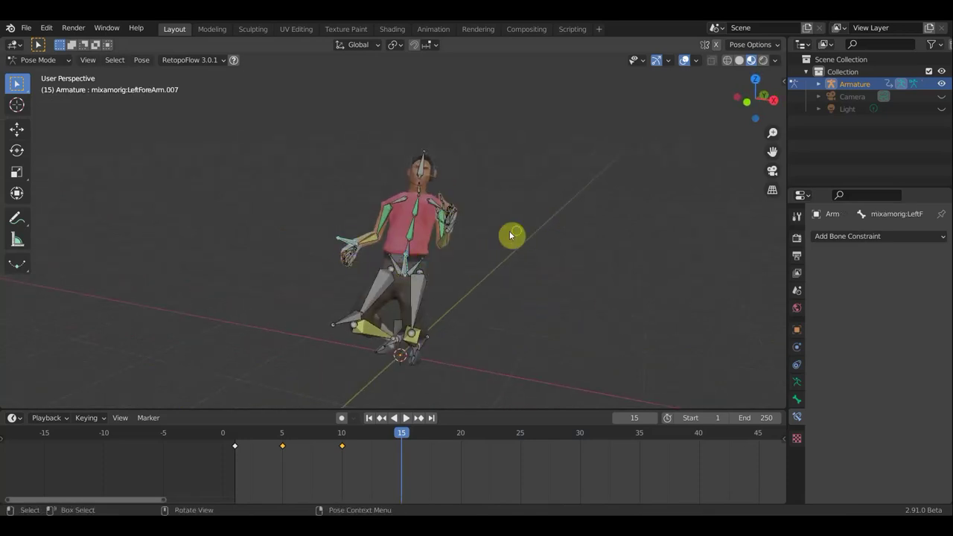
pyautogui.moveTo(511, 233)
pyautogui.mouseDown(button='middle')
pyautogui.moveTo(385, 219)
pyautogui.moveTo(433, 229)
pyautogui.mouseUp(button='middle')
pyautogui.click(433, 228)
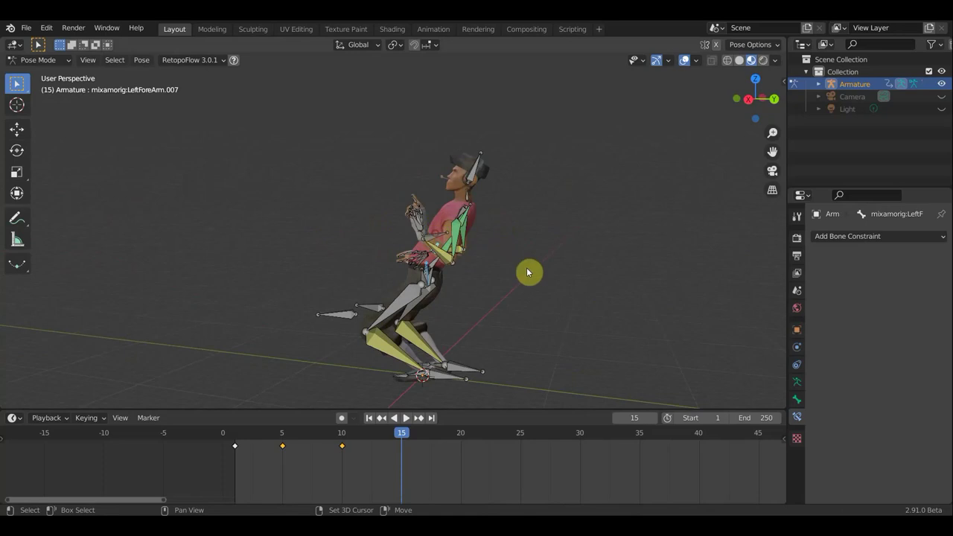
pyautogui.press('KP_3')
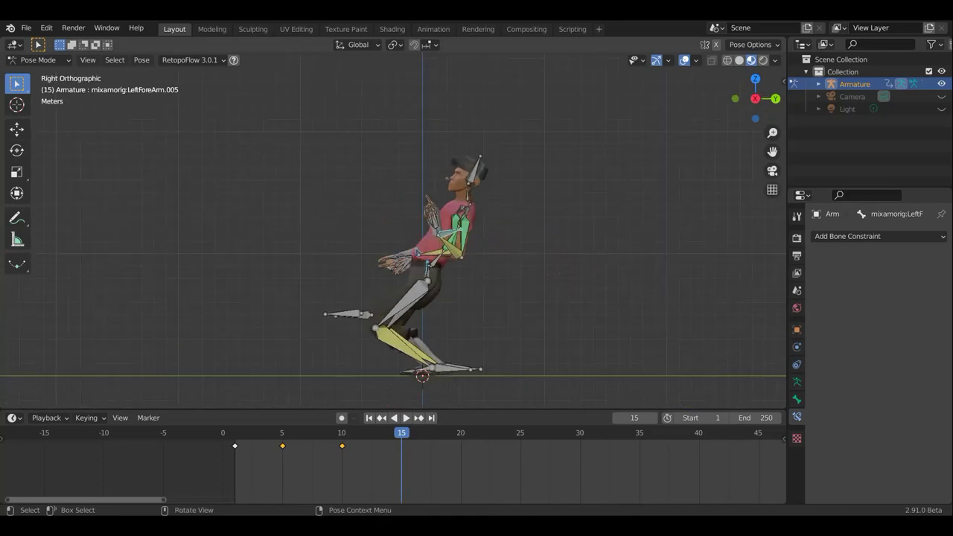
pyautogui.press('r')
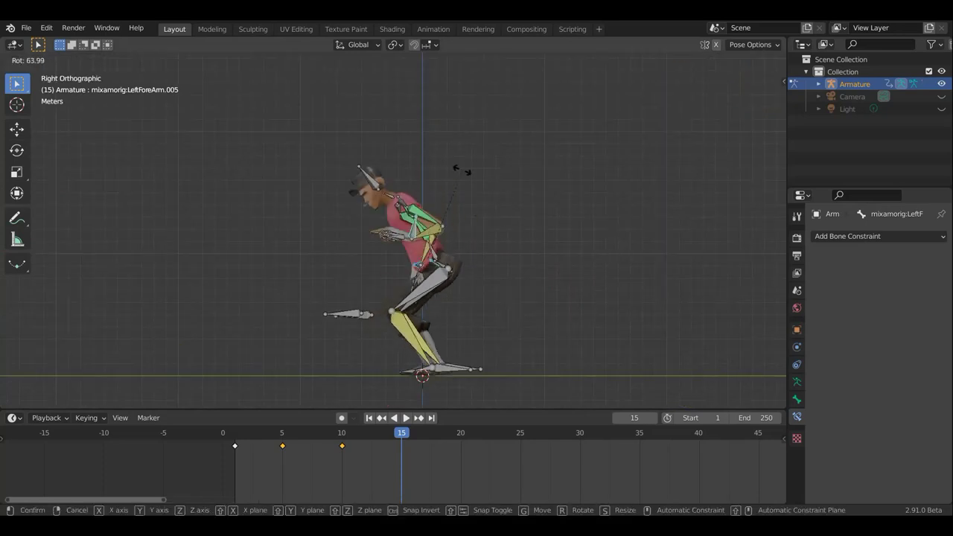
pyautogui.click(462, 172)
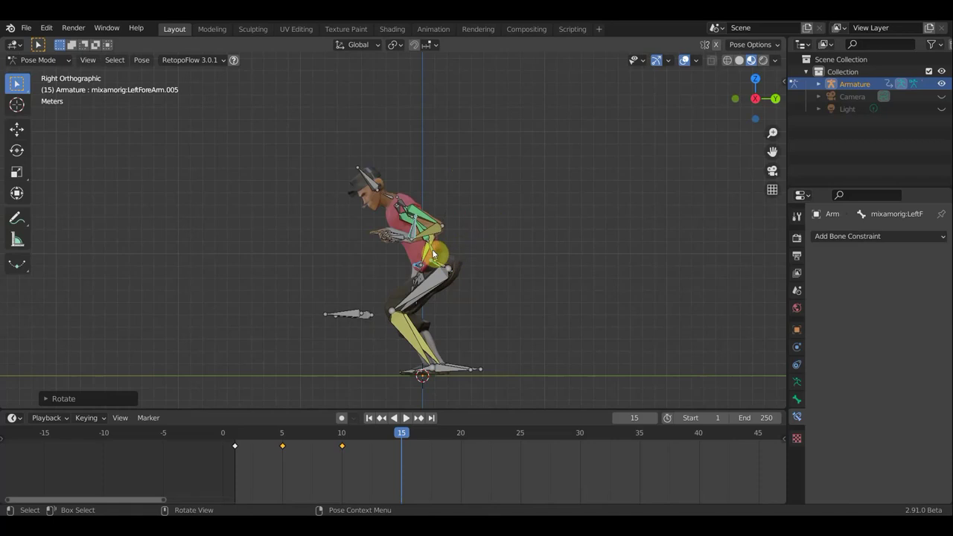
# - Rotate the Spine and Hips bones to deepen the forward hunch
pyautogui.click(485, 247)
pyautogui.press('r')
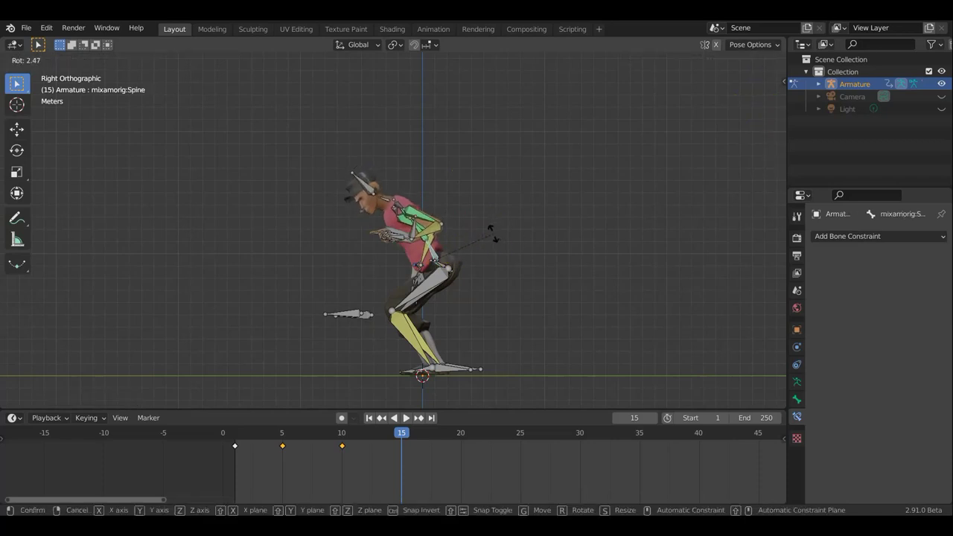
pyautogui.click(496, 238)
pyautogui.moveTo(496, 241)
pyautogui.mouseDown(button='middle')
pyautogui.moveTo(420, 269)
pyautogui.moveTo(304, 268)
pyautogui.moveTo(204, 251)
pyautogui.mouseUp(button='middle')
pyautogui.moveTo(290, 264)
pyautogui.mouseDown(button='middle')
pyautogui.moveTo(413, 289)
pyautogui.moveTo(359, 274)
pyautogui.mouseUp(button='middle')
pyautogui.click(355, 272)
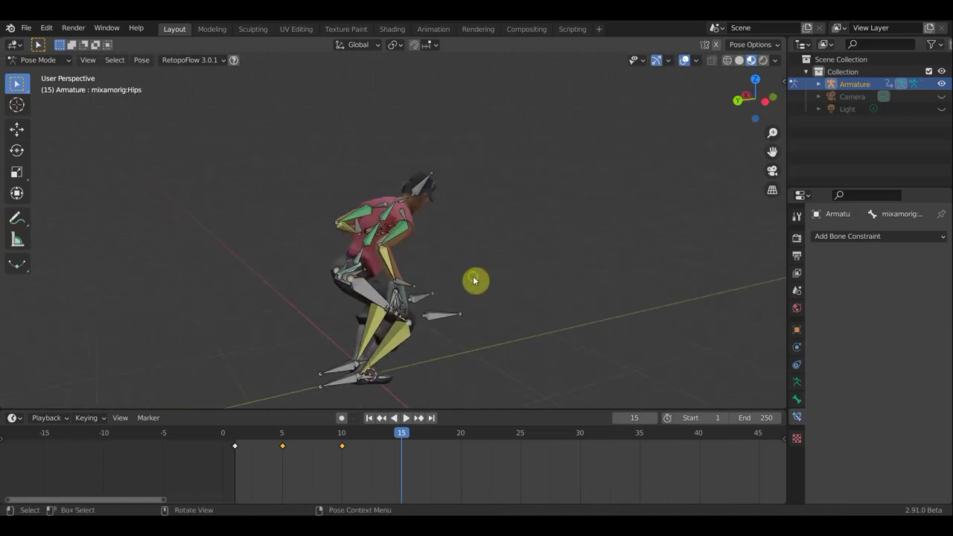
pyautogui.moveTo(476, 279); pyautogui.dragTo(443, 270, button='middle')
pyautogui.press('r')
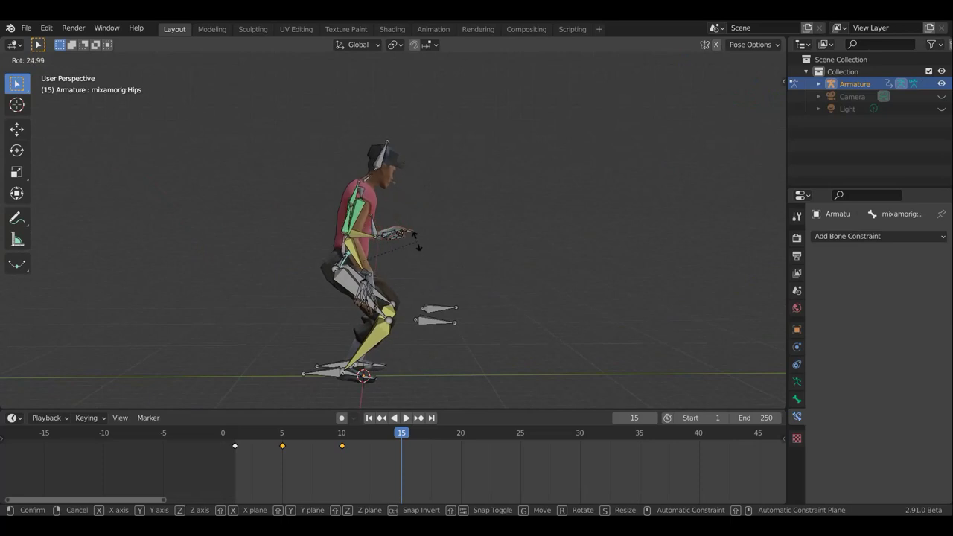
pyautogui.click(400, 248)
# - Bend the spine further forward and tip the Head bone down
pyautogui.moveTo(400, 249)
pyautogui.mouseDown(button='middle')
pyautogui.moveTo(485, 289)
pyautogui.moveTo(638, 268)
pyautogui.mouseUp(button='middle')
pyautogui.moveTo(441, 259)
pyautogui.mouseDown(button='middle')
pyautogui.moveTo(463, 261)
pyautogui.moveTo(471, 250)
pyautogui.moveTo(453, 240)
pyautogui.mouseUp(button='middle')
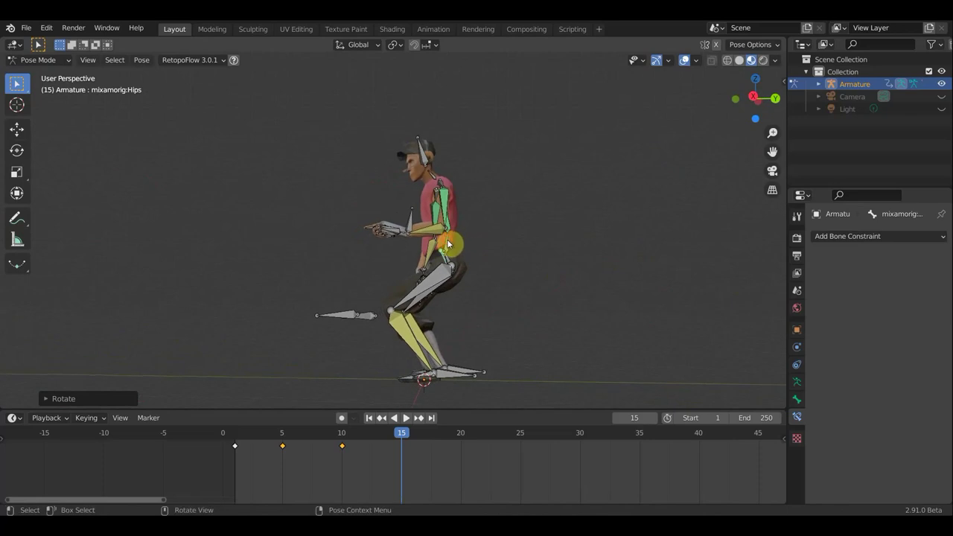
pyautogui.click(506, 245)
pyautogui.press('r')
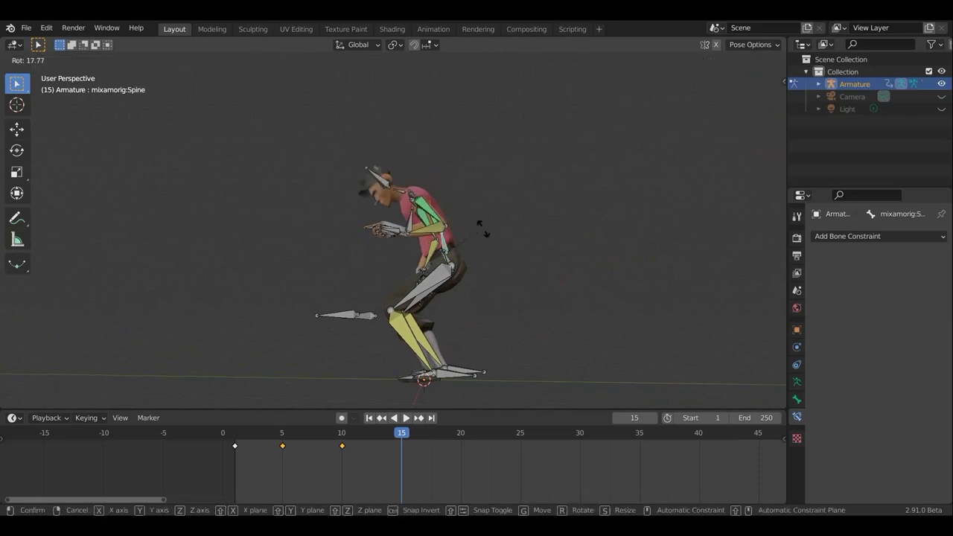
pyautogui.click(479, 226)
pyautogui.click(376, 192)
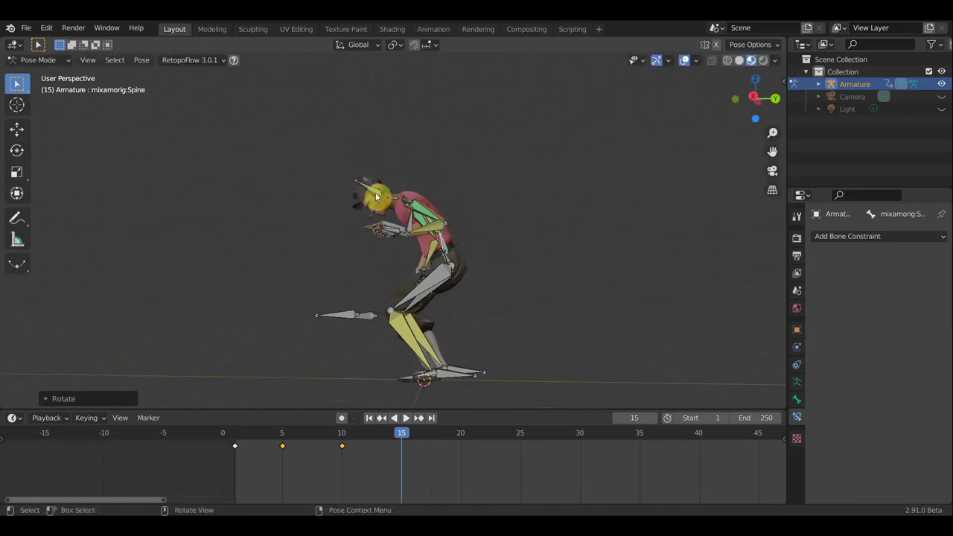
pyautogui.press('r')
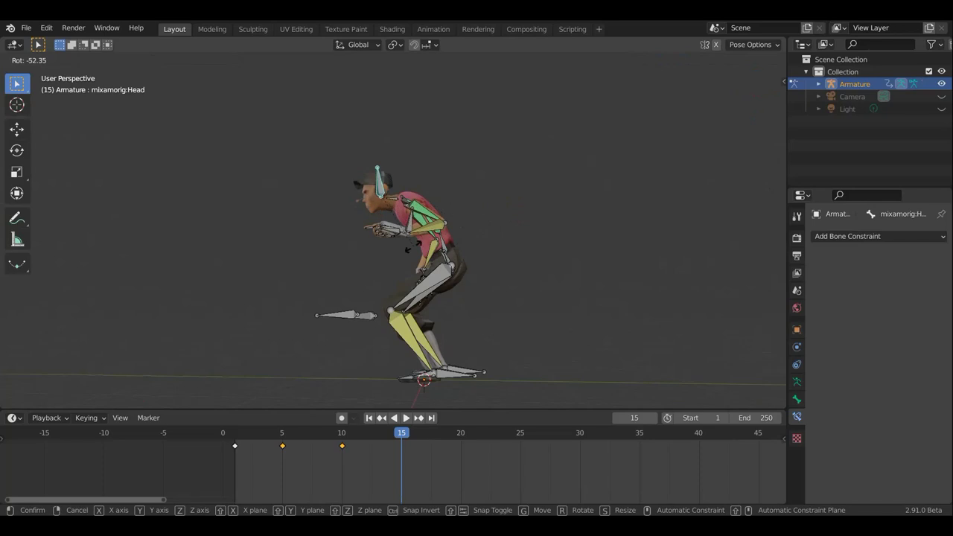
pyautogui.click(413, 251)
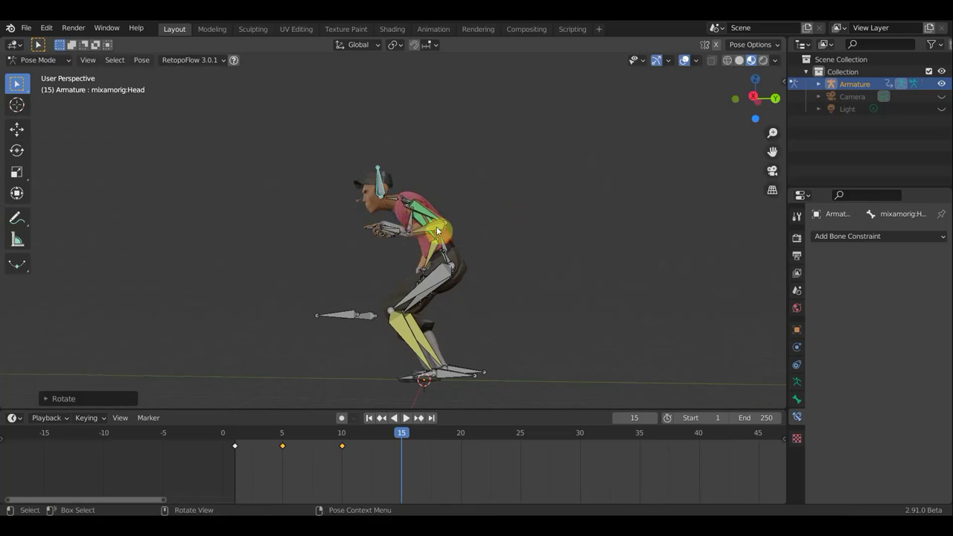
pyautogui.click(438, 231)
# - Move the left forearm and rotate the left upper arm to lift the hand beside the face
pyautogui.press('g')
pyautogui.click(487, 217)
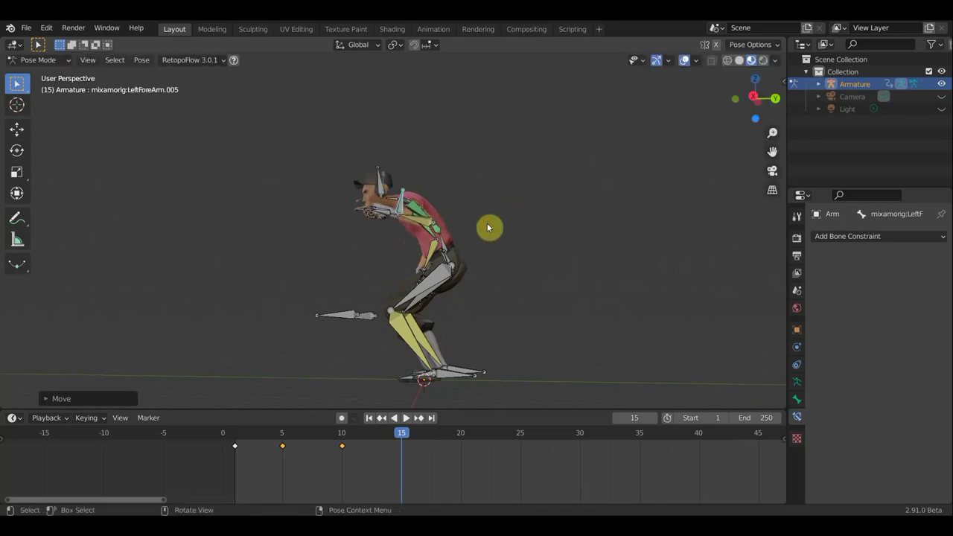
pyautogui.moveTo(358, 260)
pyautogui.mouseDown(button='middle')
pyautogui.moveTo(312, 266)
pyautogui.moveTo(344, 234)
pyautogui.mouseUp(button='middle')
pyautogui.click(344, 234)
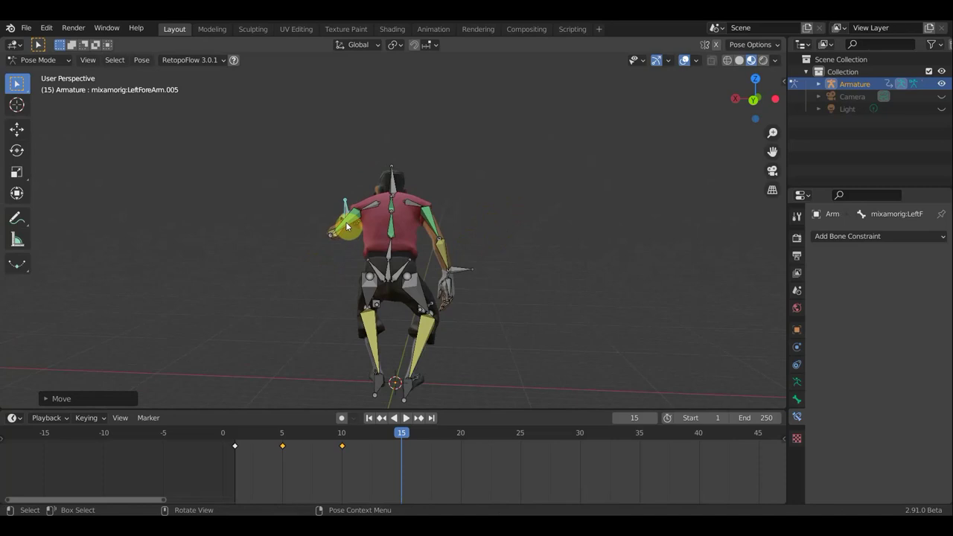
pyautogui.press('r')
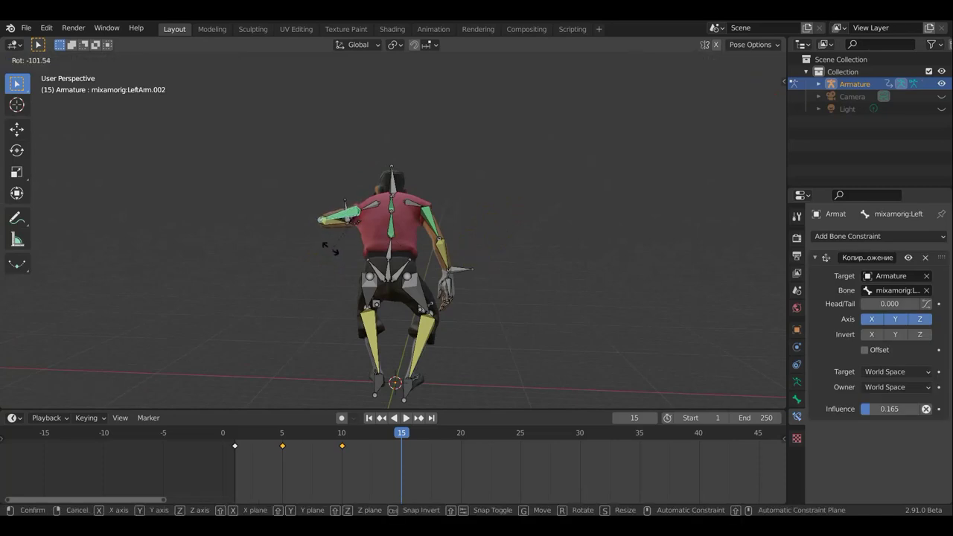
pyautogui.click(311, 237)
# - Rotate the LeftShoulder.002 bone and bend the Spine further forward
pyautogui.click(461, 219)
pyautogui.press('r')
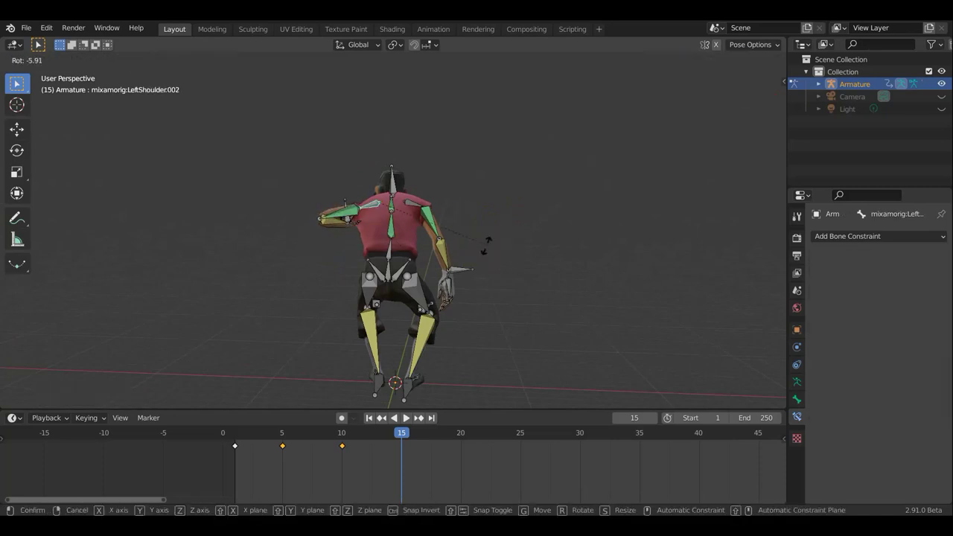
pyautogui.click(453, 245)
pyautogui.moveTo(453, 246); pyautogui.dragTo(440, 231, button='middle')
pyautogui.click(431, 216)
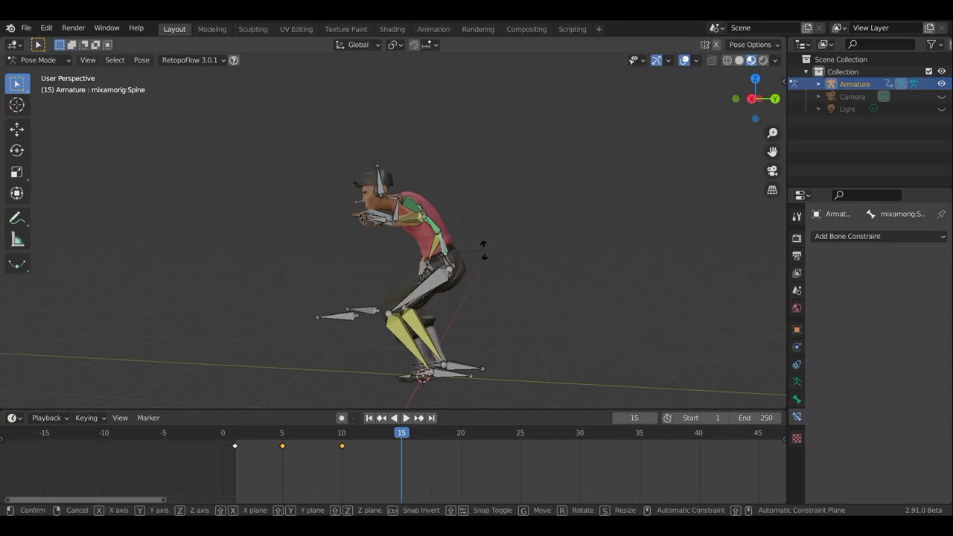
pyautogui.press('r')
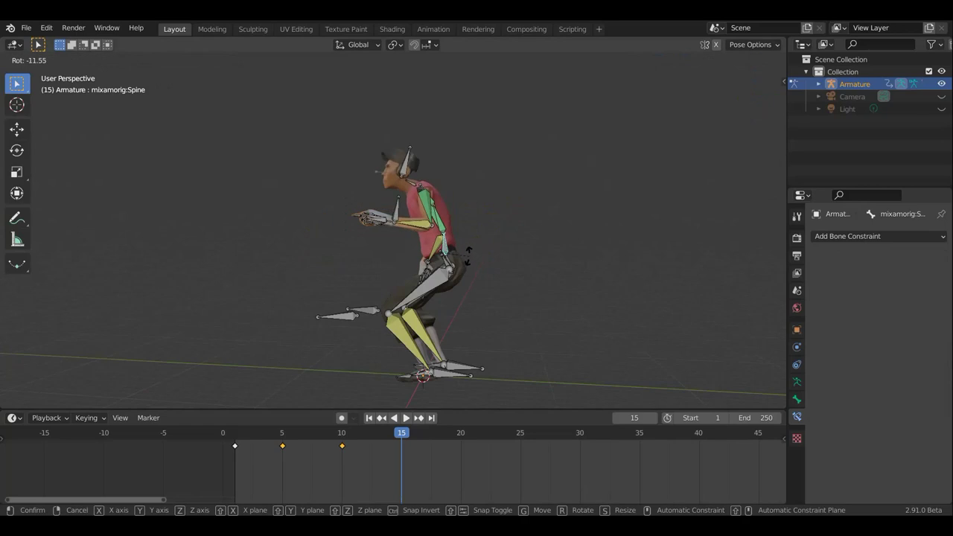
pyautogui.click(469, 255)
pyautogui.press('r')
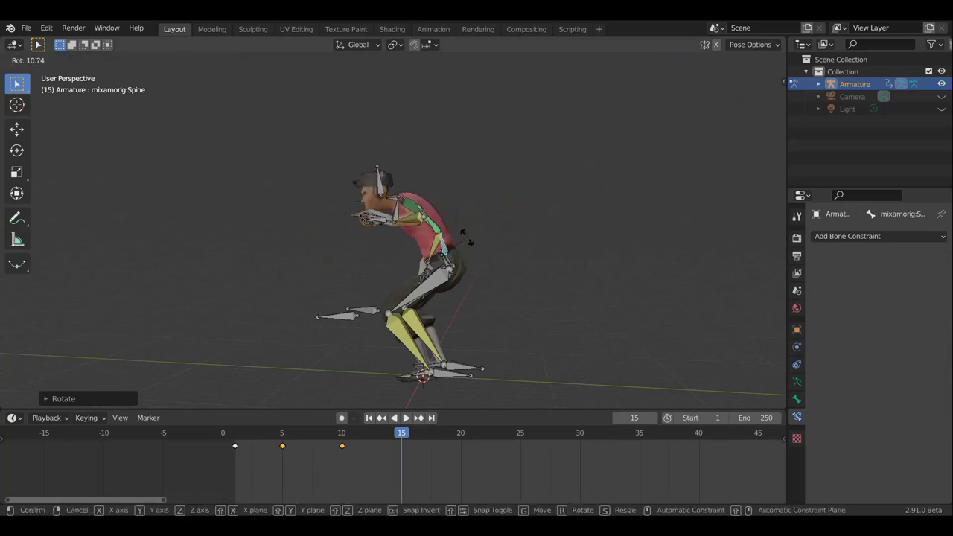
pyautogui.click(469, 239)
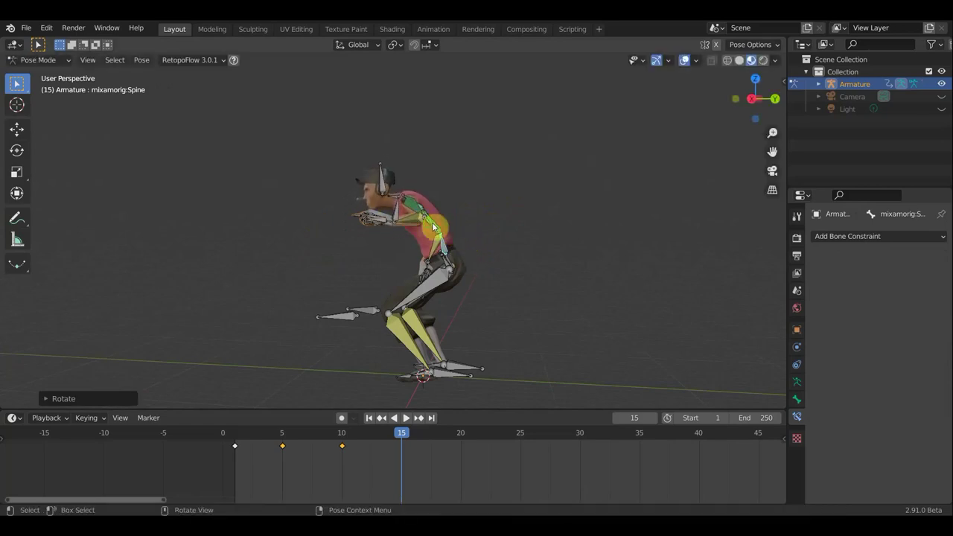
# - Rotate the LeftForeArm.005 bone and move the arm lower in front of the body
pyautogui.click(432, 222)
pyautogui.moveTo(432, 222); pyautogui.dragTo(482, 224, button='middle')
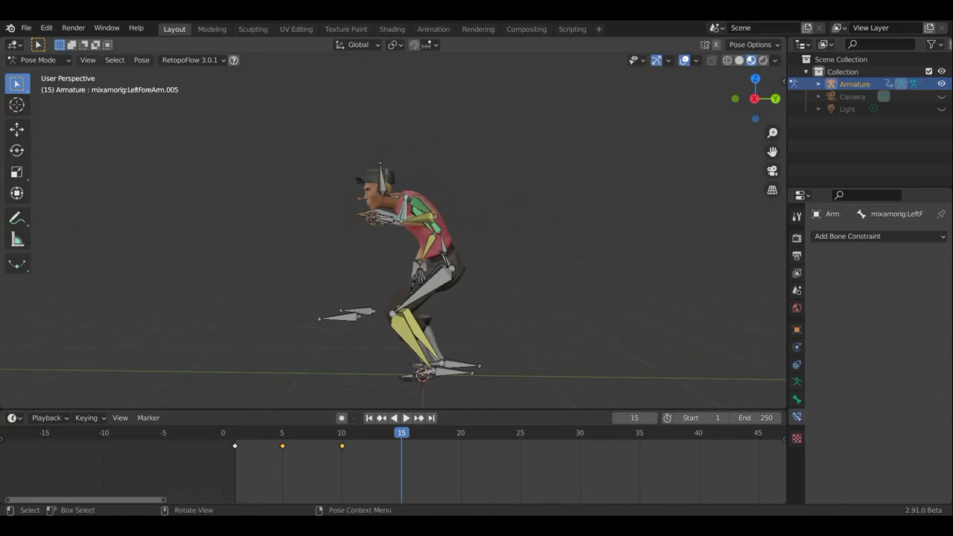
pyautogui.press('r')
pyautogui.click(432, 171)
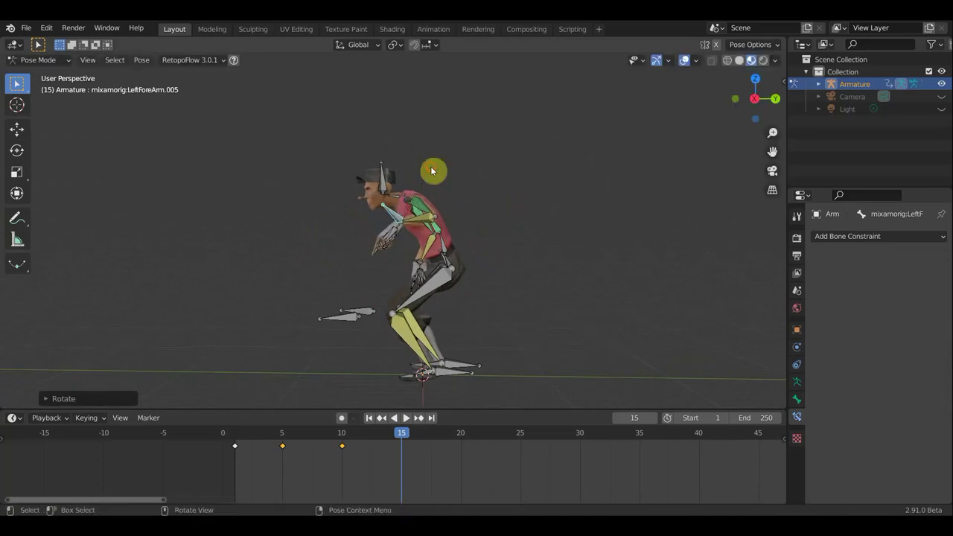
pyautogui.press('g')
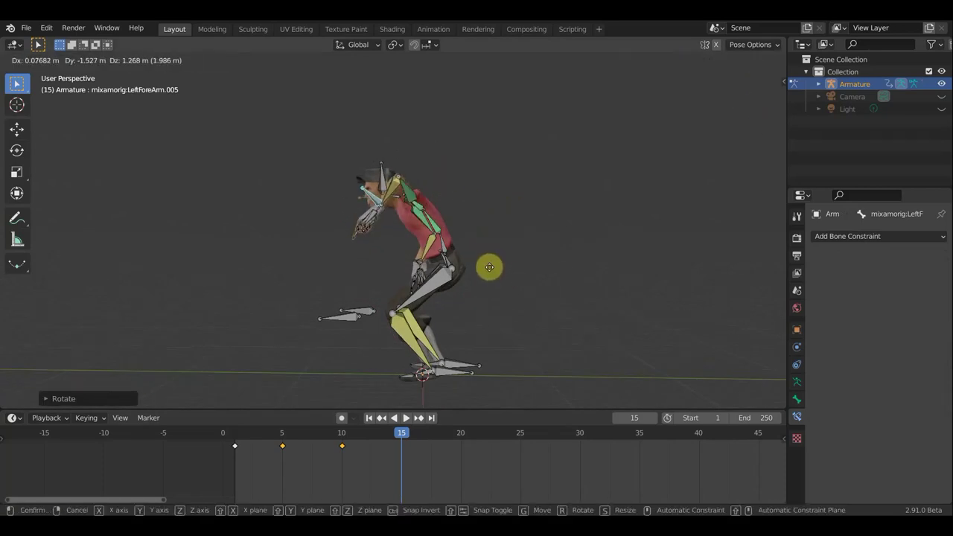
pyautogui.click(489, 266)
# - From the front view, shift the Hips bone into a new crouch position
pyautogui.moveTo(472, 191)
pyautogui.mouseDown(button='middle')
pyautogui.moveTo(383, 223)
pyautogui.moveTo(341, 224)
pyautogui.mouseUp(button='middle')
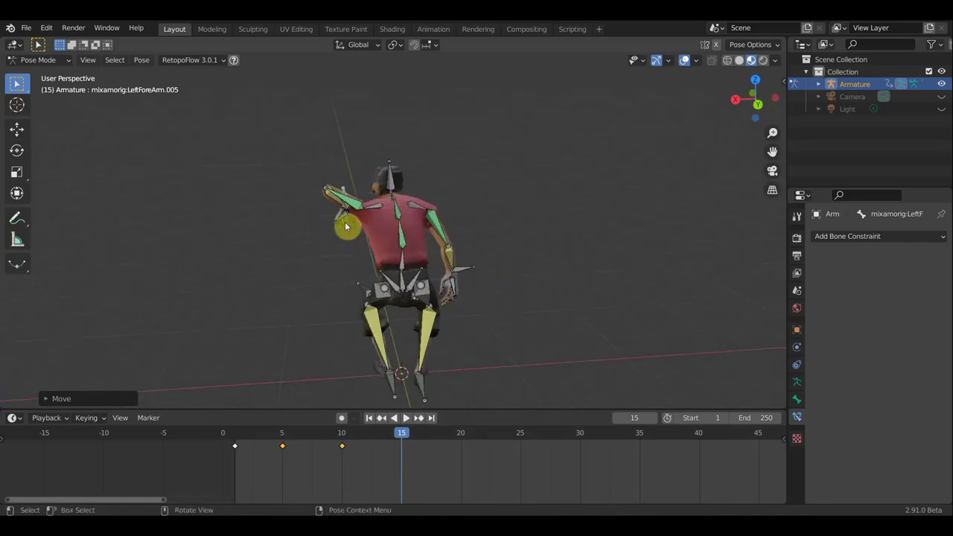
pyautogui.press('r')
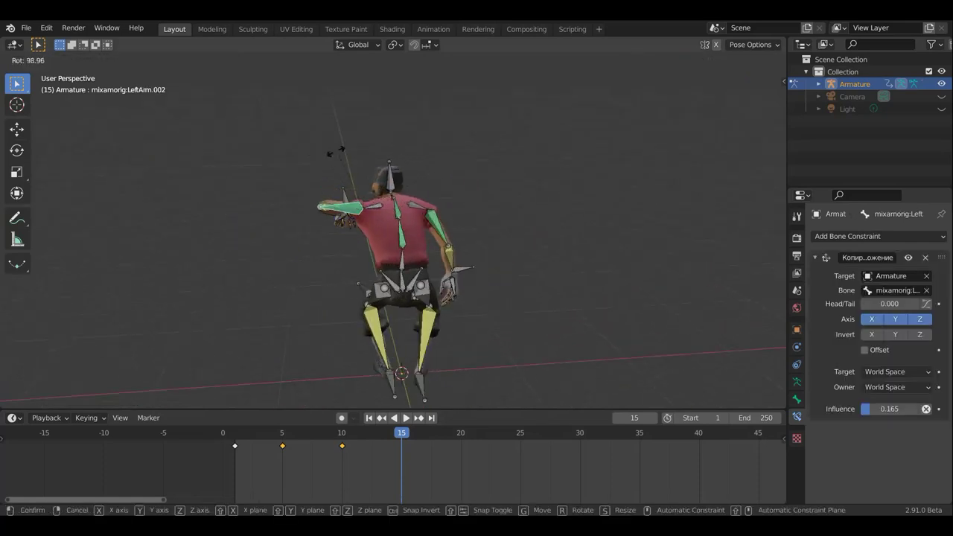
pyautogui.rightClick(275, 153)
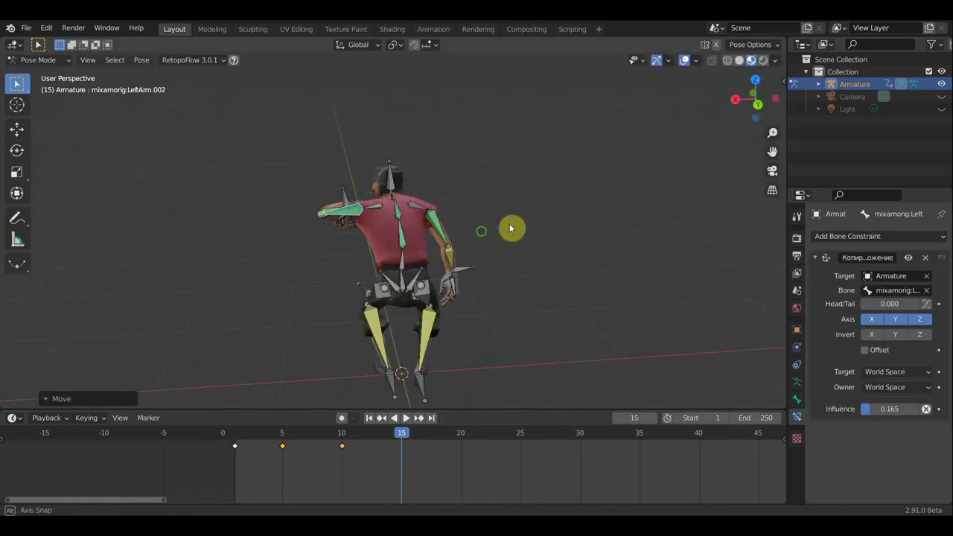
pyautogui.moveTo(511, 228)
pyautogui.mouseDown(button='middle')
pyautogui.moveTo(571, 200)
pyautogui.moveTo(546, 206)
pyautogui.mouseUp(button='middle')
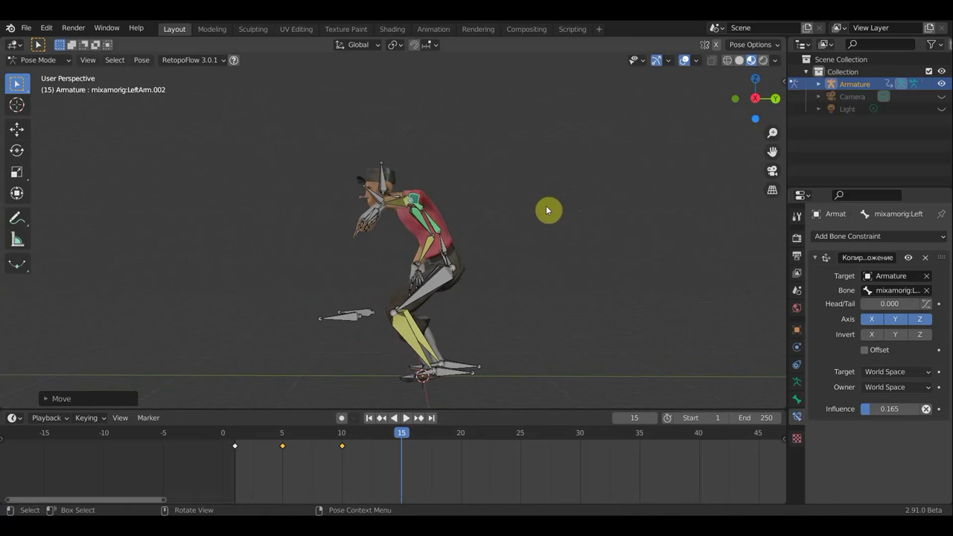
pyautogui.moveTo(473, 297)
pyautogui.mouseDown(button='middle')
pyautogui.moveTo(513, 302)
pyautogui.moveTo(608, 286)
pyautogui.moveTo(589, 289)
pyautogui.mouseUp(button='middle')
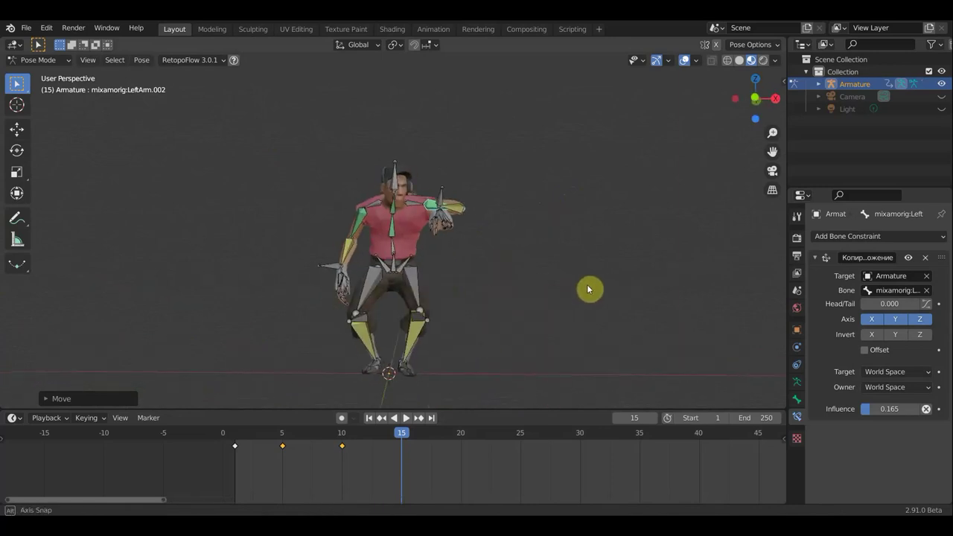
pyautogui.press('KP_1')
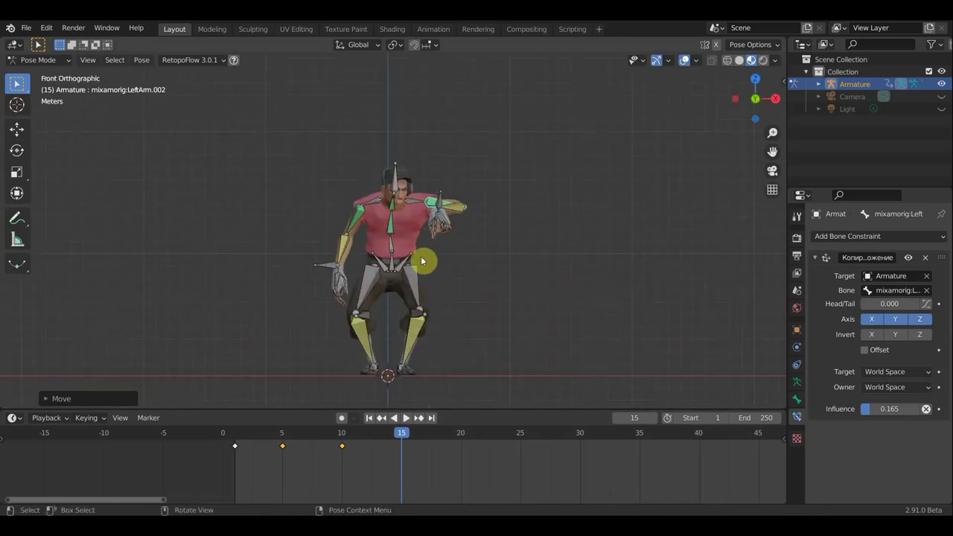
pyautogui.click(394, 264)
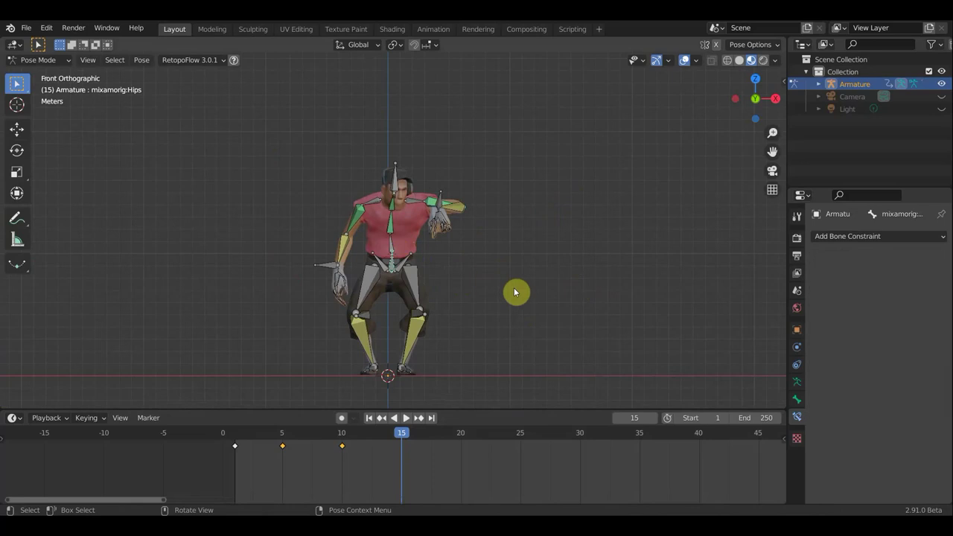
pyautogui.press('g')
pyautogui.click(507, 290)
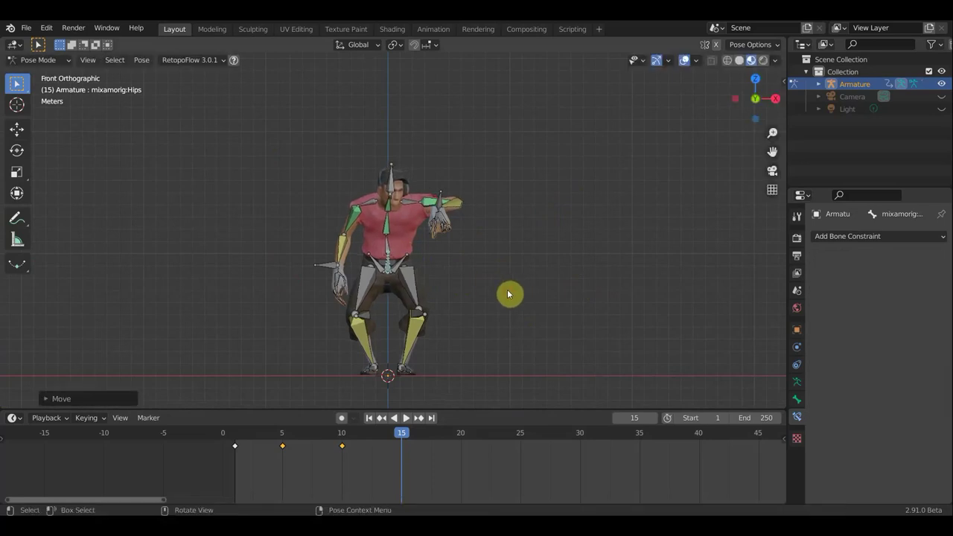
pyautogui.moveTo(553, 300); pyautogui.dragTo(430, 304, button='middle')
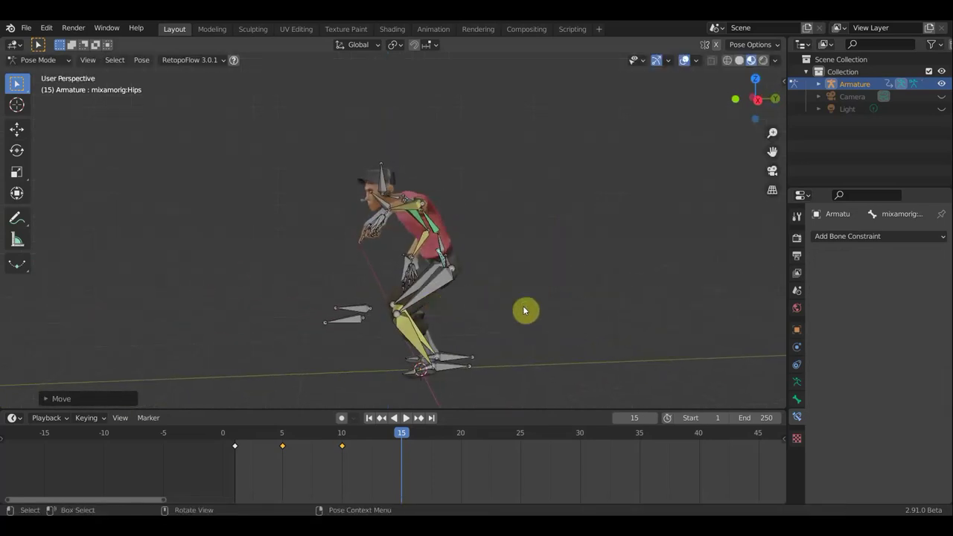
# - Key Location & Rotation on all bones at frame 15, hide overlays, and play toward frame 20
pyautogui.press('a')
pyautogui.press('i')
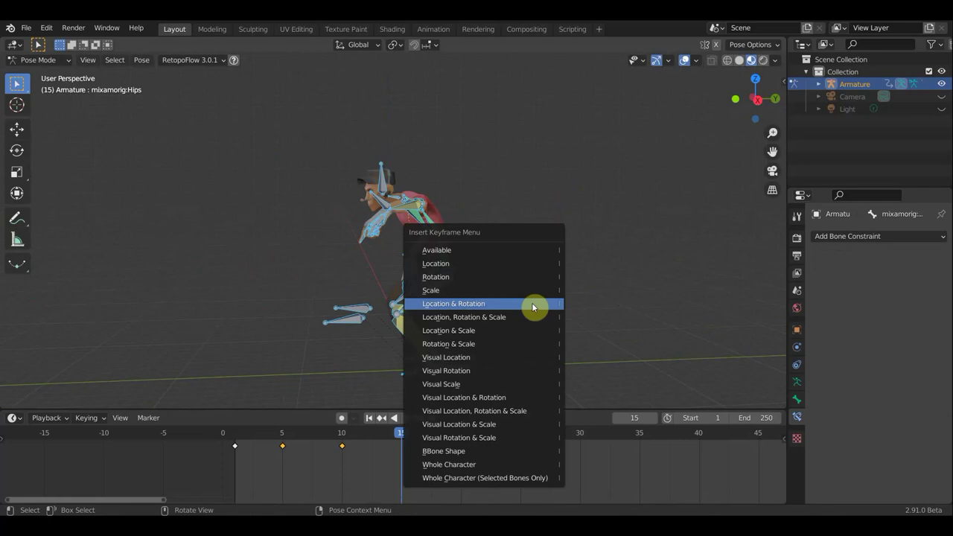
pyautogui.click(533, 304)
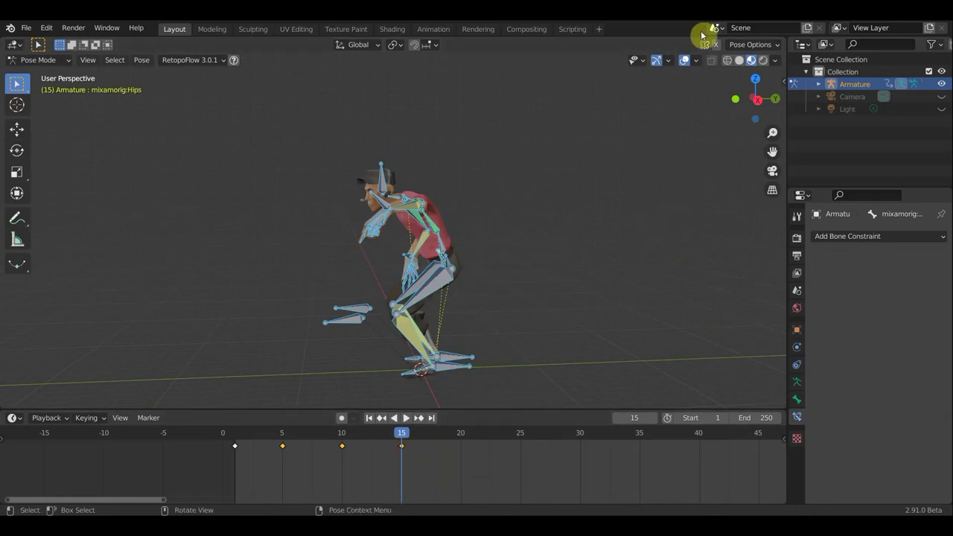
pyautogui.click(685, 61)
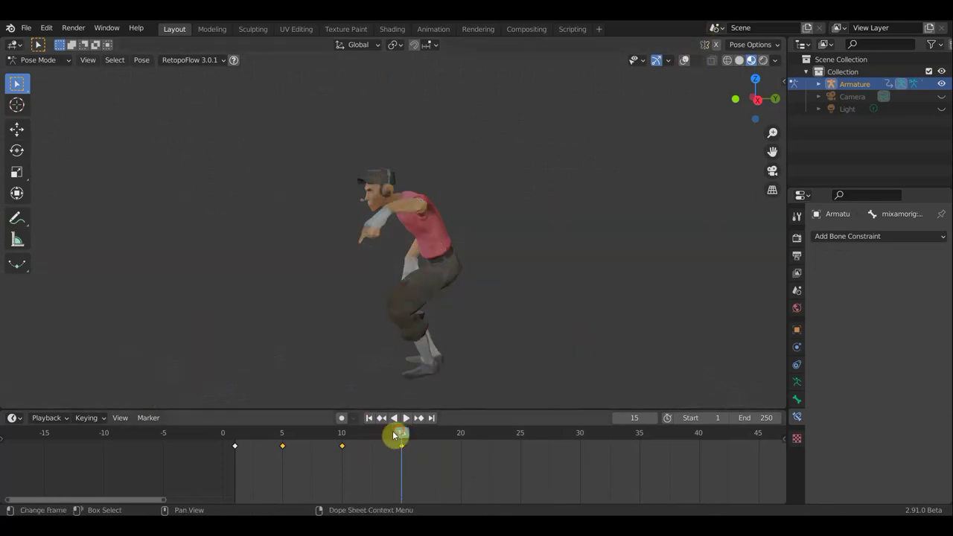
pyautogui.press('space')
pyautogui.moveTo(396, 437)
pyautogui.mouseDown()
pyautogui.moveTo(249, 433)
pyautogui.moveTo(466, 443)
pyautogui.mouseUp()
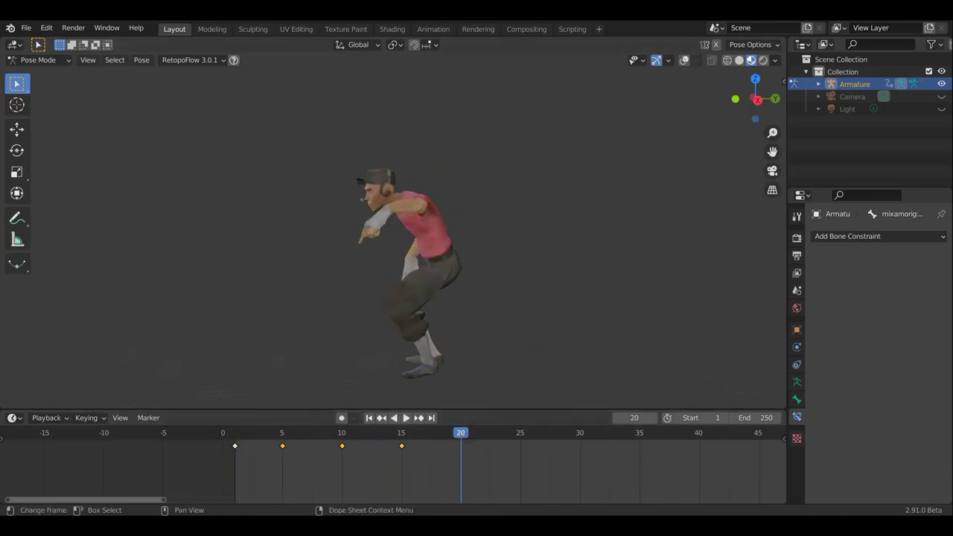
# - Show the bones and move LeftForeArm.005 forward and down in the right-side view
pyautogui.click(684, 60)
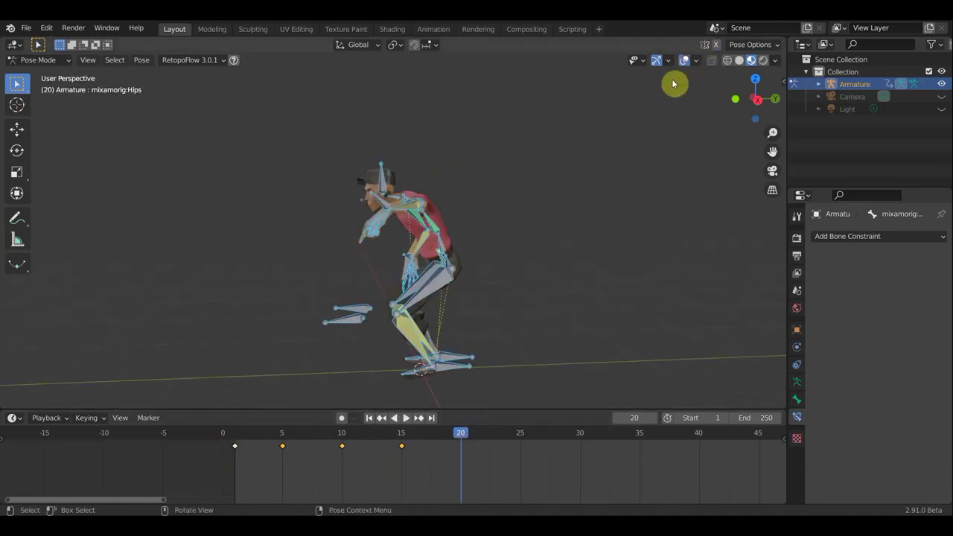
pyautogui.click(378, 206)
pyautogui.click(627, 324)
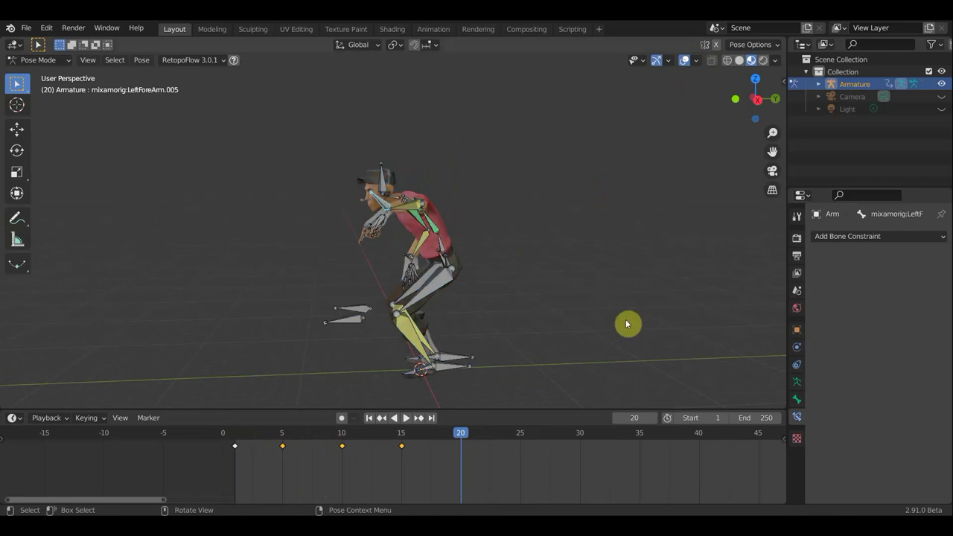
pyautogui.press('KP_3')
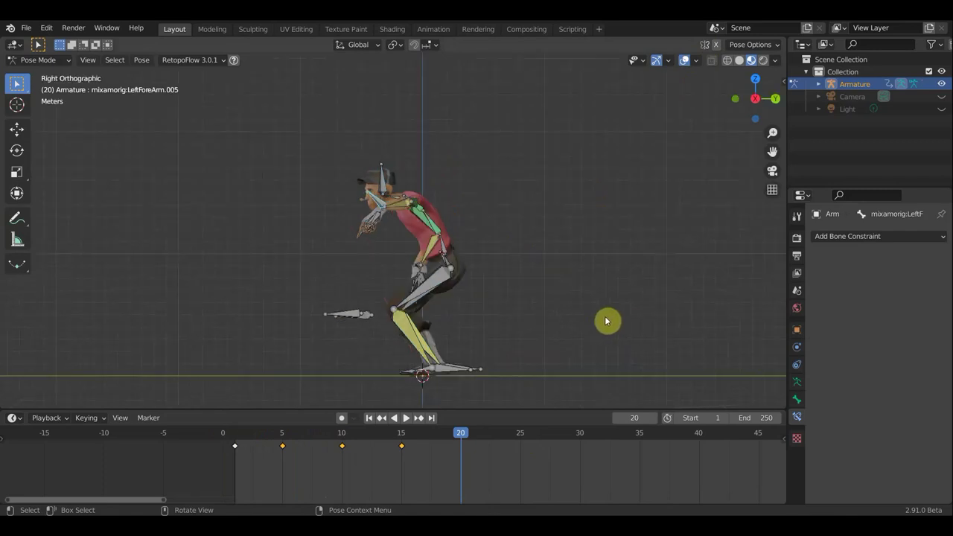
pyautogui.press('g')
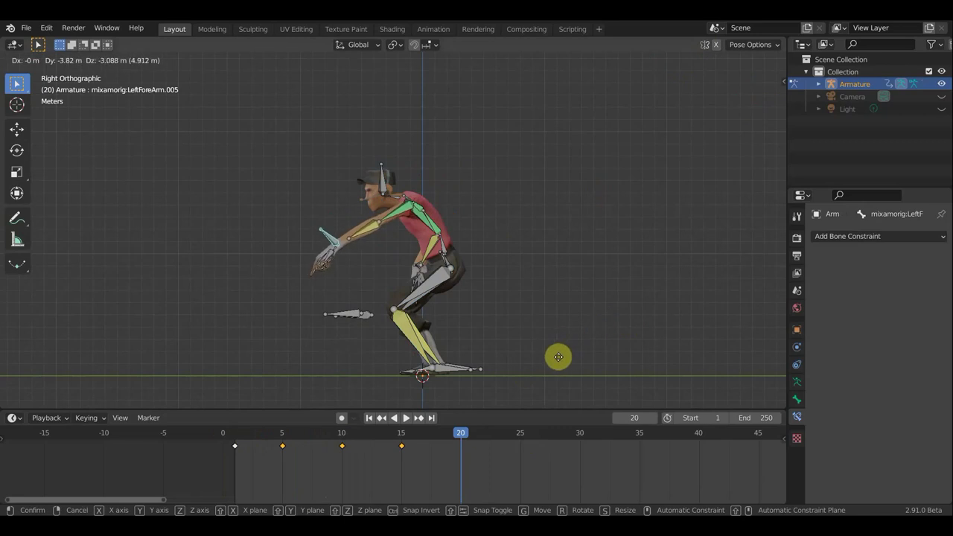
pyautogui.click(559, 357)
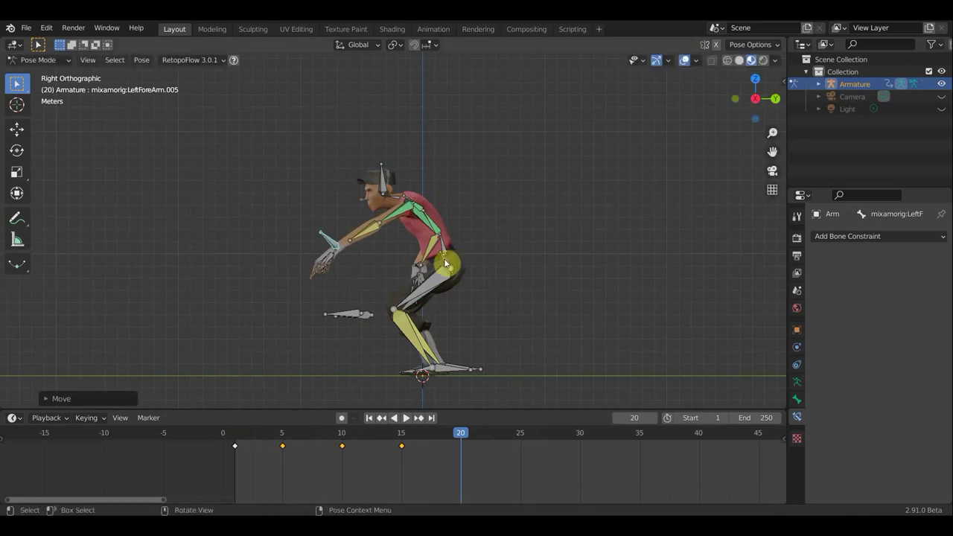
# - Move and rotate the LeftForeArm.007 bone to reposition the other arm
pyautogui.moveTo(425, 263)
pyautogui.mouseDown(button='middle')
pyautogui.moveTo(604, 285)
pyautogui.moveTo(323, 292)
pyautogui.moveTo(405, 291)
pyautogui.moveTo(351, 279)
pyautogui.mouseUp(button='middle')
pyautogui.click(348, 269)
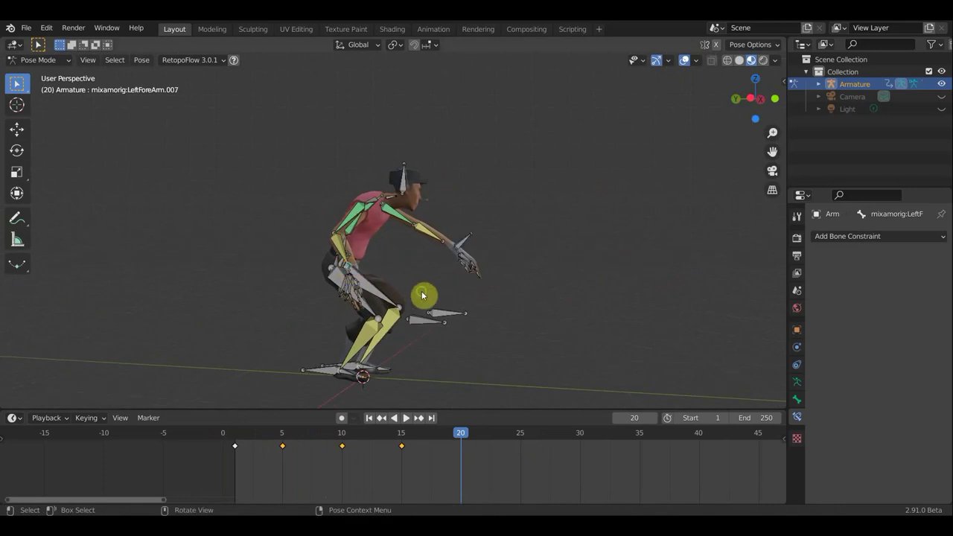
pyautogui.moveTo(426, 298); pyautogui.dragTo(460, 291, button='middle')
pyautogui.press('g')
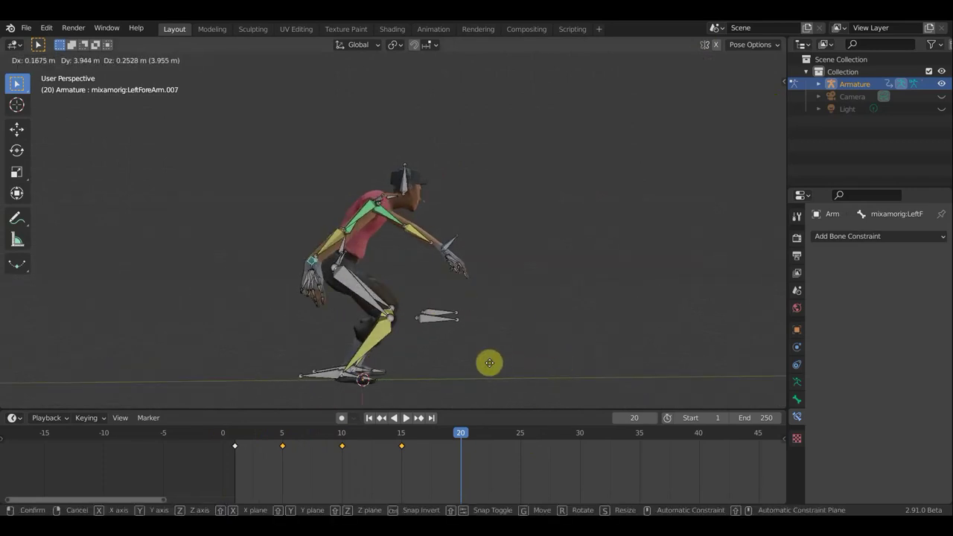
pyautogui.click(504, 343)
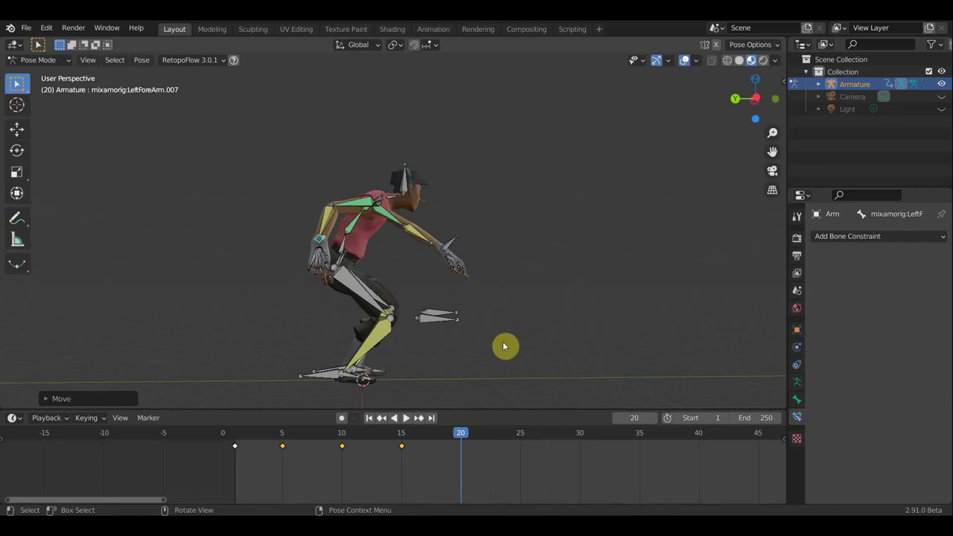
pyautogui.press('r')
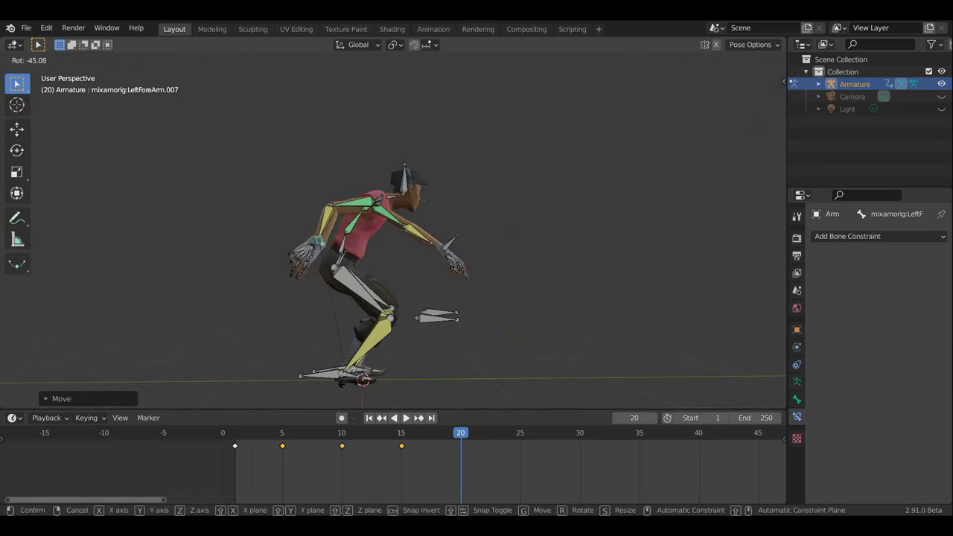
pyautogui.click(455, 383)
pyautogui.press('g')
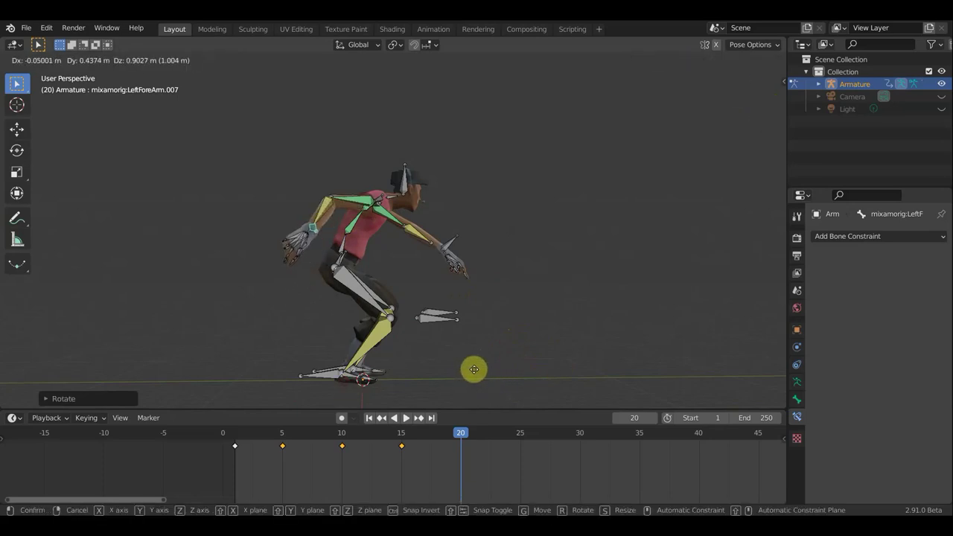
pyautogui.click(495, 368)
# - Move the left hand bone to bend the arm further
pyautogui.moveTo(532, 351)
pyautogui.mouseDown(button='middle')
pyautogui.moveTo(298, 351)
pyautogui.moveTo(525, 312)
pyautogui.moveTo(504, 313)
pyautogui.mouseUp(button='middle')
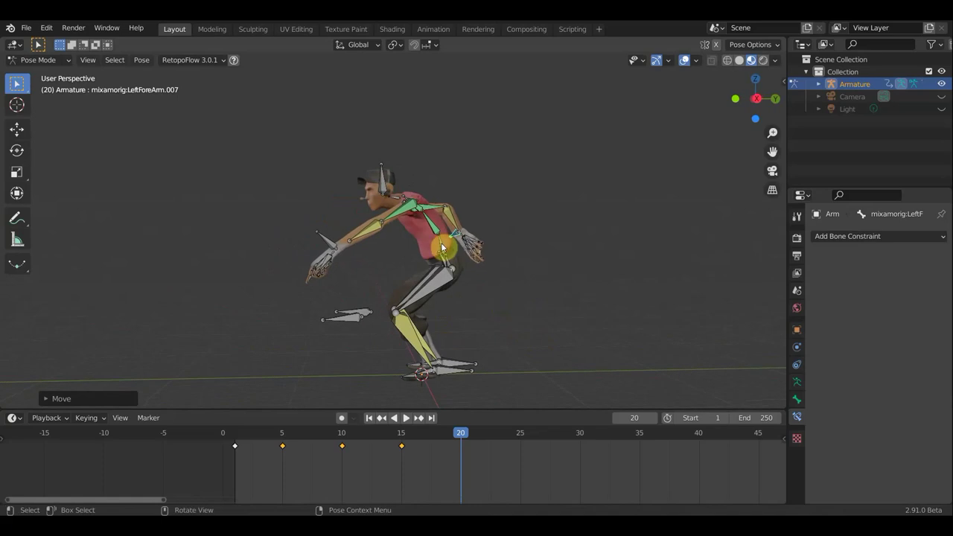
pyautogui.click(325, 242)
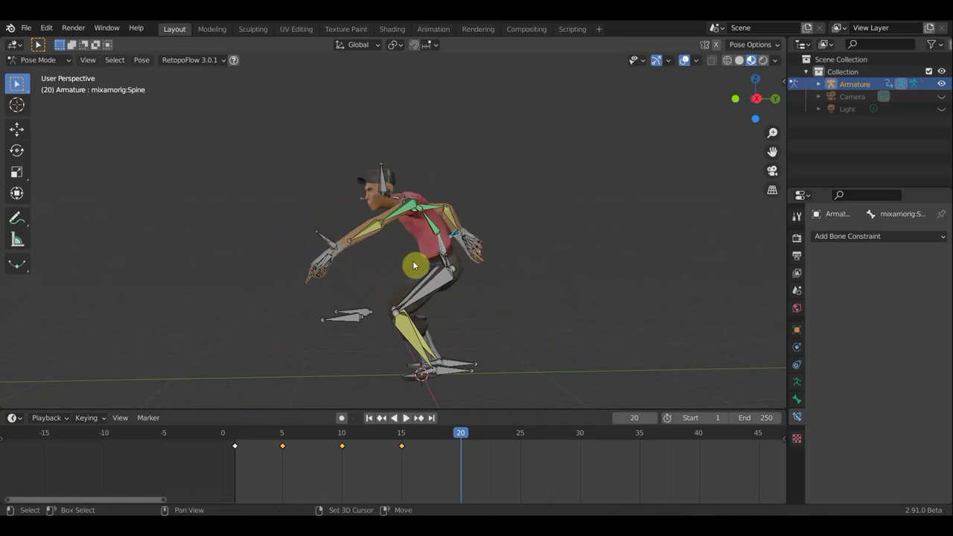
pyautogui.press('g')
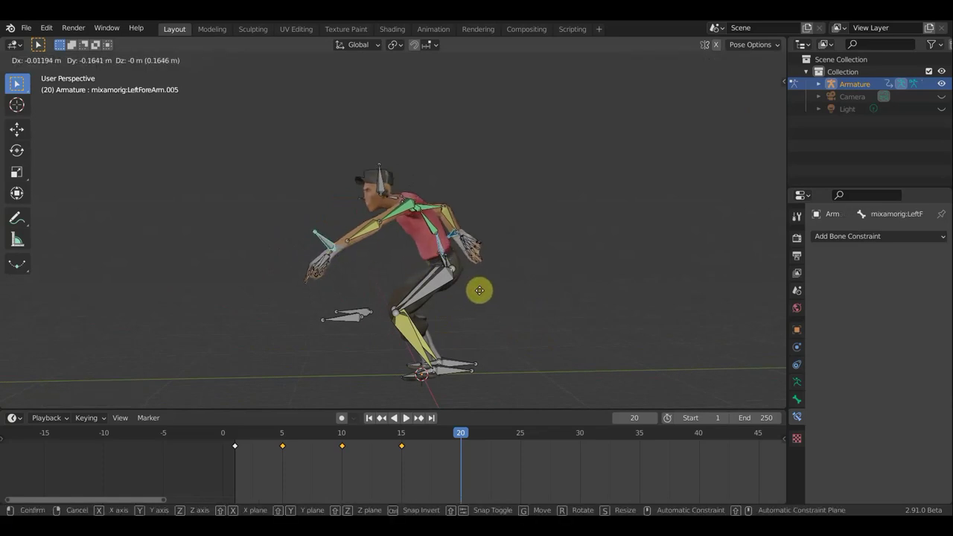
pyautogui.click(482, 296)
# - Shift the Hips bone to a new position to start the deeper crouch
pyautogui.moveTo(456, 263)
pyautogui.mouseDown(button='middle')
pyautogui.moveTo(414, 281)
pyautogui.moveTo(563, 273)
pyautogui.mouseUp(button='middle')
pyautogui.click(438, 272)
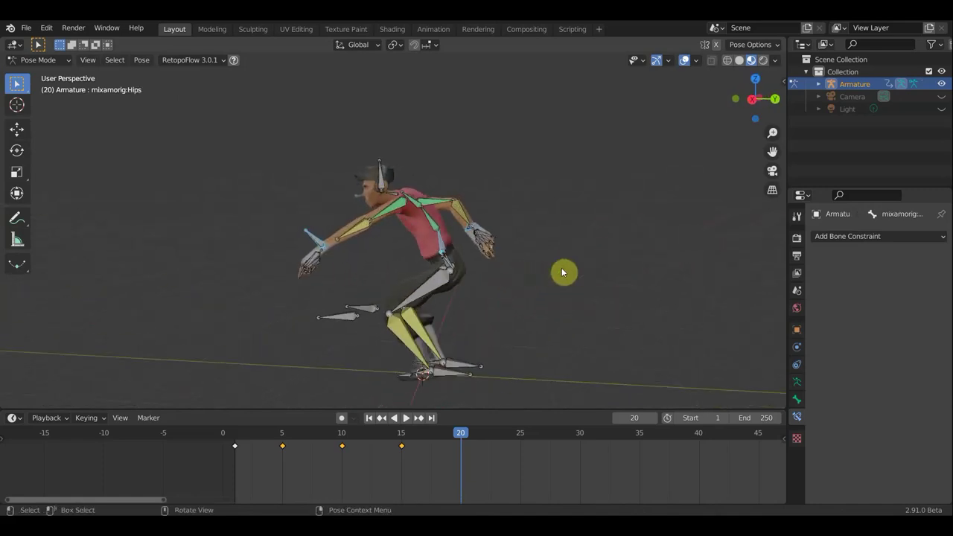
pyautogui.moveTo(617, 256)
pyautogui.mouseDown(button='middle')
pyautogui.moveTo(666, 231)
pyautogui.moveTo(660, 241)
pyautogui.mouseUp(button='middle')
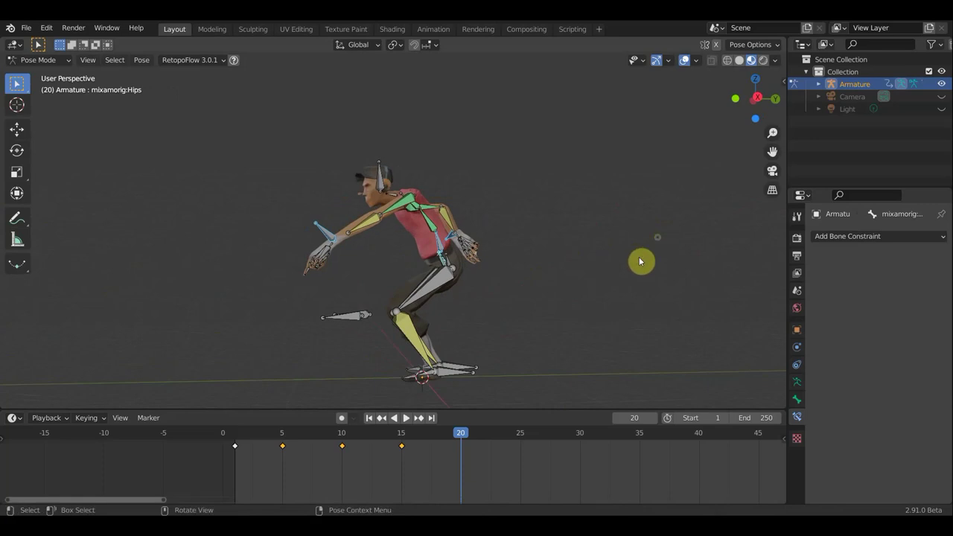
pyautogui.moveTo(584, 283); pyautogui.dragTo(586, 288, button='middle')
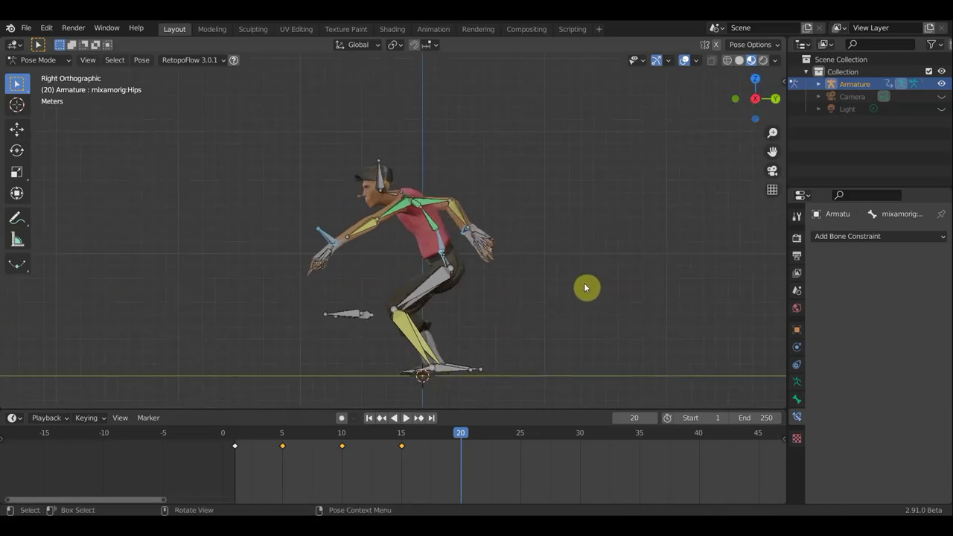
pyautogui.press('g')
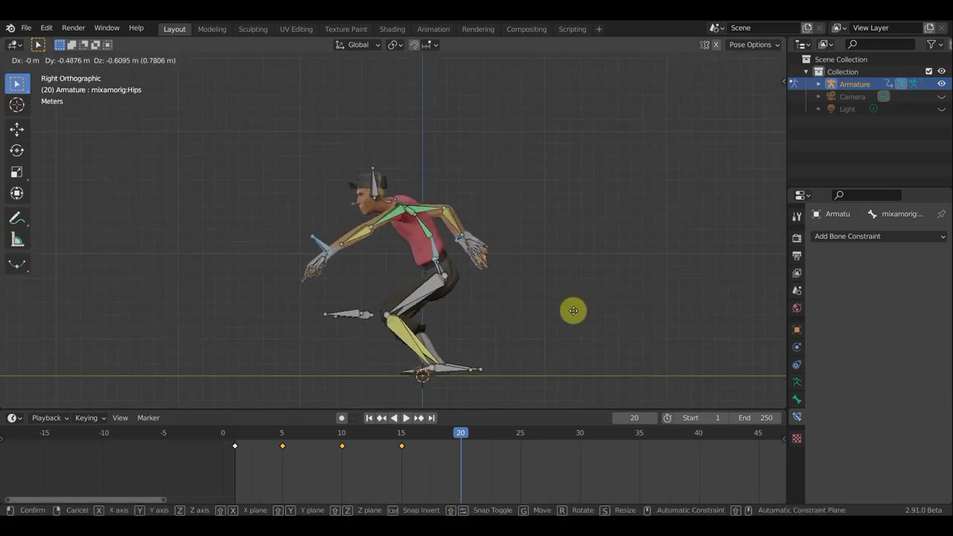
pyautogui.click(573, 313)
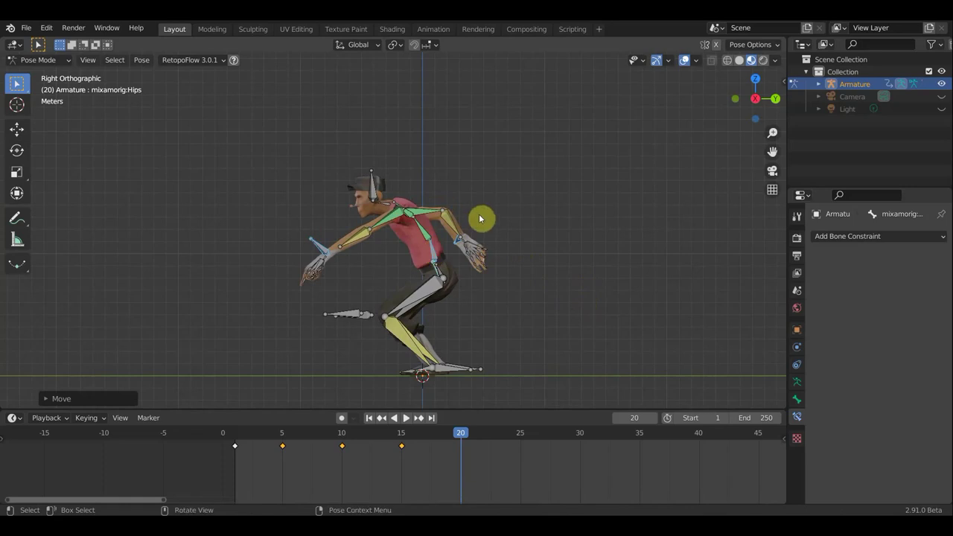
pyautogui.moveTo(483, 217)
pyautogui.mouseDown(button='middle')
pyautogui.moveTo(532, 330)
pyautogui.moveTo(415, 233)
pyautogui.mouseUp(button='middle')
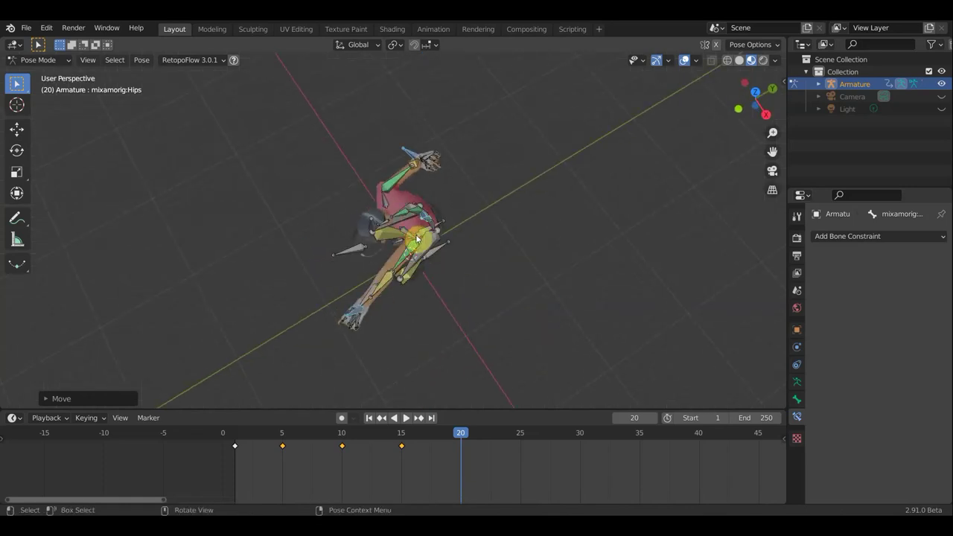
# - Undo an accidental LeftLeg.006 rotation, then rotate the LeftShoulder.002 bone
pyautogui.click(417, 239)
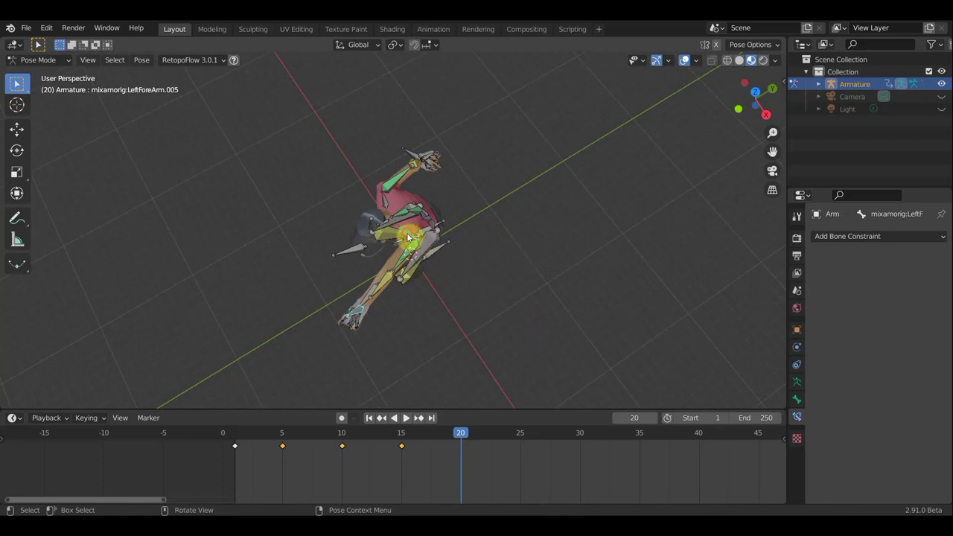
pyautogui.press('r')
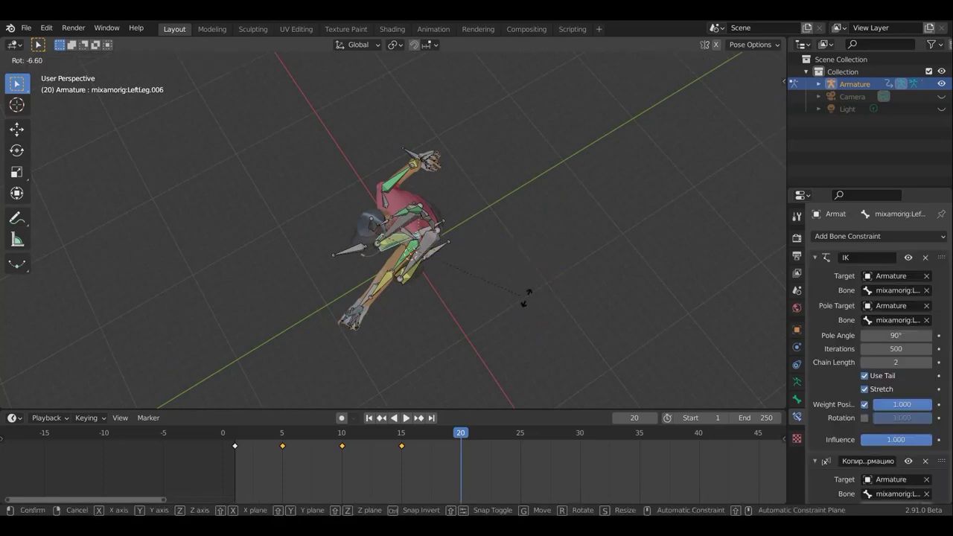
pyautogui.click(529, 299)
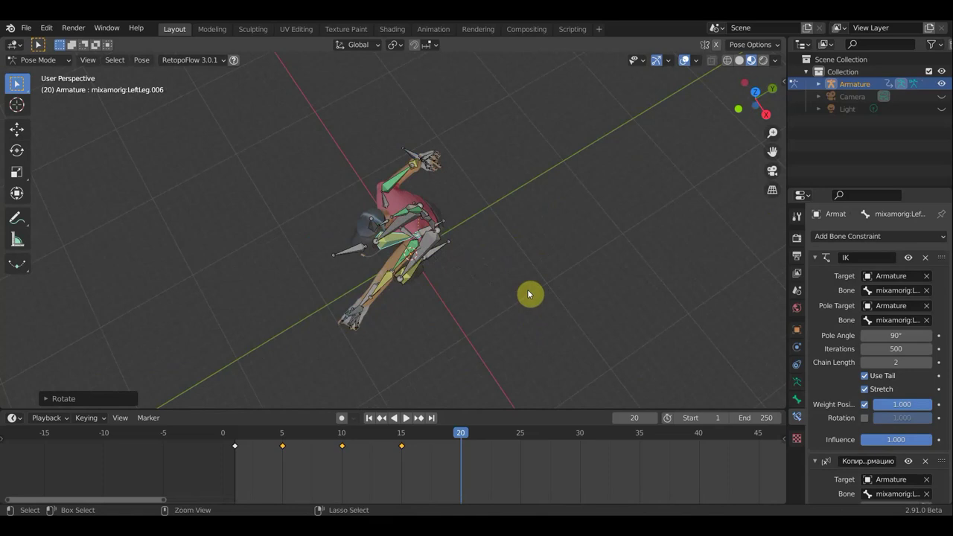
pyautogui.hotkey('ctrl', 'z')
pyautogui.moveTo(521, 281)
pyautogui.mouseDown(button='middle')
pyautogui.moveTo(615, 260)
pyautogui.moveTo(468, 231)
pyautogui.mouseUp(button='middle')
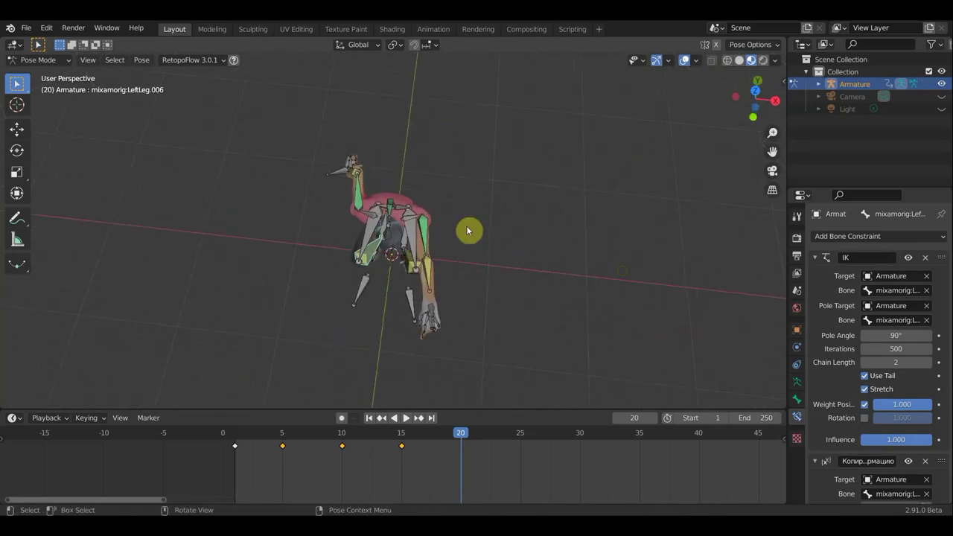
pyautogui.click(434, 222)
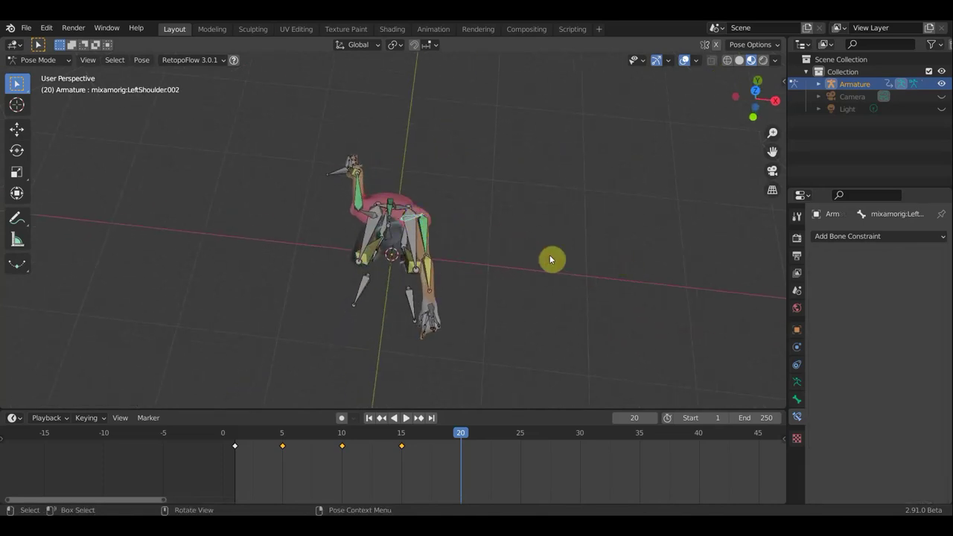
pyautogui.press('r')
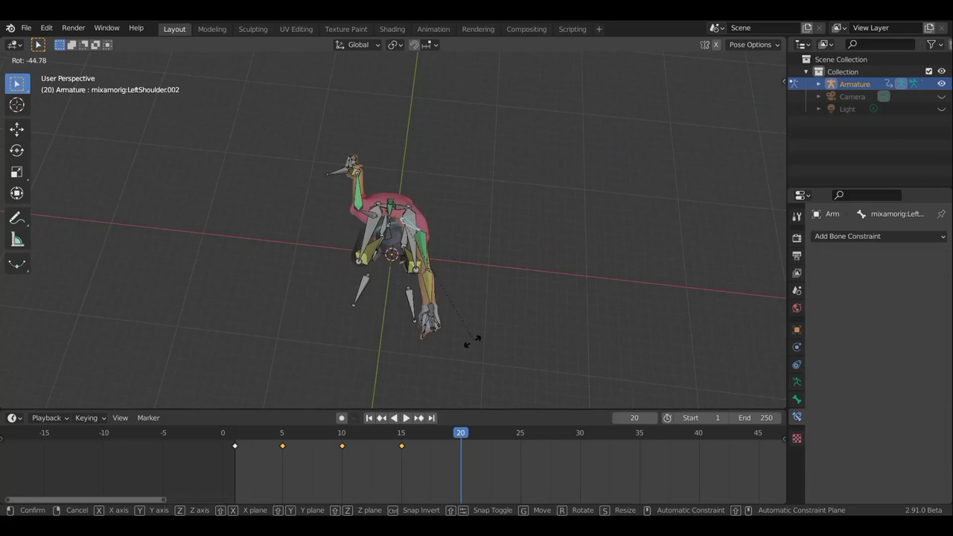
pyautogui.click(466, 343)
pyautogui.moveTo(511, 309)
pyautogui.mouseDown(button='middle')
pyautogui.moveTo(324, 247)
pyautogui.moveTo(383, 201)
pyautogui.moveTo(347, 215)
pyautogui.mouseUp(button='middle')
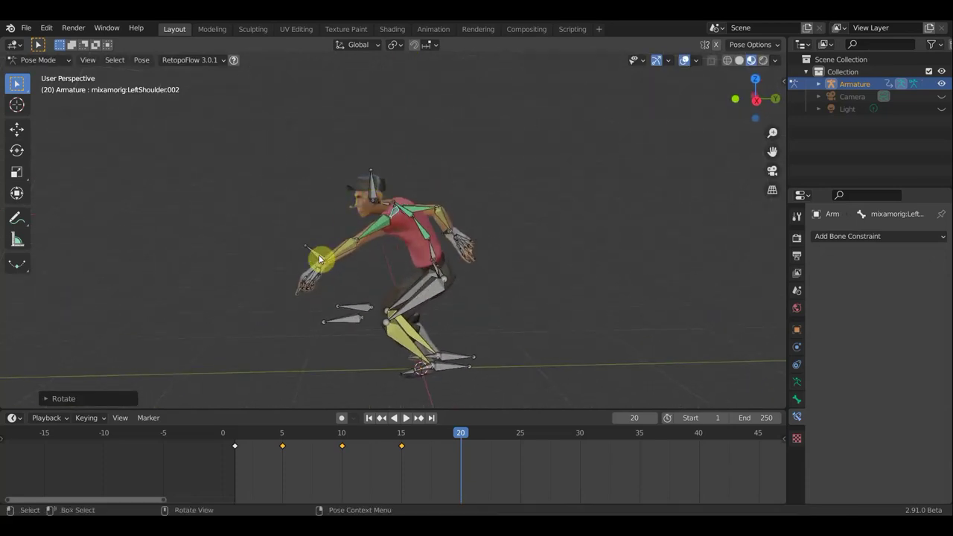
pyautogui.press('KP_3')
# - Lower the LeftForeArm.005 hand bone and tilt the Head bone
pyautogui.click(499, 274)
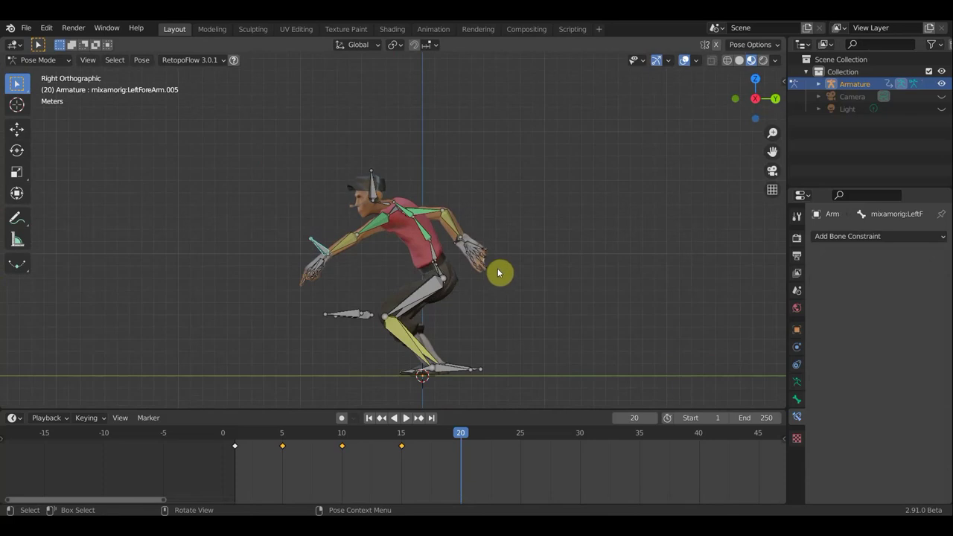
pyautogui.press('g')
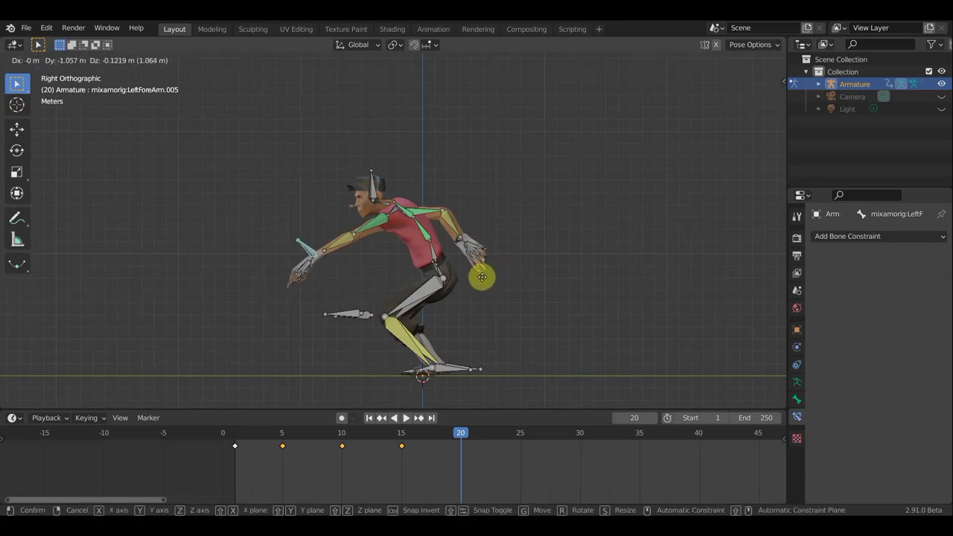
pyautogui.click(489, 275)
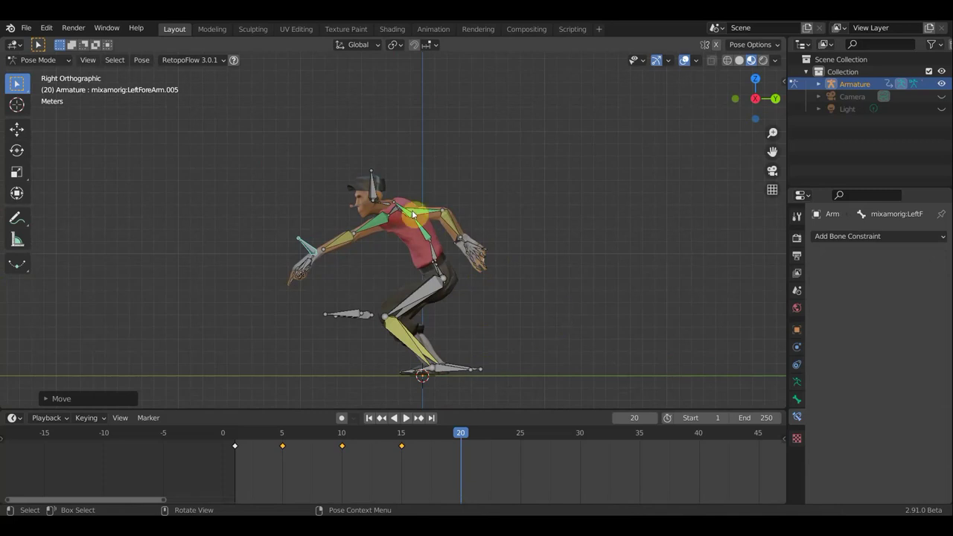
pyautogui.click(375, 184)
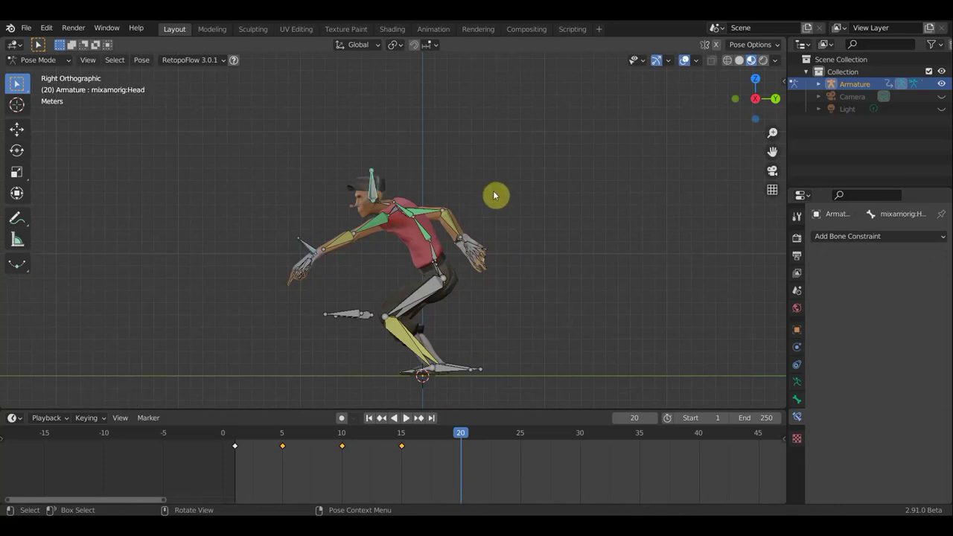
pyautogui.press('r')
pyautogui.click(485, 177)
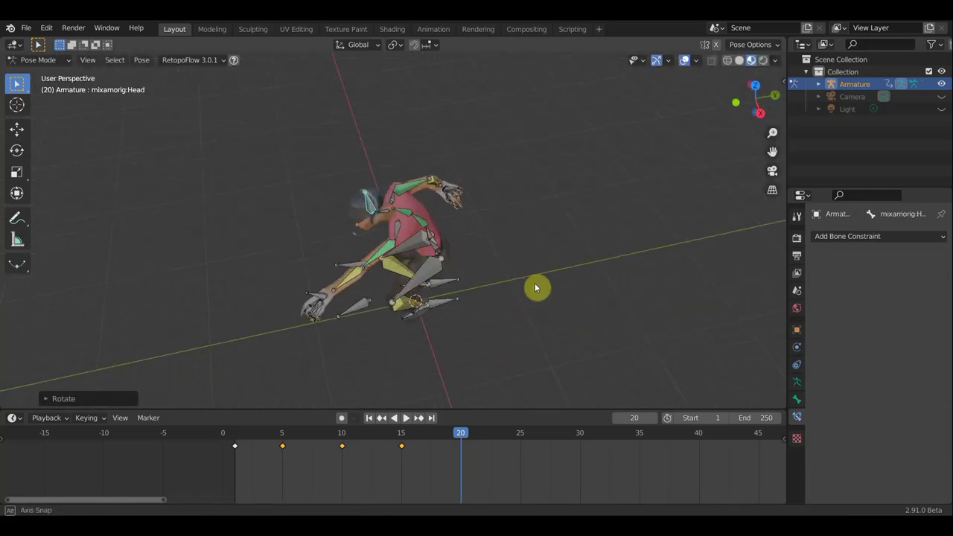
pyautogui.moveTo(500, 194); pyautogui.dragTo(549, 341, button='middle')
pyautogui.press('r')
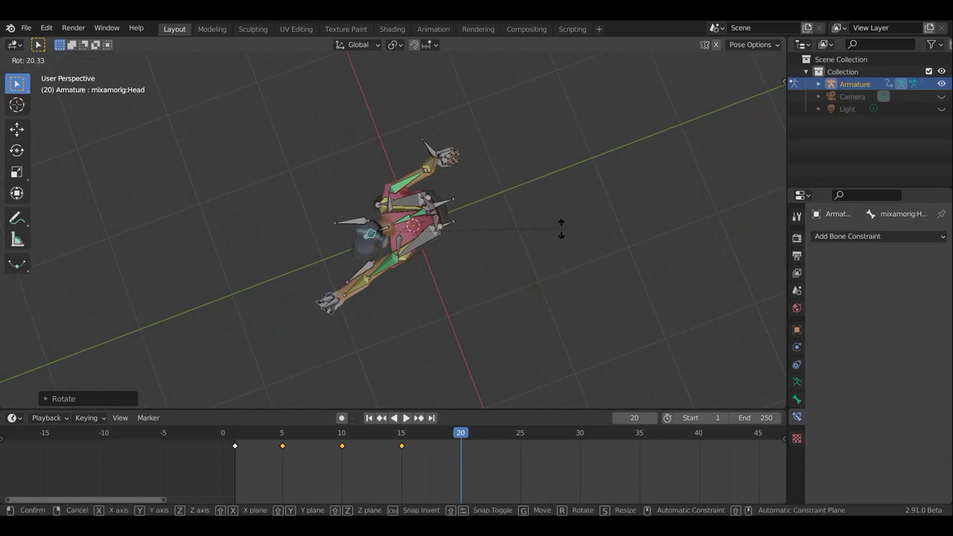
pyautogui.moveTo(458, 181); pyautogui.dragTo(468, 80, button='middle')
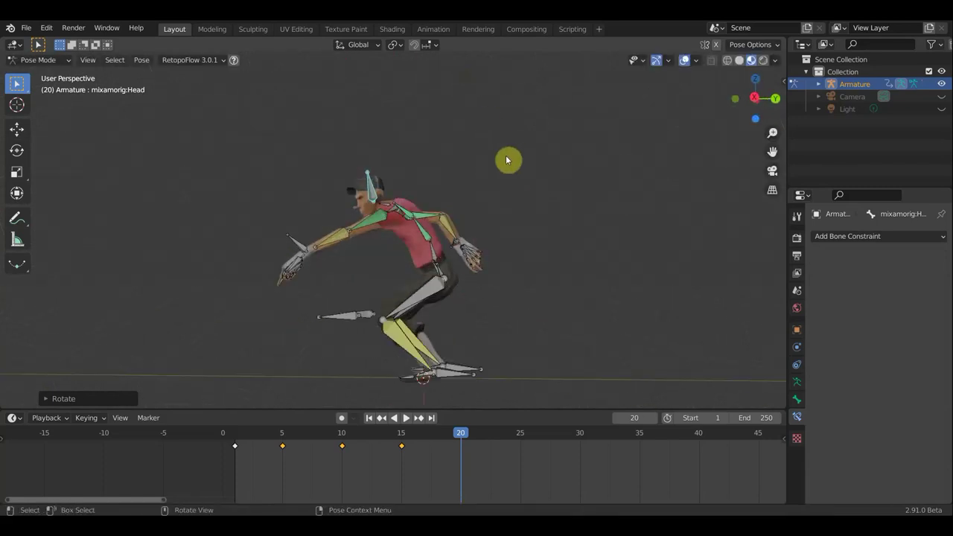
# - Finish the head tilt and rotate the LeftForeArm.005 hand bone
pyautogui.click(467, 122)
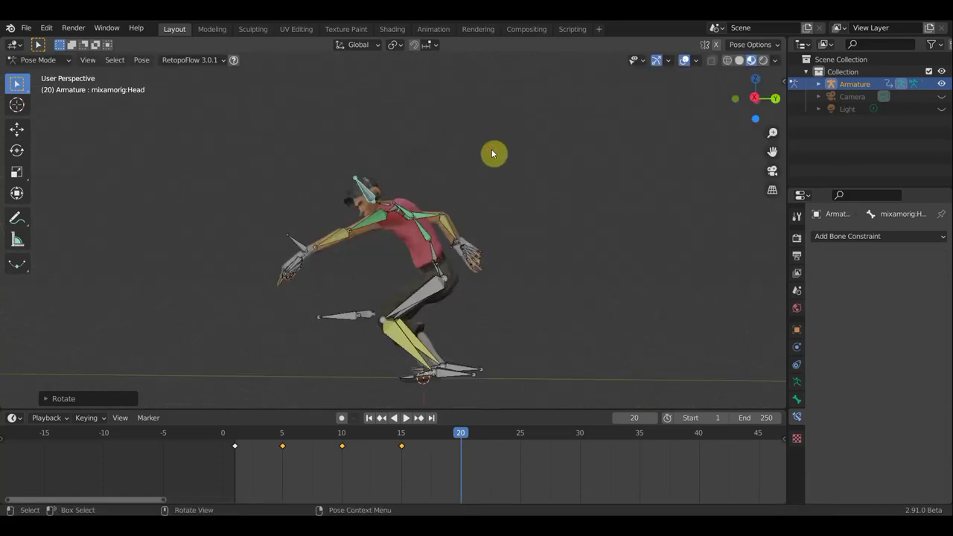
pyautogui.click(461, 251)
pyautogui.moveTo(470, 256)
pyautogui.mouseDown(button='middle')
pyautogui.moveTo(377, 292)
pyautogui.moveTo(464, 266)
pyautogui.mouseUp(button='middle')
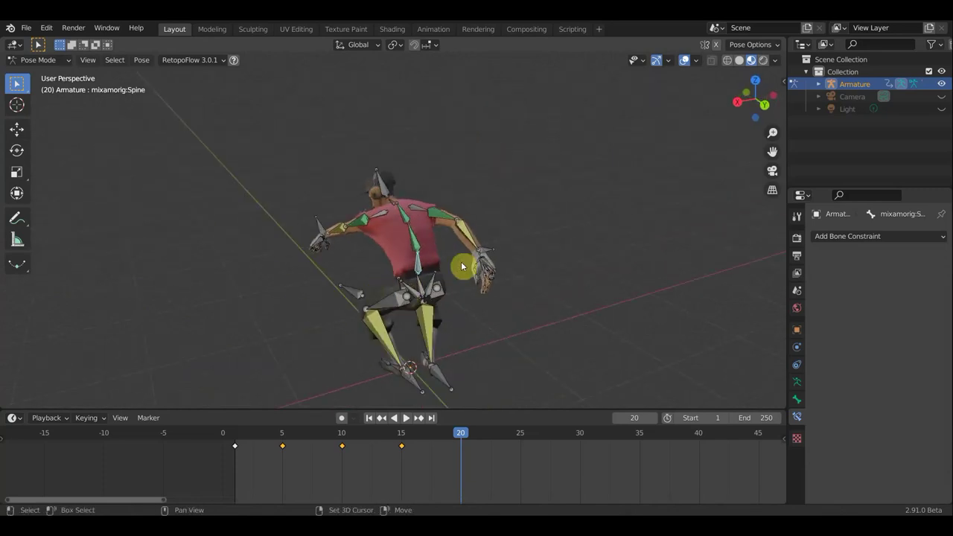
pyautogui.click(331, 228)
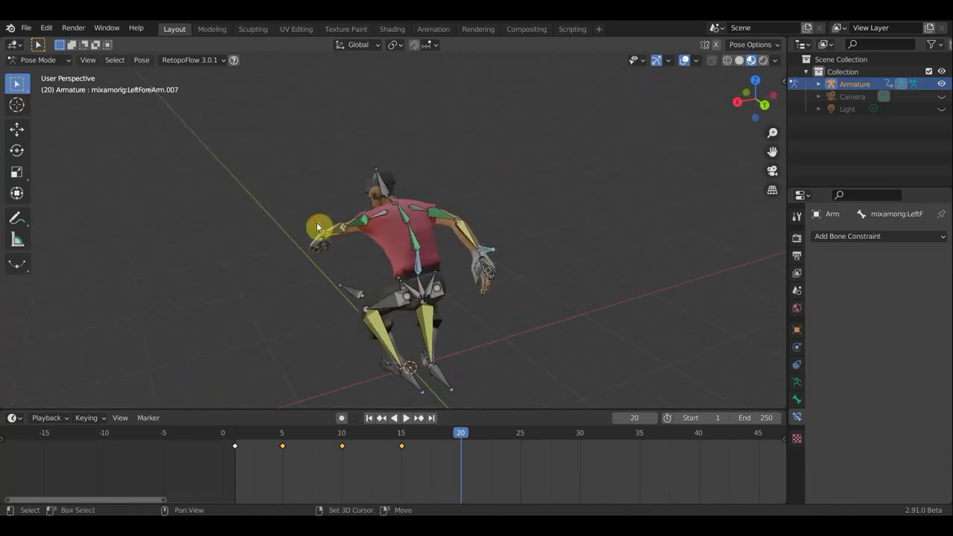
pyautogui.keyDown('shift'); pyautogui.click(500, 266); pyautogui.keyUp('shift')
pyautogui.moveTo(500, 266); pyautogui.dragTo(584, 225, button='middle')
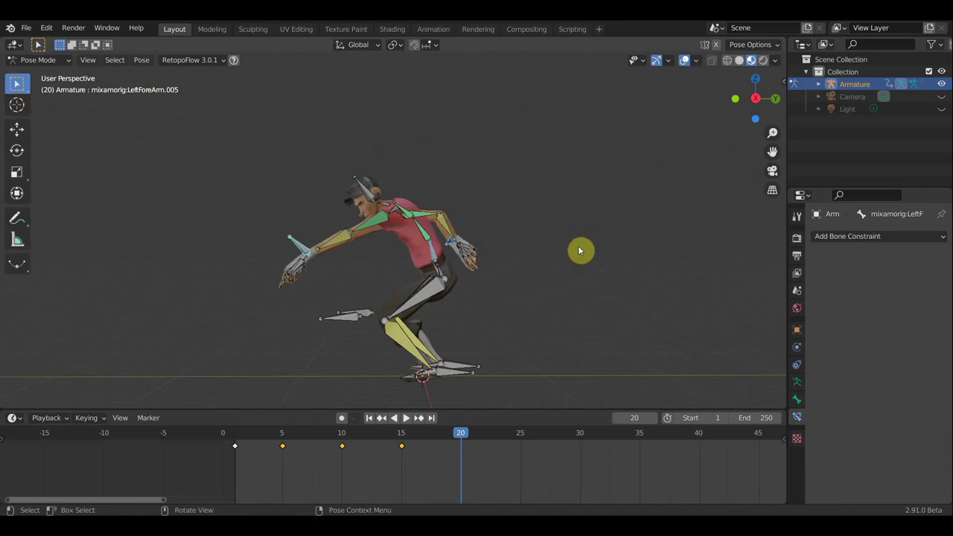
pyautogui.press('r')
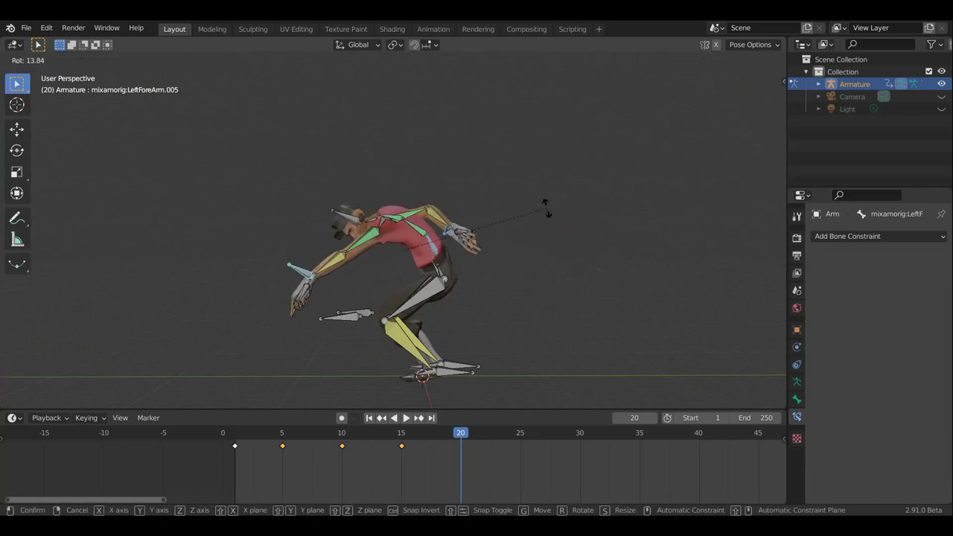
pyautogui.click(542, 209)
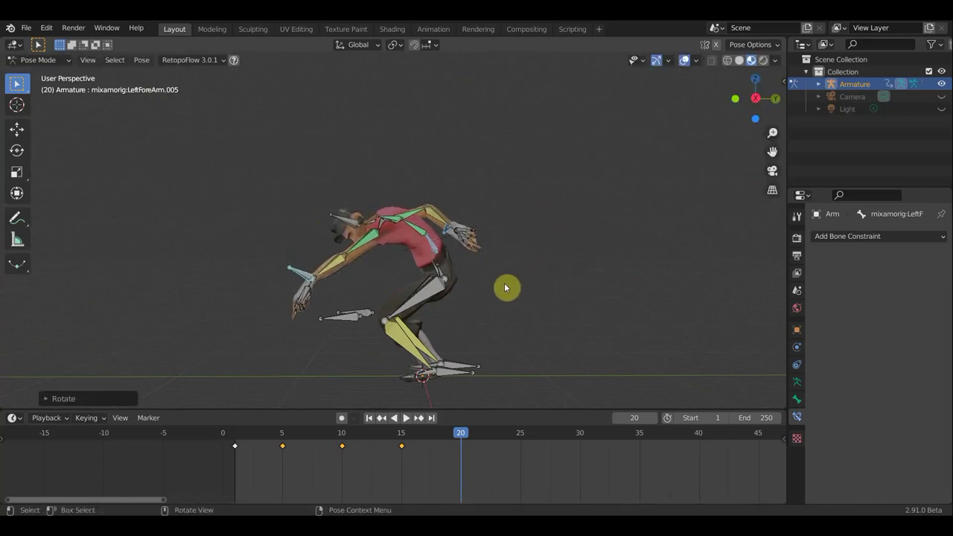
# - Move the Hips bone lower into a deeper forward-leaning crouch and adjust the arm
pyautogui.moveTo(453, 277); pyautogui.dragTo(431, 281, button='middle')
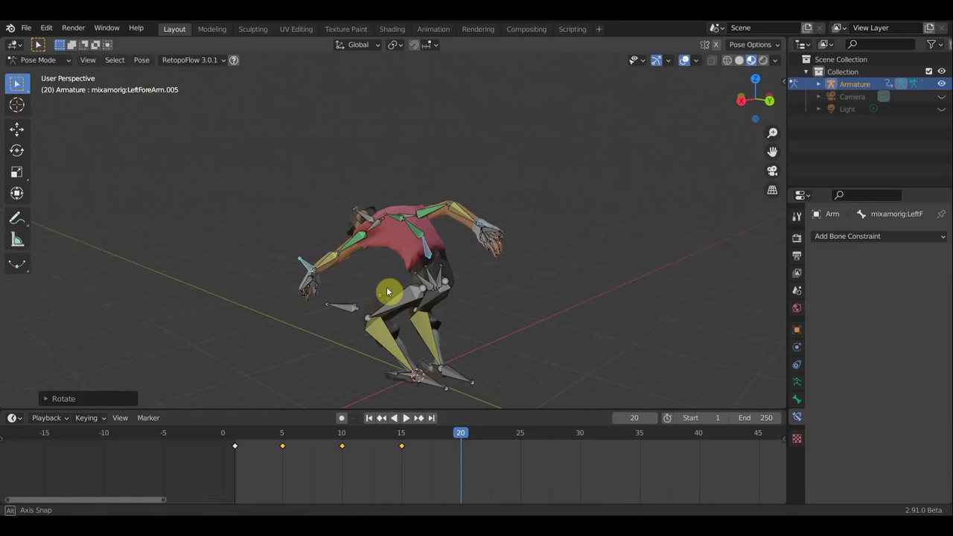
pyautogui.click(431, 276)
pyautogui.moveTo(488, 301); pyautogui.dragTo(561, 280, button='middle')
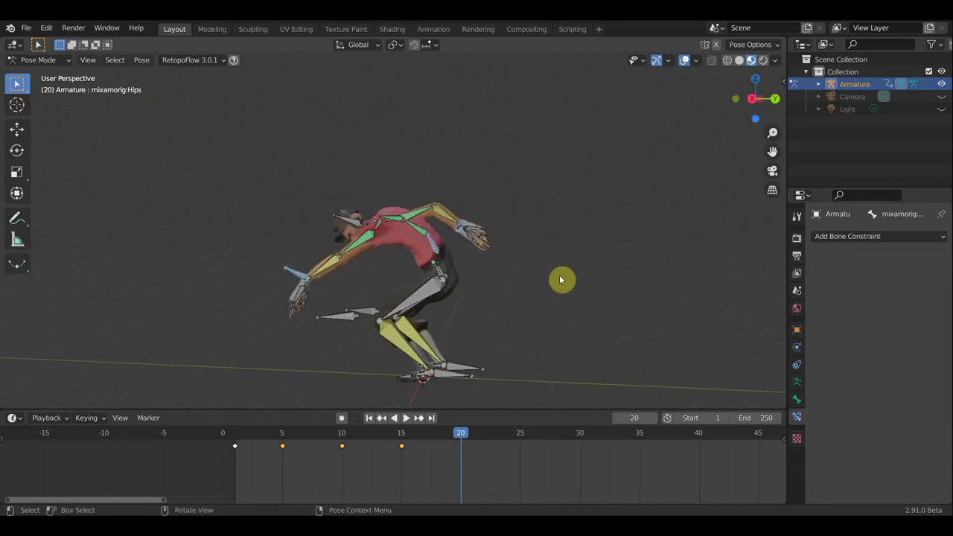
pyautogui.press('g')
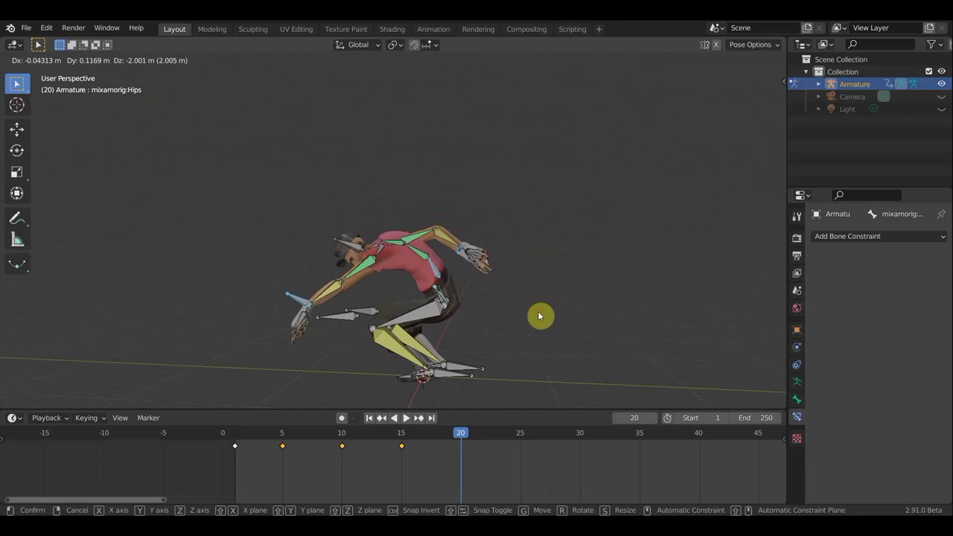
pyautogui.click(540, 313)
pyautogui.moveTo(516, 249); pyautogui.dragTo(530, 247, button='middle')
pyautogui.click(523, 254)
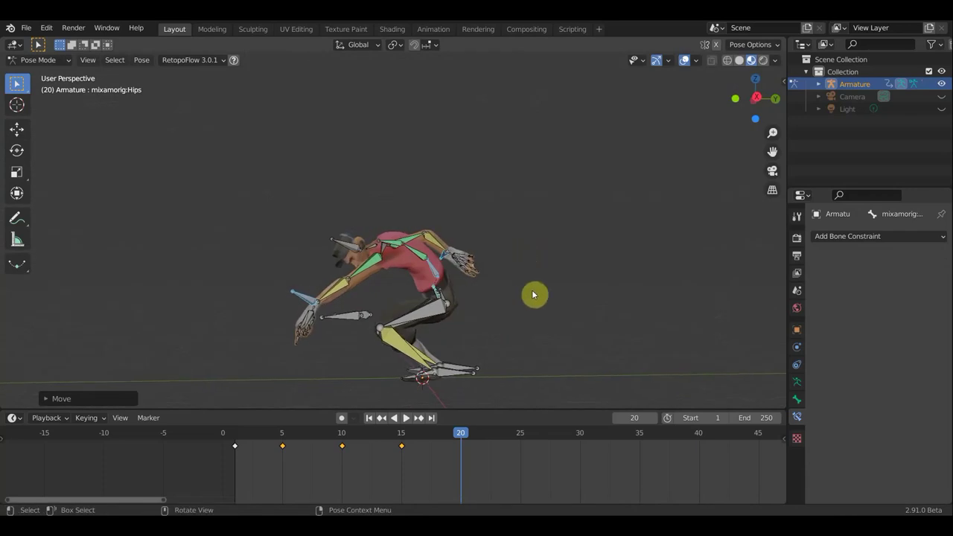
# - Keyframe Location & Rotation for all bones at frame 20 and hide the overlays
pyautogui.press('a')
pyautogui.press('i')
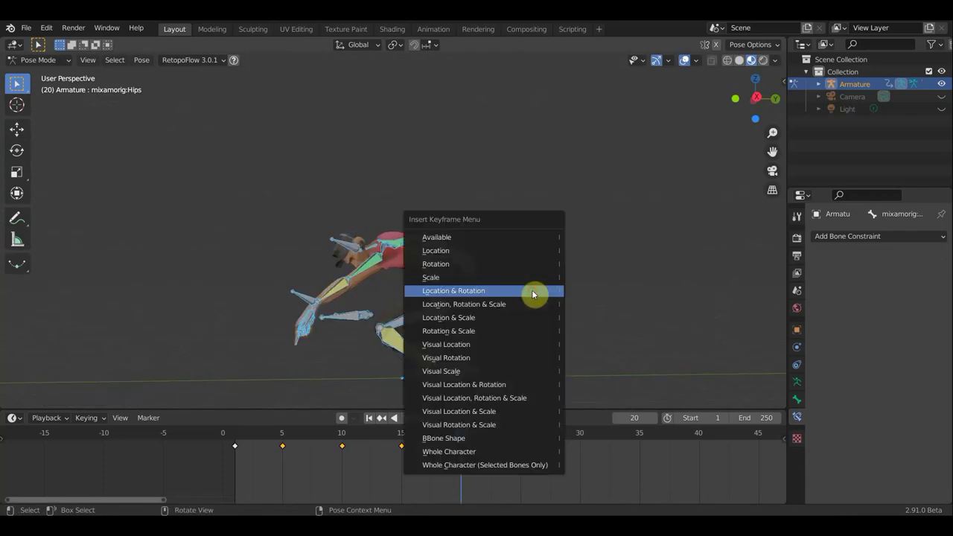
pyautogui.click(533, 294)
pyautogui.click(684, 60)
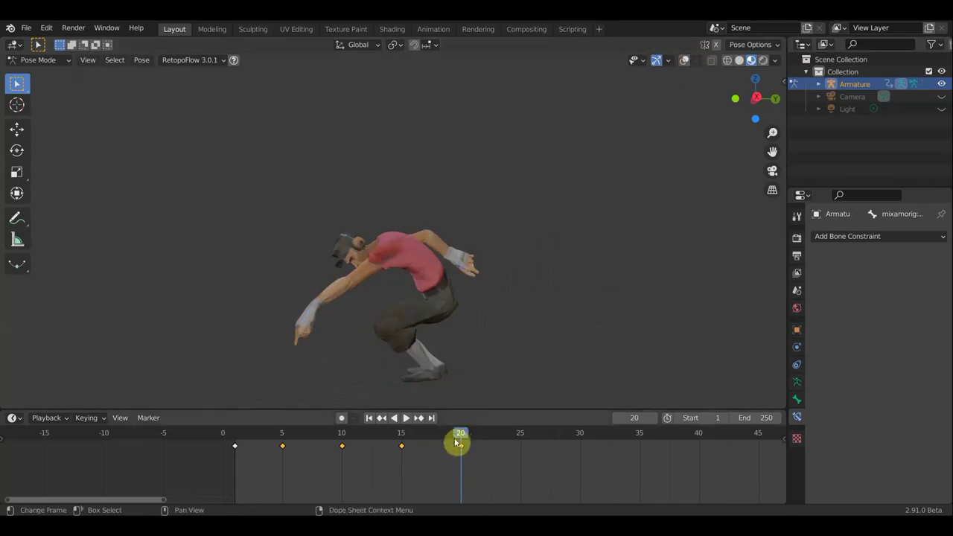
# - Play and stop the animation to review the new crouch key
pyautogui.press('space')
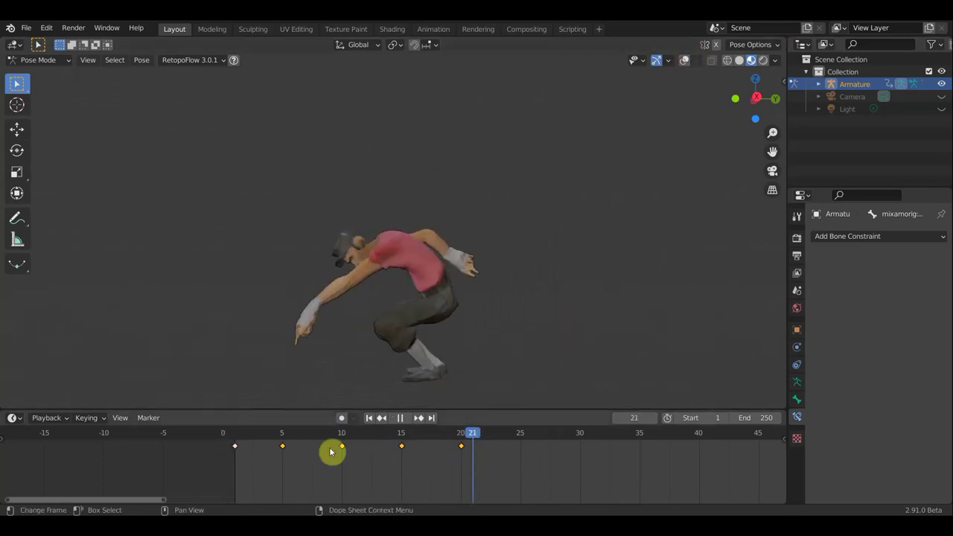
pyautogui.click(449, 451)
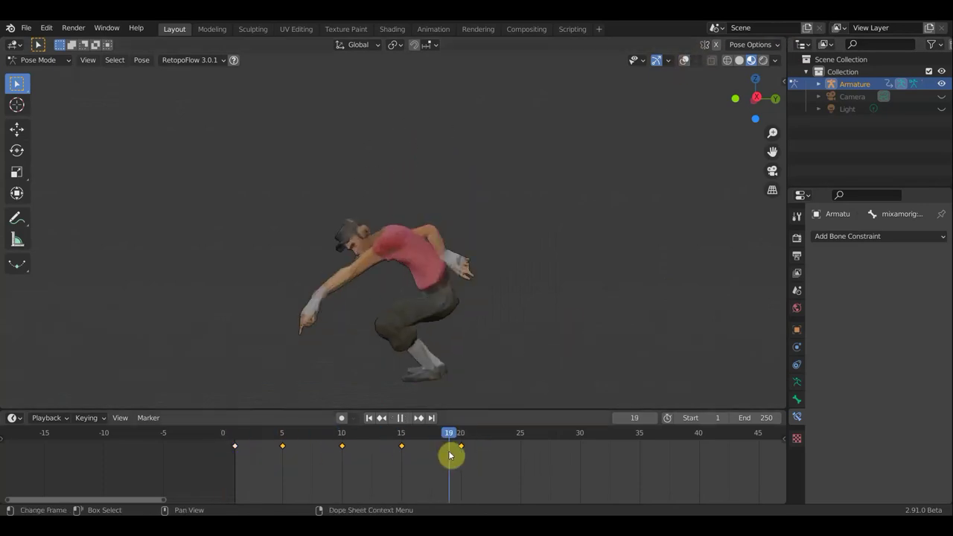
pyautogui.press('space')
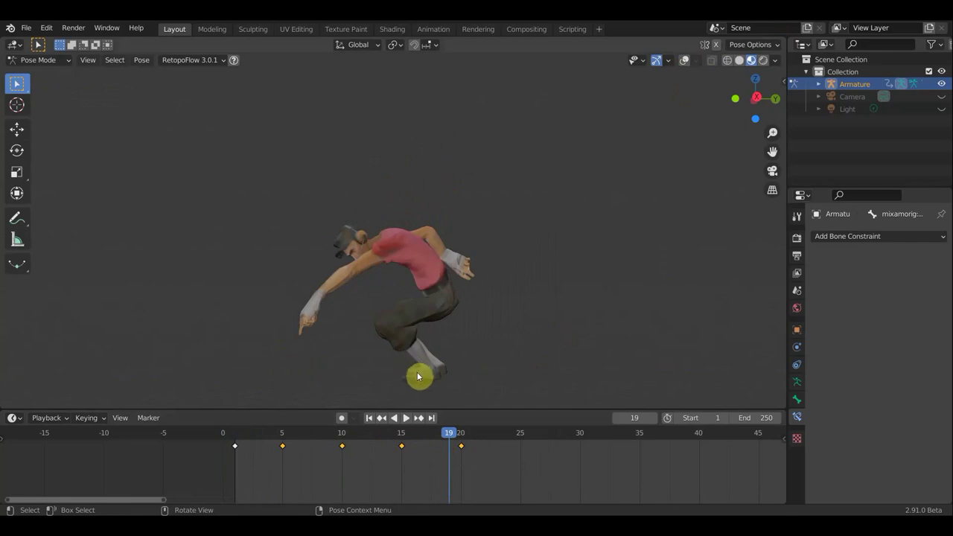
pyautogui.moveTo(418, 377); pyautogui.dragTo(579, 372, button='middle')
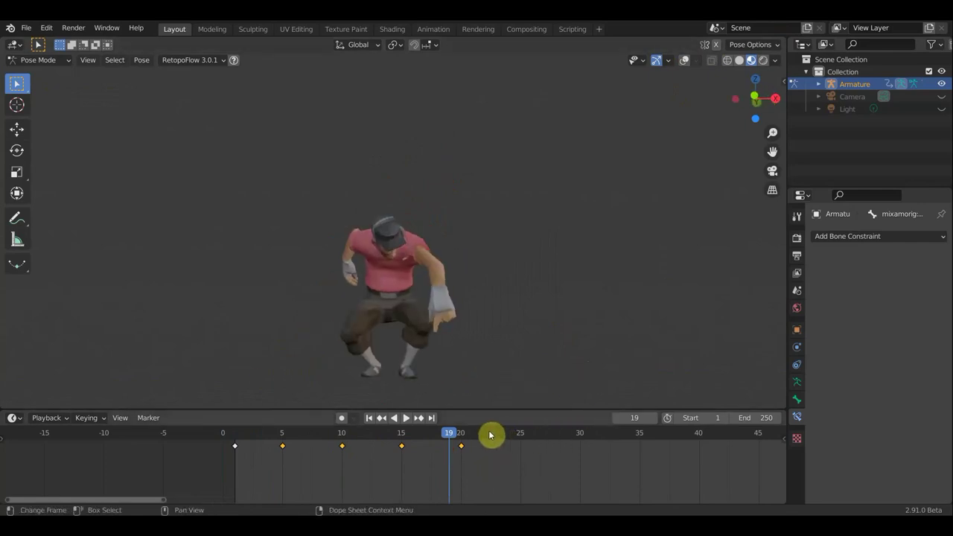
pyautogui.press('space')
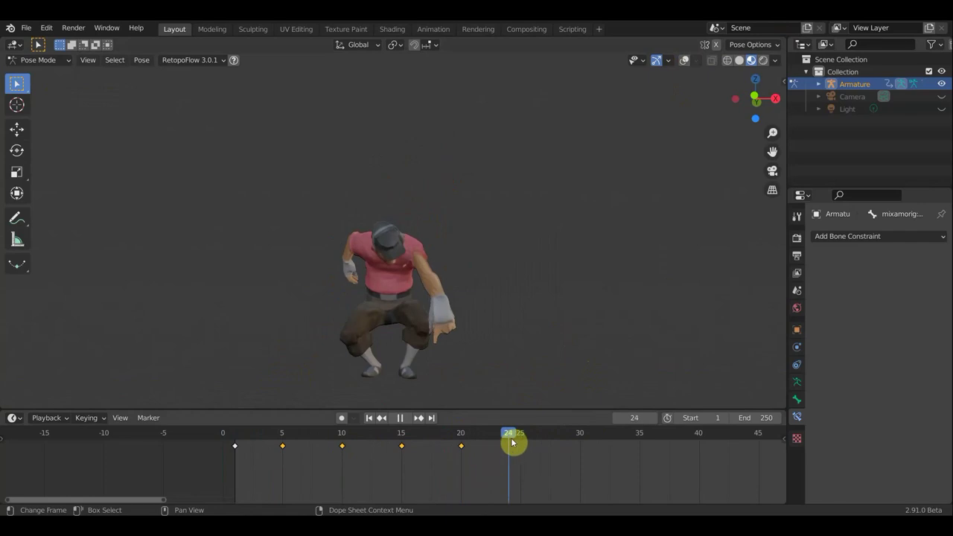
pyautogui.press('space')
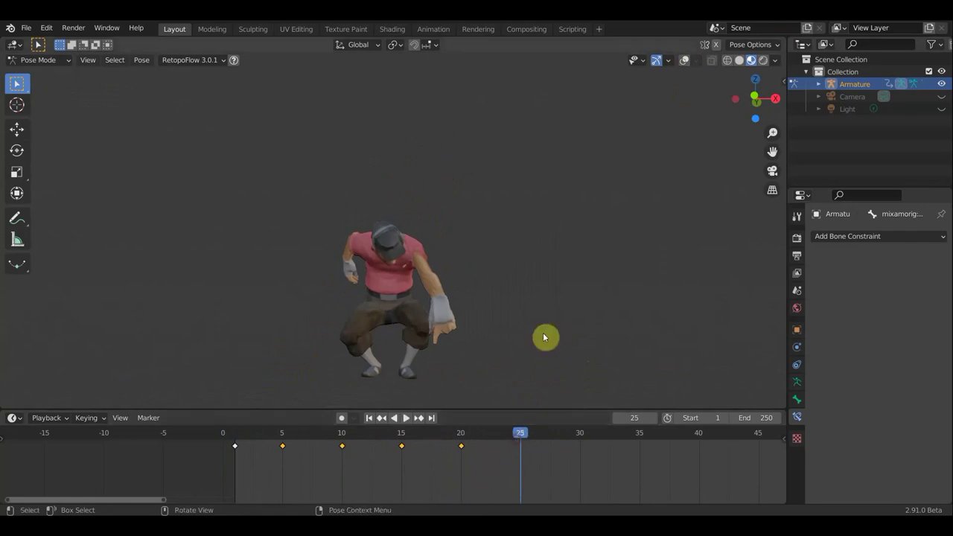
pyautogui.moveTo(545, 336); pyautogui.dragTo(392, 336, button='middle')
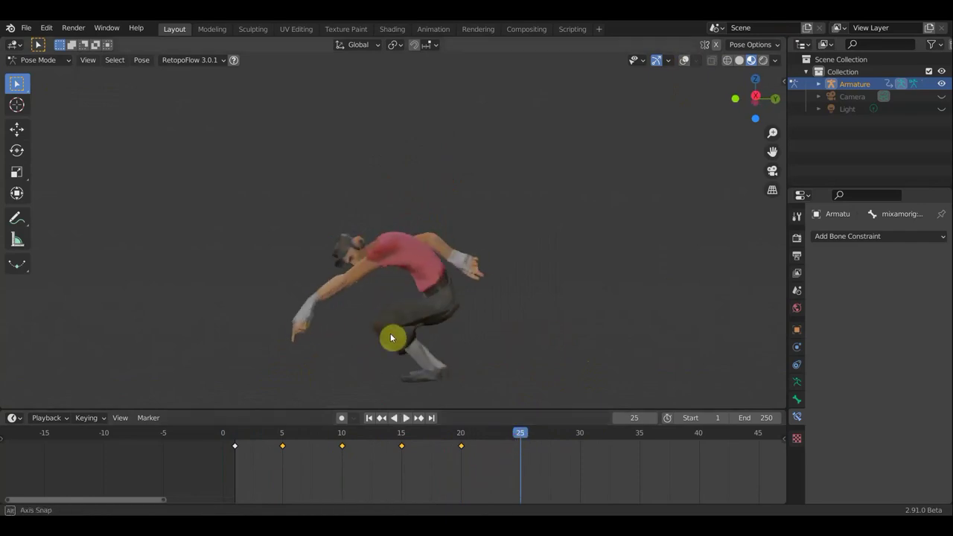
# - Show the bones again and rotate the Spine and Neck bones
pyautogui.click(685, 61)
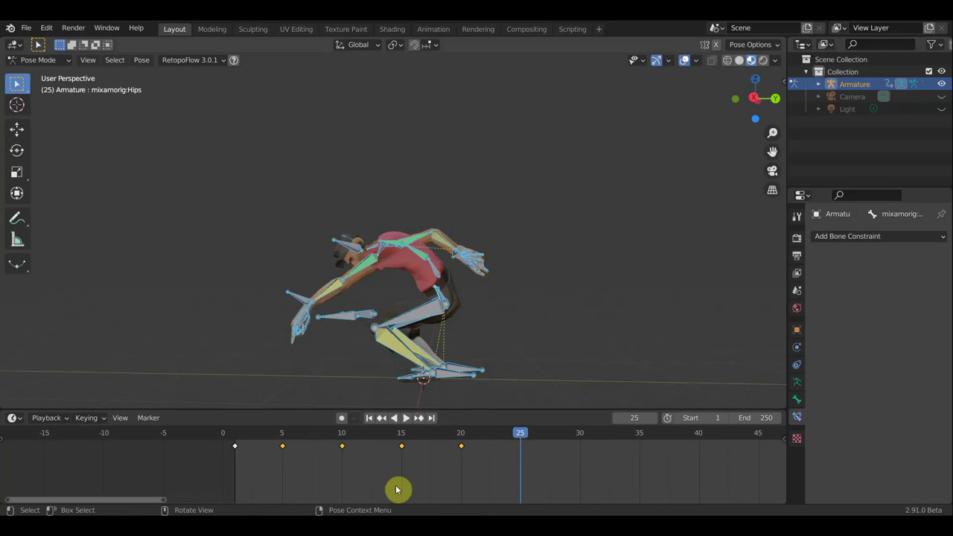
pyautogui.click(362, 253)
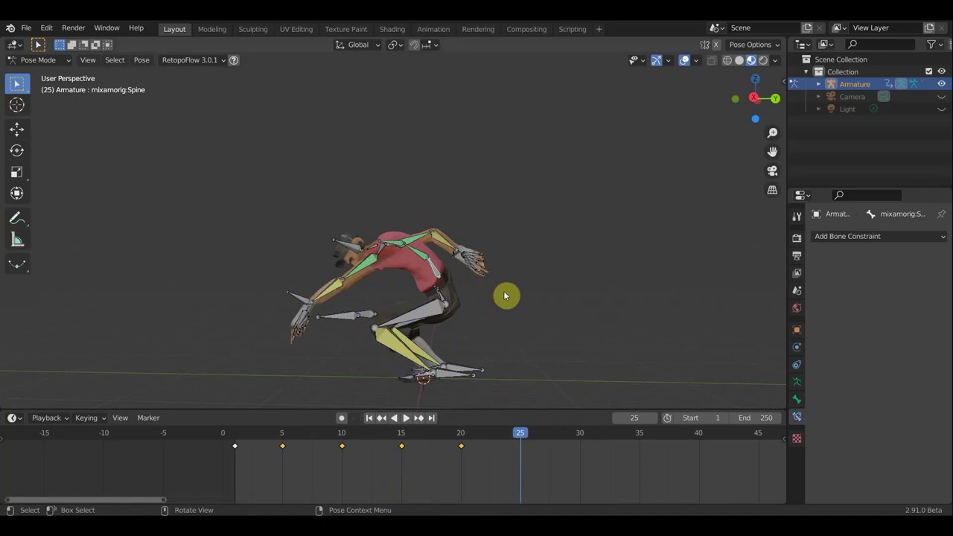
pyautogui.press('r')
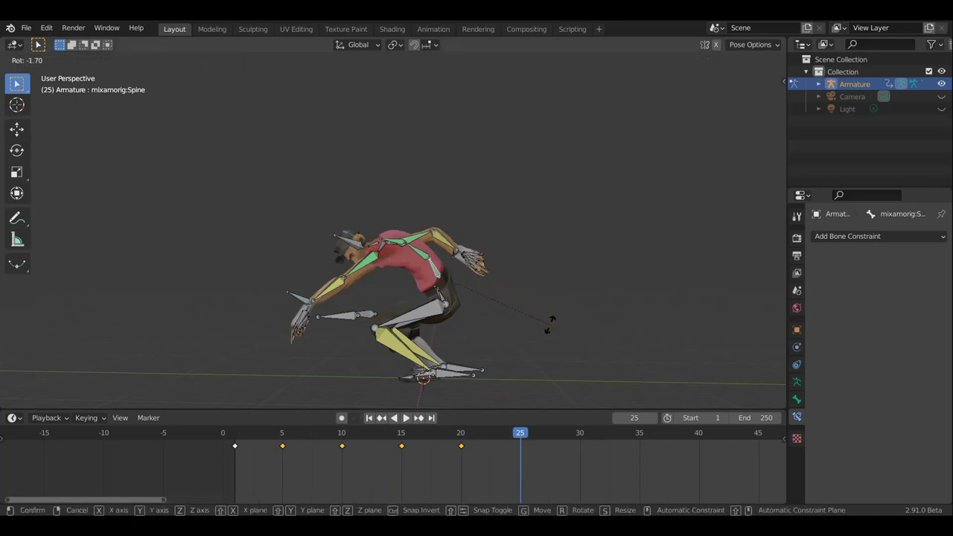
pyautogui.click(551, 329)
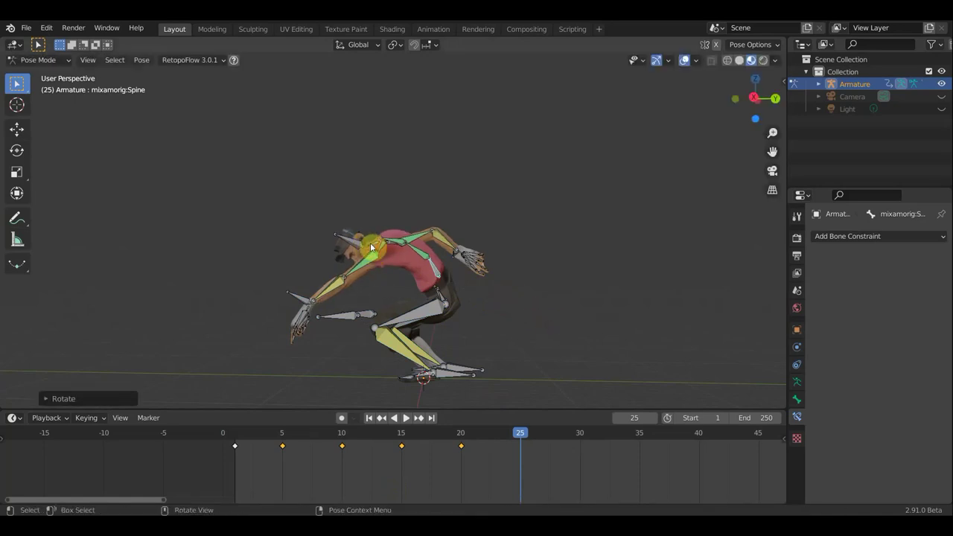
pyautogui.click(370, 242)
pyautogui.press('r')
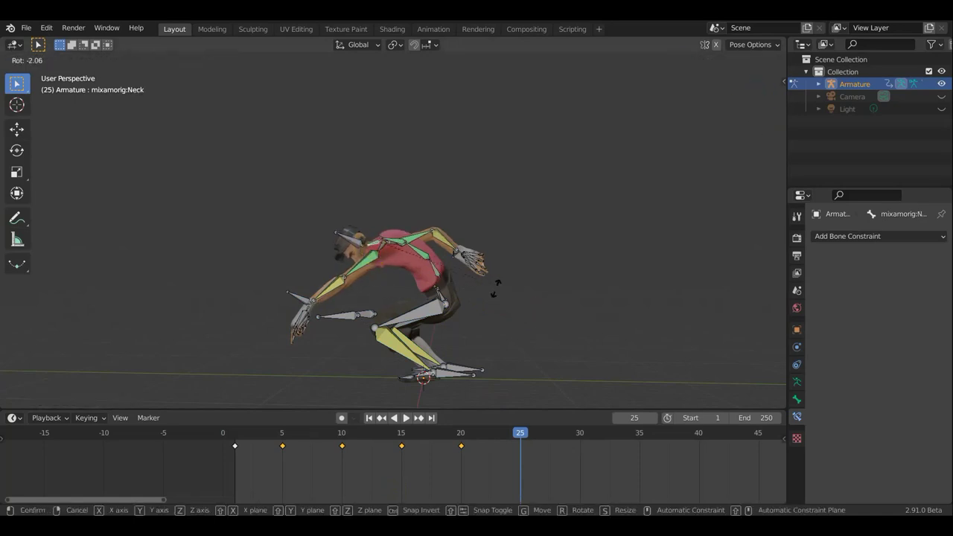
pyautogui.click(473, 310)
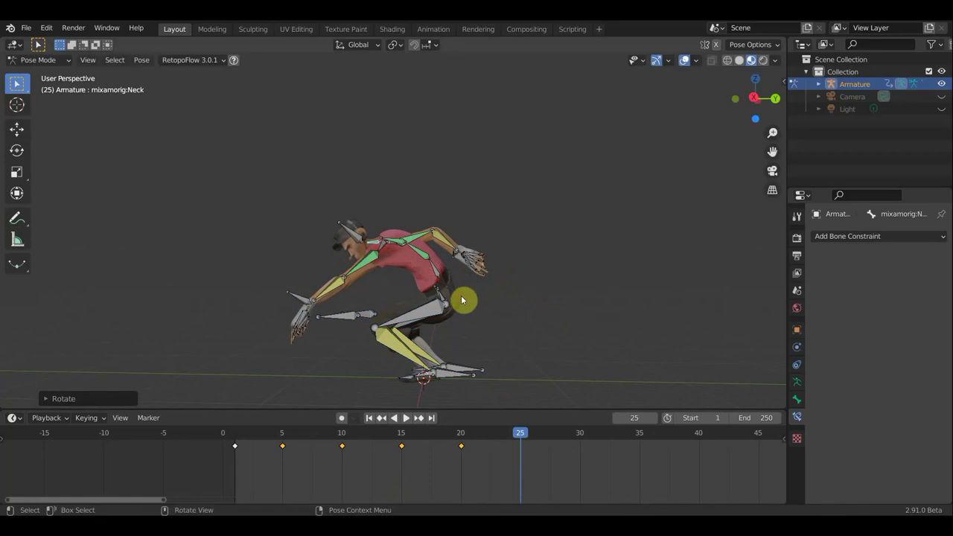
# - Move the Hips, keyframe Location & Rotation for all bones at frame 25, and hide the overlays
pyautogui.click(451, 299)
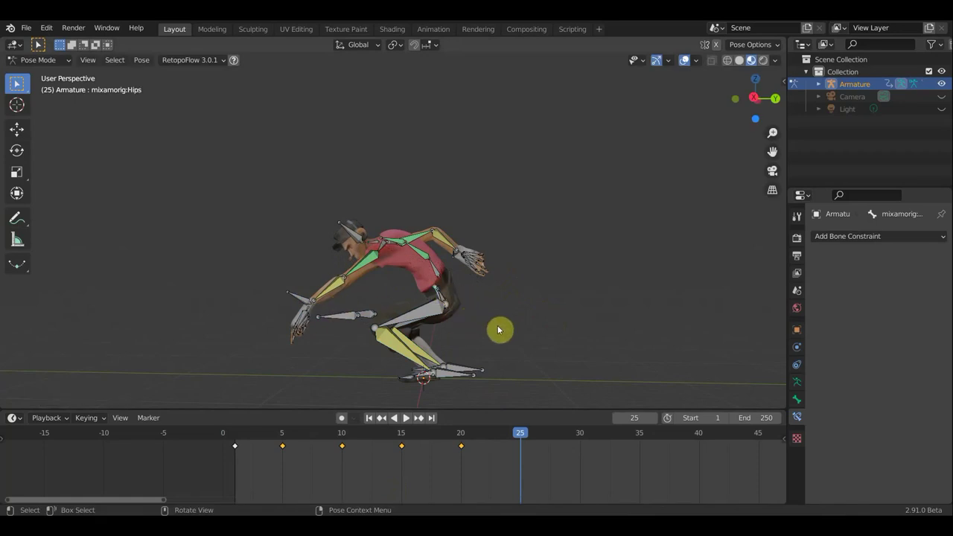
pyautogui.press('g')
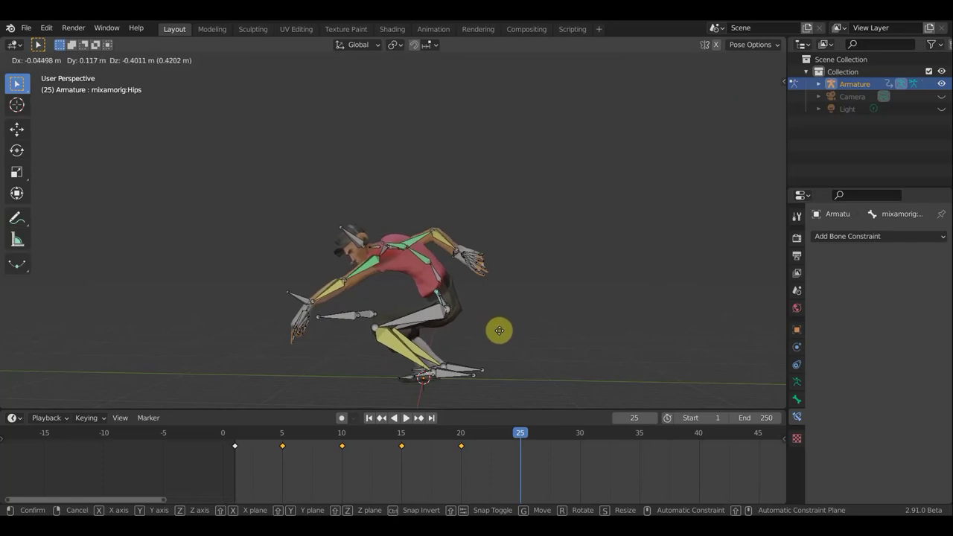
pyautogui.click(500, 331)
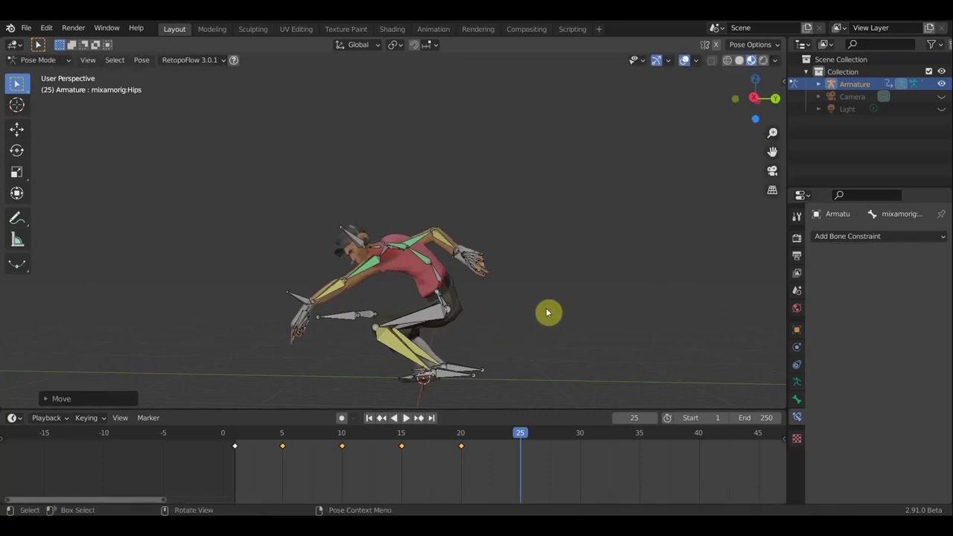
pyautogui.press('a')
pyautogui.press('i')
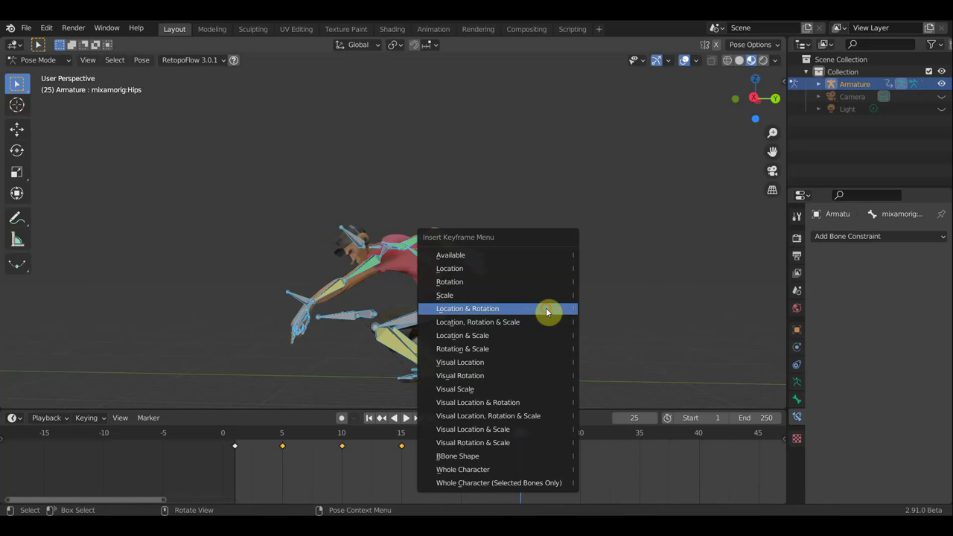
pyautogui.click(546, 308)
pyautogui.click(685, 61)
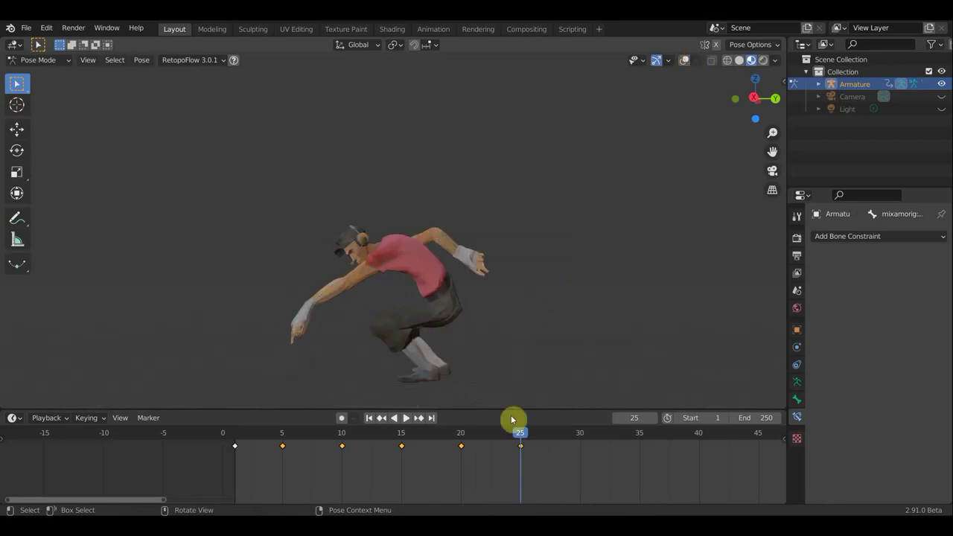
# - Play the animation from the start and set the end frame to 25
pyautogui.hotkey('shift', 'Left')
pyautogui.press('space')
pyautogui.moveTo(485, 445); pyautogui.dragTo(274, 447)
pyautogui.press('space')
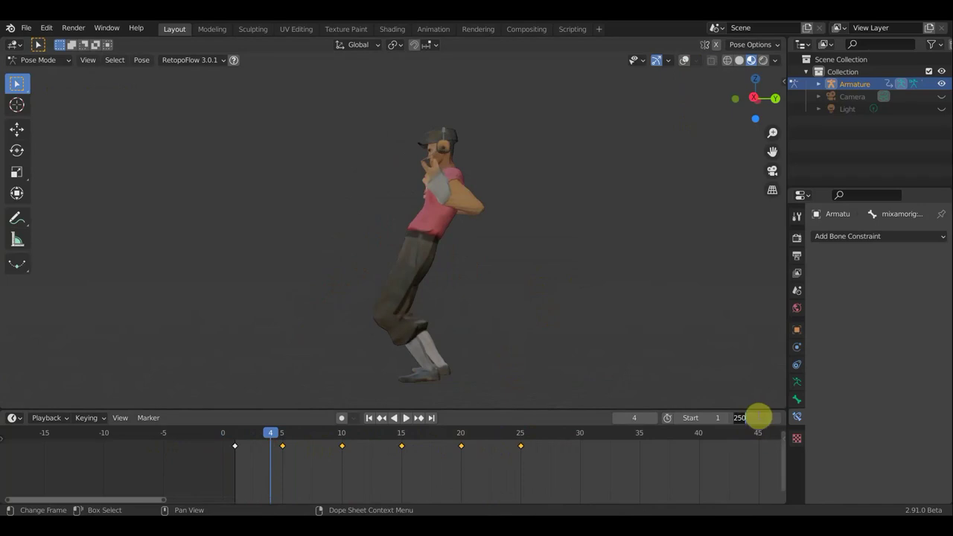
pyautogui.write('25')
pyautogui.press('Return')
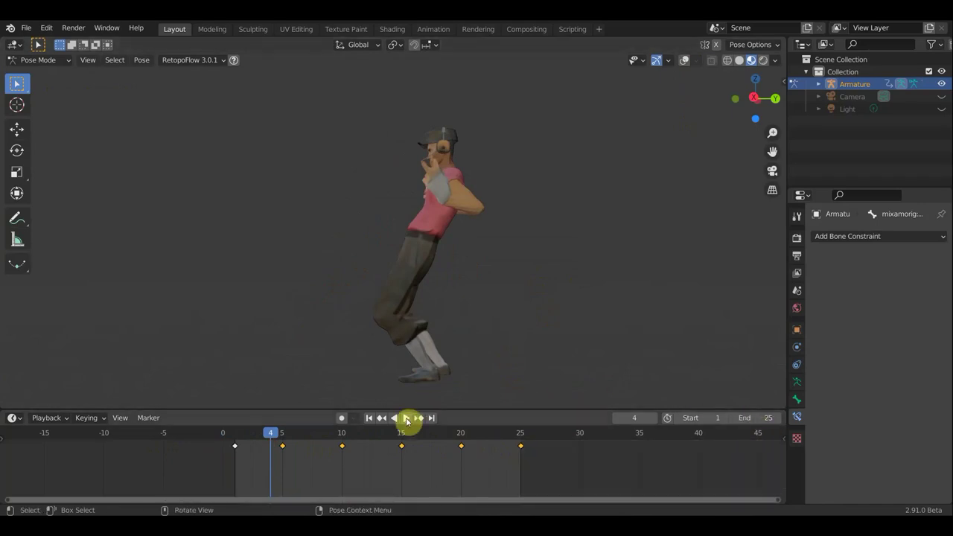
# - Play back and scrub the frame 1–25 animation to review it
pyautogui.click(406, 419)
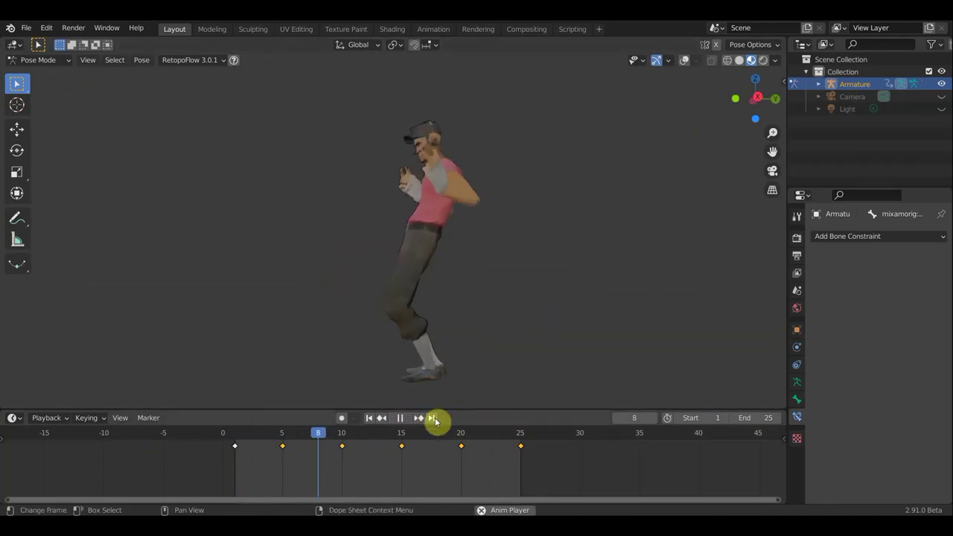
pyautogui.click(401, 418)
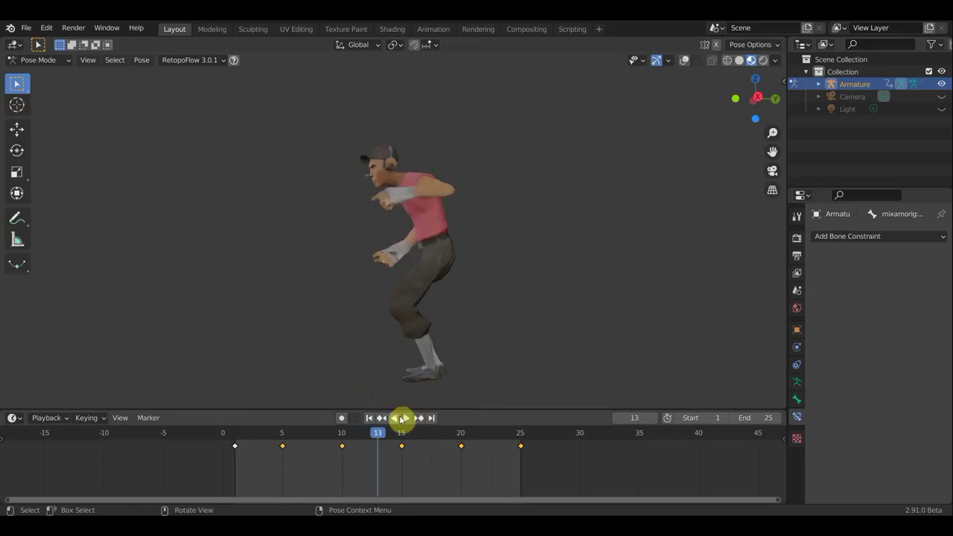
pyautogui.moveTo(379, 439); pyautogui.dragTo(398, 451)
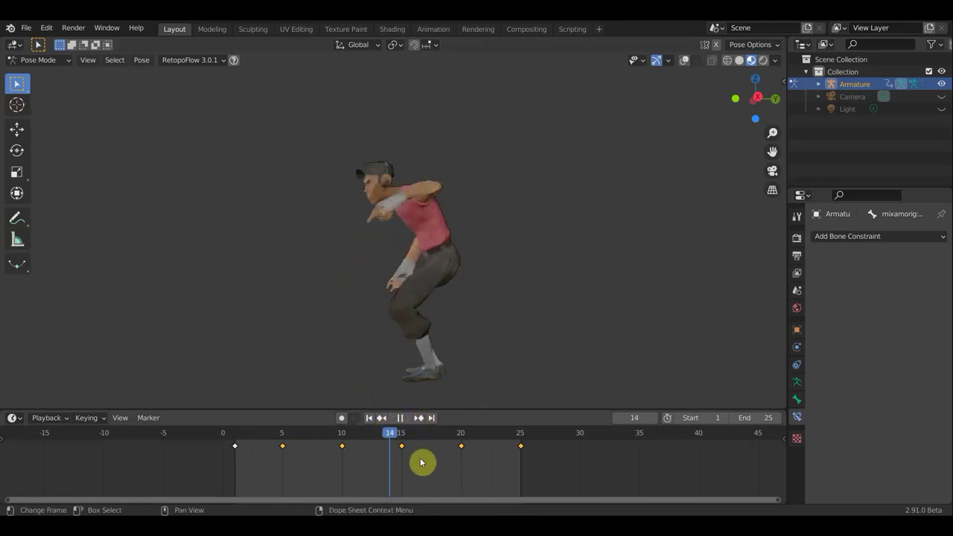
pyautogui.press('space')
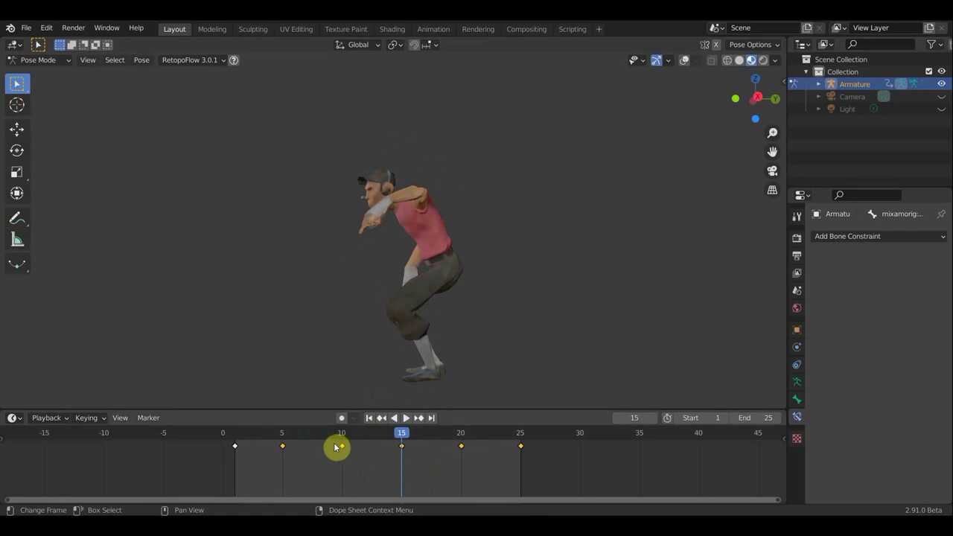
pyautogui.scroll(1, 289, 462)
pyautogui.scroll(1, 291, 462)
# - Play and scrub the animation to review the keyframe timing
pyautogui.scroll(1, 290, 463)
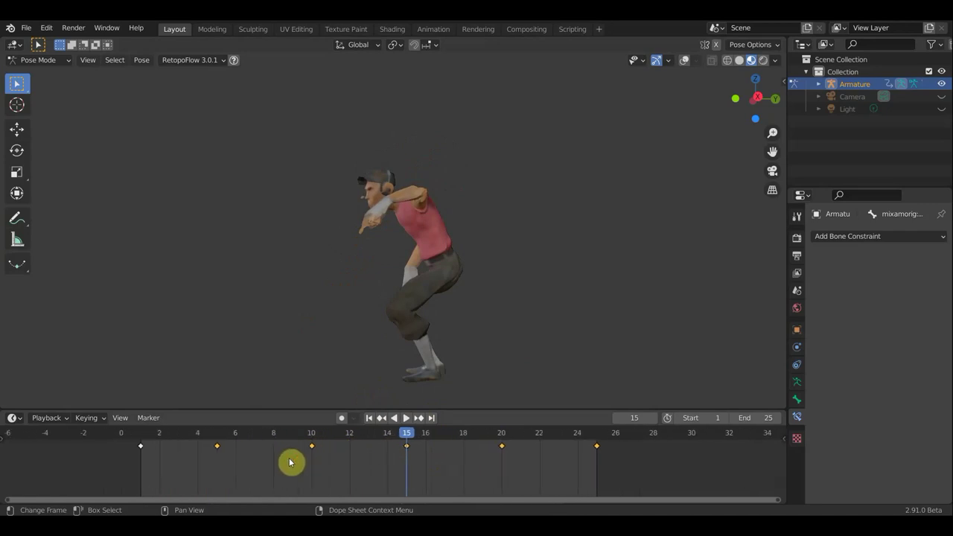
pyautogui.scroll(1, 298, 462)
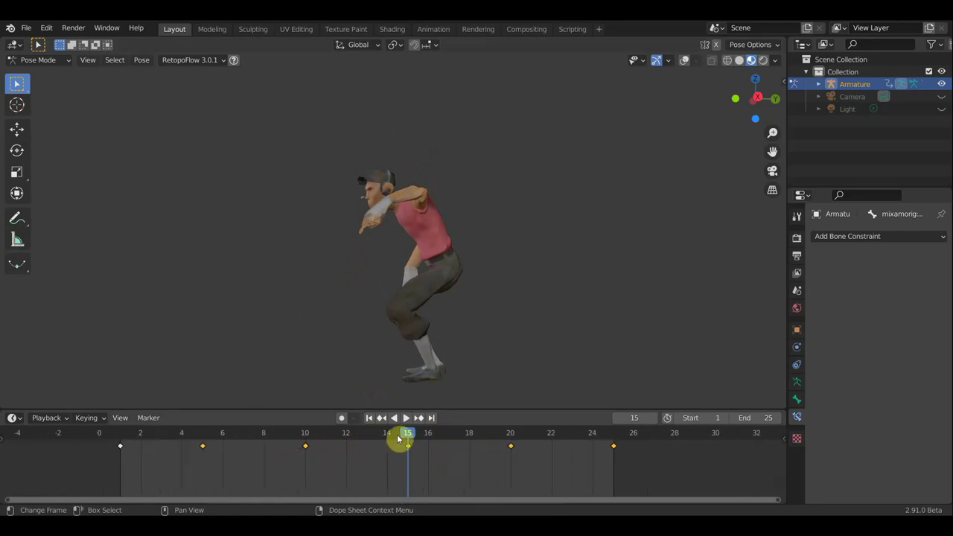
pyautogui.press('space')
pyautogui.moveTo(229, 449)
pyautogui.mouseDown()
pyautogui.moveTo(143, 453)
pyautogui.moveTo(313, 448)
pyautogui.moveTo(506, 469)
pyautogui.moveTo(488, 439)
pyautogui.mouseUp()
pyautogui.press('space')
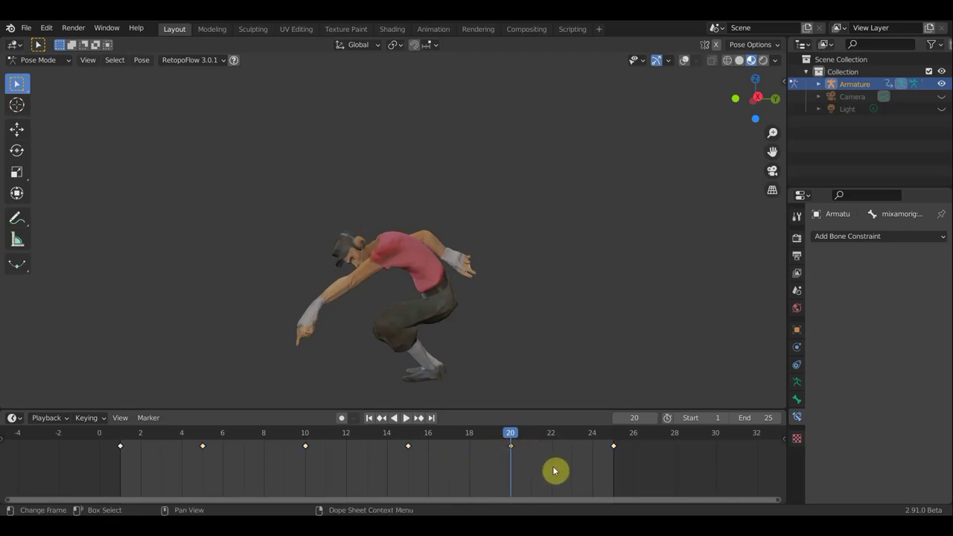
# - Move the frame-20 keyframe to 17 and the frame-25 keyframe to 20
pyautogui.press('g')
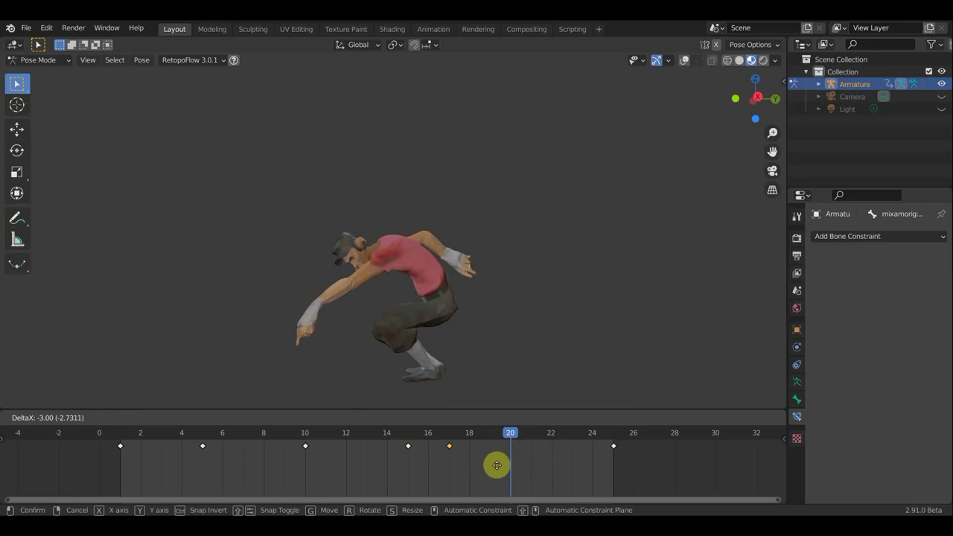
pyautogui.click(496, 466)
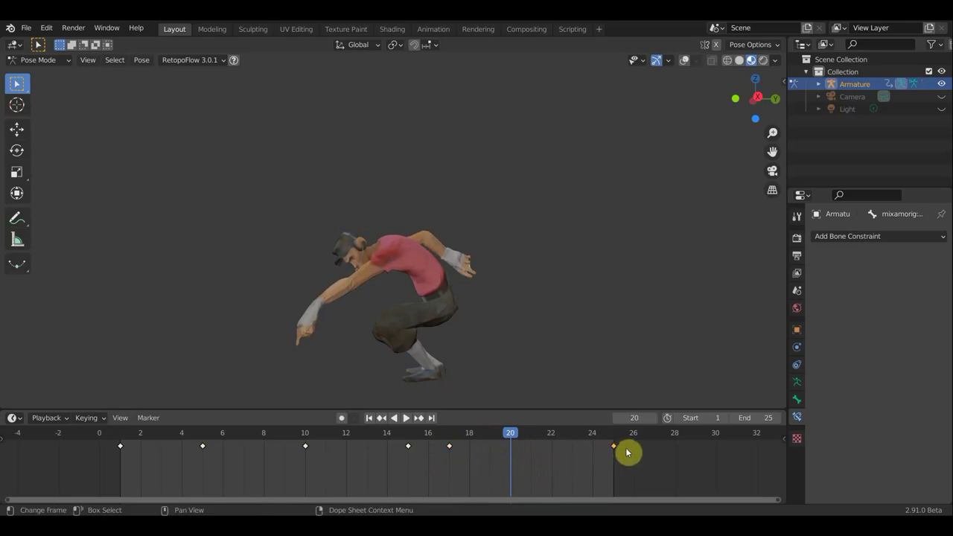
pyautogui.press('g')
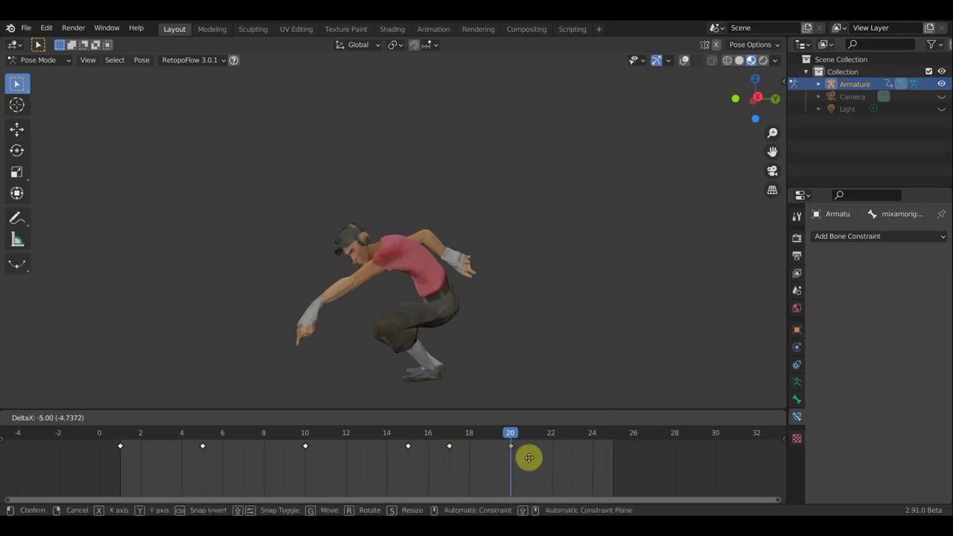
pyautogui.click(529, 457)
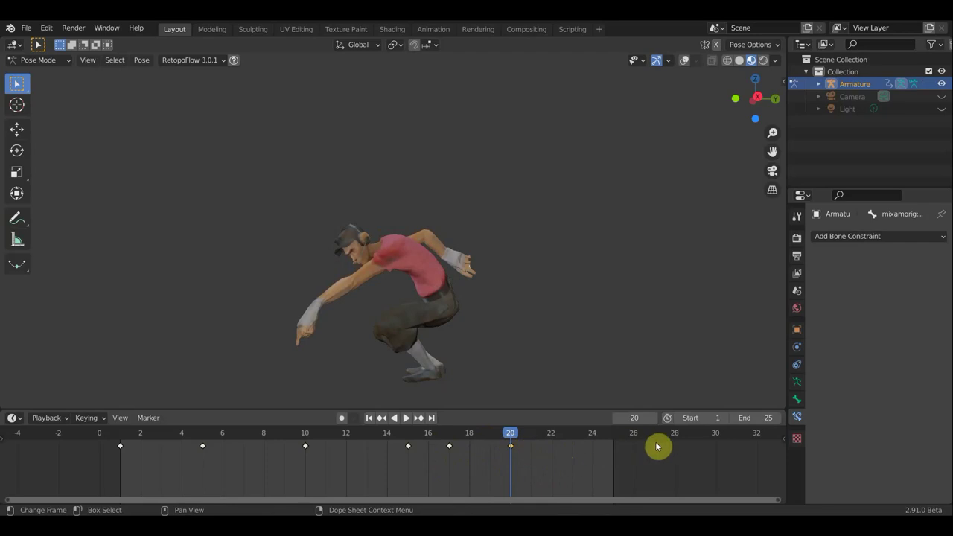
pyautogui.click(767, 417)
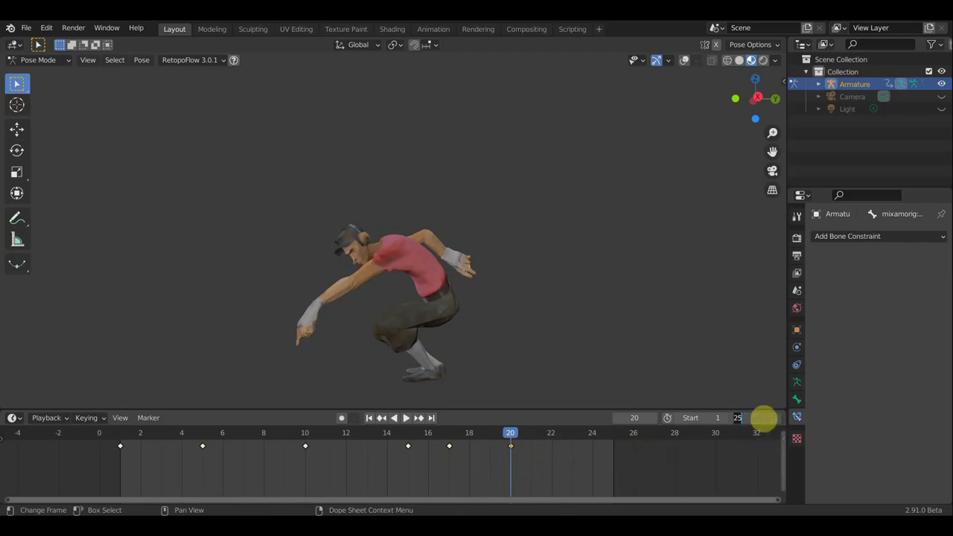
pyautogui.write('20')
# - Set the End frame to 20, play back the loop, and clear the key selection
pyautogui.press('Return')
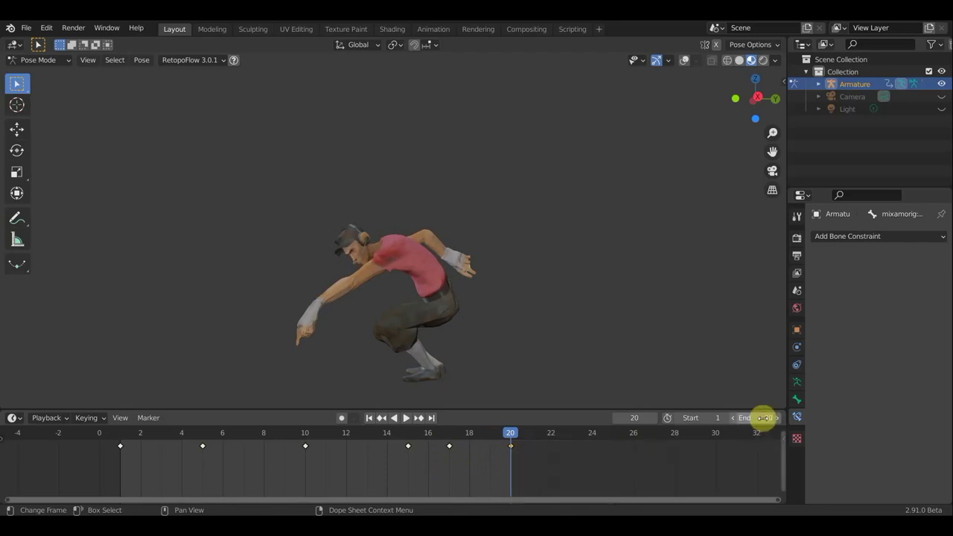
pyautogui.press('space')
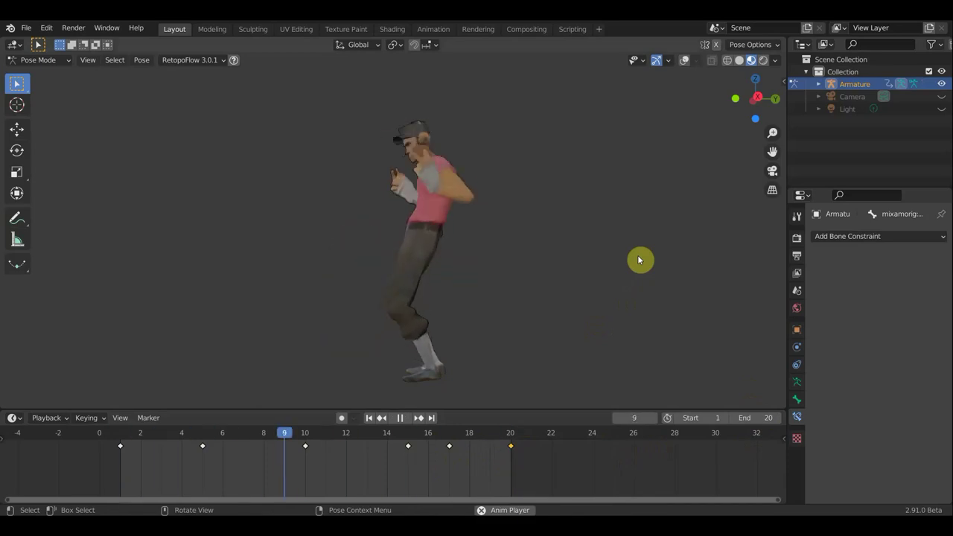
pyautogui.press('Escape')
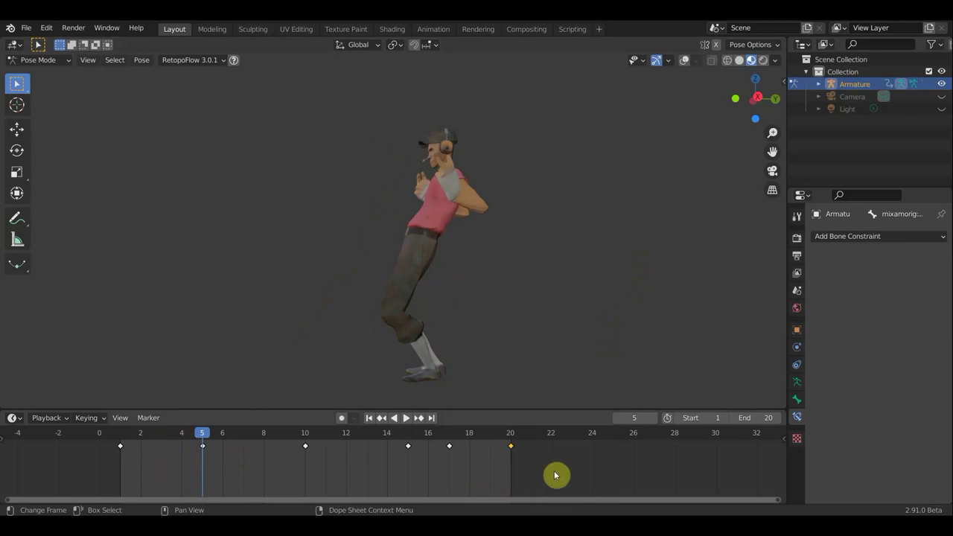
pyautogui.moveTo(552, 475); pyautogui.dragTo(394, 450)
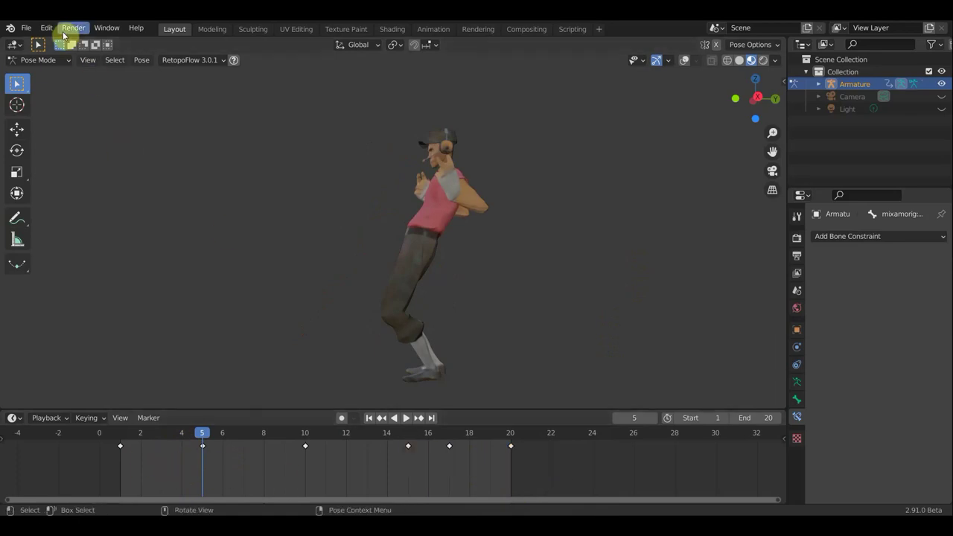
pyautogui.click(28, 29)
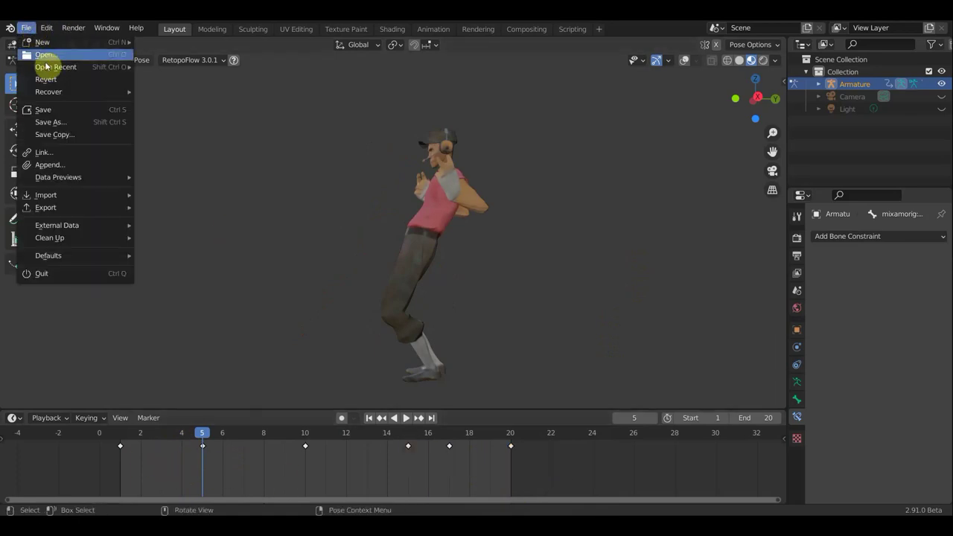
# - Save the project as the incremented copy 'разведчик кости1.blend' on the Desktop
pyautogui.click(67, 124)
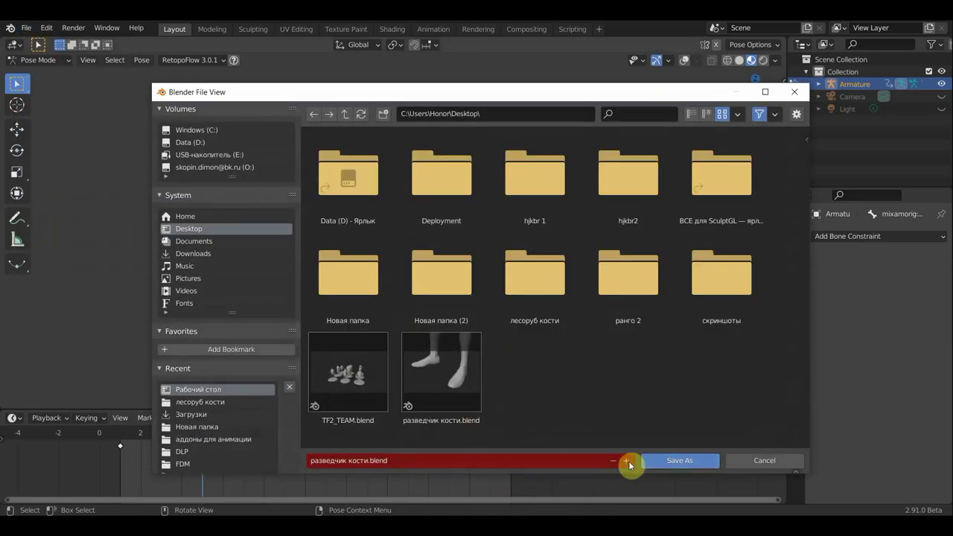
pyautogui.click(627, 461)
pyautogui.click(674, 460)
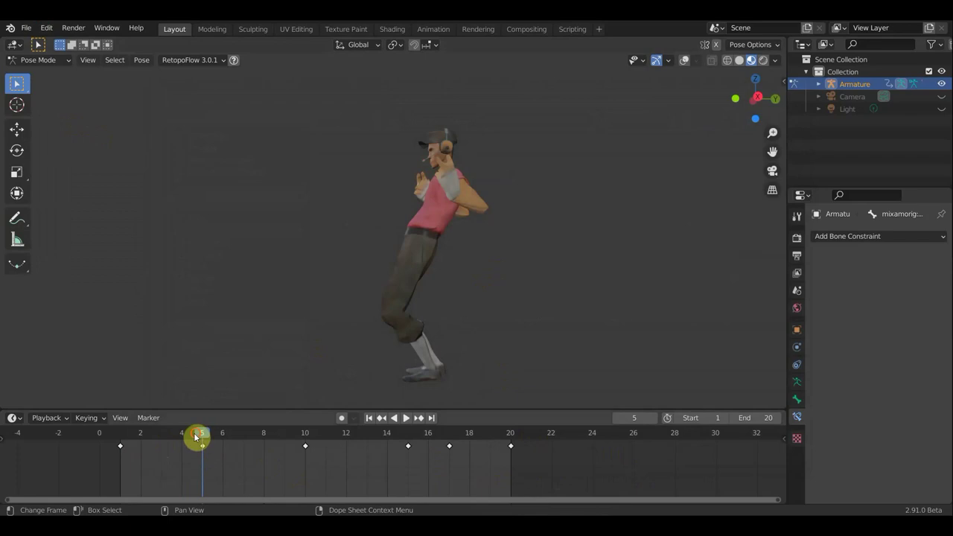
# - Move the frame-5 keyframe to frame 7
pyautogui.press('space')
pyautogui.moveTo(196, 438)
pyautogui.mouseDown()
pyautogui.moveTo(121, 438)
pyautogui.moveTo(193, 445)
pyautogui.moveTo(141, 447)
pyautogui.moveTo(203, 454)
pyautogui.moveTo(186, 441)
pyautogui.mouseUp()
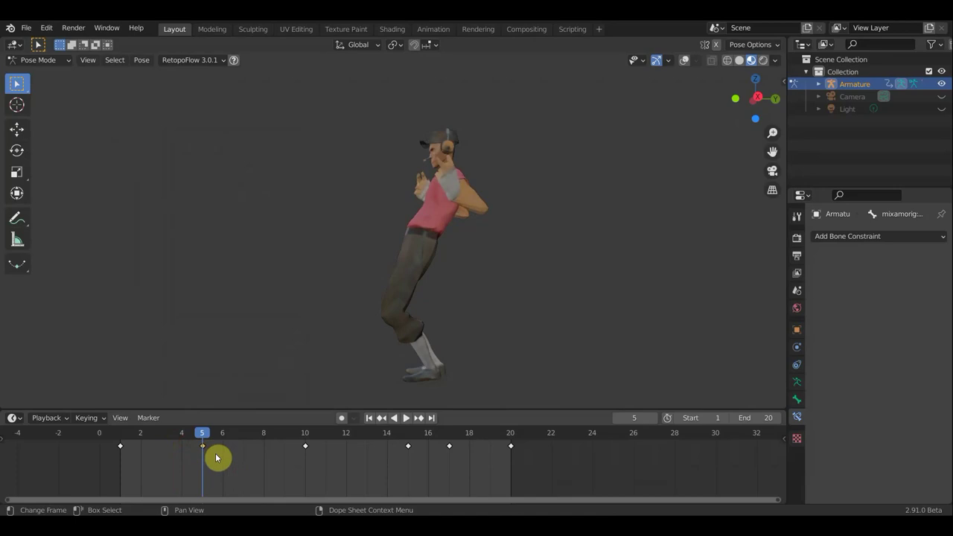
pyautogui.press('space')
pyautogui.press('space')
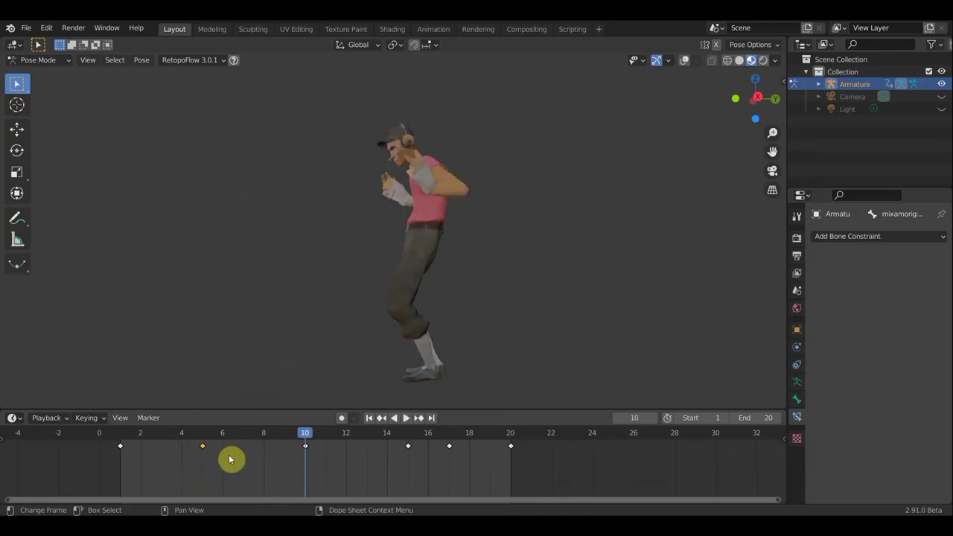
pyautogui.press('g')
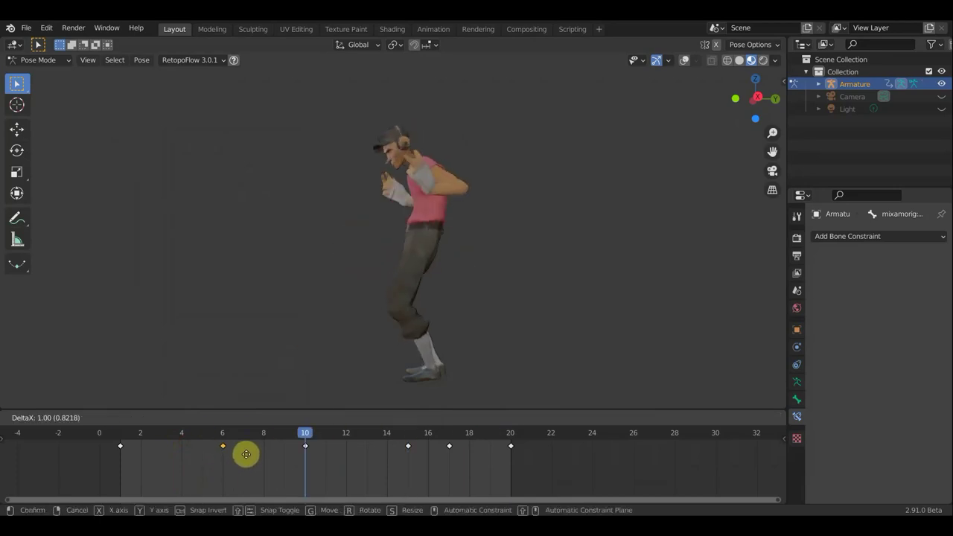
pyautogui.click(265, 458)
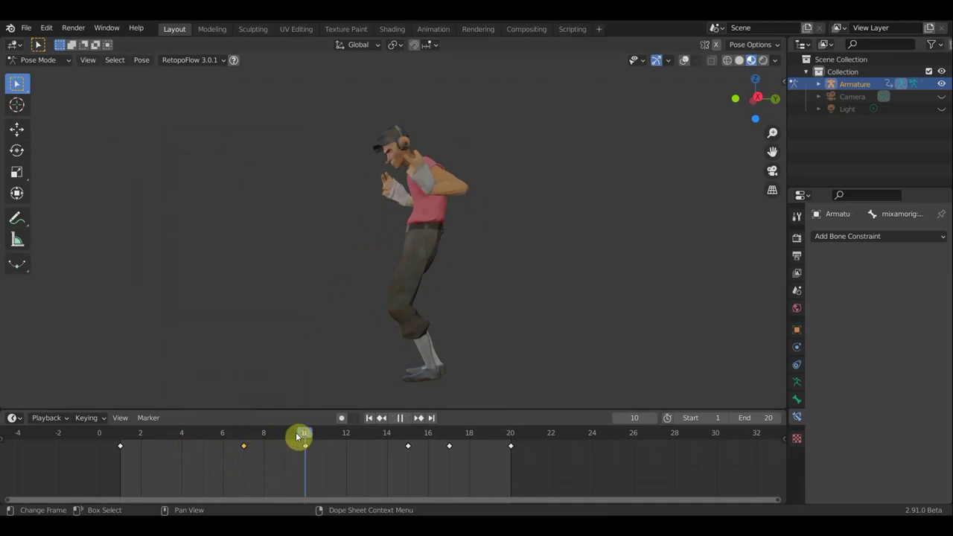
# - Scrub and play back the retimed animation, then select the keys at frames 15–20
pyautogui.moveTo(298, 436); pyautogui.dragTo(306, 453)
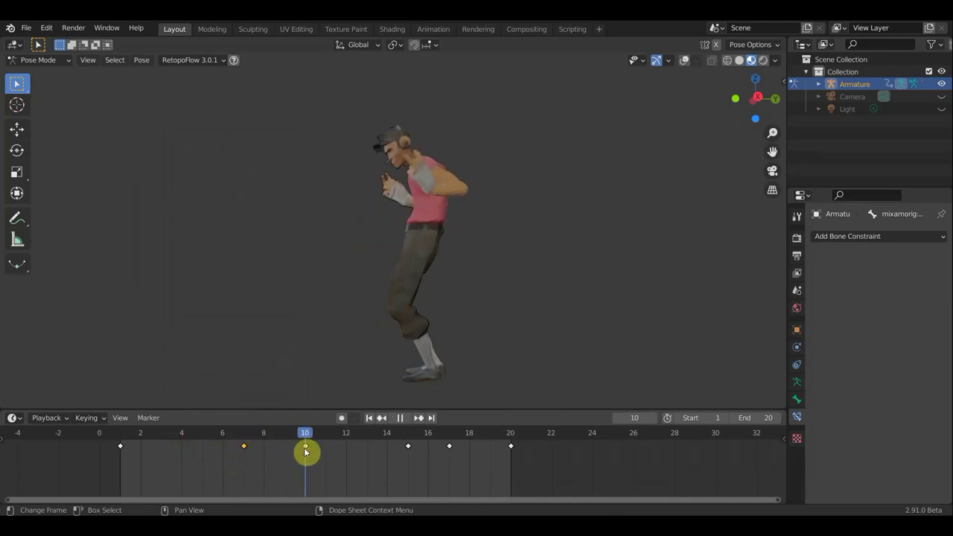
pyautogui.moveTo(305, 452); pyautogui.dragTo(120, 446)
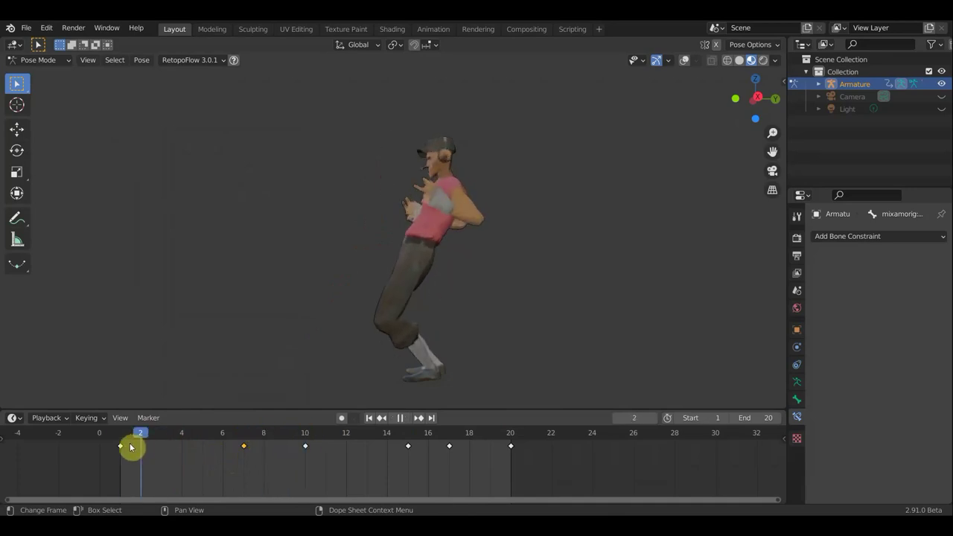
pyautogui.press('space')
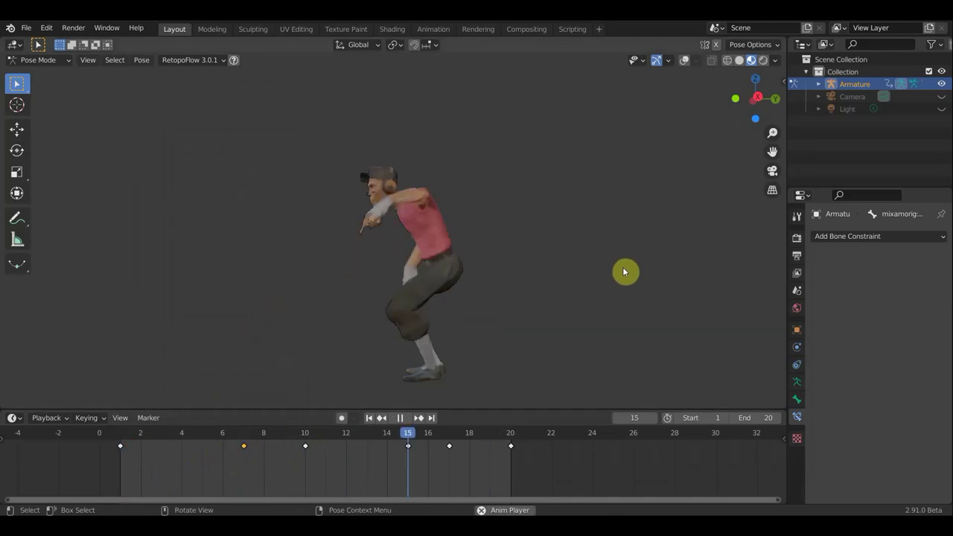
pyautogui.press('space')
pyautogui.press('space')
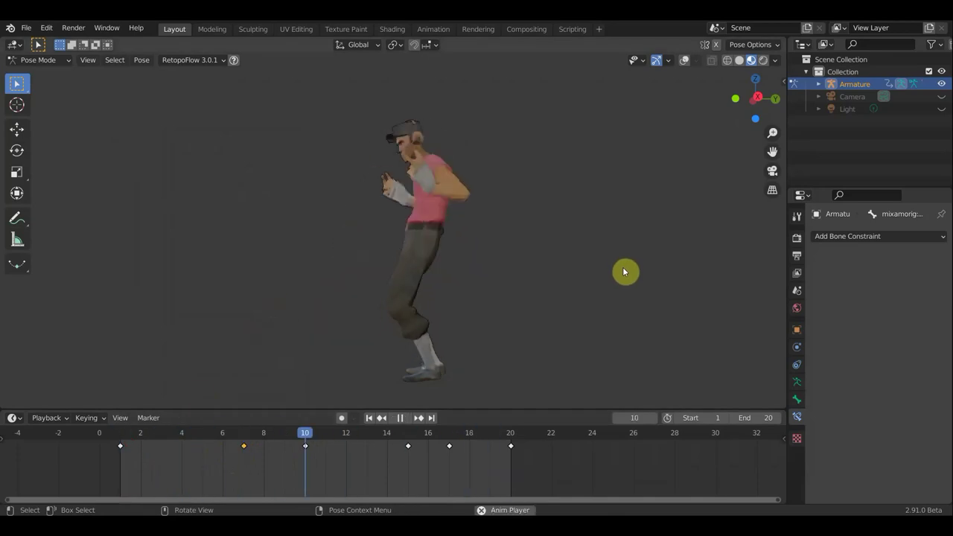
pyautogui.press('space')
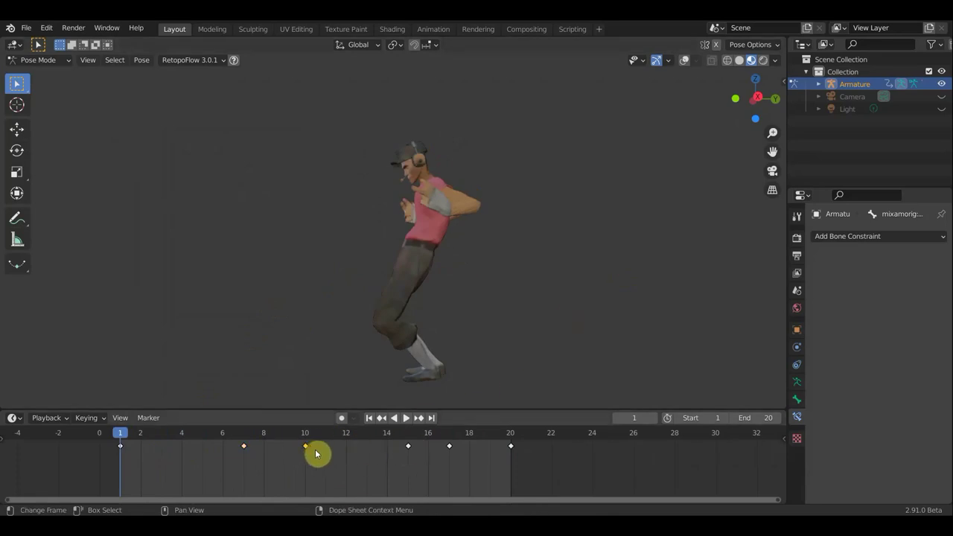
pyautogui.click(306, 437)
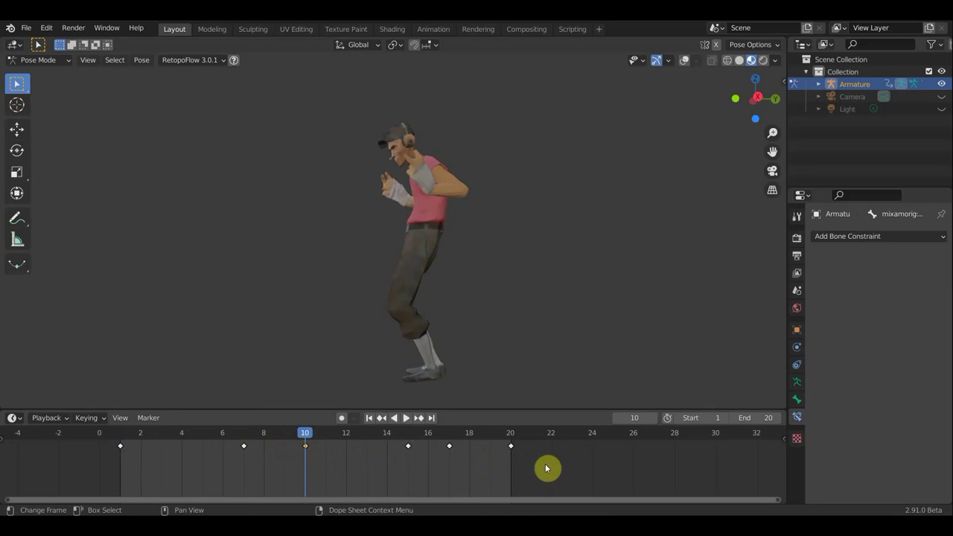
pyautogui.moveTo(538, 463)
pyautogui.mouseDown()
pyautogui.moveTo(379, 449)
pyautogui.moveTo(482, 450)
pyautogui.mouseUp()
# - Shift the last keys four frames later to 19, 21 and 24, set End to 24, and play
pyautogui.press('space')
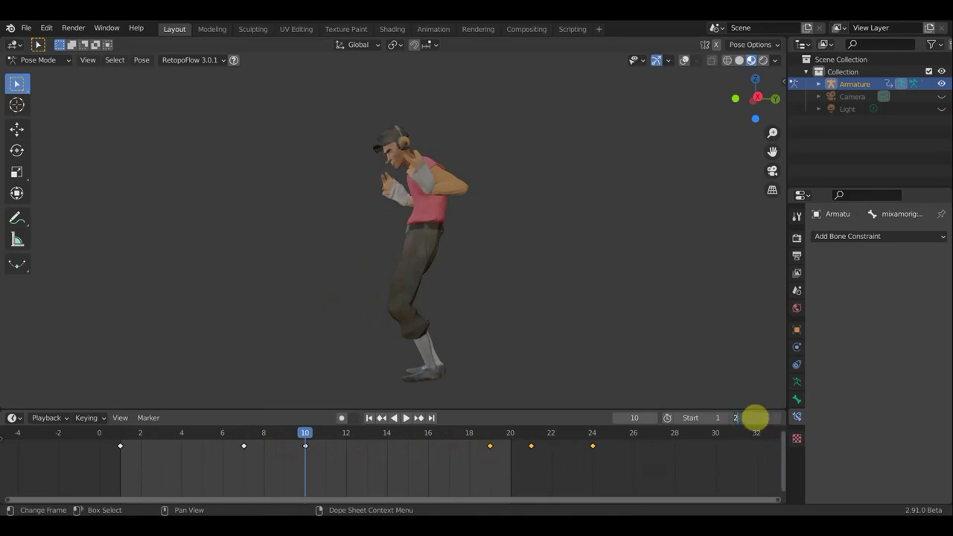
pyautogui.click(758, 418)
pyautogui.write('4')
pyautogui.press('Return')
pyautogui.press('space')
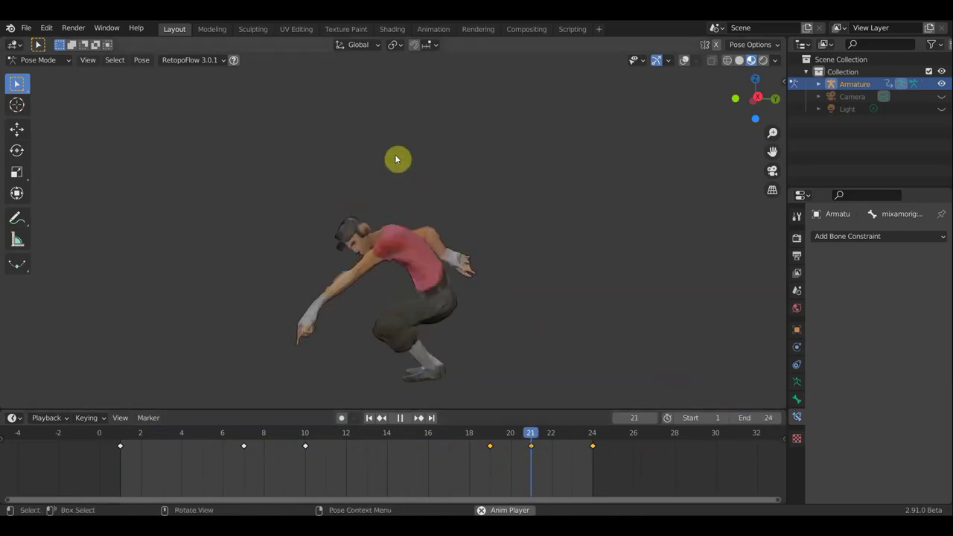
pyautogui.click(400, 418)
# - Check the poses around frames 2, 4 and 6, and turn on viewport overlays to show bones
pyautogui.moveTo(428, 435)
pyautogui.mouseDown()
pyautogui.moveTo(164, 438)
pyautogui.moveTo(639, 473)
pyautogui.mouseUp()
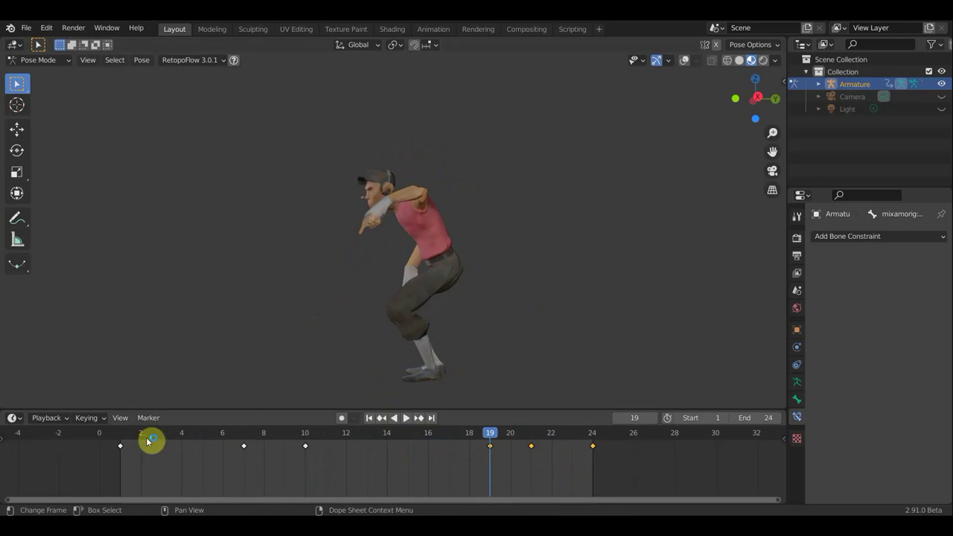
pyautogui.click(186, 439)
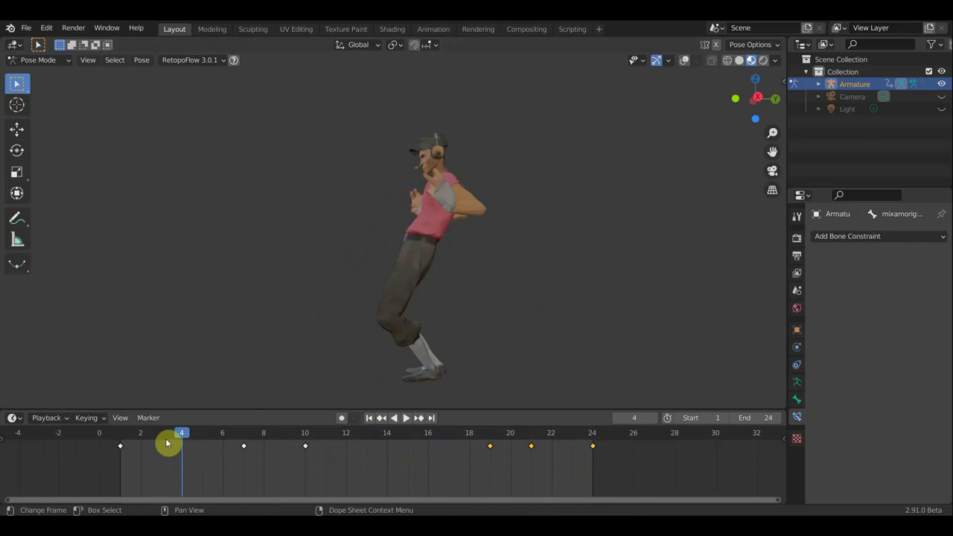
pyautogui.click(142, 438)
pyautogui.click(218, 443)
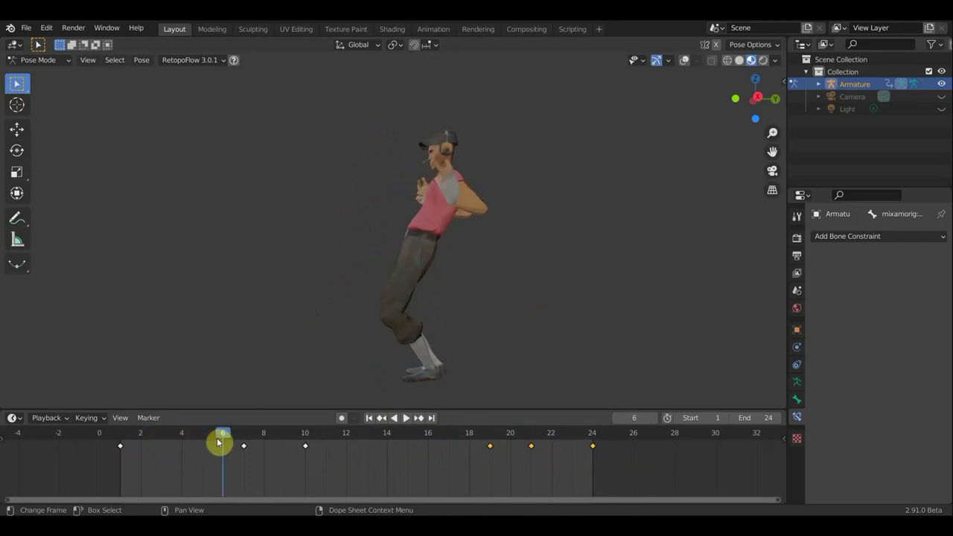
pyautogui.click(180, 442)
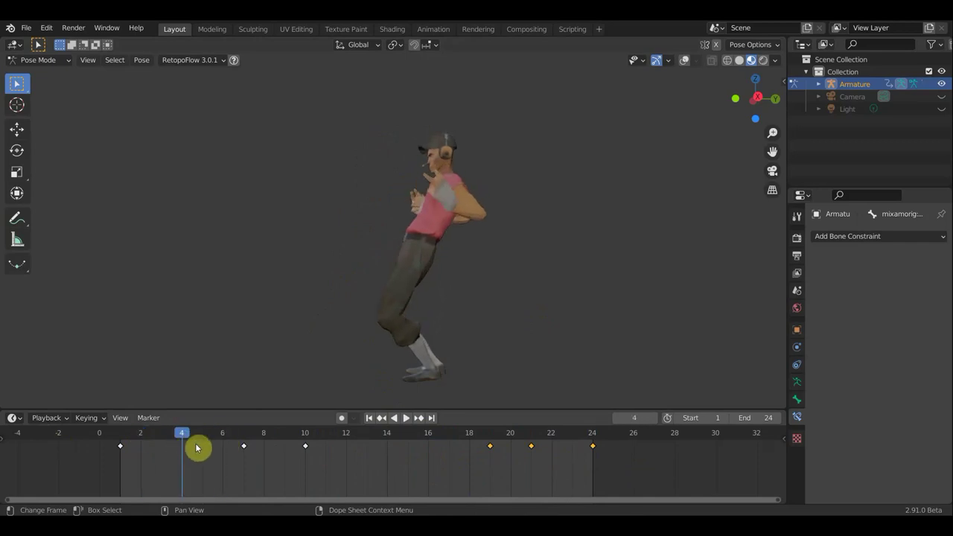
pyautogui.press('i')
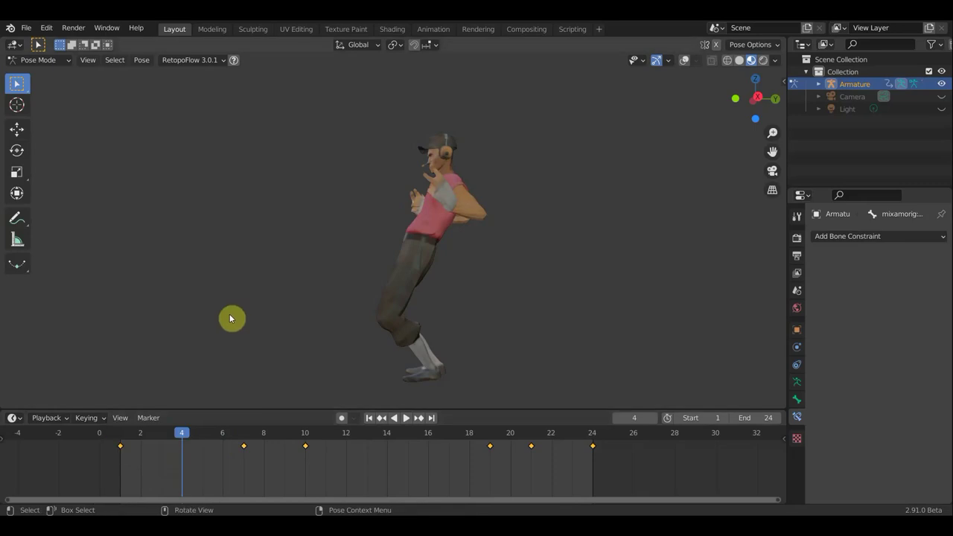
pyautogui.click(685, 60)
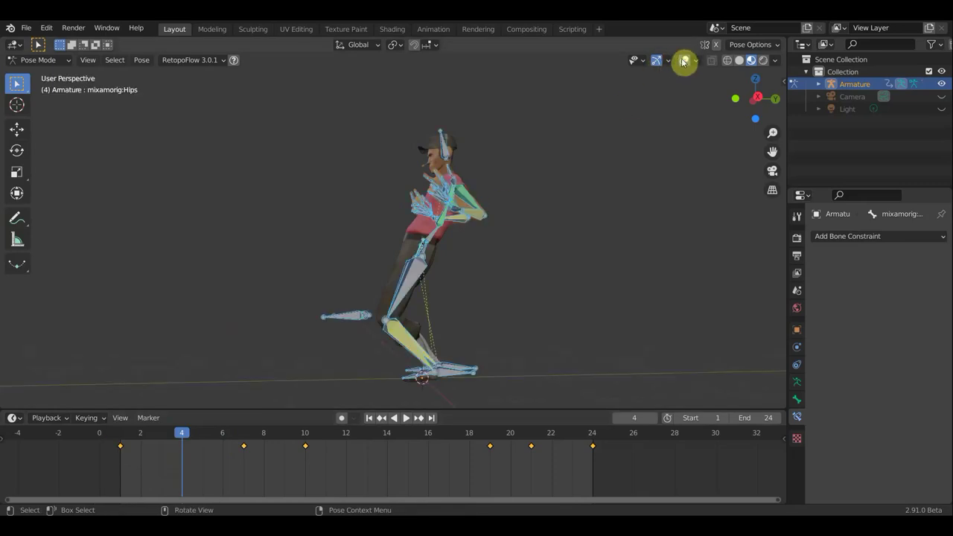
# - Key the pose's location and rotation at frame 4 and preview frames 1–4
pyautogui.press('i')
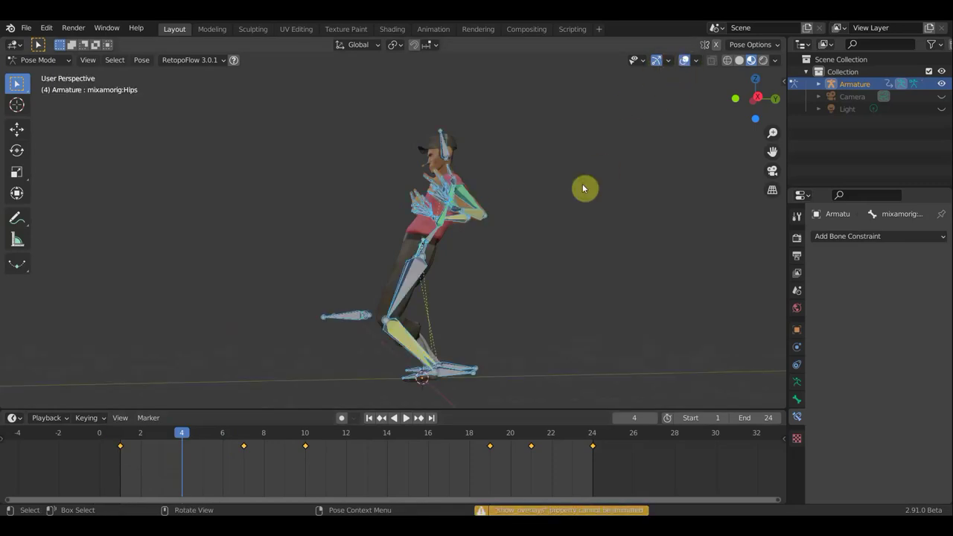
pyautogui.press('i')
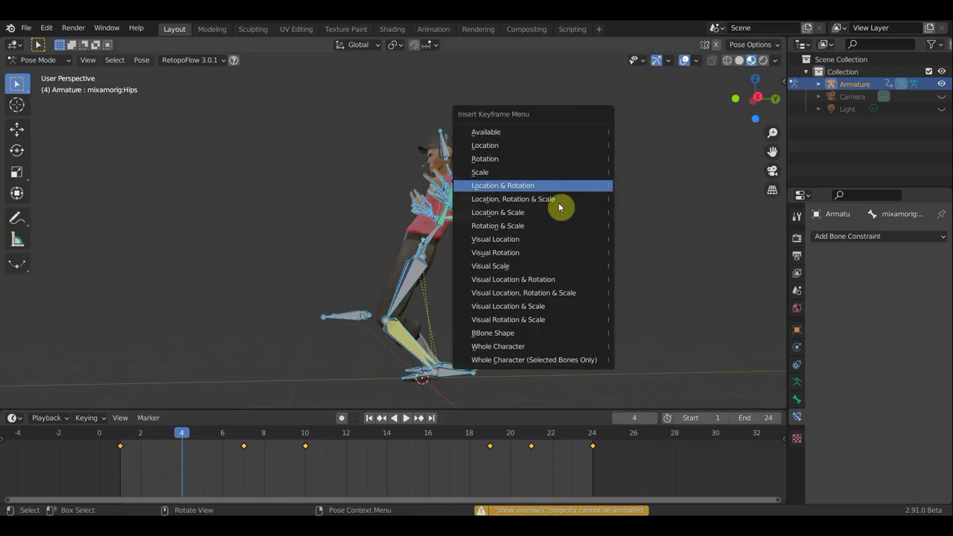
pyautogui.click(509, 187)
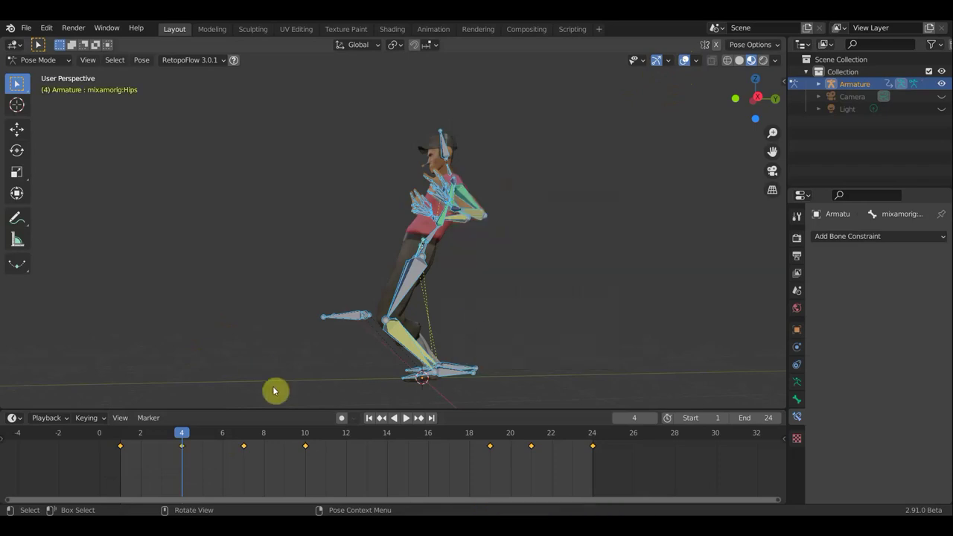
pyautogui.press('space')
pyautogui.moveTo(147, 433)
pyautogui.mouseDown()
pyautogui.moveTo(94, 427)
pyautogui.moveTo(141, 444)
pyautogui.moveTo(347, 470)
pyautogui.mouseUp()
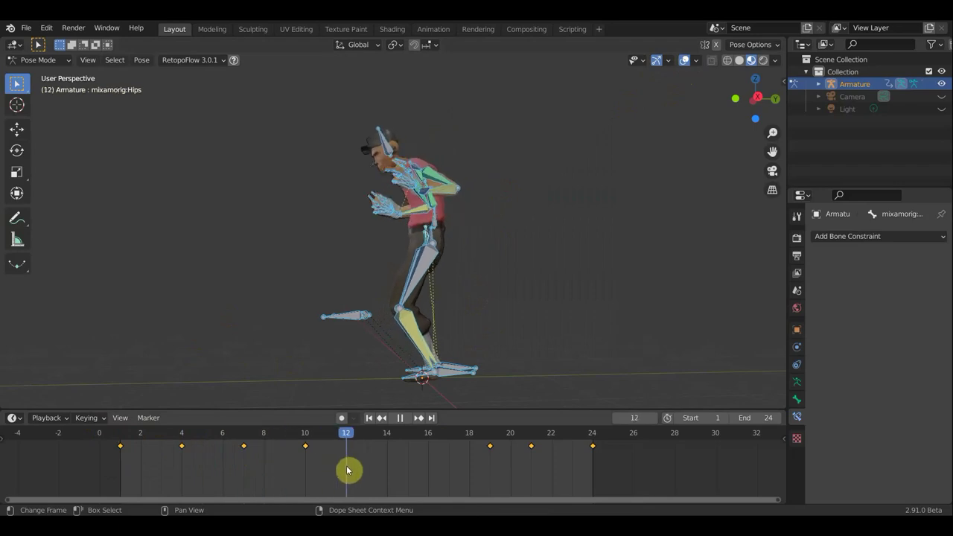
# - Key location and rotation at frame 16, then move that key back to frame 13
pyautogui.moveTo(409, 473)
pyautogui.mouseDown()
pyautogui.moveTo(435, 475)
pyautogui.moveTo(313, 464)
pyautogui.moveTo(471, 480)
pyautogui.moveTo(419, 472)
pyautogui.moveTo(428, 476)
pyautogui.mouseUp()
pyautogui.press('i')
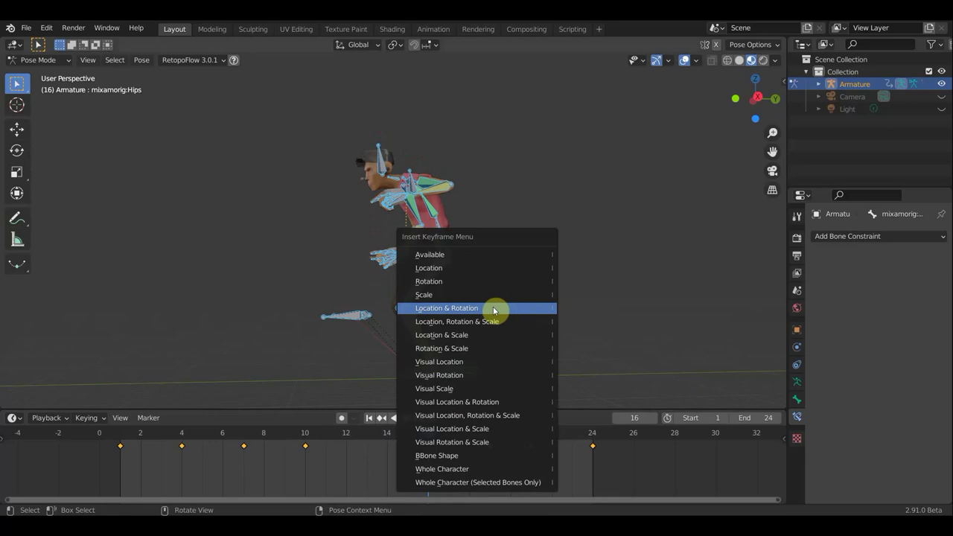
pyautogui.click(493, 308)
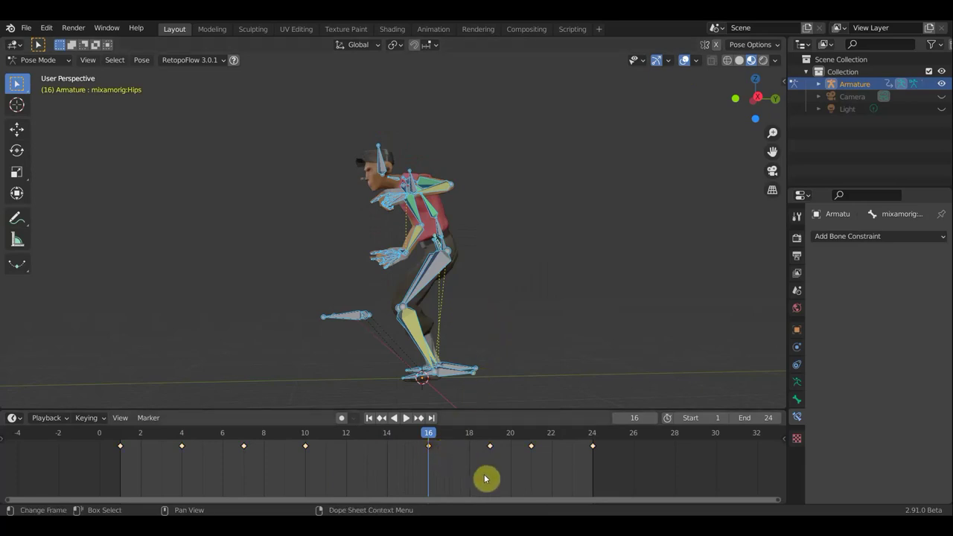
pyautogui.press('g')
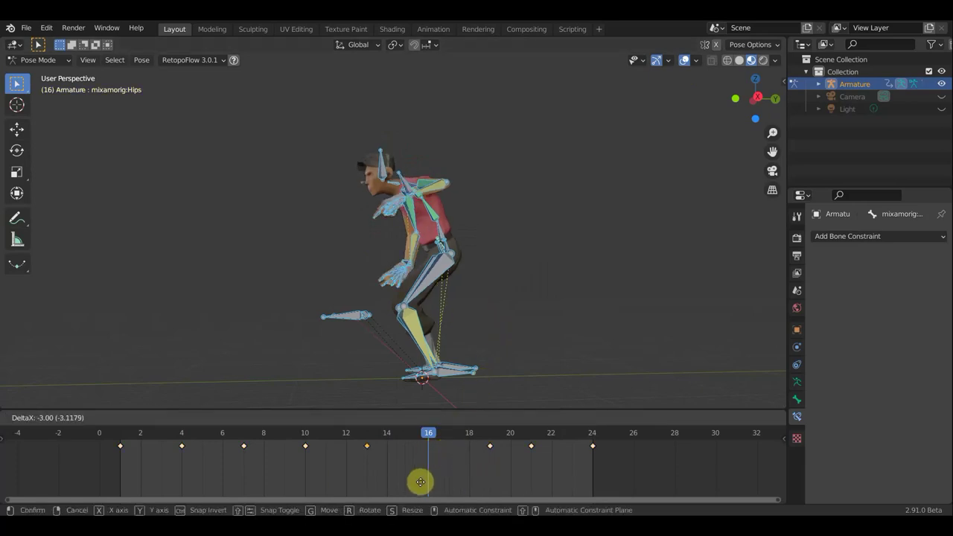
pyautogui.click(420, 482)
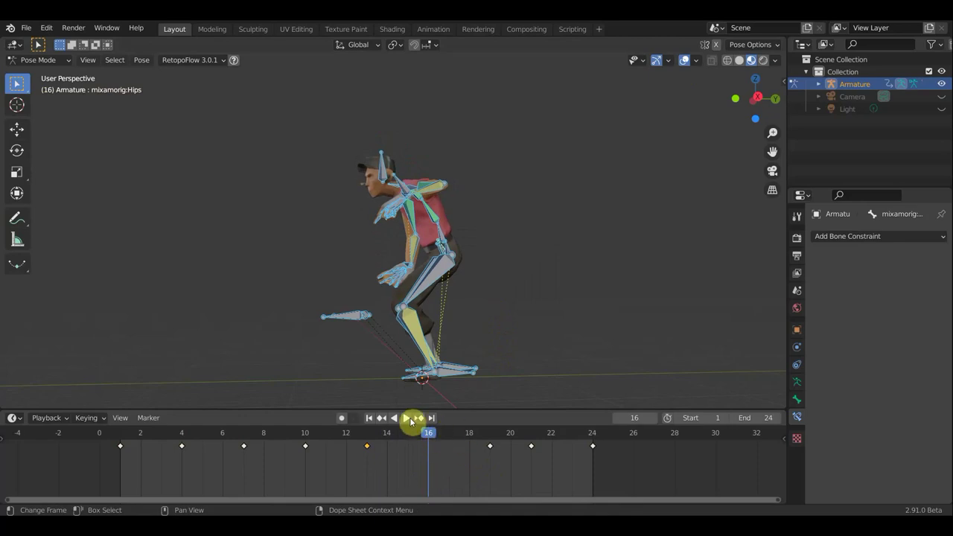
pyautogui.click(408, 419)
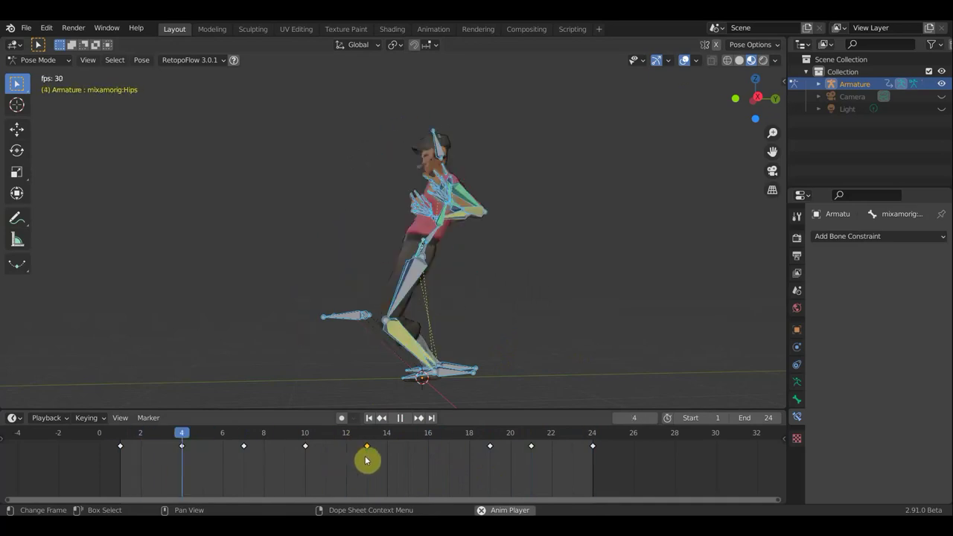
pyautogui.click(402, 418)
pyautogui.moveTo(233, 437)
pyautogui.mouseDown()
pyautogui.moveTo(544, 454)
pyautogui.moveTo(394, 454)
pyautogui.moveTo(479, 453)
pyautogui.moveTo(484, 462)
pyautogui.moveTo(356, 454)
pyautogui.moveTo(613, 479)
pyautogui.moveTo(325, 464)
pyautogui.moveTo(589, 483)
pyautogui.moveTo(386, 463)
pyautogui.moveTo(568, 469)
pyautogui.moveTo(408, 456)
pyautogui.mouseUp()
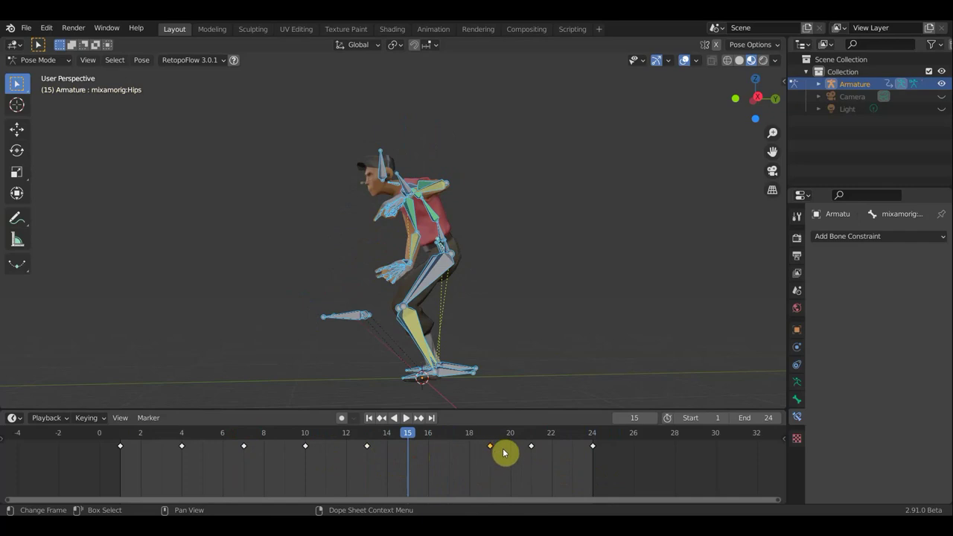
# - Move the frame-19 key to 15 and the frame-21 key to 22, previewing the timing
pyautogui.press('g')
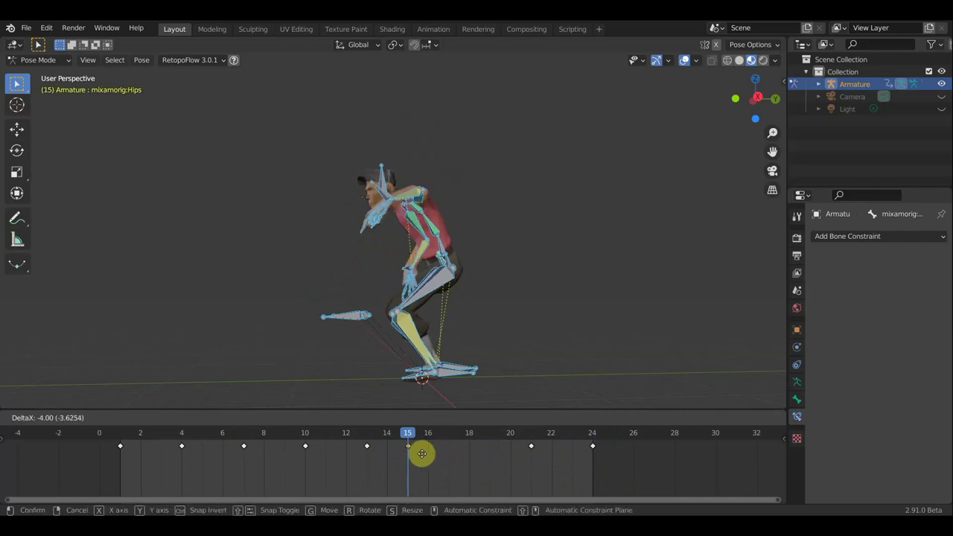
pyautogui.click(422, 452)
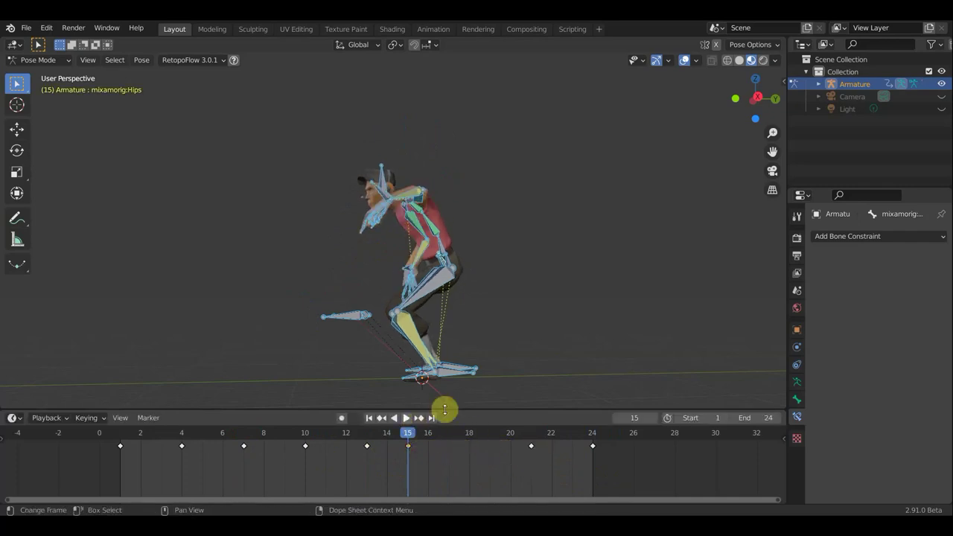
pyautogui.press('space')
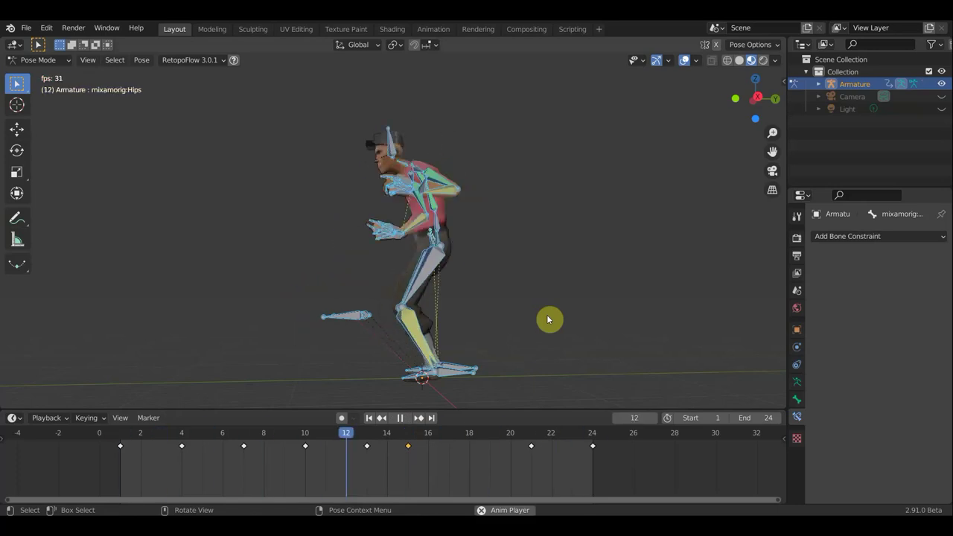
pyautogui.press('space')
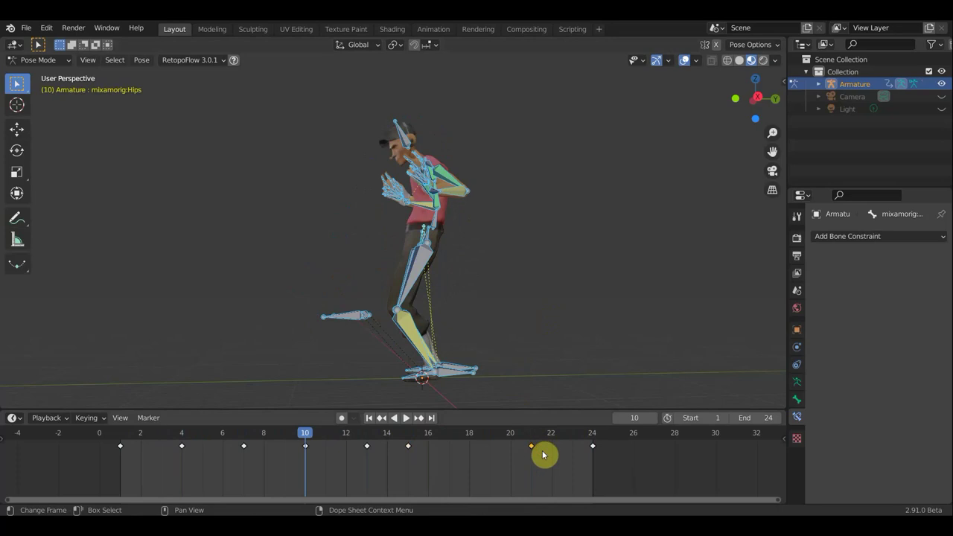
pyautogui.press('g')
pyautogui.click(564, 455)
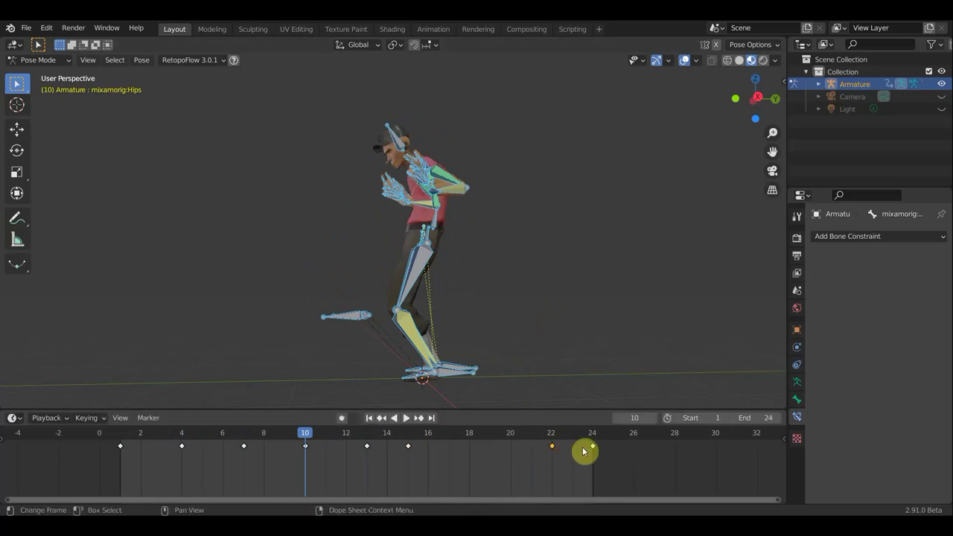
pyautogui.press('space')
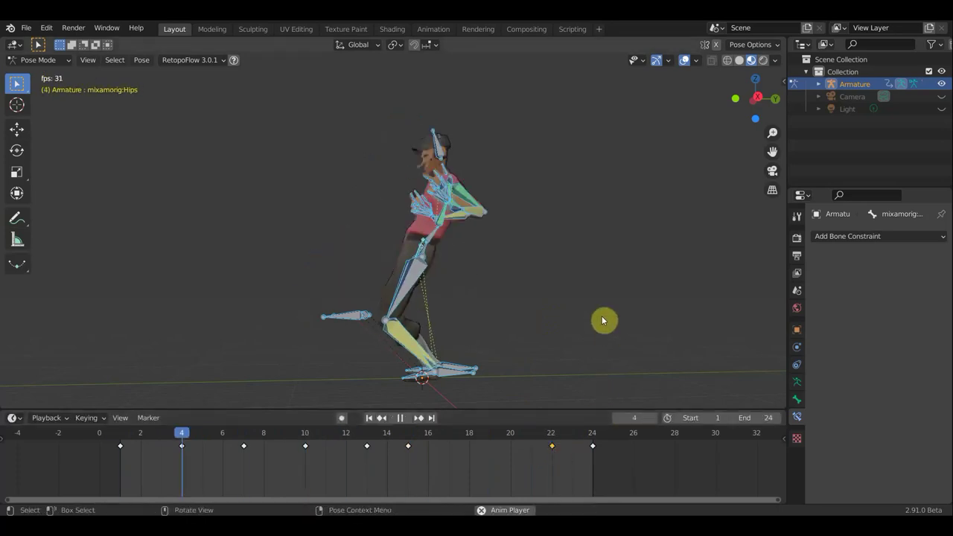
pyautogui.press('space')
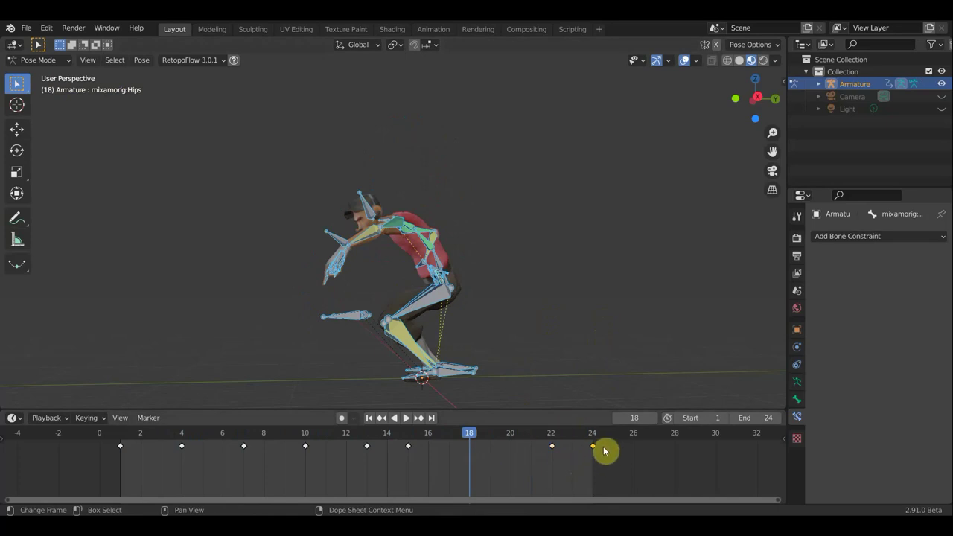
# - Move the final key to frame 30, set End to 30, play, and hide viewport overlays
pyautogui.press('g')
pyautogui.click(718, 447)
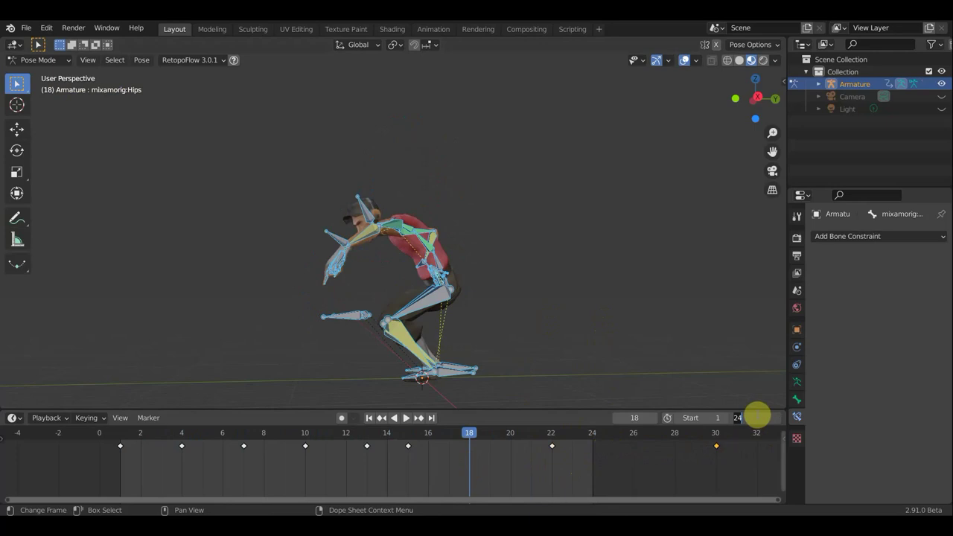
pyautogui.click(754, 418)
pyautogui.write('30')
pyautogui.press('Return')
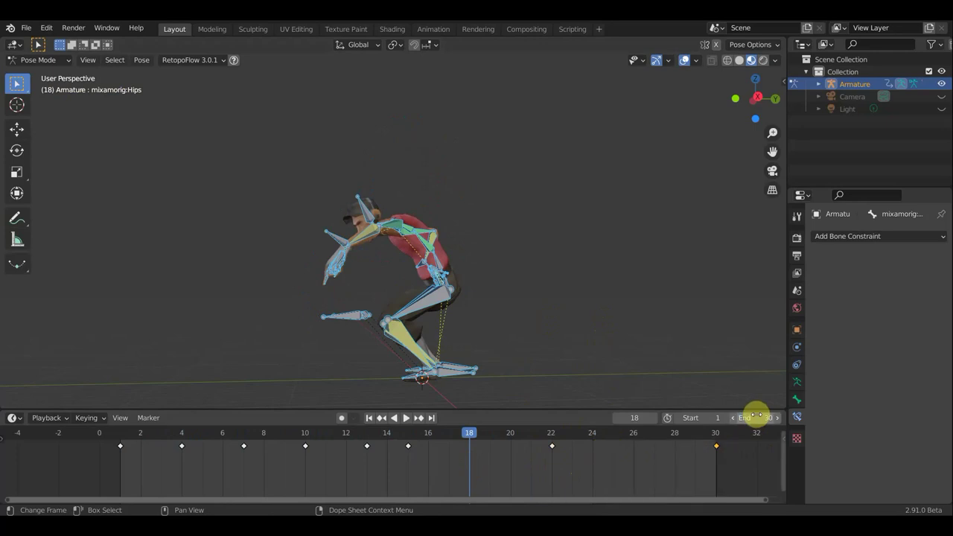
pyautogui.press('space')
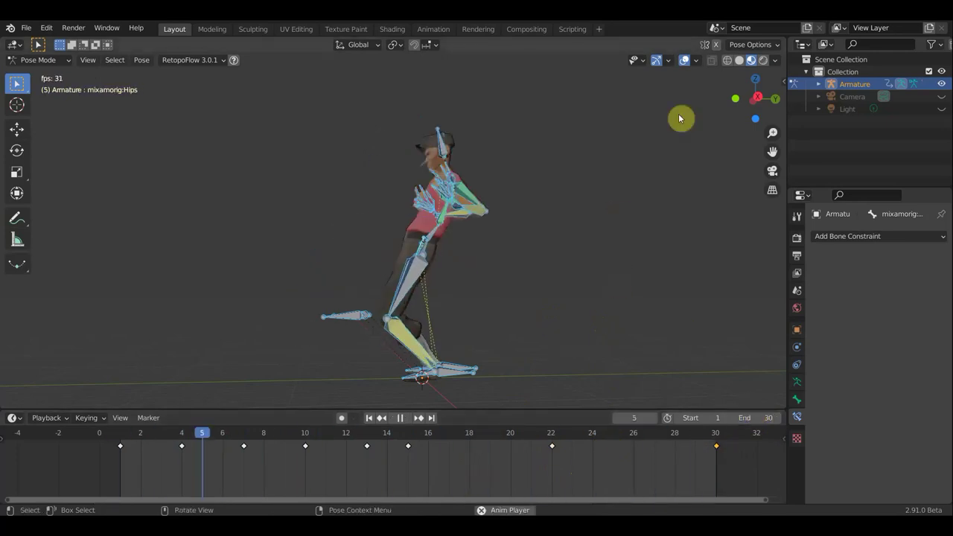
pyautogui.click(686, 60)
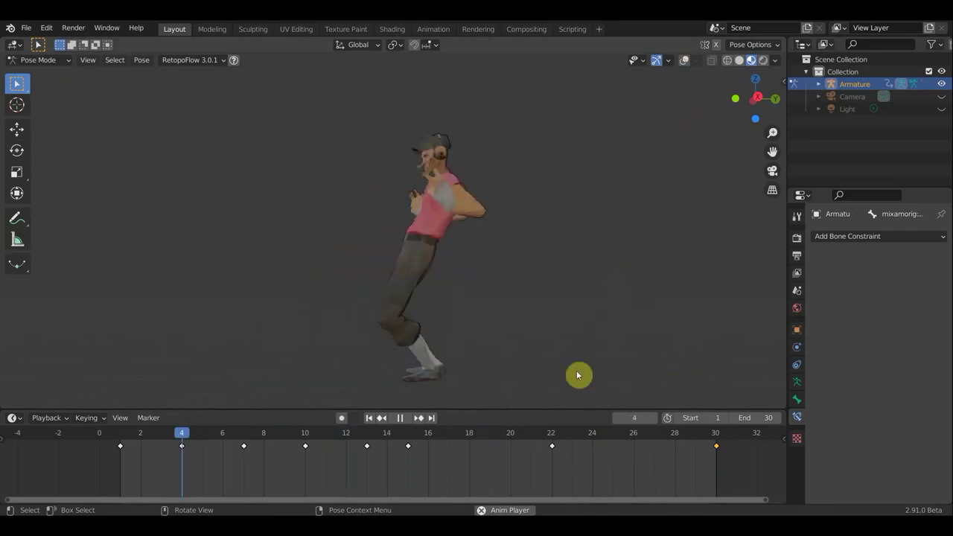
pyautogui.click(400, 418)
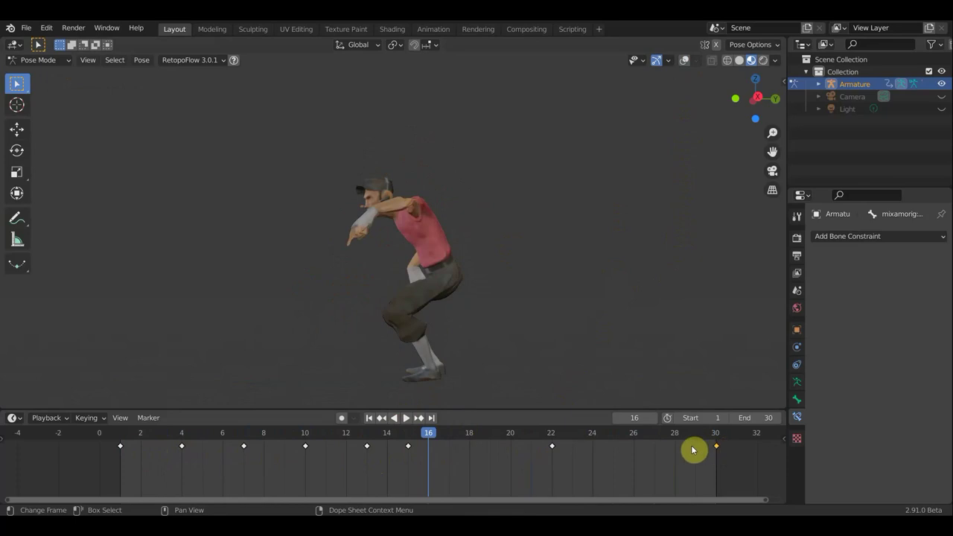
pyautogui.click(469, 438)
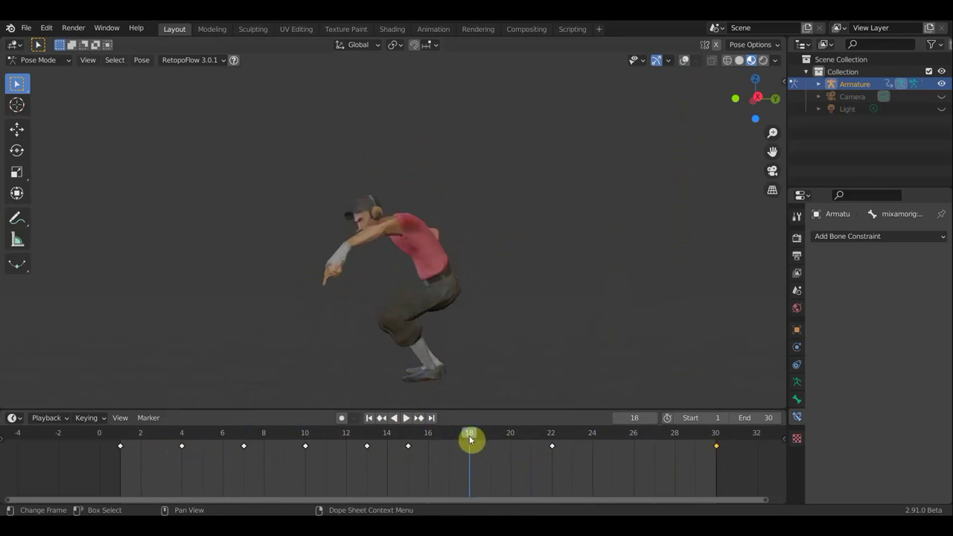
pyautogui.moveTo(471, 438); pyautogui.dragTo(412, 438)
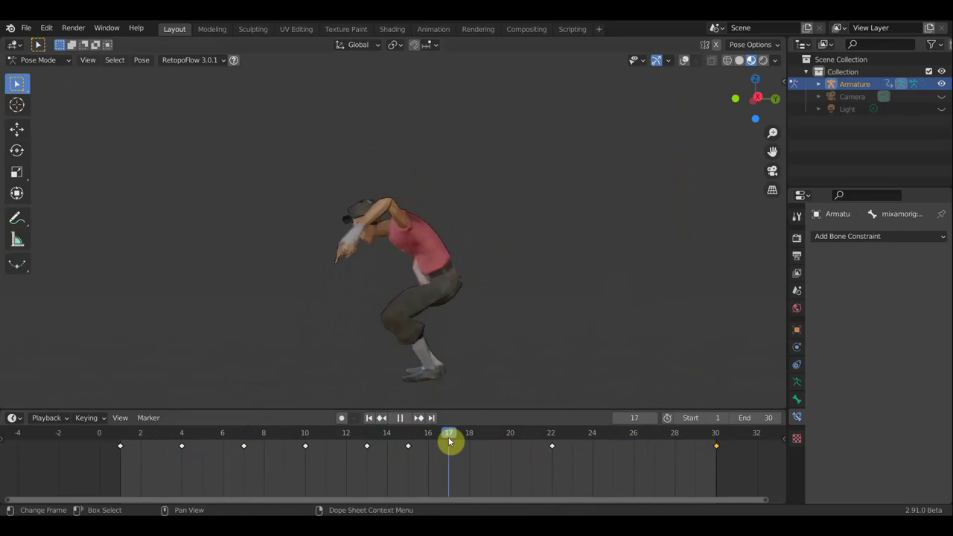
pyautogui.moveTo(583, 449)
pyautogui.mouseDown()
pyautogui.moveTo(432, 453)
pyautogui.moveTo(657, 457)
pyautogui.moveTo(441, 454)
pyautogui.mouseUp()
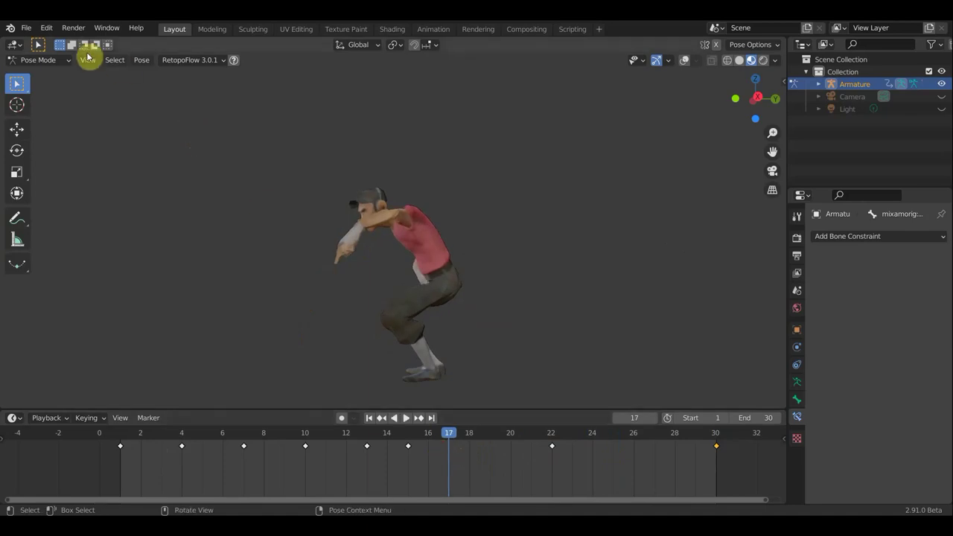
# - Save the scene as 'разведчик кости2.blend' and scrub back to frame 2
pyautogui.click(22, 28)
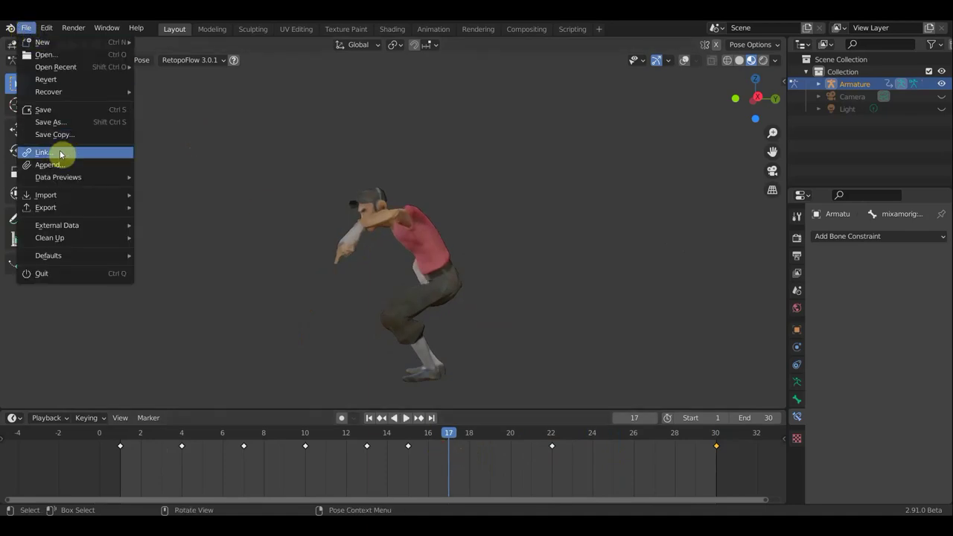
pyautogui.click(59, 122)
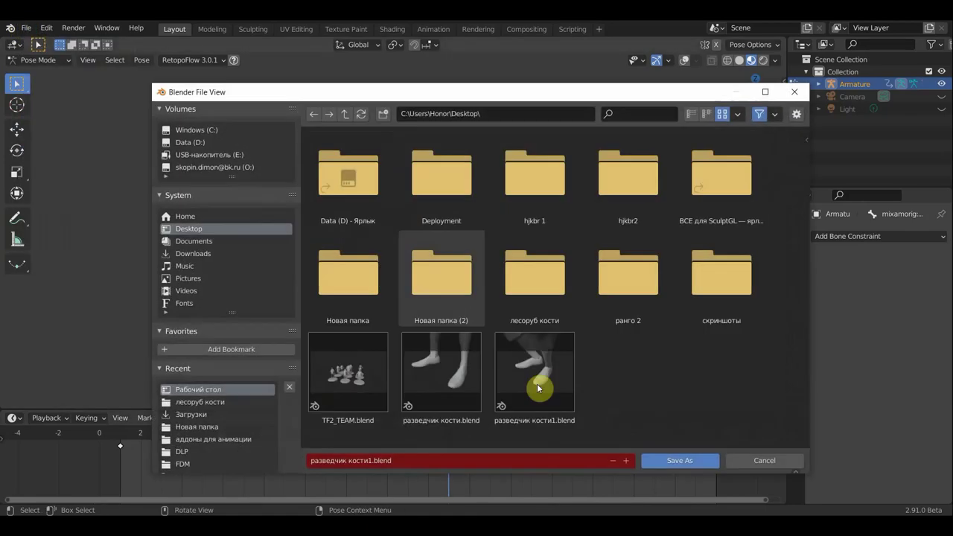
pyautogui.click(628, 461)
pyautogui.click(678, 461)
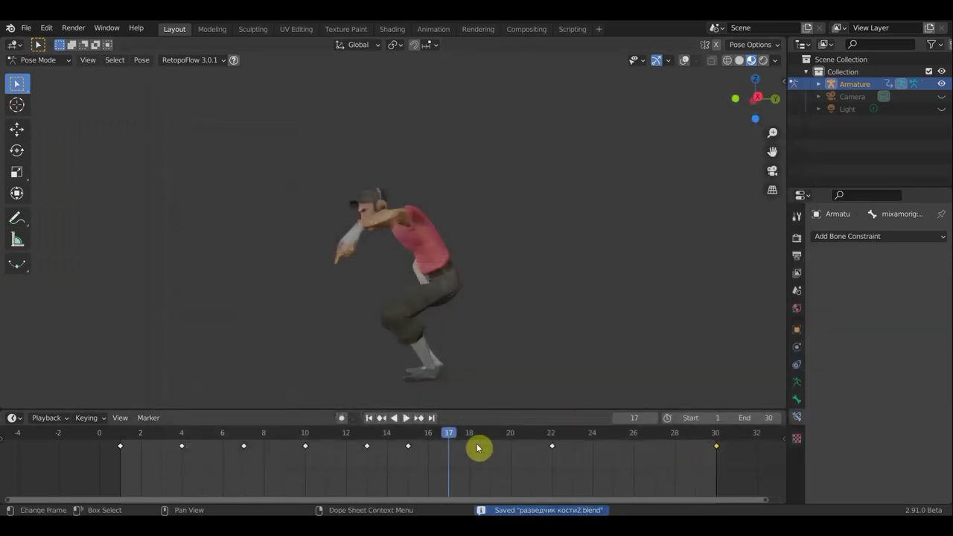
pyautogui.moveTo(450, 438); pyautogui.dragTo(142, 434)
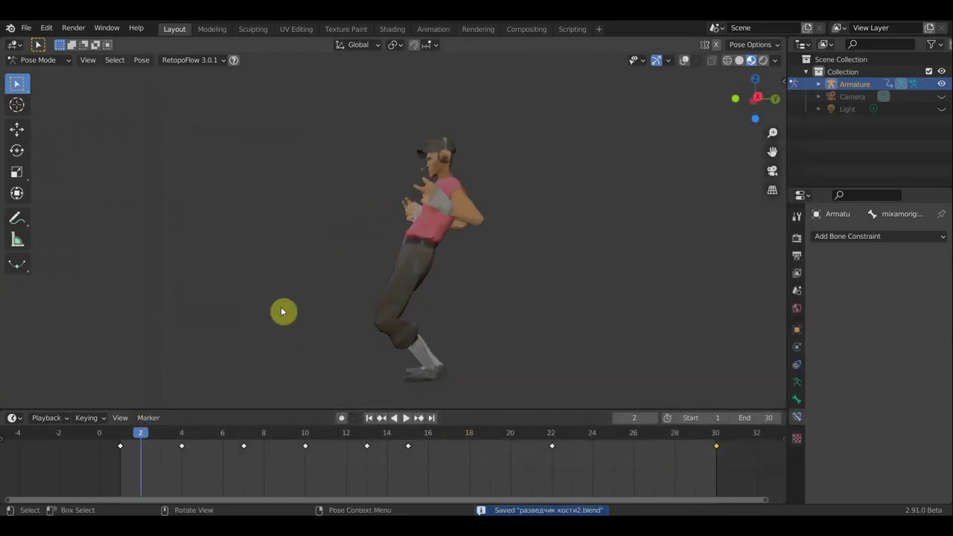
# - Key the pose's location and rotation at frames 2, 3 and 5
pyautogui.press('i')
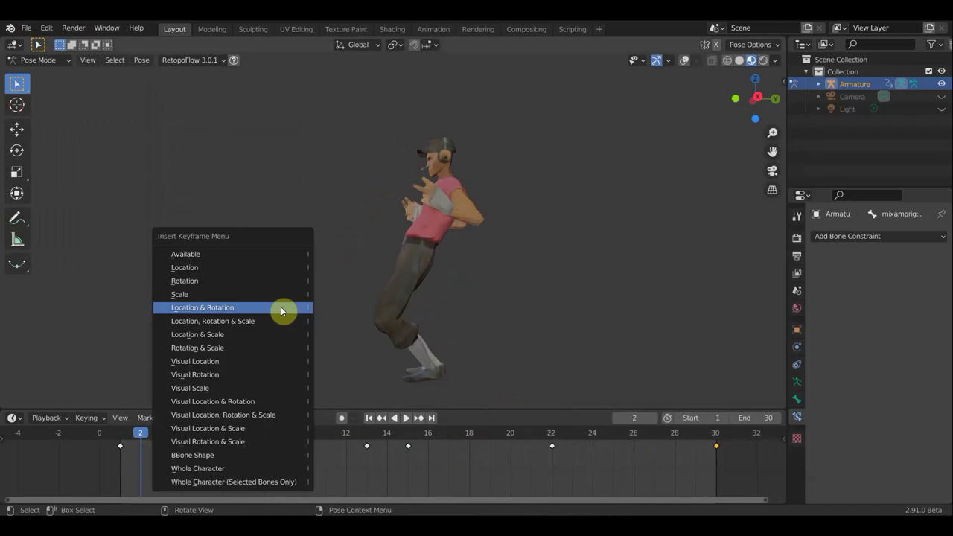
pyautogui.click(228, 311)
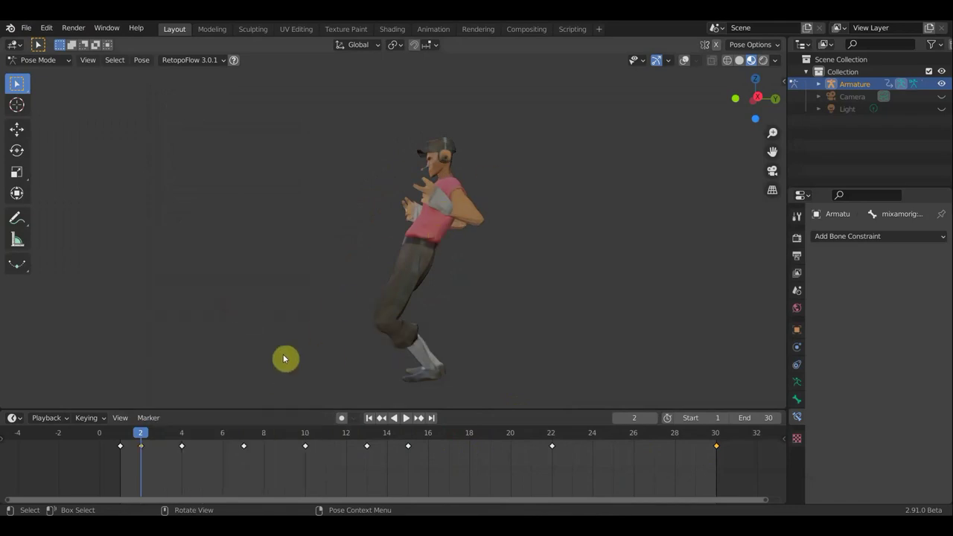
pyautogui.click(161, 434)
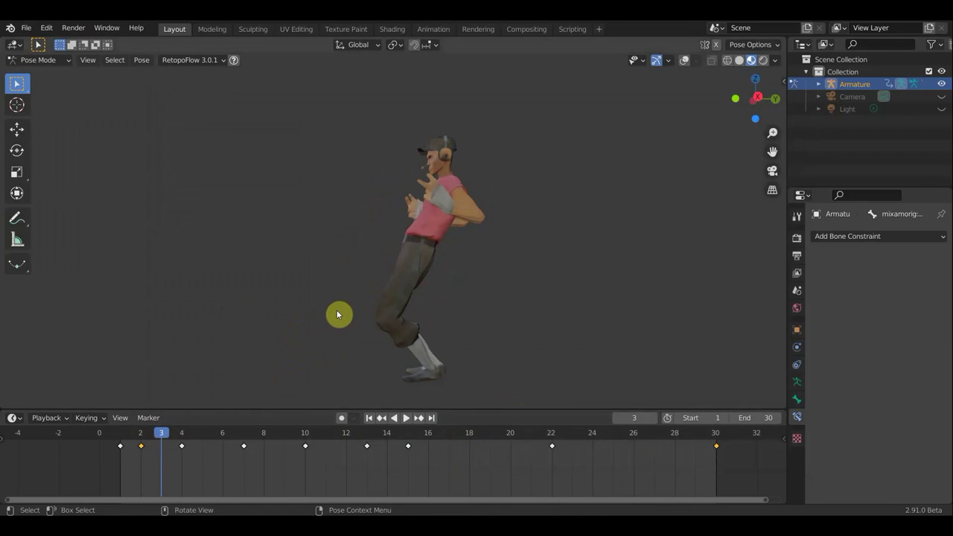
pyautogui.press('i')
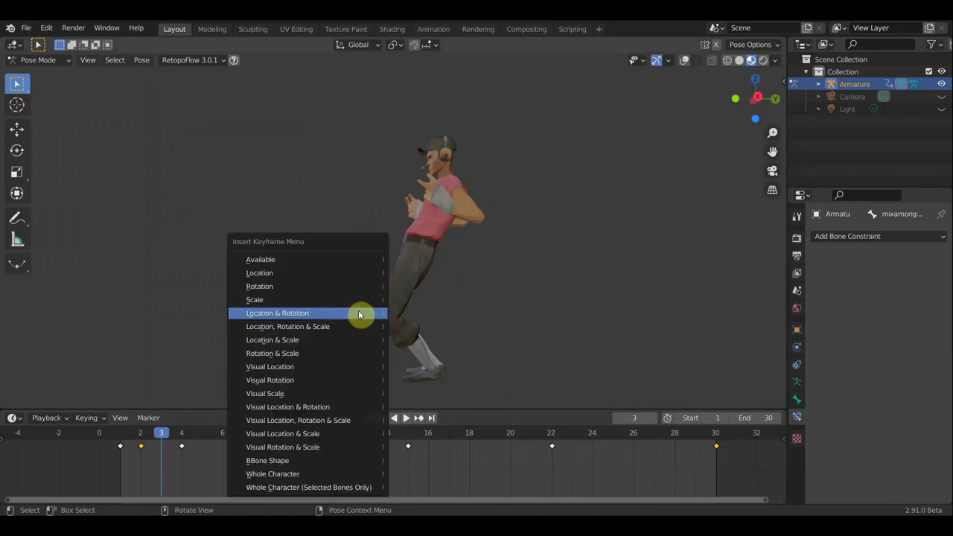
pyautogui.click(340, 314)
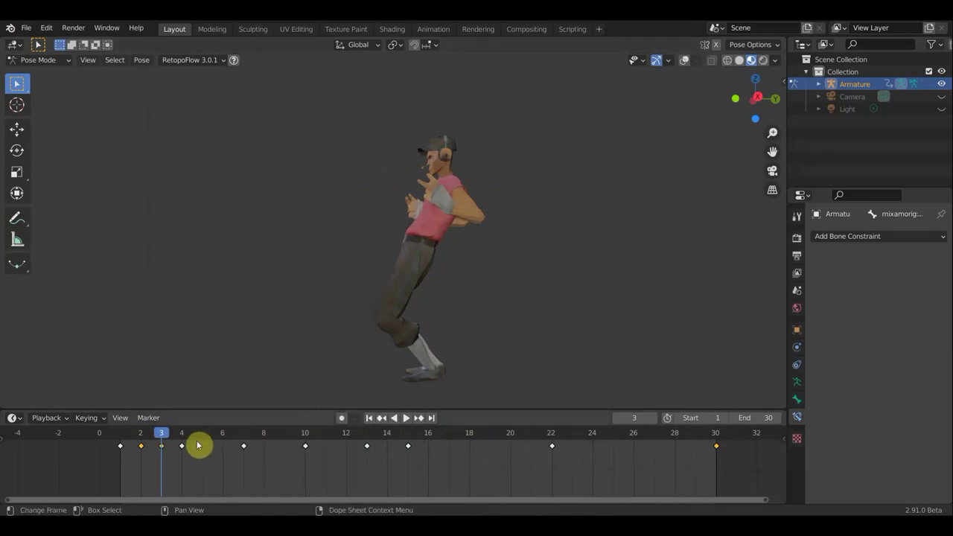
pyautogui.click(201, 443)
pyautogui.press('i')
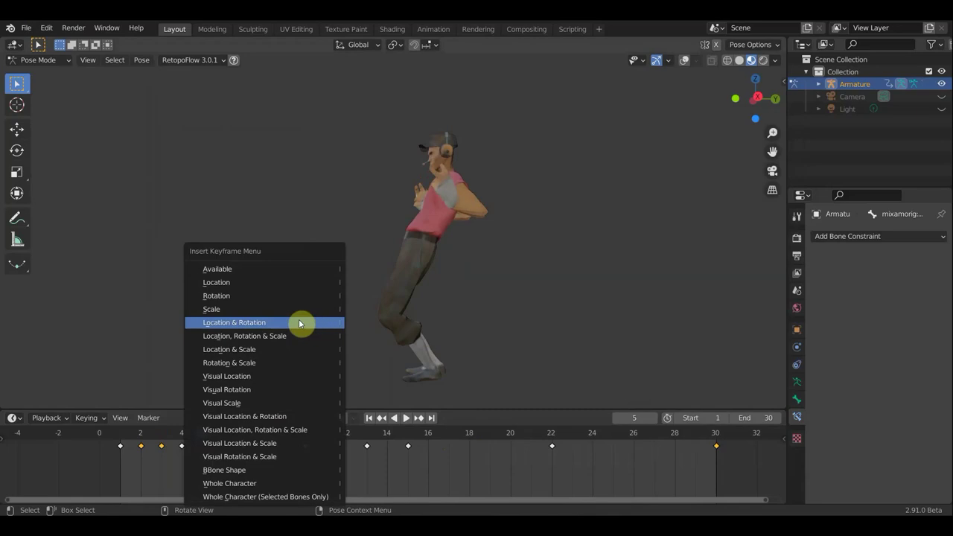
pyautogui.click(302, 321)
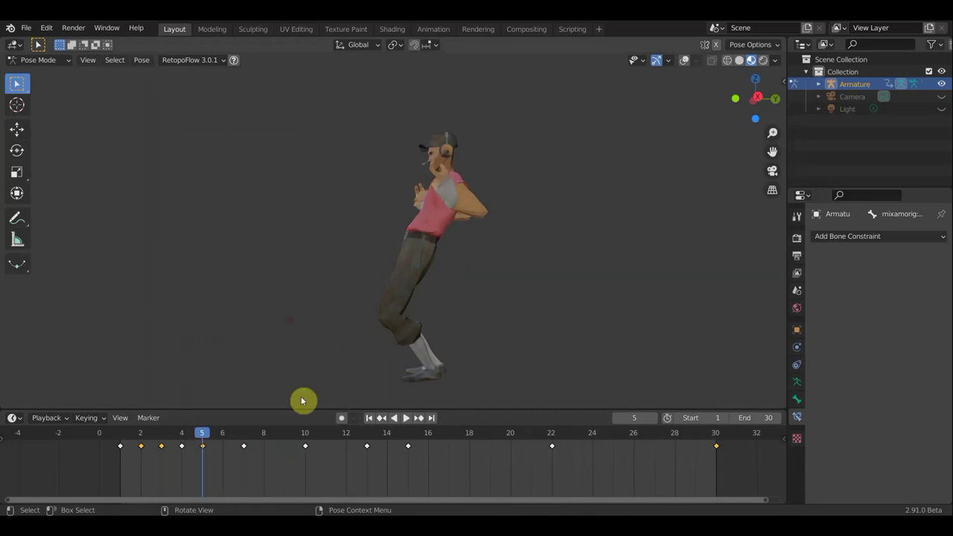
# - Key location, rotation and scale at frames 8 and 9, then preview playback
pyautogui.click(267, 442)
pyautogui.press('i')
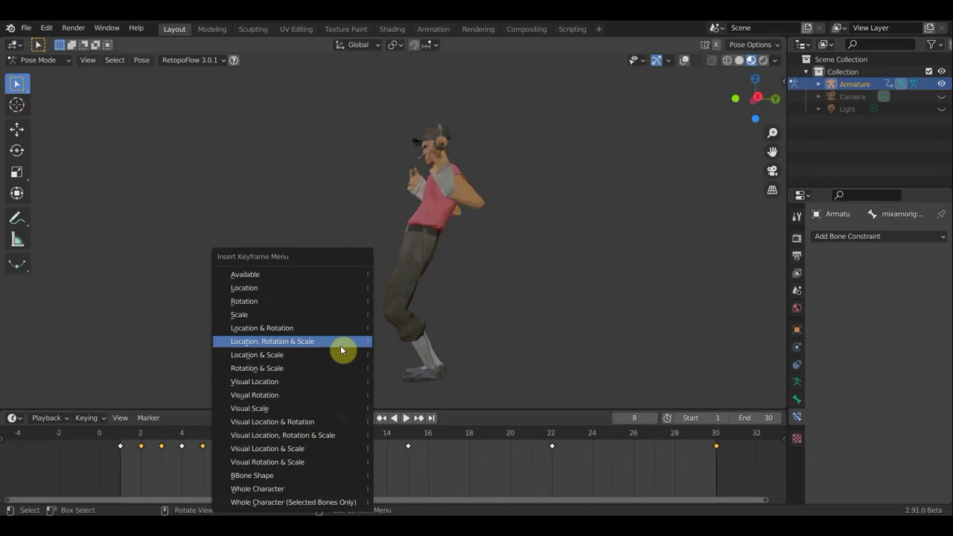
pyautogui.click(296, 331)
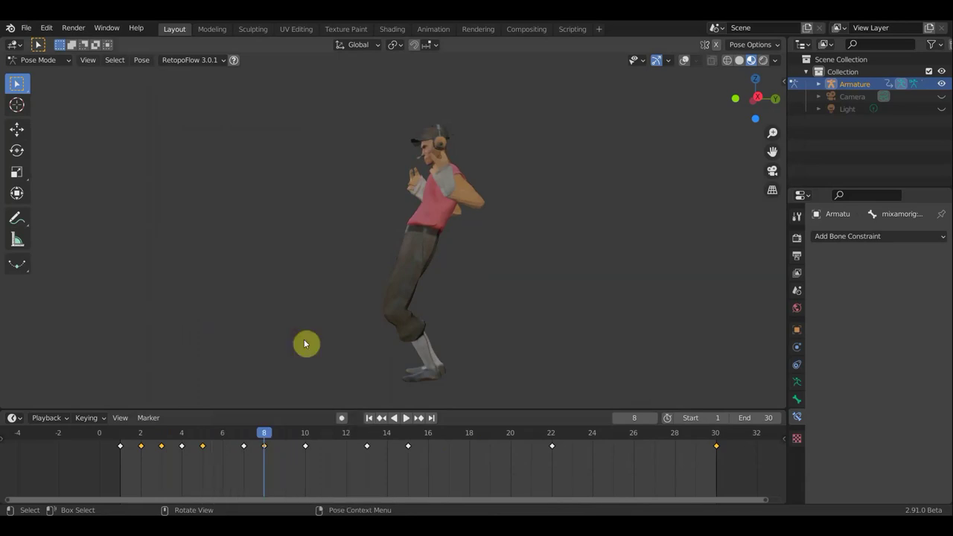
pyautogui.click(288, 442)
pyautogui.press('i')
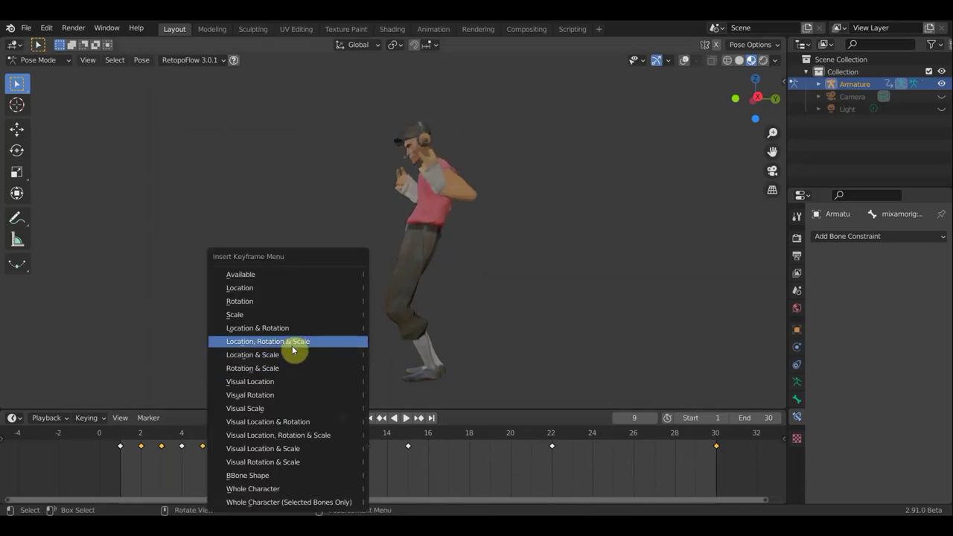
pyautogui.click(287, 329)
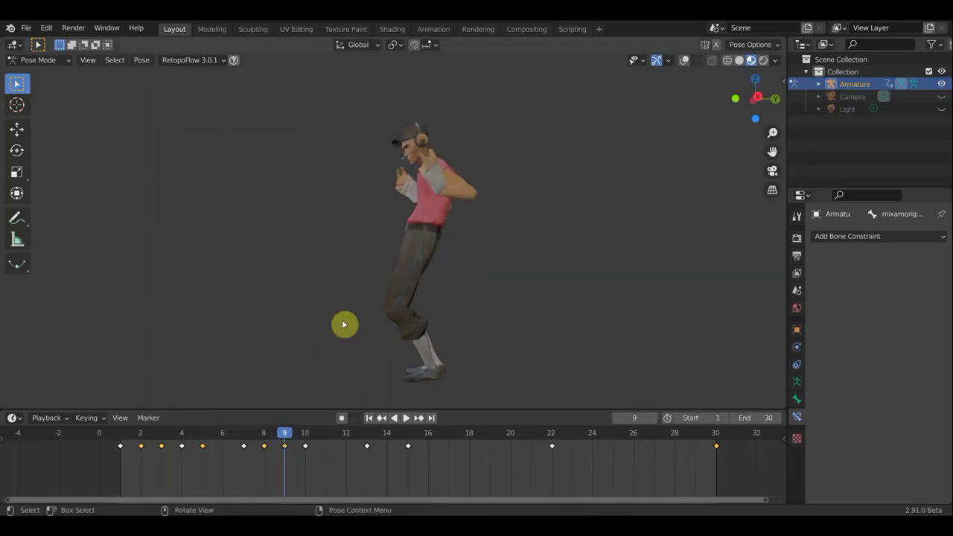
pyautogui.press('space')
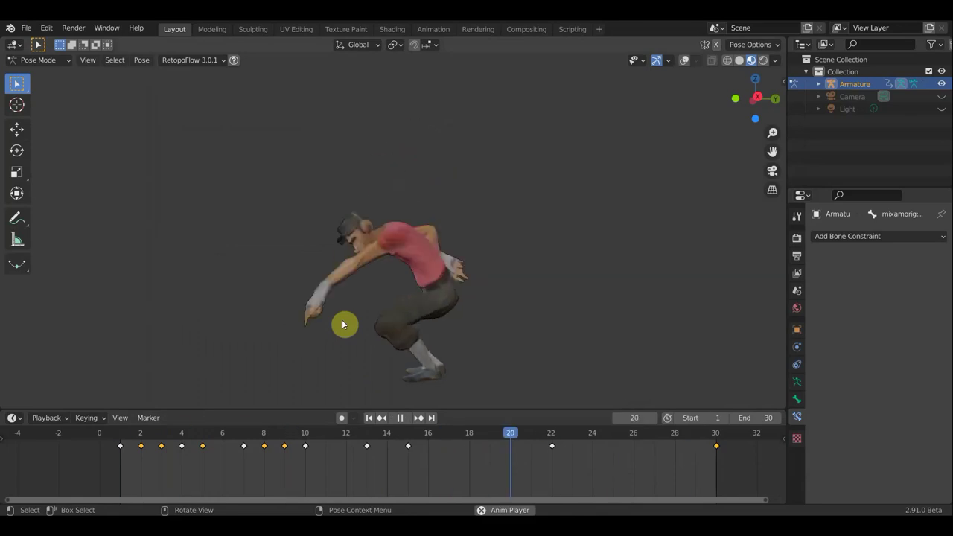
pyautogui.press('space')
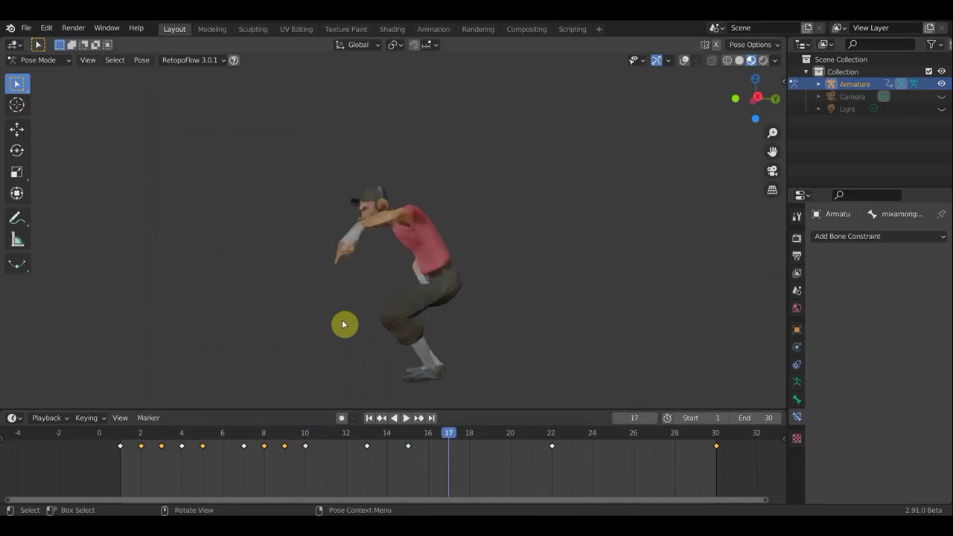
# - Key the pose at frames 12, 11 and 14
pyautogui.click(347, 438)
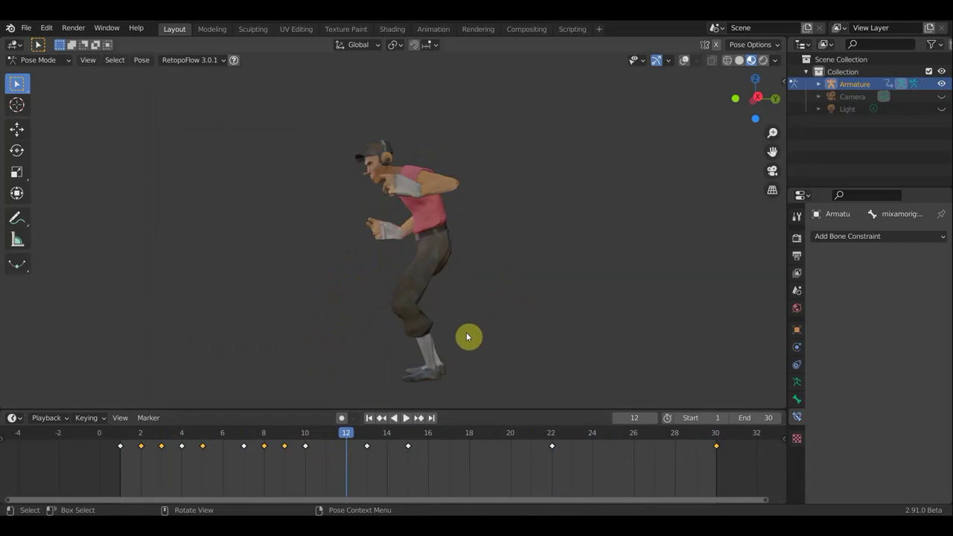
pyautogui.press('i')
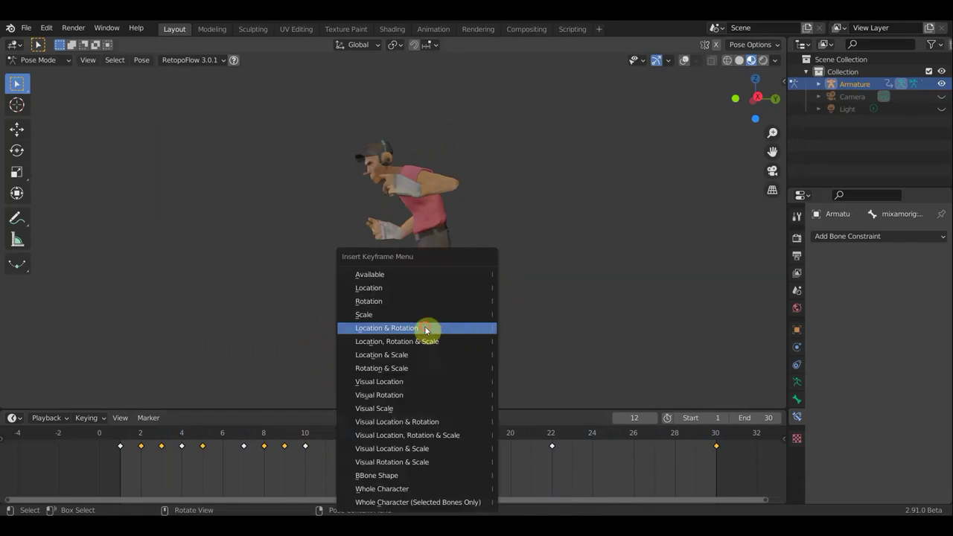
pyautogui.click(425, 330)
pyautogui.press('i')
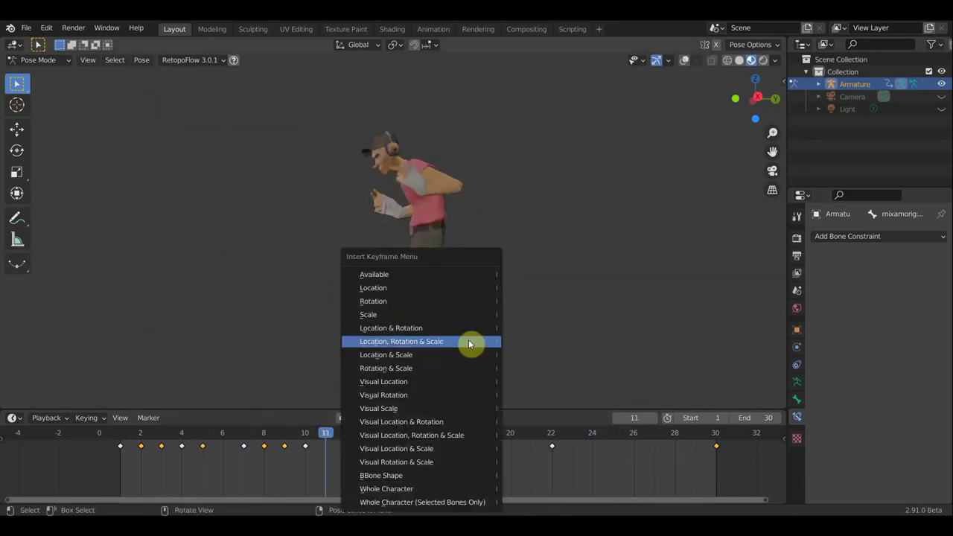
pyautogui.click(421, 329)
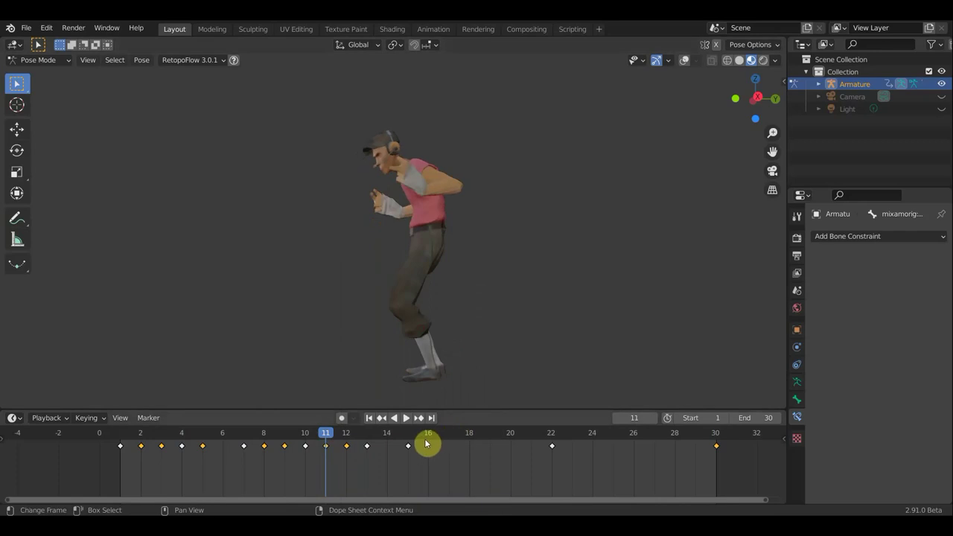
pyautogui.click(390, 444)
pyautogui.press('i')
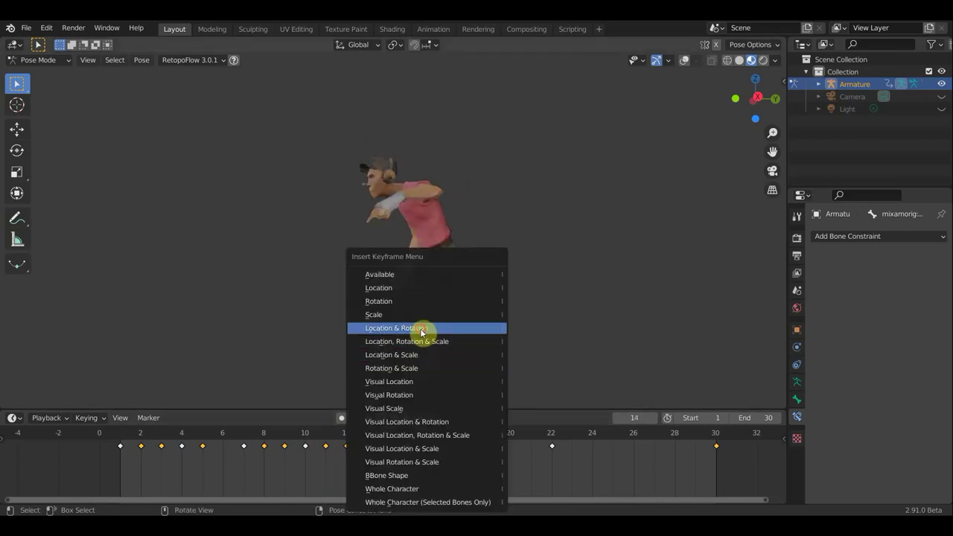
pyautogui.click(421, 330)
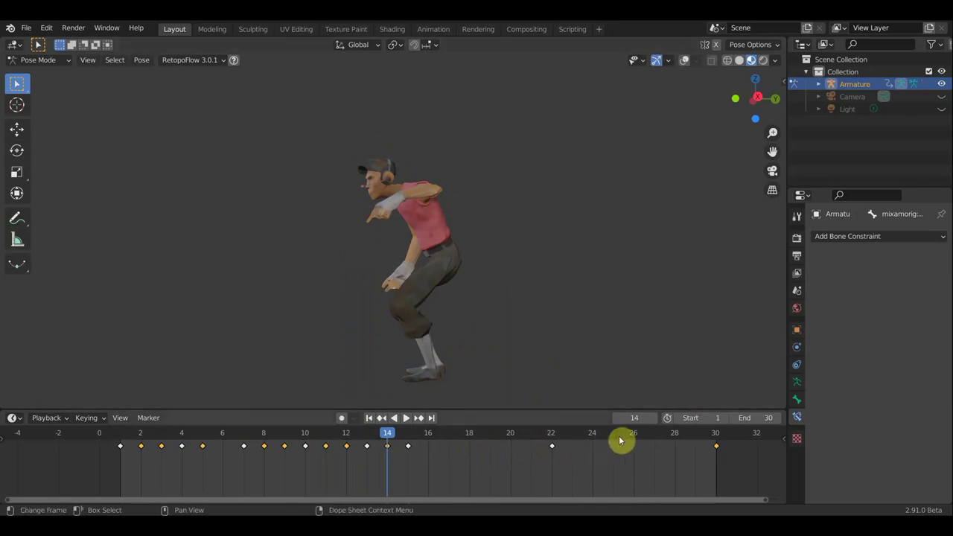
# - Move the keys at 22 and 30 to frames 18 and 20, set End to 20, and preview
pyautogui.moveTo(582, 455); pyautogui.dragTo(537, 445)
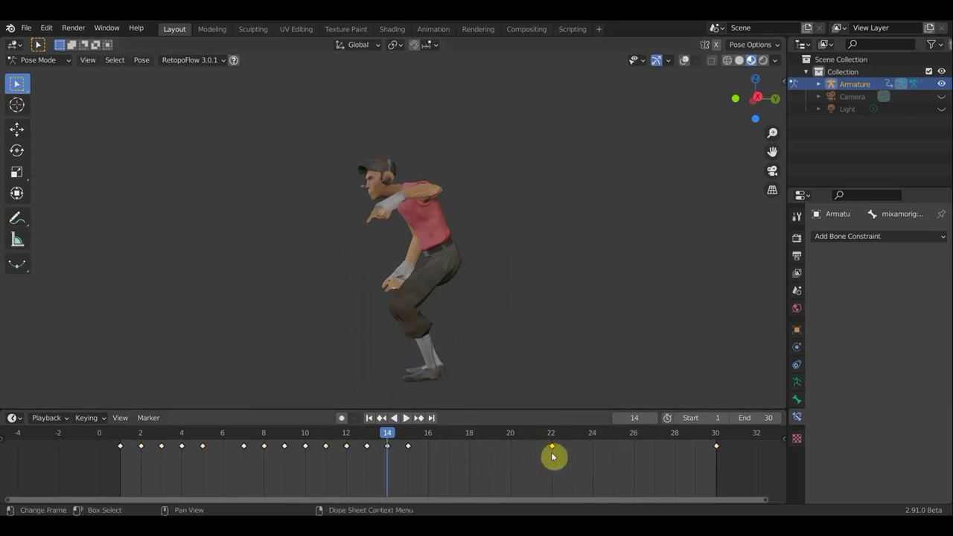
pyautogui.press('g')
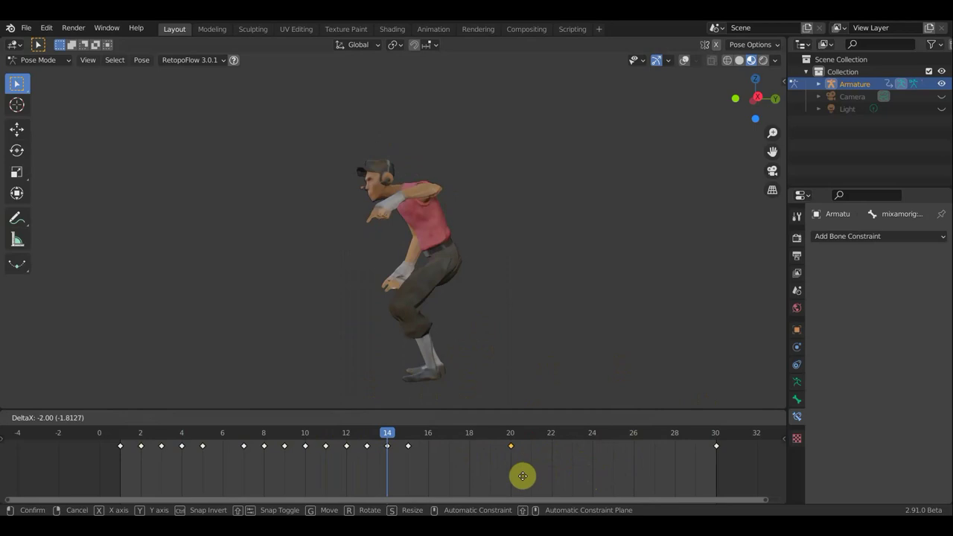
pyautogui.click(499, 480)
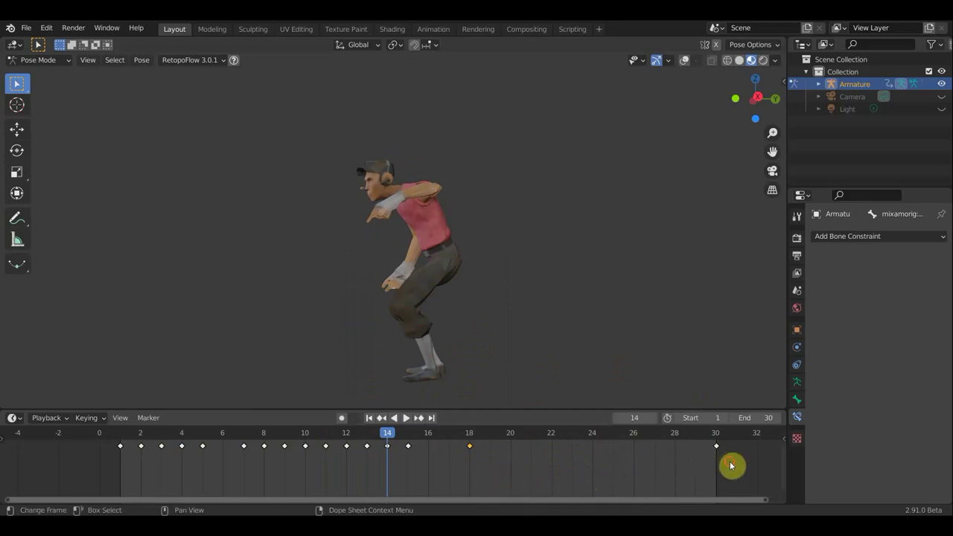
pyautogui.moveTo(731, 464); pyautogui.dragTo(686, 449)
pyautogui.press('g')
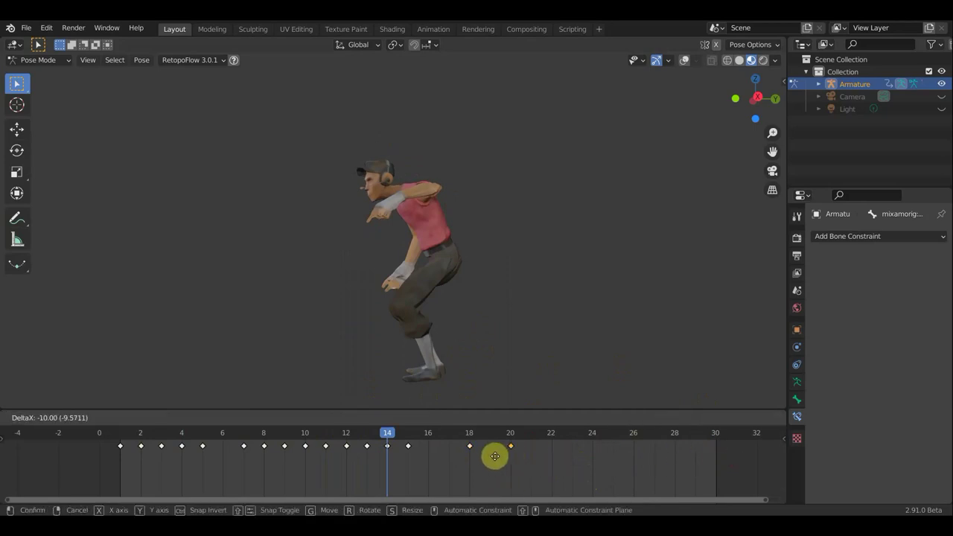
pyautogui.click(485, 456)
pyautogui.write('20')
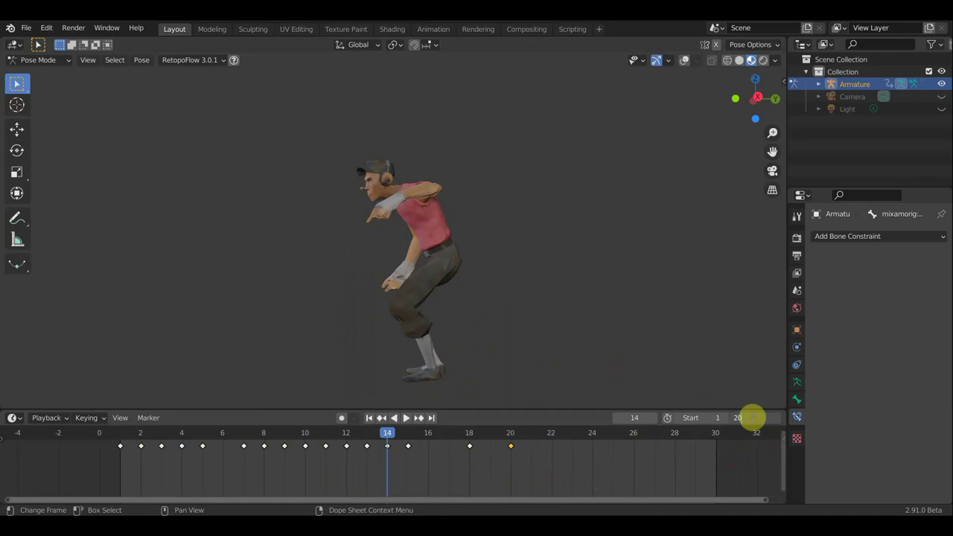
pyautogui.press('Return')
pyautogui.press('space')
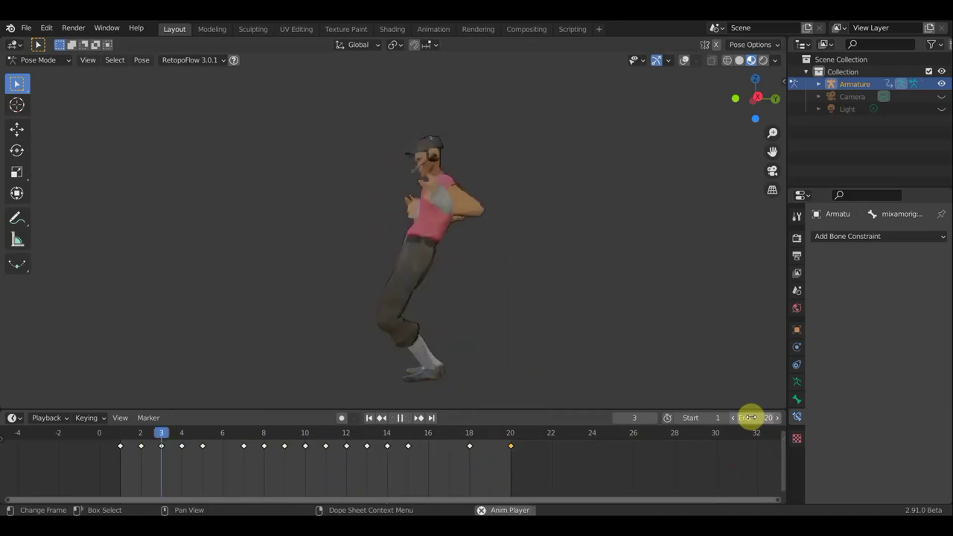
pyautogui.press('Escape')
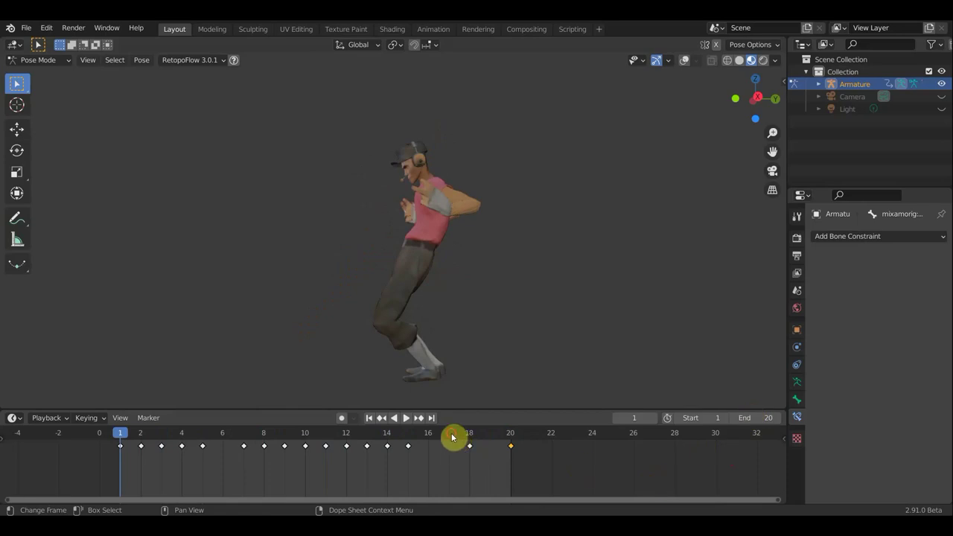
# - Key bone location at frame 17 and location and rotation at frame 19
pyautogui.click(452, 437)
pyautogui.press('i')
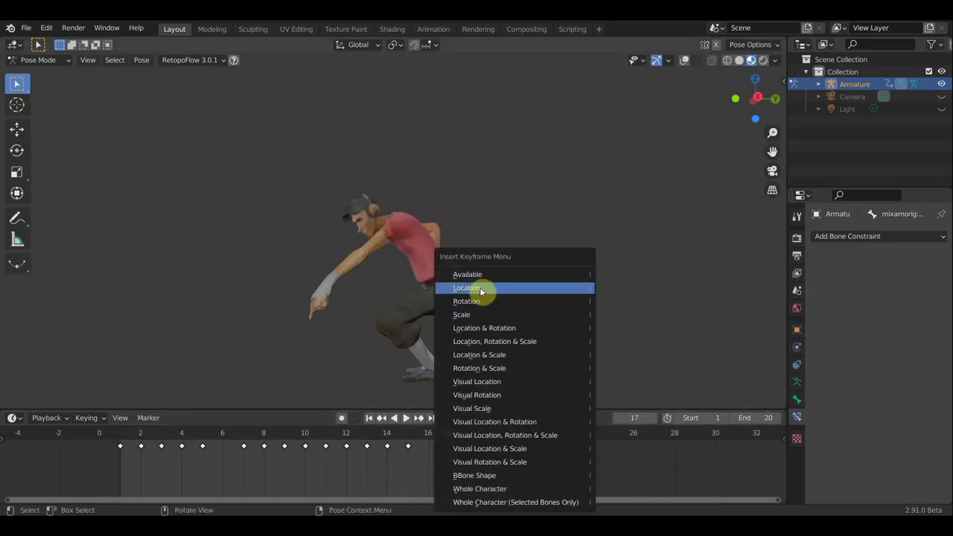
pyautogui.click(501, 328)
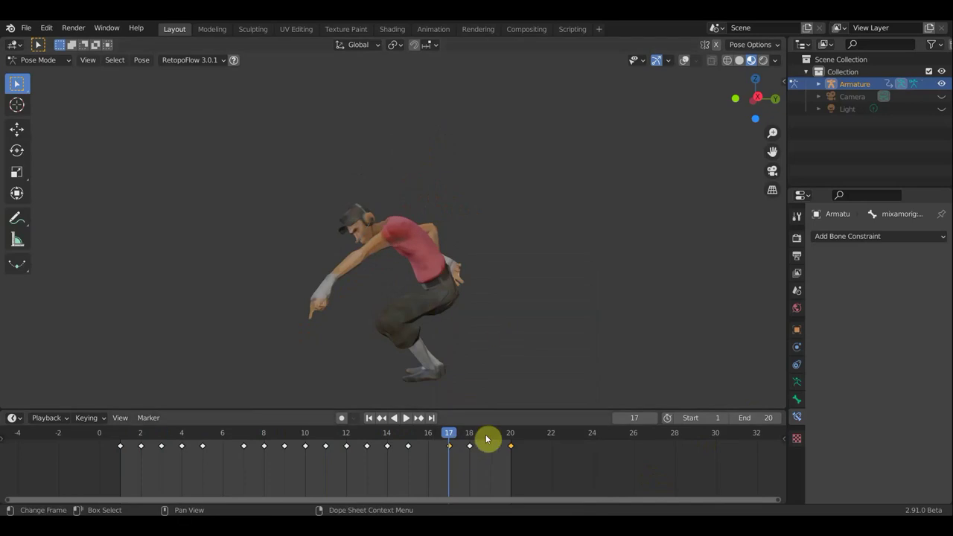
pyautogui.press('space')
pyautogui.press('space')
pyautogui.press('i')
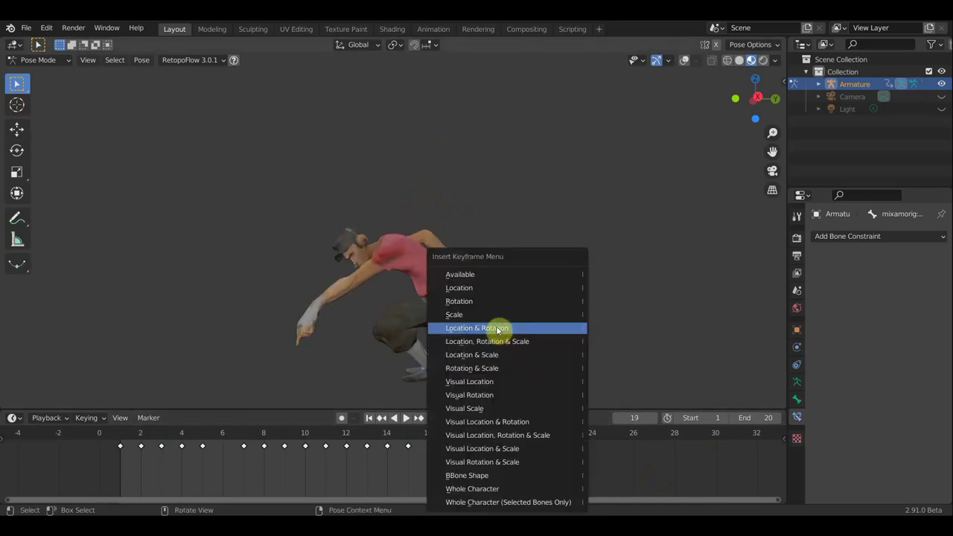
pyautogui.click(496, 330)
# - Key the pose at frames 16 and 6, then preview the jump from the front
pyautogui.click(429, 441)
pyautogui.press('i')
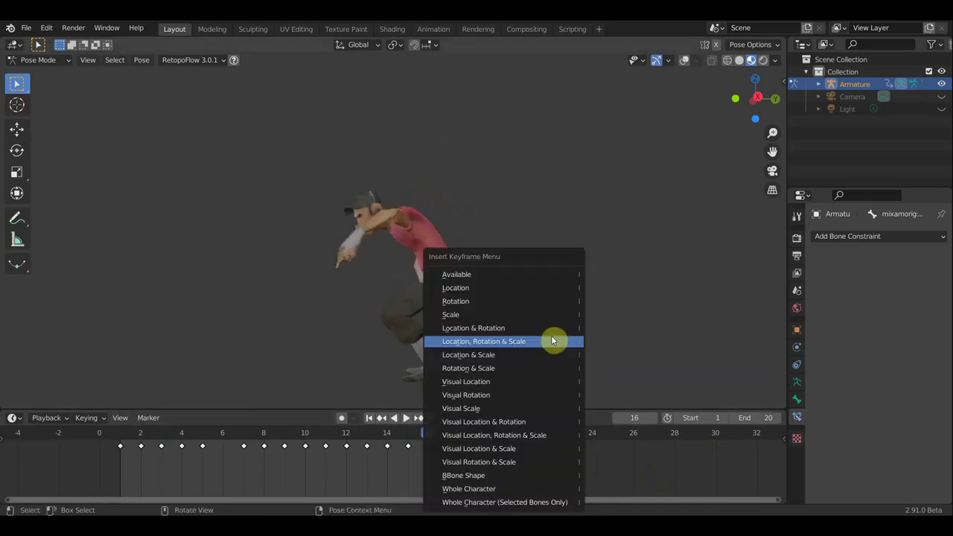
pyautogui.click(519, 336)
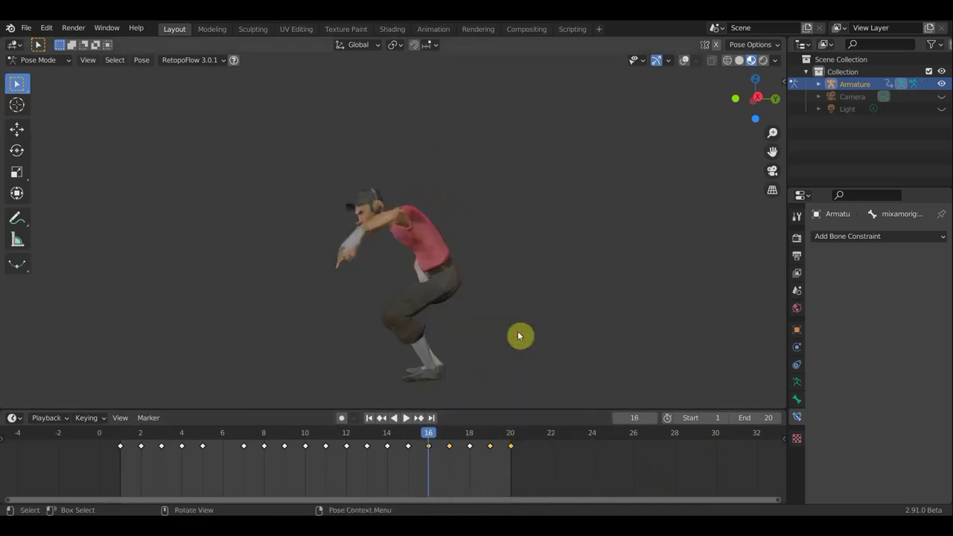
pyautogui.click(224, 441)
pyautogui.press('i')
pyautogui.click(432, 330)
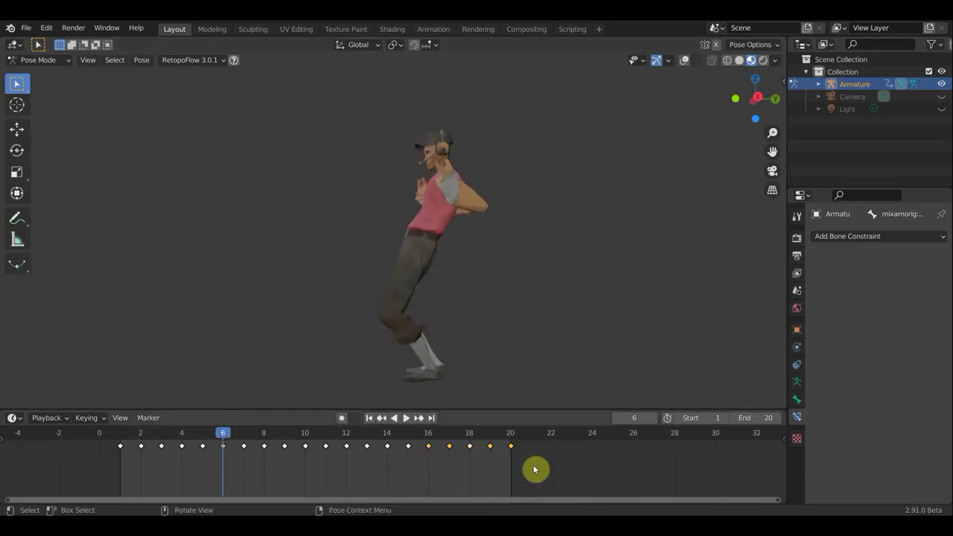
pyautogui.moveTo(561, 281)
pyautogui.mouseDown(button='middle')
pyautogui.moveTo(636, 298)
pyautogui.moveTo(601, 294)
pyautogui.mouseUp(button='middle')
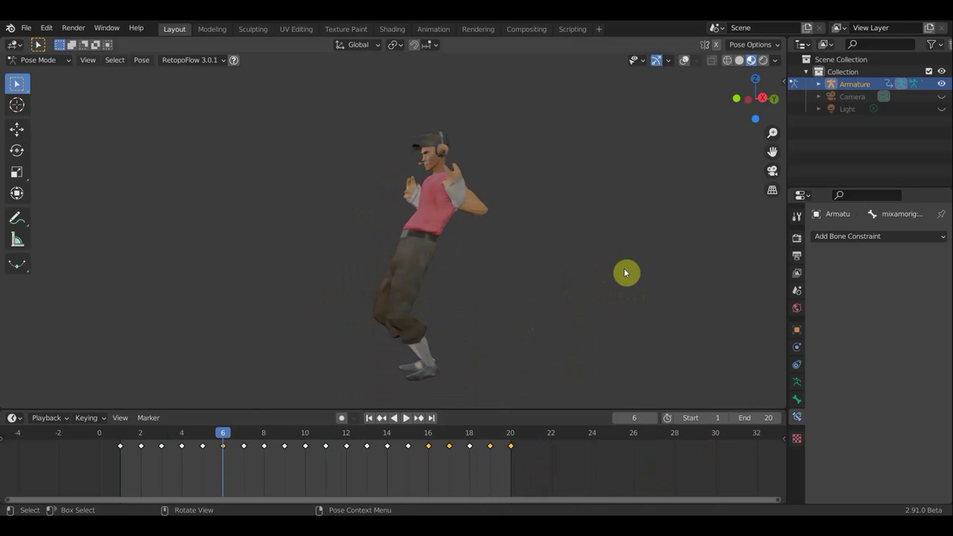
pyautogui.press('space')
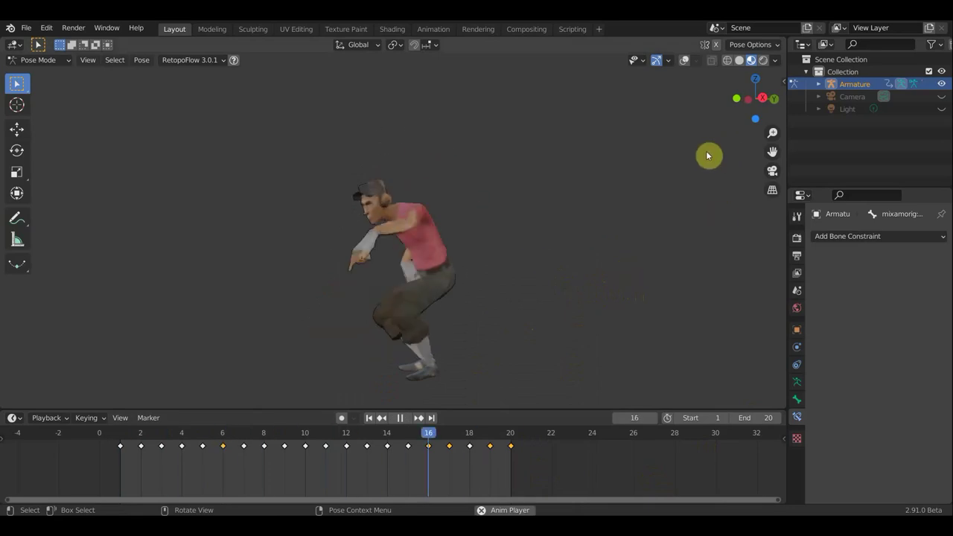
pyautogui.scroll(3, 613, 225)
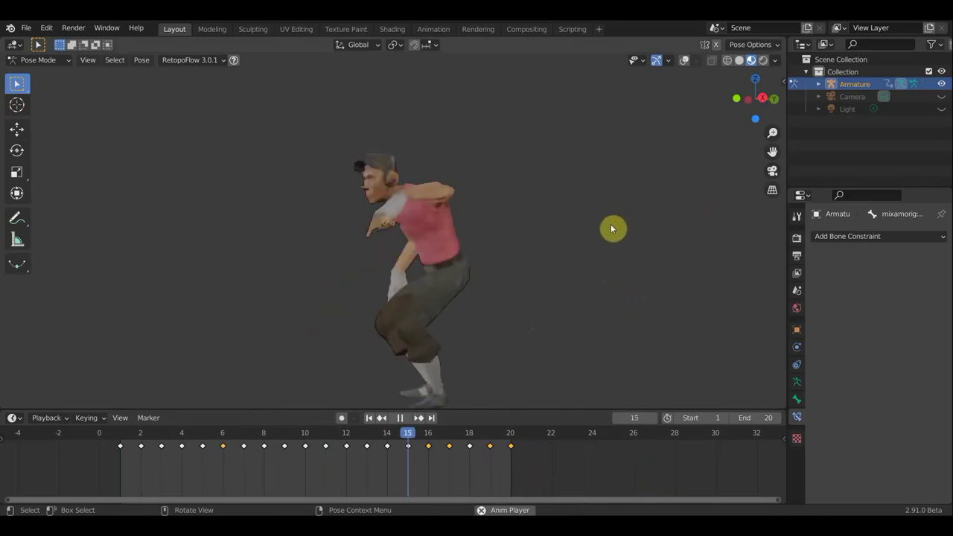
pyautogui.press('space')
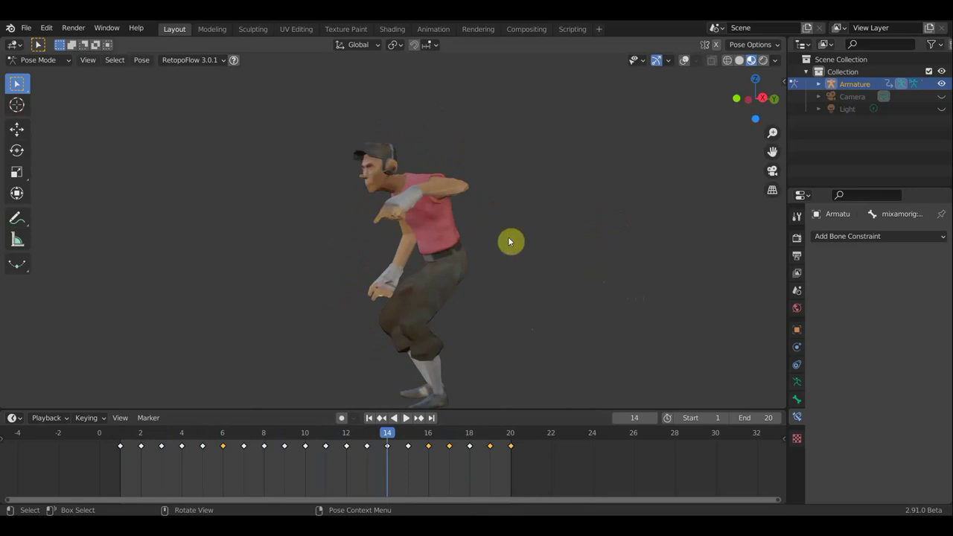
# - Set Eevee render samples to 103 and viewport samples to 33, with viewport denoising off
pyautogui.click(798, 238)
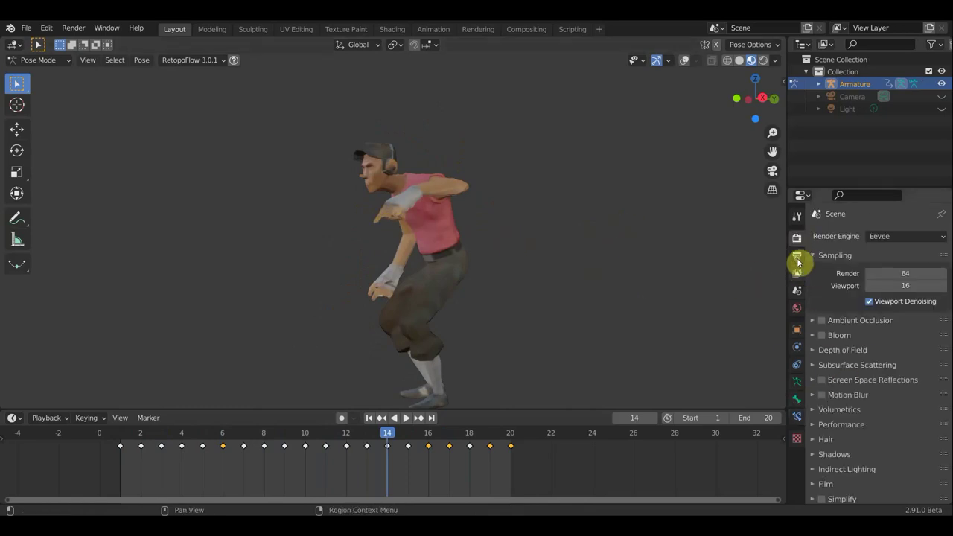
pyautogui.click(797, 259)
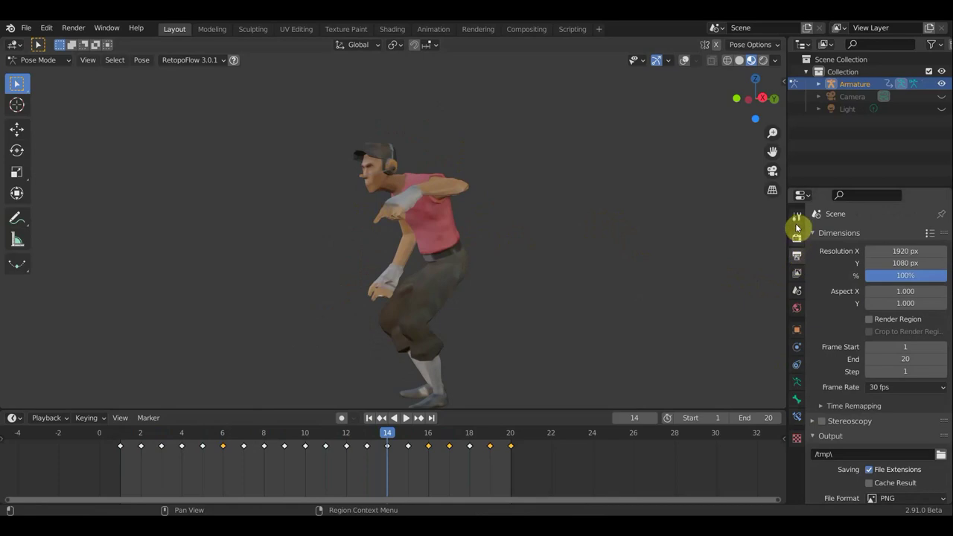
pyautogui.click(799, 238)
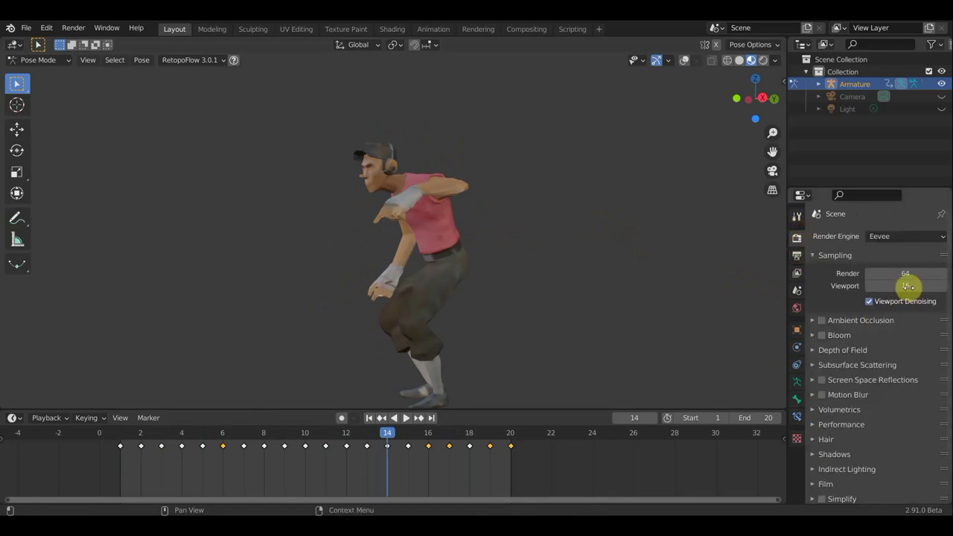
pyautogui.moveTo(907, 286); pyautogui.dragTo(930, 287)
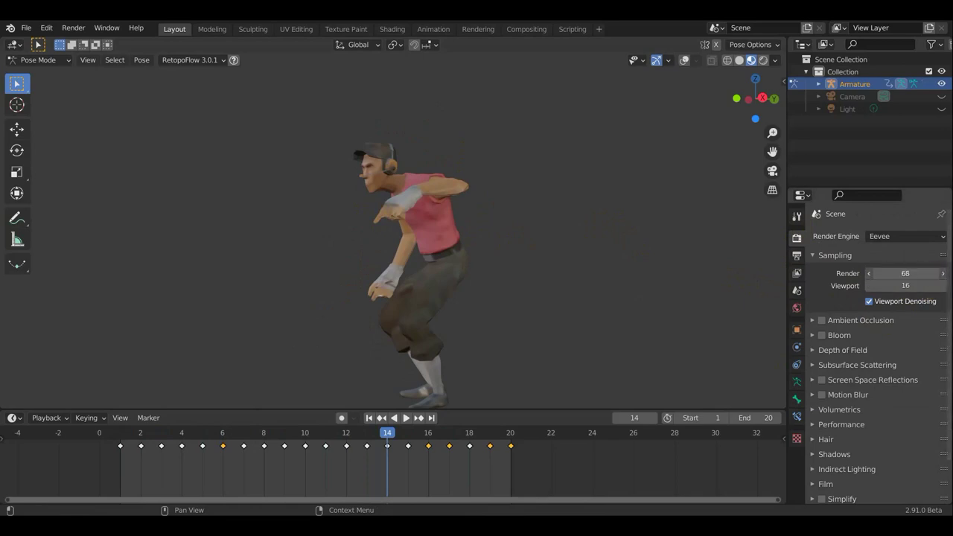
pyautogui.click(907, 285)
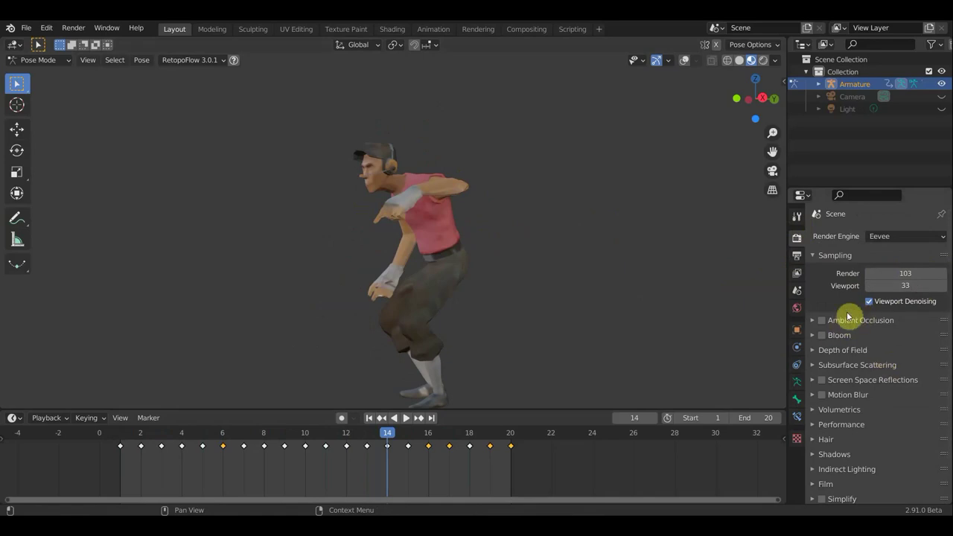
pyautogui.click(870, 302)
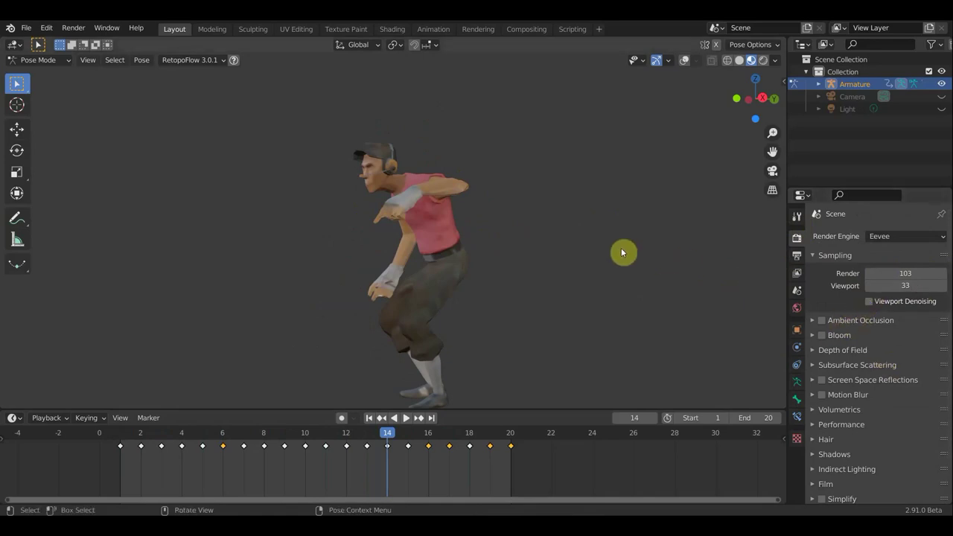
# - Enable Ambient Occlusion and Bloom, previewing the animation after each
pyautogui.press('space')
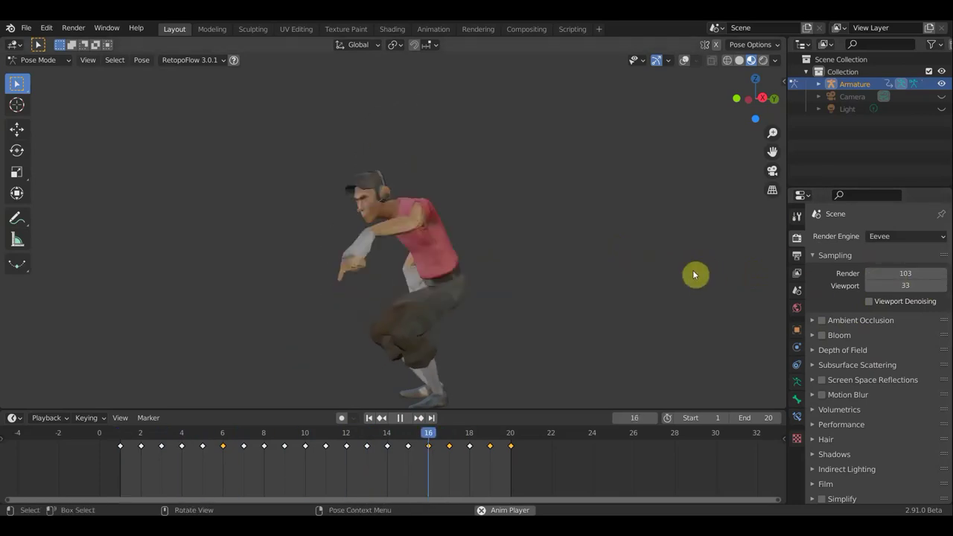
pyautogui.press('space')
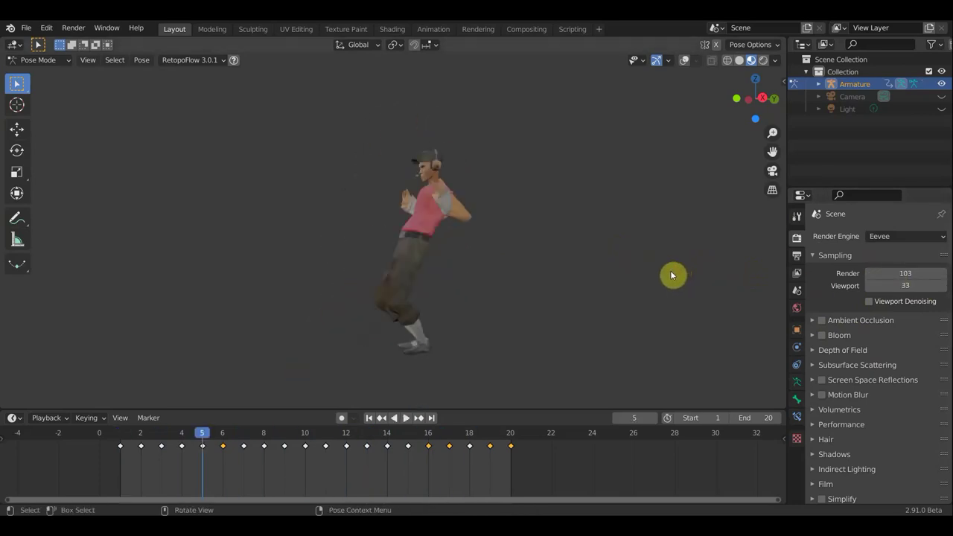
pyautogui.scroll(-2, 854, 450)
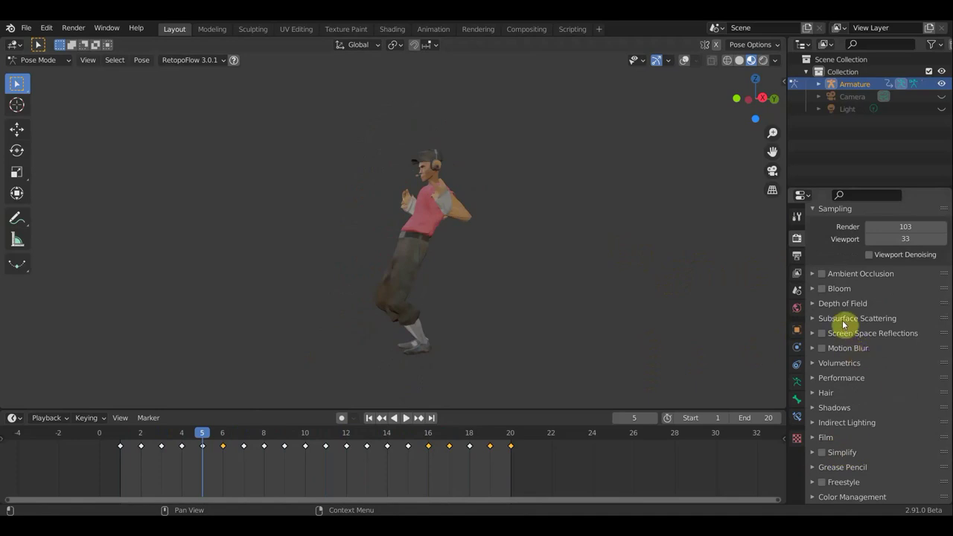
pyautogui.scroll(1, 845, 325)
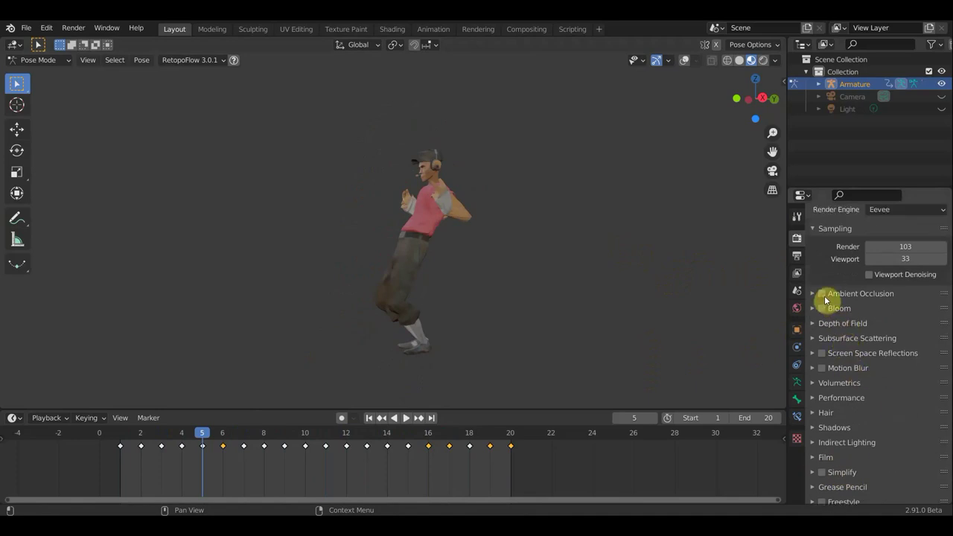
pyautogui.click(822, 294)
pyautogui.press('space')
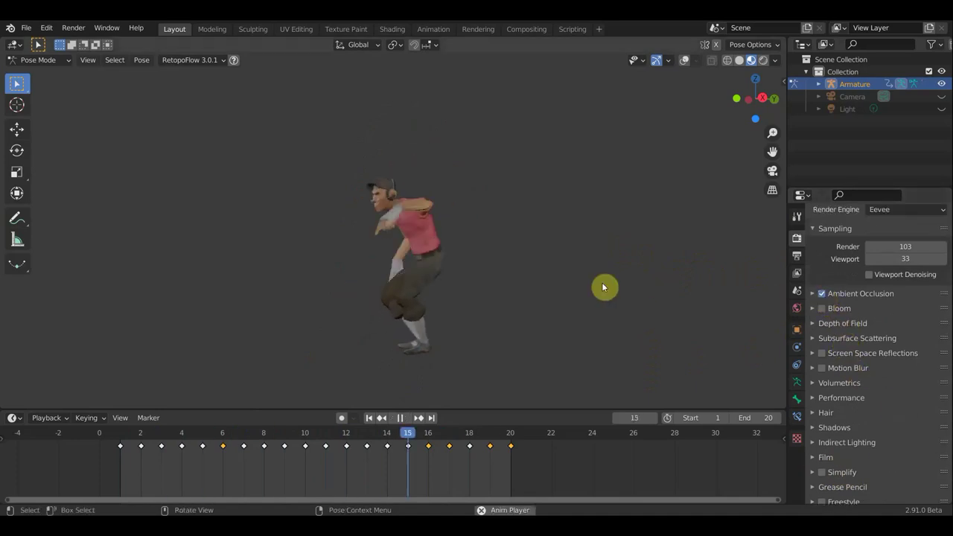
pyautogui.press('space')
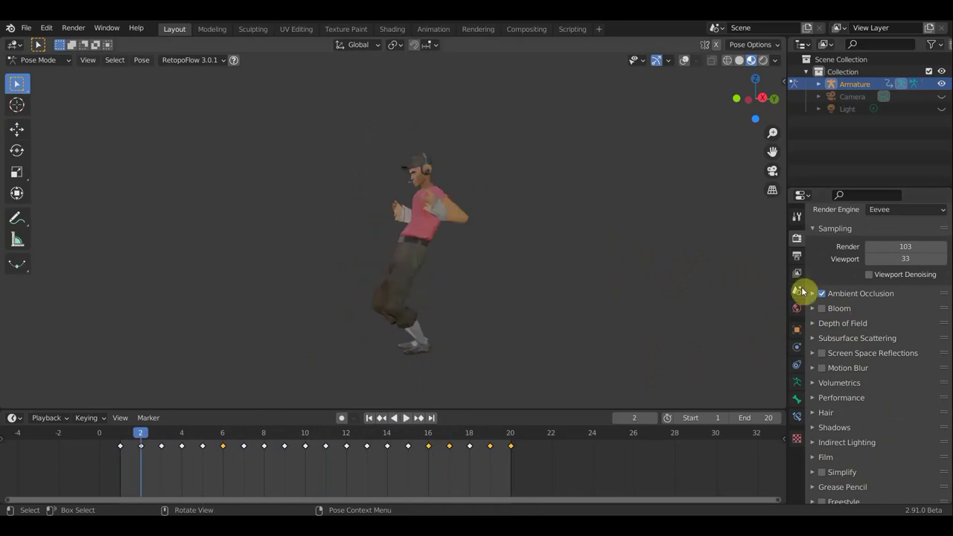
pyautogui.click(823, 309)
pyautogui.press('space')
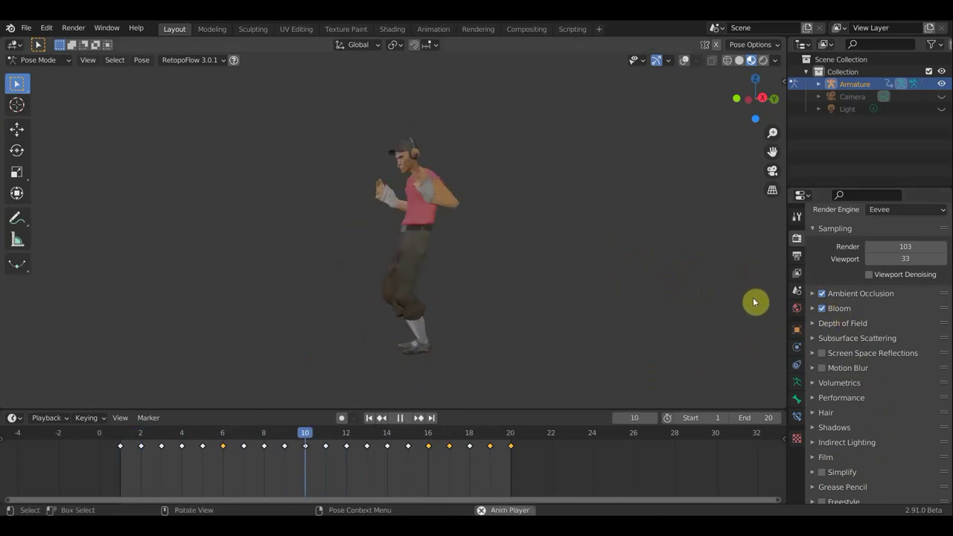
pyautogui.press('space')
# - Turn off Screen Space Reflections, test and disable Motion Blur, and re-enable viewport denoising
pyautogui.click(823, 353)
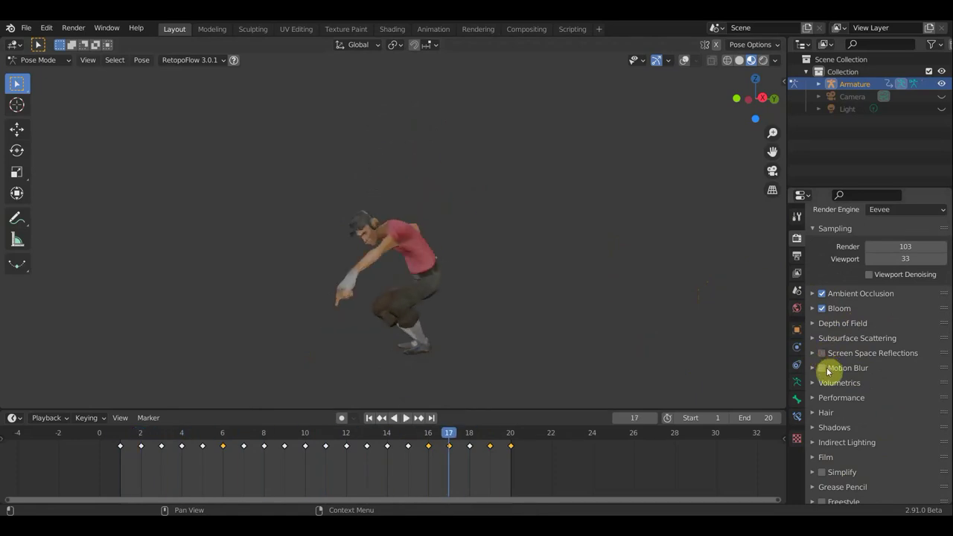
pyautogui.click(822, 368)
pyautogui.press('space')
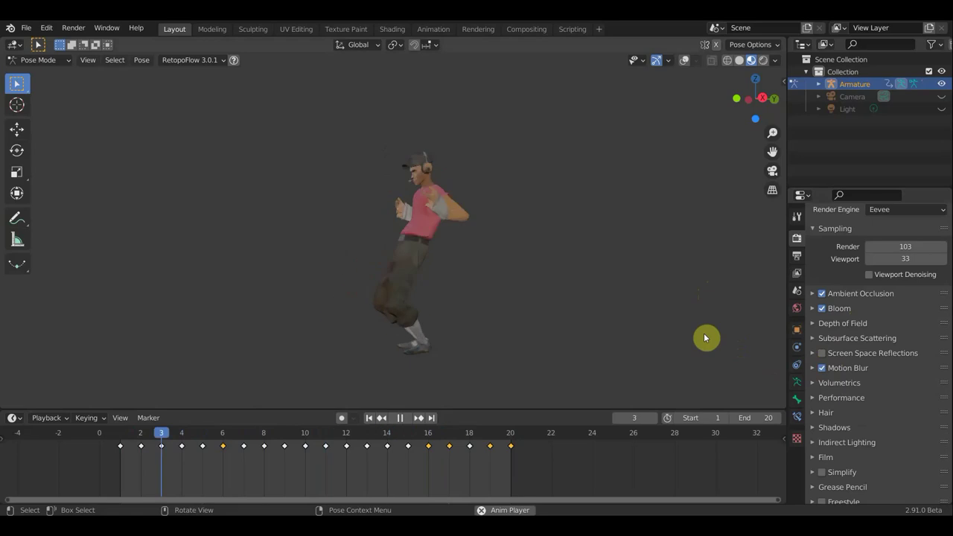
pyautogui.press('space')
pyautogui.click(823, 369)
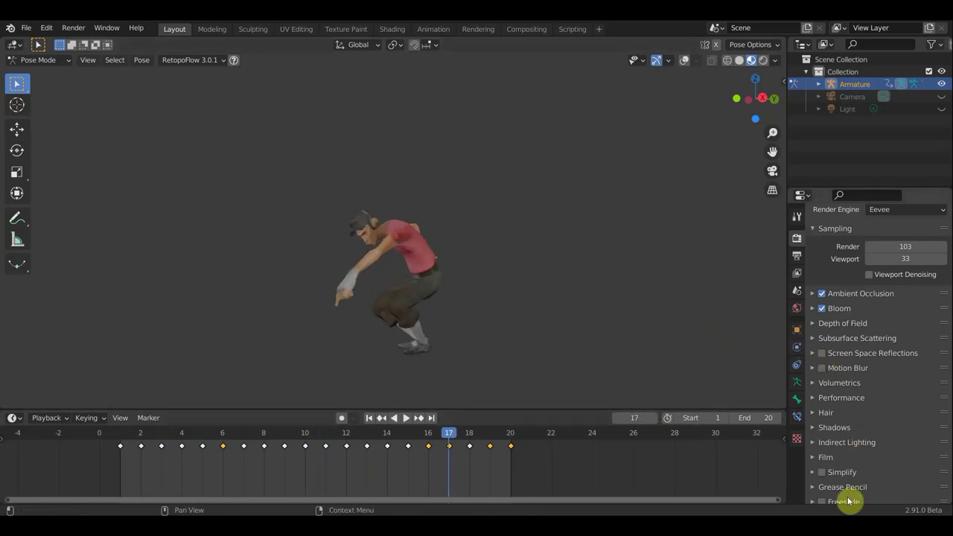
pyautogui.scroll(-1, 893, 473)
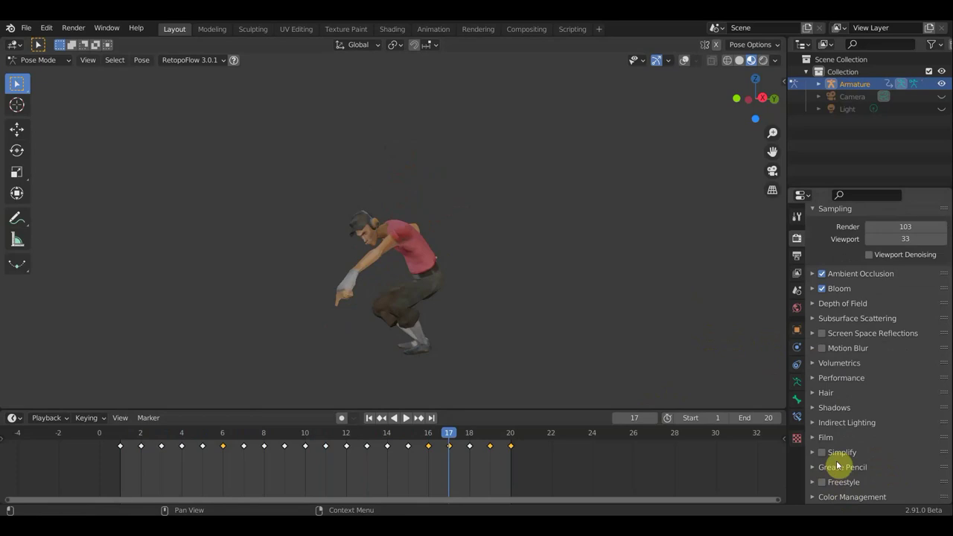
pyautogui.scroll(2, 851, 388)
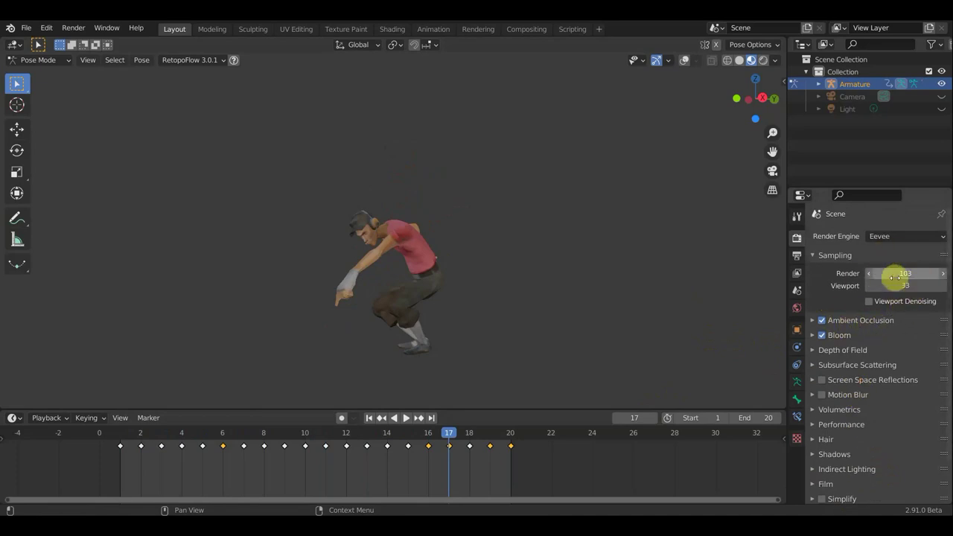
pyautogui.moveTo(913, 274); pyautogui.dragTo(898, 277)
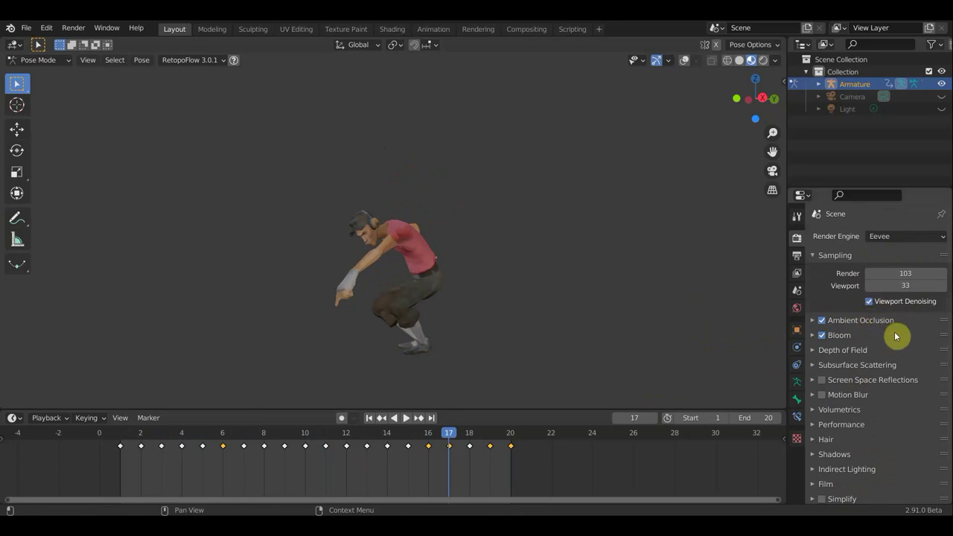
# - Expand the Bloom panel showing threshold 0.800, radius 6.500 and intensity 0.050
pyautogui.click(813, 322)
pyautogui.click(812, 322)
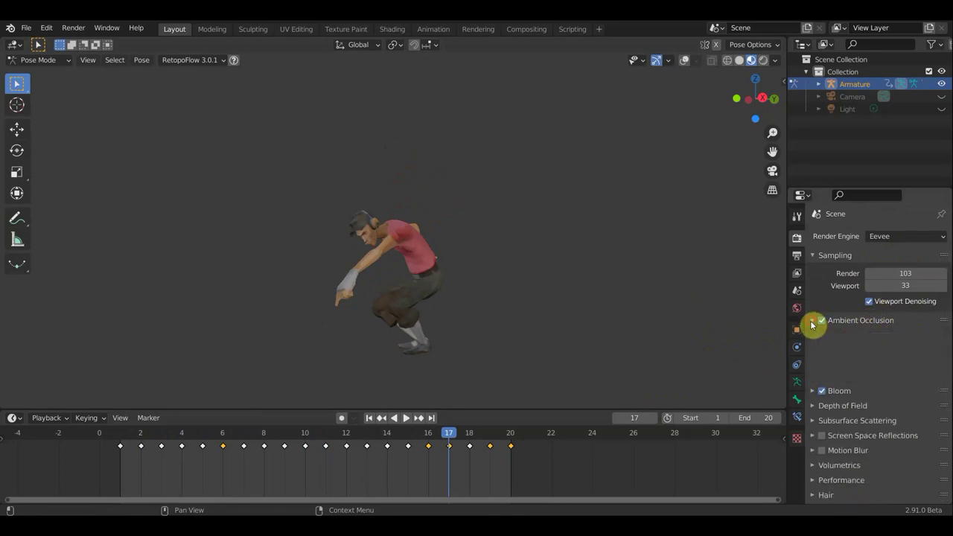
pyautogui.click(813, 336)
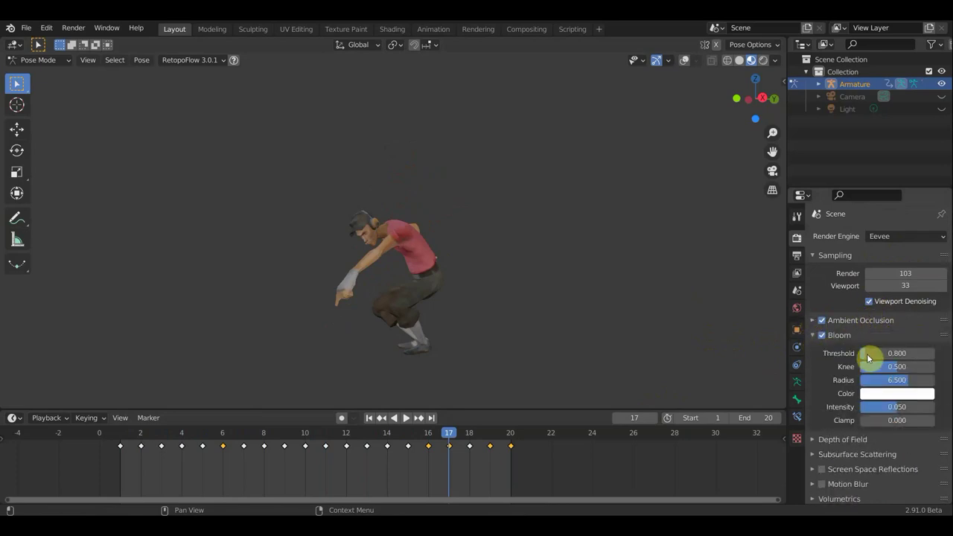
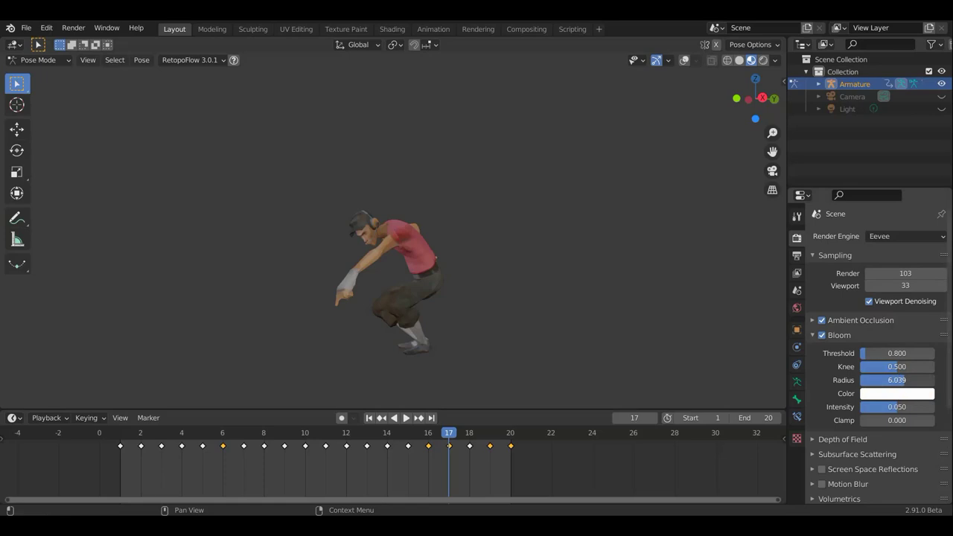
# - Lower the Bloom radius to 5.974 and preview the animation around frames 14–15
pyautogui.moveTo(898, 380); pyautogui.dragTo(891, 380)
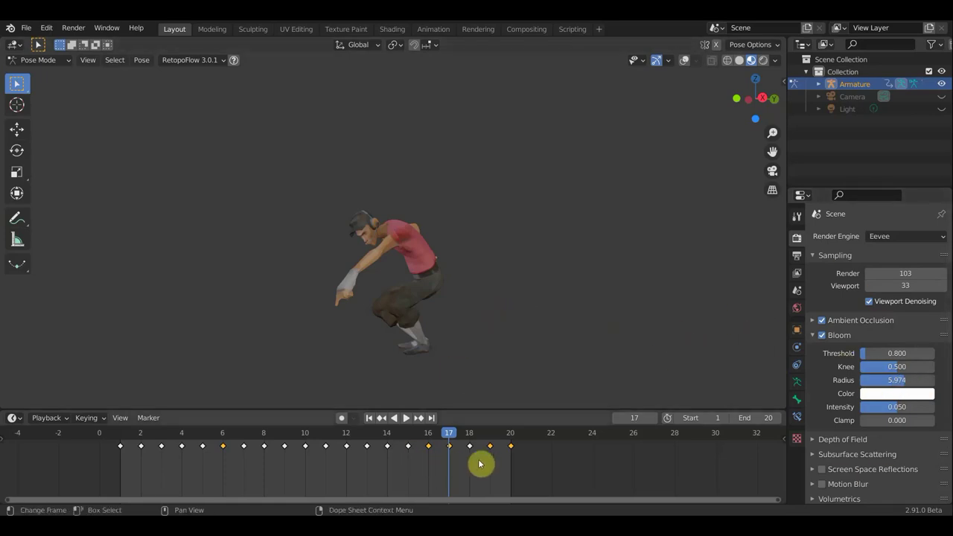
pyautogui.scroll(-2, 480, 464)
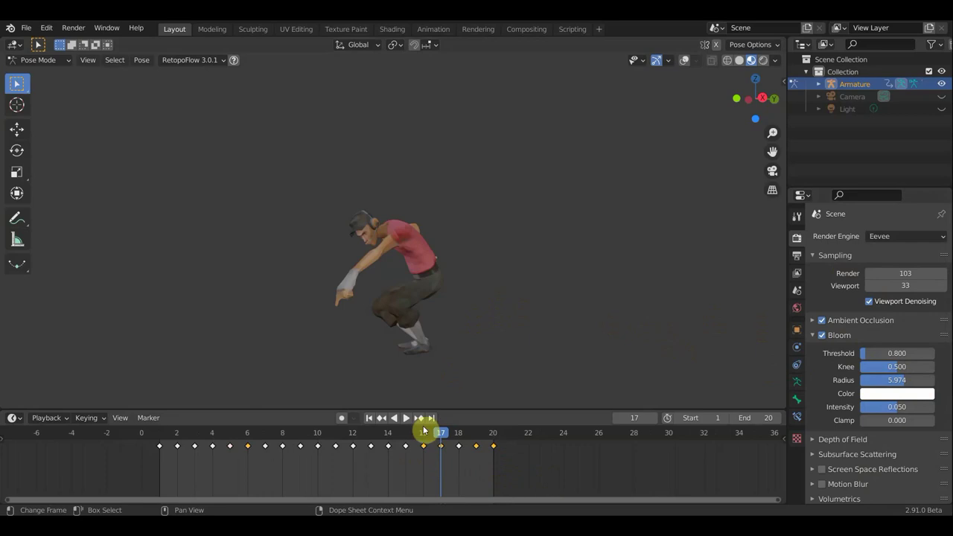
pyautogui.click(386, 438)
pyautogui.press('space')
pyautogui.moveTo(387, 439); pyautogui.dragTo(402, 446)
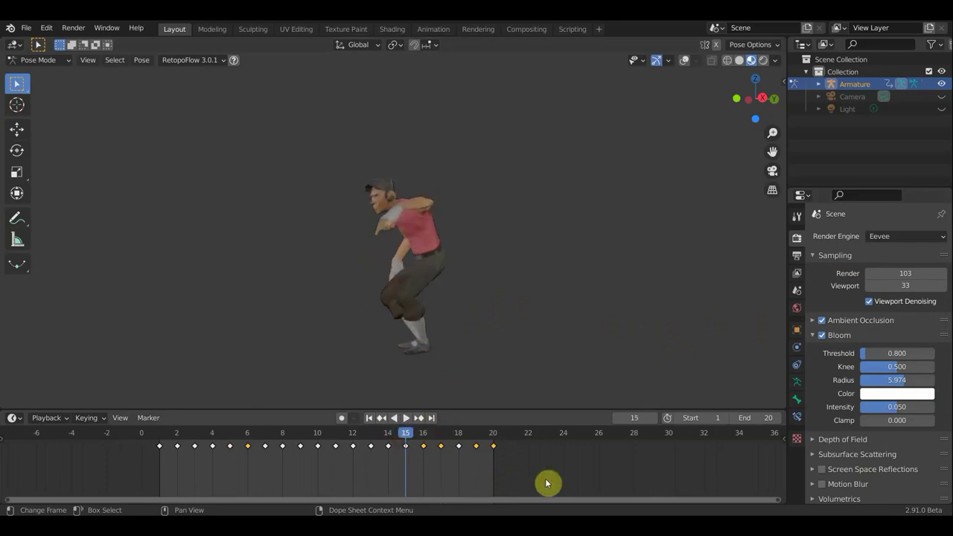
# - Shift the frame 15–20 keyframes 10 frames later and set the End frame to 30
pyautogui.moveTo(546, 479); pyautogui.dragTo(403, 446)
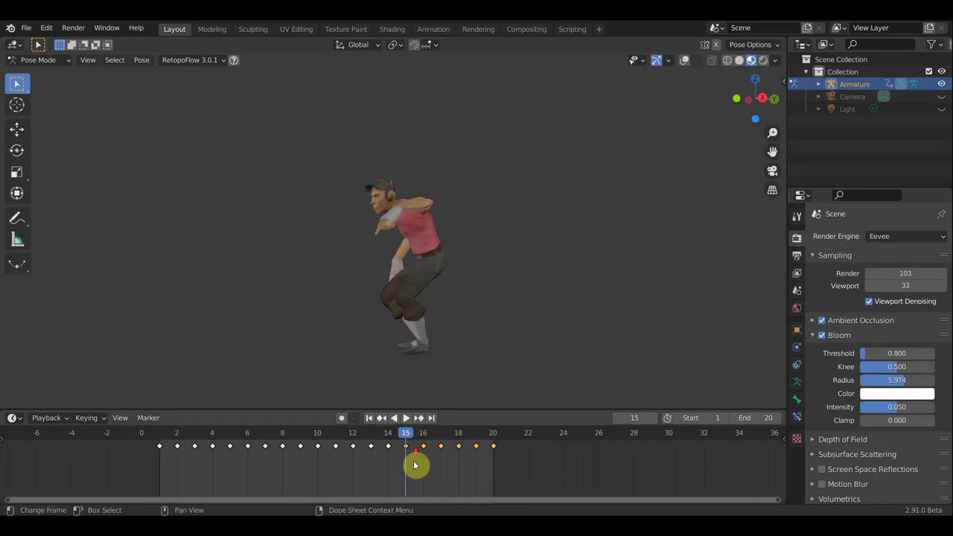
pyautogui.scroll(-2, 415, 465)
pyautogui.press('g')
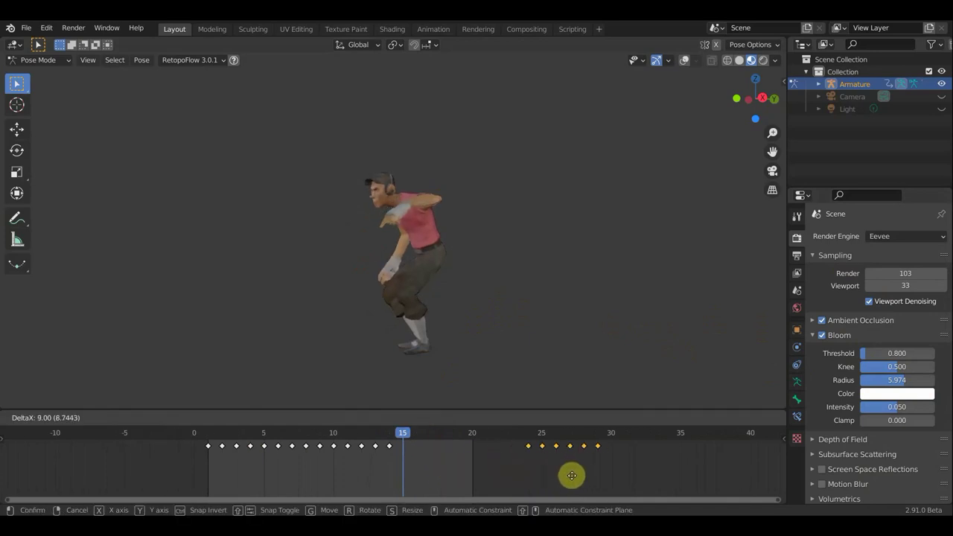
pyautogui.click(577, 479)
pyautogui.write('30')
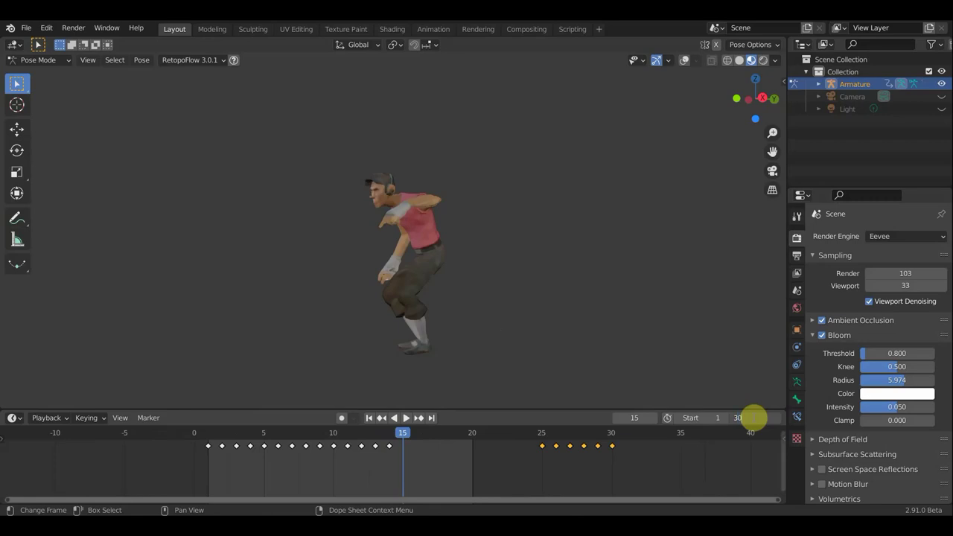
pyautogui.press('Return')
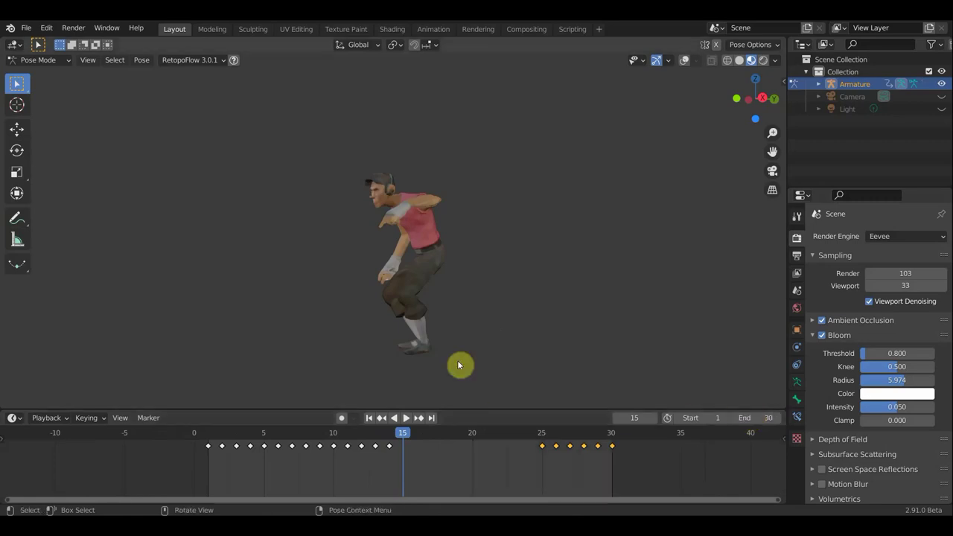
# - Play back the dance and orbit to review it from the front
pyautogui.press('space')
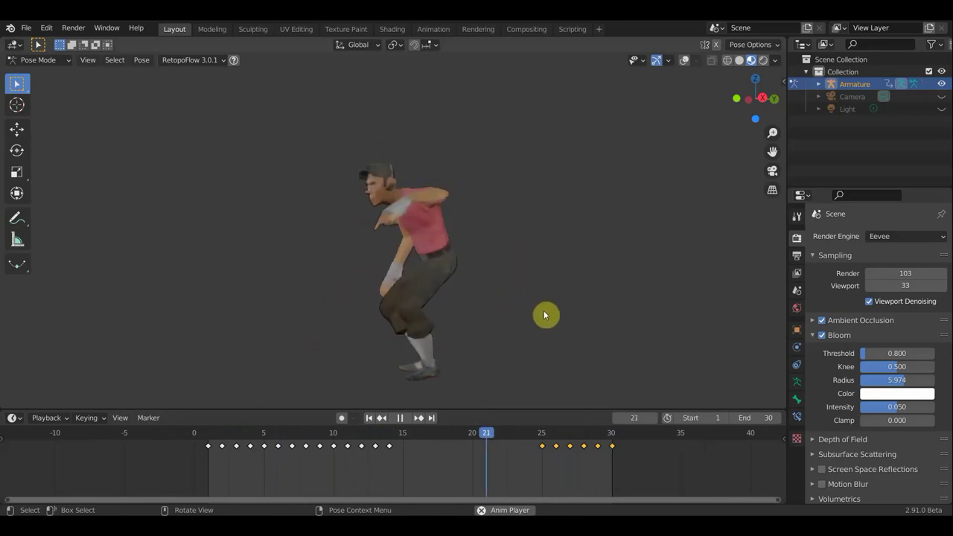
pyautogui.press('space')
pyautogui.moveTo(574, 433); pyautogui.dragTo(389, 441)
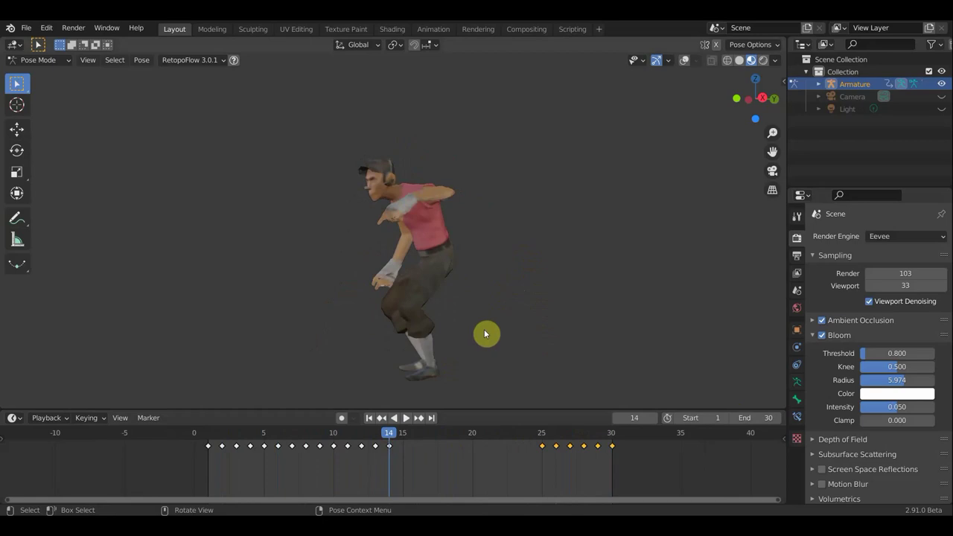
pyautogui.press('space')
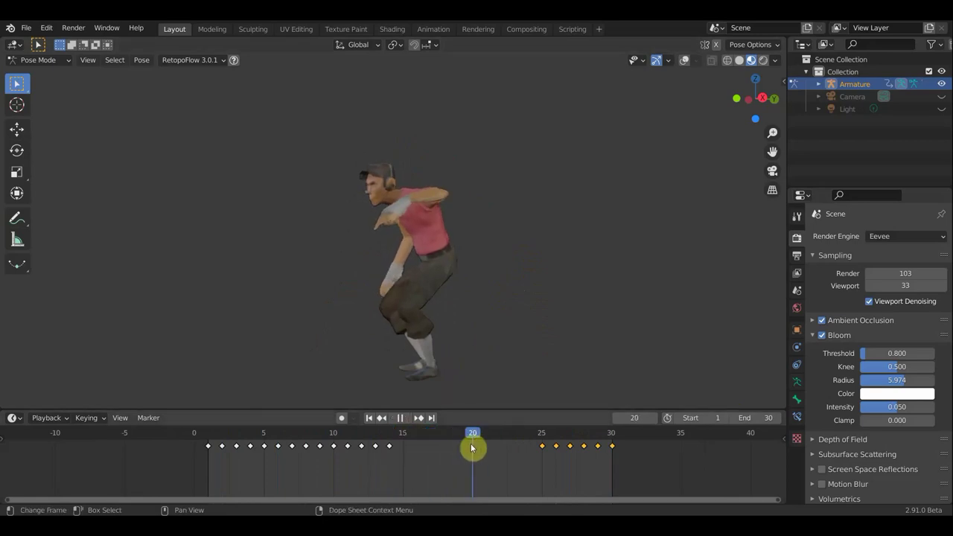
pyautogui.press('space')
pyautogui.moveTo(504, 277)
pyautogui.mouseDown(button='middle')
pyautogui.moveTo(607, 270)
pyautogui.moveTo(580, 273)
pyautogui.moveTo(562, 303)
pyautogui.moveTo(545, 268)
pyautogui.mouseUp(button='middle')
pyautogui.press('space')
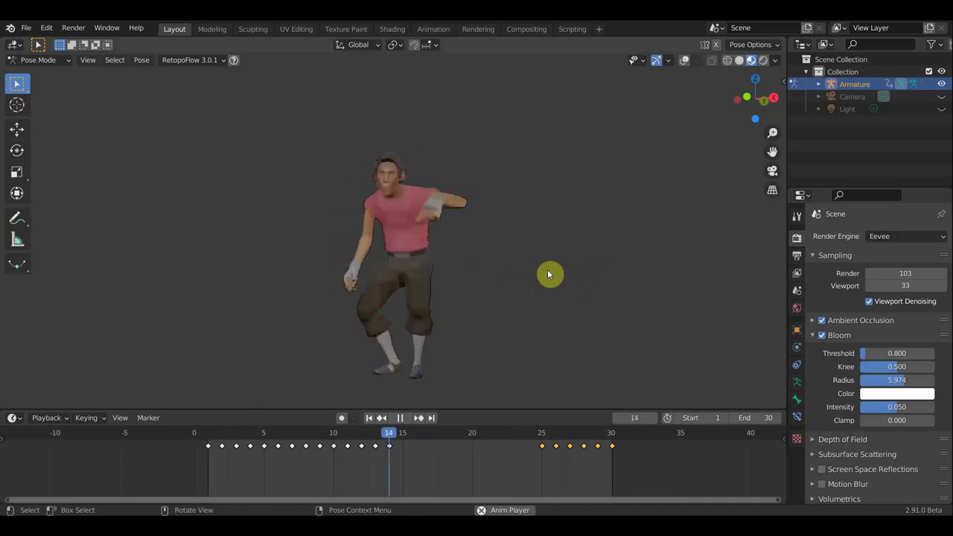
pyautogui.moveTo(482, 270)
pyautogui.mouseDown(button='middle')
pyautogui.moveTo(632, 289)
pyautogui.moveTo(740, 287)
pyautogui.mouseUp(button='middle')
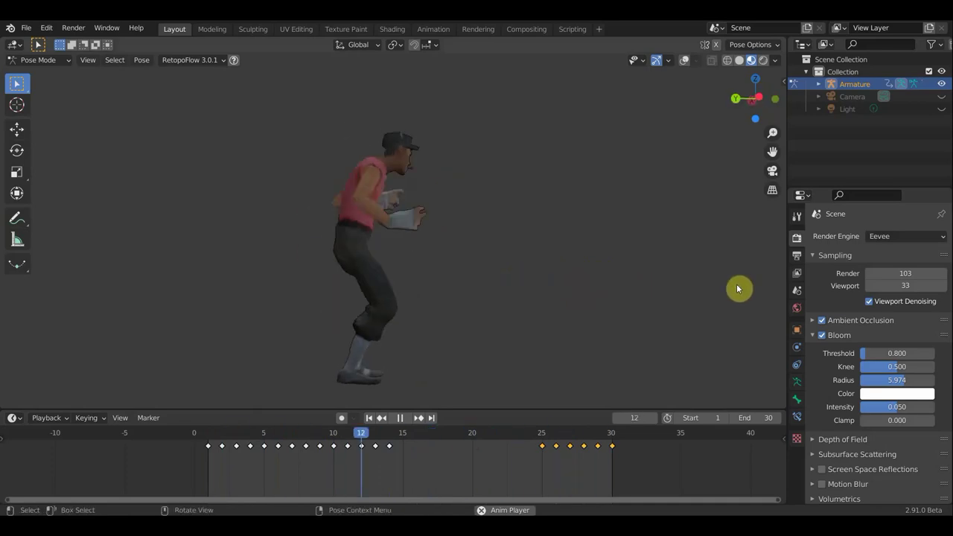
pyautogui.press('space')
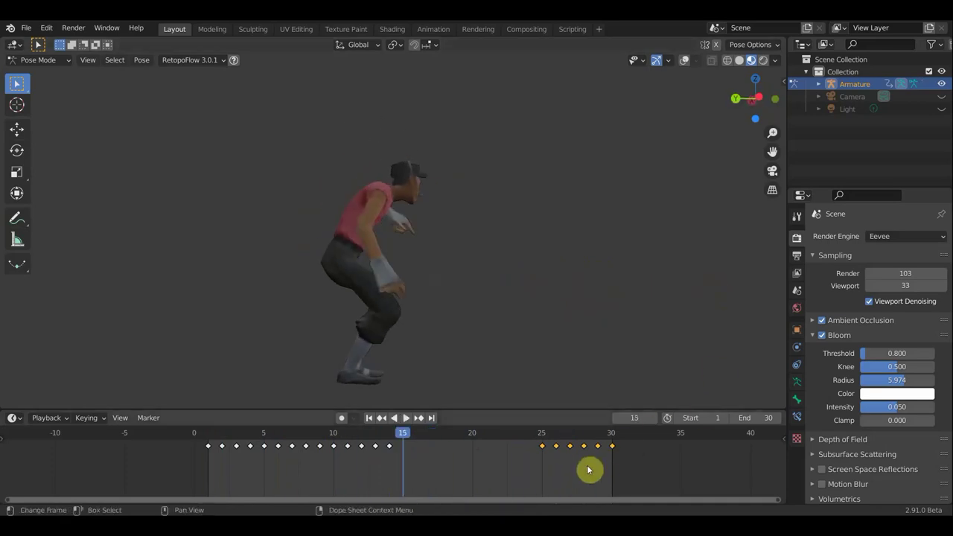
# - Move the keyframes near frame 26 about 5 frames earlier, landing one at frame 25
pyautogui.keyDown('shift'); pyautogui.click(566, 447); pyautogui.keyUp('shift')
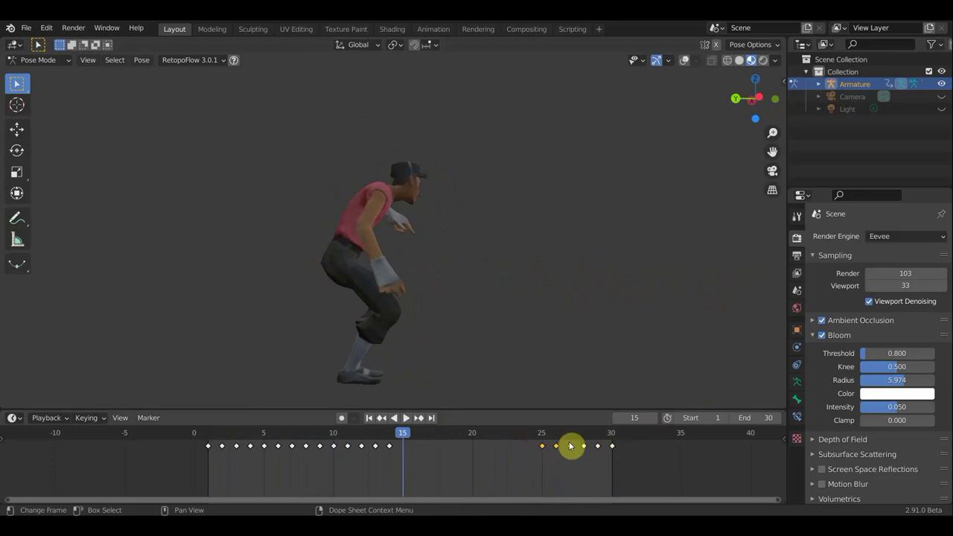
pyautogui.moveTo(556, 447); pyautogui.dragTo(490, 447)
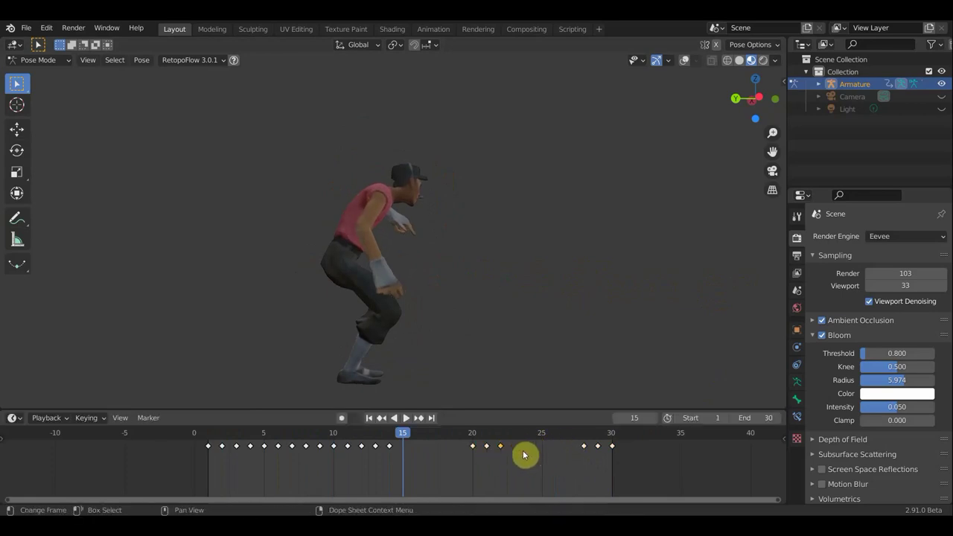
pyautogui.press('g')
pyautogui.click(575, 456)
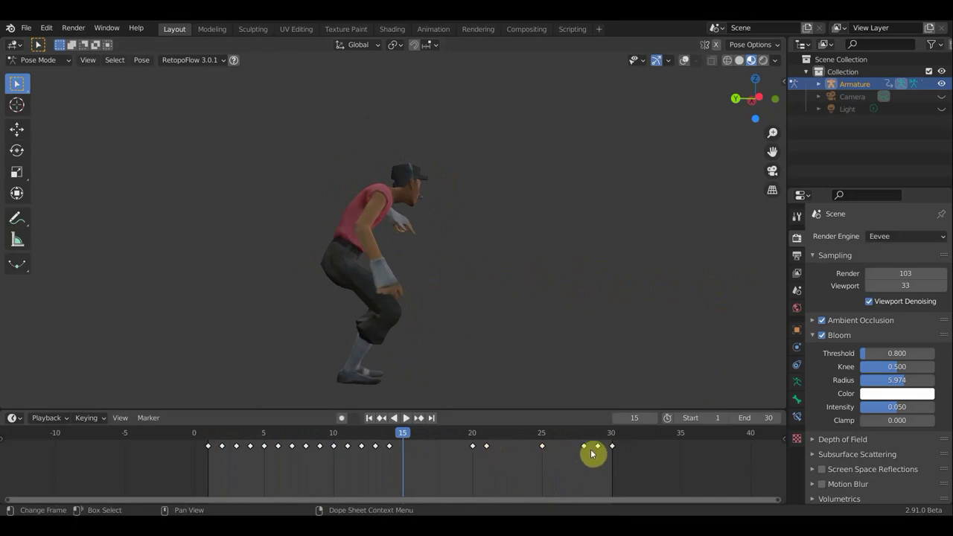
pyautogui.press('space')
# - Stop playback at frame 30 and set the scene End frame to 50
pyautogui.rightClick(615, 279)
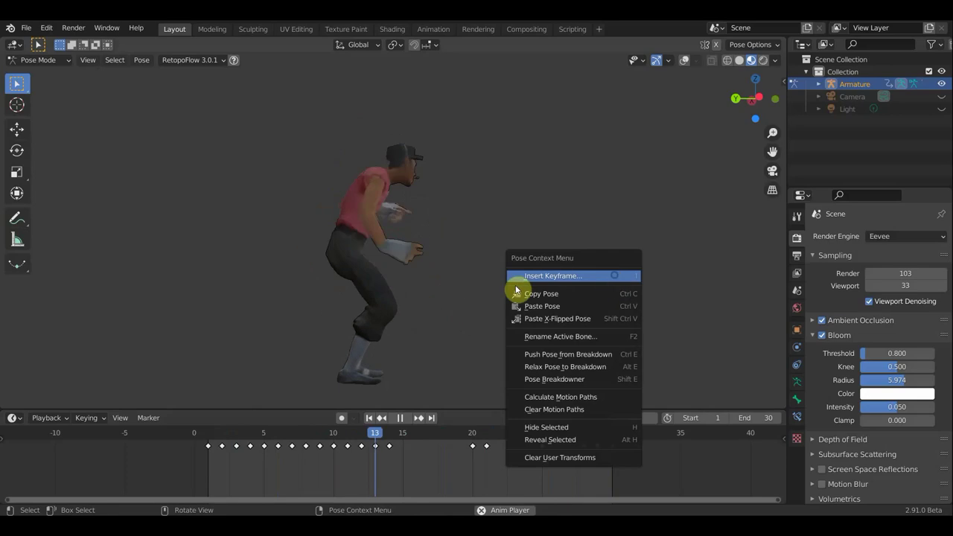
pyautogui.moveTo(607, 287); pyautogui.dragTo(360, 223, button='middle')
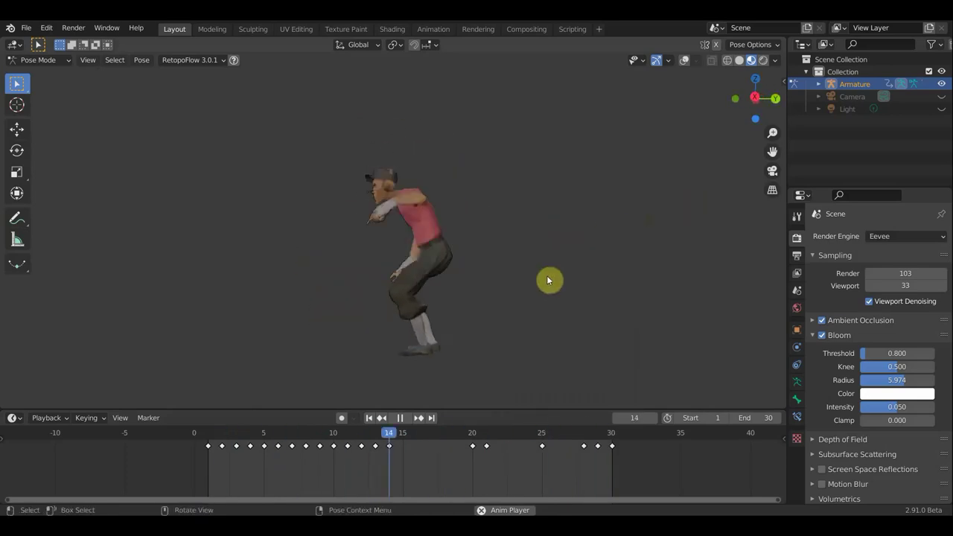
pyautogui.press('space')
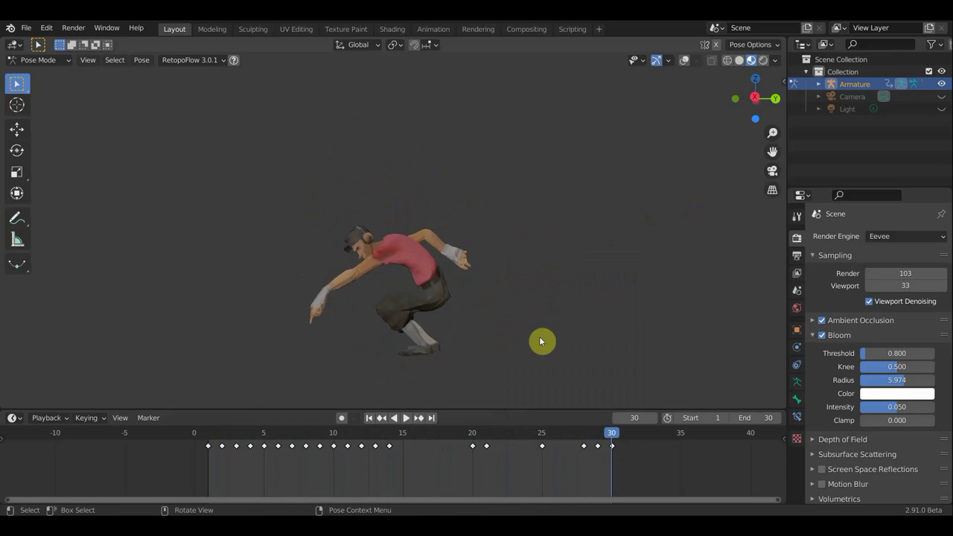
pyautogui.scroll(-2, 641, 440)
pyautogui.scroll(-1, 632, 447)
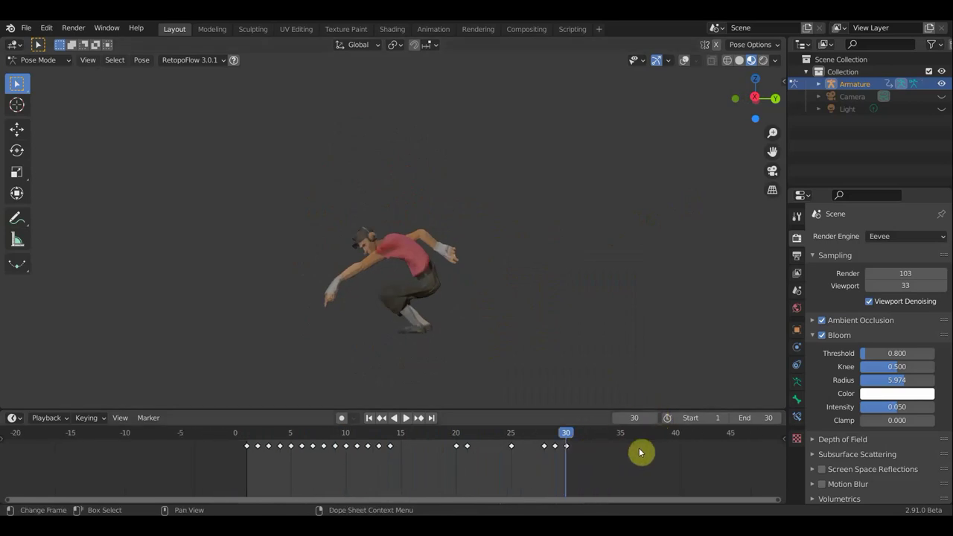
pyautogui.scroll(-2, 647, 453)
pyautogui.scroll(-1, 656, 455)
pyautogui.scroll(-1, 662, 456)
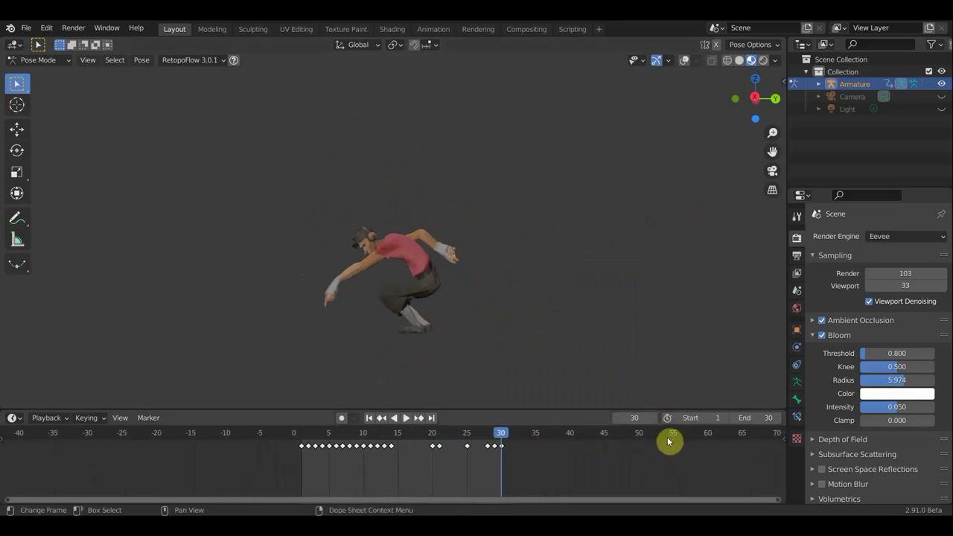
pyautogui.doubleClick(756, 419)
pyautogui.write('50')
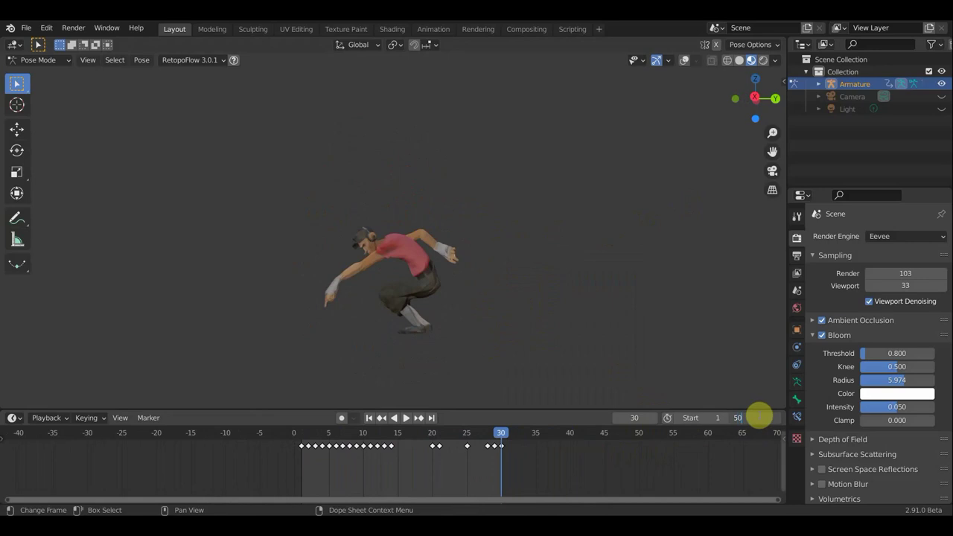
pyautogui.press('Return')
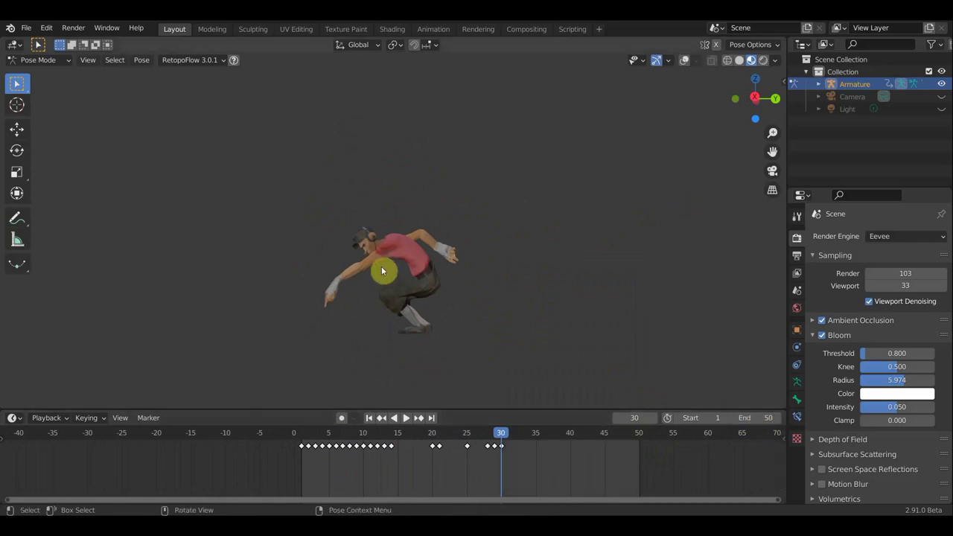
# - Key Location & Rotation at frame 50, check the loop, and select the key near frame 30
pyautogui.scroll(2, 360, 309)
pyautogui.press('space')
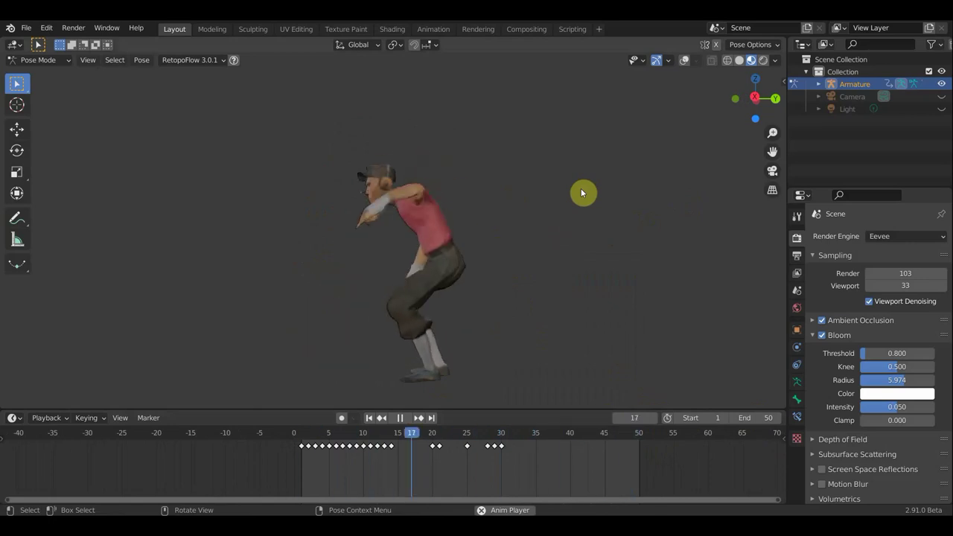
pyautogui.press('space')
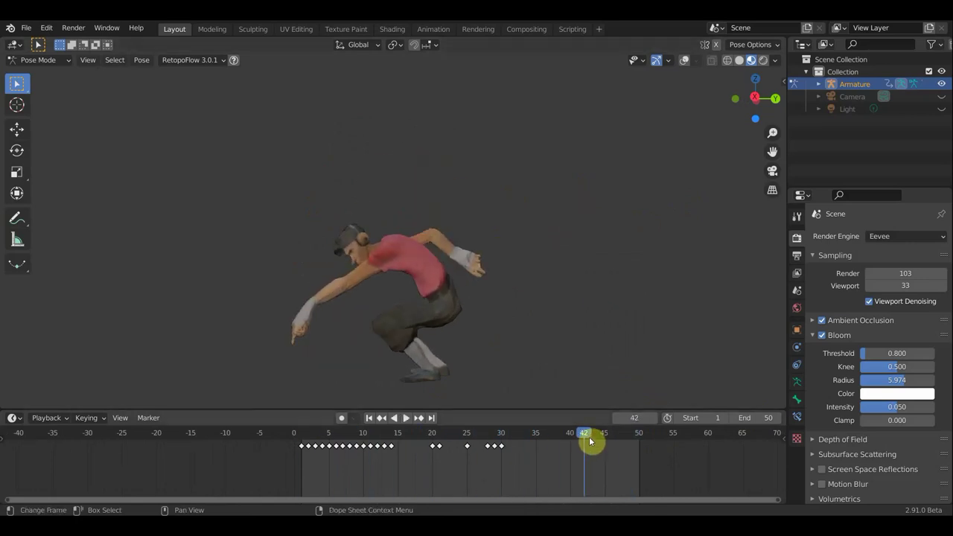
pyautogui.click(641, 444)
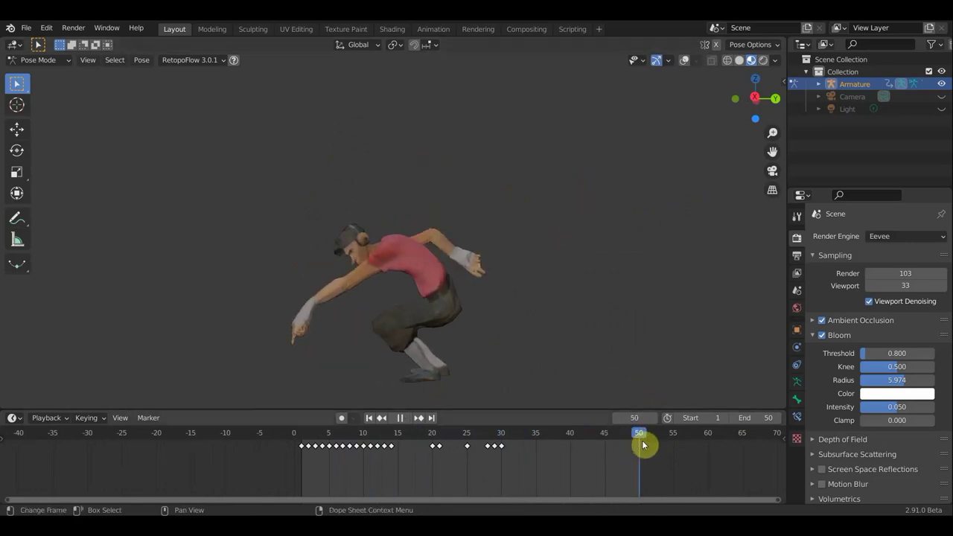
pyautogui.press('i')
pyautogui.click(665, 316)
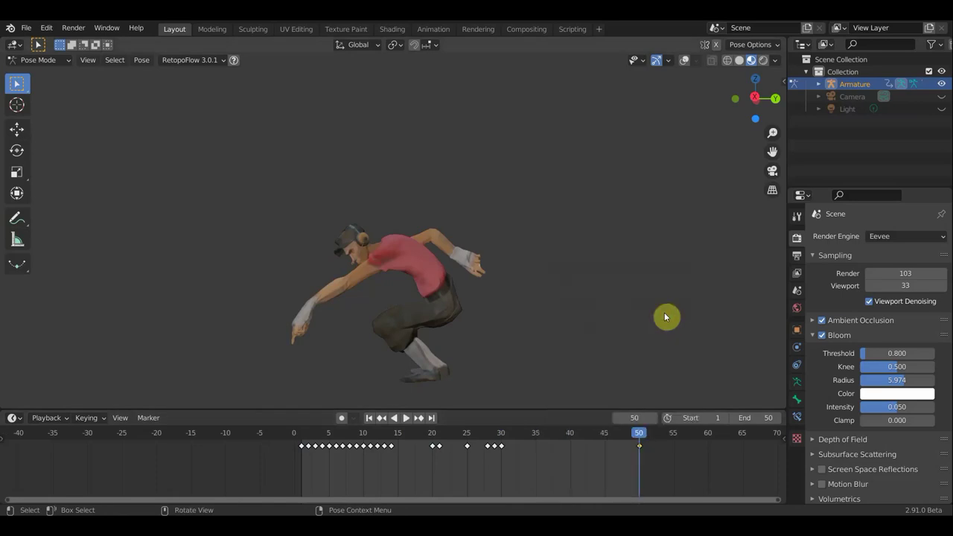
pyautogui.press('space')
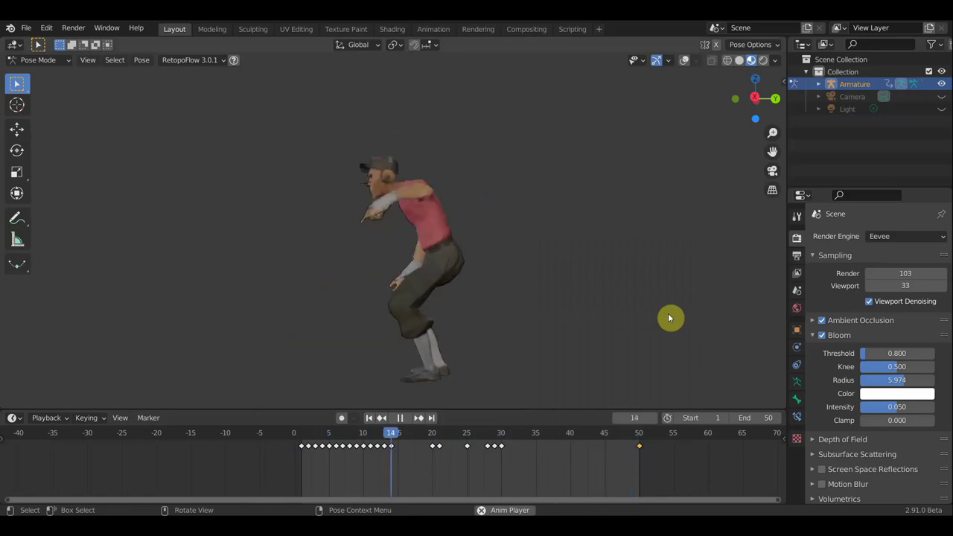
pyautogui.press('space')
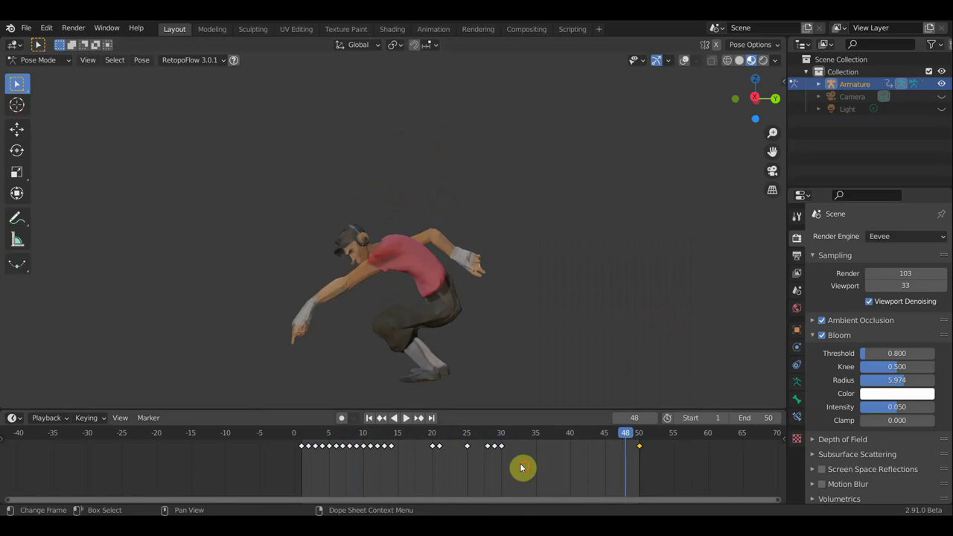
pyautogui.moveTo(524, 467); pyautogui.dragTo(482, 446)
# - Move the later keyframes to frames 40, 35 and 30, then play the new timing
pyautogui.press('g')
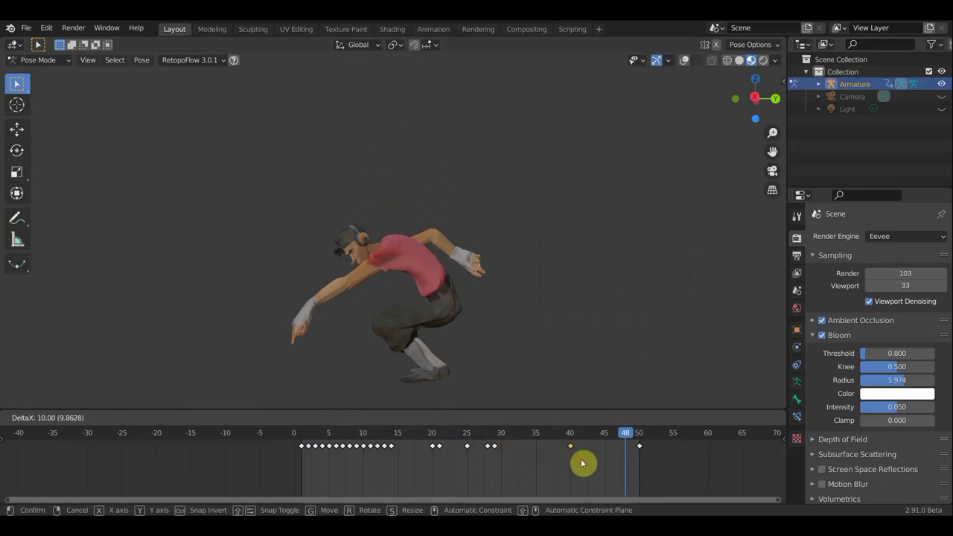
pyautogui.click(583, 463)
pyautogui.press('g')
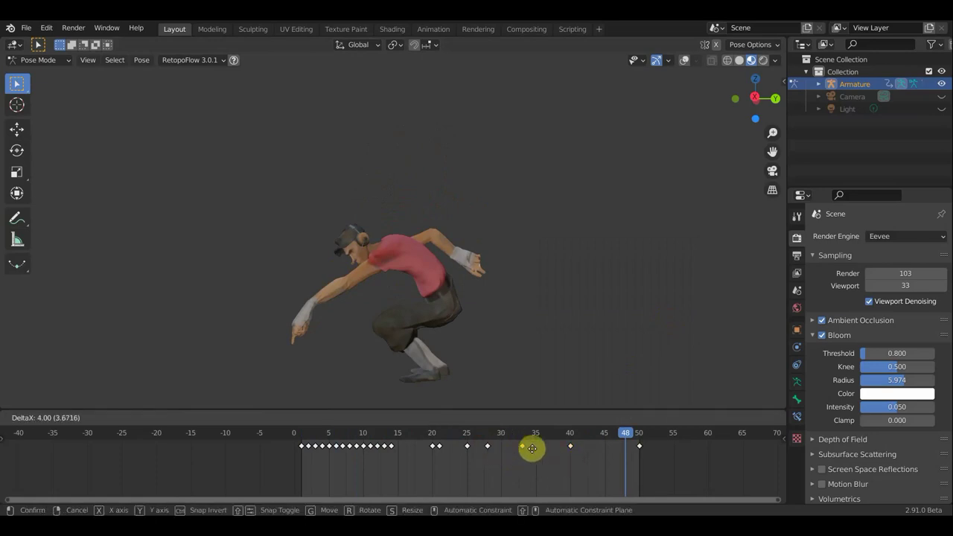
pyautogui.click(541, 454)
pyautogui.moveTo(490, 447); pyautogui.dragTo(497, 446)
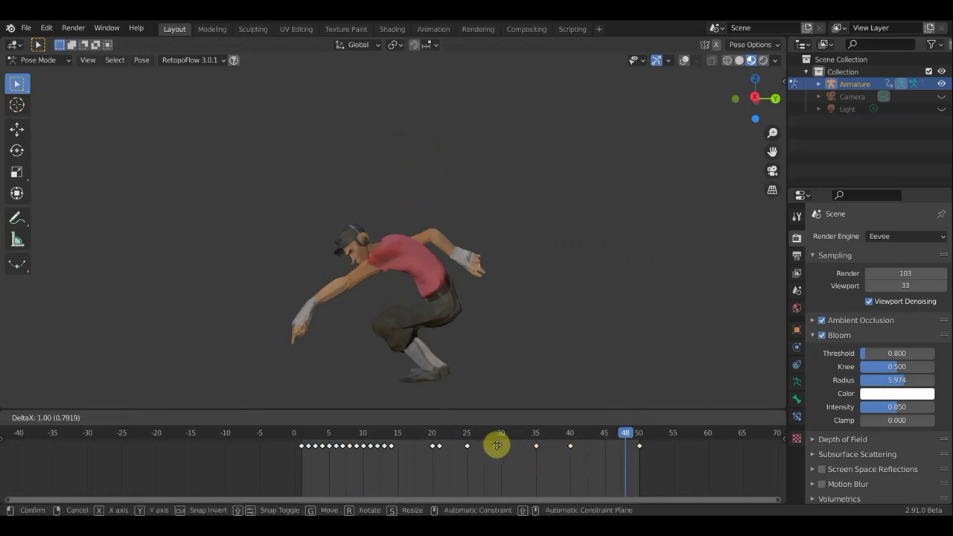
pyautogui.click(502, 445)
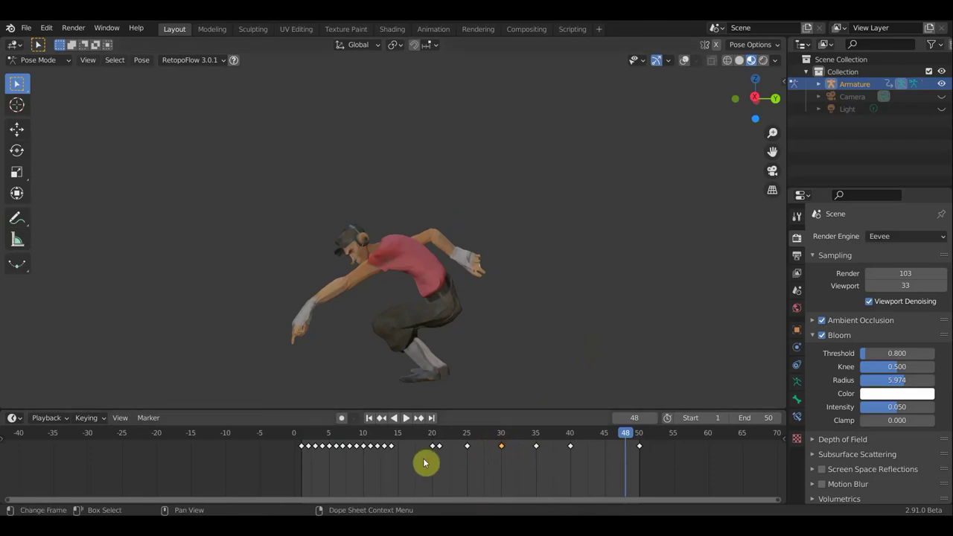
pyautogui.press('space')
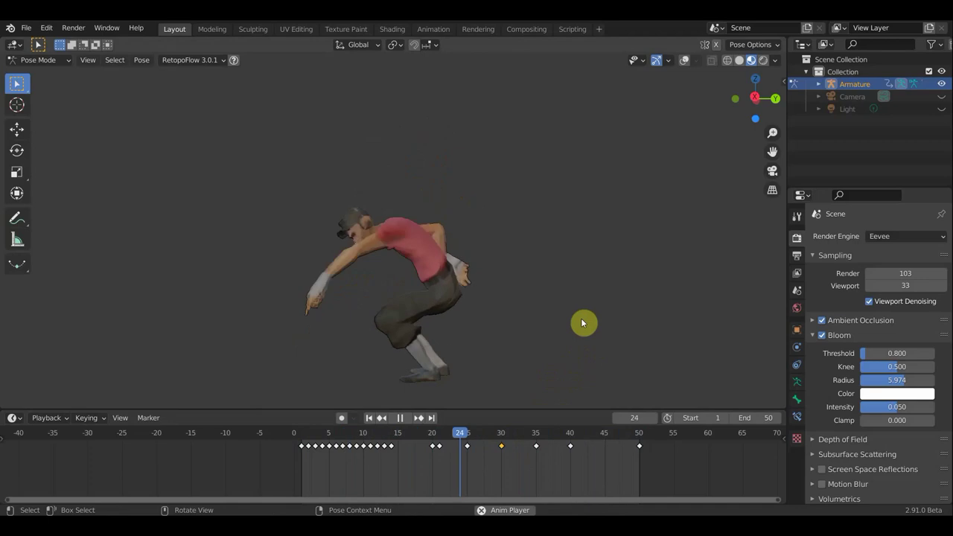
# - Stop playback and reposition the selected keyframe, cancelling a second move near frame 20
pyautogui.press('space')
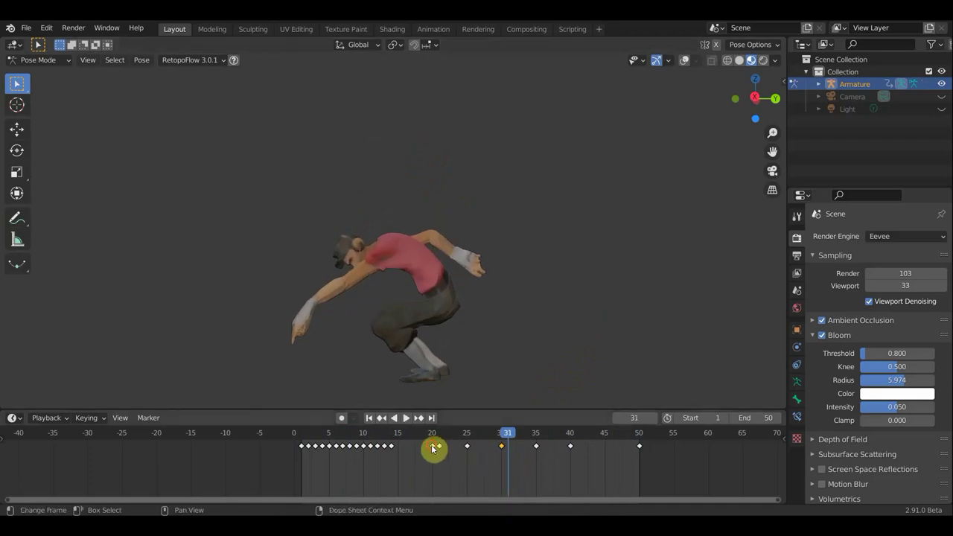
pyautogui.press('g')
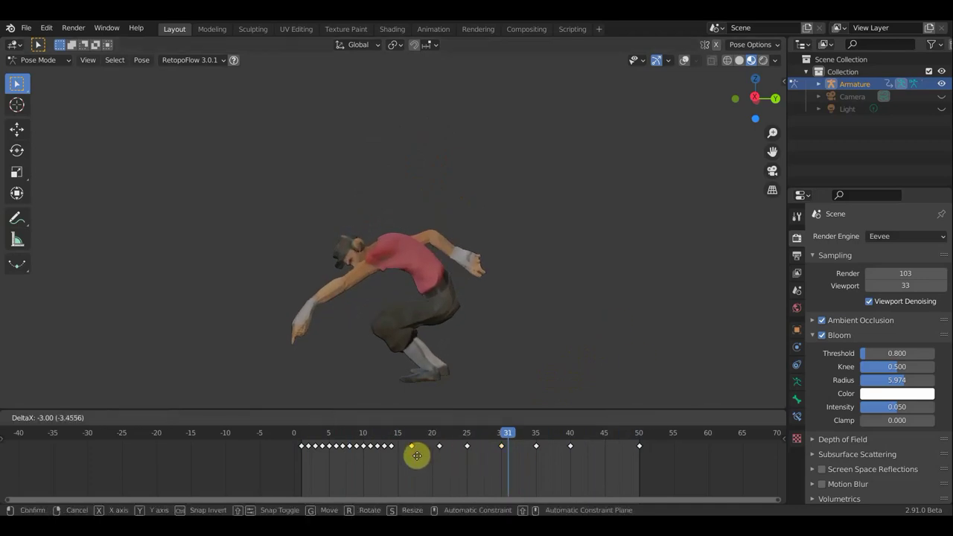
pyautogui.click(410, 457)
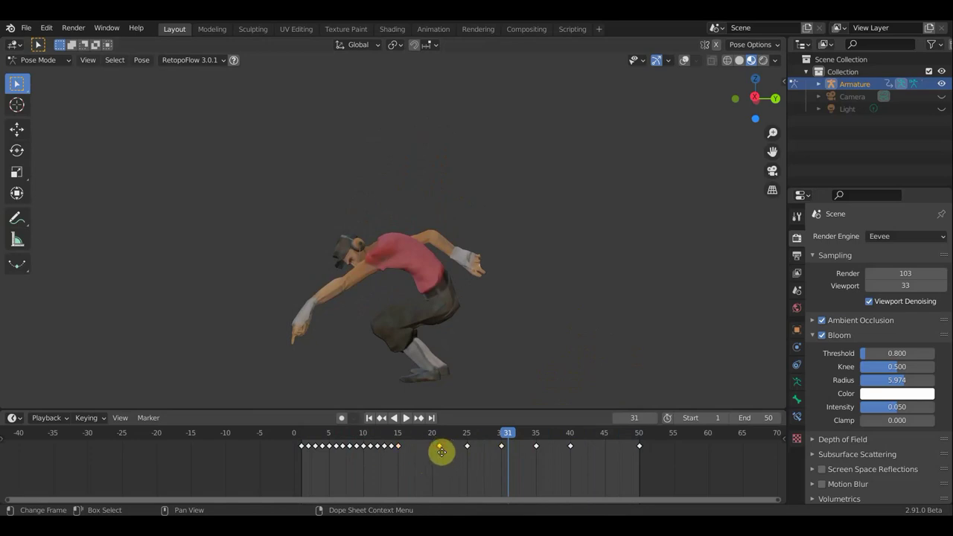
pyautogui.press('g')
pyautogui.rightClick(484, 462)
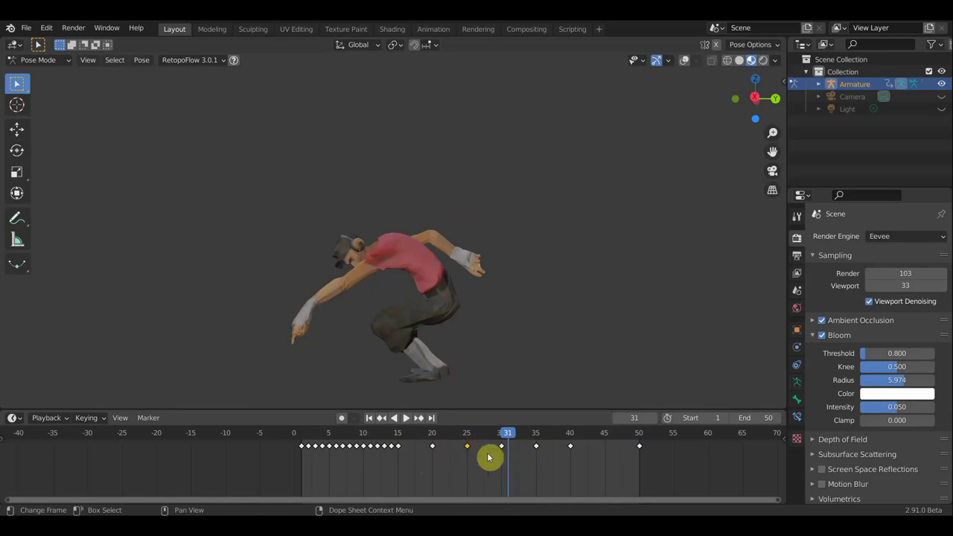
# - Move the frame-25 key later and the frame-35 key to about frame 32, then preview
pyautogui.press('g')
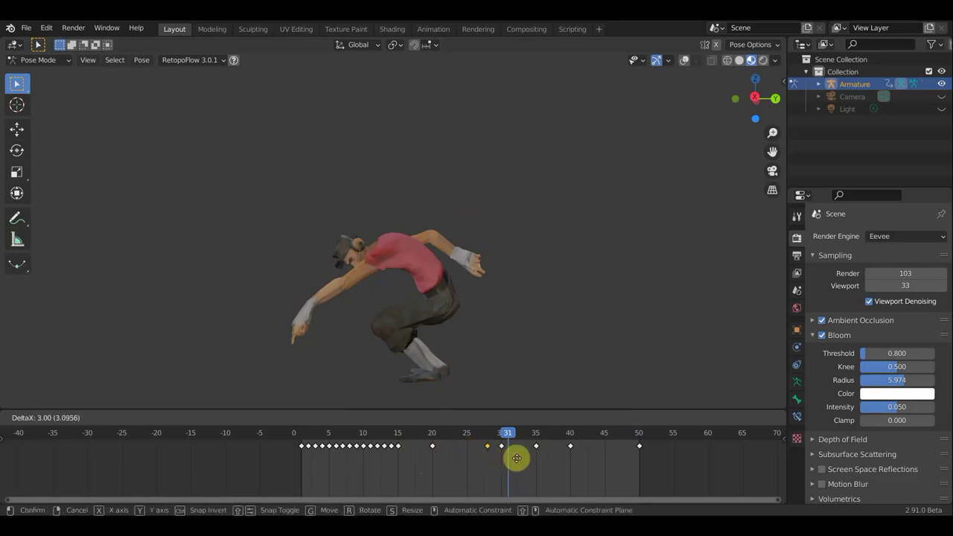
pyautogui.click(517, 458)
pyautogui.press('g')
pyautogui.click(519, 453)
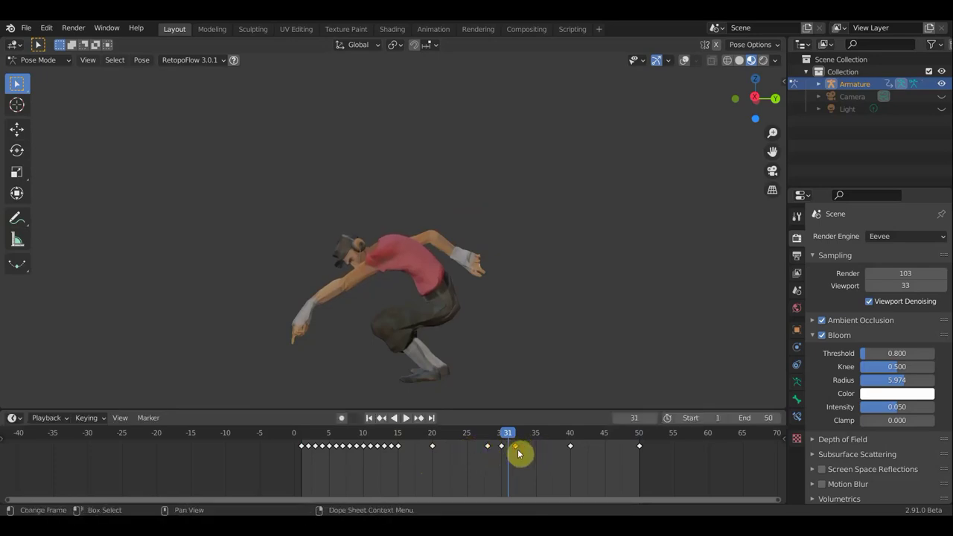
pyautogui.press('space')
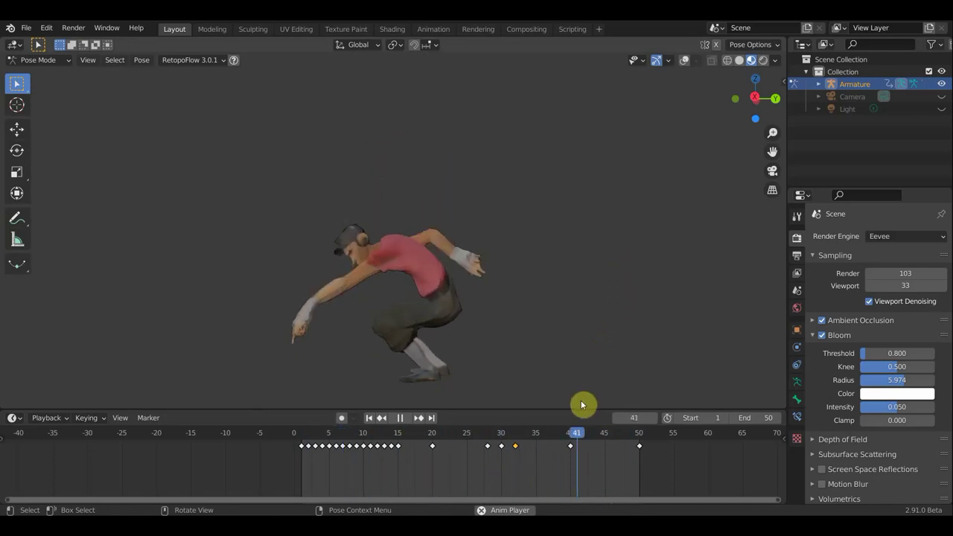
pyautogui.press('space')
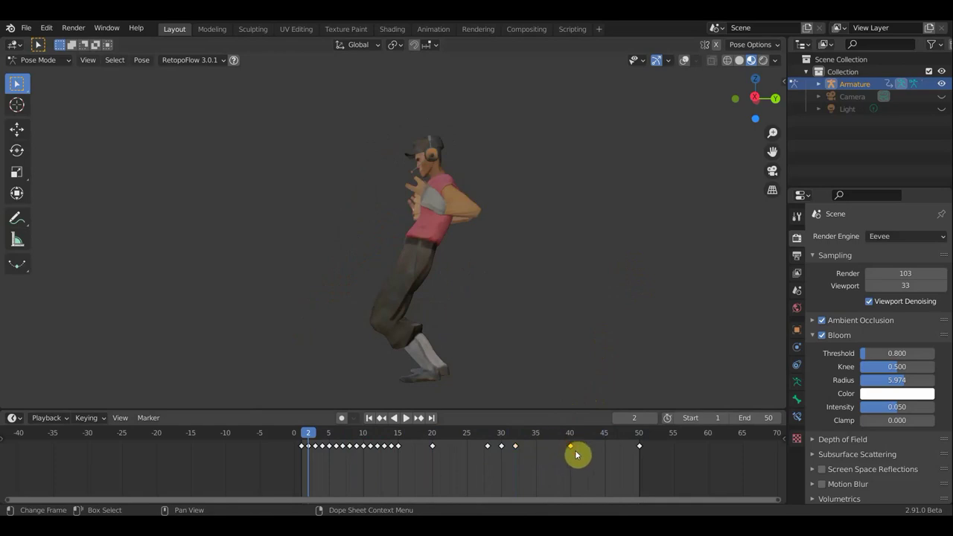
# - Try the frame-40 key at about frame 47, then settle it at frame 37
pyautogui.press('g')
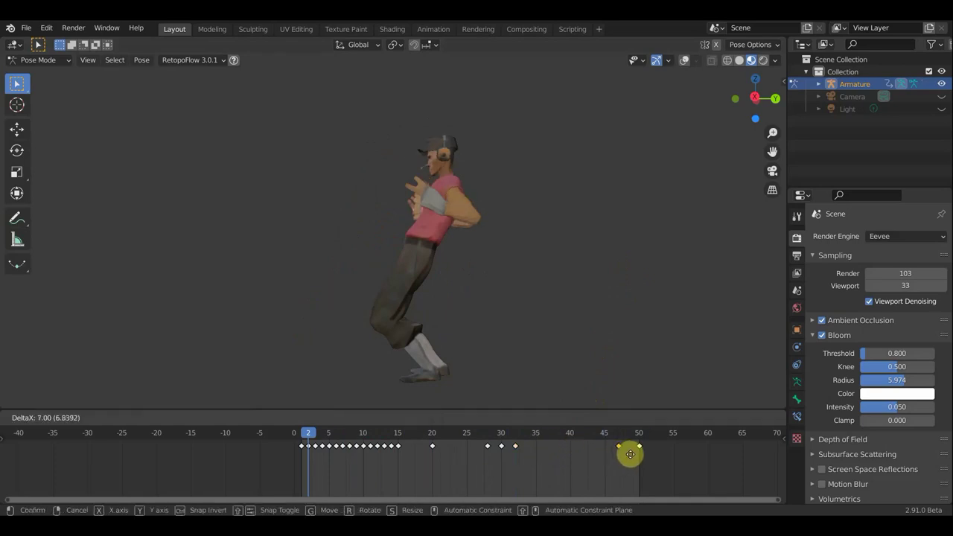
pyautogui.click(631, 455)
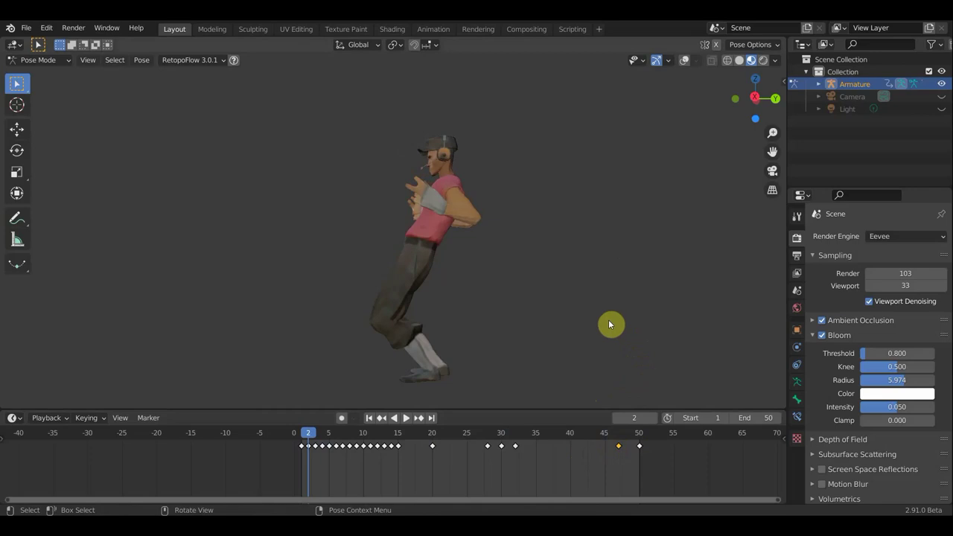
pyautogui.press('space')
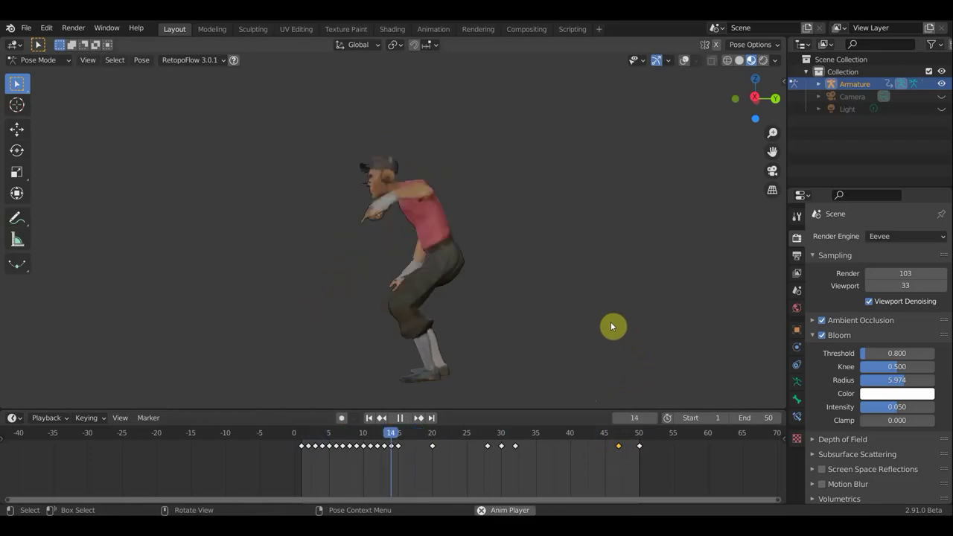
pyautogui.press('space')
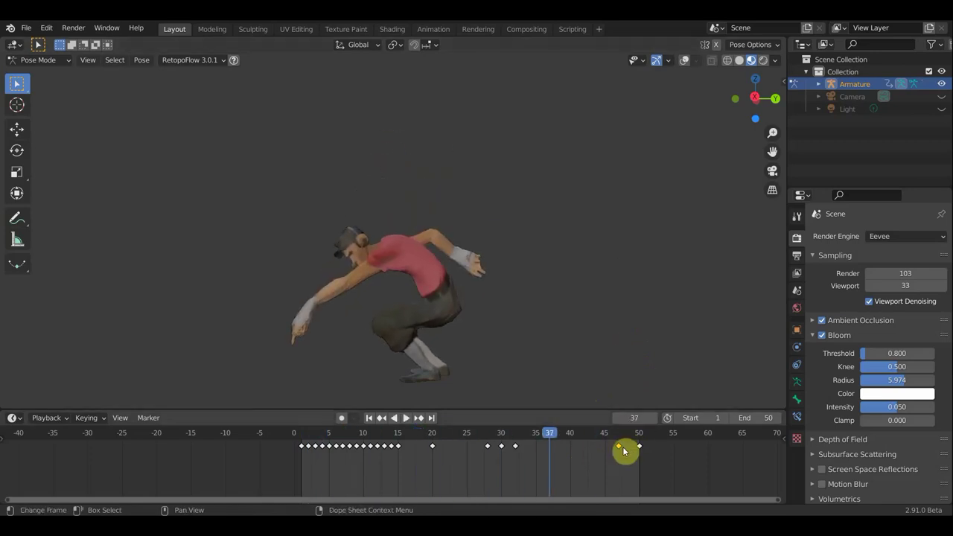
pyautogui.press('g')
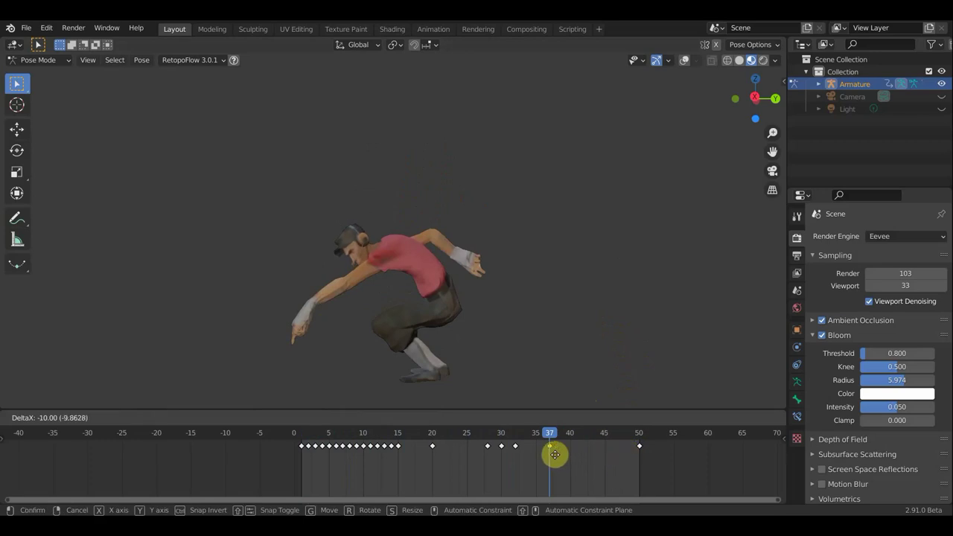
pyautogui.click(538, 454)
# - Move the selected bone to adjust the pose and review the change
pyautogui.press('g')
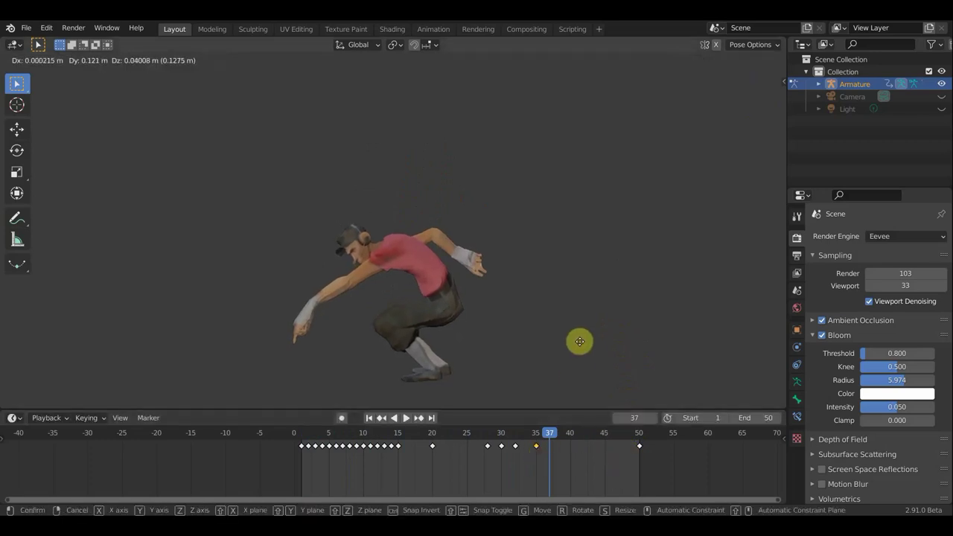
pyautogui.click(580, 344)
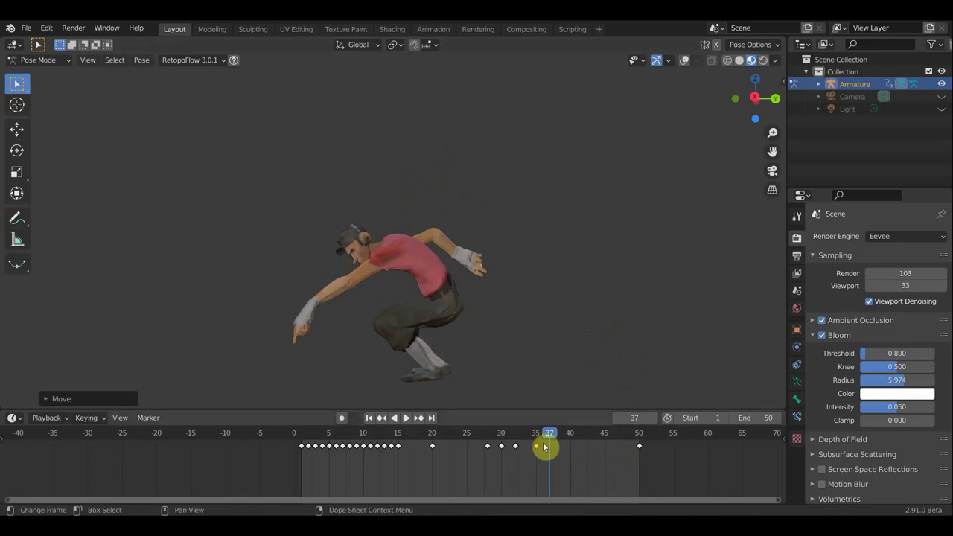
pyautogui.press('space')
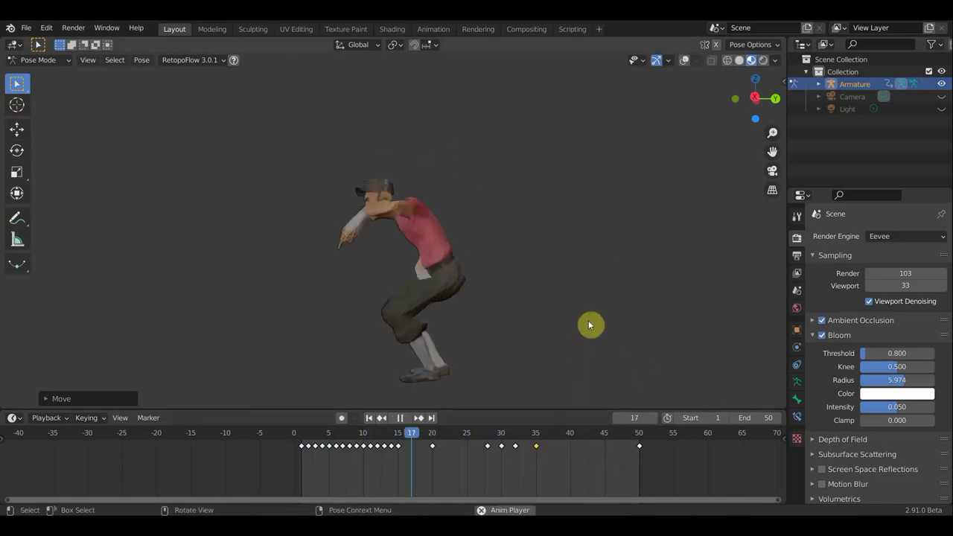
pyautogui.press('space')
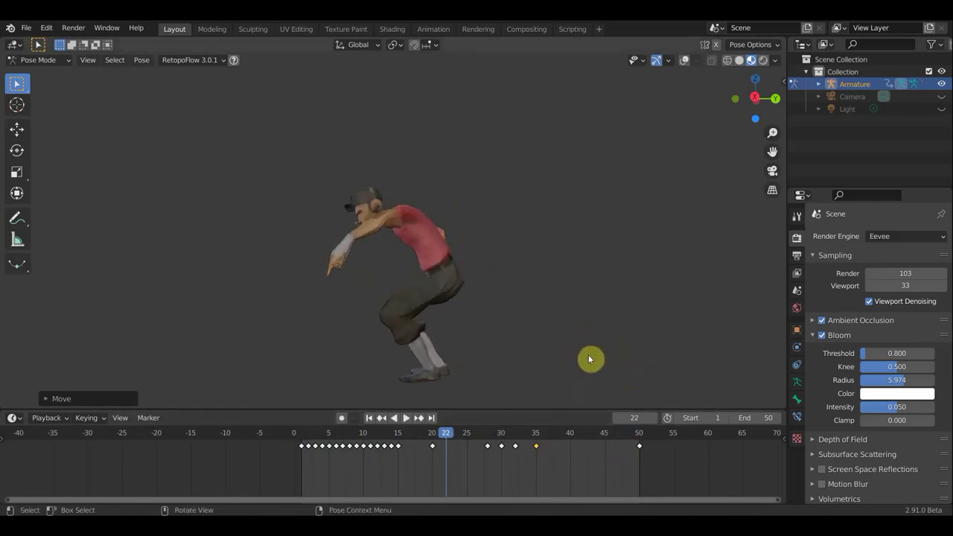
# - Shift the four keyframes after frame 22 five frames earlier, nudging one a frame further
pyautogui.moveTo(561, 469)
pyautogui.mouseDown()
pyautogui.moveTo(523, 453)
pyautogui.moveTo(445, 444)
pyautogui.mouseUp()
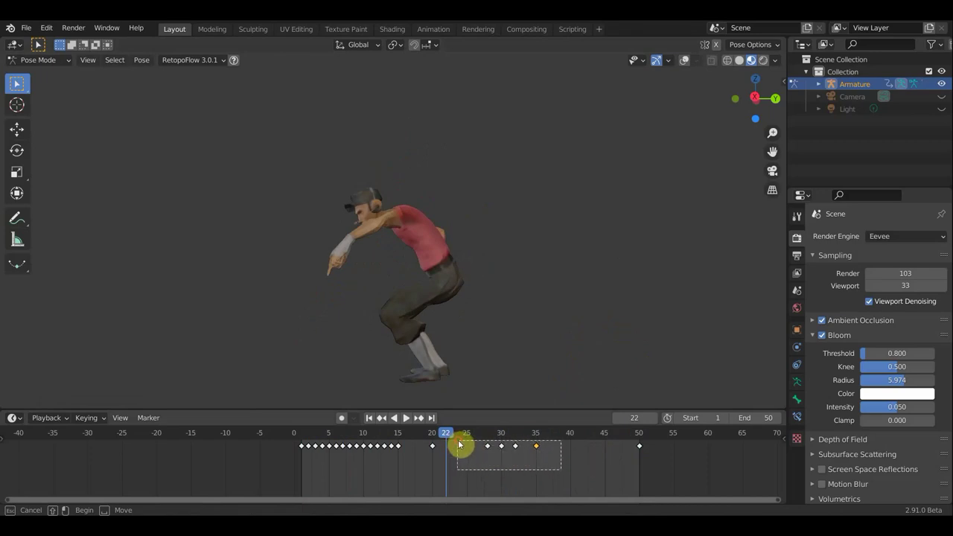
pyautogui.moveTo(460, 445); pyautogui.dragTo(458, 443)
pyautogui.press('g')
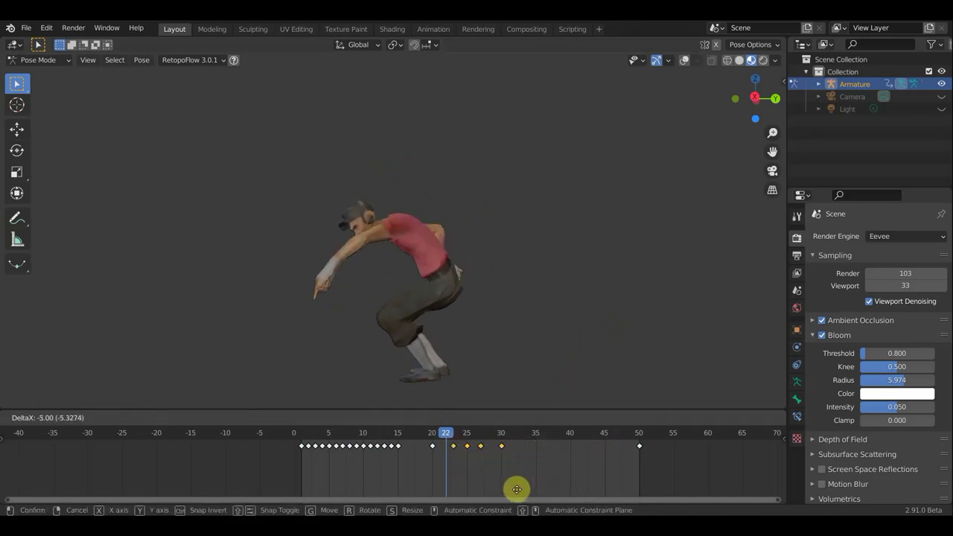
pyautogui.click(513, 489)
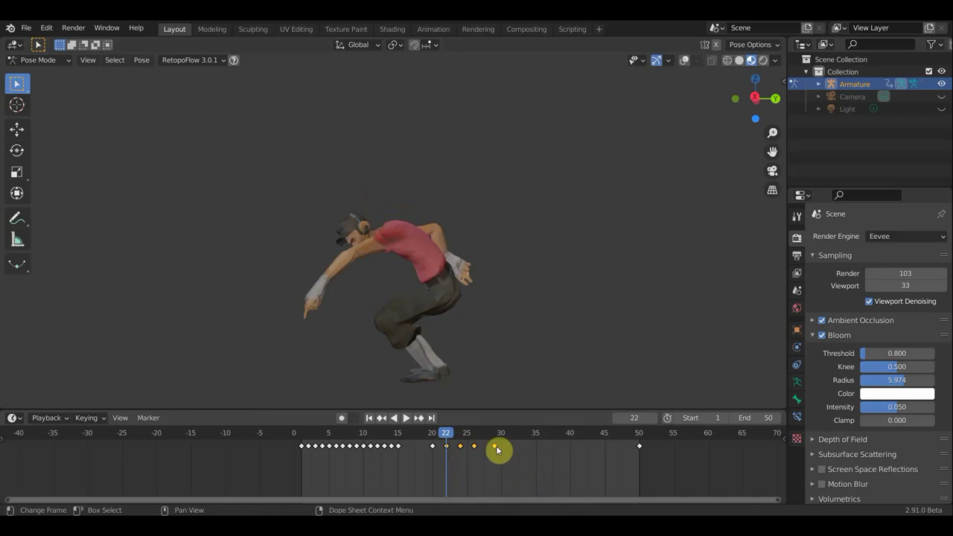
pyautogui.press('g')
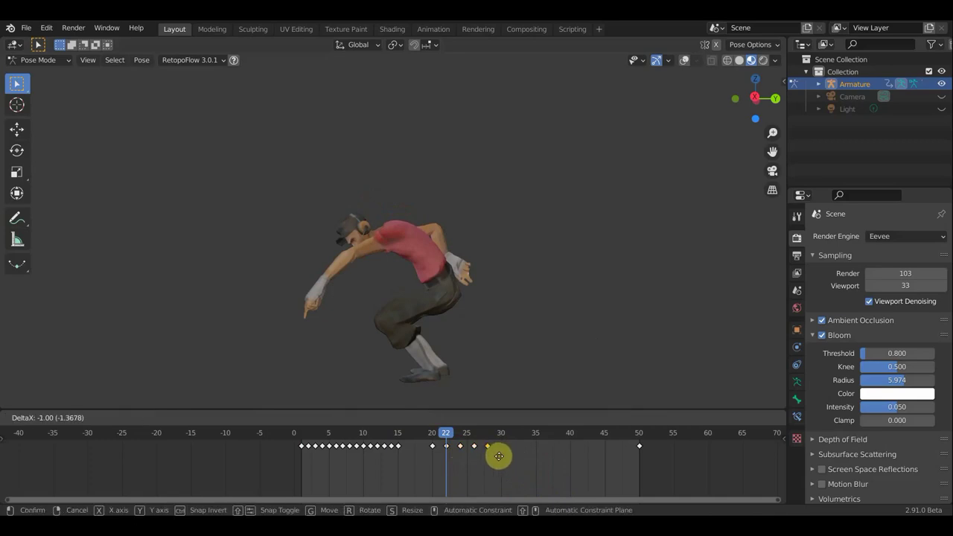
pyautogui.click(499, 456)
# - Scale the frame 20–28 keyframes closer together and play the tightened animation
pyautogui.moveTo(532, 466)
pyautogui.mouseDown()
pyautogui.moveTo(428, 447)
pyautogui.moveTo(432, 440)
pyautogui.mouseUp()
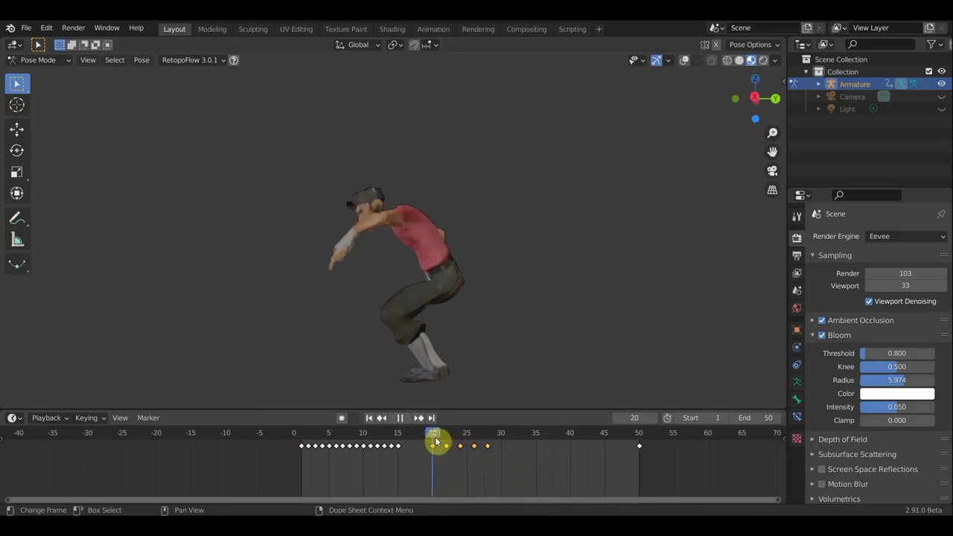
pyautogui.press('s')
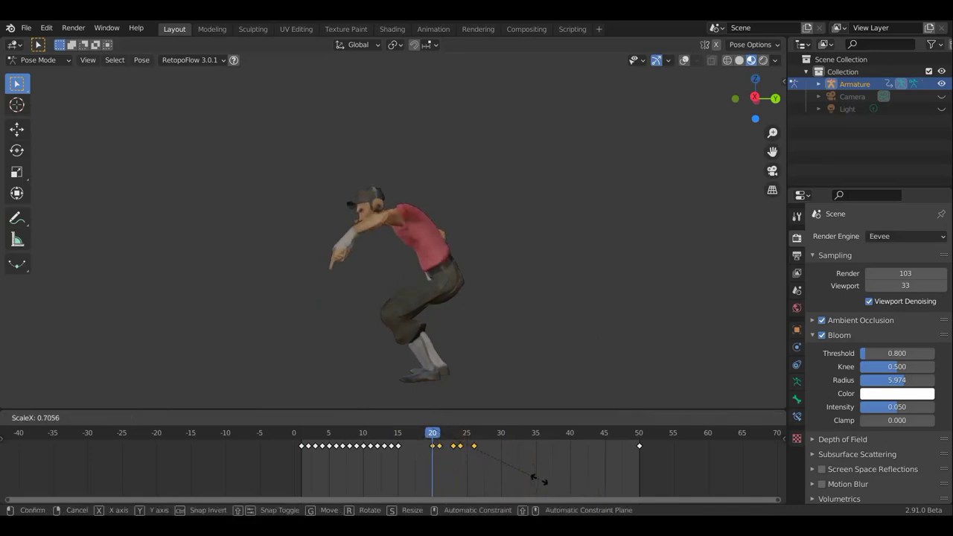
pyautogui.click(534, 482)
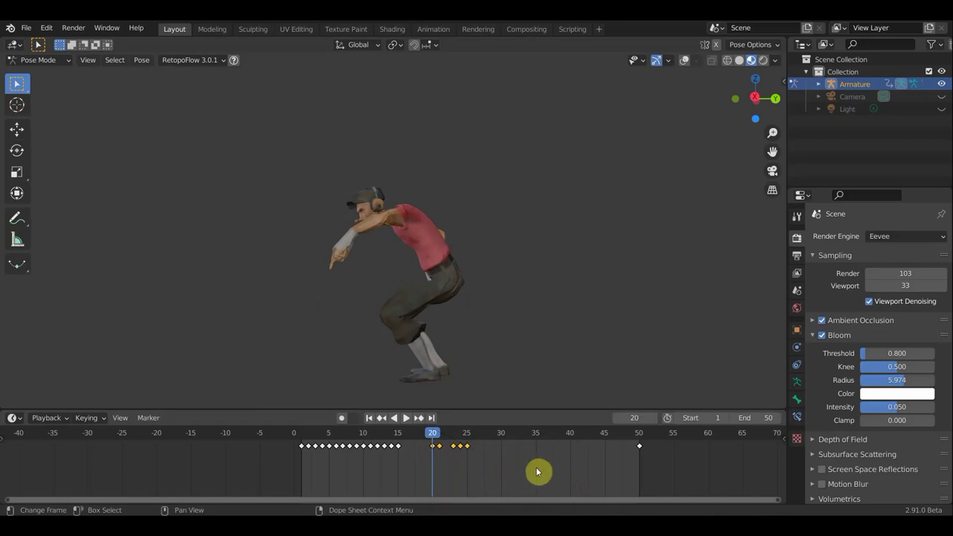
pyautogui.press('space')
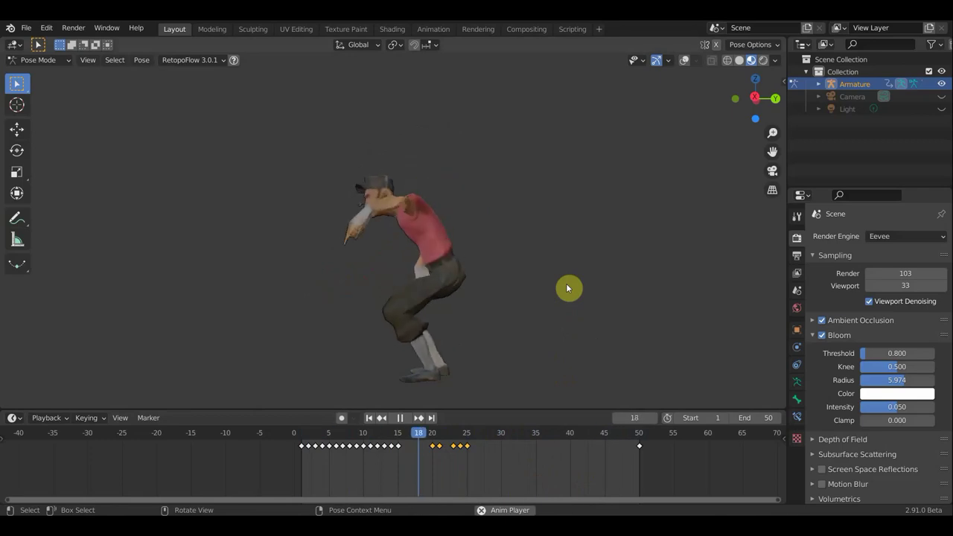
pyautogui.press('space')
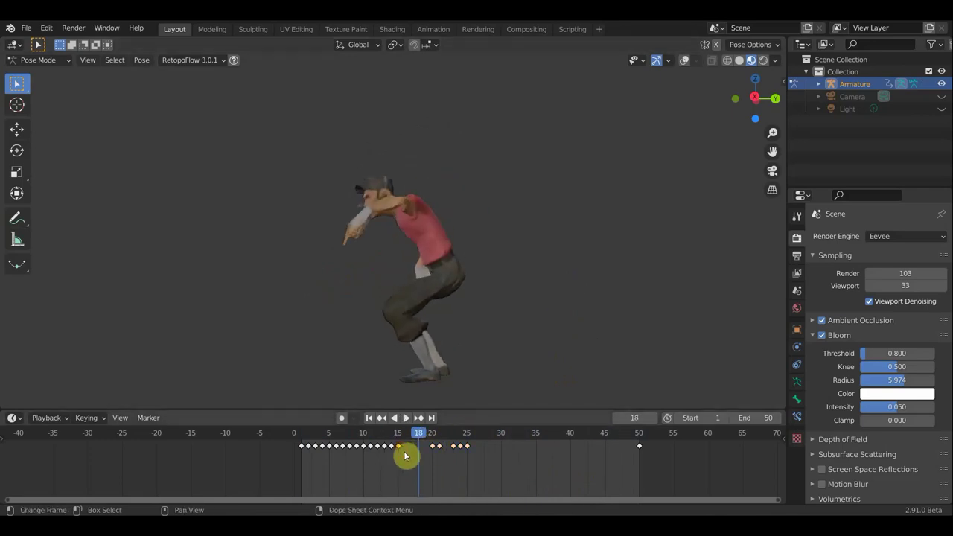
# - Move the selected keyframe to frame 18 and check the timing
pyautogui.press('g')
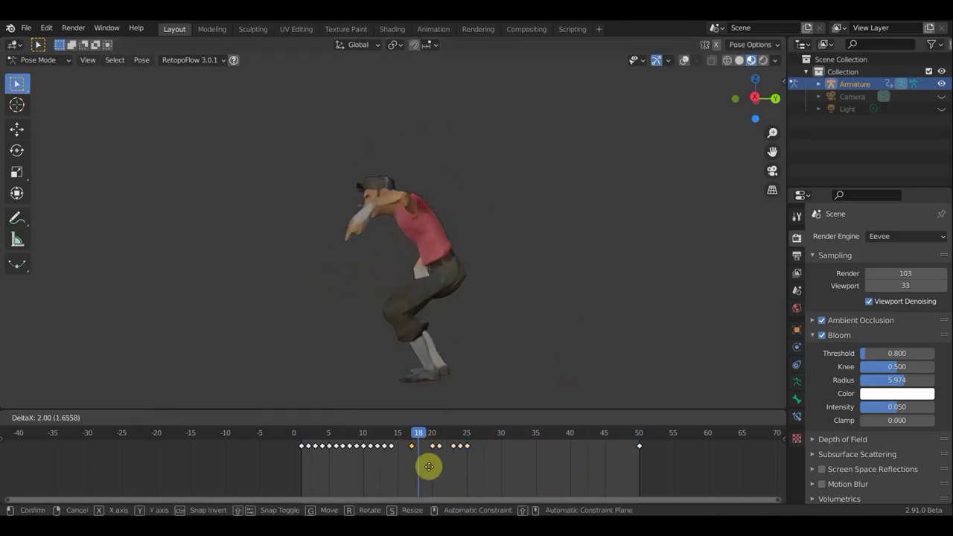
pyautogui.click(436, 467)
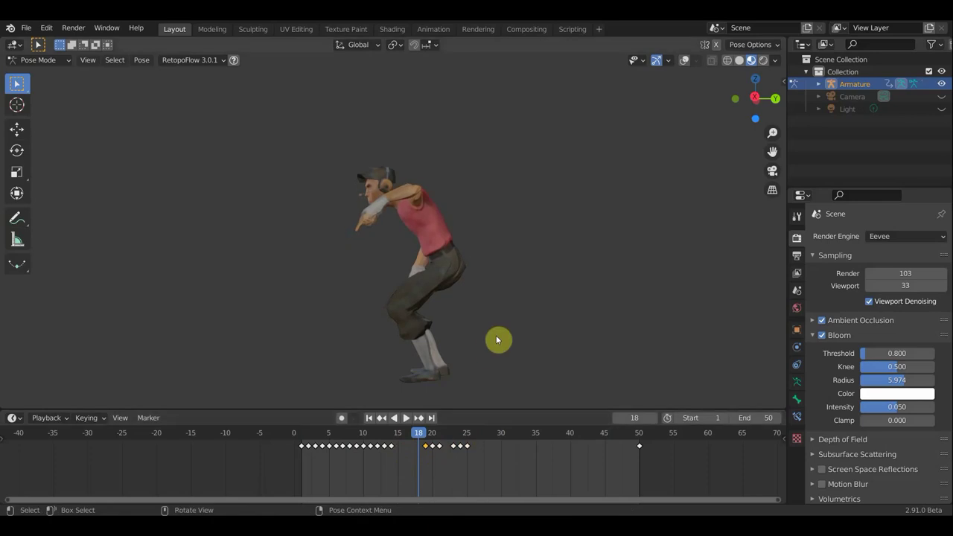
pyautogui.press('space')
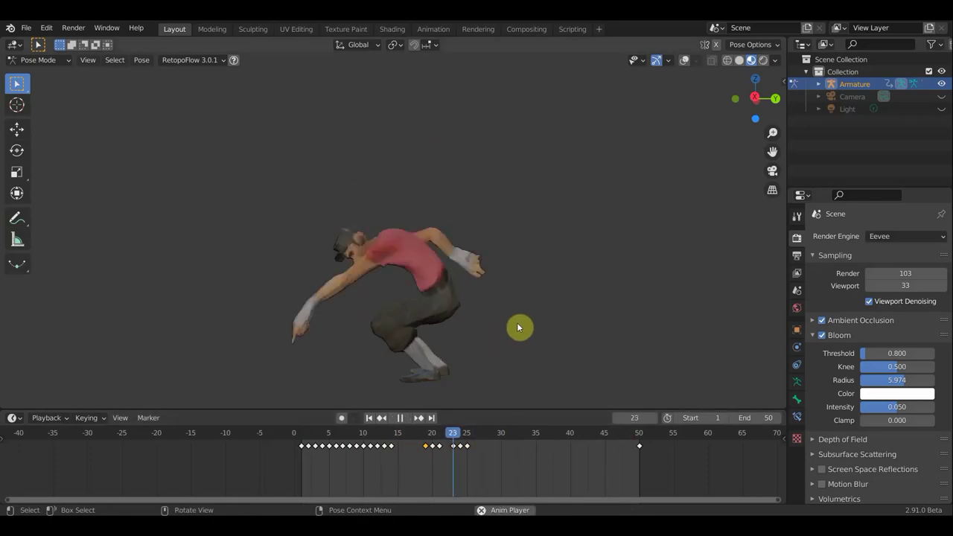
pyautogui.press('space')
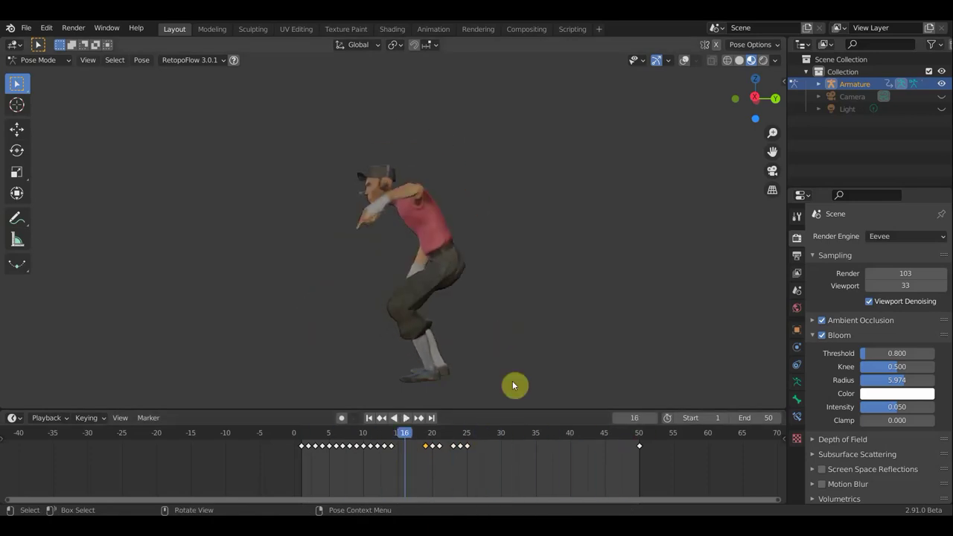
# - Adjust the pose at the keyframe near frame 22 and slide that key along the timeline
pyautogui.click(440, 446)
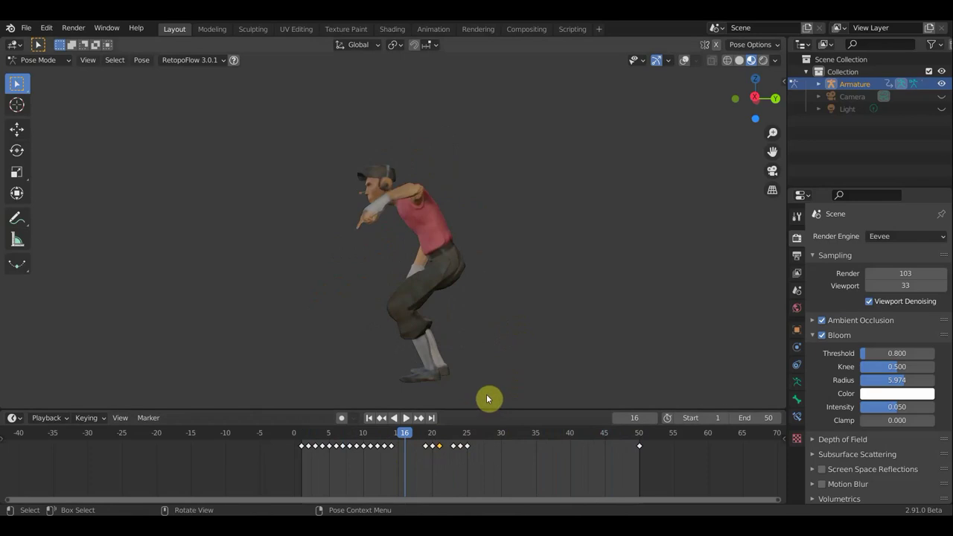
pyautogui.press('g')
pyautogui.click(487, 396)
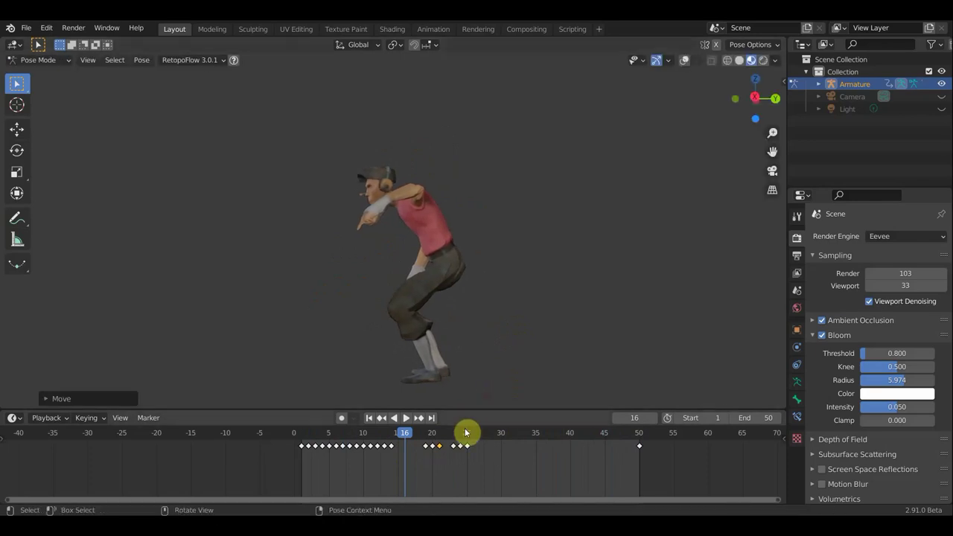
pyautogui.press('g')
pyautogui.click(454, 455)
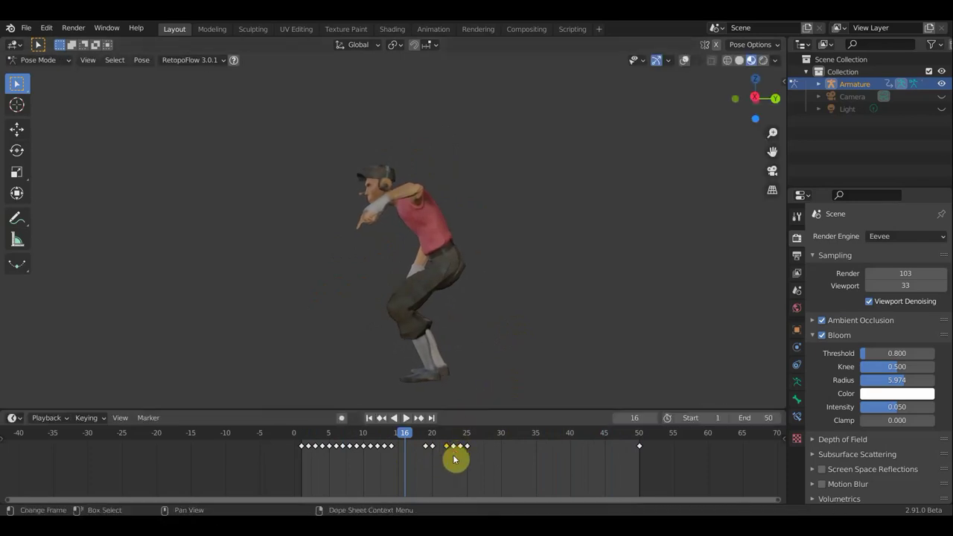
pyautogui.press('space')
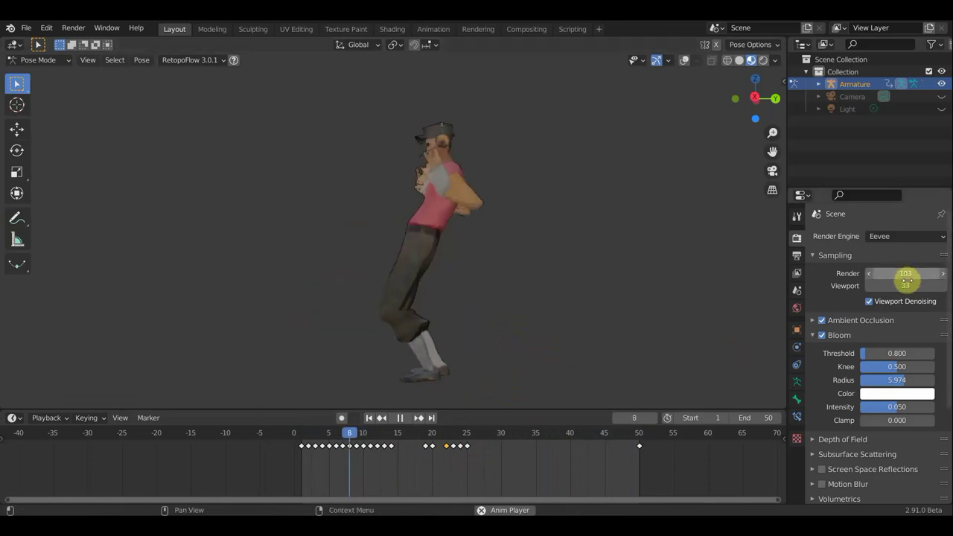
# - Raise Viewport samples to 48, deselect the bones, and show the overlays
pyautogui.moveTo(905, 285)
pyautogui.mouseDown()
pyautogui.moveTo(875, 286)
pyautogui.moveTo(928, 285)
pyautogui.mouseUp()
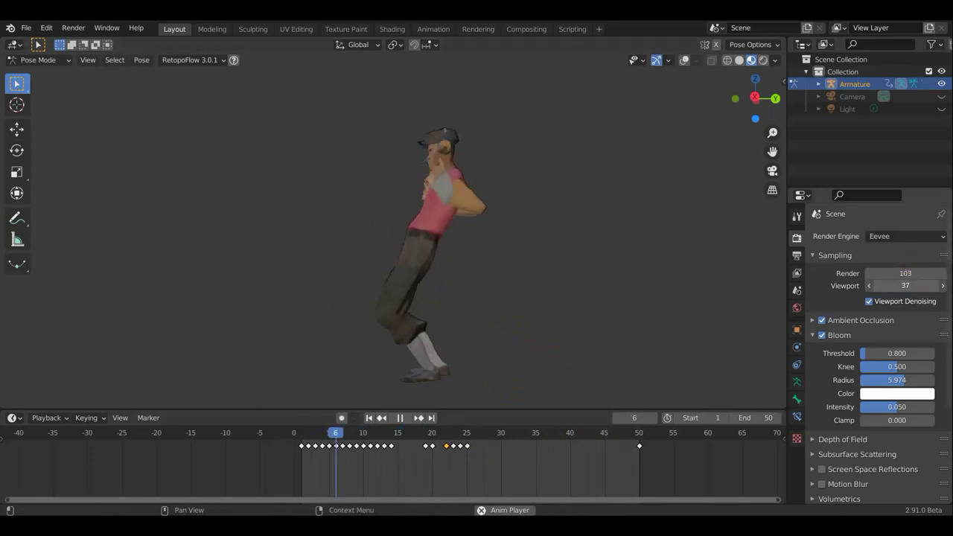
pyautogui.moveTo(905, 286); pyautogui.dragTo(924, 286)
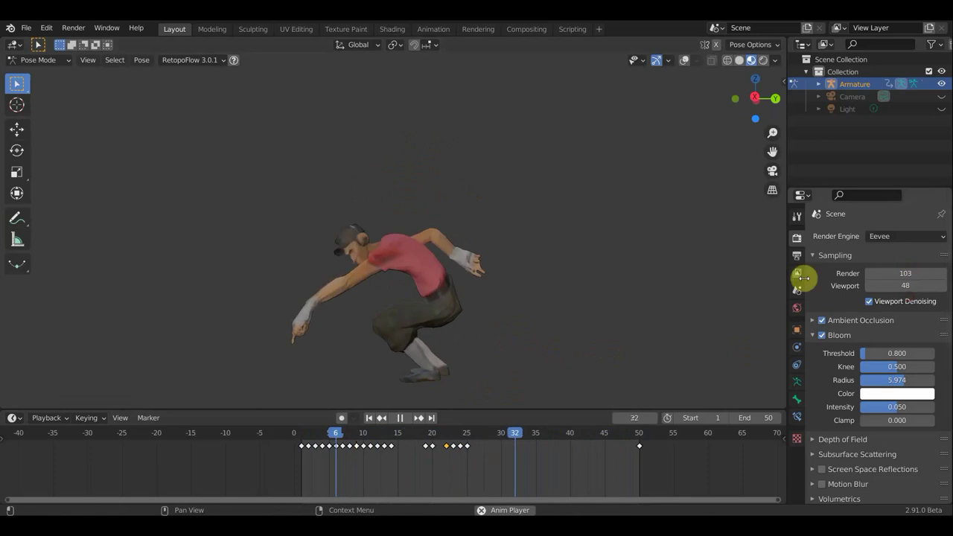
pyautogui.rightClick(553, 289)
pyautogui.click(634, 287)
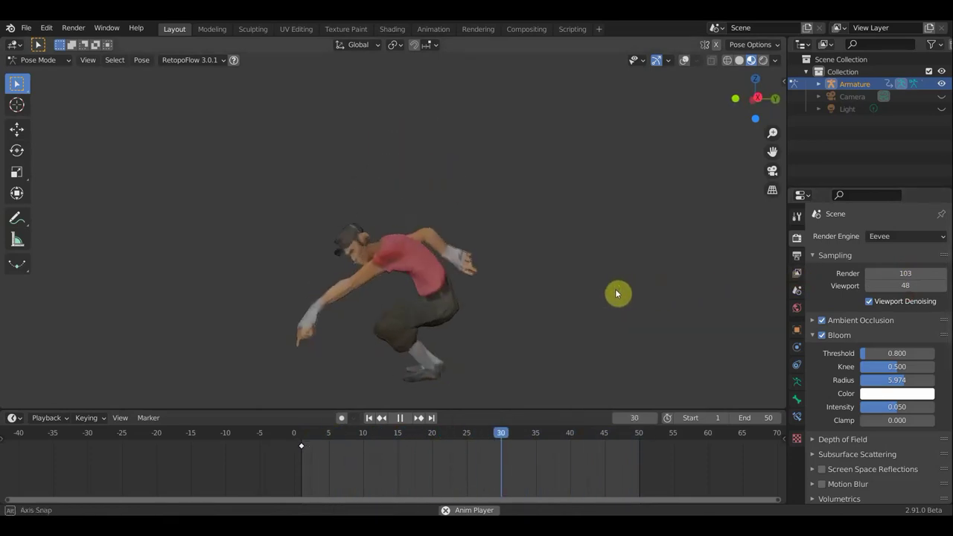
pyautogui.press('space')
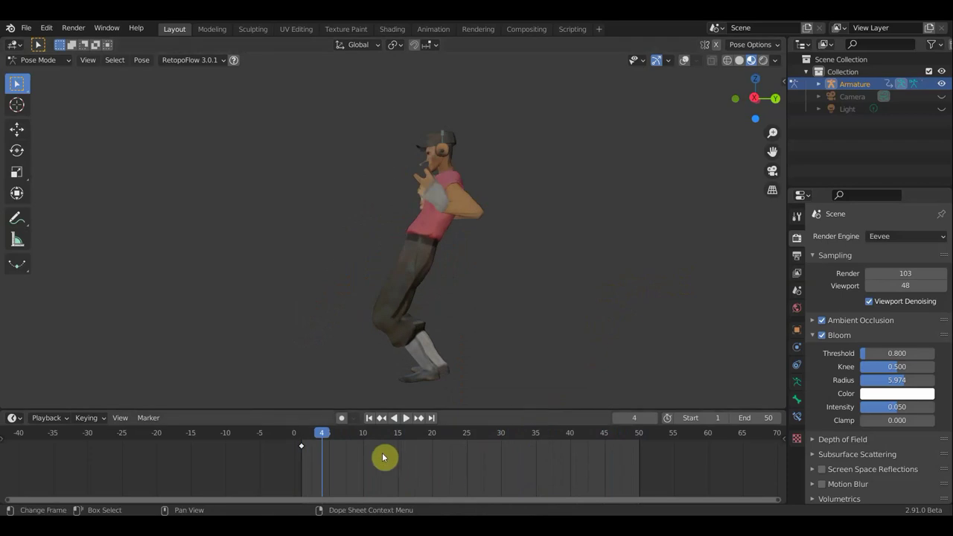
pyautogui.click(684, 60)
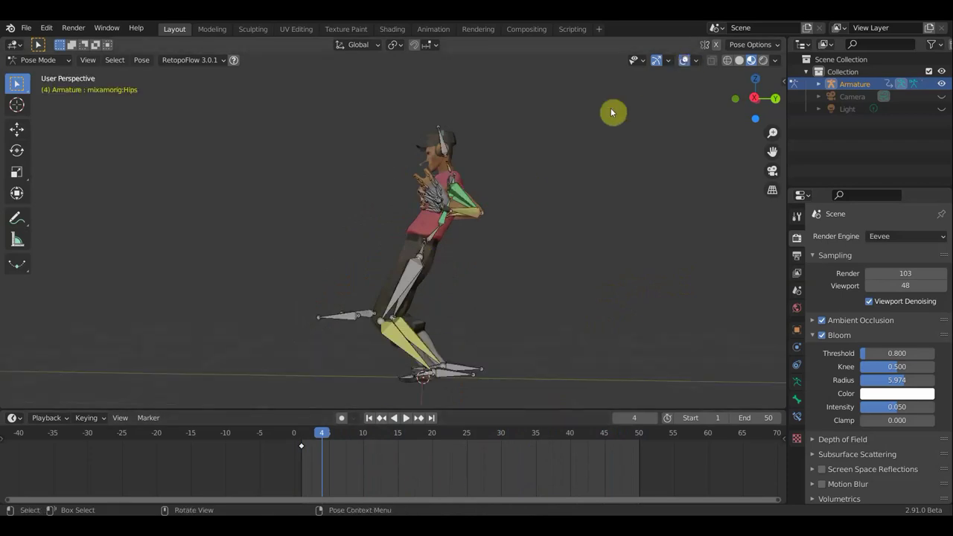
# - Select all bones and shift their later keyframes earlier in two moves, then play
pyautogui.click(464, 199)
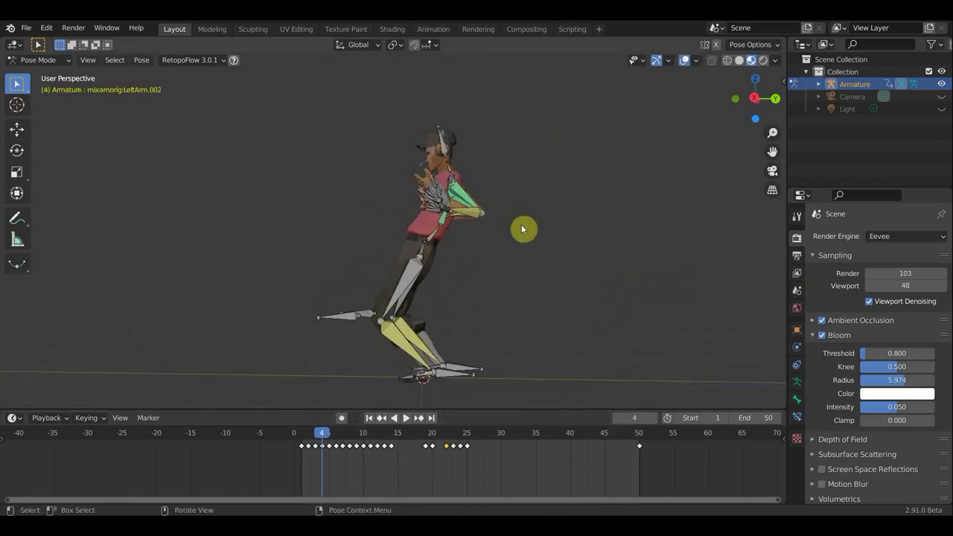
pyautogui.press('a')
pyautogui.moveTo(492, 463); pyautogui.dragTo(412, 443)
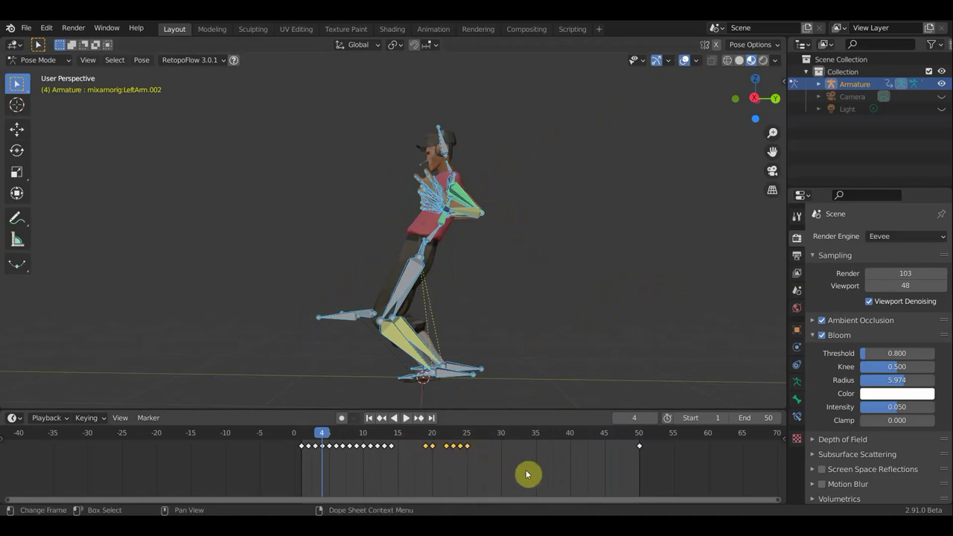
pyautogui.press('g')
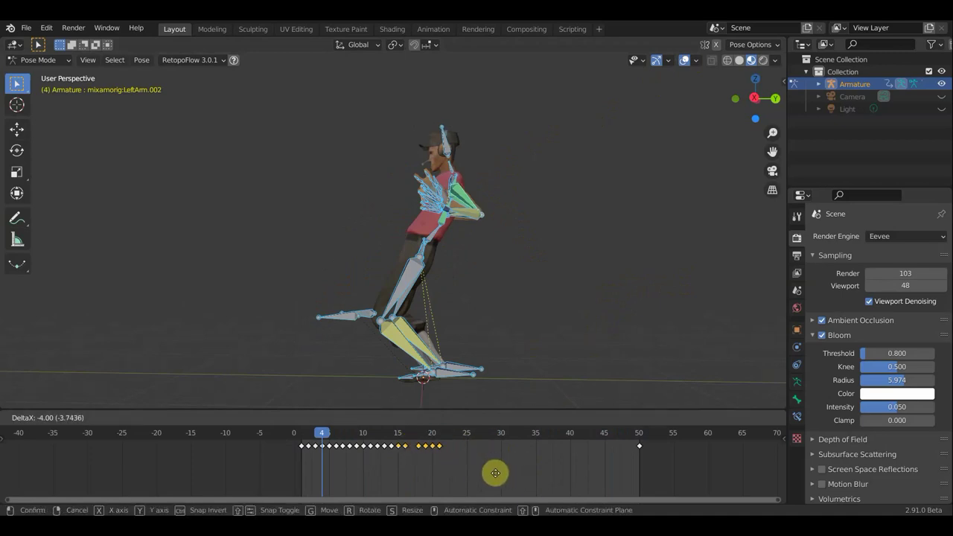
pyautogui.click(495, 473)
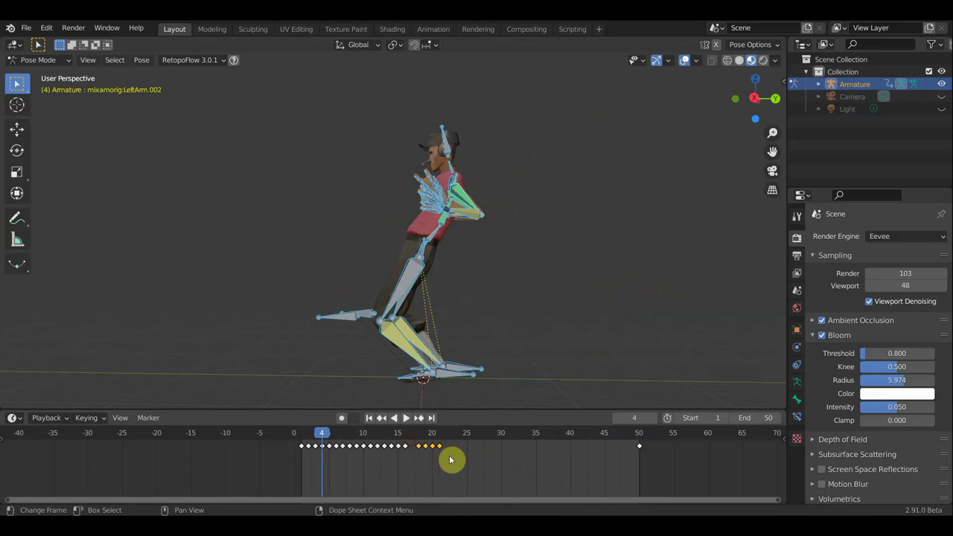
pyautogui.press('g')
pyautogui.click(443, 460)
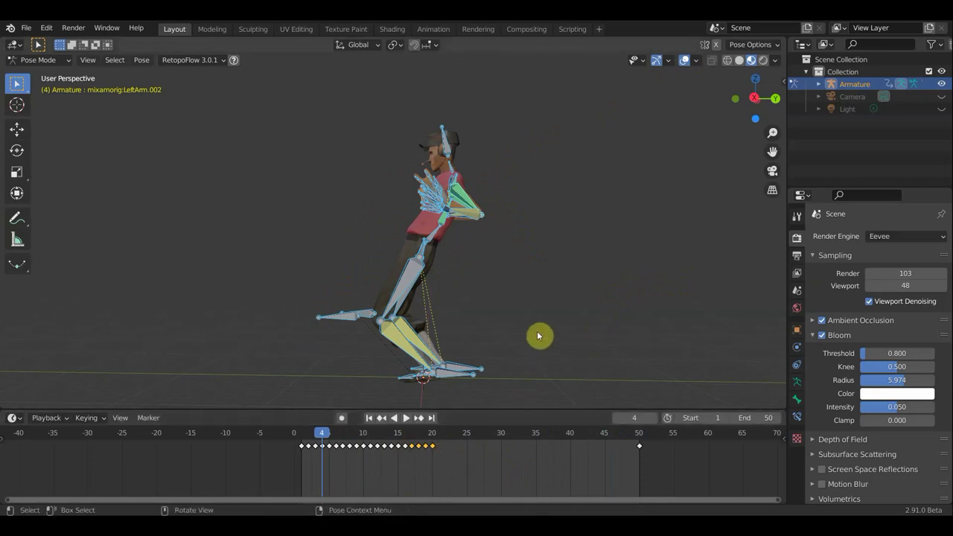
pyautogui.press('space')
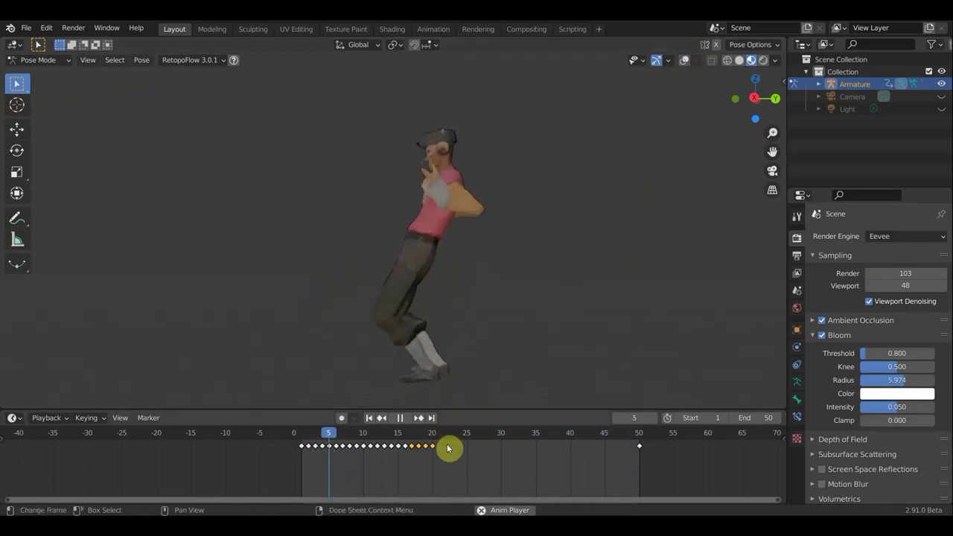
# - Shift the selected keyframes a few frames earlier and inspect the poses at frames 10–12
pyautogui.scroll(1, 385, 460)
pyautogui.scroll(2, 386, 460)
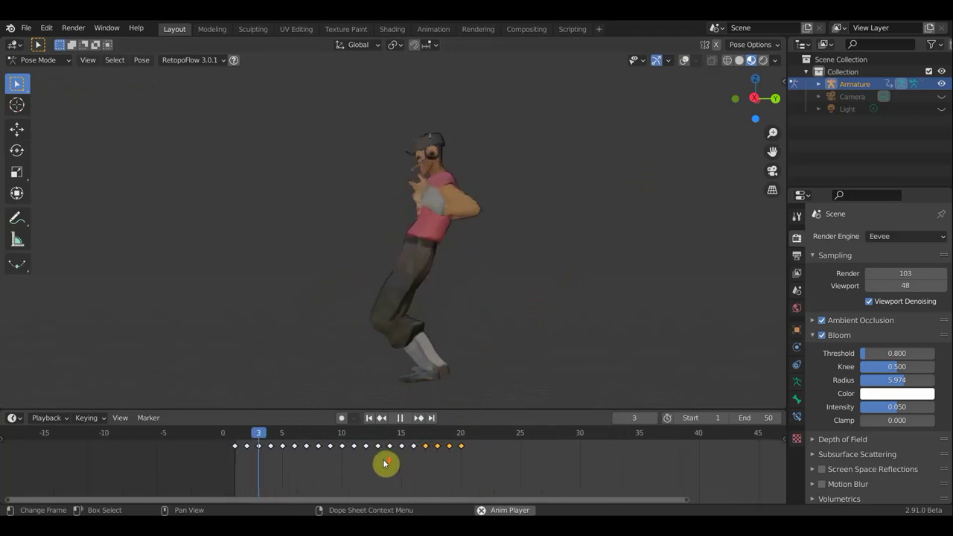
pyautogui.scroll(1, 385, 462)
pyautogui.click(400, 418)
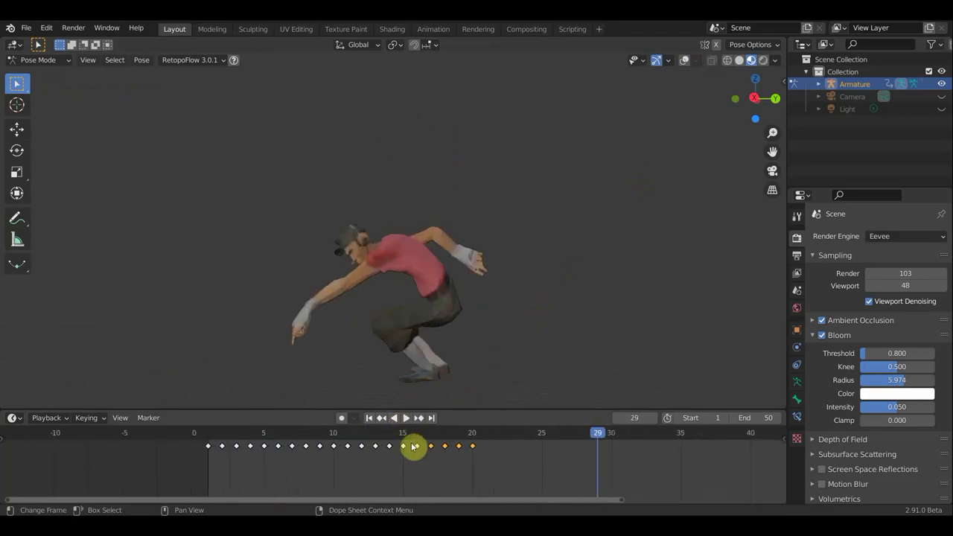
pyautogui.moveTo(414, 446)
pyautogui.mouseDown()
pyautogui.moveTo(351, 440)
pyautogui.moveTo(387, 445)
pyautogui.mouseUp()
pyautogui.click(334, 438)
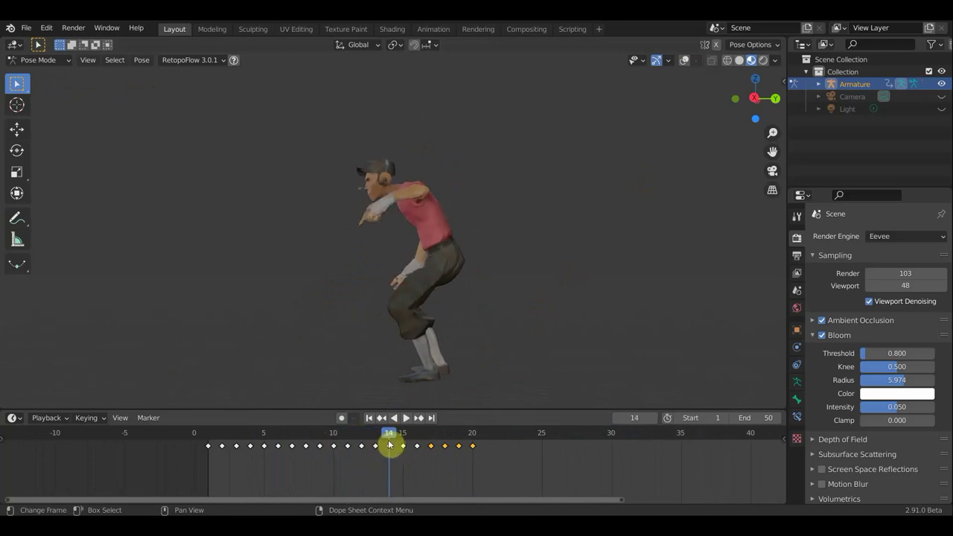
pyautogui.click(334, 437)
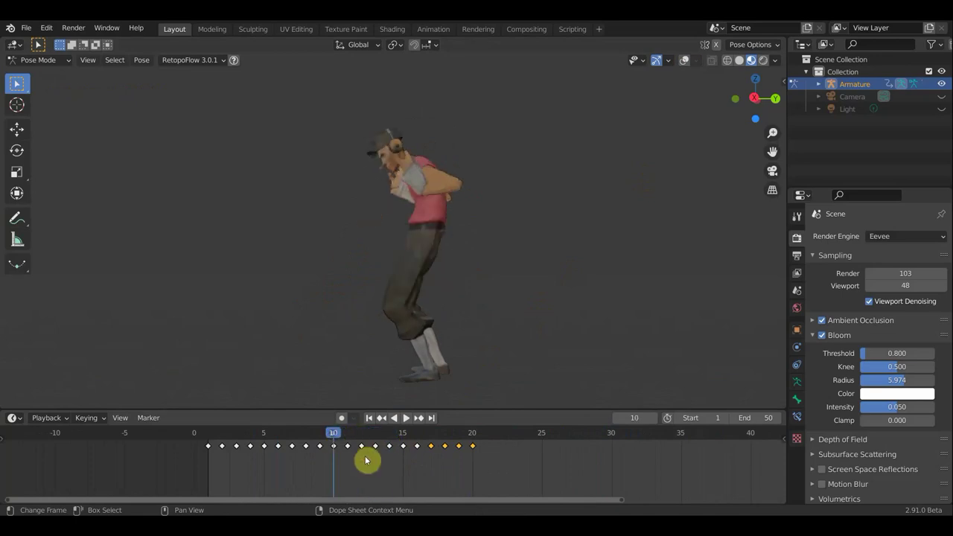
pyautogui.moveTo(359, 441)
pyautogui.mouseDown()
pyautogui.moveTo(398, 442)
pyautogui.moveTo(349, 447)
pyautogui.mouseUp()
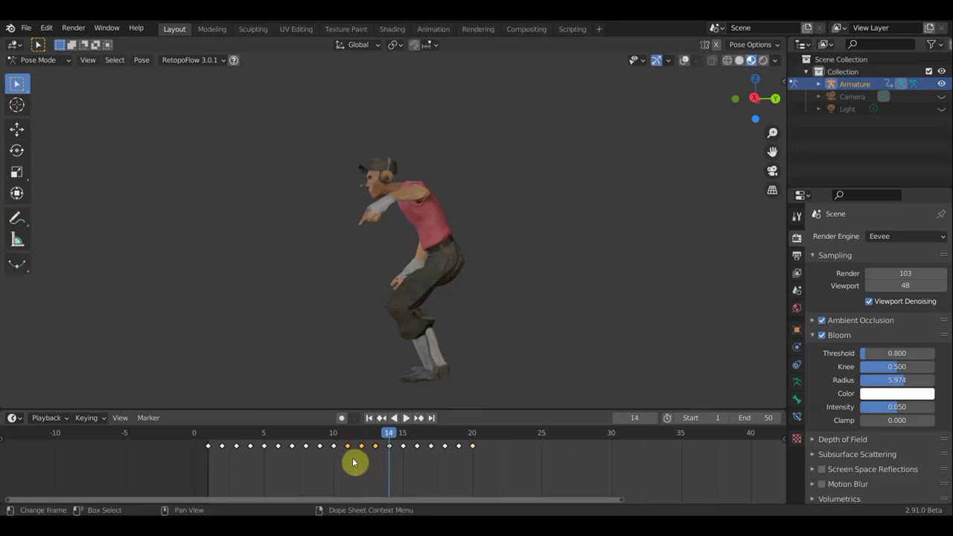
# - Delete the keyframes at frames 11–13 and slide the frame 14–20 keys three frames earlier
pyautogui.press('x')
pyautogui.click(354, 462)
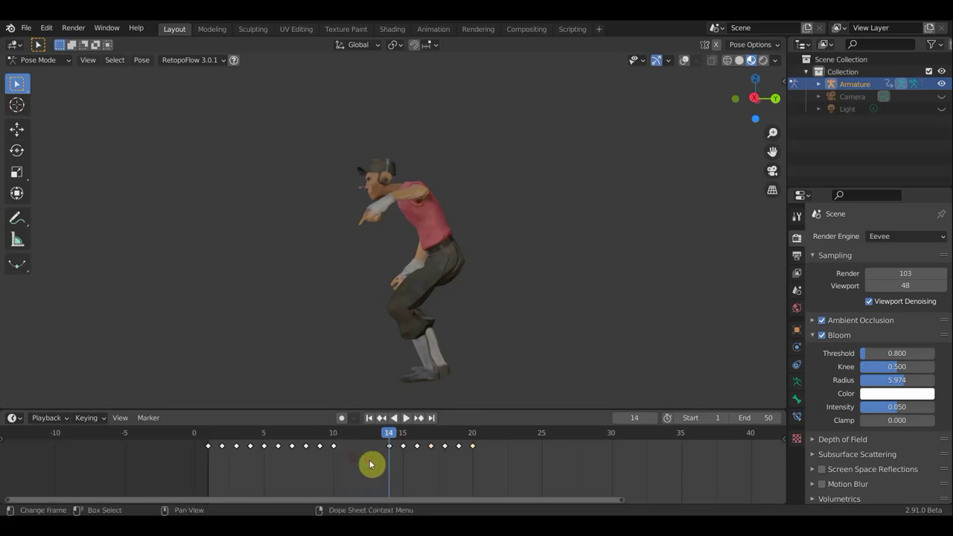
pyautogui.moveTo(493, 466); pyautogui.dragTo(381, 456)
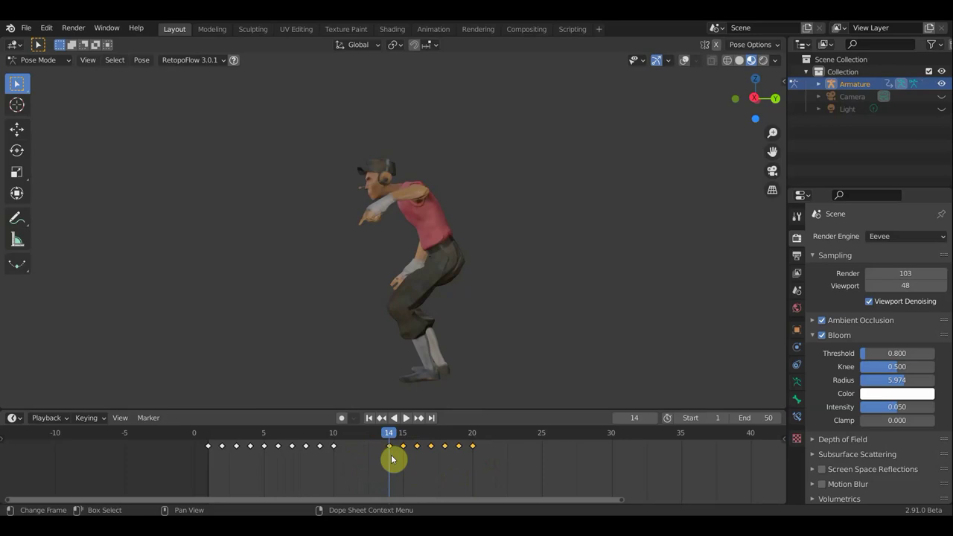
pyautogui.press('g')
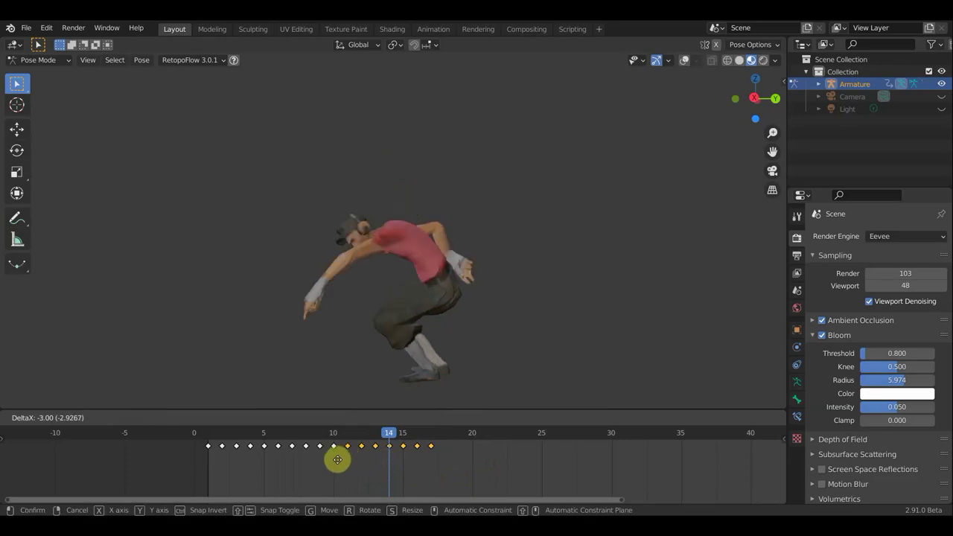
pyautogui.click(337, 459)
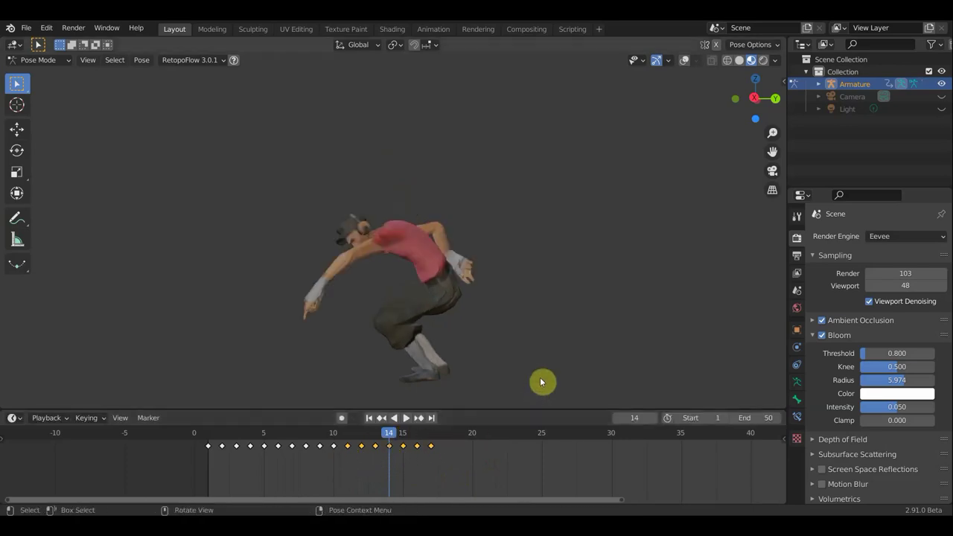
pyautogui.press('space')
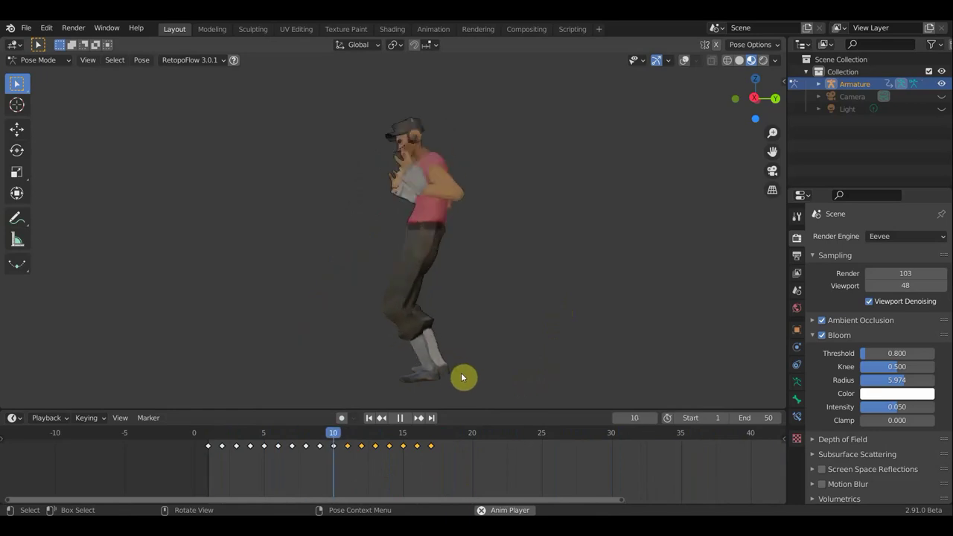
pyautogui.press('space')
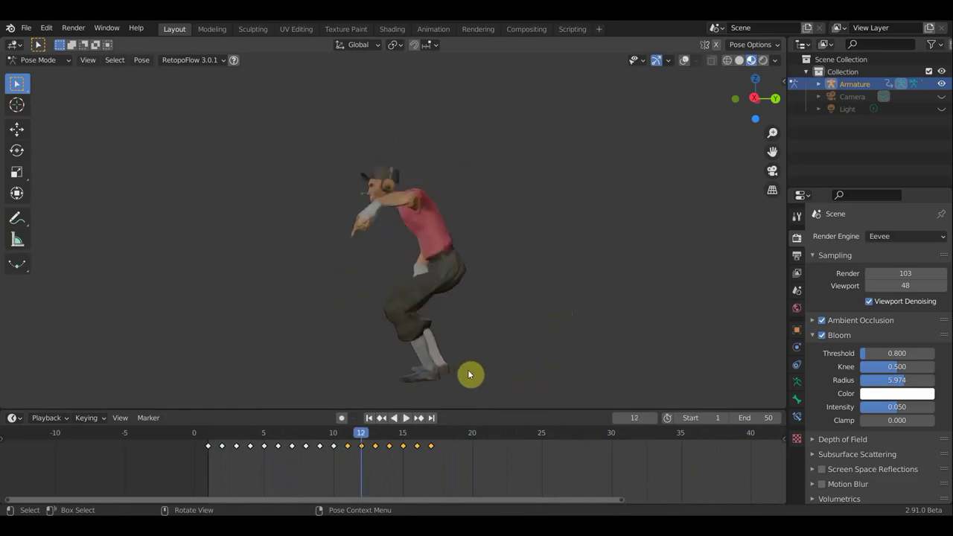
# - Check frames 7–8, then shift the keyframes from frame 9 onward two frames later
pyautogui.moveTo(480, 467); pyautogui.dragTo(289, 444)
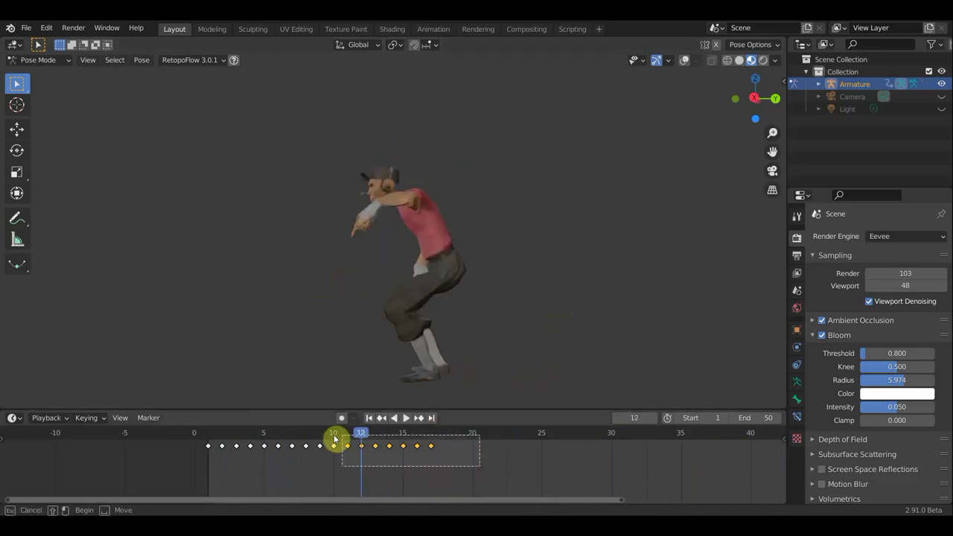
pyautogui.click(292, 434)
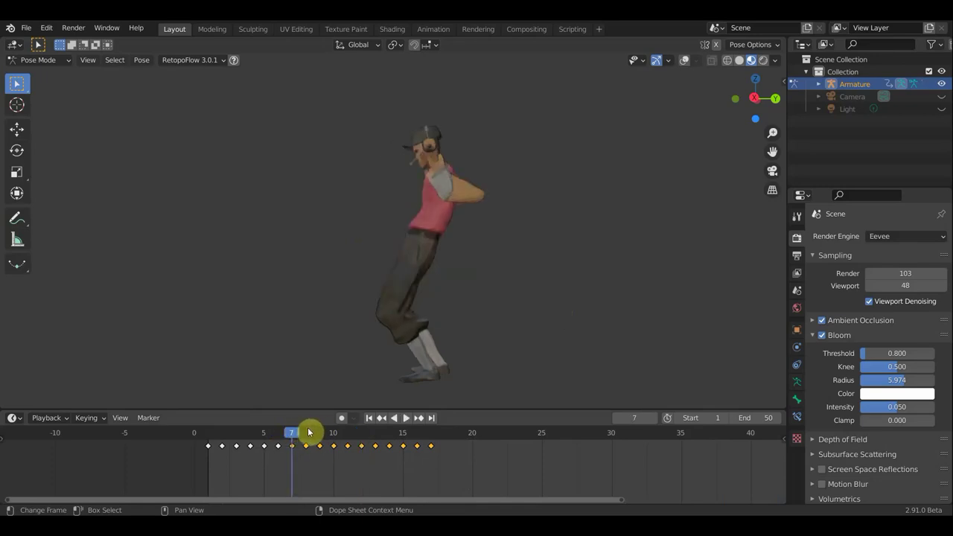
pyautogui.moveTo(310, 433); pyautogui.dragTo(309, 432)
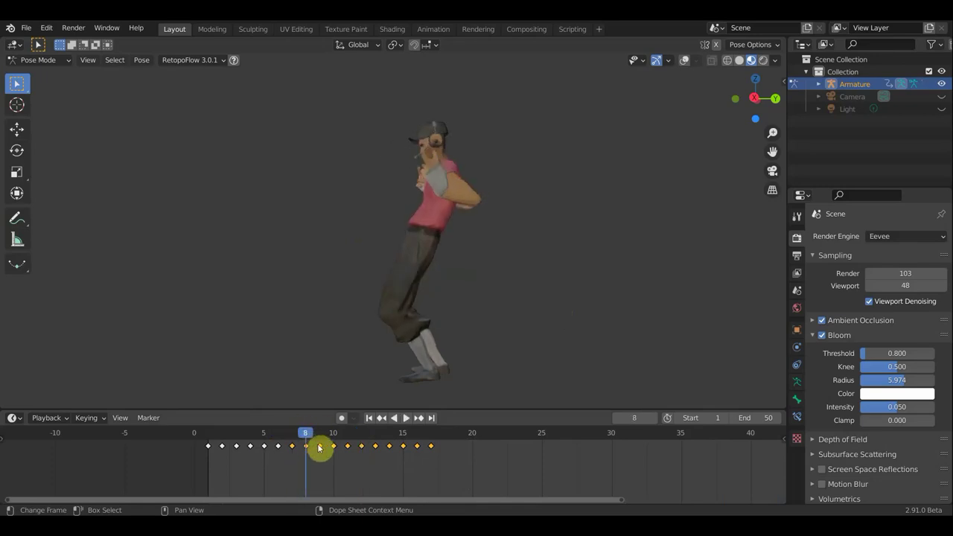
pyautogui.moveTo(459, 468)
pyautogui.mouseDown()
pyautogui.moveTo(316, 436)
pyautogui.moveTo(317, 444)
pyautogui.mouseUp()
pyautogui.press('space')
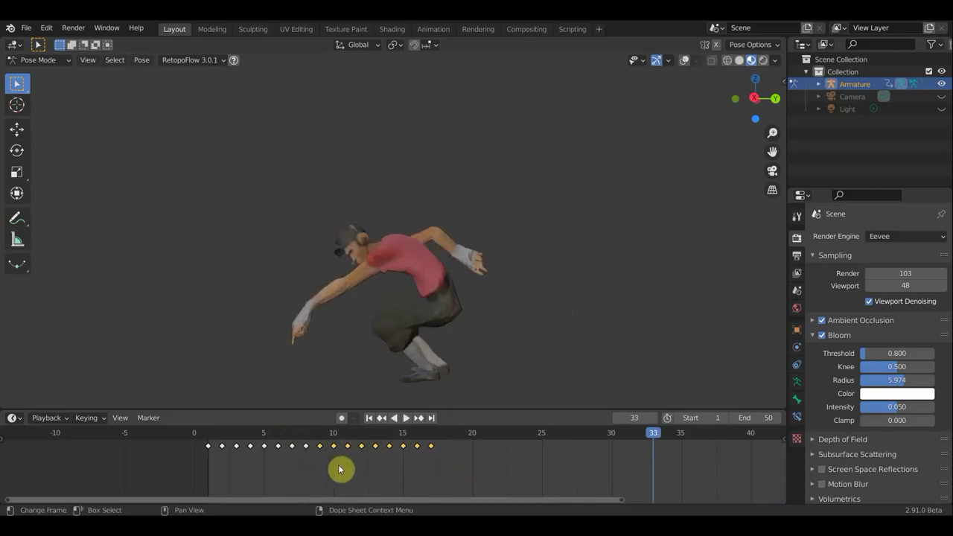
pyautogui.press('g')
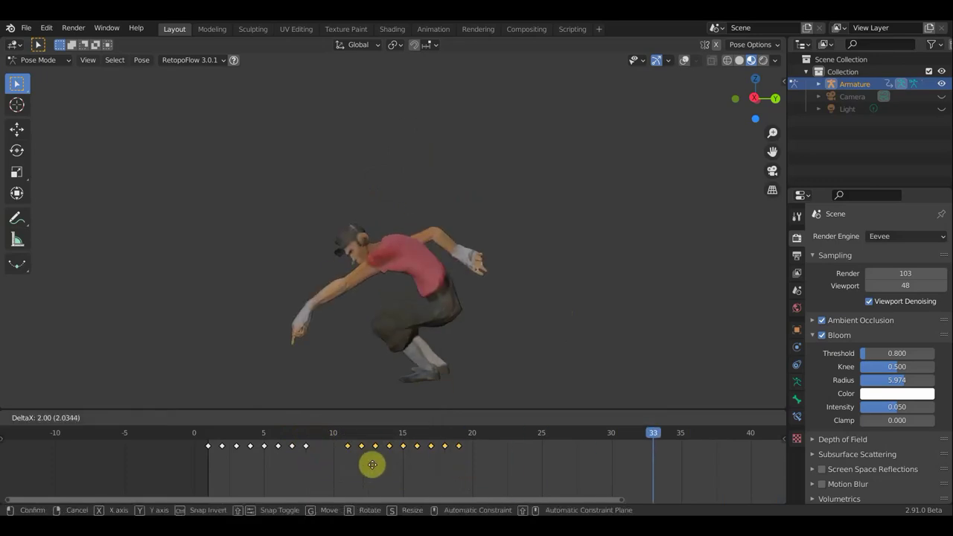
pyautogui.click(426, 464)
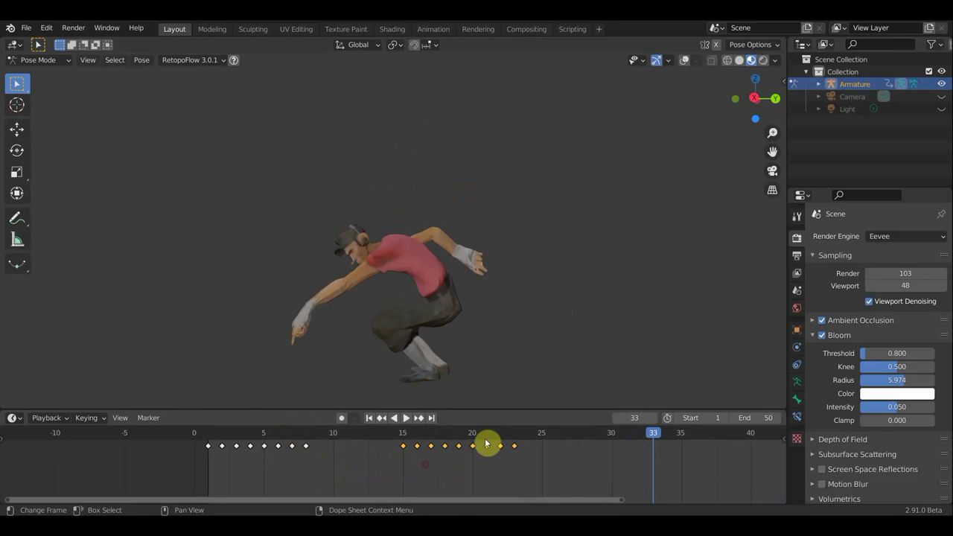
pyautogui.press('space')
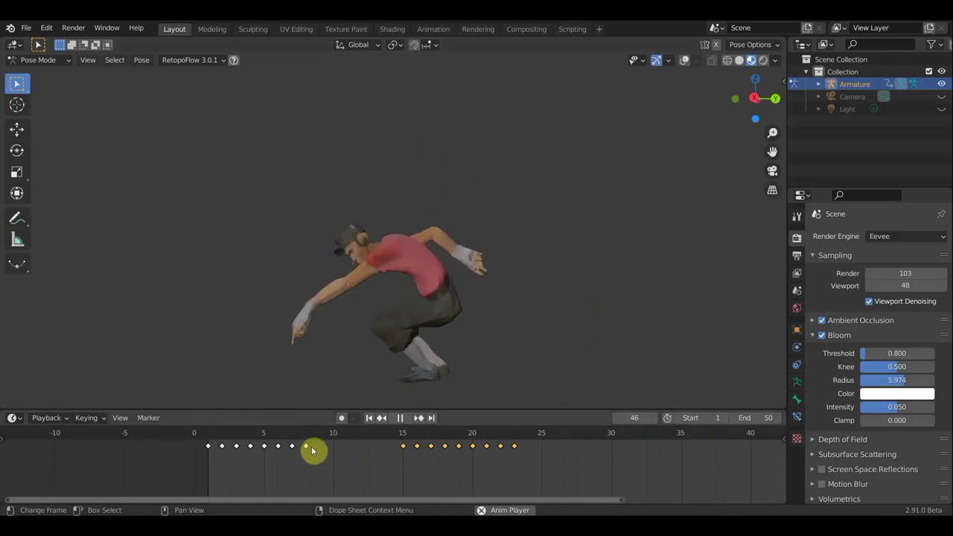
pyautogui.press('space')
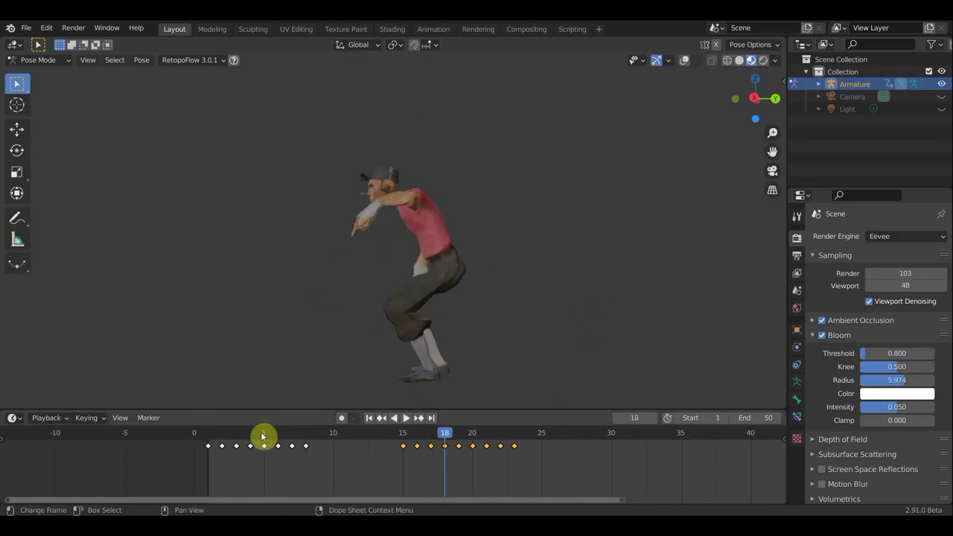
# - Select the early keyframe group at frame 5 and play back the retimed loop
pyautogui.click(264, 436)
pyautogui.moveTo(339, 462)
pyautogui.mouseDown()
pyautogui.moveTo(234, 446)
pyautogui.moveTo(304, 446)
pyautogui.mouseUp()
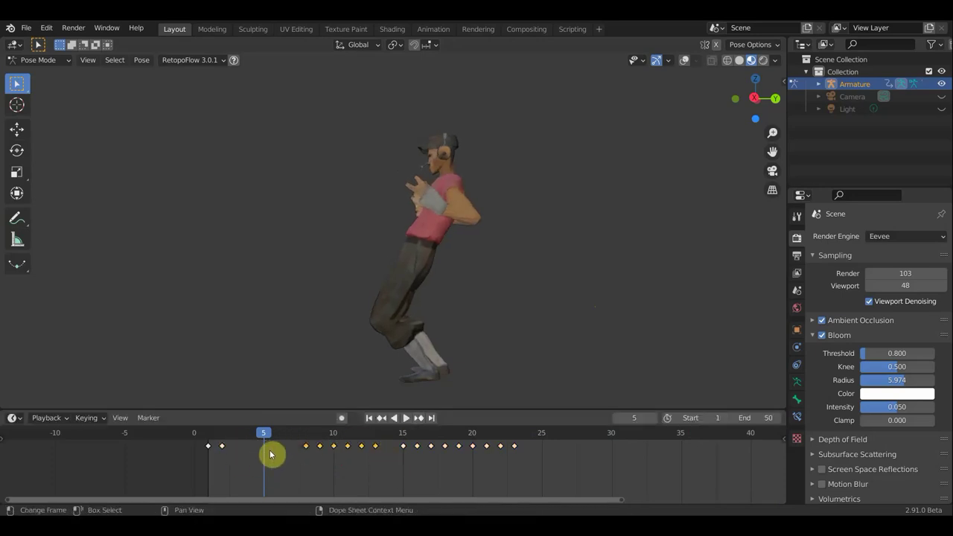
pyautogui.press('space')
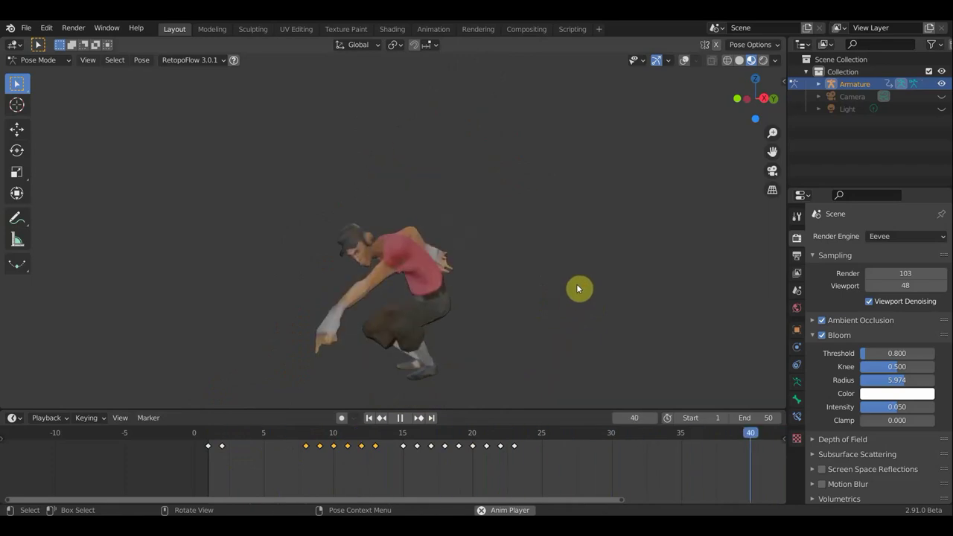
pyautogui.press('Escape')
# - Orbit around the character and show the armature bones over it
pyautogui.moveTo(591, 284)
pyautogui.mouseDown(button='middle')
pyautogui.moveTo(517, 303)
pyautogui.moveTo(594, 300)
pyautogui.mouseUp(button='middle')
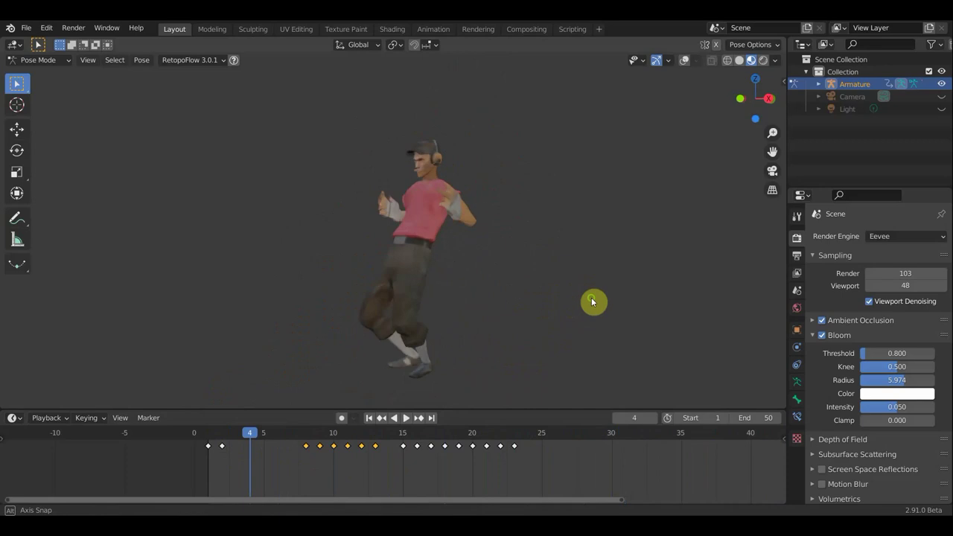
pyautogui.click(685, 60)
pyautogui.moveTo(670, 75)
pyautogui.mouseDown(button='middle')
pyautogui.moveTo(617, 175)
pyautogui.moveTo(421, 249)
pyautogui.mouseUp(button='middle')
pyautogui.moveTo(360, 236)
pyautogui.mouseDown(button='middle')
pyautogui.moveTo(482, 236)
pyautogui.moveTo(470, 228)
pyautogui.moveTo(159, 240)
pyautogui.moveTo(566, 273)
pyautogui.moveTo(464, 269)
pyautogui.moveTo(478, 281)
pyautogui.mouseUp(button='middle')
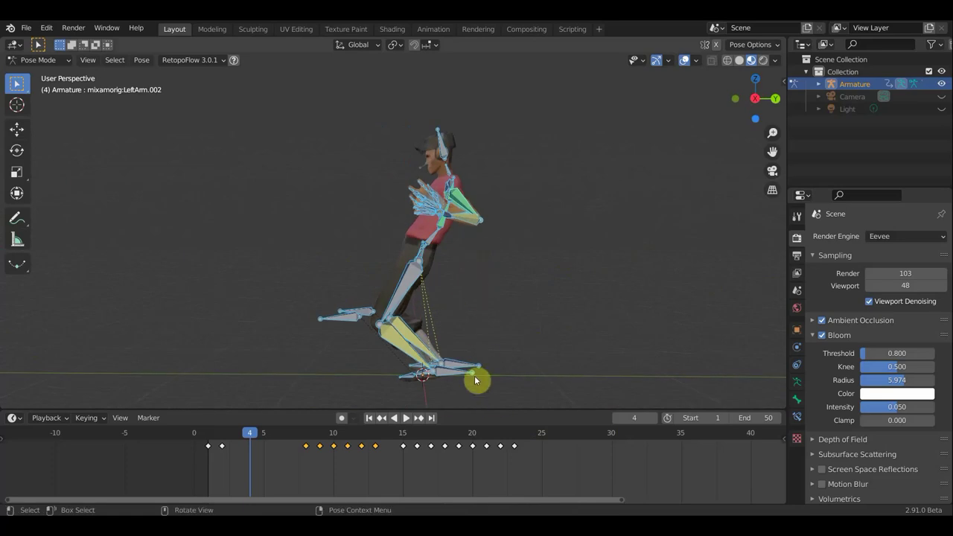
# - Rotate the LeftShoulder.003 and LeftShoulder.002 bones in top view
pyautogui.moveTo(475, 375)
pyautogui.mouseDown(button='middle')
pyautogui.moveTo(616, 380)
pyautogui.moveTo(511, 281)
pyautogui.moveTo(547, 327)
pyautogui.moveTo(522, 280)
pyautogui.moveTo(515, 291)
pyautogui.mouseUp(button='middle')
pyautogui.press('KP_3')
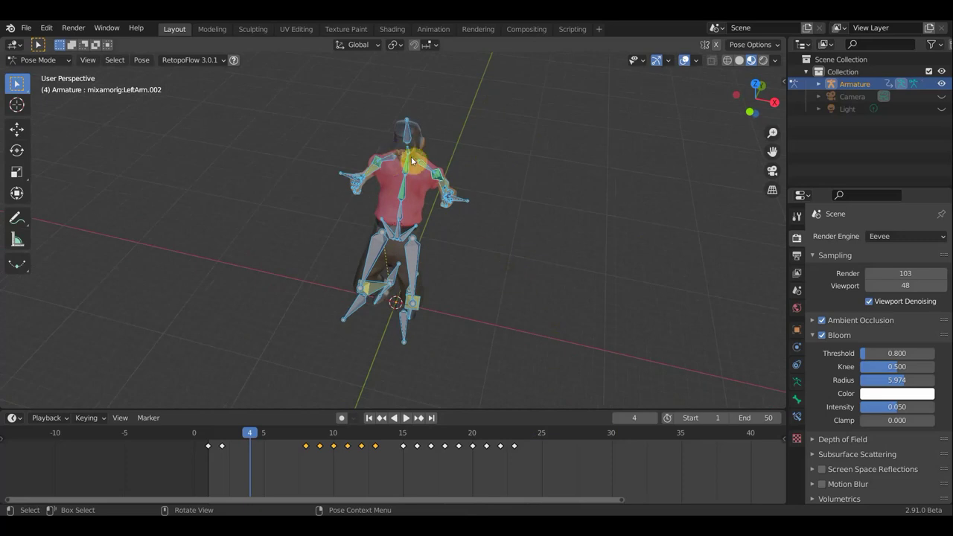
pyautogui.moveTo(473, 201)
pyautogui.mouseDown(button='middle')
pyautogui.moveTo(472, 226)
pyautogui.moveTo(472, 174)
pyautogui.mouseUp(button='middle')
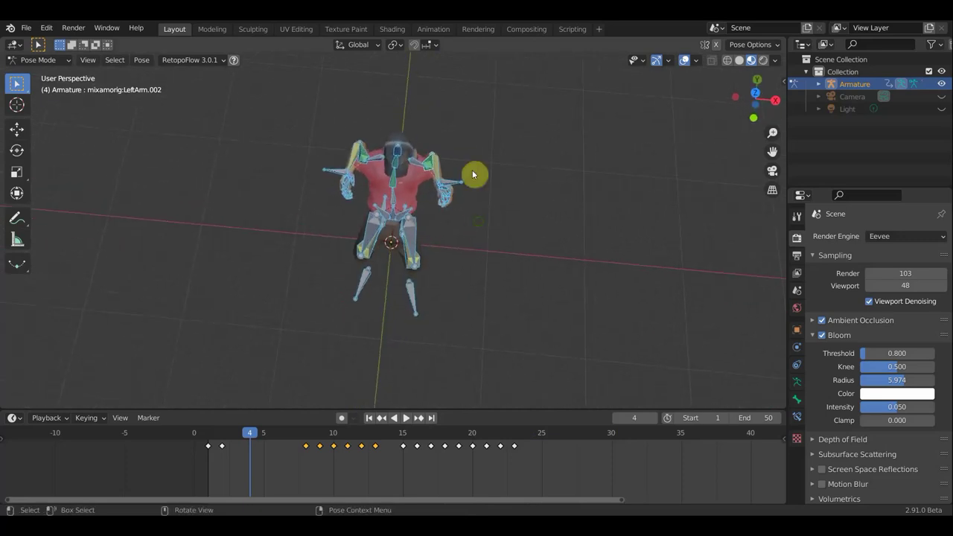
pyautogui.click(426, 167)
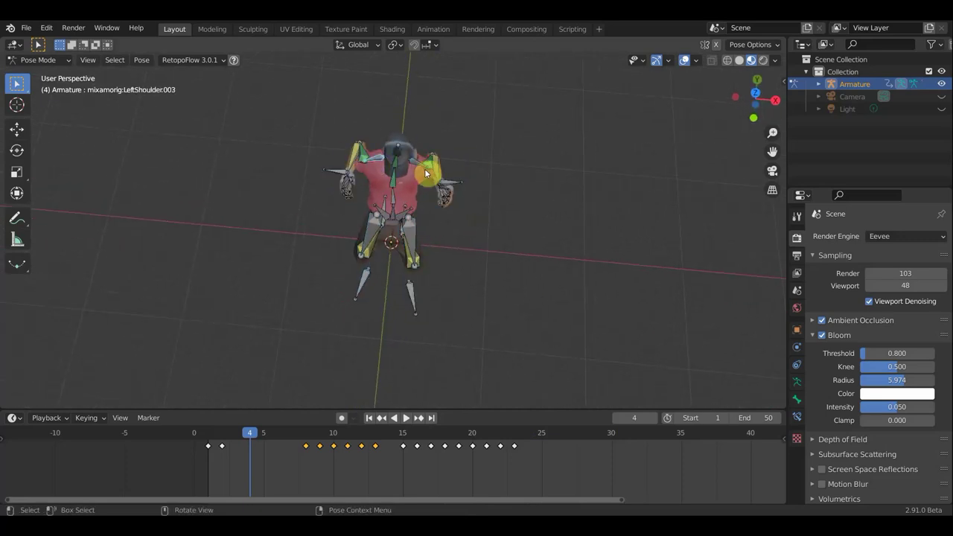
pyautogui.press('KP_7')
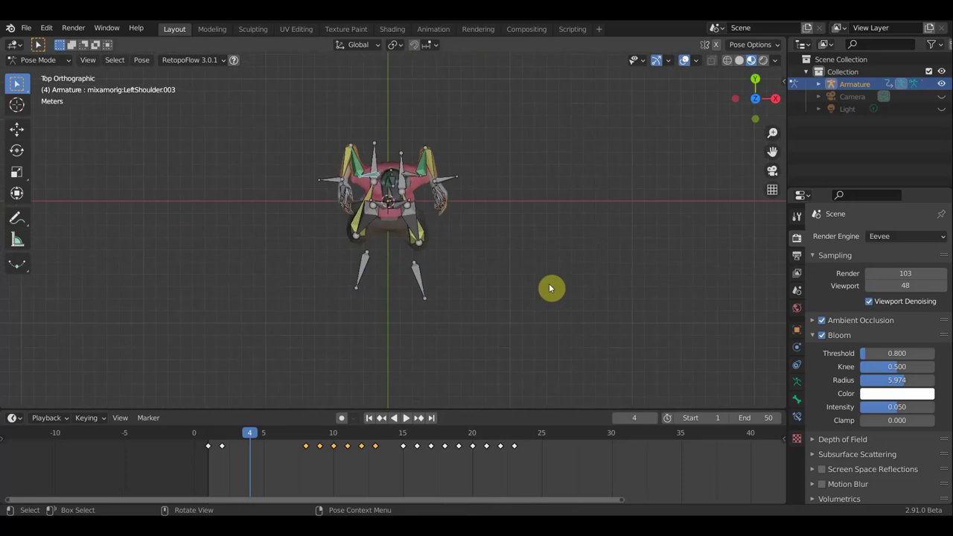
pyautogui.press('r')
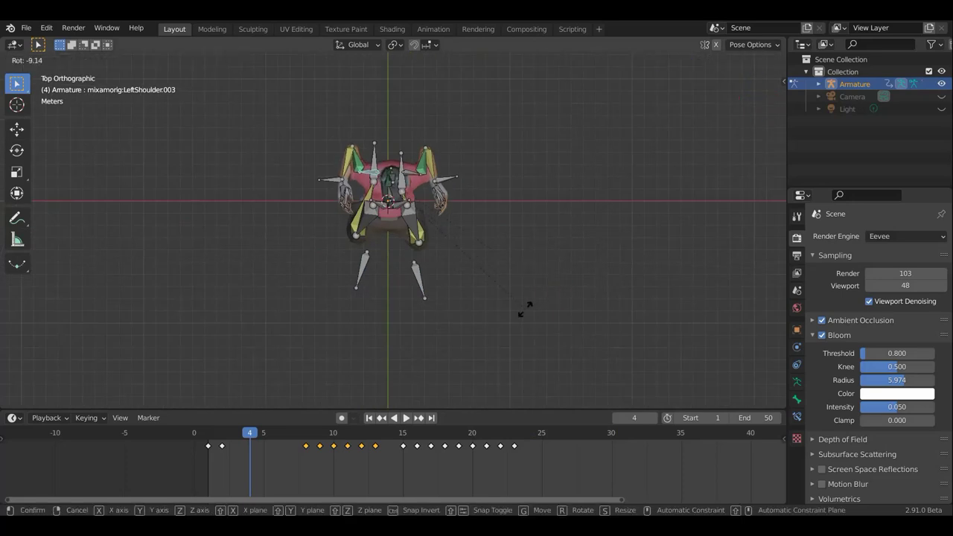
pyautogui.click(473, 275)
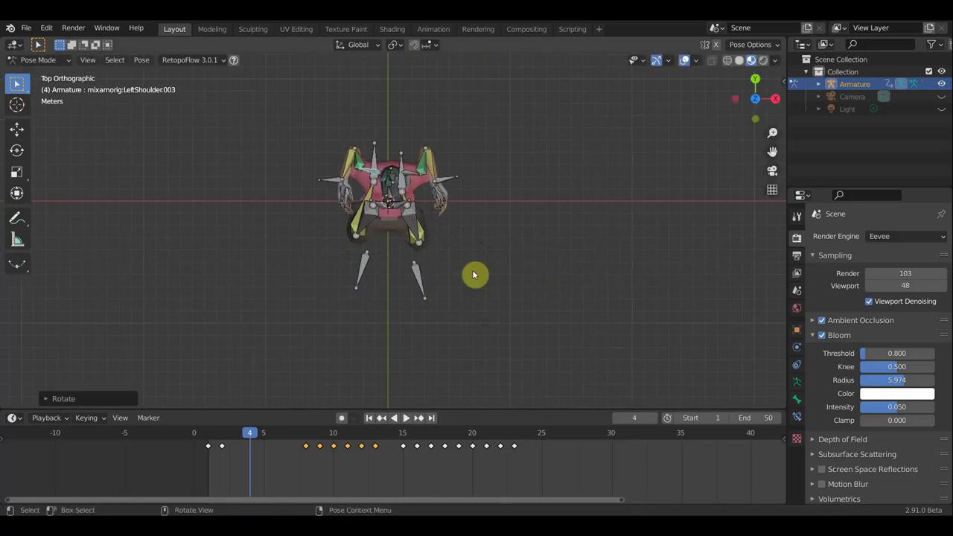
pyautogui.click(411, 177)
pyautogui.press('r')
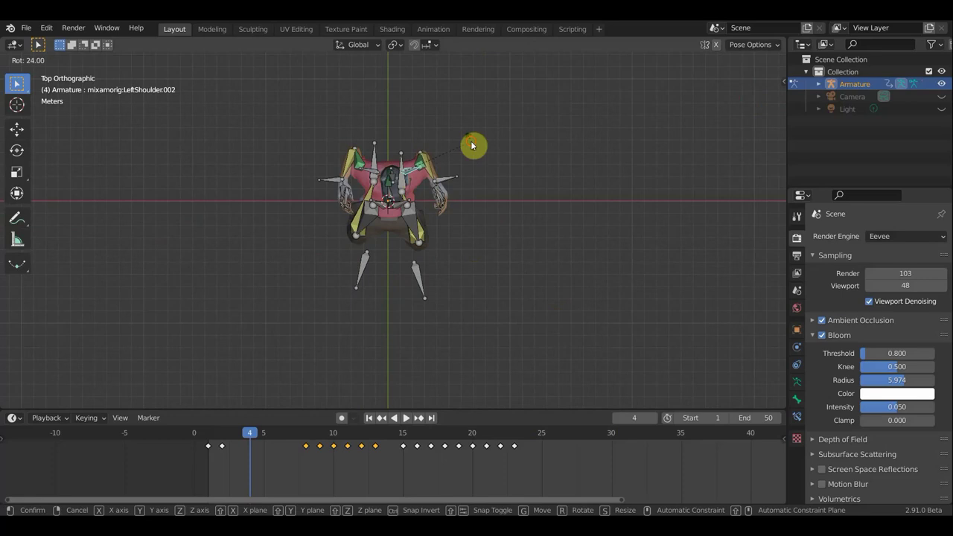
pyautogui.click(473, 145)
# - From a front-facing view, rotate LeftShoulder.002 and LeftShoulder.003 further
pyautogui.moveTo(473, 145)
pyautogui.mouseDown(button='middle')
pyautogui.moveTo(451, 192)
pyautogui.moveTo(389, 139)
pyautogui.moveTo(365, 85)
pyautogui.moveTo(381, 108)
pyautogui.mouseUp(button='middle')
pyautogui.scroll(3, 419, 144)
pyautogui.moveTo(419, 144)
pyautogui.mouseDown(button='middle')
pyautogui.moveTo(680, 202)
pyautogui.moveTo(738, 204)
pyautogui.mouseUp(button='middle')
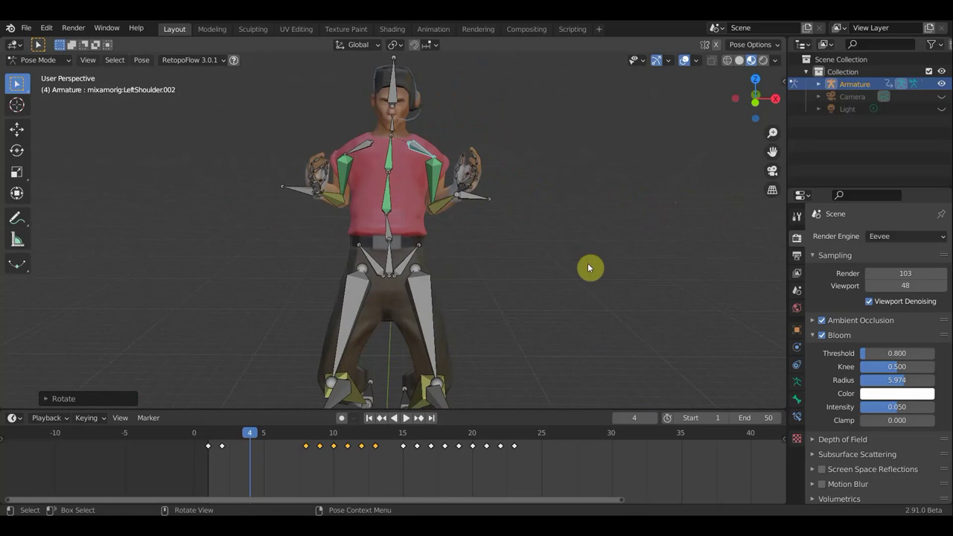
pyautogui.press('r')
pyautogui.click(588, 196)
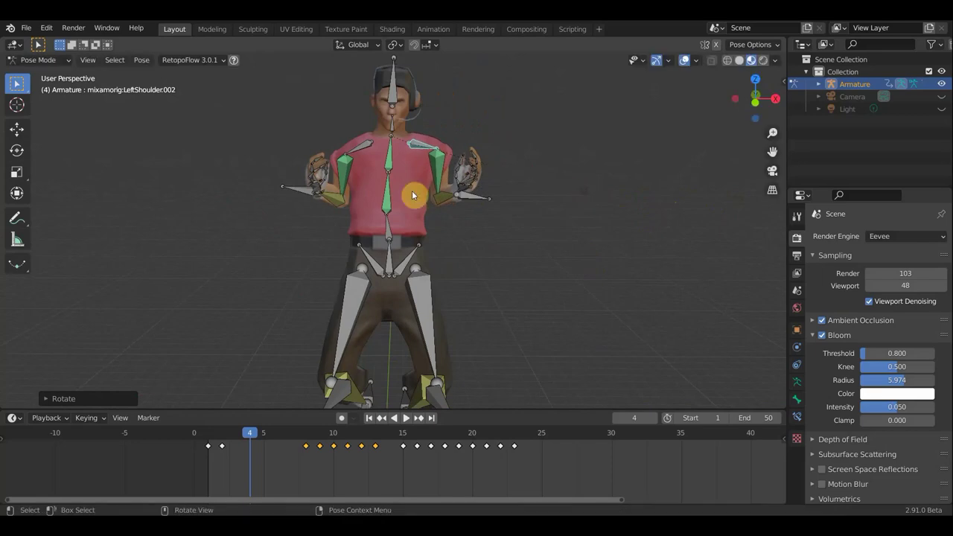
pyautogui.click(365, 148)
pyautogui.press('r')
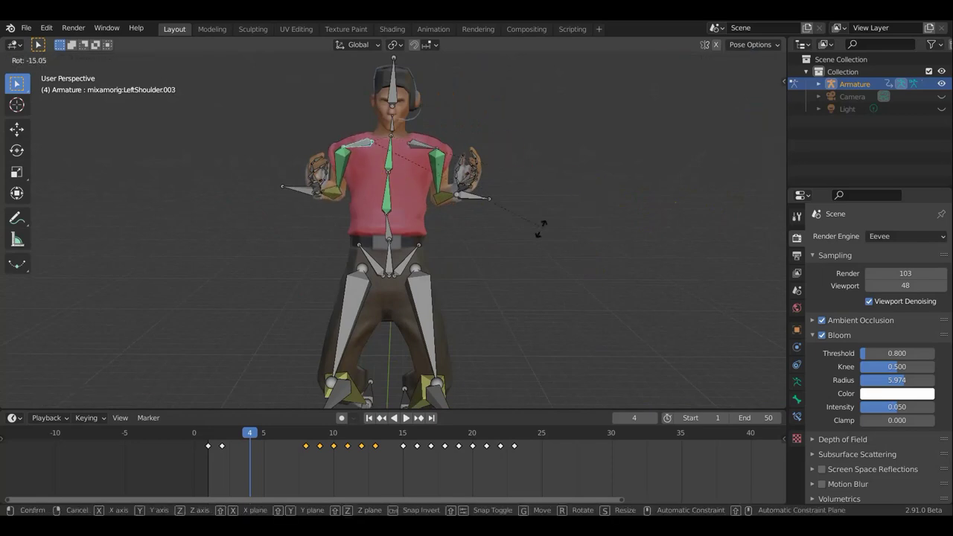
pyautogui.click(530, 237)
# - In right side view, move the LeftLeg.005 foot and LeftLeg.007 bones to new positions
pyautogui.moveTo(479, 226)
pyautogui.mouseDown(button='middle')
pyautogui.moveTo(334, 216)
pyautogui.moveTo(347, 213)
pyautogui.mouseUp(button='middle')
pyautogui.scroll(-3, 402, 388)
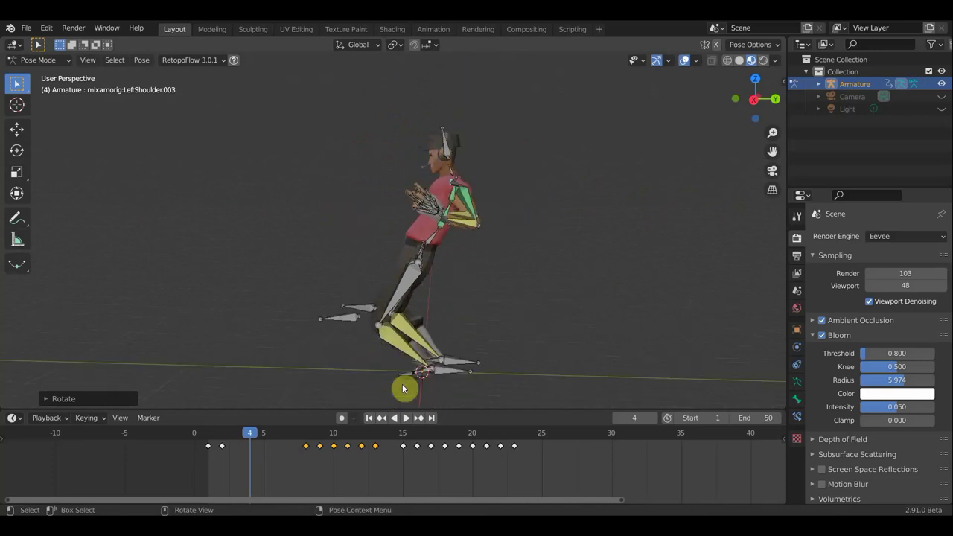
pyautogui.press('KP_3')
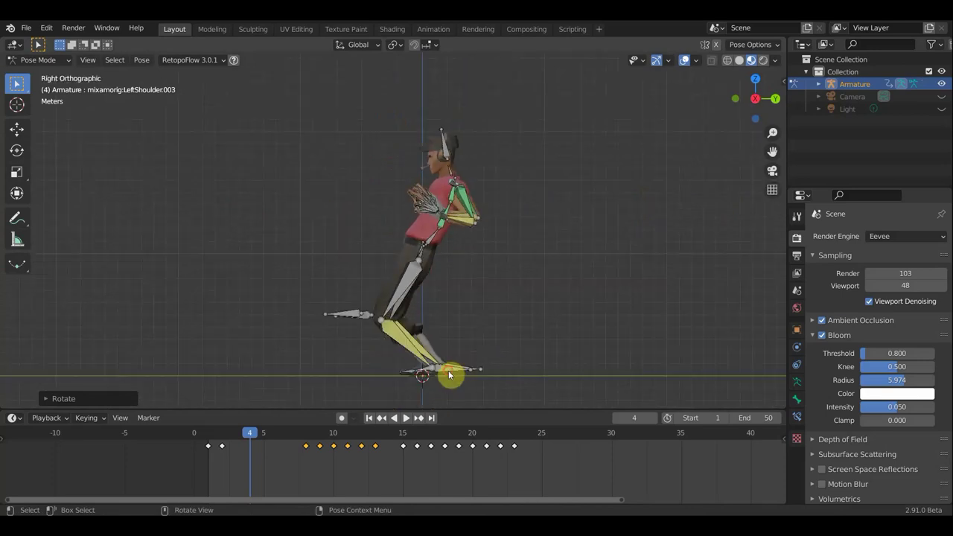
pyautogui.click(462, 370)
pyautogui.press('g')
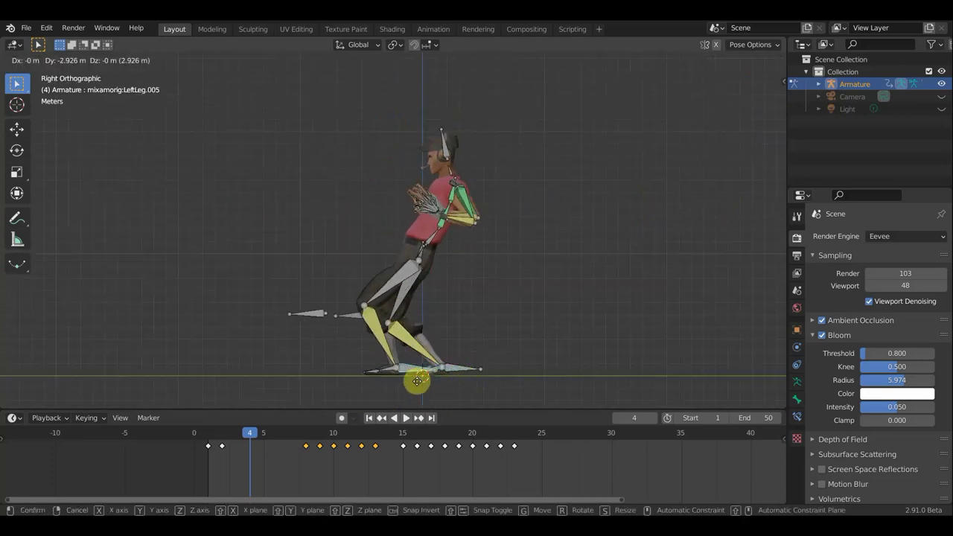
pyautogui.click(417, 386)
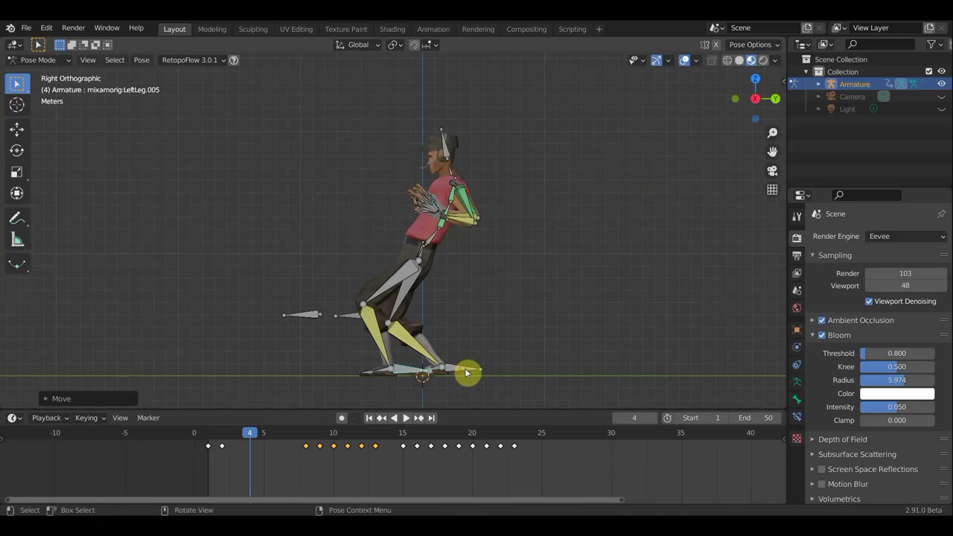
pyautogui.click(466, 373)
pyautogui.press('g')
pyautogui.click(481, 372)
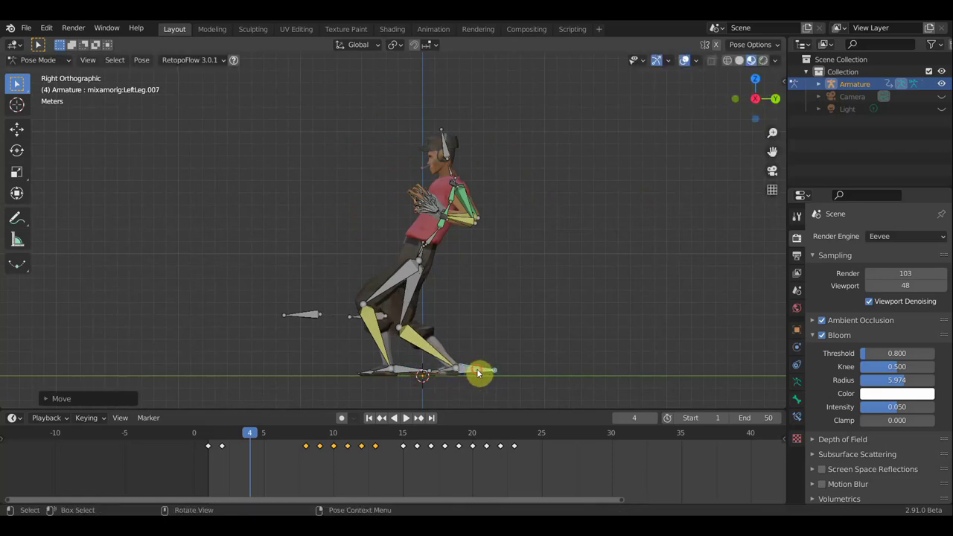
# - Select the LeftForeArm.007 arm bones, then move and rotate them into a new position
pyautogui.click(435, 237)
pyautogui.moveTo(437, 237)
pyautogui.mouseDown(button='middle')
pyautogui.moveTo(564, 260)
pyautogui.moveTo(491, 237)
pyautogui.mouseUp(button='middle')
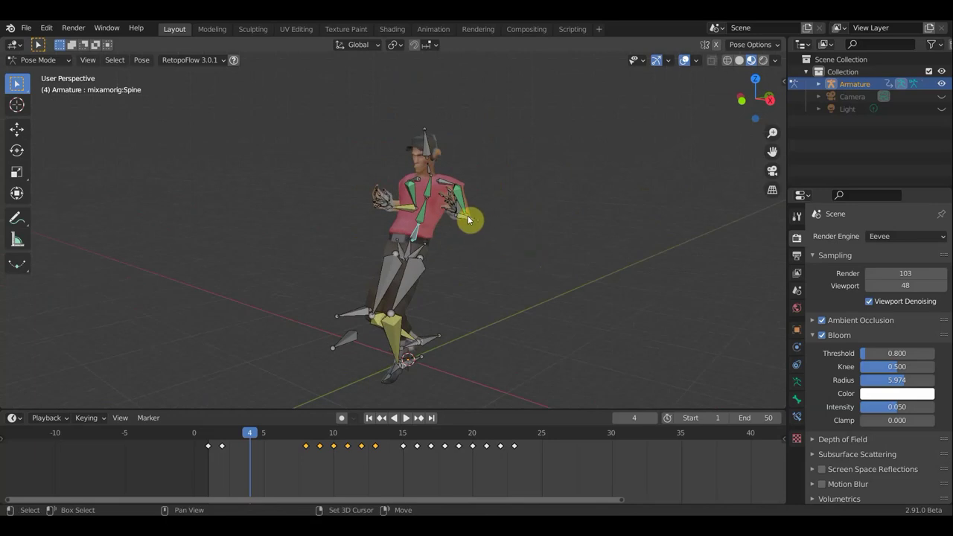
pyautogui.moveTo(393, 202)
pyautogui.mouseDown(button='middle')
pyautogui.moveTo(604, 209)
pyautogui.moveTo(453, 221)
pyautogui.mouseUp(button='middle')
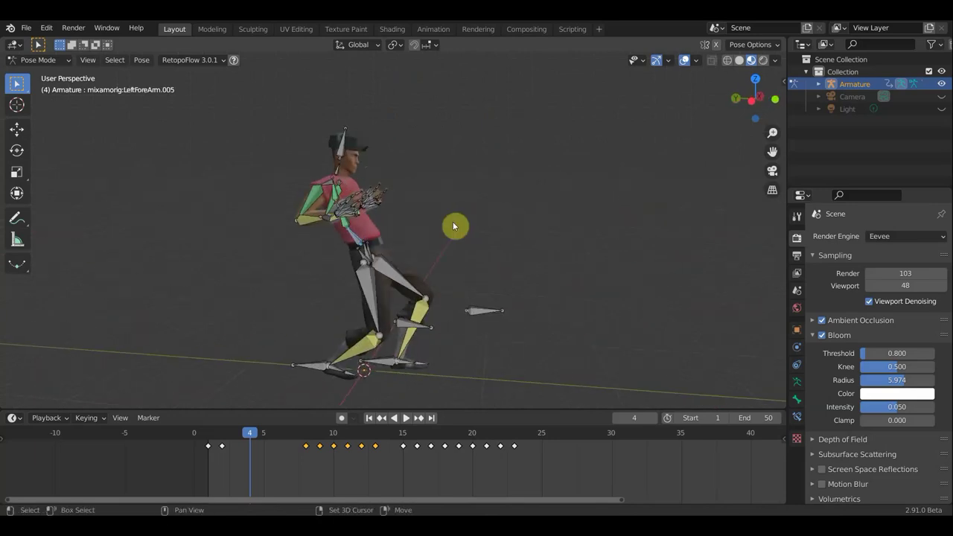
pyautogui.click(326, 217)
pyautogui.moveTo(326, 217)
pyautogui.mouseDown(button='middle')
pyautogui.moveTo(371, 228)
pyautogui.moveTo(432, 223)
pyautogui.mouseUp(button='middle')
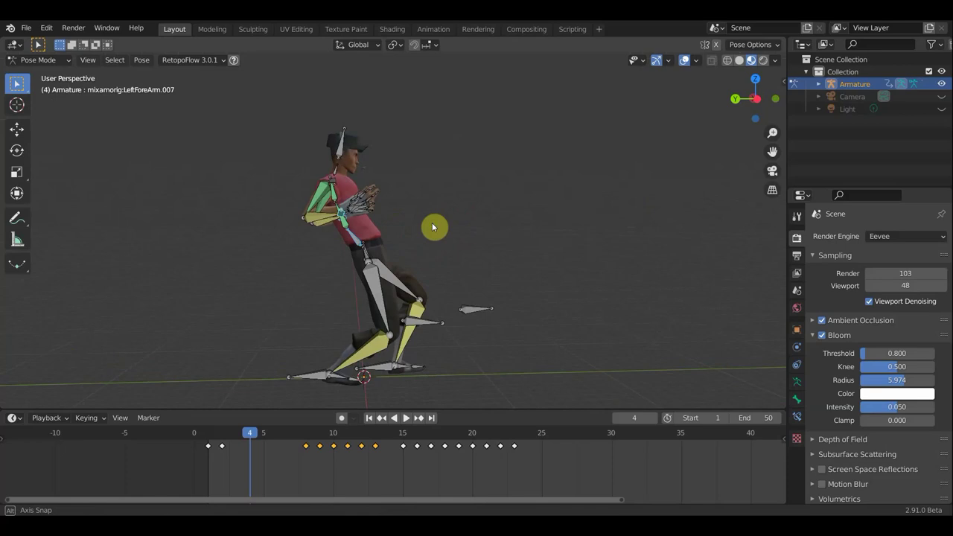
pyautogui.press('g')
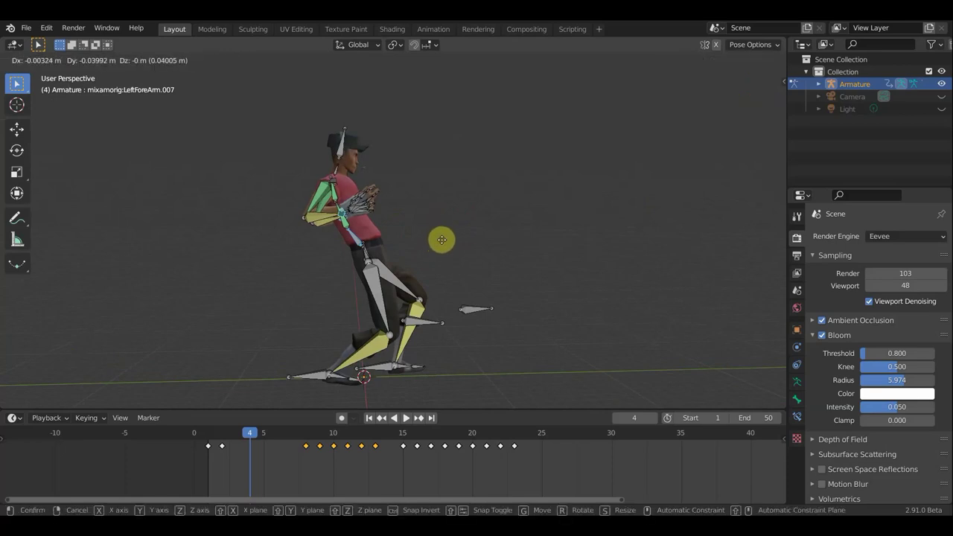
pyautogui.click(441, 240)
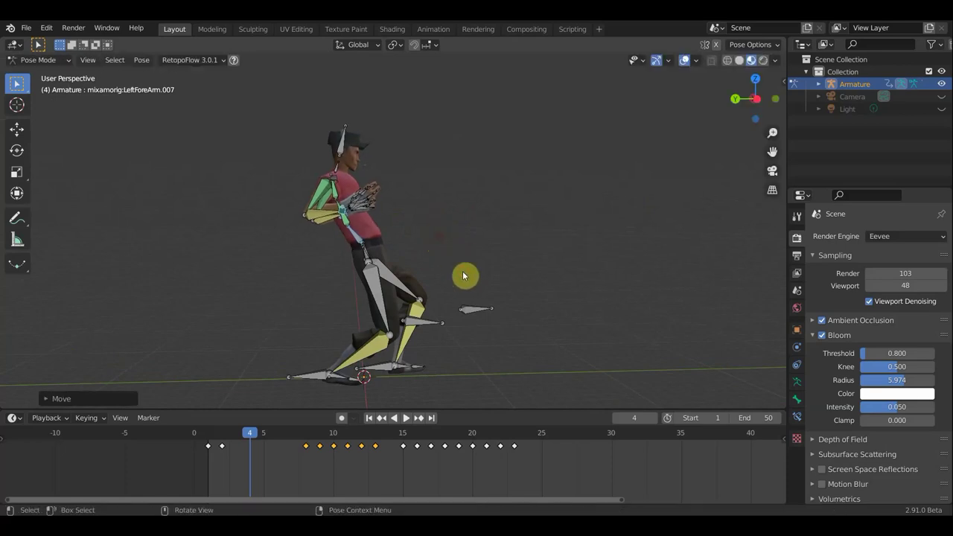
pyautogui.press('r')
pyautogui.click(474, 322)
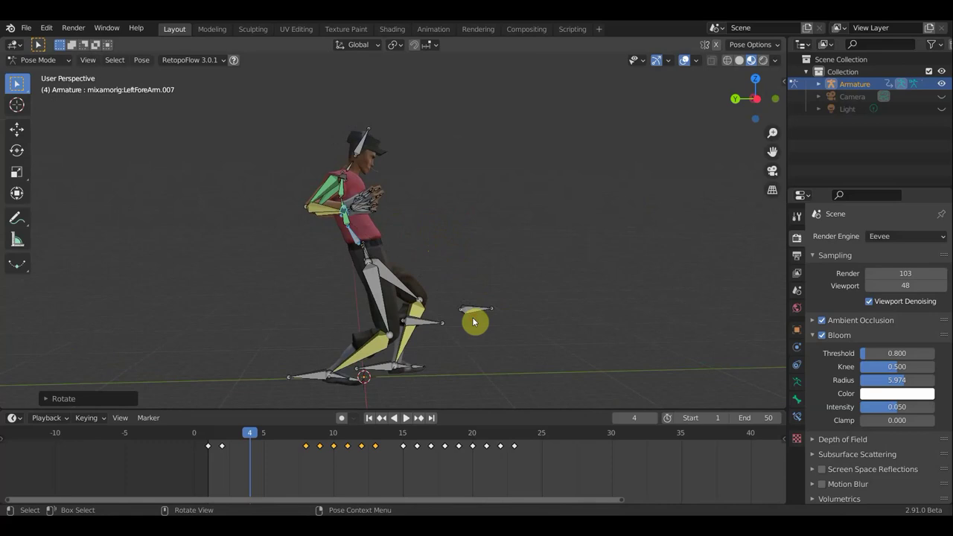
# - Tilt the Scout's head bone, then reselect a left forearm bone from a side-on view
pyautogui.click(431, 157)
pyautogui.press('r')
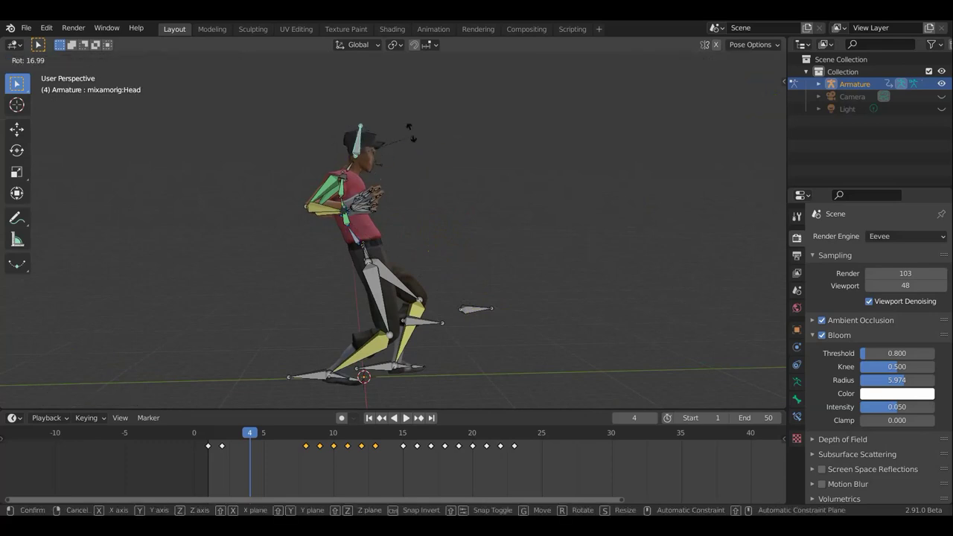
pyautogui.click(395, 128)
pyautogui.moveTo(377, 185); pyautogui.dragTo(62, 195, button='middle')
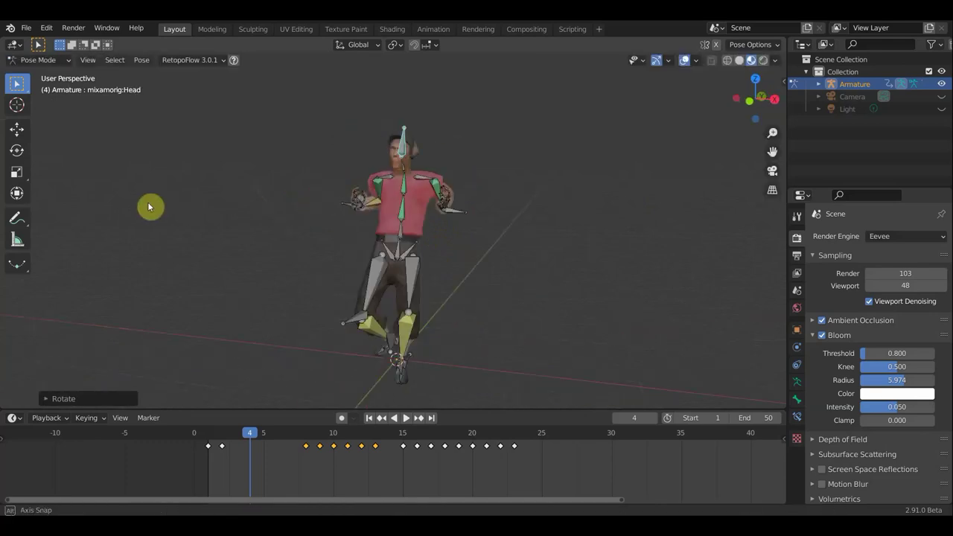
pyautogui.moveTo(375, 185)
pyautogui.mouseDown(button='middle')
pyautogui.moveTo(347, 293)
pyautogui.moveTo(461, 258)
pyautogui.moveTo(443, 216)
pyautogui.moveTo(445, 266)
pyautogui.moveTo(452, 222)
pyautogui.moveTo(571, 239)
pyautogui.moveTo(482, 234)
pyautogui.moveTo(633, 271)
pyautogui.moveTo(475, 250)
pyautogui.mouseUp(button='middle')
pyautogui.click(451, 226)
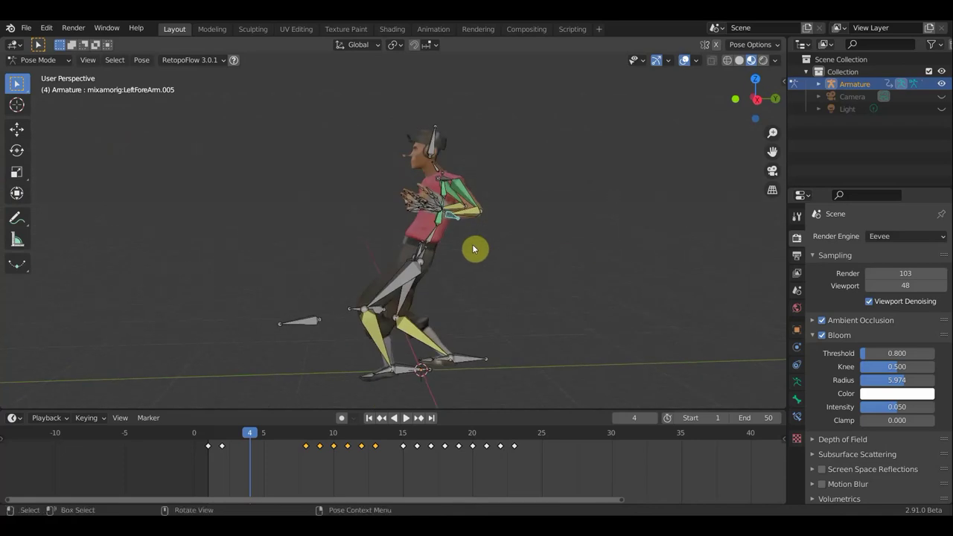
# - Key all bones at frame 4, then move the arm bones forward into a stretched-out pose
pyautogui.press('a')
pyautogui.press('i')
pyautogui.click(473, 246)
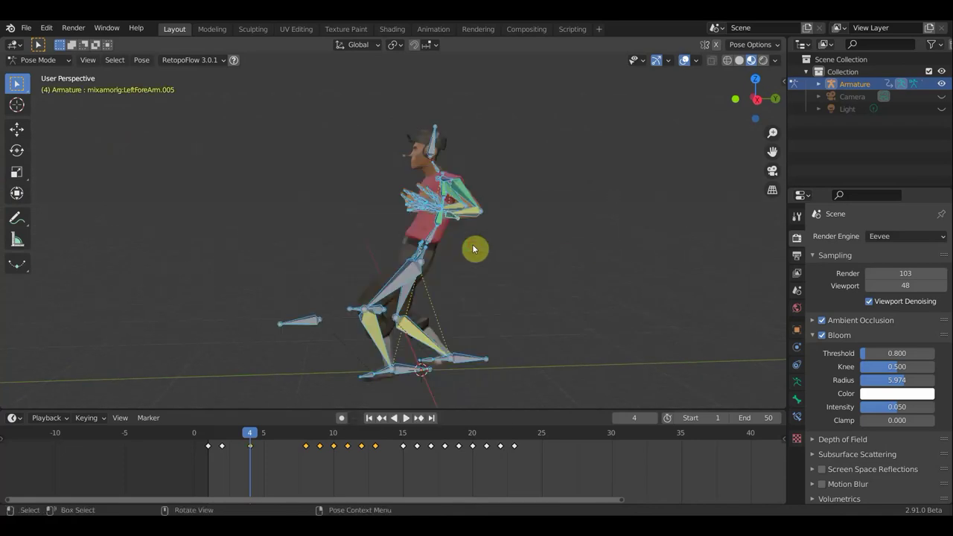
pyautogui.press('KP_3')
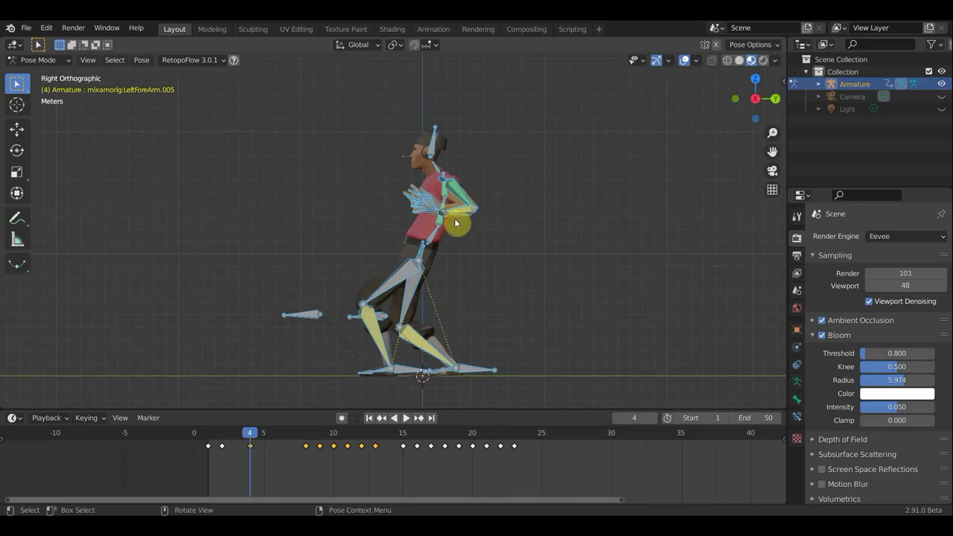
pyautogui.moveTo(456, 222); pyautogui.dragTo(688, 271, button='middle')
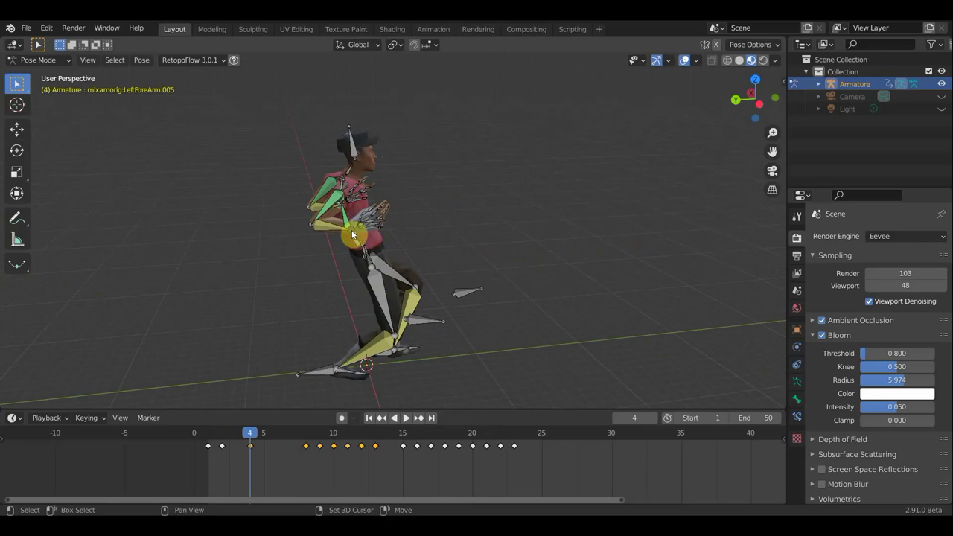
pyautogui.moveTo(521, 262); pyautogui.dragTo(209, 238, button='middle')
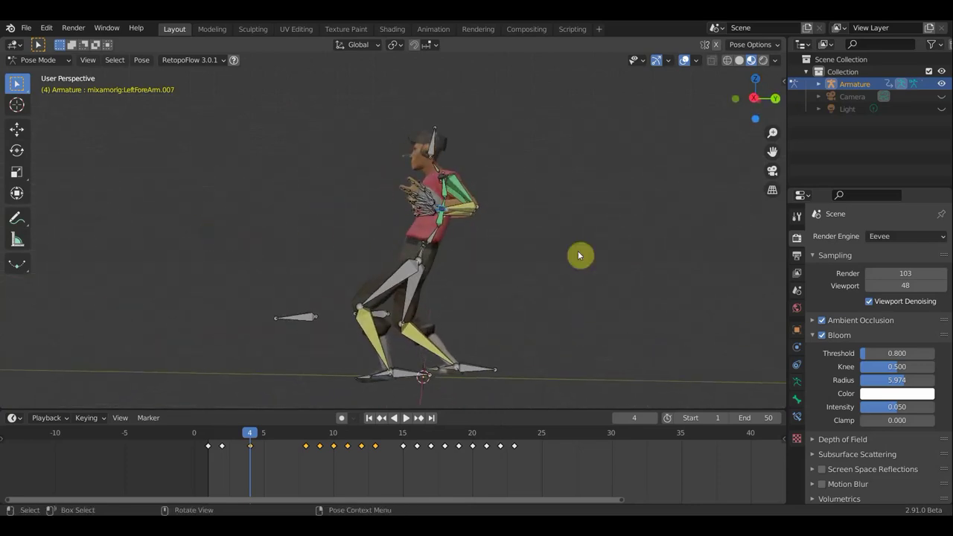
pyautogui.press('g')
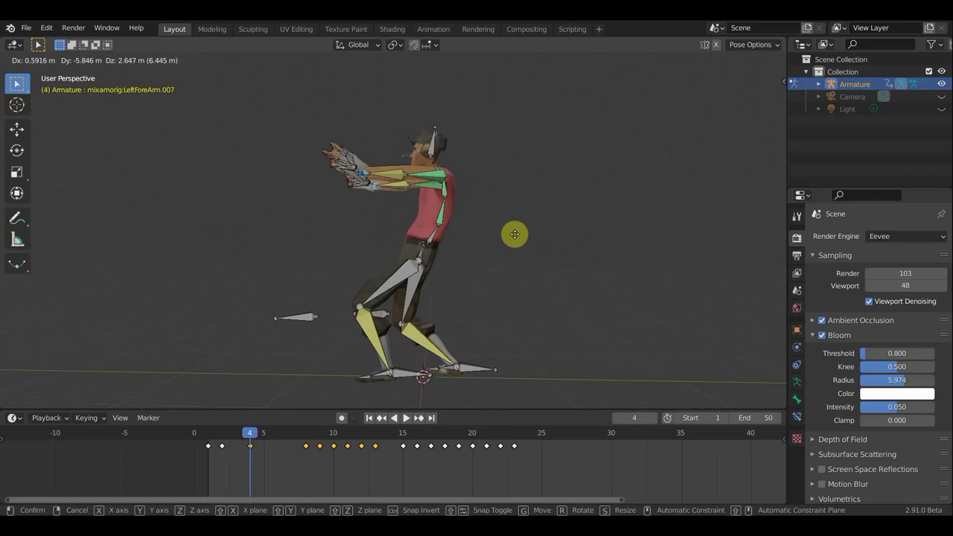
pyautogui.click(507, 214)
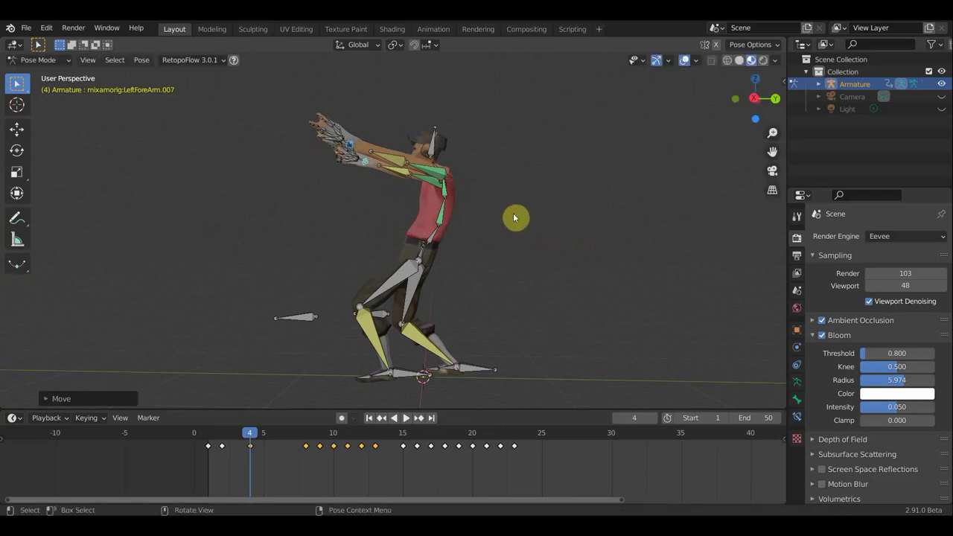
pyautogui.press('g')
pyautogui.click(525, 221)
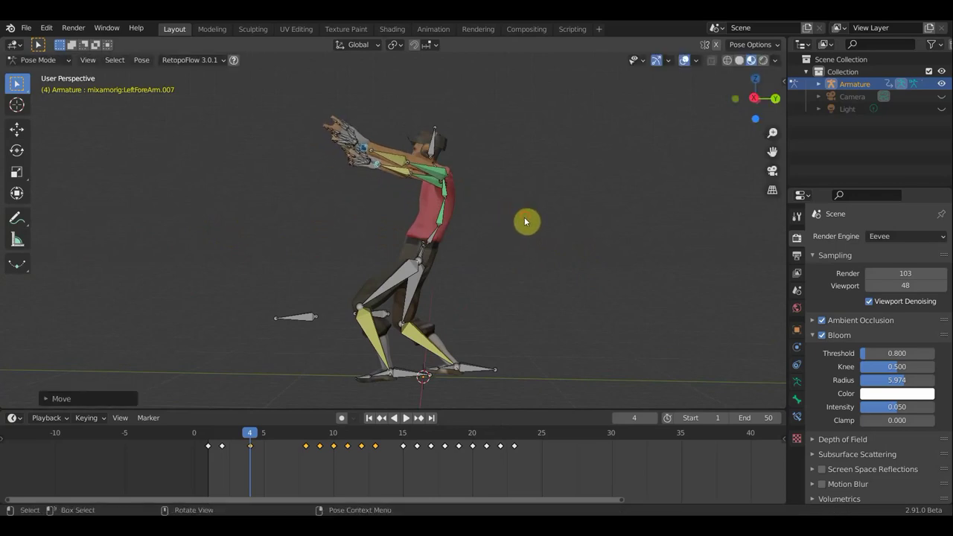
# - In right side view, rotate the hips bone and move it up and back
pyautogui.moveTo(426, 251); pyautogui.dragTo(403, 258, button='middle')
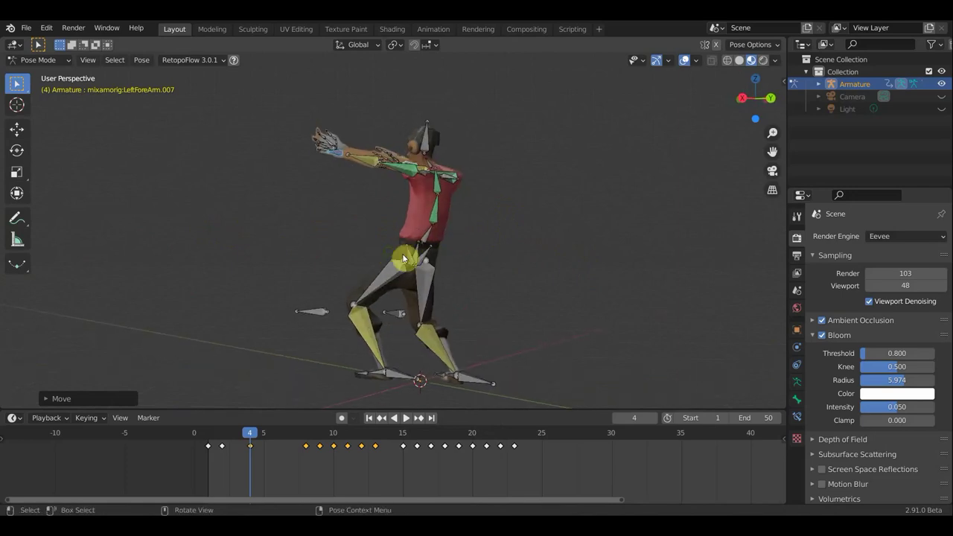
pyautogui.moveTo(514, 281)
pyautogui.mouseDown(button='middle')
pyautogui.moveTo(604, 278)
pyautogui.moveTo(586, 278)
pyautogui.moveTo(597, 287)
pyautogui.mouseUp(button='middle')
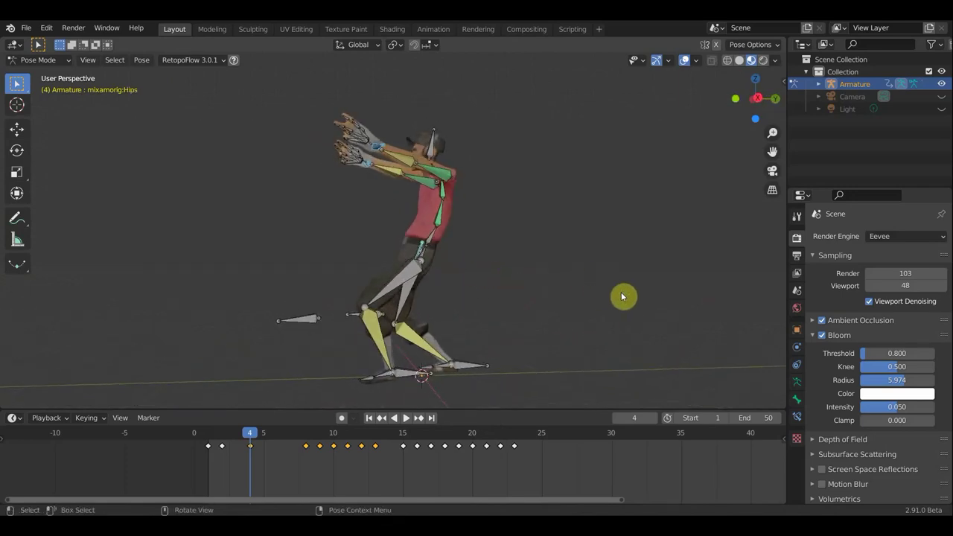
pyautogui.press('KP_3')
pyautogui.press('r')
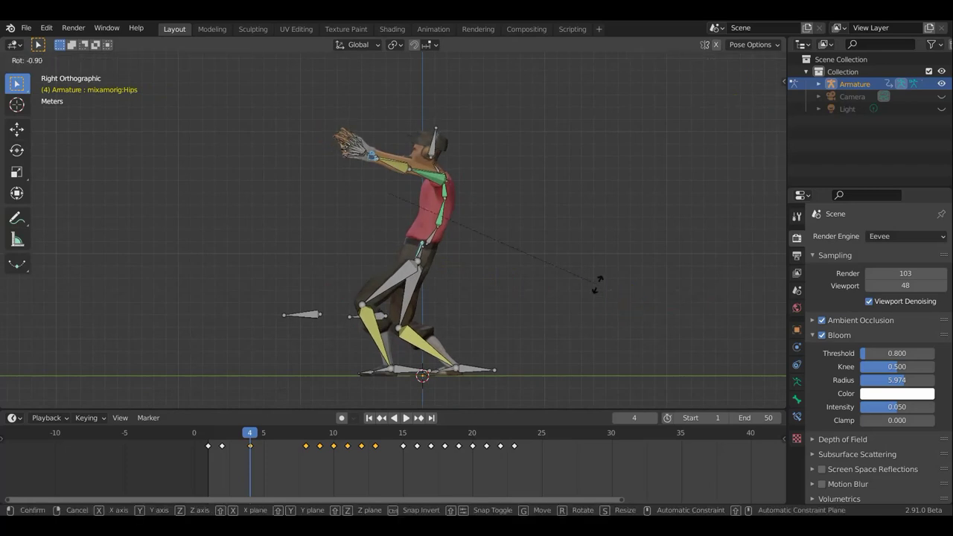
pyautogui.click(597, 284)
pyautogui.press('g')
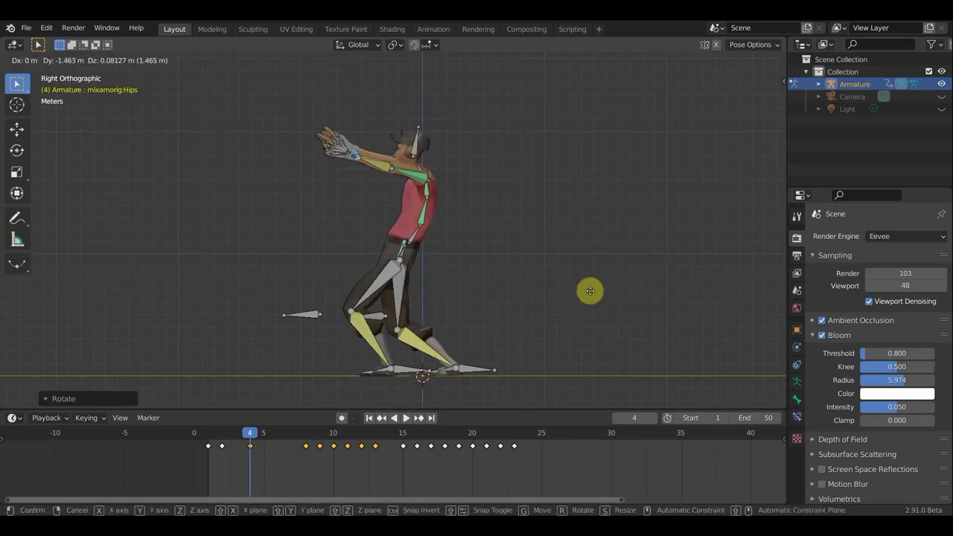
pyautogui.click(590, 290)
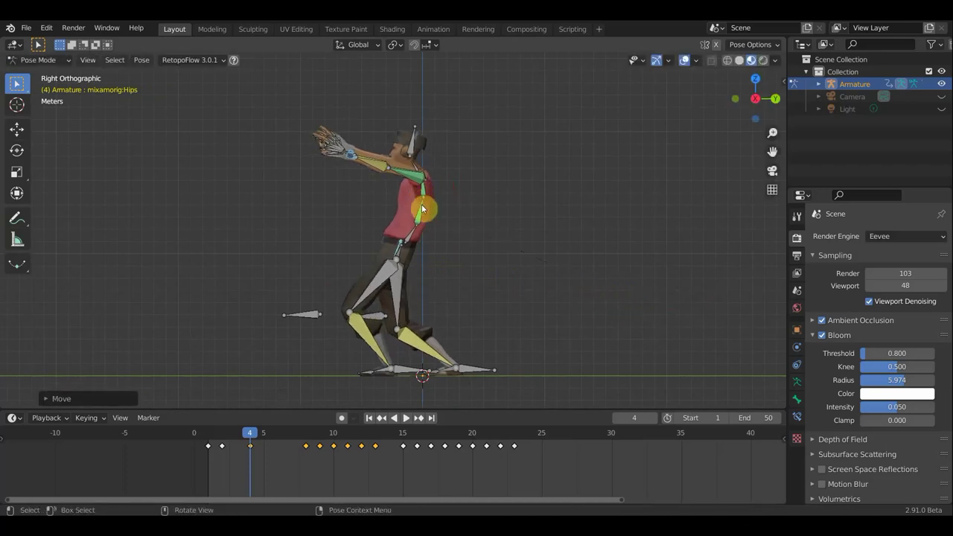
pyautogui.press('g')
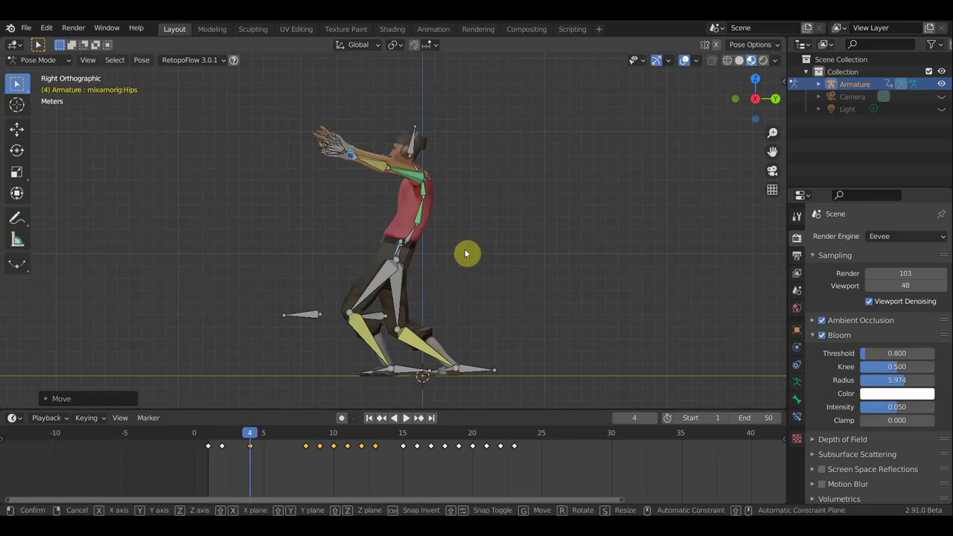
pyautogui.click(398, 192)
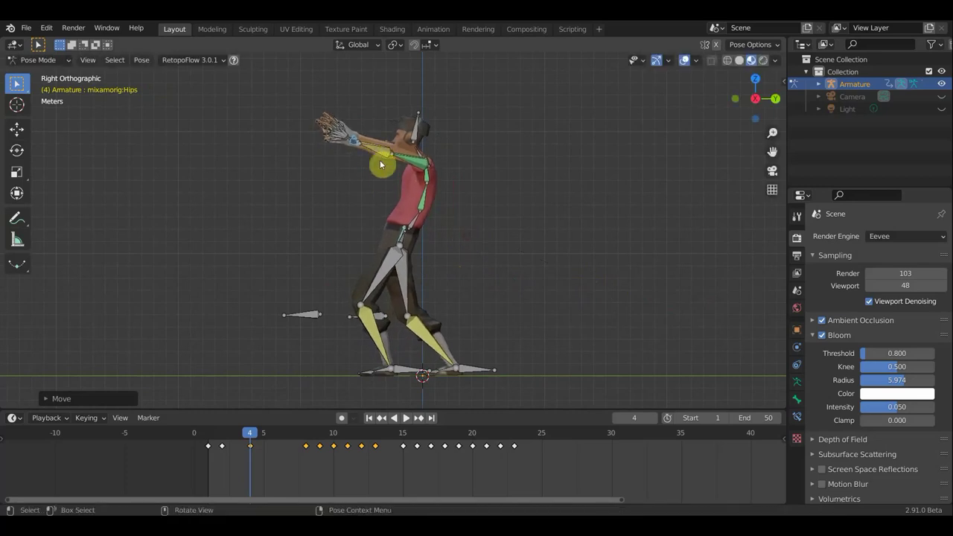
# - Fine-tune the hips position, about 0.44 m total (Y −0.41 m, Z +0.16 m)
pyautogui.moveTo(380, 164); pyautogui.dragTo(414, 209, button='middle')
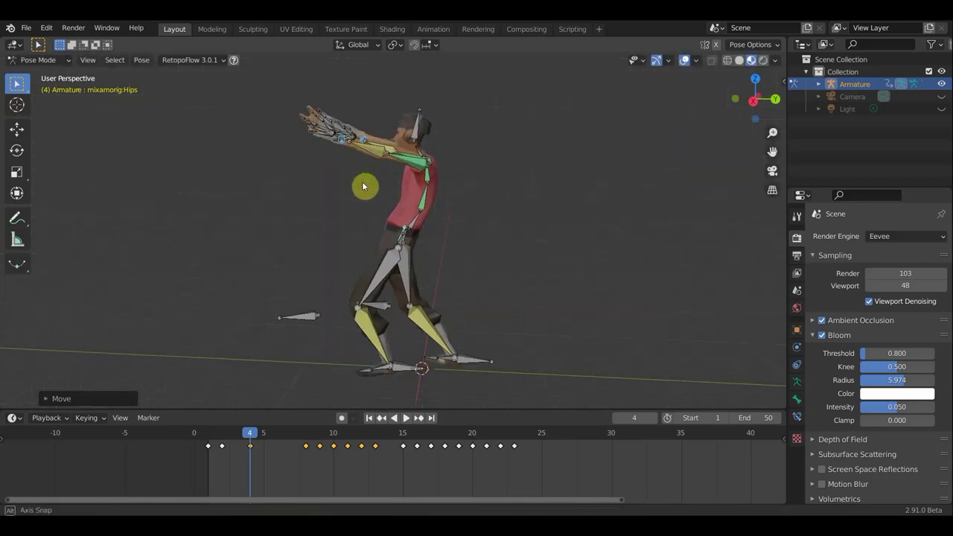
pyautogui.keyDown('shift'); pyautogui.click(406, 228); pyautogui.keyUp('shift')
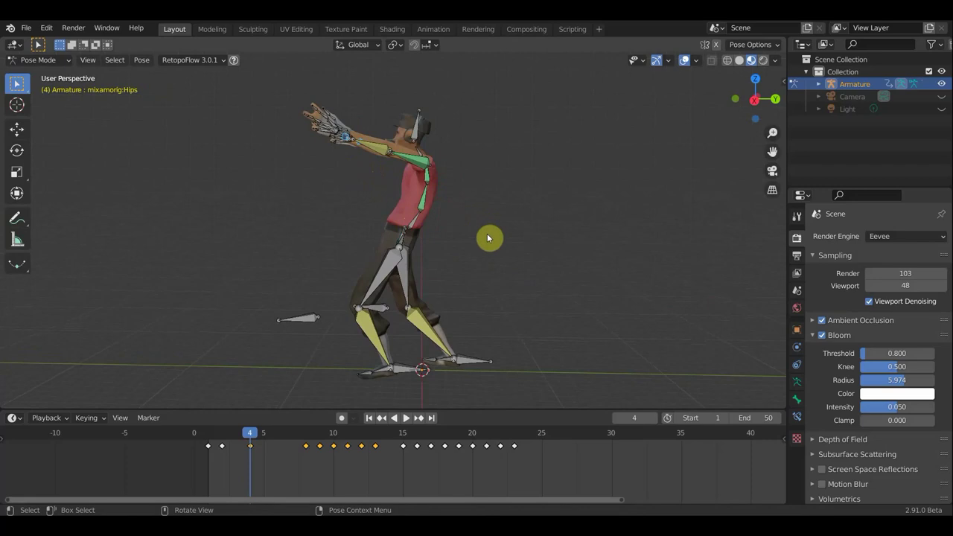
pyautogui.press('KP_3')
pyautogui.press('g')
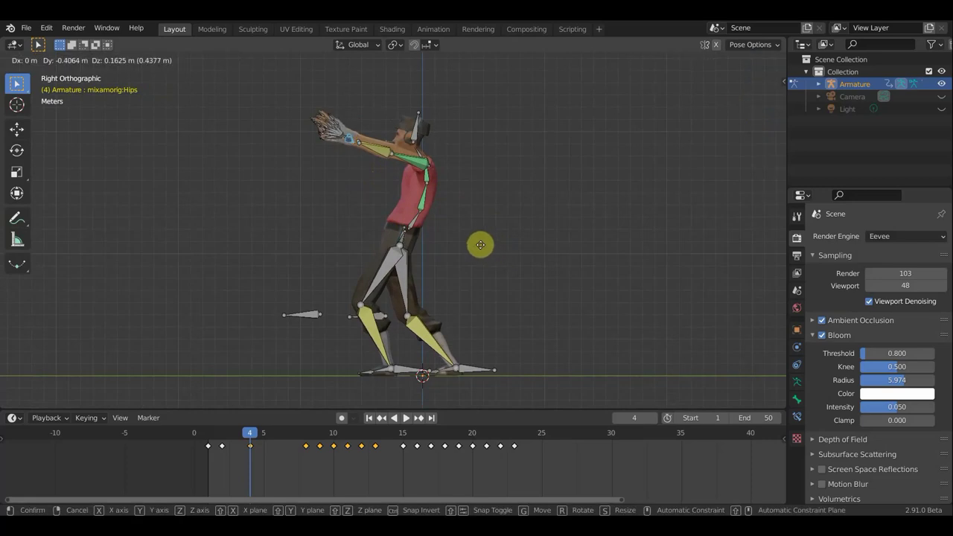
pyautogui.click(478, 242)
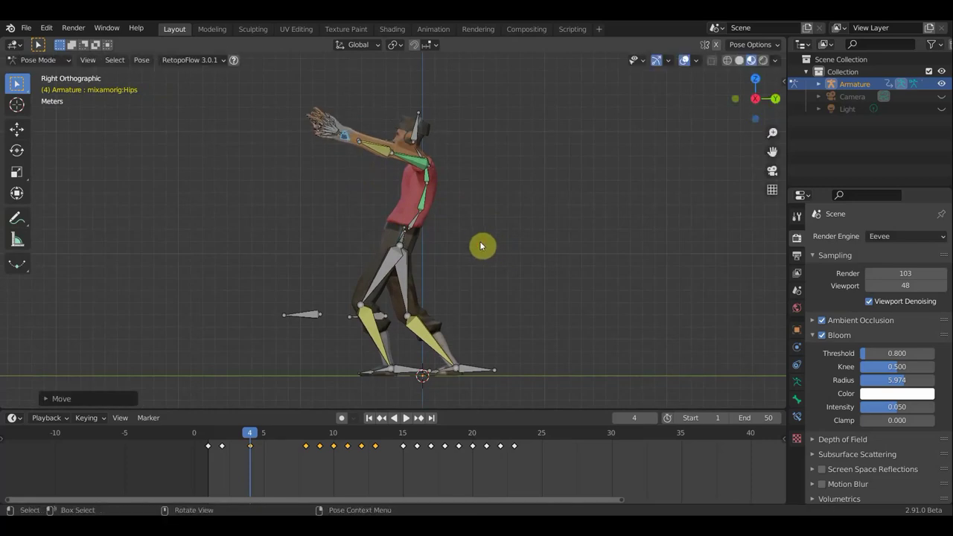
pyautogui.moveTo(485, 223)
pyautogui.mouseDown(button='middle')
pyautogui.moveTo(506, 230)
pyautogui.moveTo(477, 296)
pyautogui.moveTo(498, 372)
pyautogui.moveTo(462, 256)
pyautogui.mouseUp(button='middle')
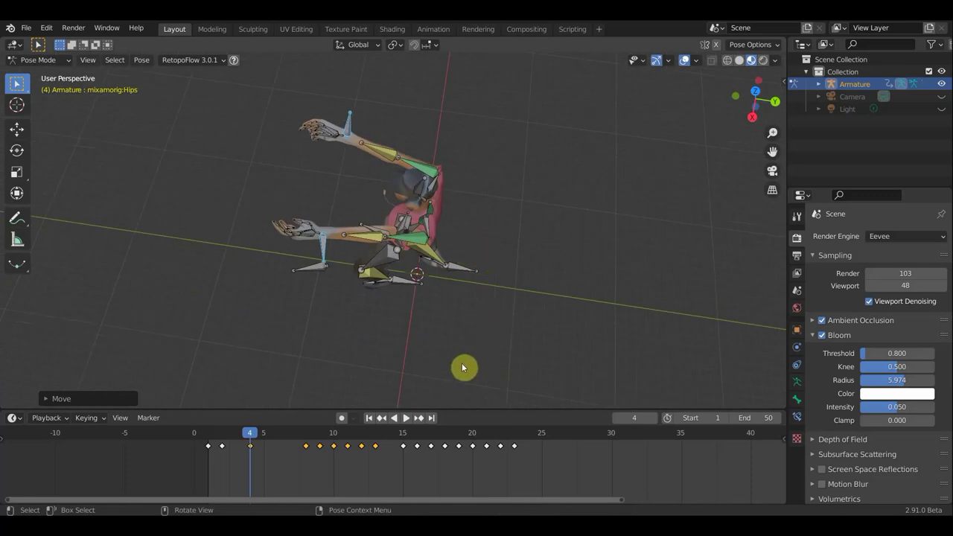
# - Preview playback, go to frame 5, and push the arm bones forward
pyautogui.press('space')
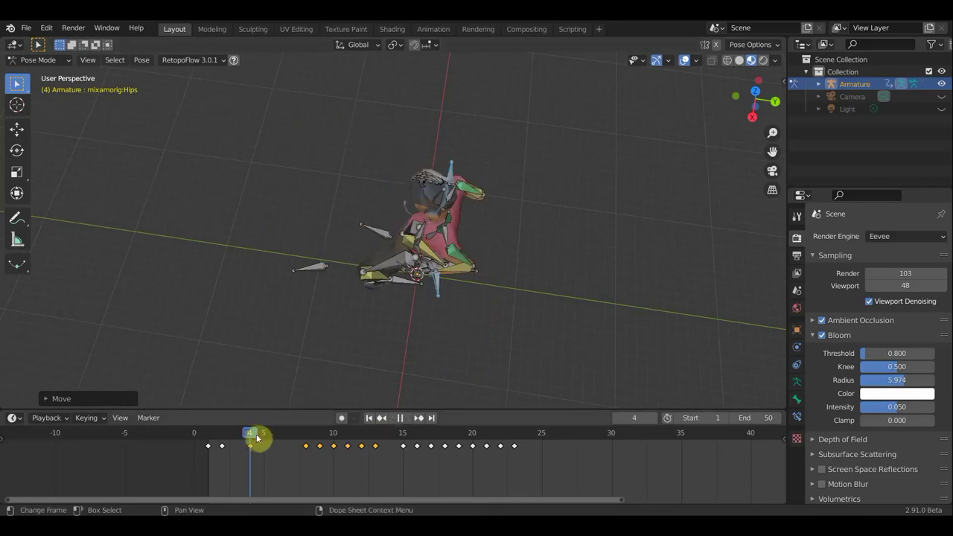
pyautogui.moveTo(257, 439); pyautogui.dragTo(266, 441)
pyautogui.press('space')
pyautogui.moveTo(372, 328)
pyautogui.mouseDown(button='middle')
pyautogui.moveTo(359, 163)
pyautogui.moveTo(438, 191)
pyautogui.mouseUp(button='middle')
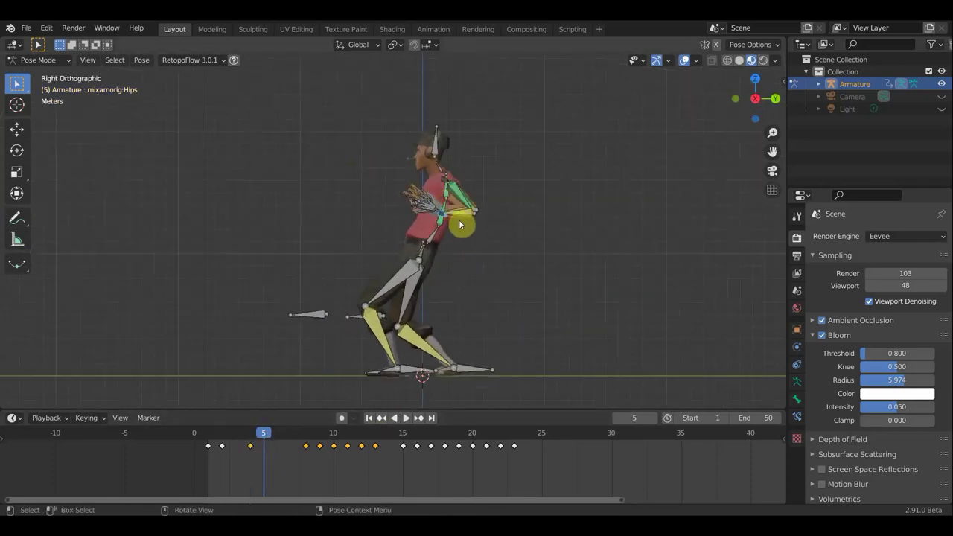
pyautogui.press('g')
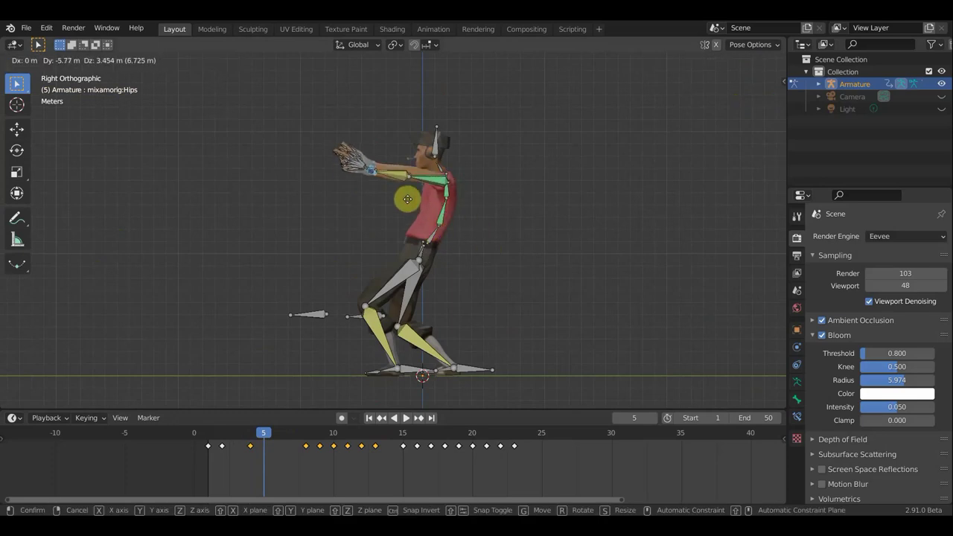
pyautogui.click(411, 193)
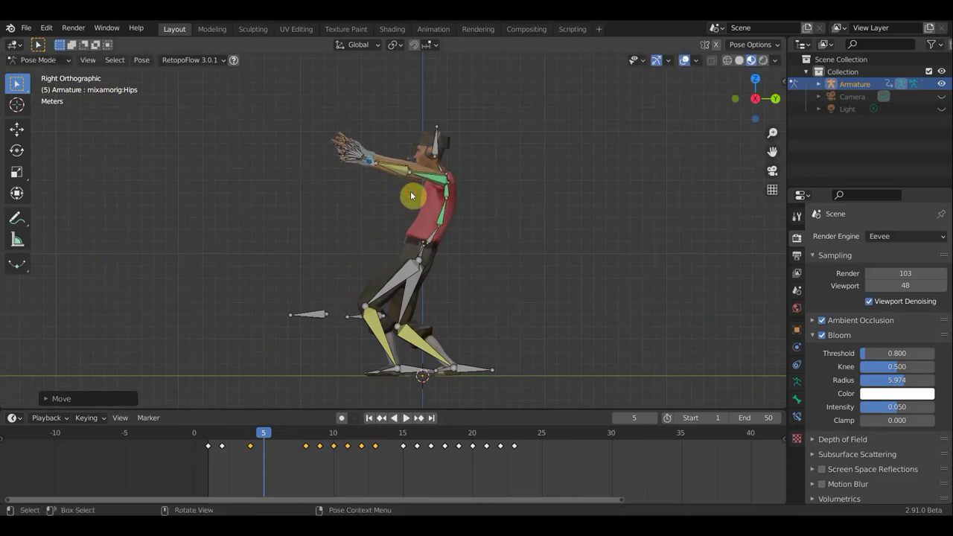
# - Tilt the head bone, undoing a trial move, then select the hips bone
pyautogui.click(437, 145)
pyautogui.press('g')
pyautogui.click(485, 160)
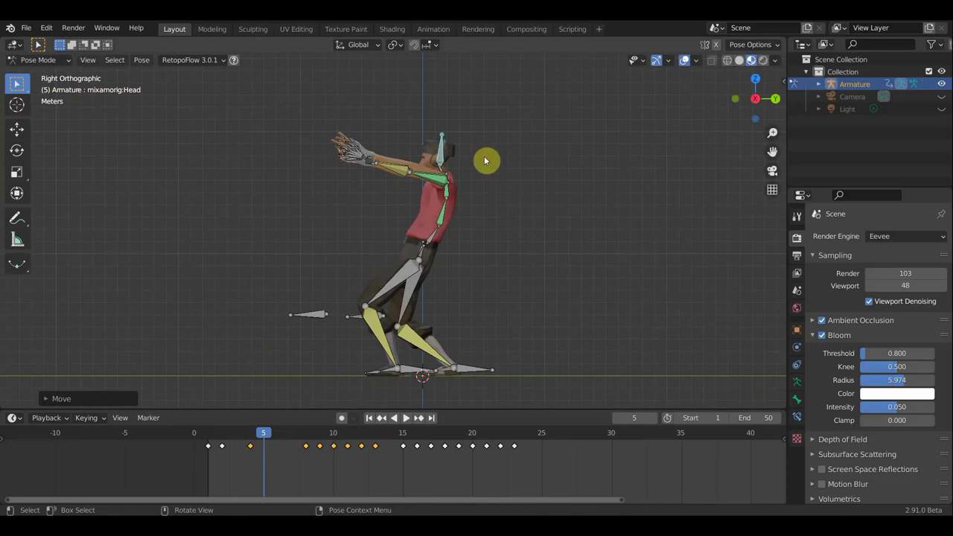
pyautogui.hotkey('ctrl', 'z')
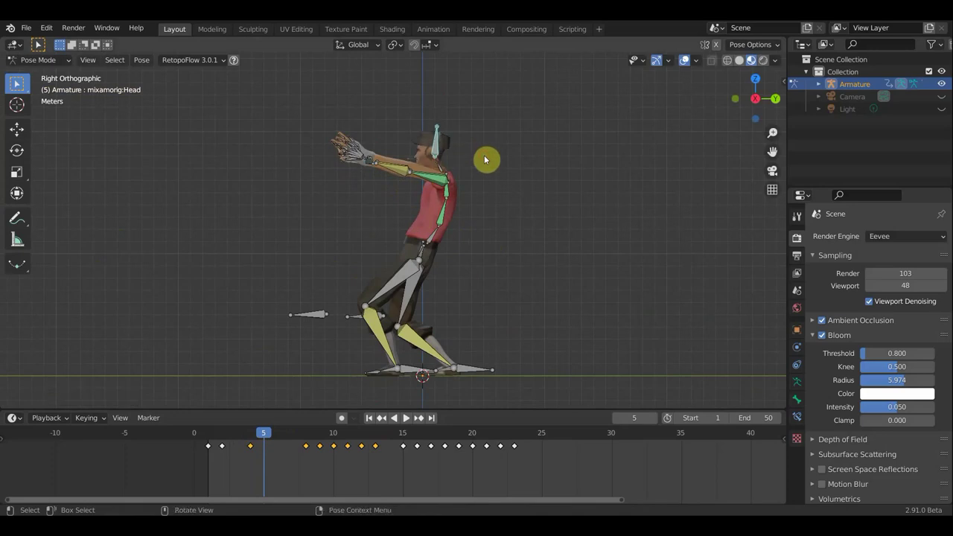
pyautogui.press('r')
pyautogui.click(519, 181)
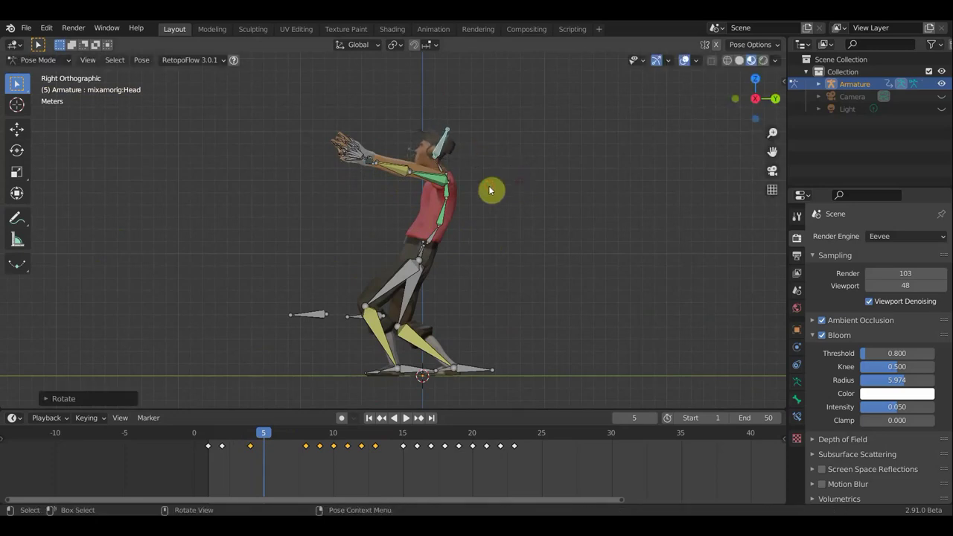
pyautogui.click(431, 254)
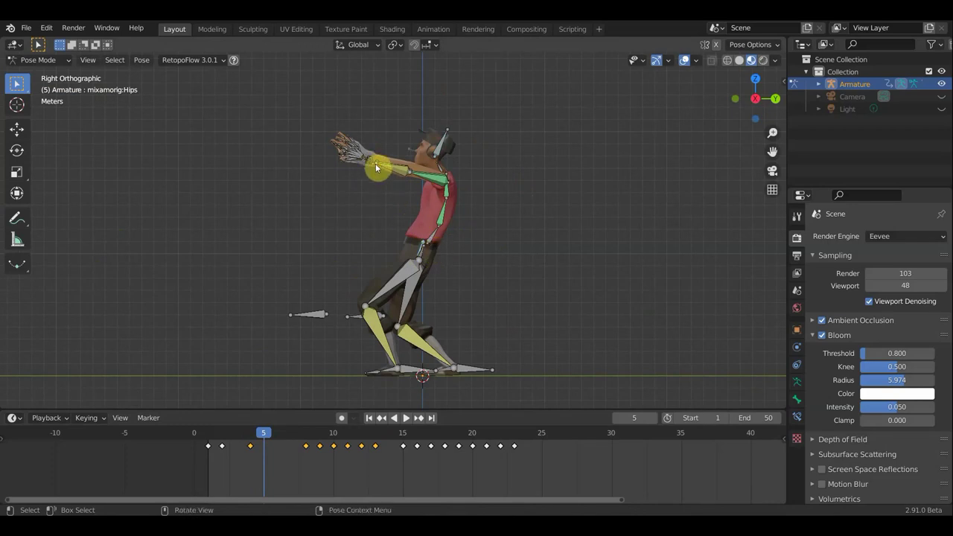
pyautogui.moveTo(357, 196); pyautogui.dragTo(317, 224, button='middle')
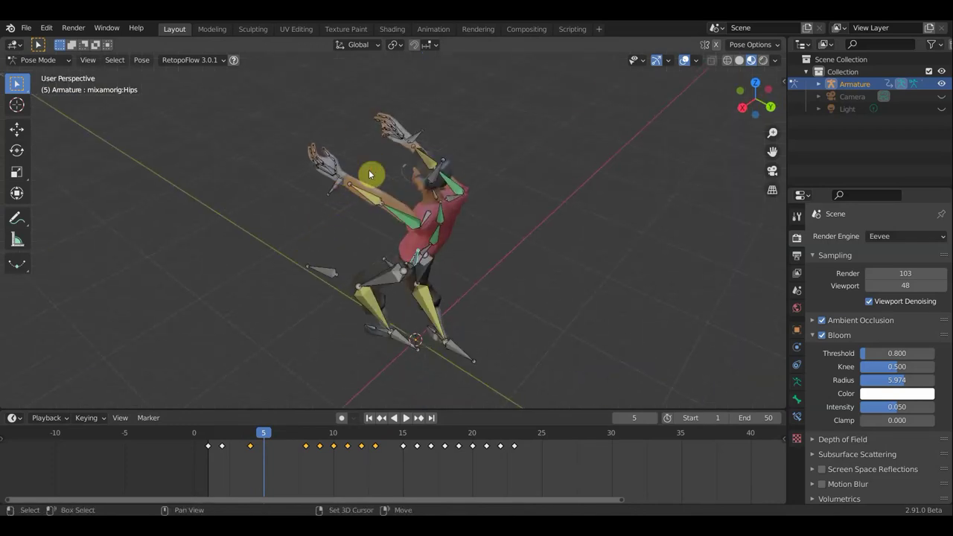
# - Move the forearm bones further forward and key all bones with Location, Rotation & Scale at frame 5
pyautogui.click(421, 141)
pyautogui.moveTo(490, 255); pyautogui.dragTo(585, 158, button='middle')
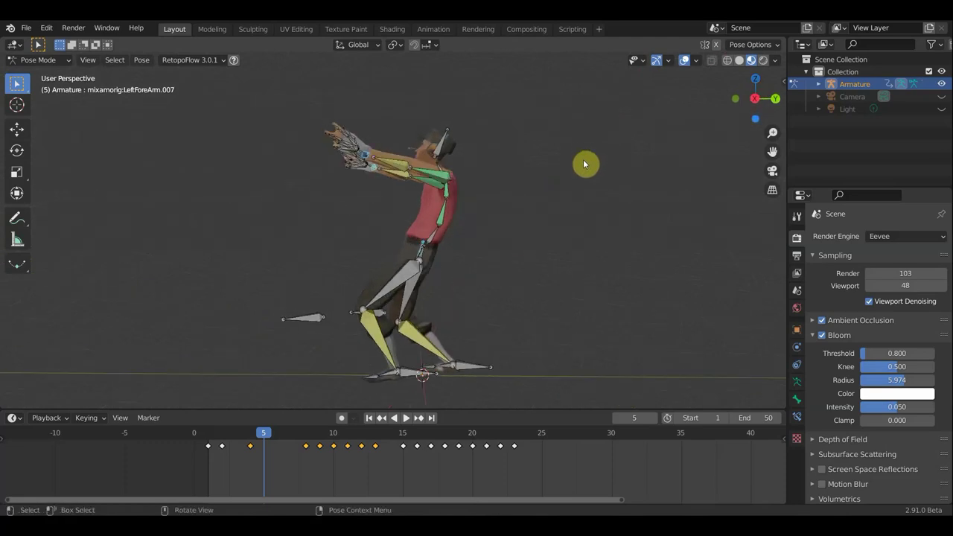
pyautogui.press('g')
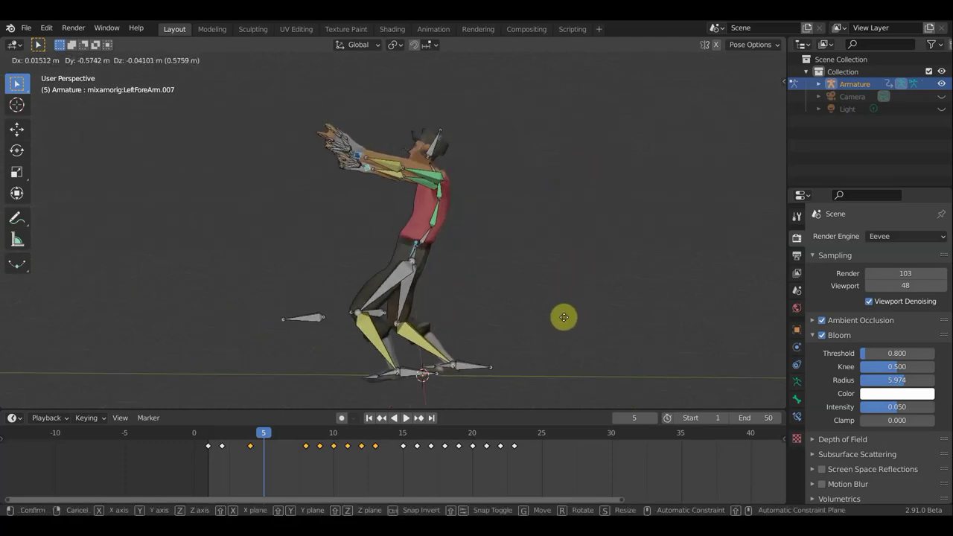
pyautogui.click(563, 315)
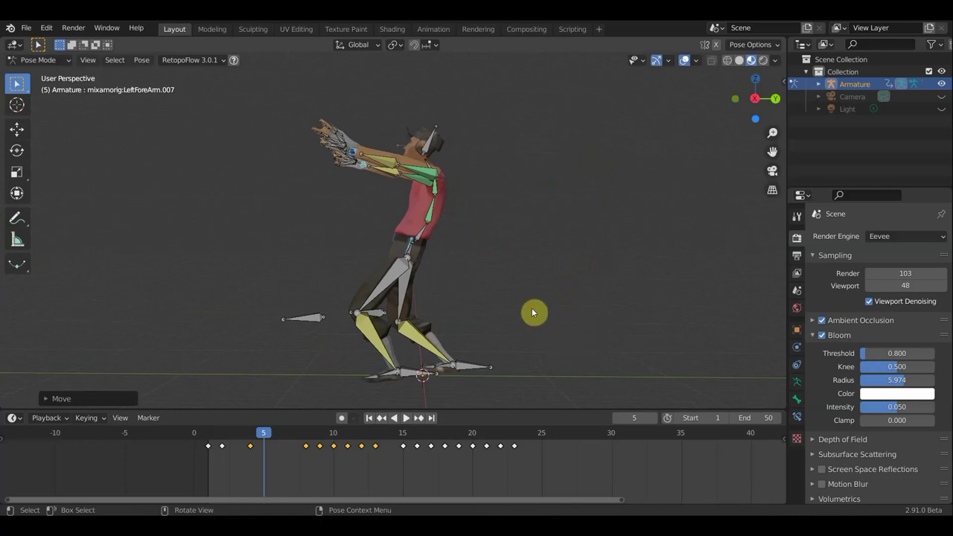
pyautogui.press('g')
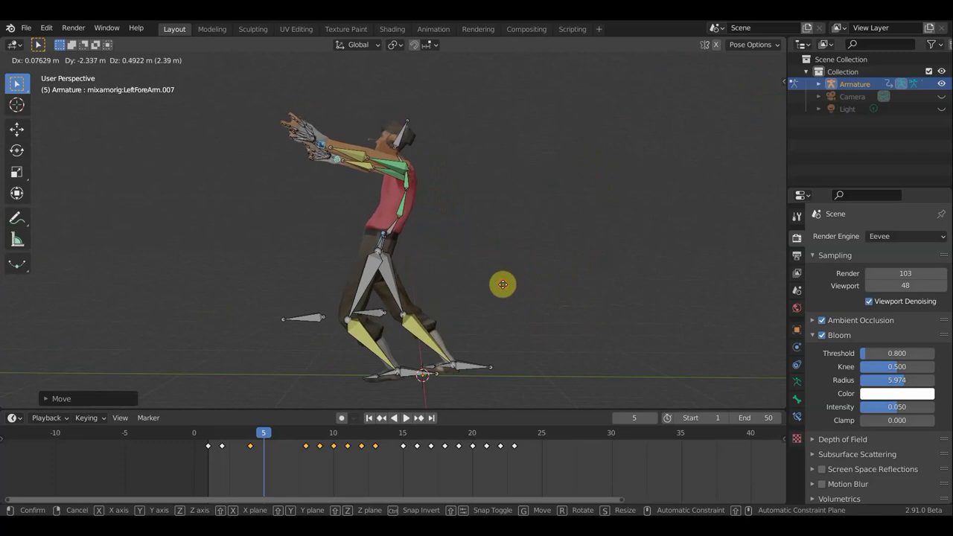
pyautogui.click(505, 289)
pyautogui.press('a')
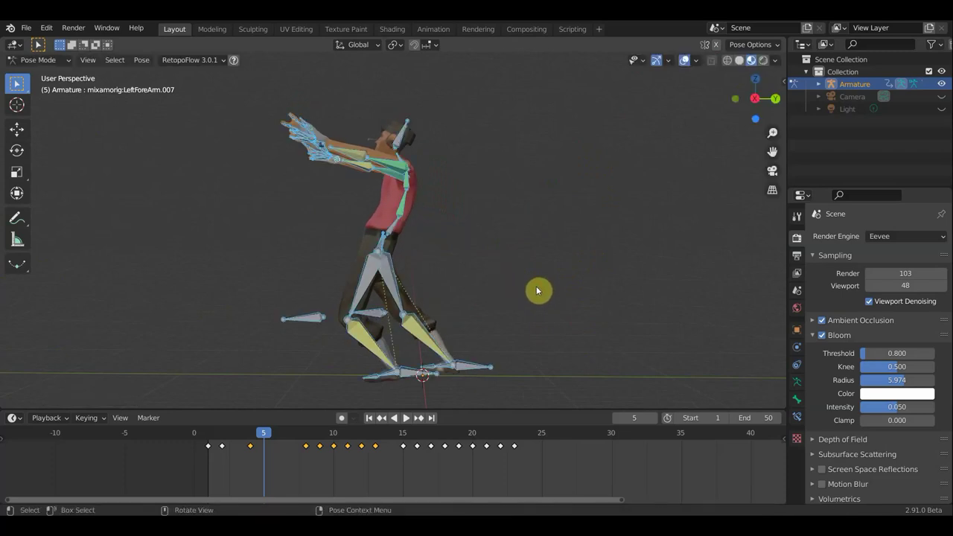
pyautogui.press('i')
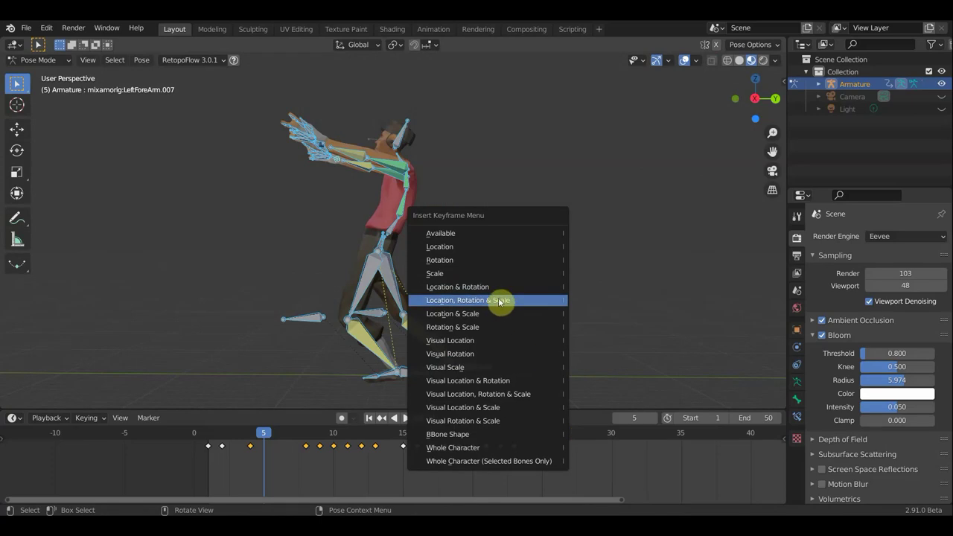
pyautogui.click(504, 286)
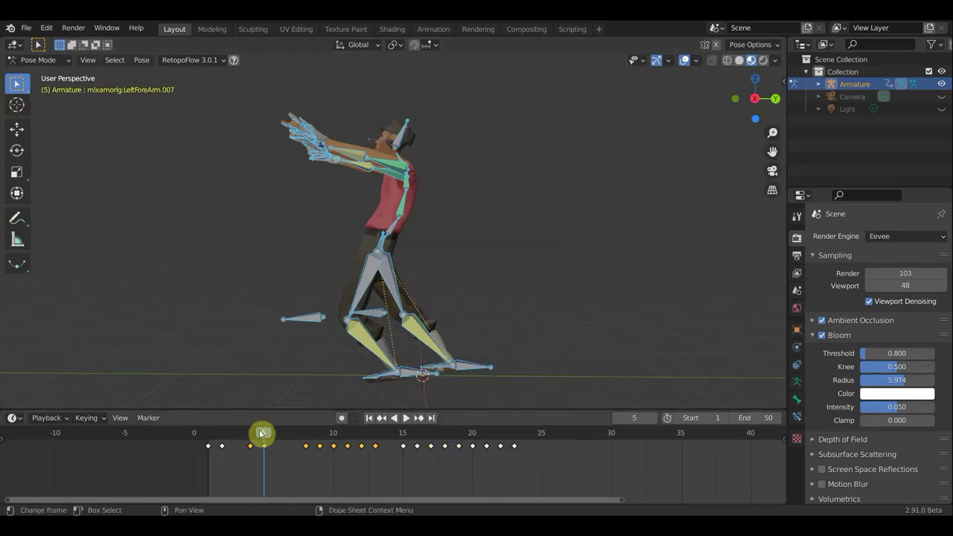
# - Preview playback and slide the frame-4 keyframe back to frame 3
pyautogui.press('space')
pyautogui.moveTo(248, 431)
pyautogui.mouseDown()
pyautogui.moveTo(259, 438)
pyautogui.moveTo(240, 447)
pyautogui.mouseUp()
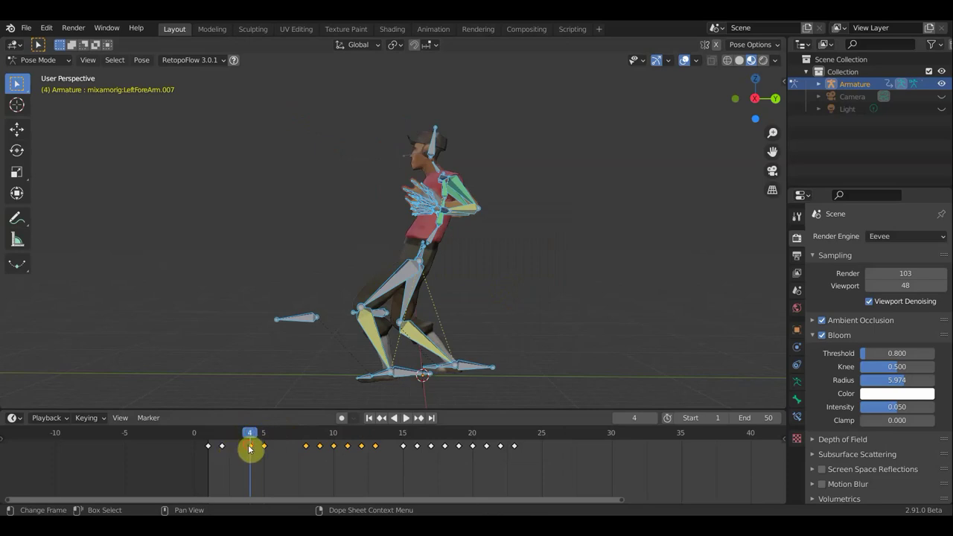
pyautogui.press('g')
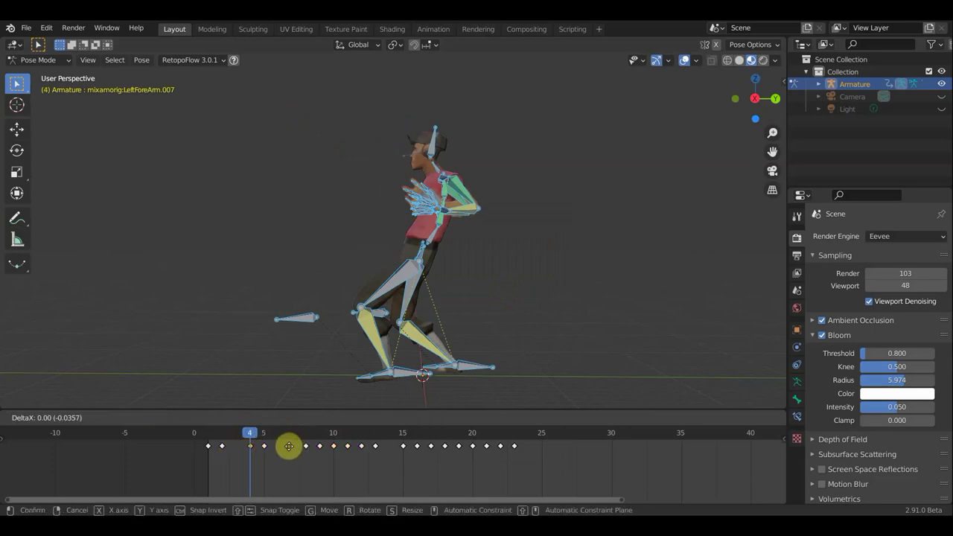
pyautogui.click(280, 452)
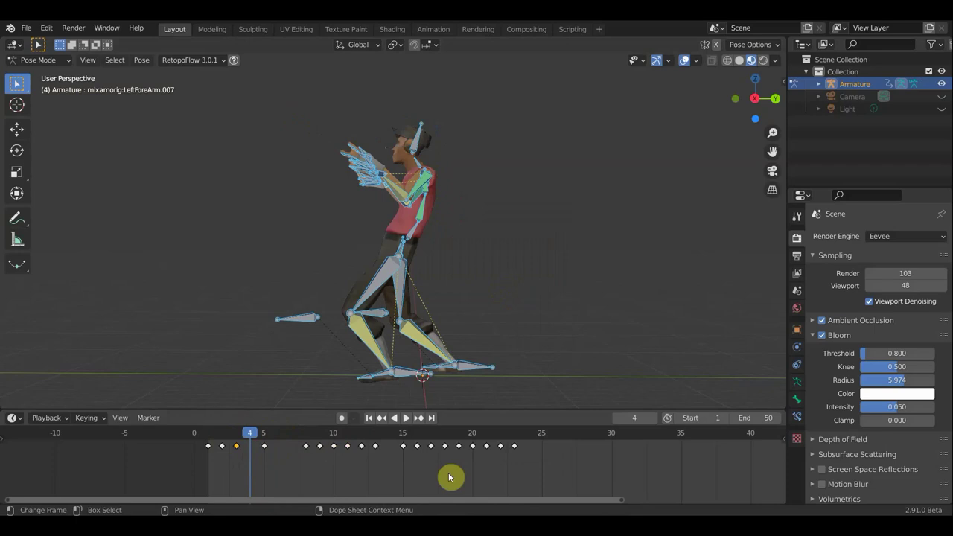
# - Delete all keyframes after frame 5 and play the shortened animation
pyautogui.moveTo(546, 460); pyautogui.dragTo(298, 445)
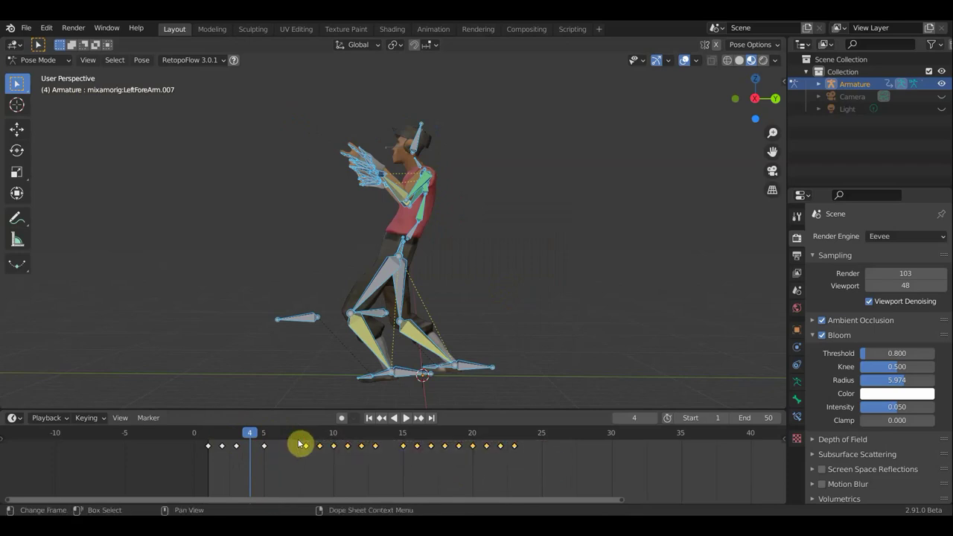
pyautogui.press('x')
pyautogui.click(298, 440)
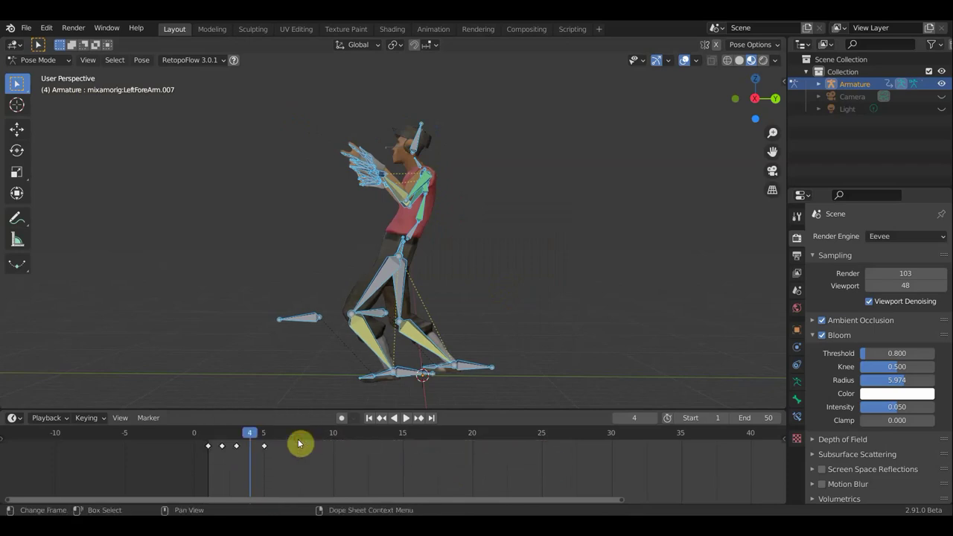
pyautogui.press('space')
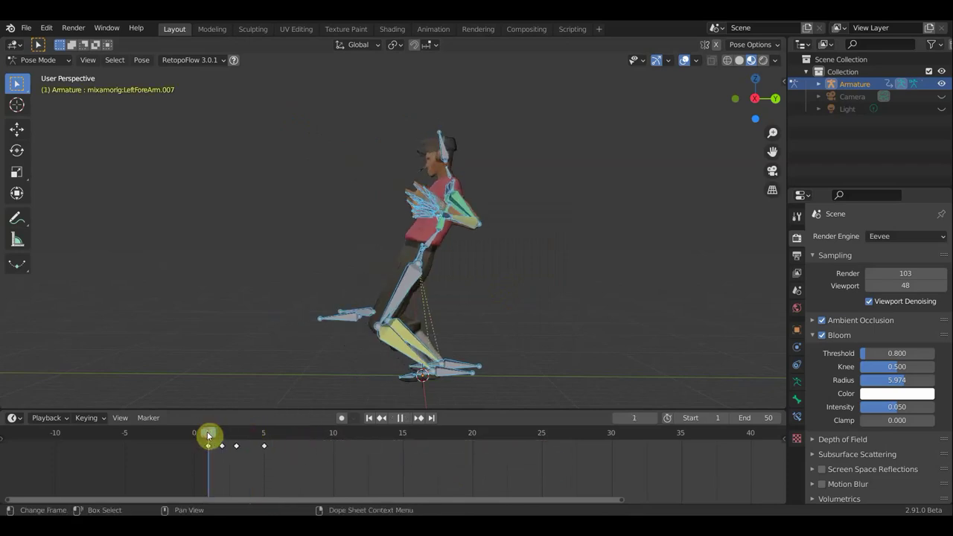
# - Turn off viewport overlays during playback to show only the shaded character
pyautogui.press('space')
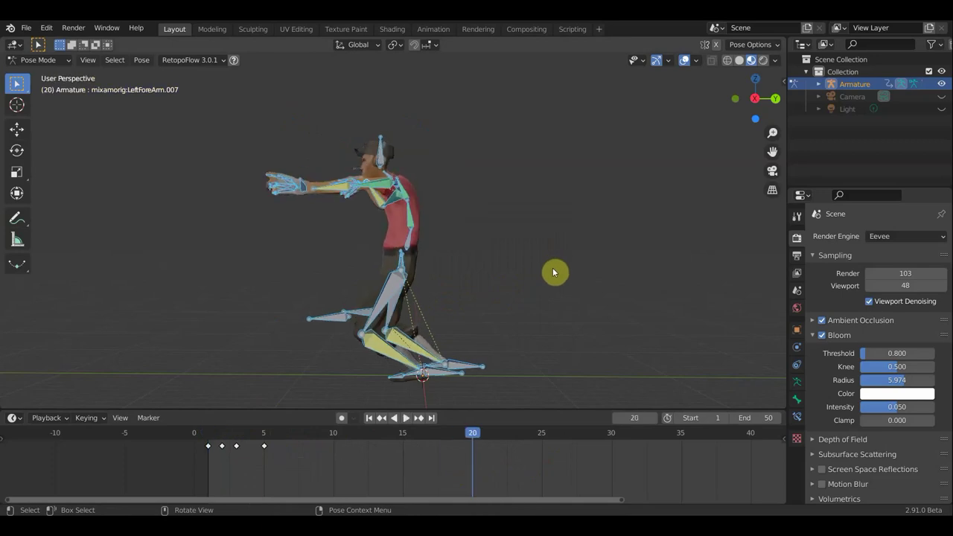
pyautogui.press('space')
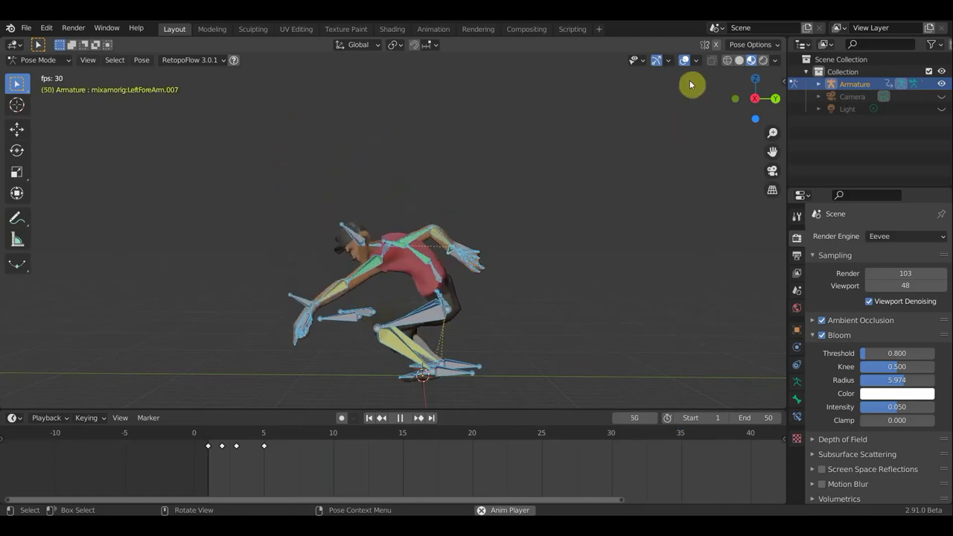
pyautogui.click(685, 60)
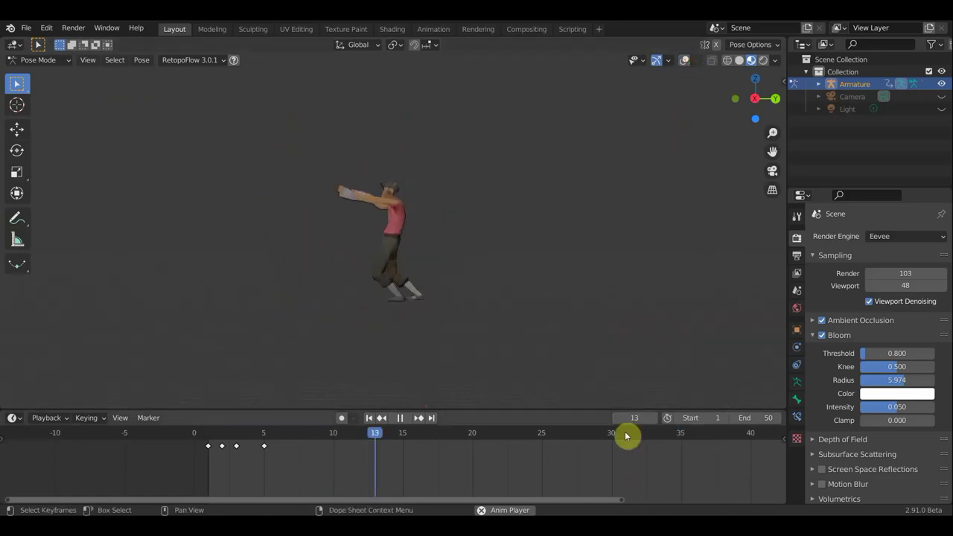
pyautogui.scroll(4, 611, 372)
pyautogui.scroll(-3, 628, 458)
pyautogui.scroll(-1, 655, 454)
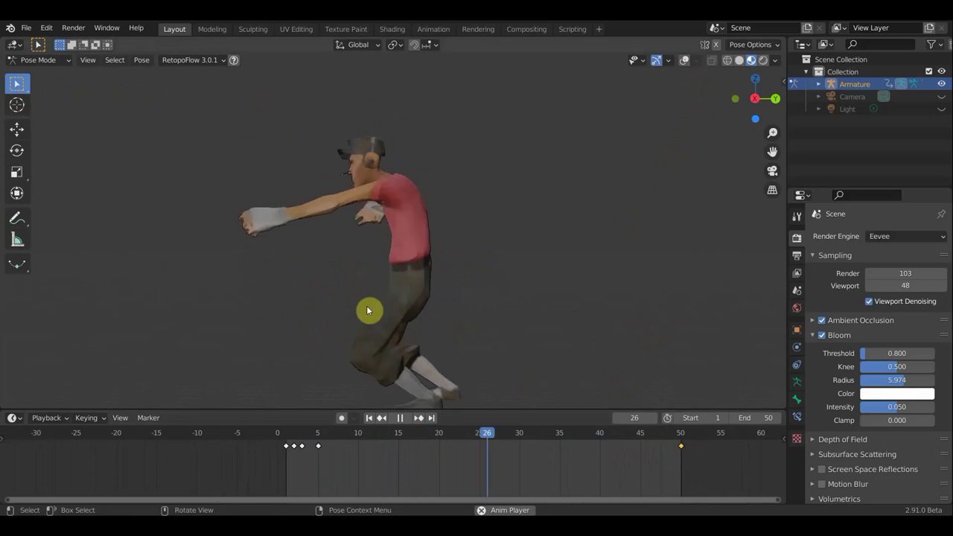
# - Delete the leftover frame-50 keyframe and play the animation in reverse
pyautogui.press('space')
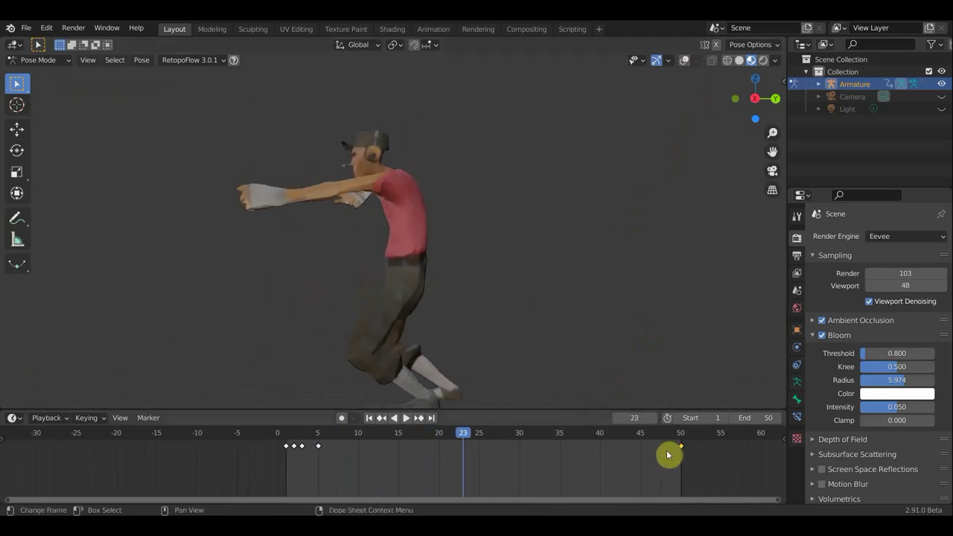
pyautogui.press('x')
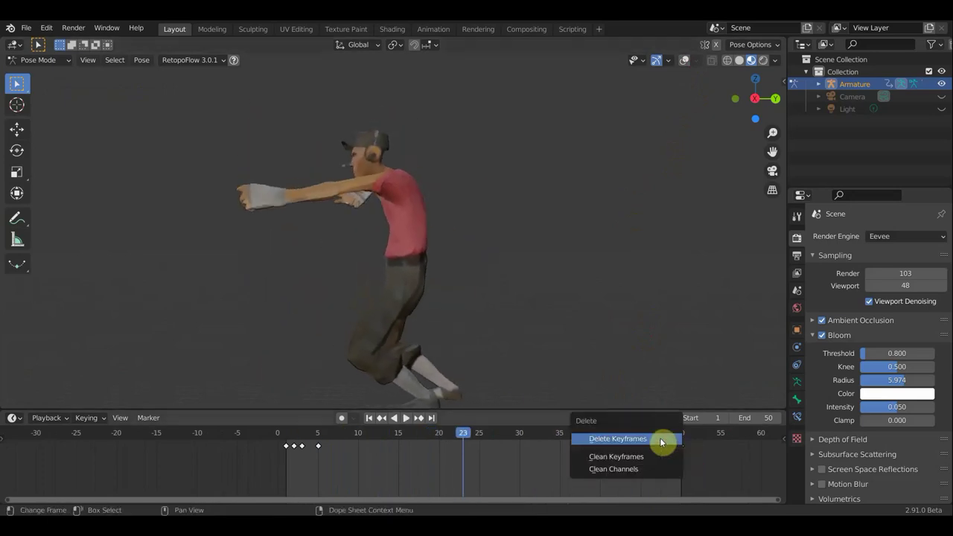
pyautogui.click(662, 441)
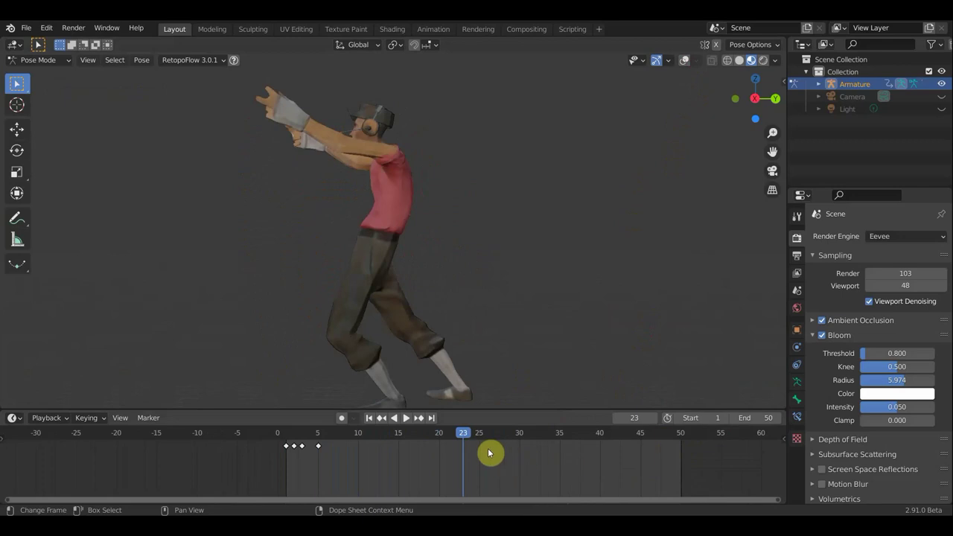
pyautogui.hotkey('ctrl', 'shift', 'space')
# - Box-select the keyframes around frames 2–5 and shift them later in time
pyautogui.press('space')
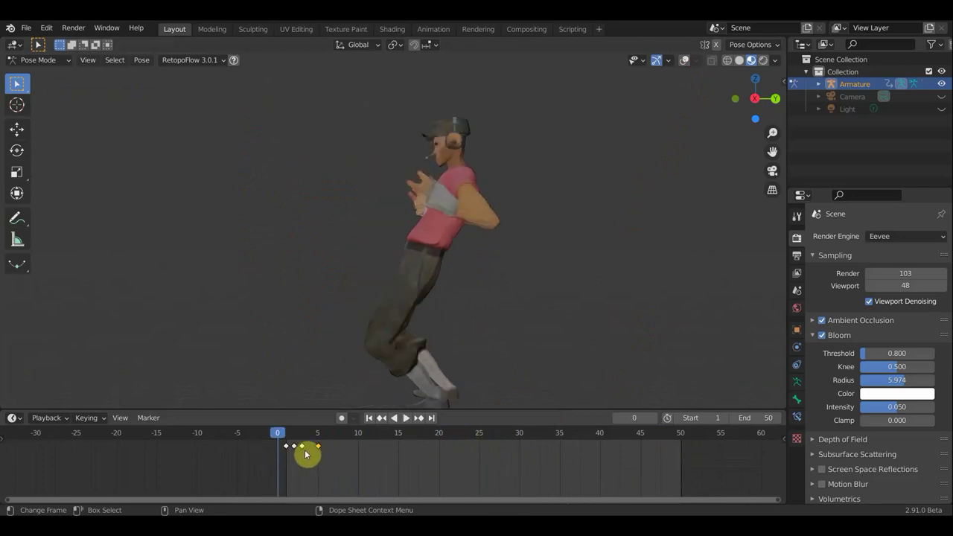
pyautogui.press('b')
pyautogui.moveTo(321, 451); pyautogui.dragTo(293, 451)
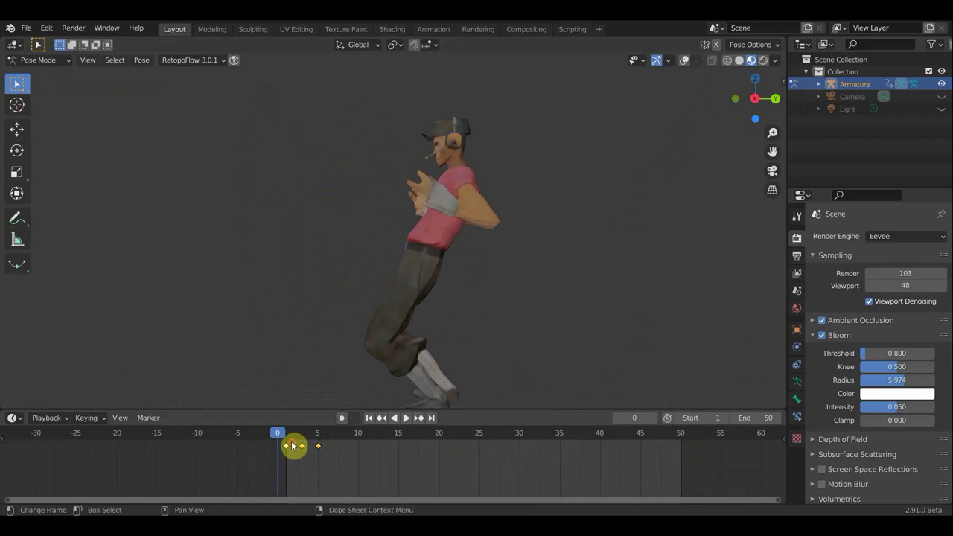
pyautogui.press('g')
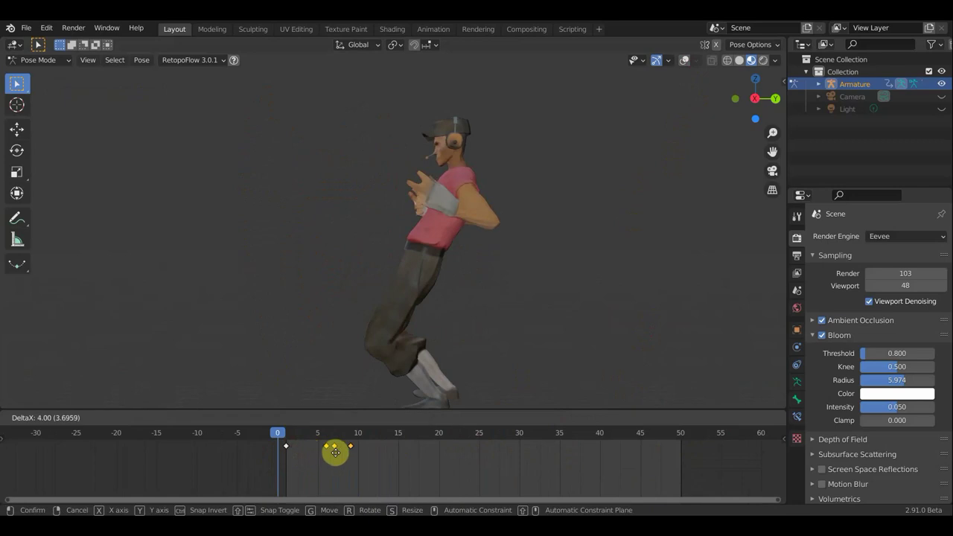
pyautogui.click(327, 455)
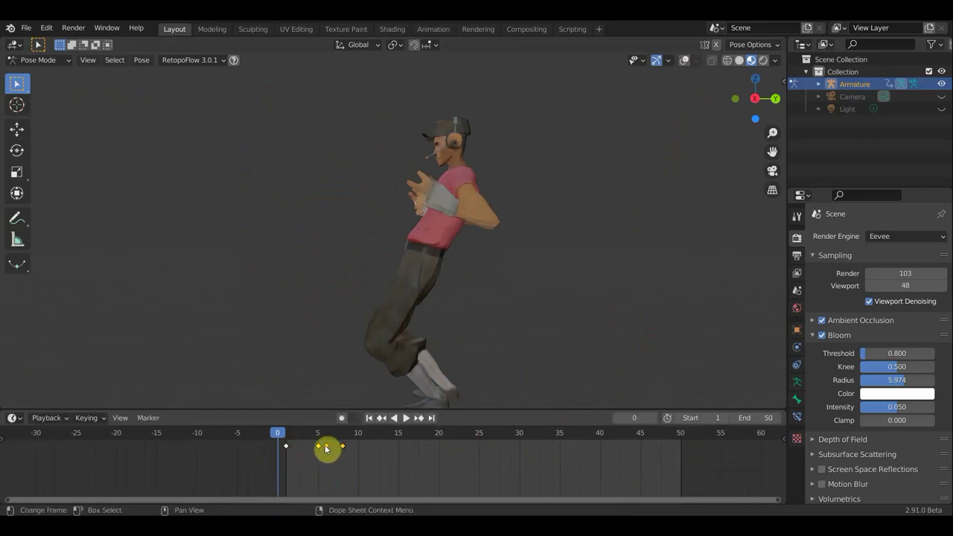
# - Move the frame-8 keyframe to frame 10, delete a stray keyframe, and scrub to frame 5
pyautogui.click(343, 448)
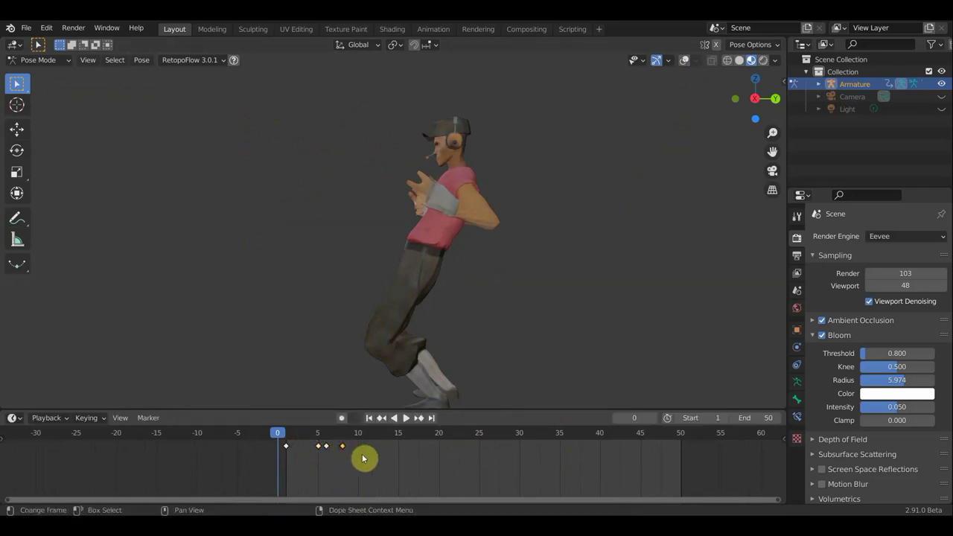
pyautogui.press('g')
pyautogui.click(394, 455)
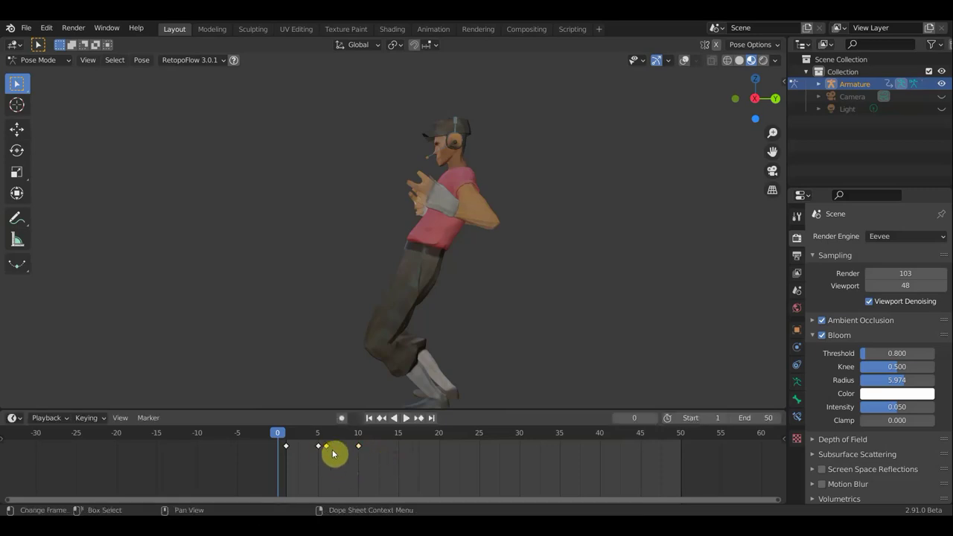
pyautogui.press('x')
pyautogui.click(332, 451)
pyautogui.click(319, 439)
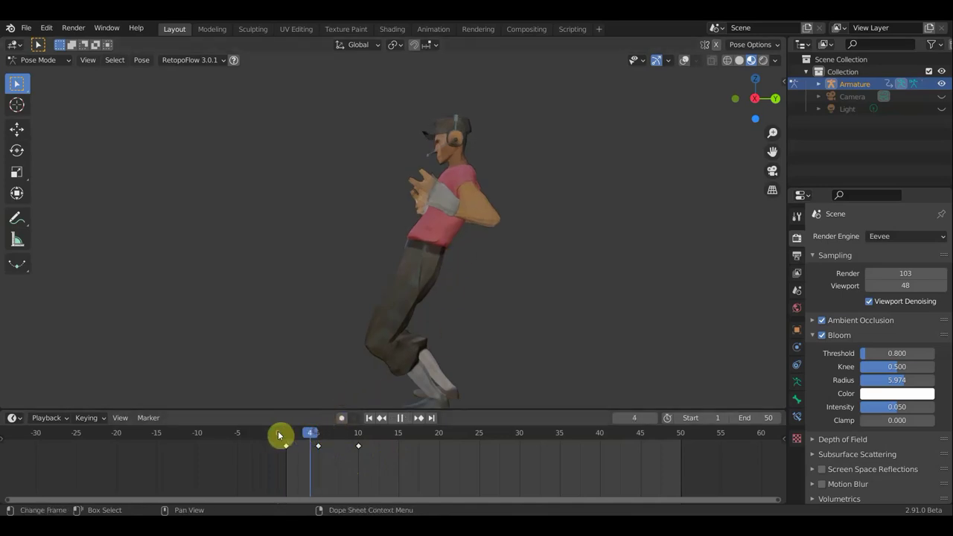
pyautogui.moveTo(279, 436)
pyautogui.mouseDown()
pyautogui.moveTo(270, 437)
pyautogui.moveTo(373, 457)
pyautogui.moveTo(319, 453)
pyautogui.mouseUp()
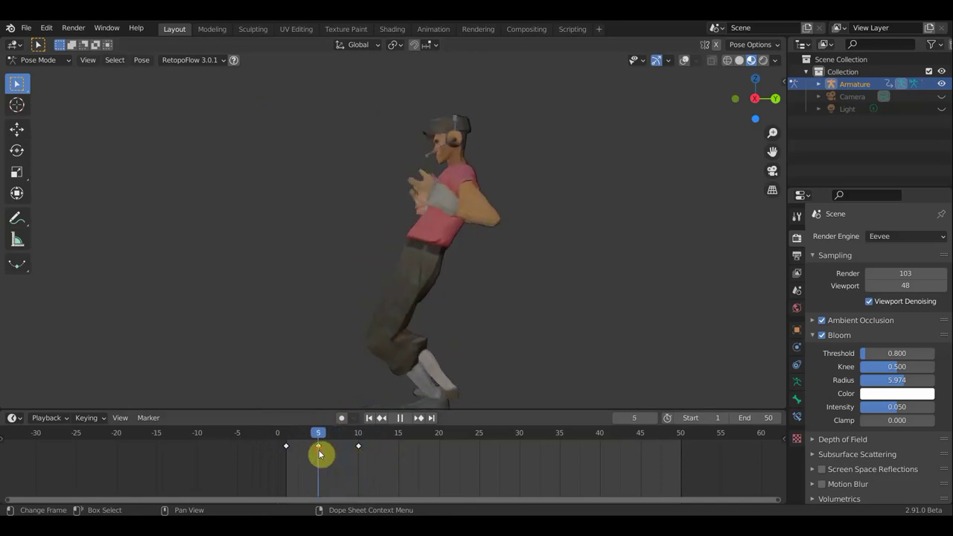
# - Show overlays and, in right side view, rotate and move the left leg bone
pyautogui.click(685, 60)
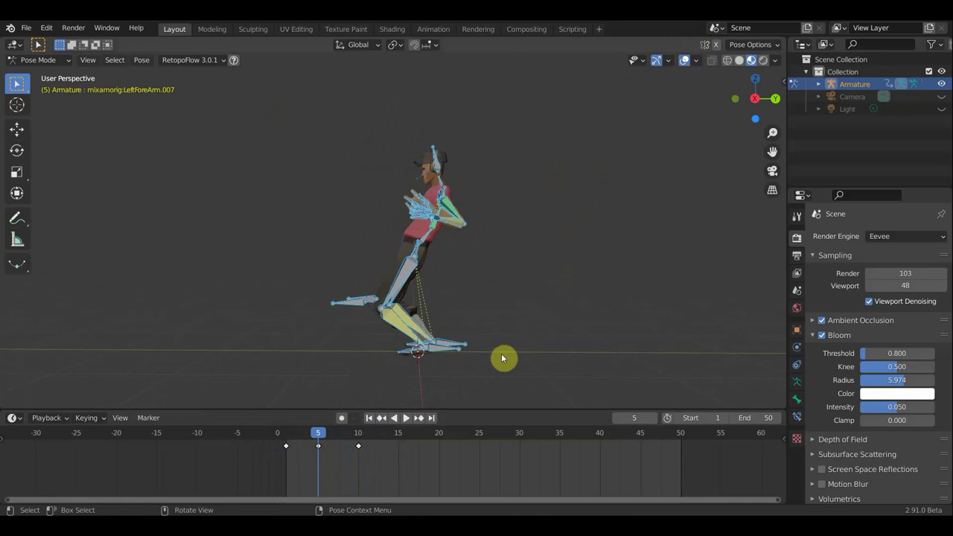
pyautogui.press('KP_3')
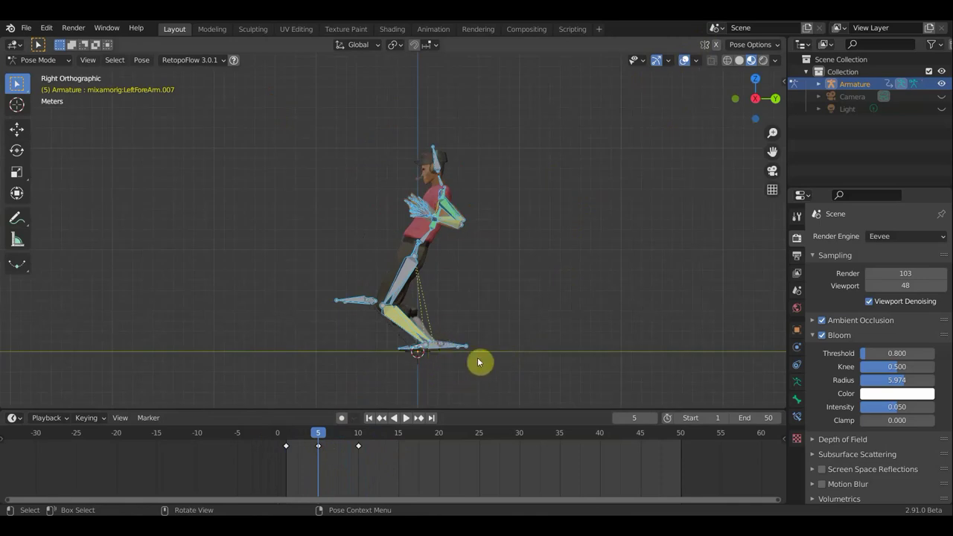
pyautogui.click(479, 363)
pyautogui.press('r')
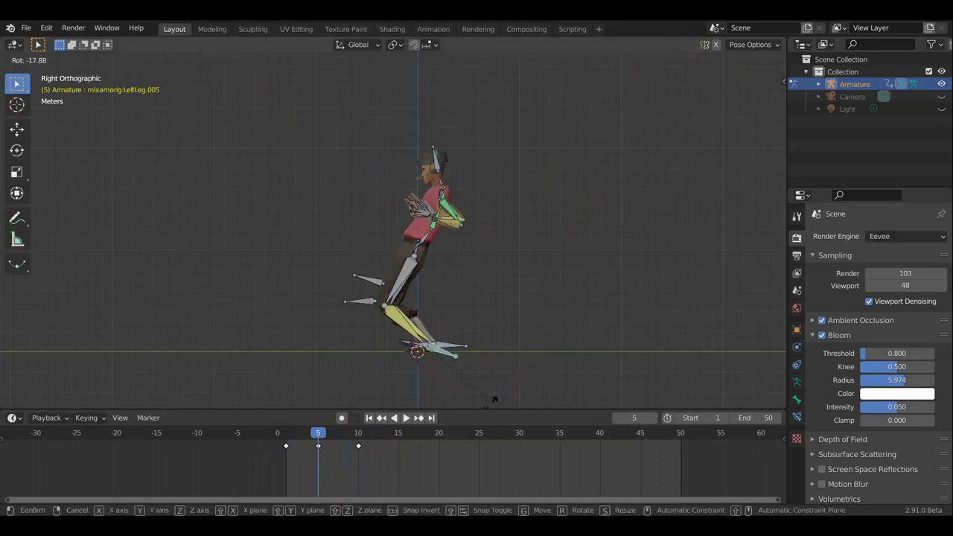
pyautogui.click(502, 408)
pyautogui.press('g')
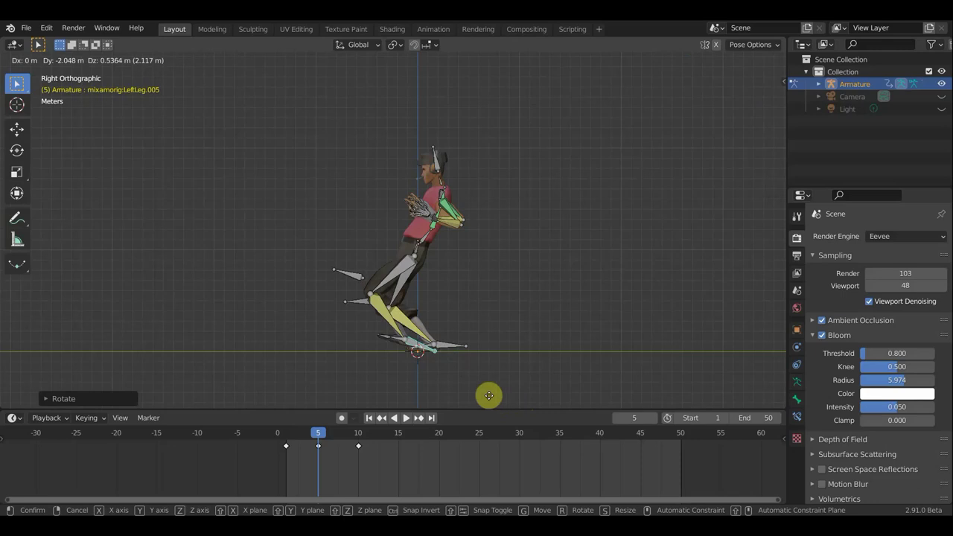
pyautogui.click(480, 388)
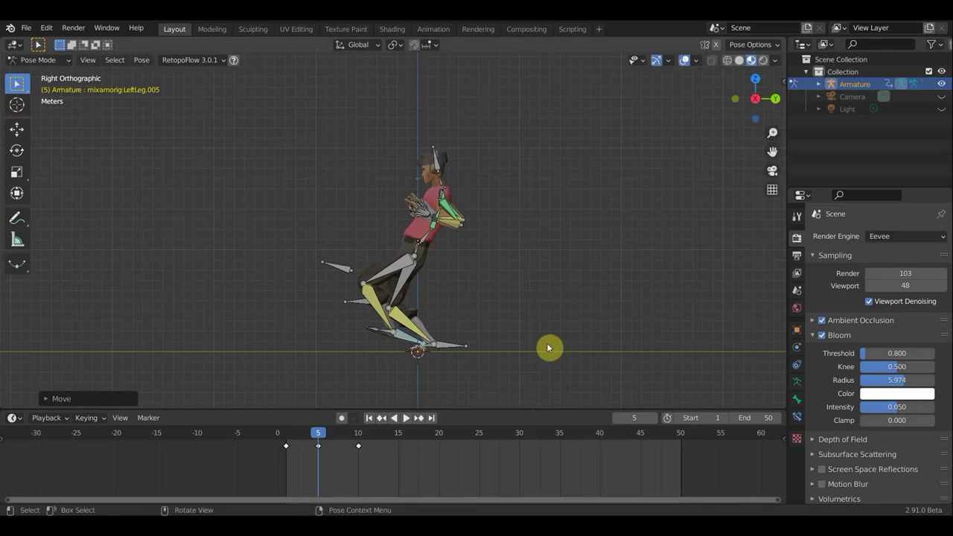
# - Key all bones at frame 5 with Location, Rotation & Scale, hide overlays, and play
pyautogui.press('a')
pyautogui.press('i')
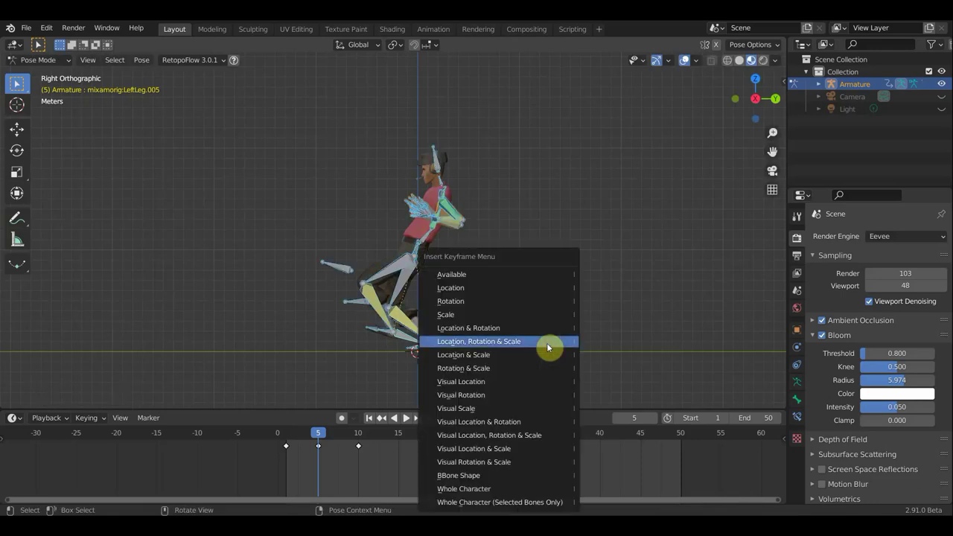
pyautogui.click(521, 328)
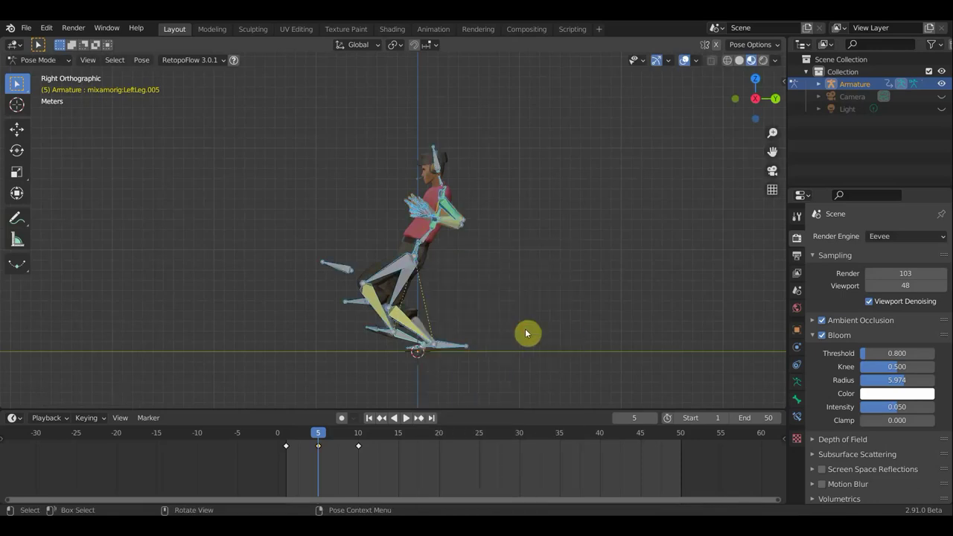
pyautogui.click(684, 59)
pyautogui.press('space')
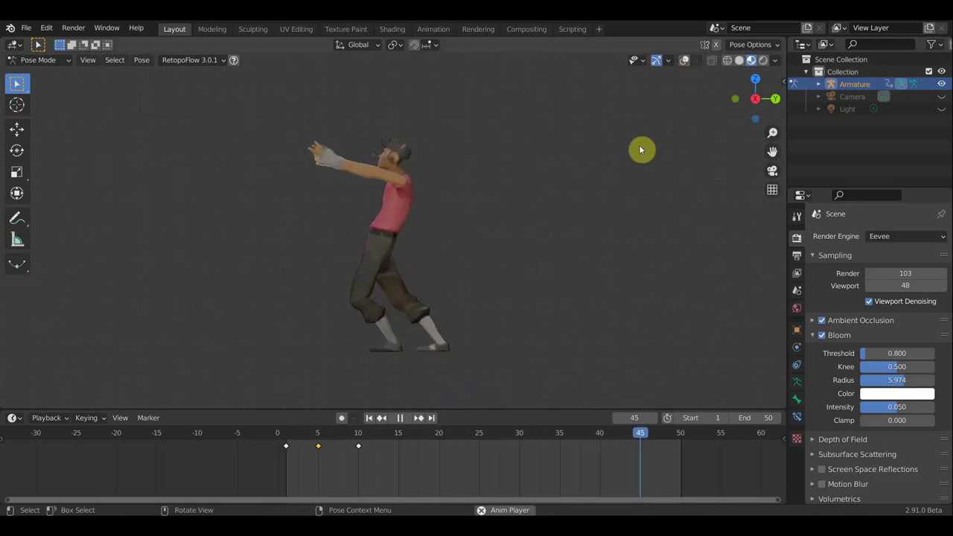
# - Stop playback and slide the frame-10 keyframe to frame 15 in the Timeline
pyautogui.press('space')
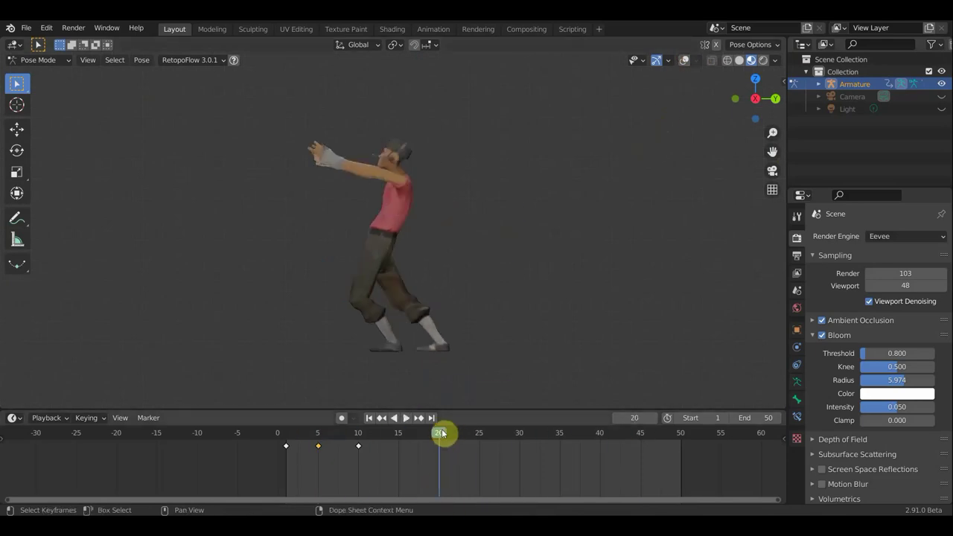
pyautogui.moveTo(442, 434); pyautogui.dragTo(398, 438)
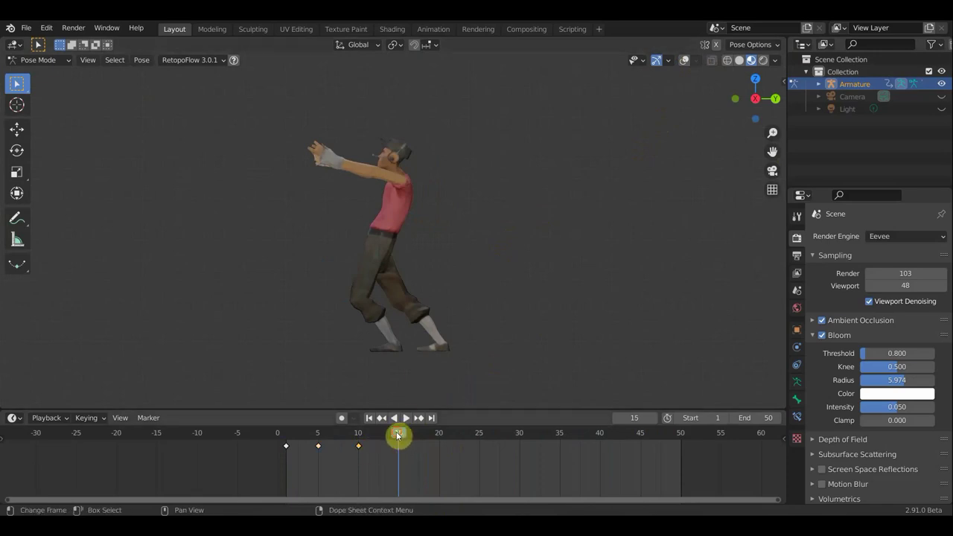
pyautogui.moveTo(397, 436)
pyautogui.mouseDown()
pyautogui.moveTo(260, 434)
pyautogui.moveTo(381, 449)
pyautogui.moveTo(330, 449)
pyautogui.moveTo(345, 452)
pyautogui.mouseUp()
pyautogui.click(360, 442)
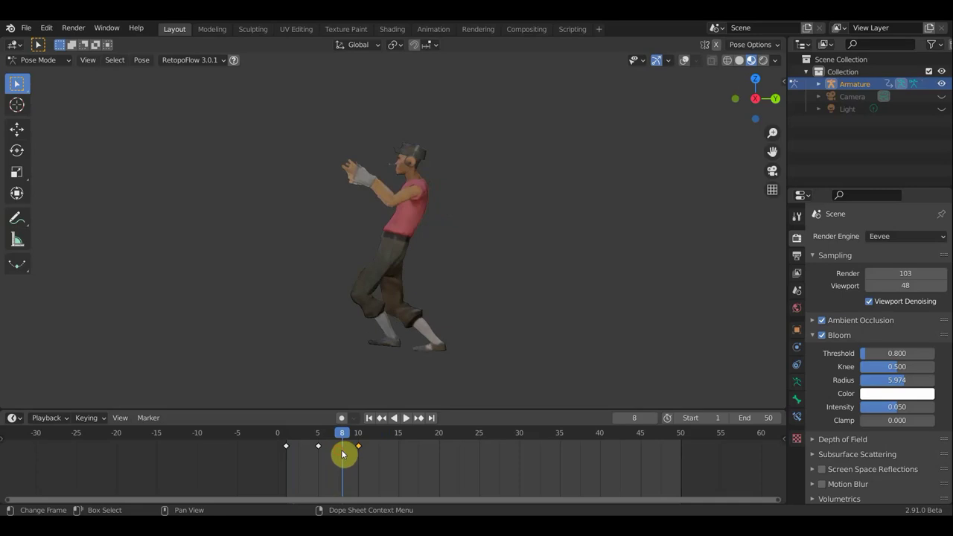
pyautogui.press('g')
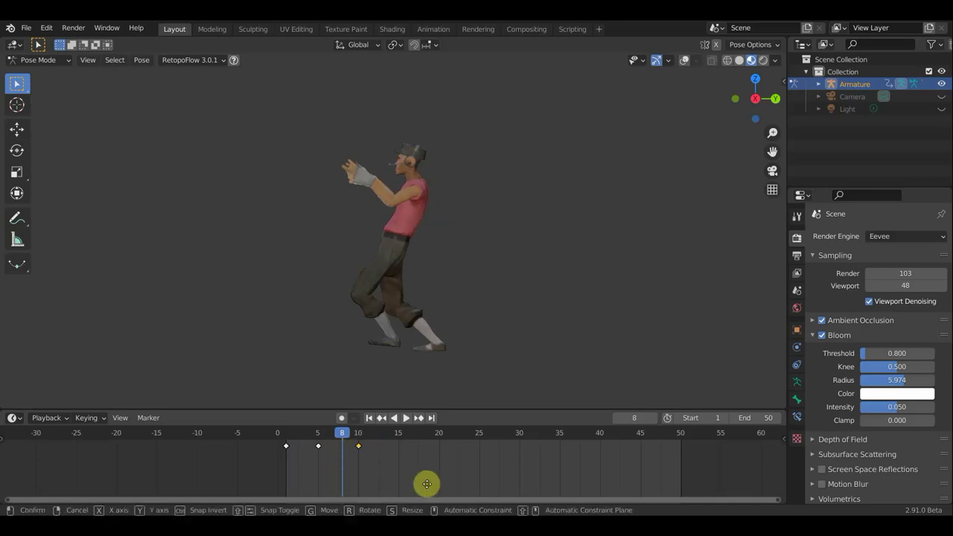
pyautogui.click(467, 482)
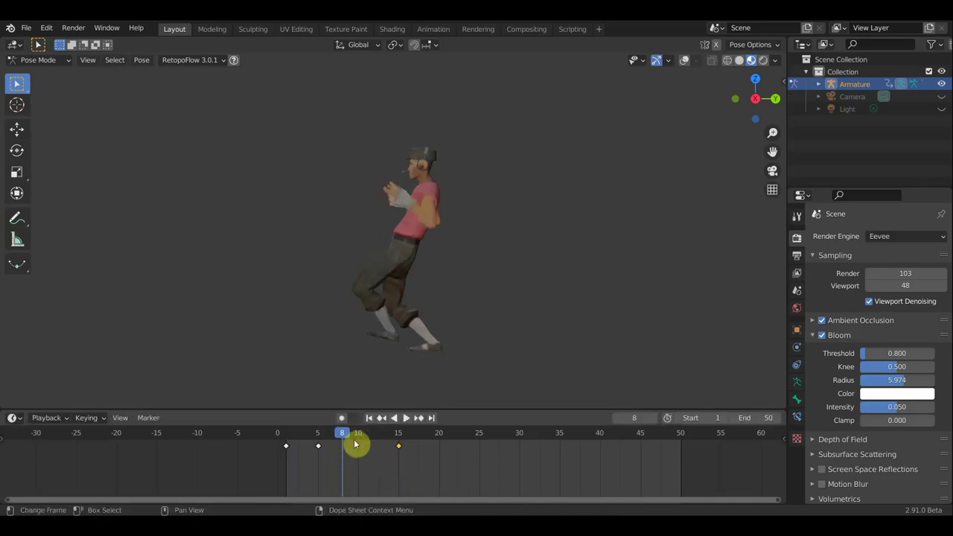
pyautogui.moveTo(347, 436)
pyautogui.mouseDown()
pyautogui.moveTo(315, 438)
pyautogui.moveTo(358, 439)
pyautogui.mouseUp()
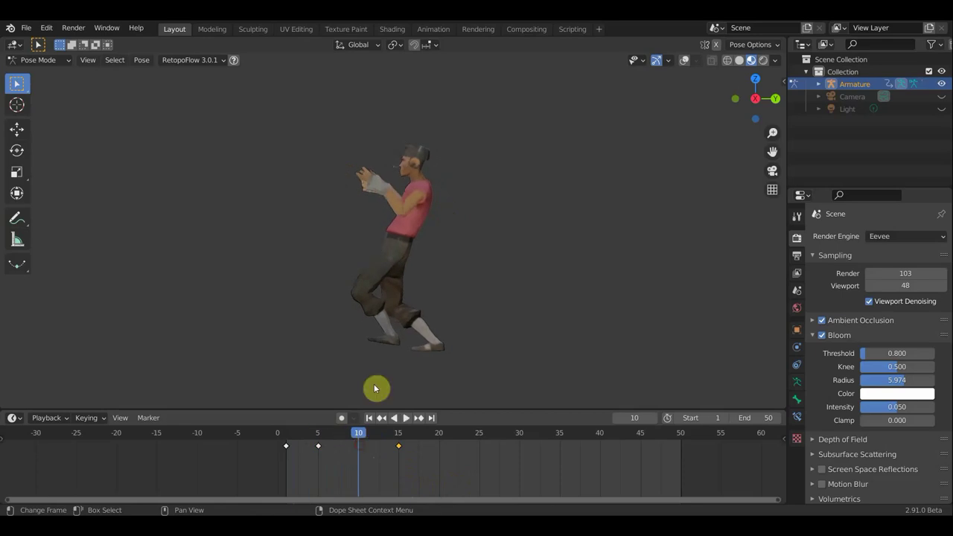
# - With bones shown, step the left leg out and turn the foot
pyautogui.click(685, 60)
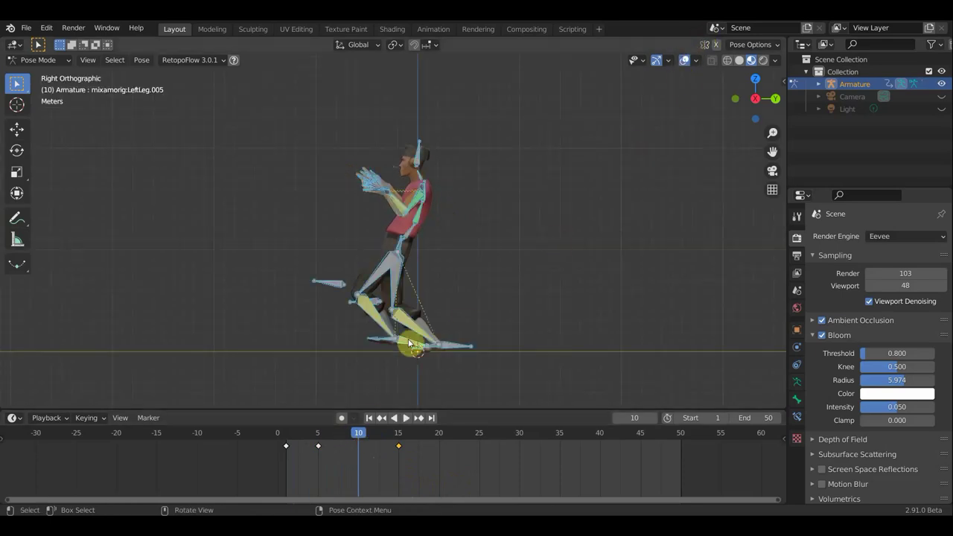
pyautogui.press('g')
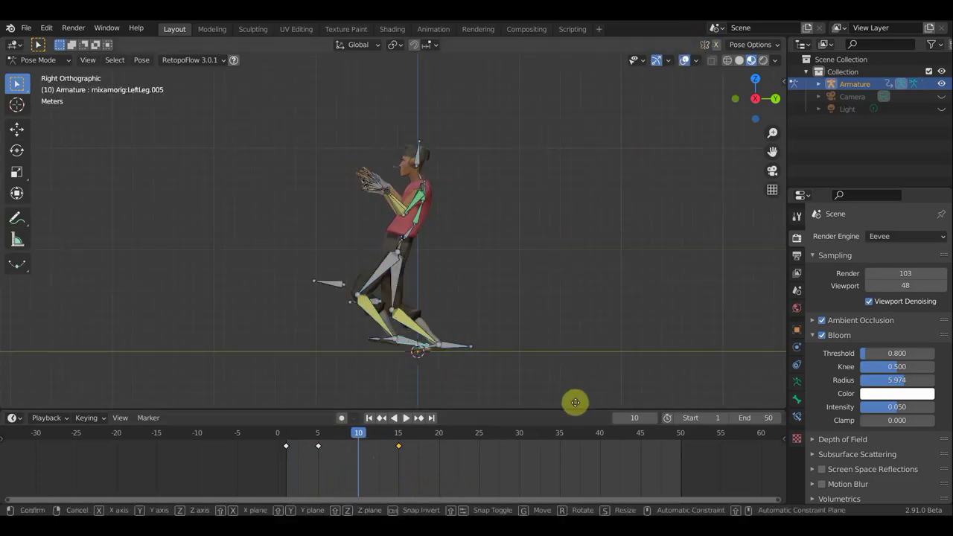
pyautogui.click(532, 58)
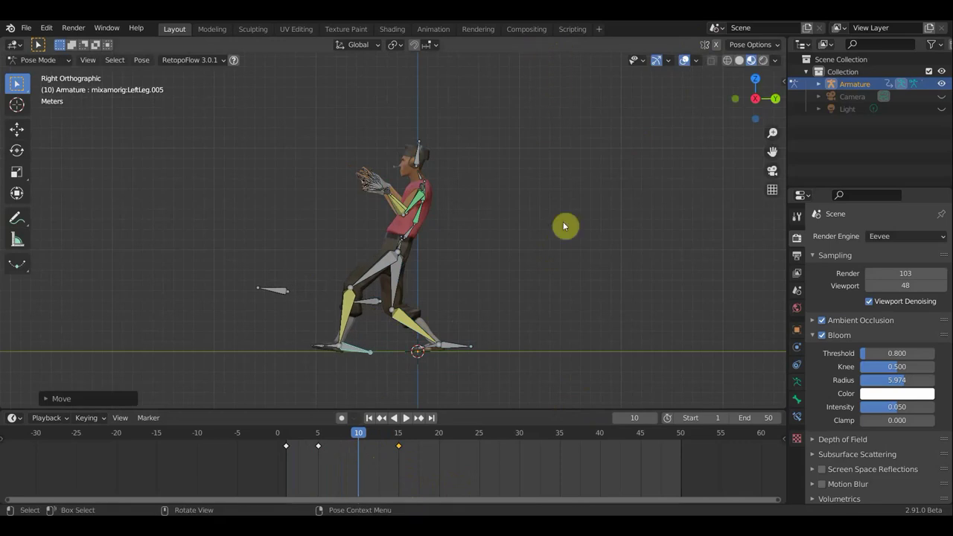
pyautogui.press('r')
pyautogui.click(504, 375)
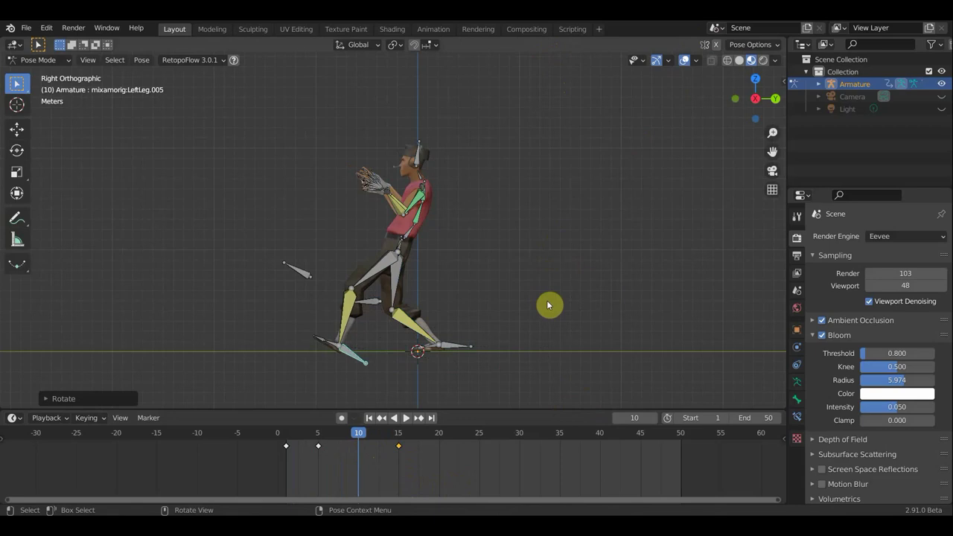
# - Key all bones with Location & Rotation at frame 10, then scrub to frame 15
pyautogui.press('a')
pyautogui.press('i')
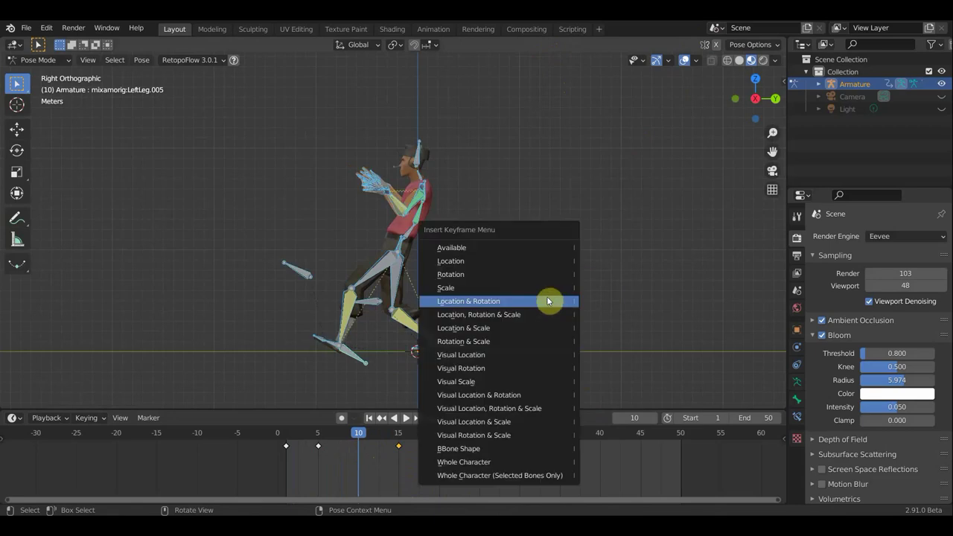
pyautogui.click(547, 300)
pyautogui.moveTo(361, 436)
pyautogui.mouseDown()
pyautogui.moveTo(412, 447)
pyautogui.moveTo(359, 451)
pyautogui.moveTo(398, 455)
pyautogui.mouseUp()
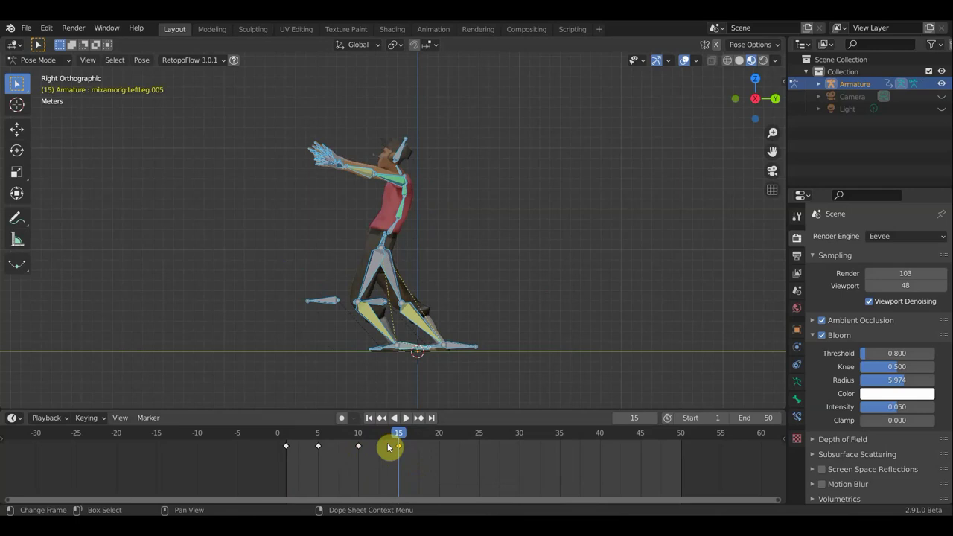
# - Delete the frame-15 keyframe and play back the animation
pyautogui.press('x')
pyautogui.click(388, 444)
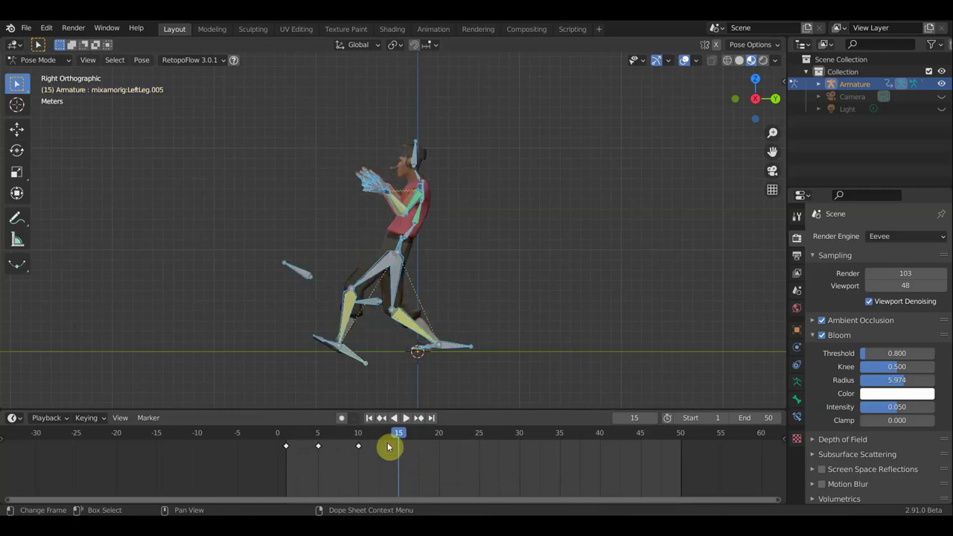
pyautogui.click(370, 439)
pyautogui.press('space')
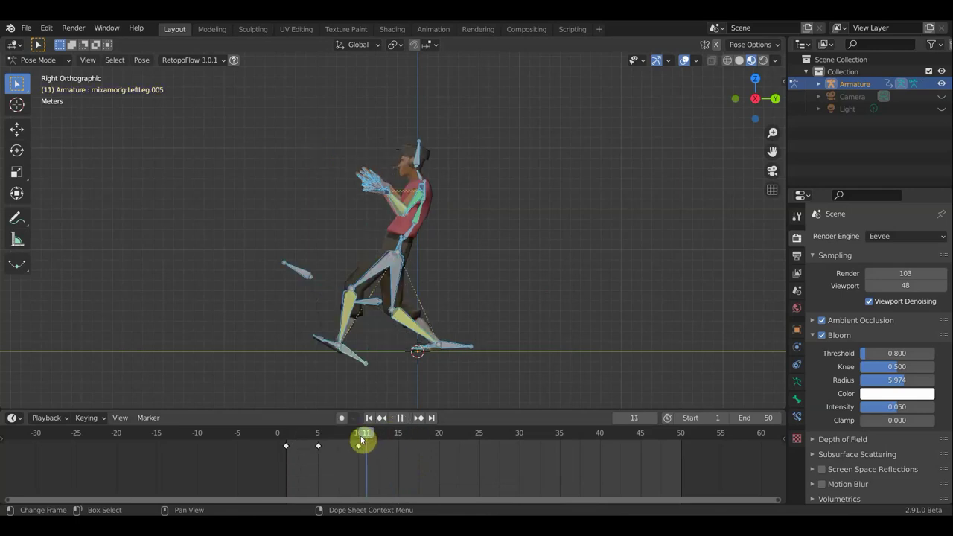
pyautogui.moveTo(362, 441); pyautogui.dragTo(399, 445)
pyautogui.press('space')
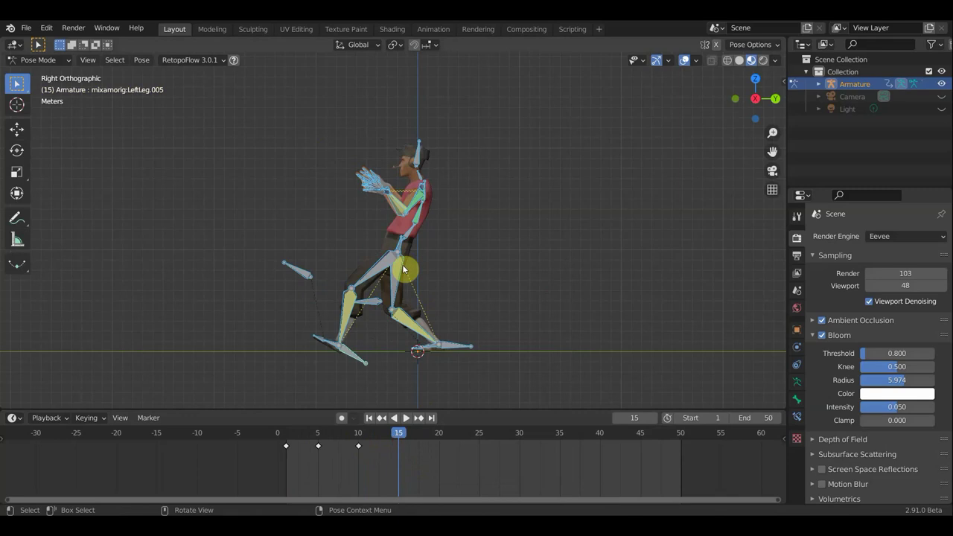
# - Orbit around the Scout and select hips and forearm bones to inspect the frame-15 pose
pyautogui.click(402, 240)
pyautogui.moveTo(402, 241)
pyautogui.mouseDown(button='middle')
pyautogui.moveTo(463, 262)
pyautogui.moveTo(368, 257)
pyautogui.mouseUp(button='middle')
pyautogui.click(395, 246)
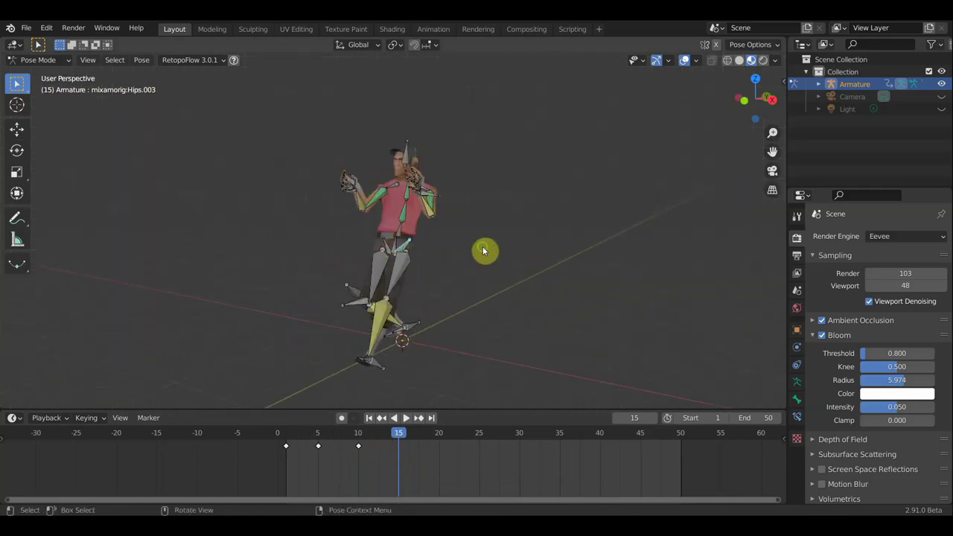
pyautogui.moveTo(486, 251)
pyautogui.mouseDown(button='middle')
pyautogui.moveTo(464, 298)
pyautogui.moveTo(425, 296)
pyautogui.moveTo(394, 323)
pyautogui.moveTo(447, 293)
pyautogui.moveTo(428, 337)
pyautogui.moveTo(397, 268)
pyautogui.moveTo(528, 223)
pyautogui.moveTo(429, 190)
pyautogui.mouseUp(button='middle')
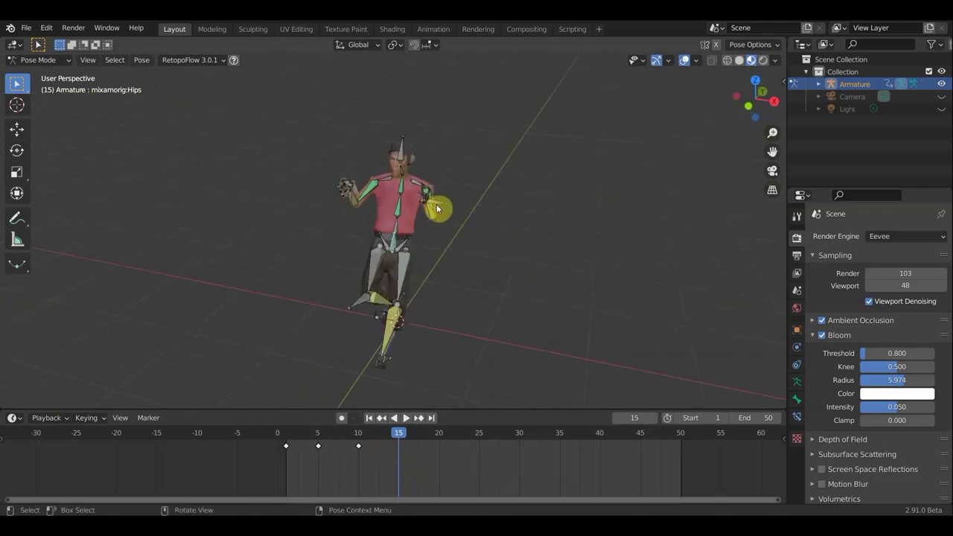
pyautogui.moveTo(437, 208); pyautogui.dragTo(353, 197)
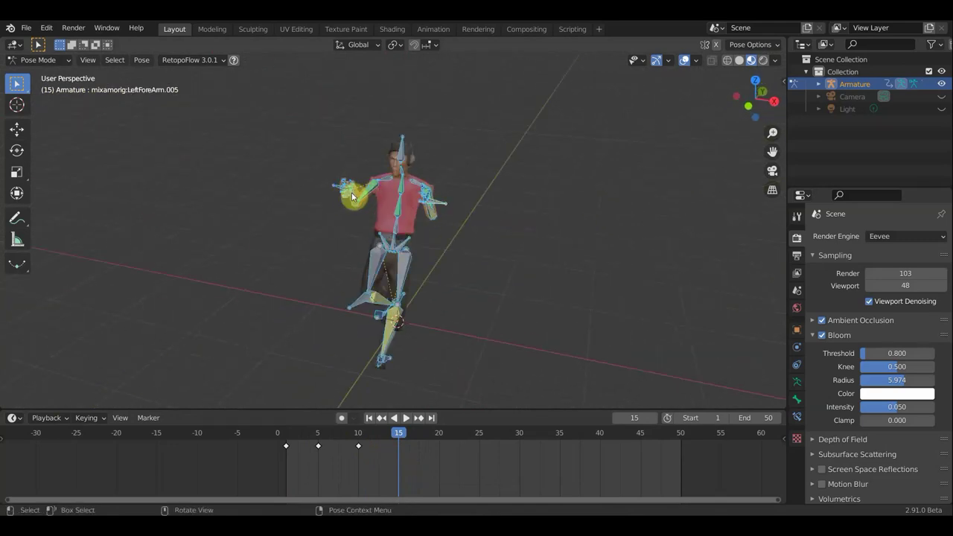
pyautogui.click(397, 234)
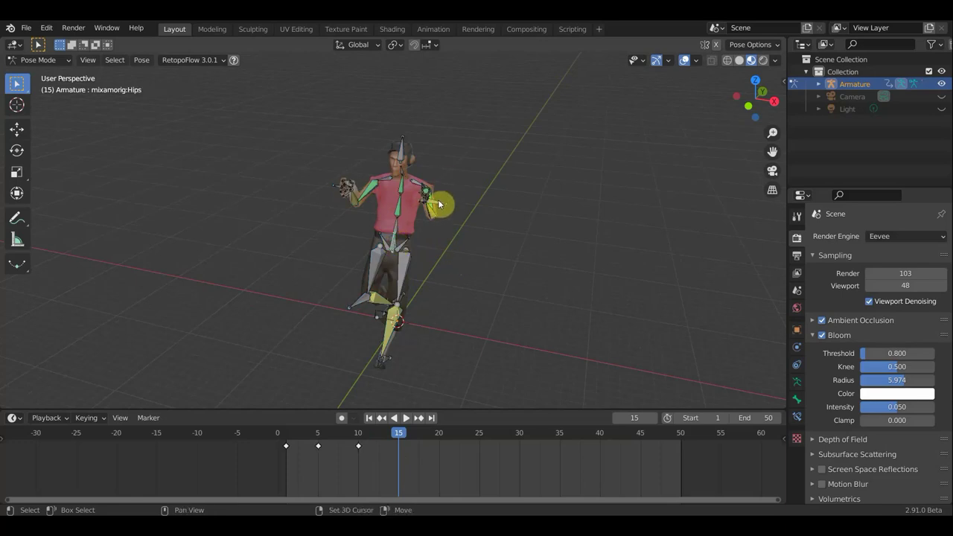
pyautogui.click(351, 196)
pyautogui.moveTo(397, 192); pyautogui.dragTo(439, 183, button='middle')
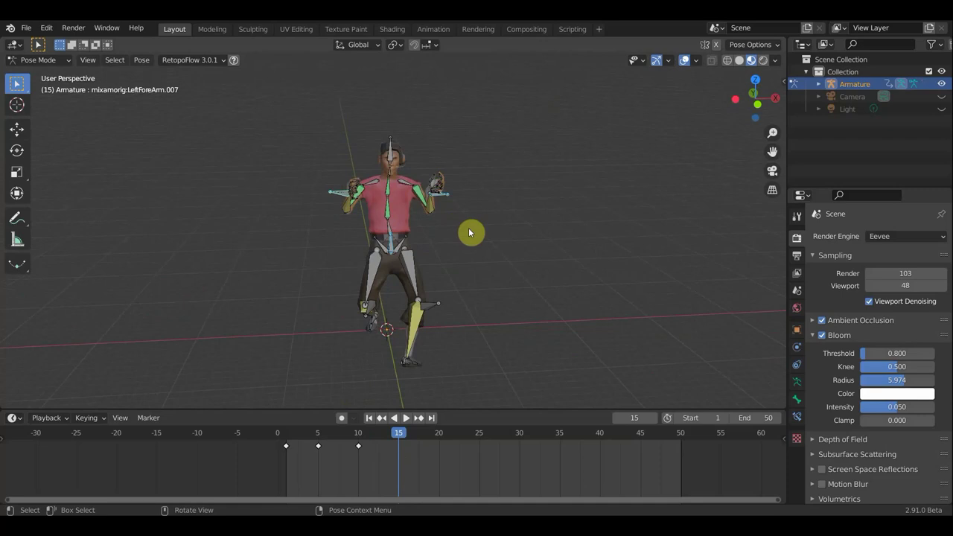
# - From side view, move the selected arm bones twice, about 1.95 m Y and −0.59 m Z, then select Hips
pyautogui.press('KP_3')
pyautogui.press('g')
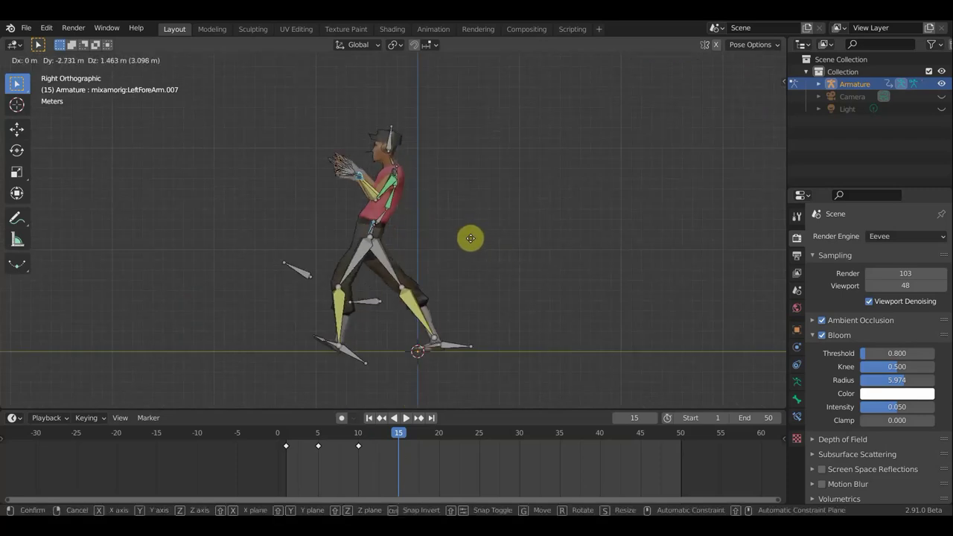
pyautogui.click(451, 273)
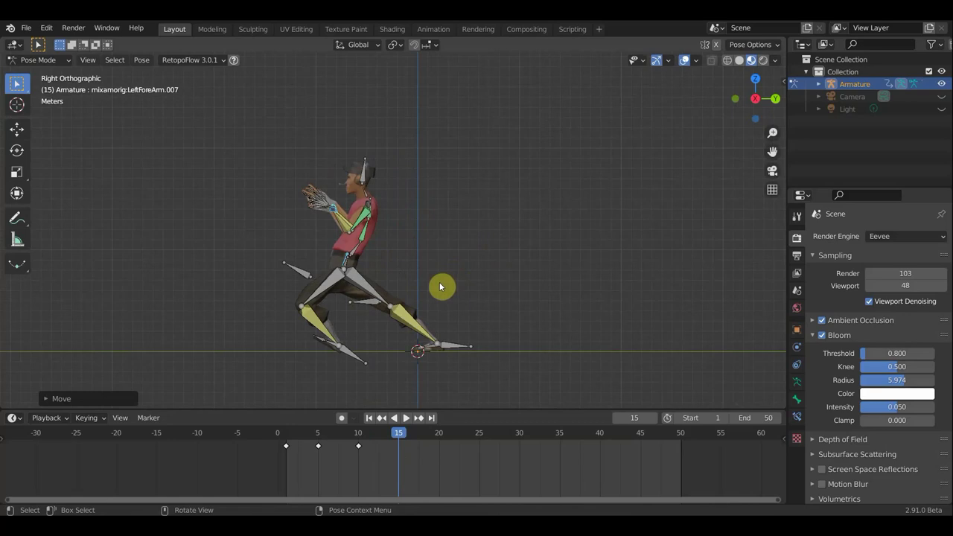
pyautogui.press('g')
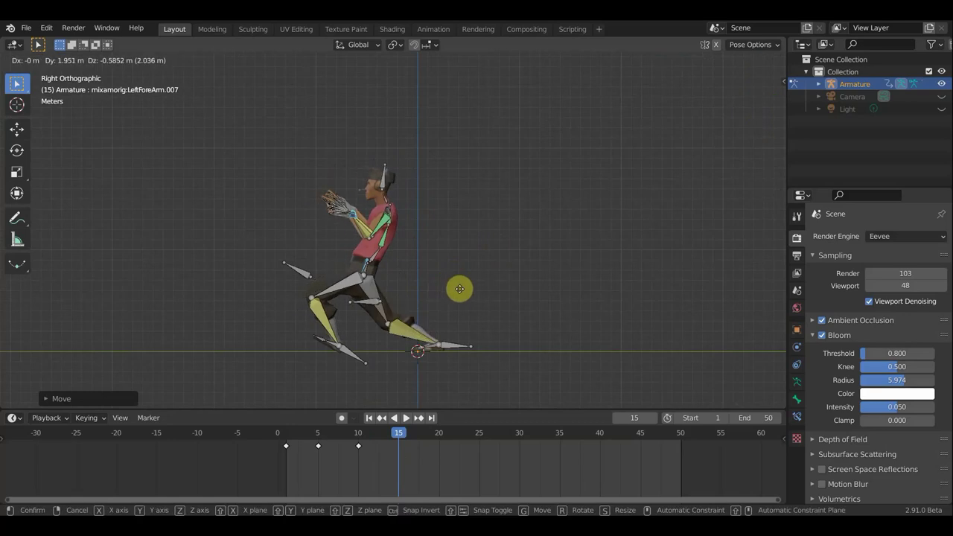
pyautogui.click(460, 289)
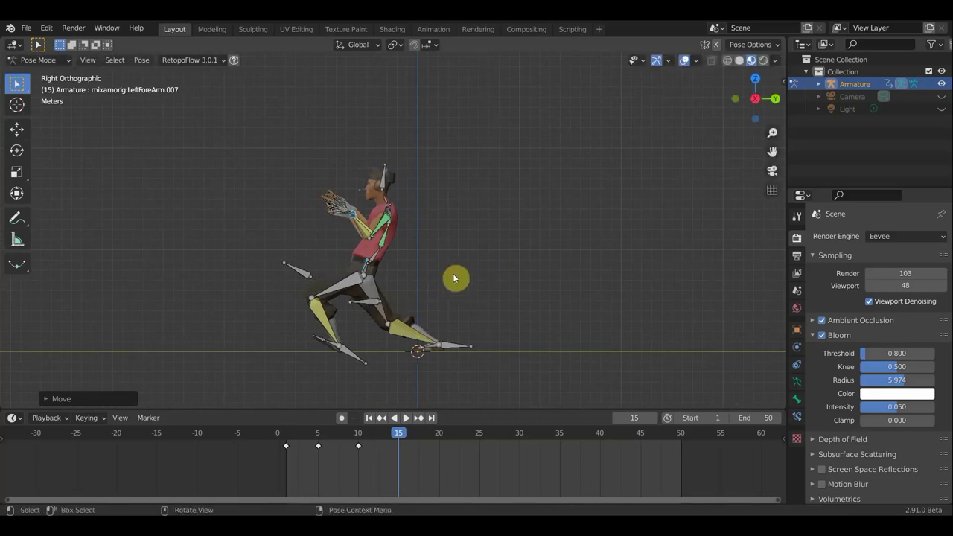
pyautogui.moveTo(387, 268); pyautogui.dragTo(494, 283, button='middle')
pyautogui.click(378, 274)
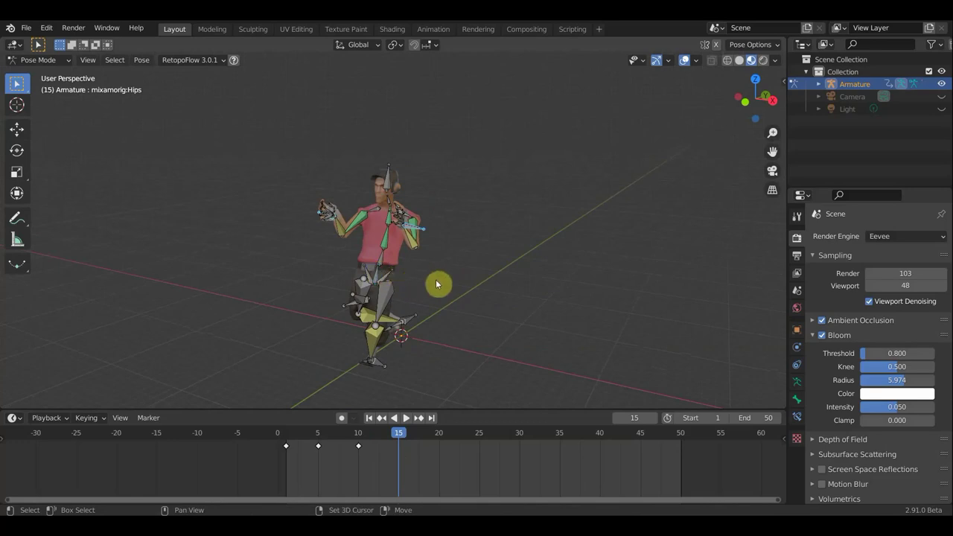
# - Move the Hips, tilt the Head and bend the Spine backward
pyautogui.moveTo(437, 284); pyautogui.dragTo(408, 277, button='middle')
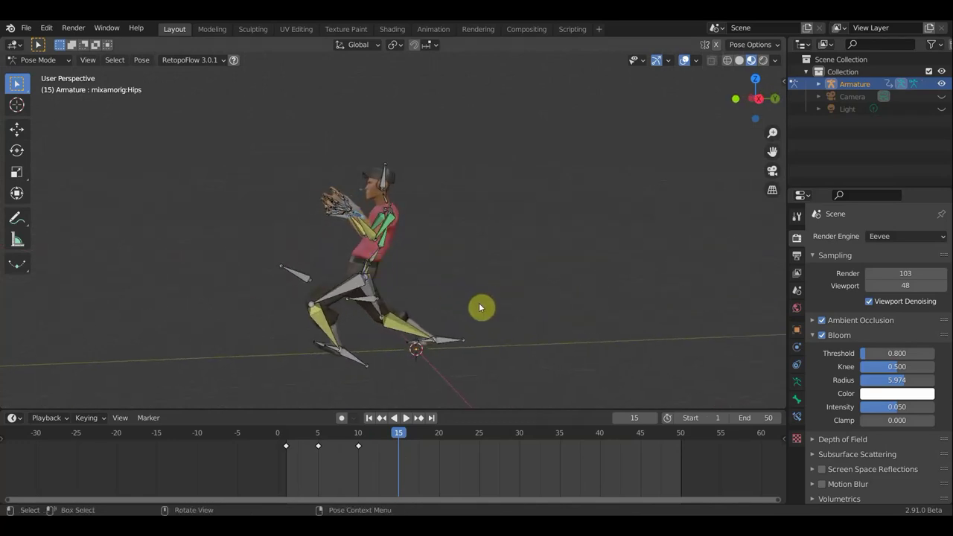
pyautogui.press('g')
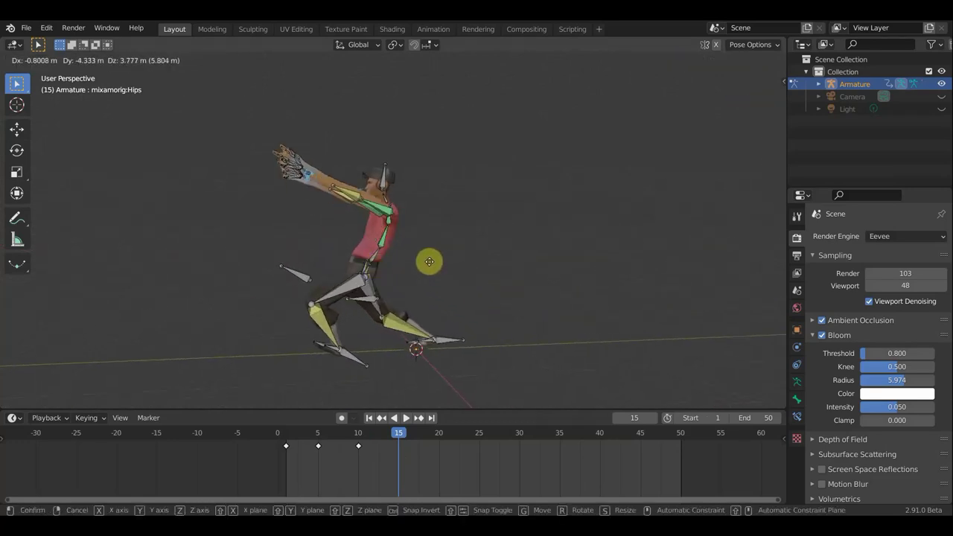
pyautogui.click(436, 258)
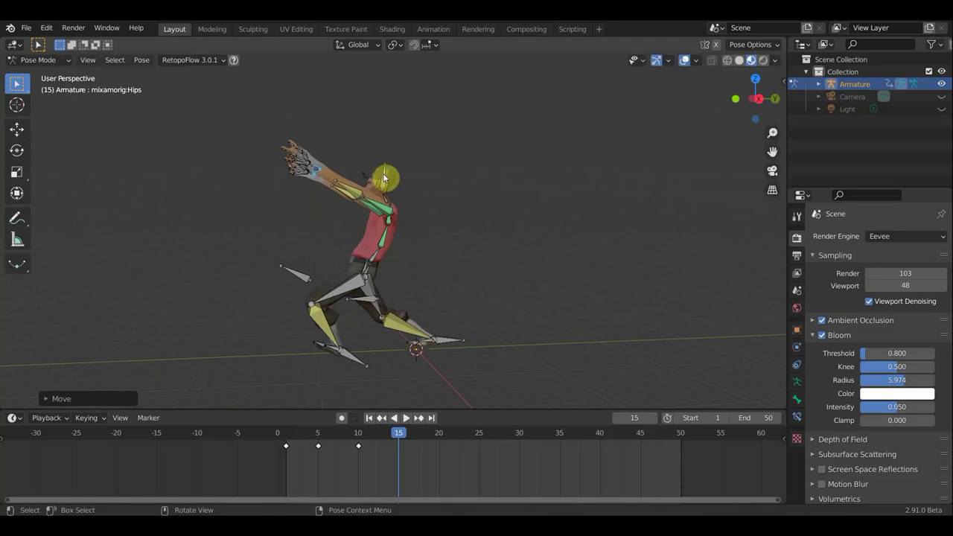
pyautogui.click(414, 202)
pyautogui.press('r')
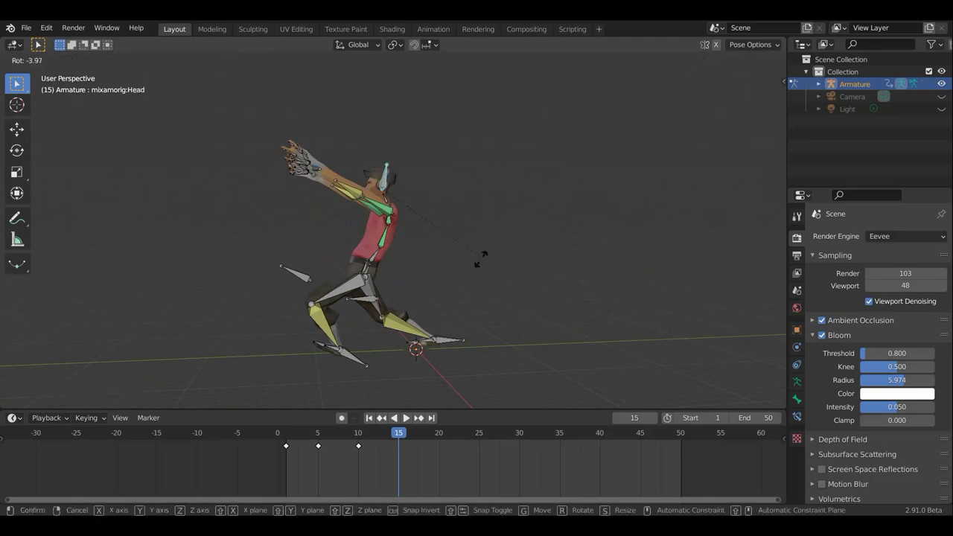
pyautogui.click(436, 291)
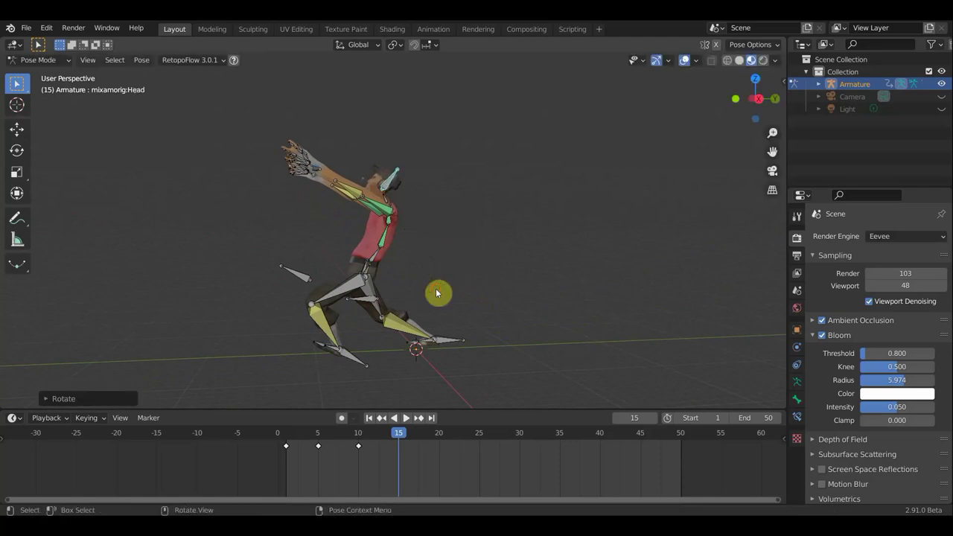
pyautogui.click(378, 257)
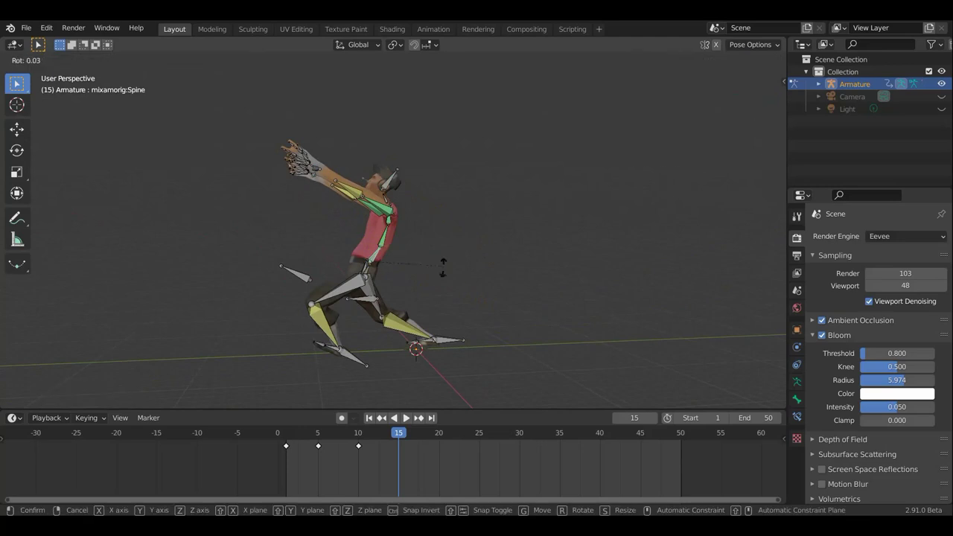
pyautogui.press('r')
pyautogui.click(420, 210)
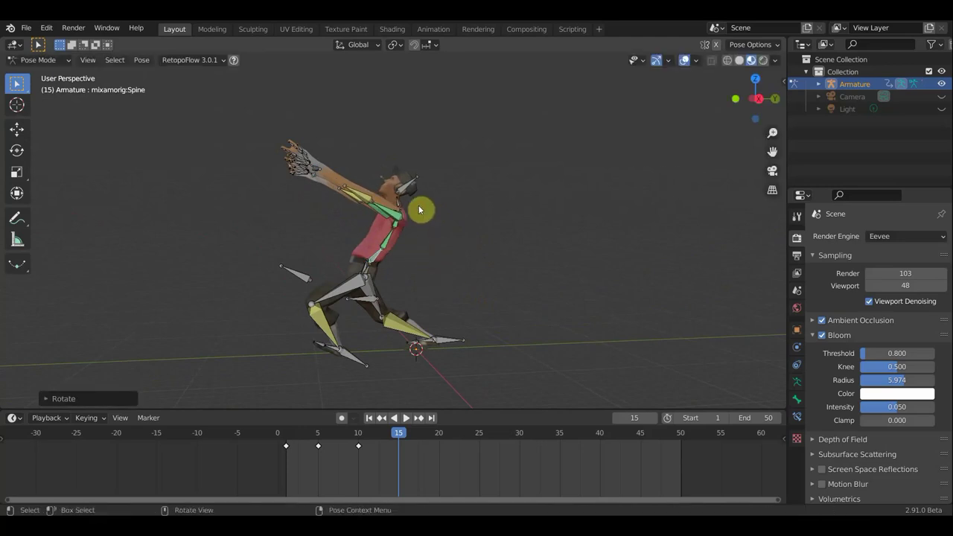
# - Move the left forearm bone up into the overhead pose
pyautogui.moveTo(345, 175)
pyautogui.mouseDown(button='middle')
pyautogui.moveTo(283, 192)
pyautogui.moveTo(139, 189)
pyautogui.moveTo(634, 231)
pyautogui.moveTo(555, 246)
pyautogui.mouseUp(button='middle')
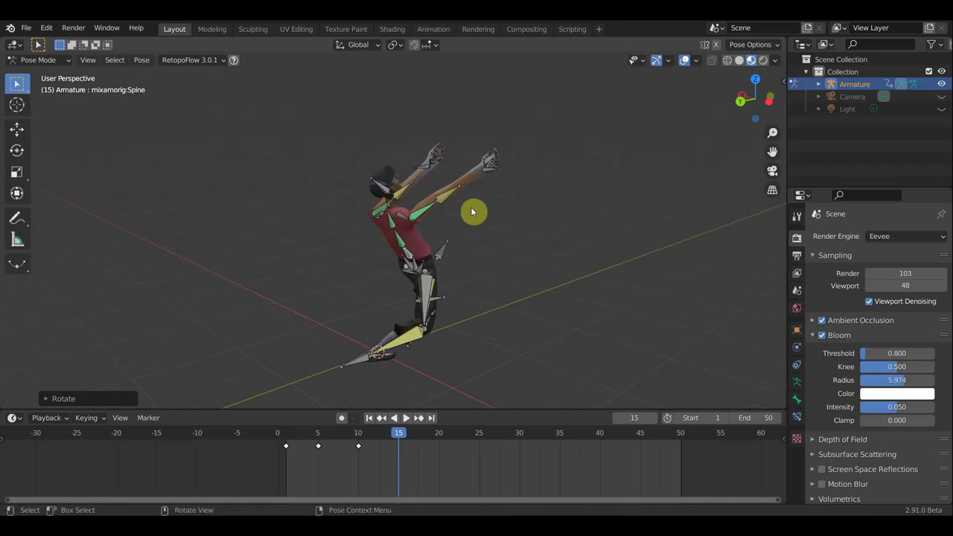
pyautogui.click(520, 177)
pyautogui.moveTo(522, 187)
pyautogui.mouseDown(button='middle')
pyautogui.moveTo(776, 198)
pyautogui.moveTo(2, 183)
pyautogui.mouseUp(button='middle')
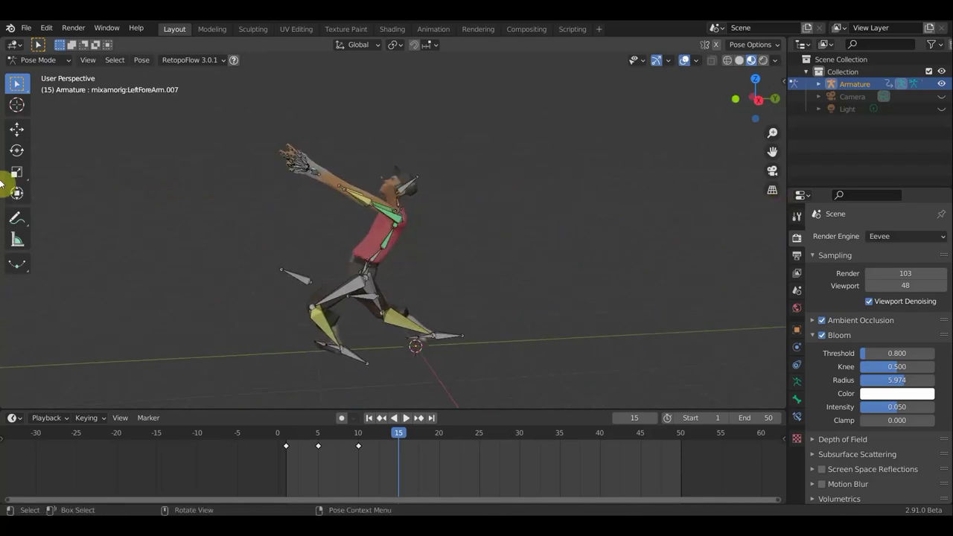
pyautogui.click(316, 171)
pyautogui.press('g')
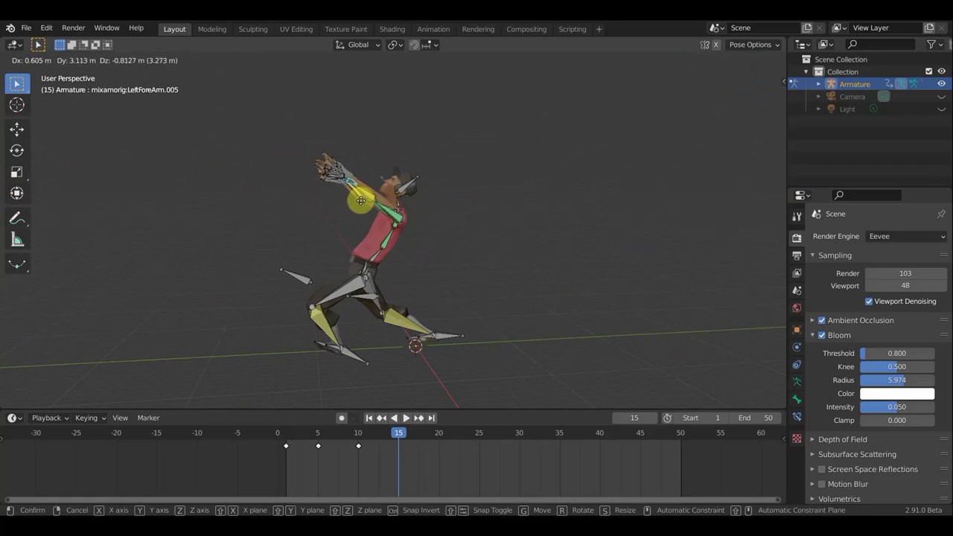
pyautogui.click(360, 200)
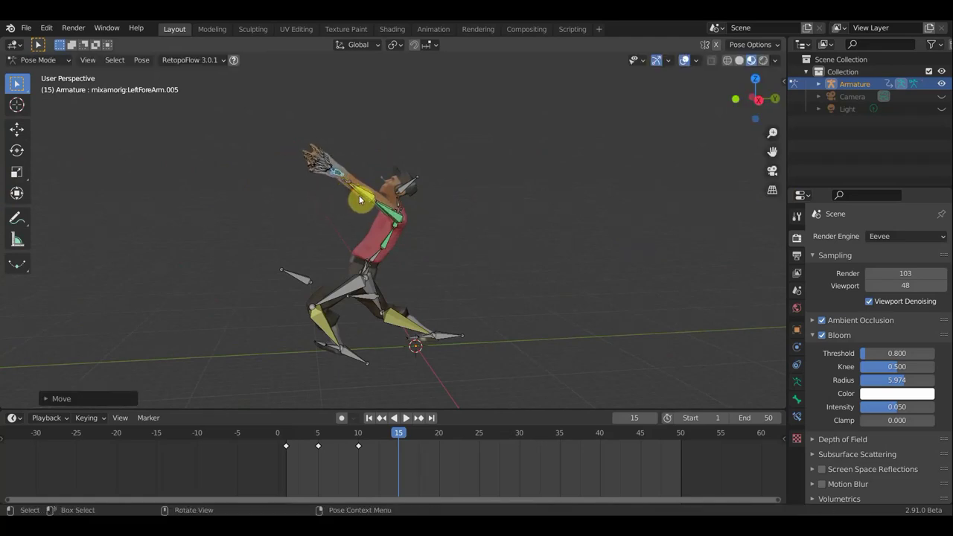
# - In top orthographic view, rotate both shoulder bones to stretch the arms overhead
pyautogui.moveTo(450, 214)
pyautogui.mouseDown(button='middle')
pyautogui.moveTo(430, 285)
pyautogui.moveTo(419, 281)
pyautogui.mouseUp(button='middle')
pyautogui.scroll(3, 410, 279)
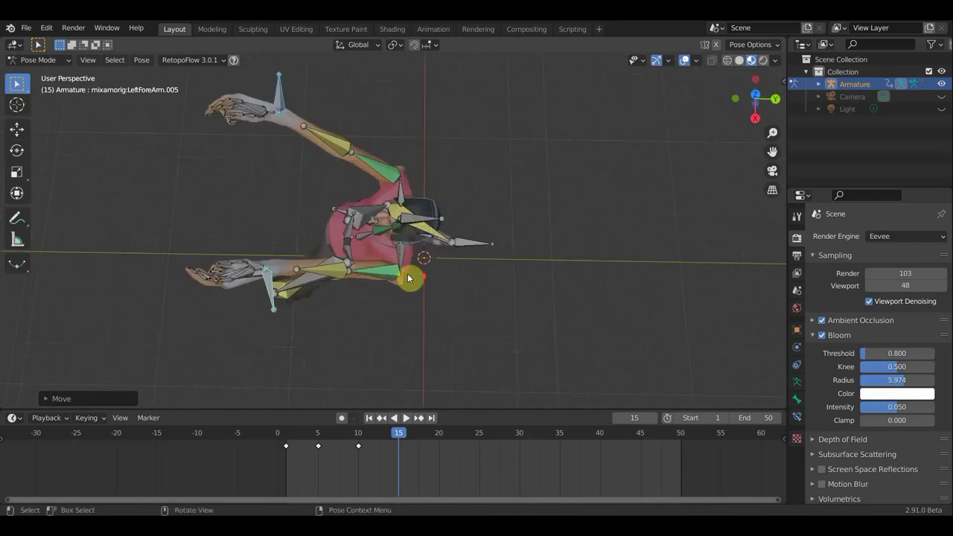
pyautogui.click(404, 253)
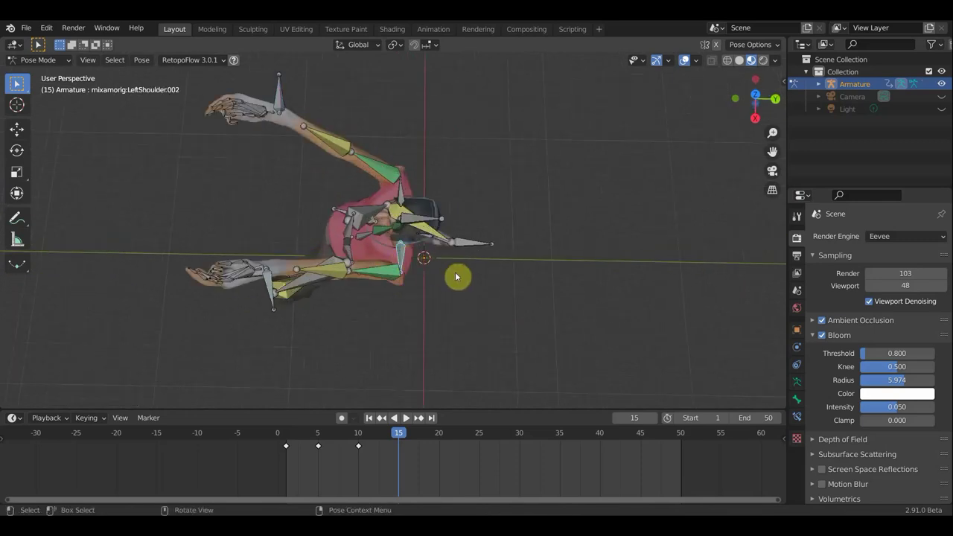
pyautogui.press('KP_5')
pyautogui.press('KP_7')
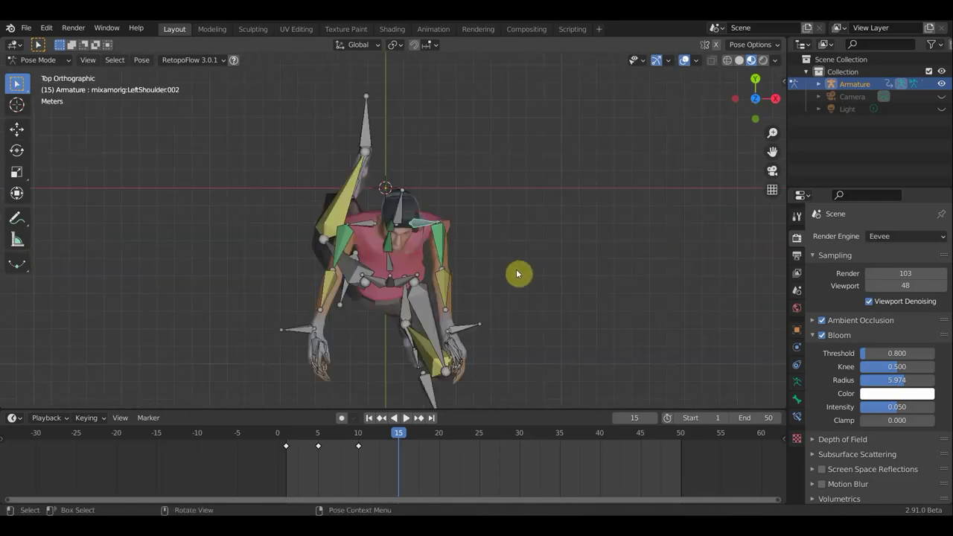
pyautogui.press('r')
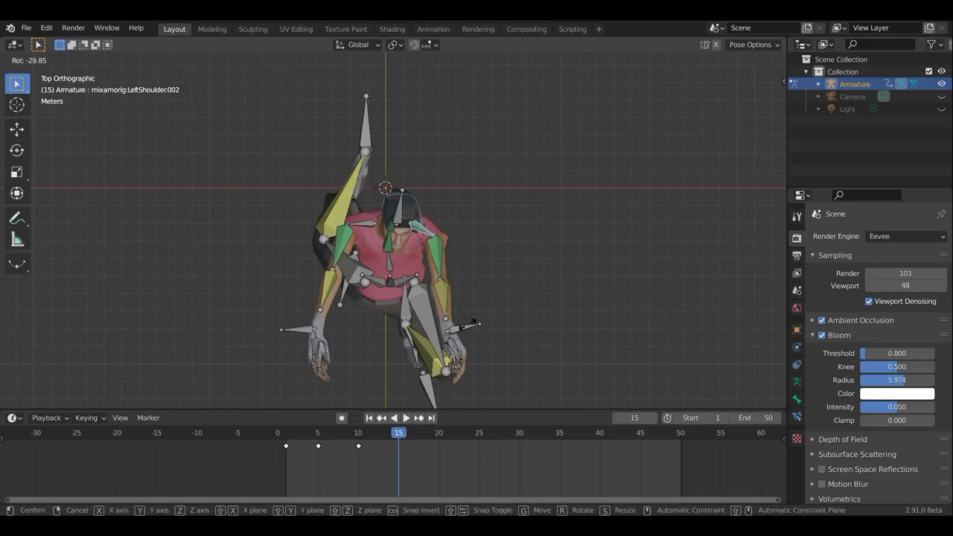
pyautogui.click(467, 333)
pyautogui.click(362, 229)
pyautogui.press('r')
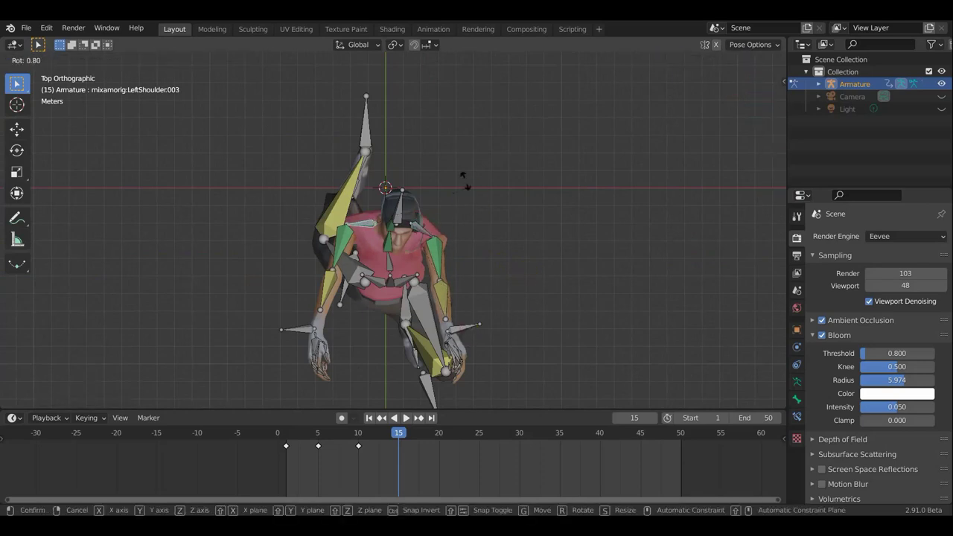
pyautogui.click(438, 143)
# - Move the left upper leg and rotate LeftLeg.005 about 29.41° down into a low lunge
pyautogui.moveTo(490, 204)
pyautogui.mouseDown(button='middle')
pyautogui.moveTo(420, 138)
pyautogui.moveTo(484, 72)
pyautogui.moveTo(526, 82)
pyautogui.moveTo(473, 221)
pyautogui.moveTo(445, 341)
pyautogui.mouseUp(button='middle')
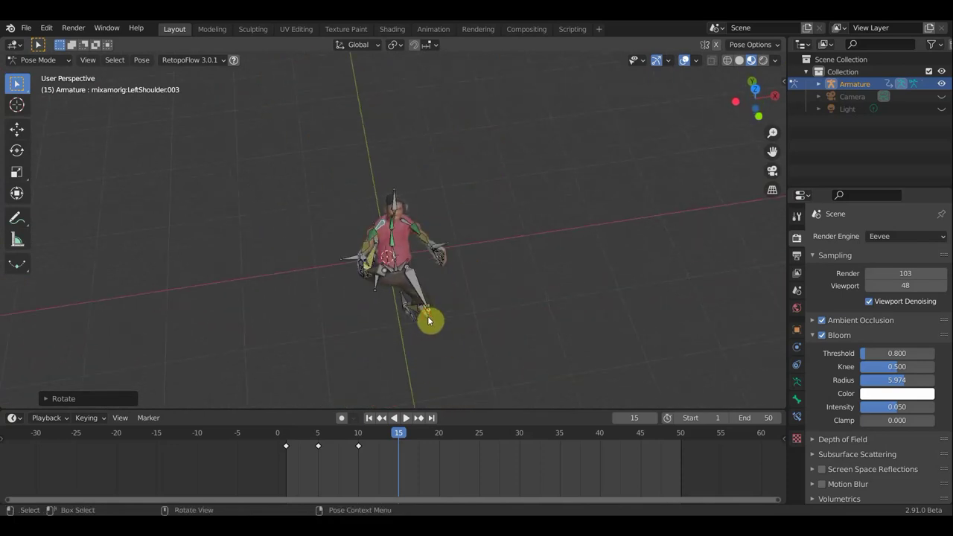
pyautogui.click(436, 311)
pyautogui.press('g')
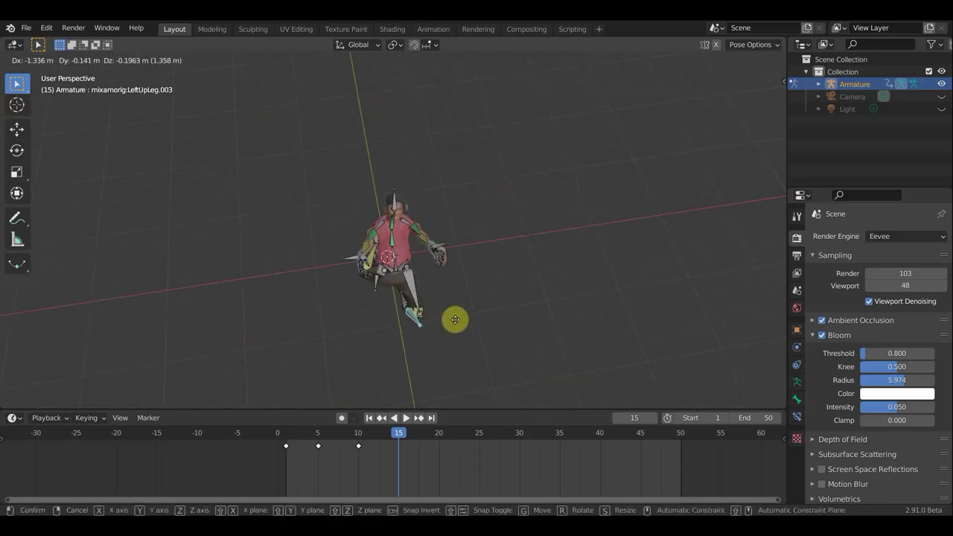
pyautogui.click(457, 323)
pyautogui.moveTo(457, 323)
pyautogui.mouseDown(button='middle')
pyautogui.moveTo(496, 246)
pyautogui.moveTo(487, 184)
pyautogui.moveTo(499, 126)
pyautogui.moveTo(578, 161)
pyautogui.moveTo(502, 288)
pyautogui.moveTo(356, 307)
pyautogui.mouseUp(button='middle')
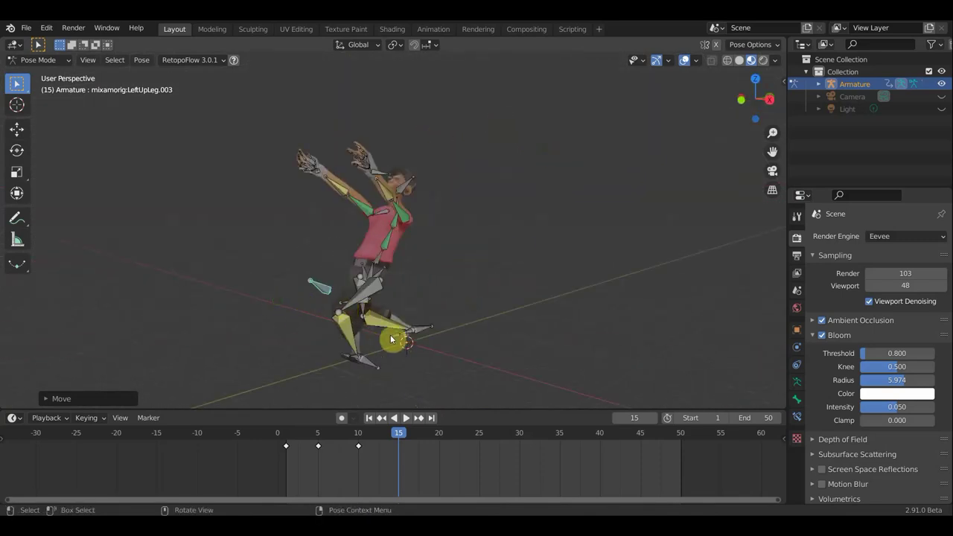
pyautogui.press('KP_3')
pyautogui.click(358, 357)
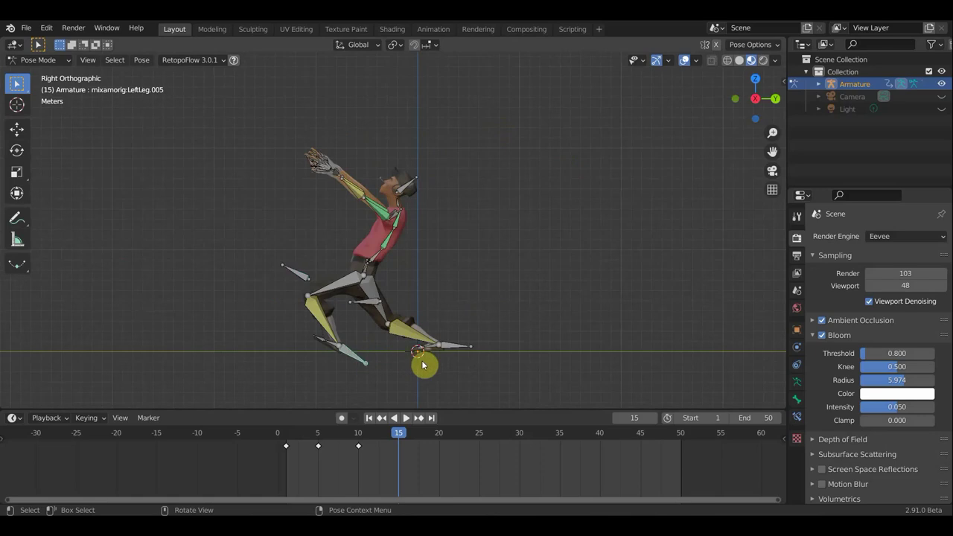
pyautogui.press('r')
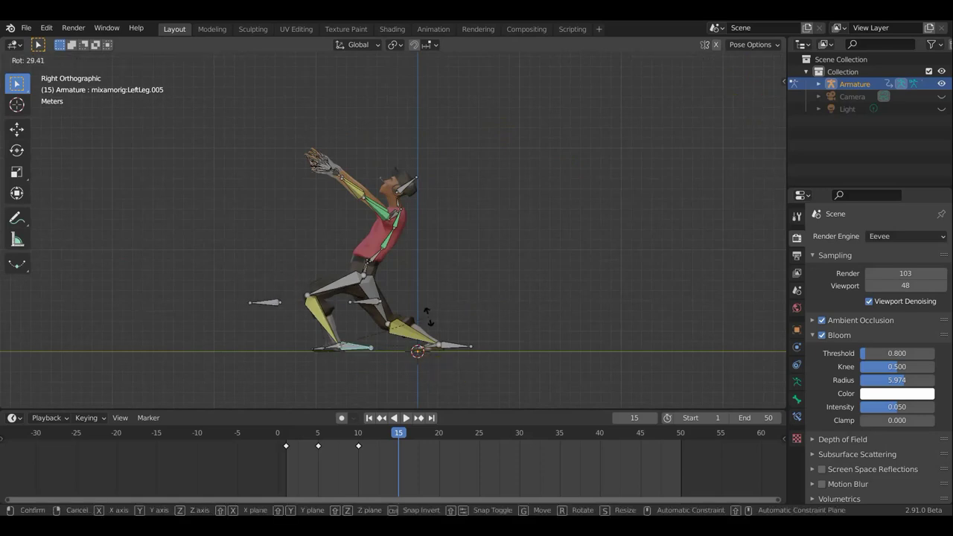
pyautogui.click(463, 320)
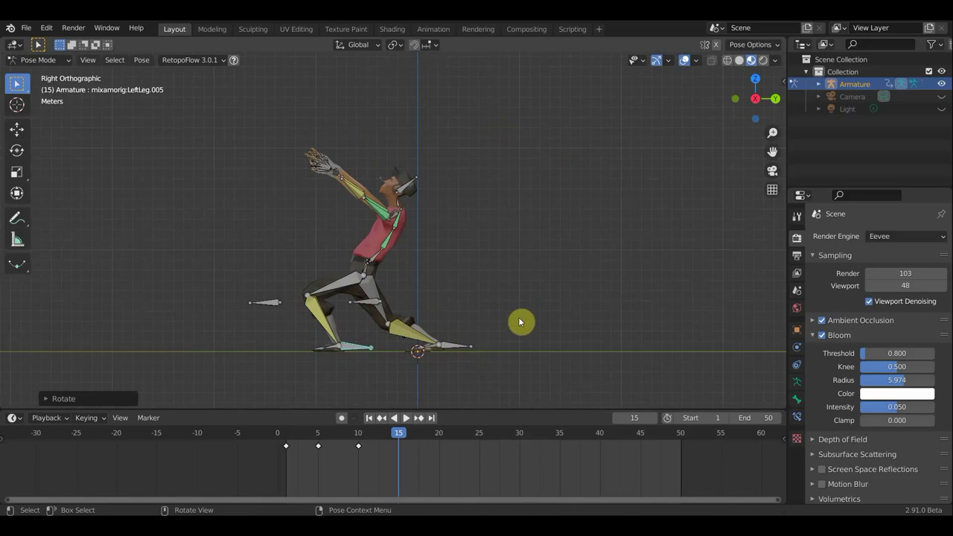
# - Key all bones with Location & Rotation at frame 15, hide overlays and play back
pyautogui.press('a')
pyautogui.press('i')
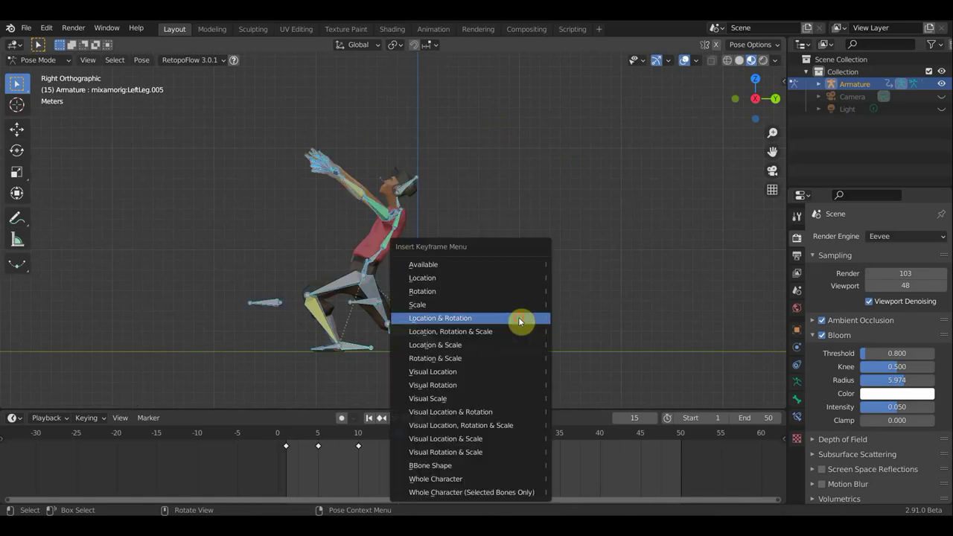
pyautogui.click(518, 318)
pyautogui.click(684, 59)
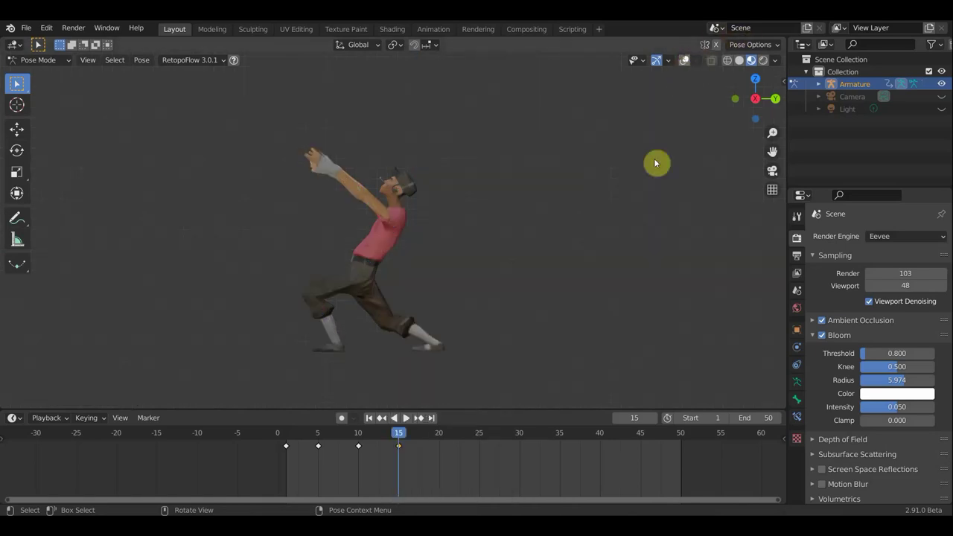
pyautogui.press('space')
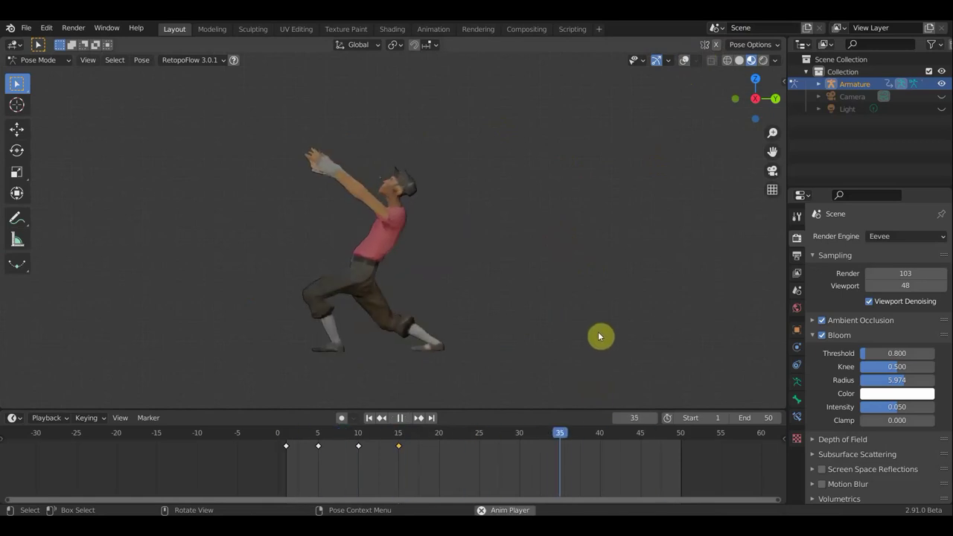
pyautogui.press('space')
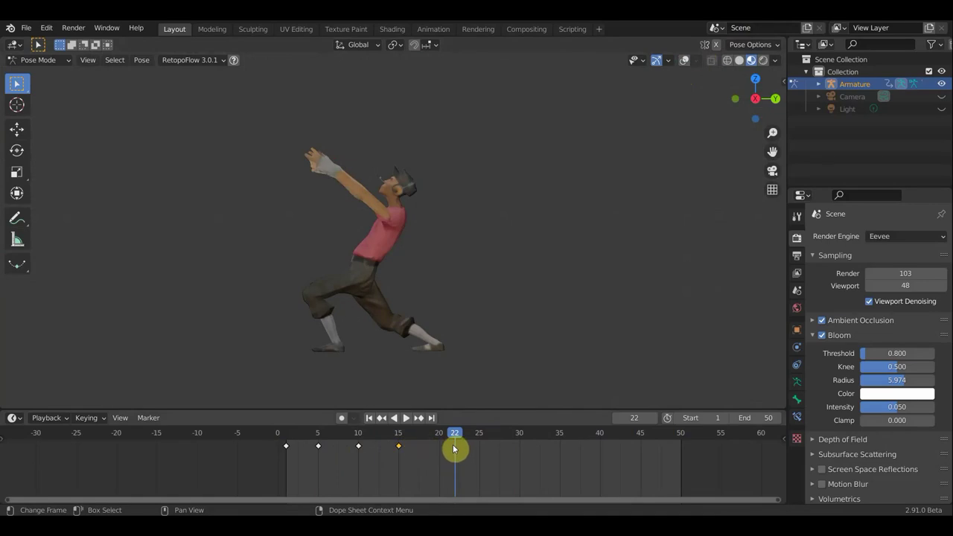
# - Shift the keyframe to about frame 12, set the end frame to 25, and play the loop
pyautogui.press('g')
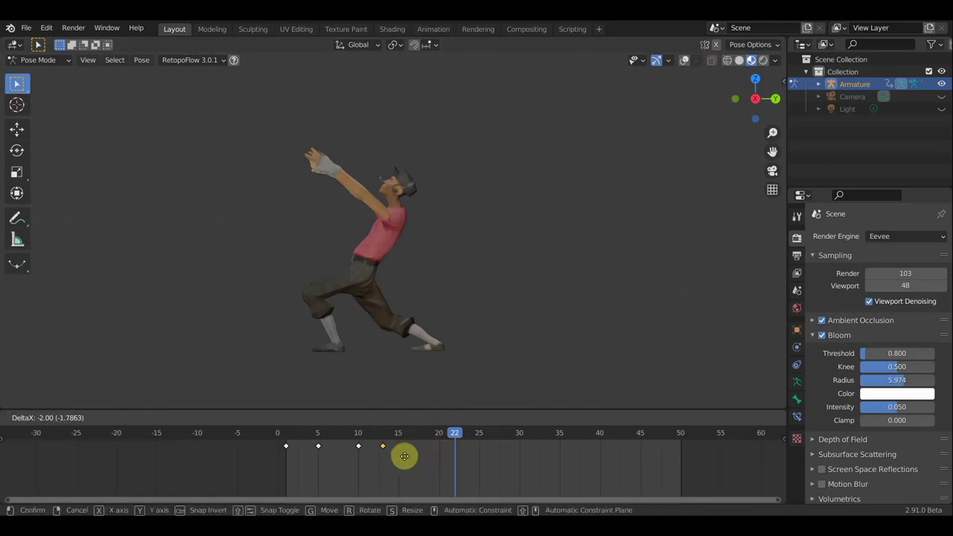
pyautogui.click(400, 461)
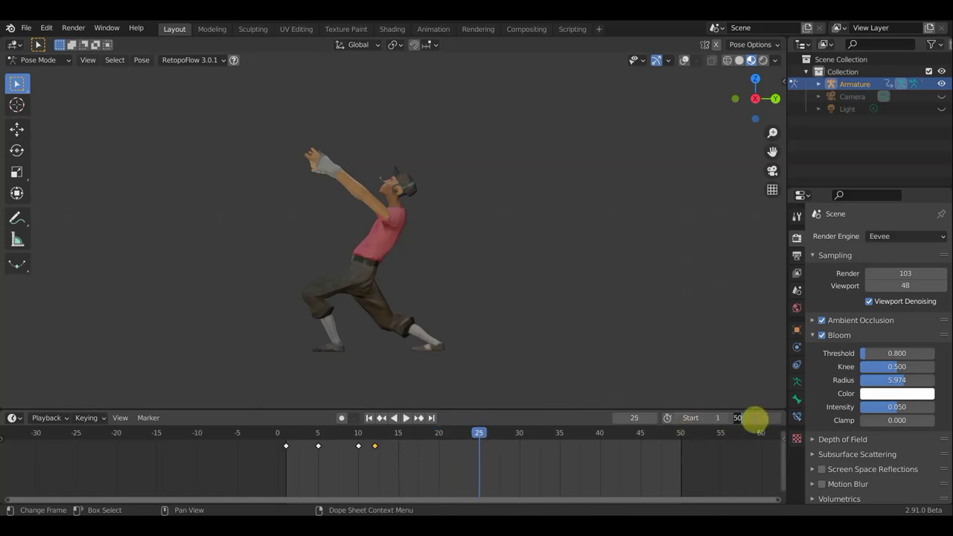
pyautogui.write('25')
pyautogui.press('Return')
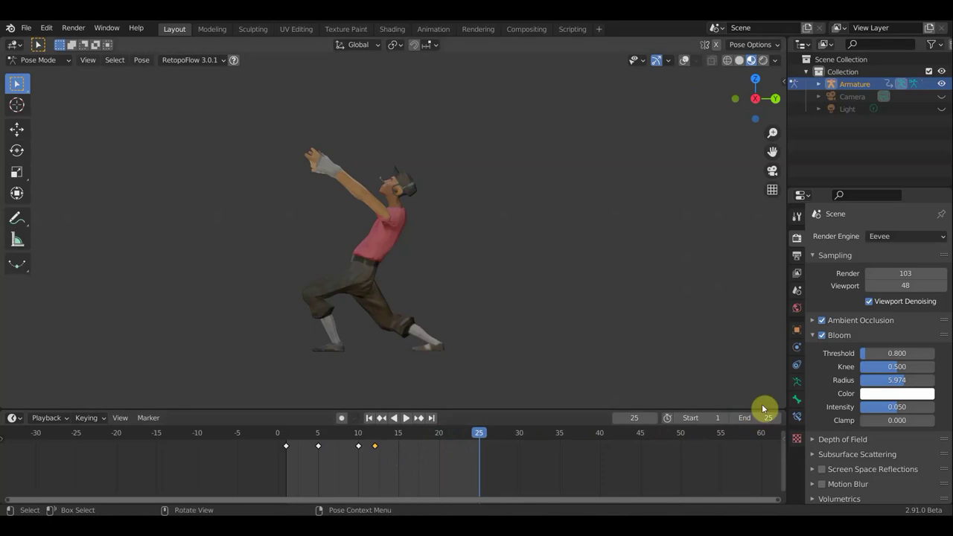
pyautogui.press('space')
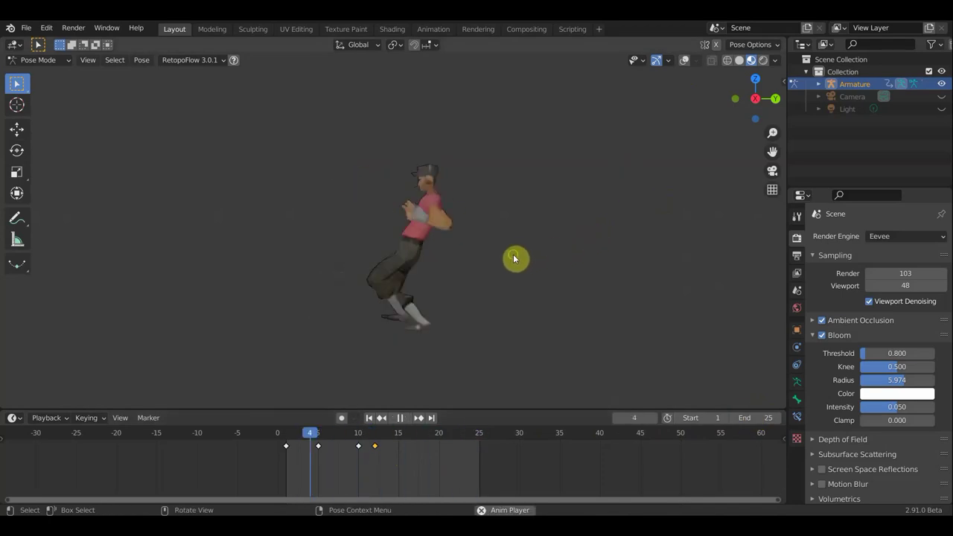
pyautogui.moveTo(513, 254); pyautogui.dragTo(665, 271, button='middle')
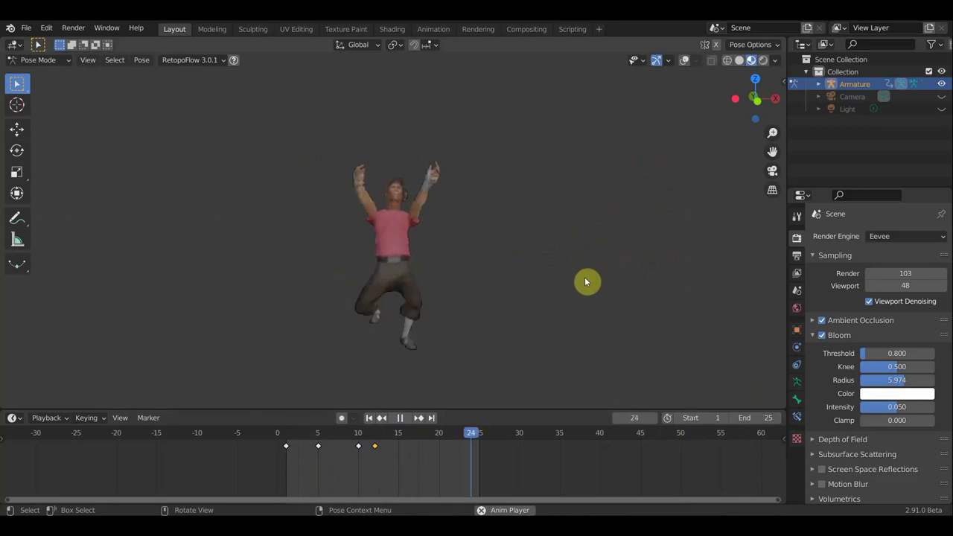
pyautogui.press('space')
pyautogui.moveTo(584, 284); pyautogui.dragTo(563, 284, button='middle')
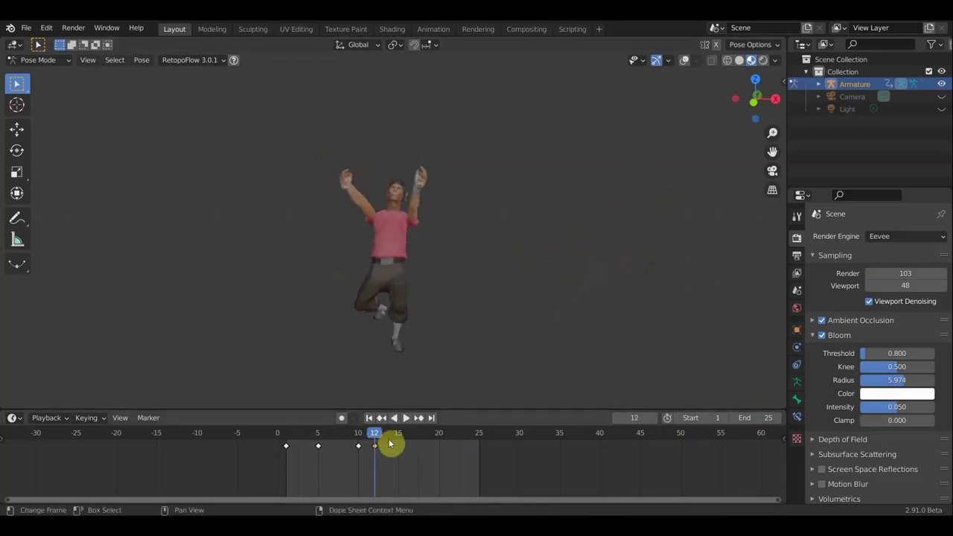
# - Move the arms-raised keyframe to frame 20 and play back, stopping at frame 7
pyautogui.press('g')
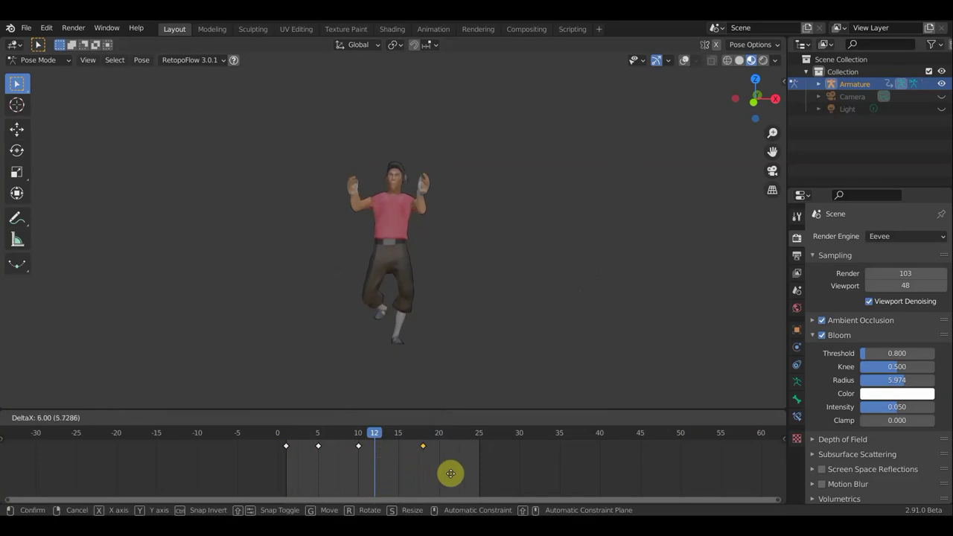
pyautogui.click(465, 472)
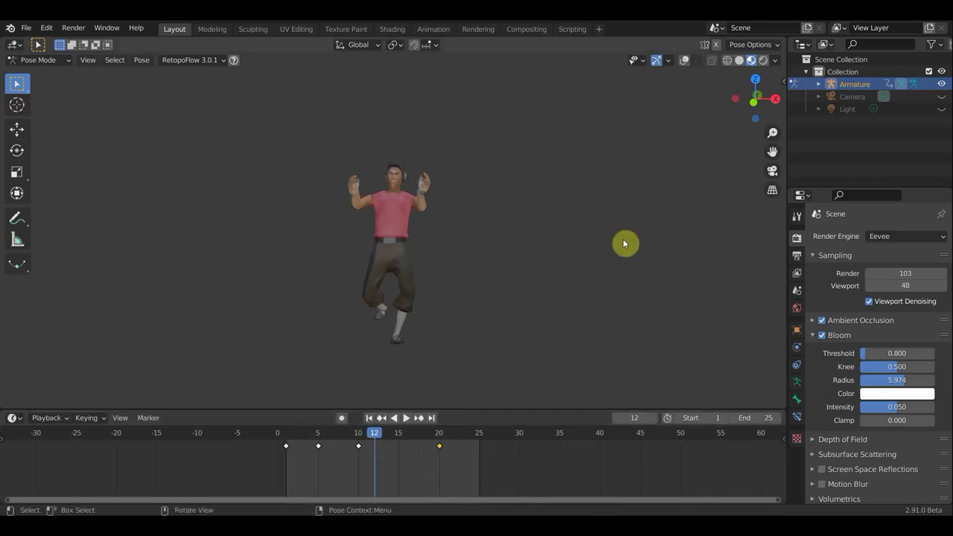
pyautogui.moveTo(625, 244); pyautogui.dragTo(421, 251, button='middle')
pyautogui.press('space')
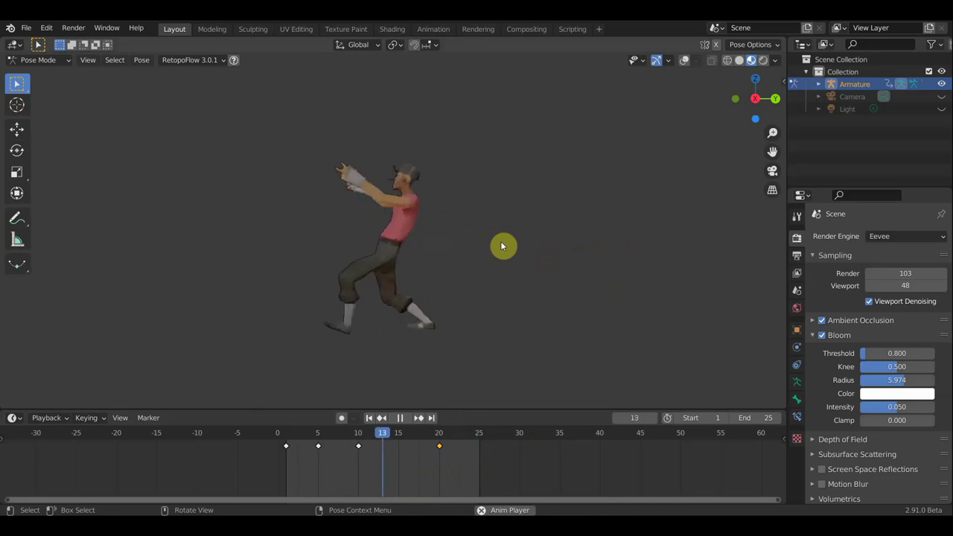
pyautogui.press('space')
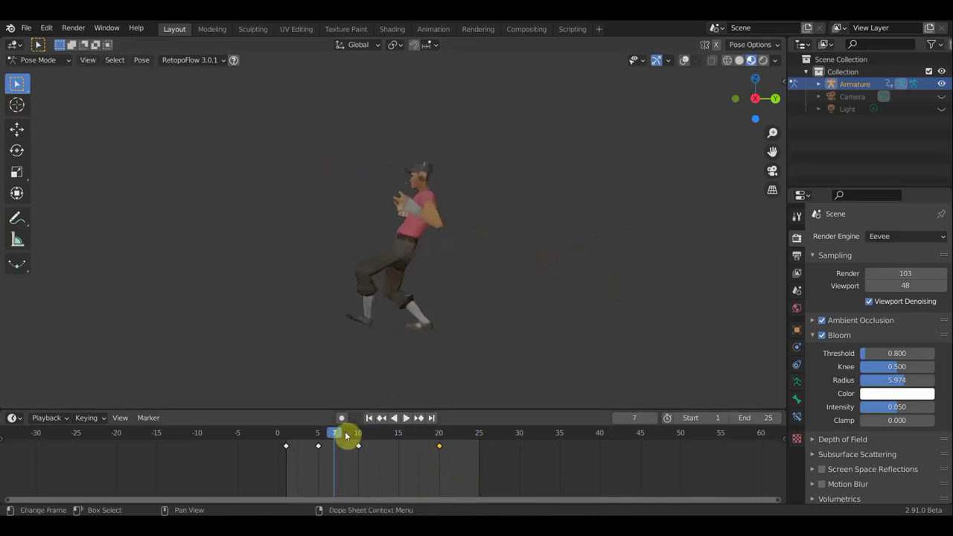
# - With bones shown, insert Location & Rotation keyframes at frames 7, 3 and 12
pyautogui.click(684, 59)
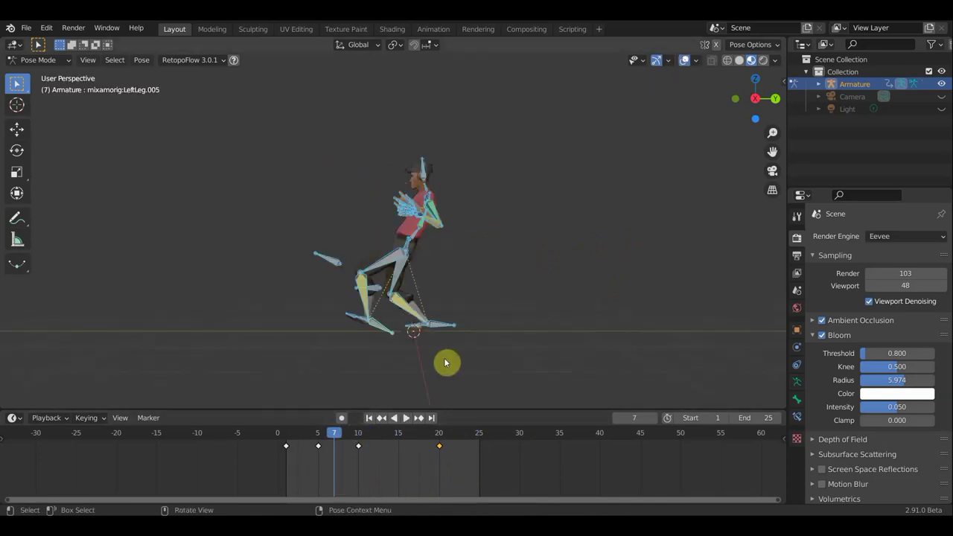
pyautogui.press('i')
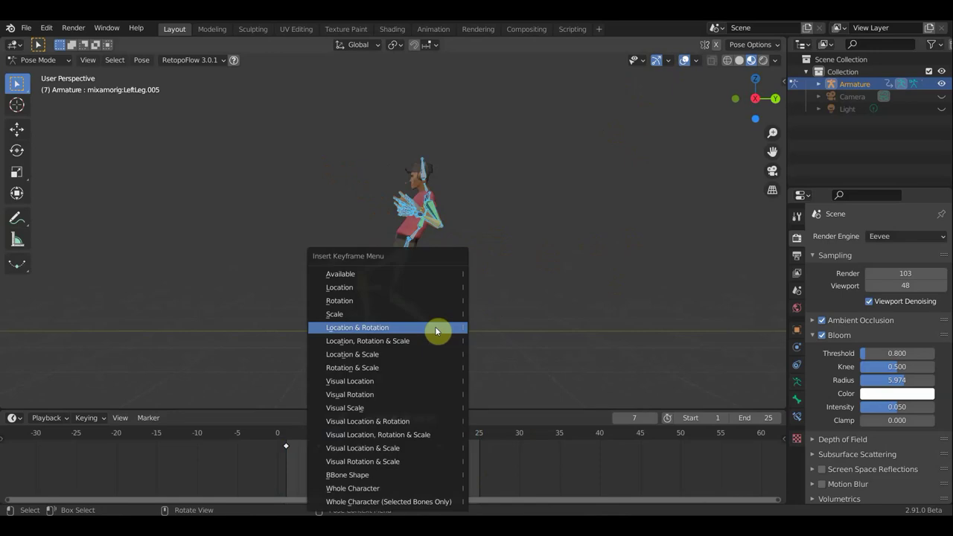
pyautogui.click(372, 328)
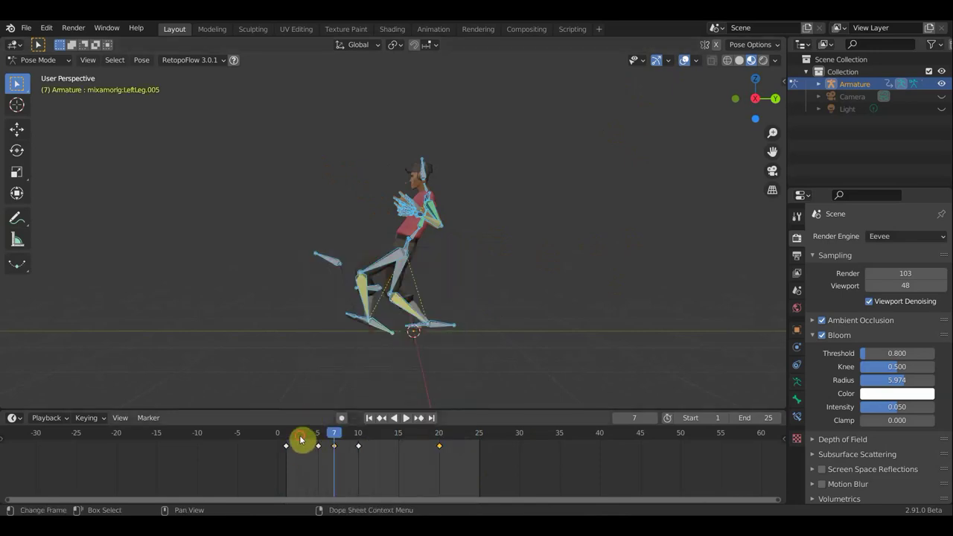
pyautogui.click(302, 440)
pyautogui.press('i')
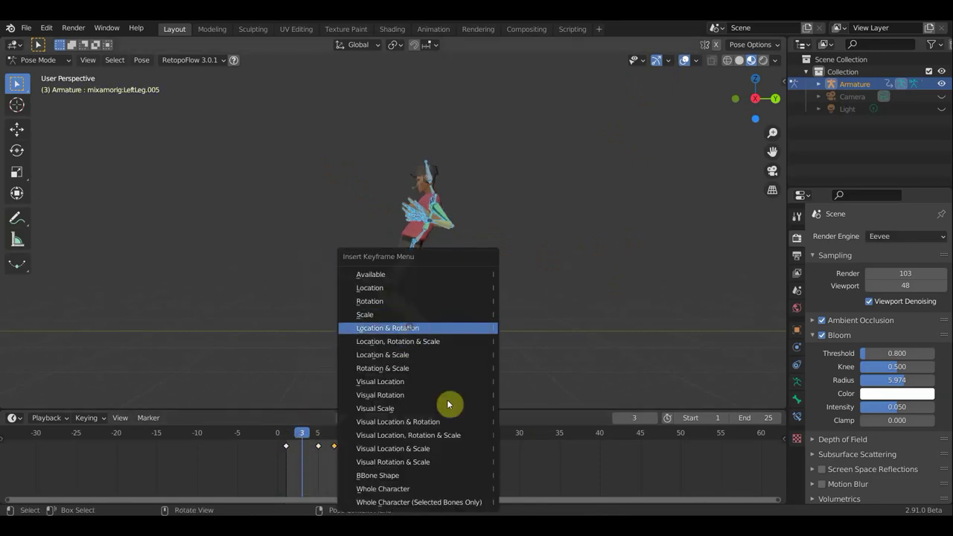
pyautogui.press('Return')
pyautogui.click(374, 443)
pyautogui.press('i')
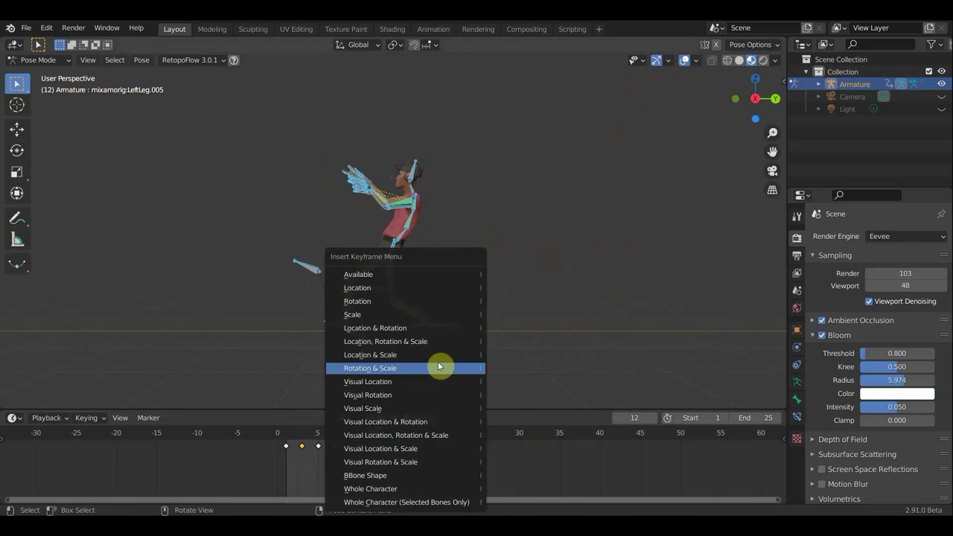
pyautogui.click(395, 329)
# - Insert Location & Rotation keyframes at frames 15 and 18
pyautogui.click(400, 440)
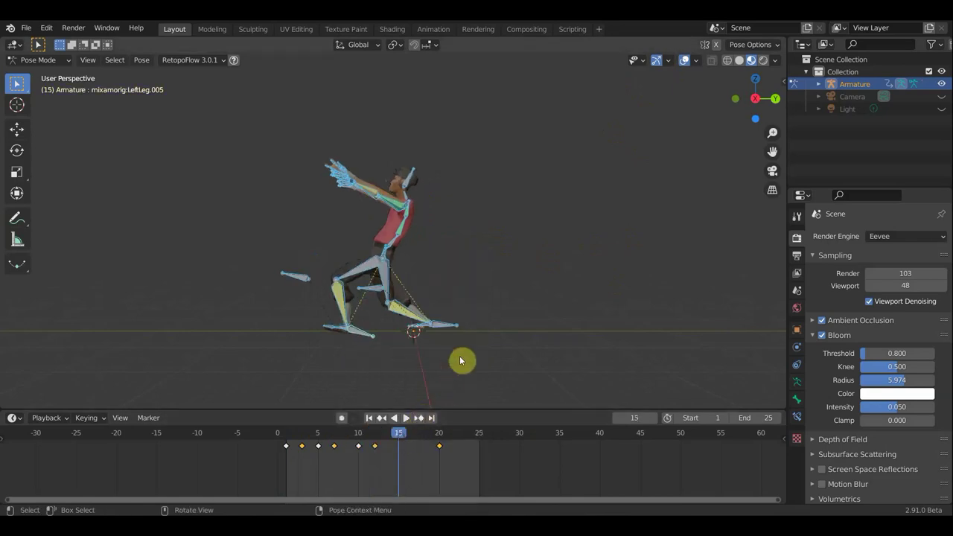
pyautogui.press('i')
pyautogui.click(458, 330)
pyautogui.click(422, 438)
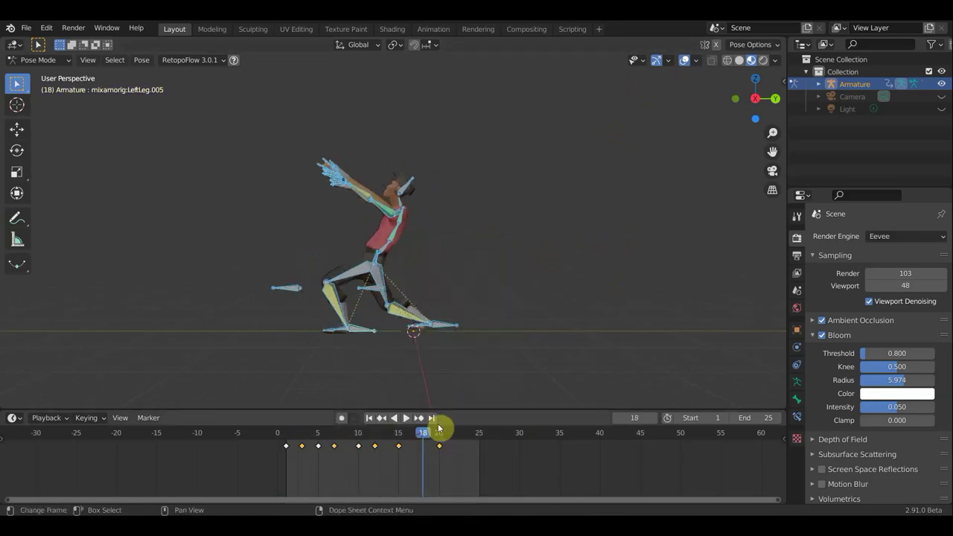
pyautogui.press('i')
pyautogui.click(489, 330)
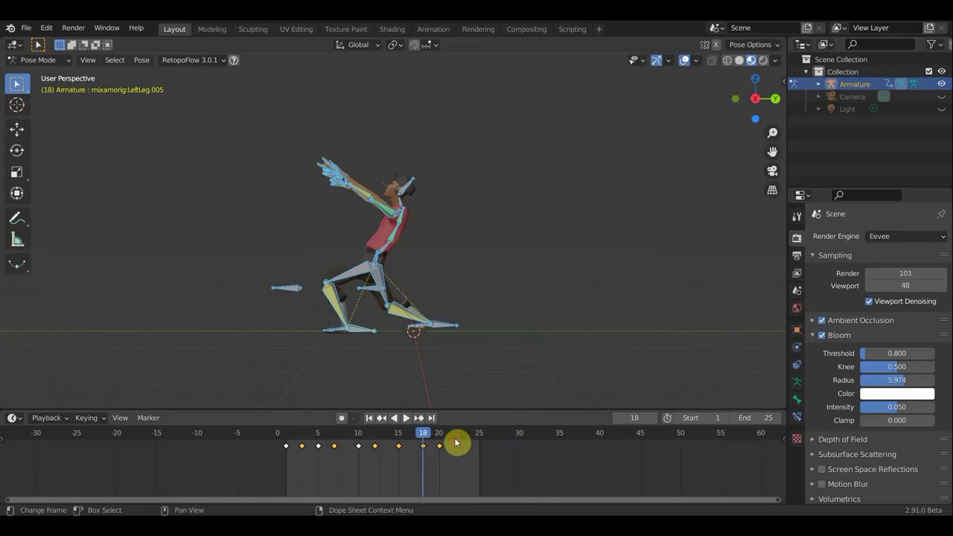
# - Insert Location & Rotation keyframes at frames 22 and 25
pyautogui.click(457, 440)
pyautogui.press('i')
pyautogui.click(485, 421)
pyautogui.press('i')
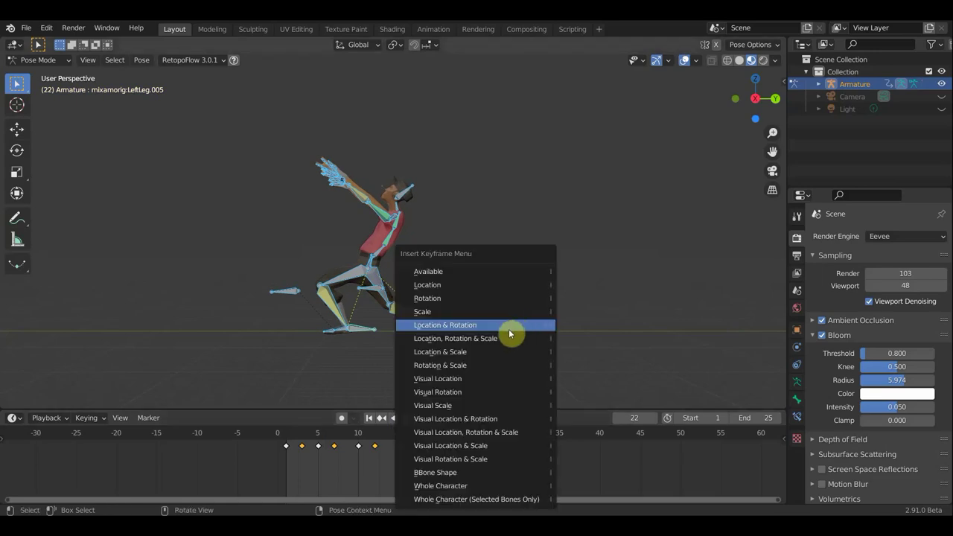
pyautogui.click(494, 332)
pyautogui.click(478, 443)
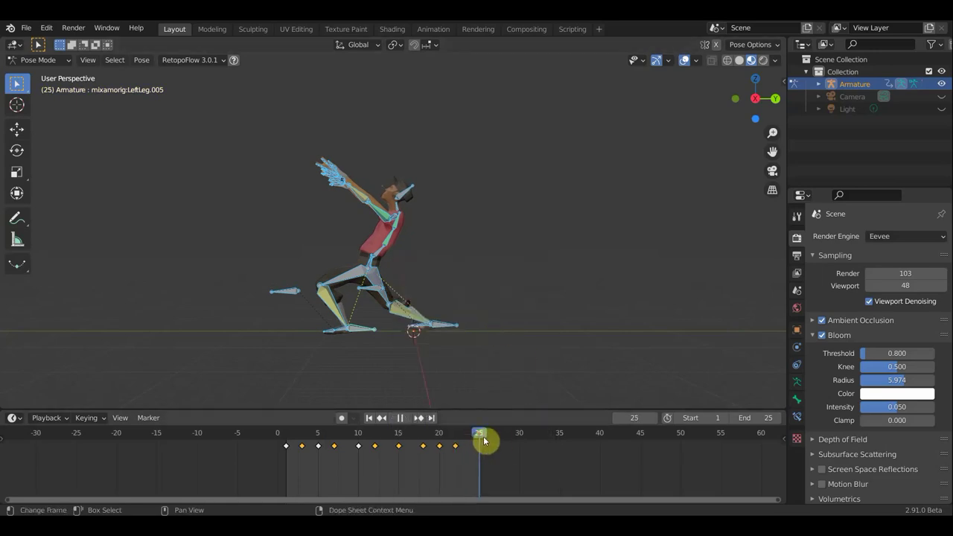
pyautogui.press('i')
pyautogui.click(492, 328)
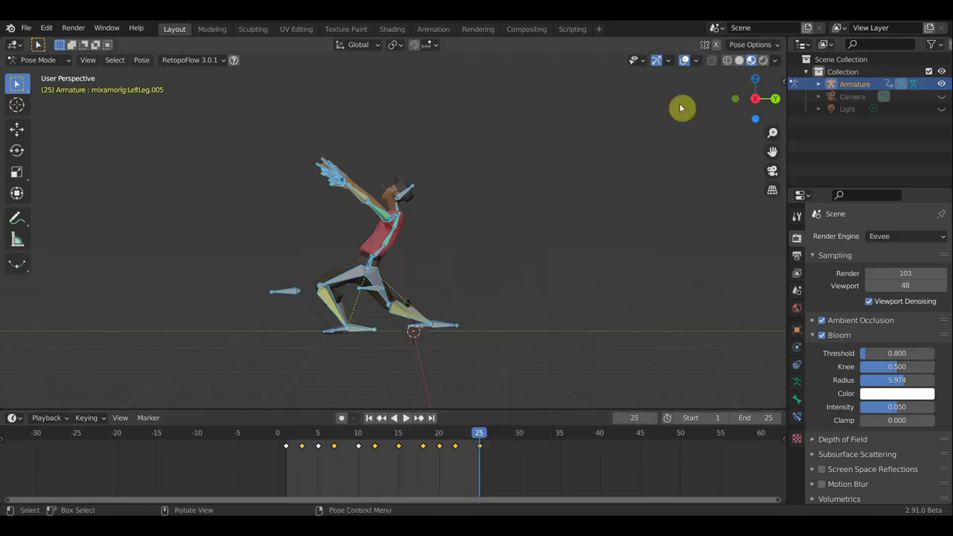
# - Hide the bone and floor overlays and play the 25-frame dance loop
pyautogui.click(684, 61)
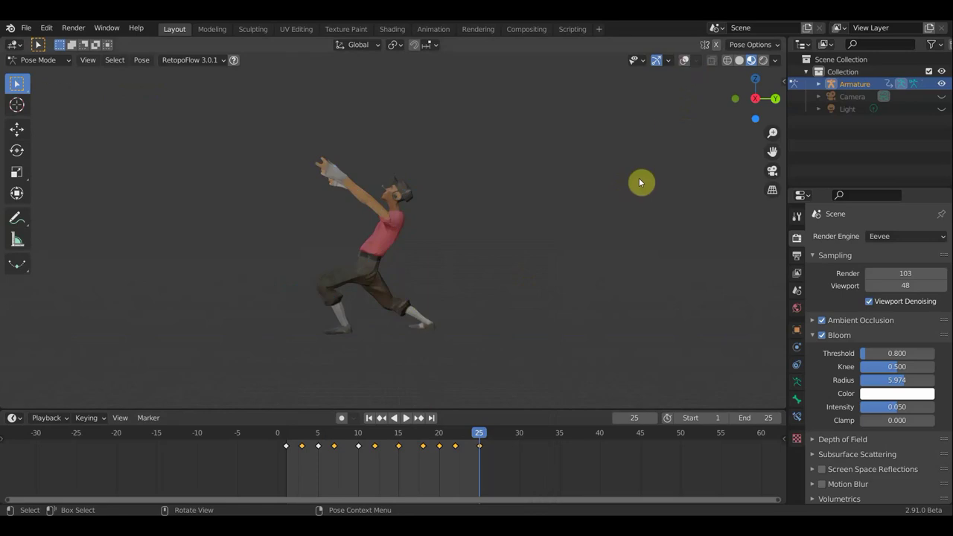
pyautogui.press('space')
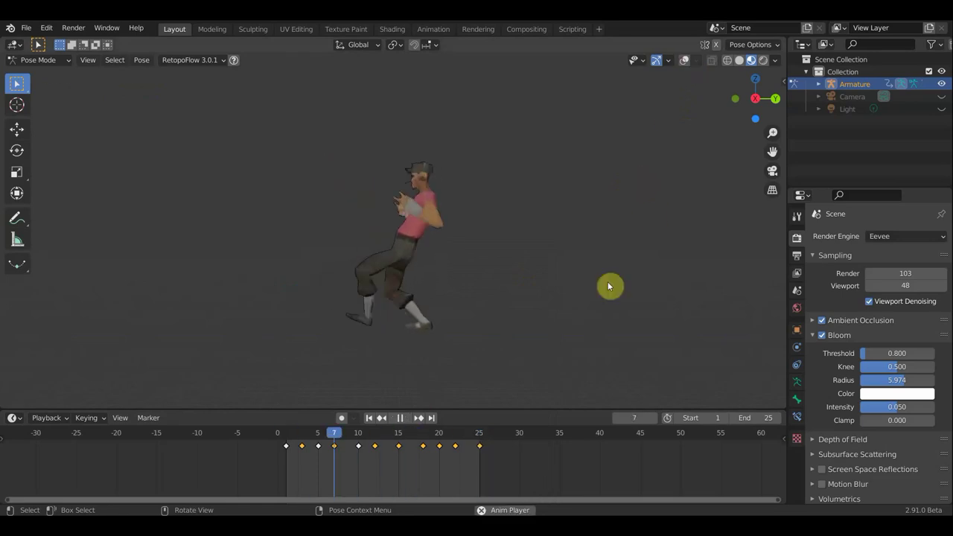
pyautogui.moveTo(608, 286)
pyautogui.mouseDown(button='middle')
pyautogui.moveTo(694, 339)
pyautogui.moveTo(528, 311)
pyautogui.mouseUp(button='middle')
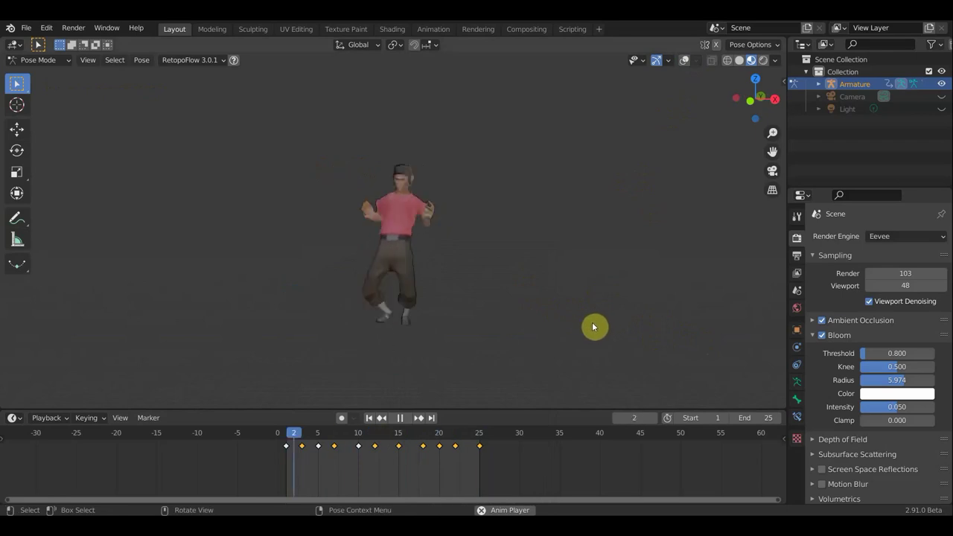
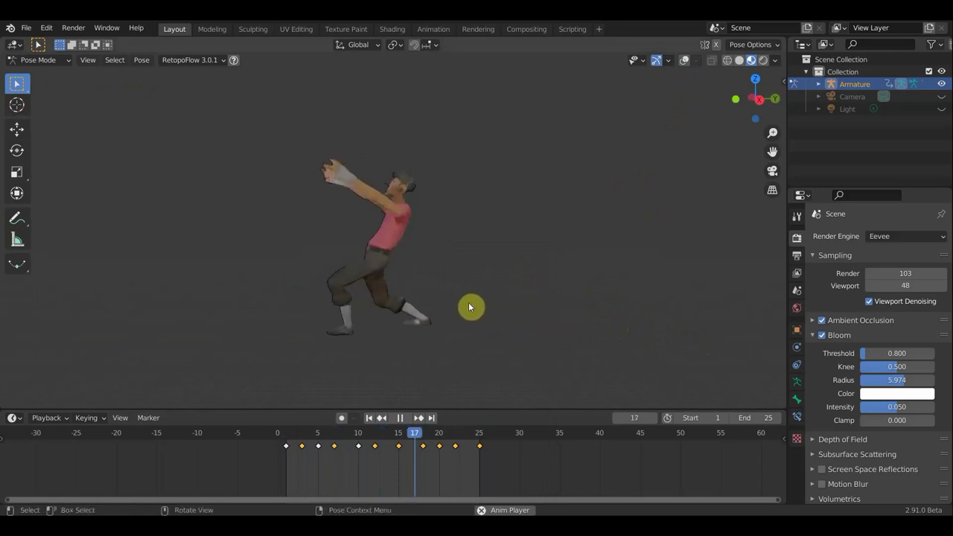
# - Stop playback at frame 22, orbit to a side view and show the armature bones
pyautogui.moveTo(468, 307)
pyautogui.mouseDown(button='middle')
pyautogui.moveTo(278, 317)
pyautogui.moveTo(341, 298)
pyautogui.mouseUp(button='middle')
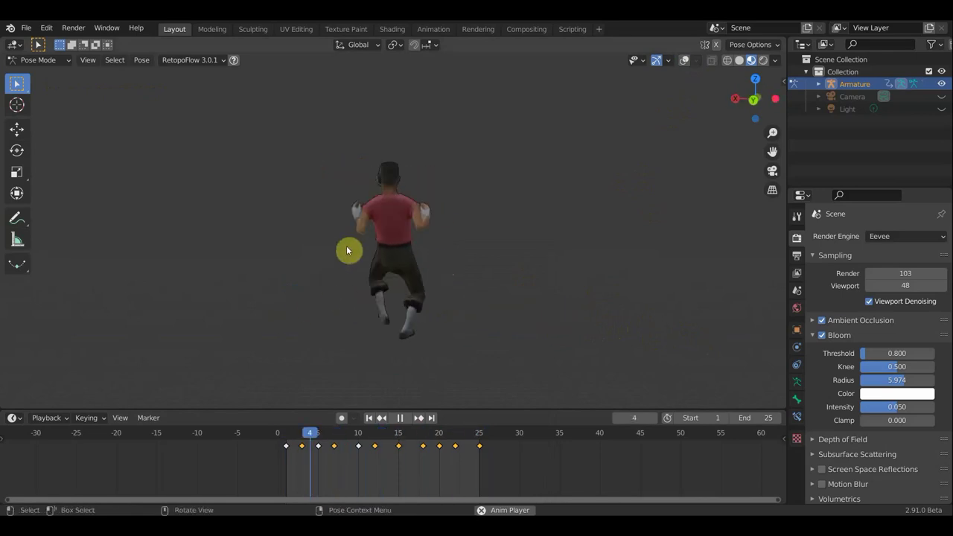
pyautogui.click(403, 419)
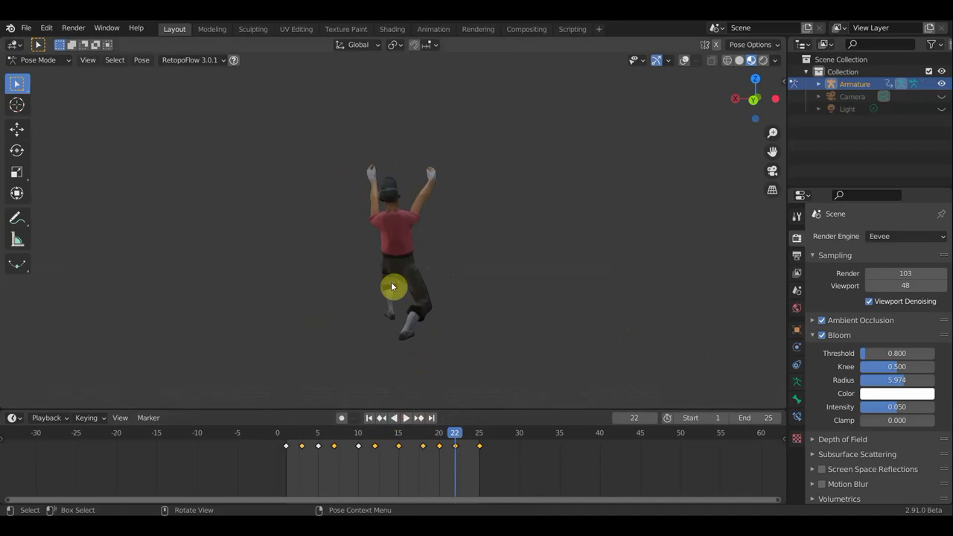
pyautogui.moveTo(394, 283)
pyautogui.mouseDown(button='middle')
pyautogui.moveTo(488, 389)
pyautogui.moveTo(470, 365)
pyautogui.mouseUp(button='middle')
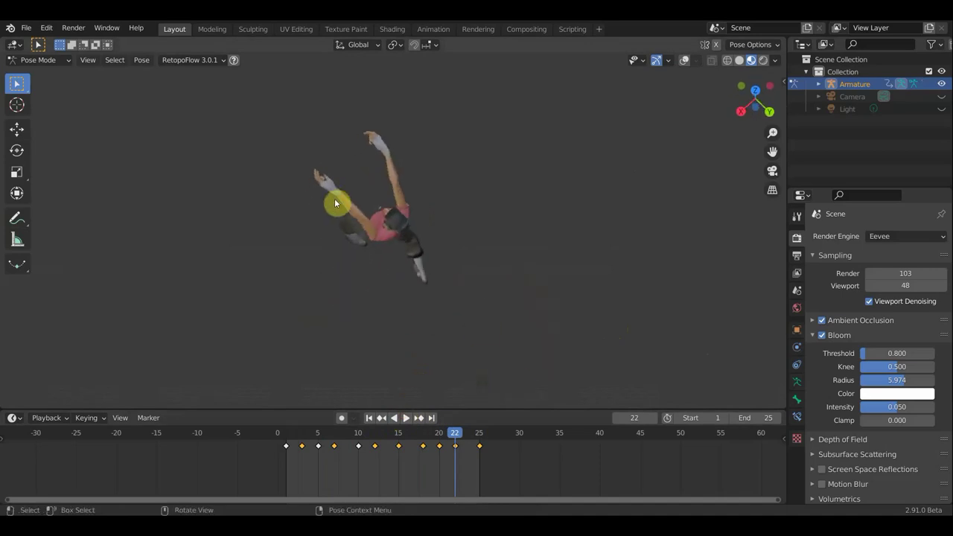
pyautogui.moveTo(460, 277); pyautogui.dragTo(633, 177, button='middle')
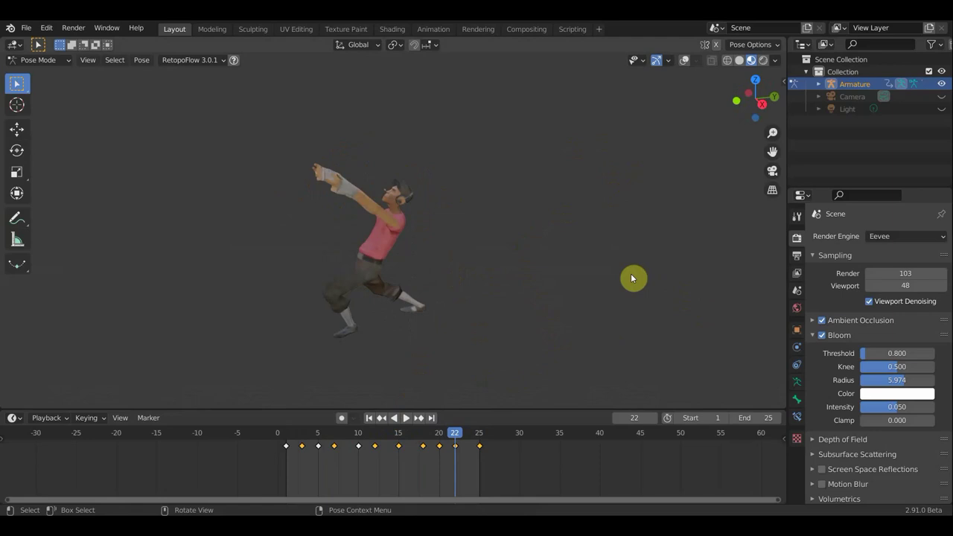
pyautogui.moveTo(633, 277); pyautogui.dragTo(566, 285, button='middle')
pyautogui.click(680, 65)
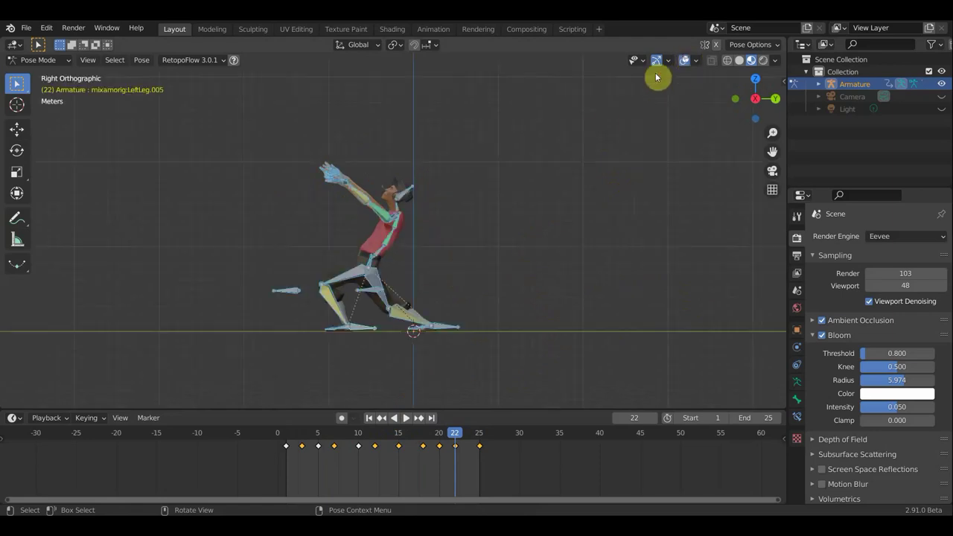
# - Move and rotate the left forearm bone upward
pyautogui.moveTo(345, 184); pyautogui.dragTo(361, 202)
pyautogui.press('r')
pyautogui.click(378, 283)
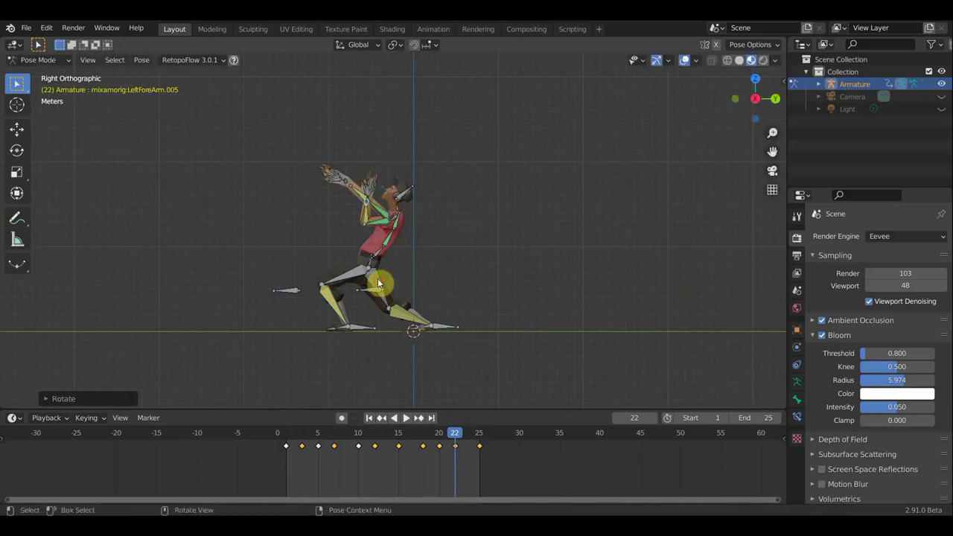
pyautogui.moveTo(345, 184)
pyautogui.mouseDown(button='middle')
pyautogui.moveTo(437, 192)
pyautogui.moveTo(441, 180)
pyautogui.mouseUp(button='middle')
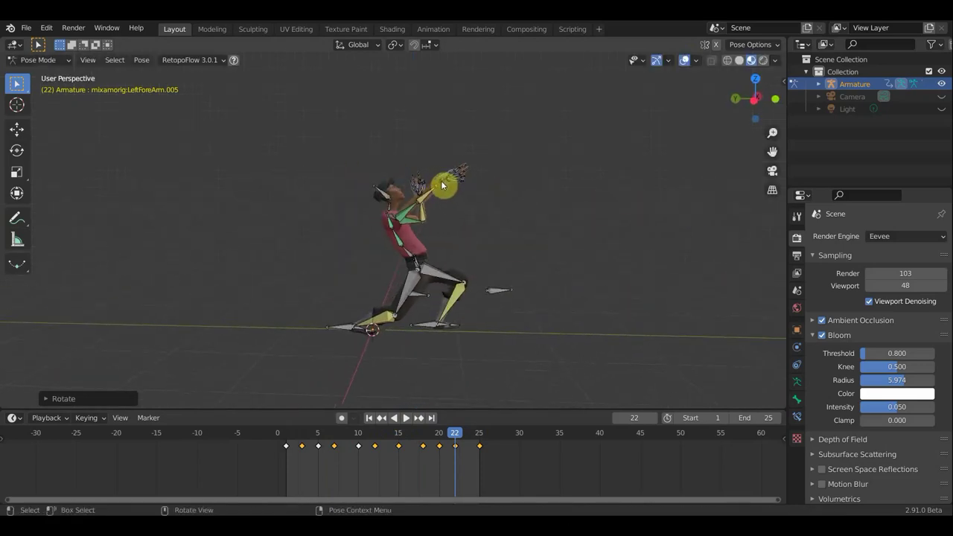
# - Move and rotate the left hand bone up above the head
pyautogui.click(441, 179)
pyautogui.press('g')
pyautogui.click(512, 208)
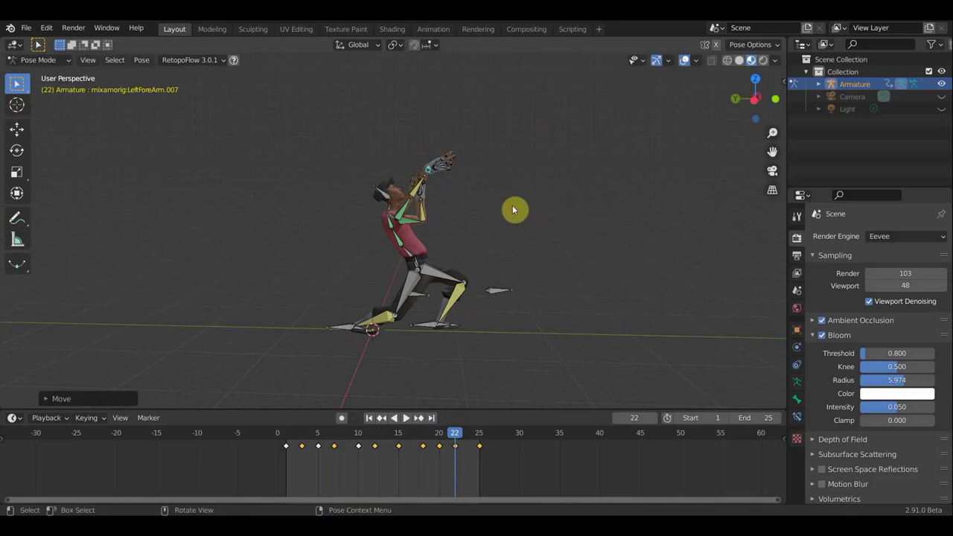
pyautogui.press('r')
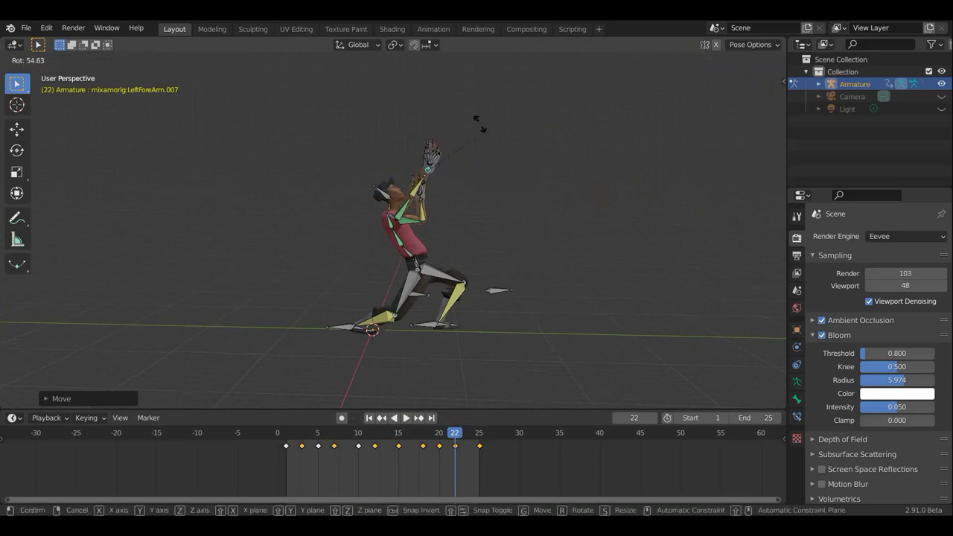
pyautogui.click(514, 127)
# - Rotate and reposition the left forearm again, then hide the bones to view the reaching pose
pyautogui.moveTo(451, 213)
pyautogui.mouseDown(button='middle')
pyautogui.moveTo(216, 212)
pyautogui.moveTo(222, 206)
pyautogui.mouseUp(button='middle')
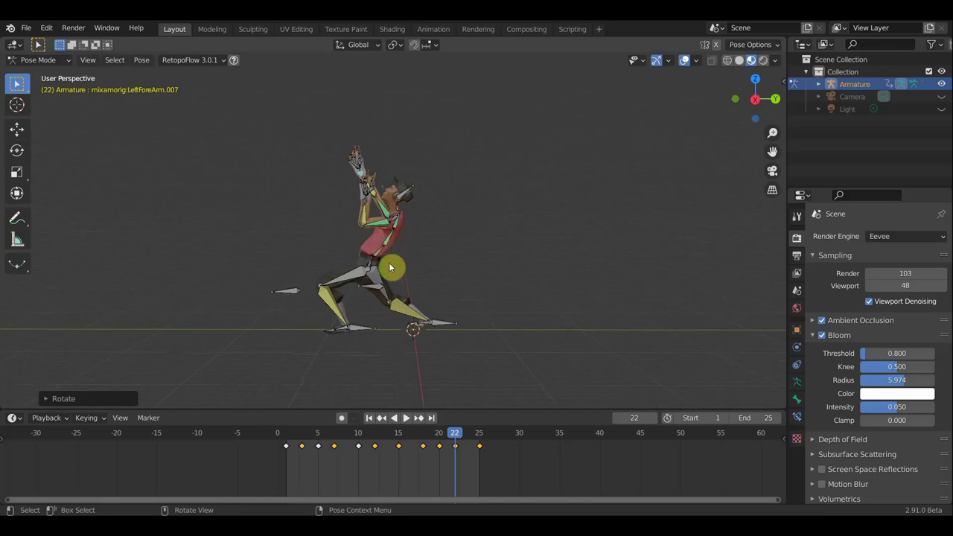
pyautogui.moveTo(410, 251)
pyautogui.mouseDown(button='middle')
pyautogui.moveTo(316, 395)
pyautogui.moveTo(384, 213)
pyautogui.mouseUp(button='middle')
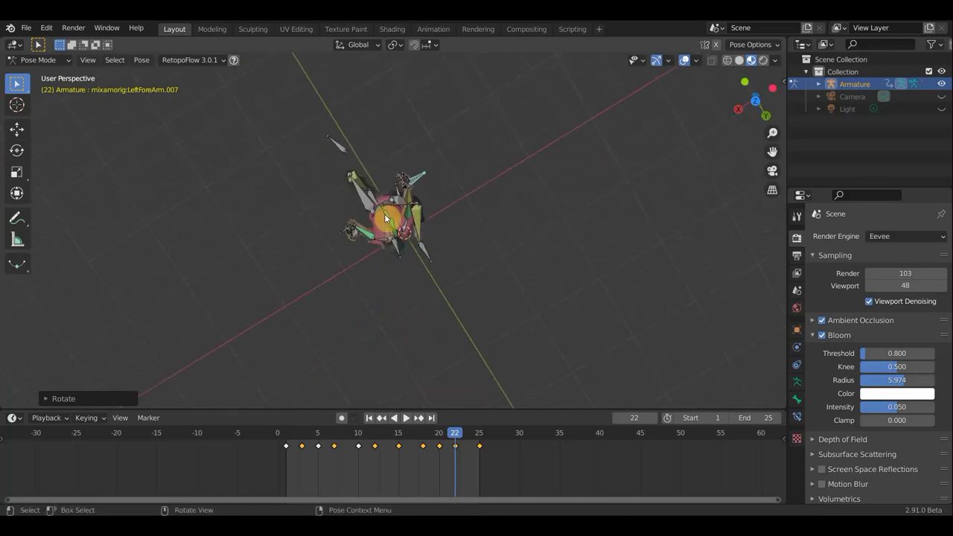
pyautogui.click(406, 216)
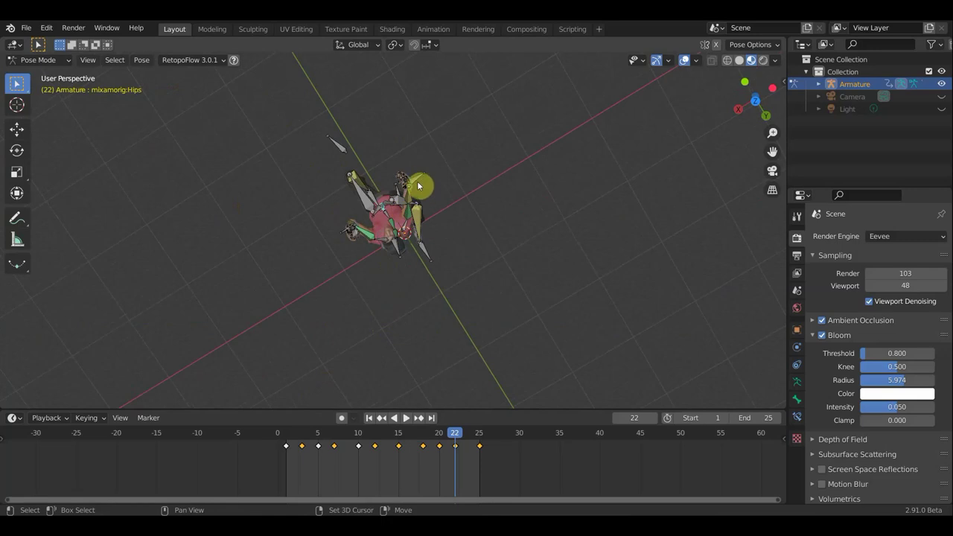
pyautogui.click(349, 232)
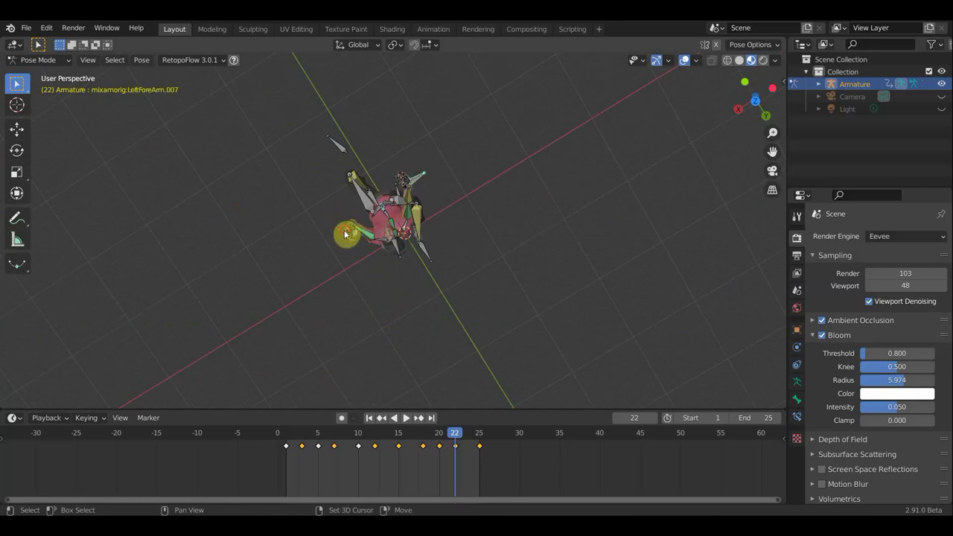
pyautogui.press('r')
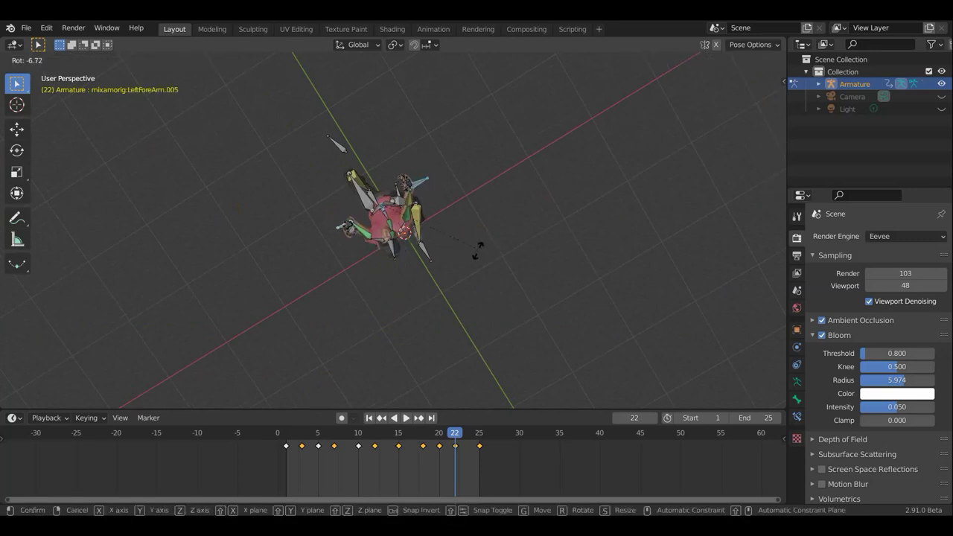
pyautogui.click(442, 273)
pyautogui.moveTo(443, 273)
pyautogui.mouseDown(button='middle')
pyautogui.moveTo(422, 181)
pyautogui.moveTo(472, 191)
pyautogui.moveTo(319, 230)
pyautogui.moveTo(278, 209)
pyautogui.moveTo(504, 236)
pyautogui.moveTo(571, 228)
pyautogui.moveTo(523, 239)
pyautogui.moveTo(485, 283)
pyautogui.moveTo(605, 286)
pyautogui.moveTo(568, 298)
pyautogui.moveTo(586, 288)
pyautogui.mouseUp(button='middle')
pyautogui.press('g')
pyautogui.click(507, 282)
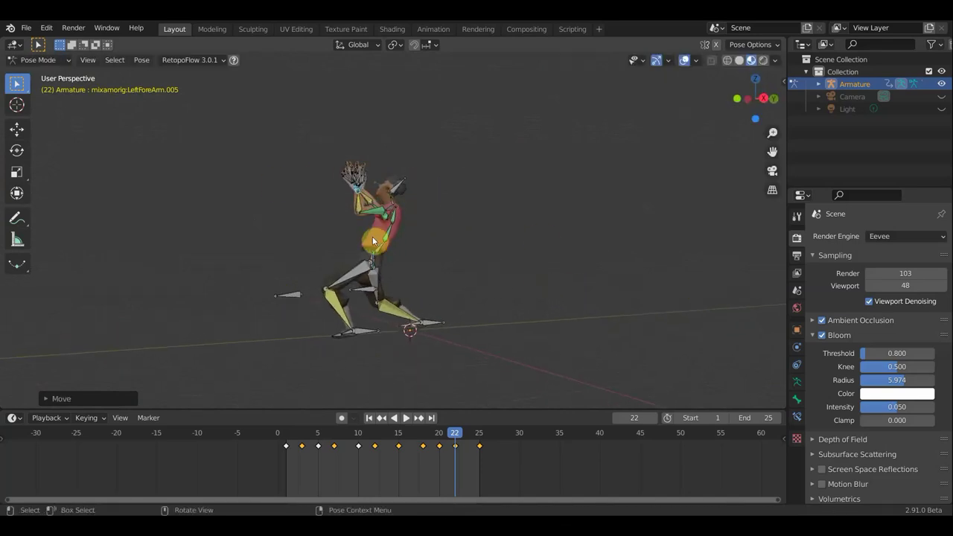
pyautogui.click(686, 60)
pyautogui.moveTo(534, 177)
pyautogui.mouseDown(button='middle')
pyautogui.moveTo(436, 186)
pyautogui.moveTo(454, 187)
pyautogui.mouseUp(button='middle')
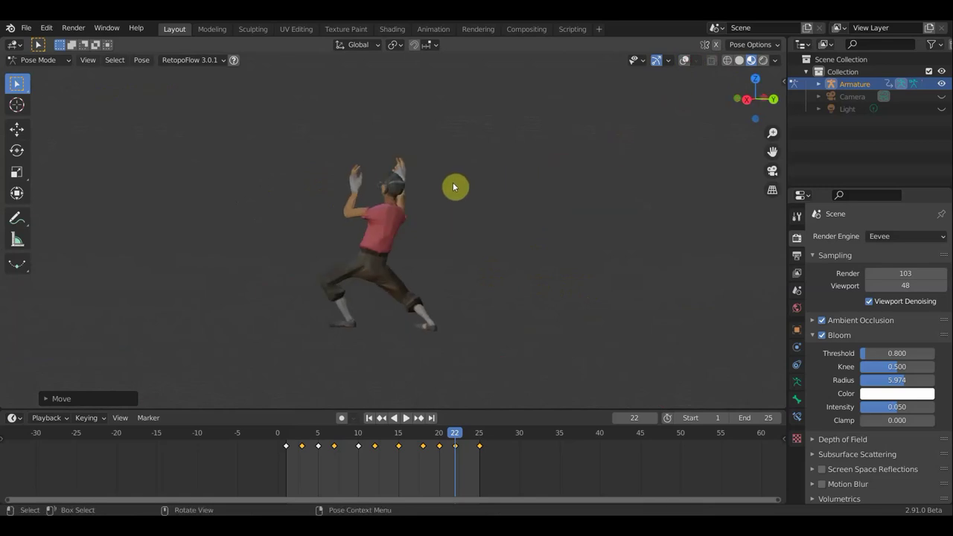
# - Key location and rotation for the pose and delete the frame 25 keyframe
pyautogui.press('i')
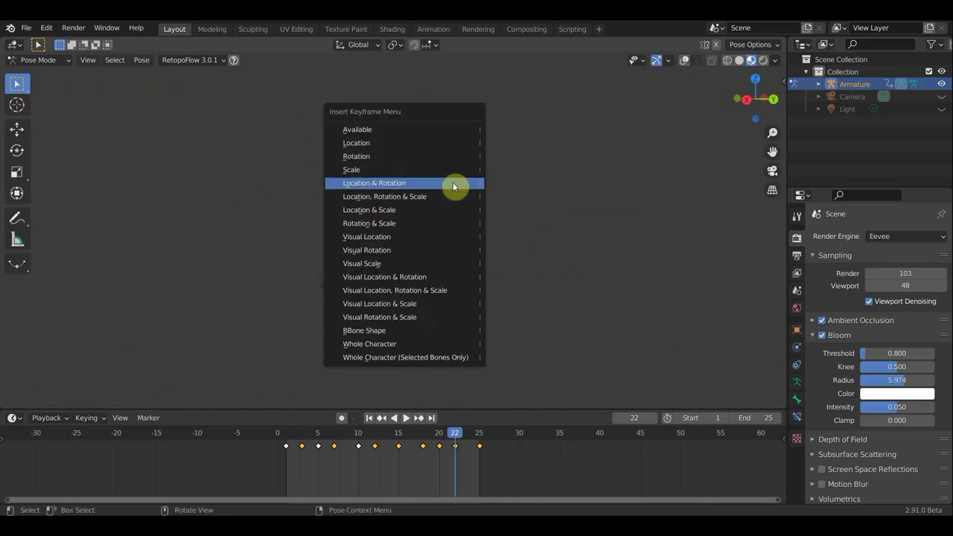
pyautogui.click(453, 184)
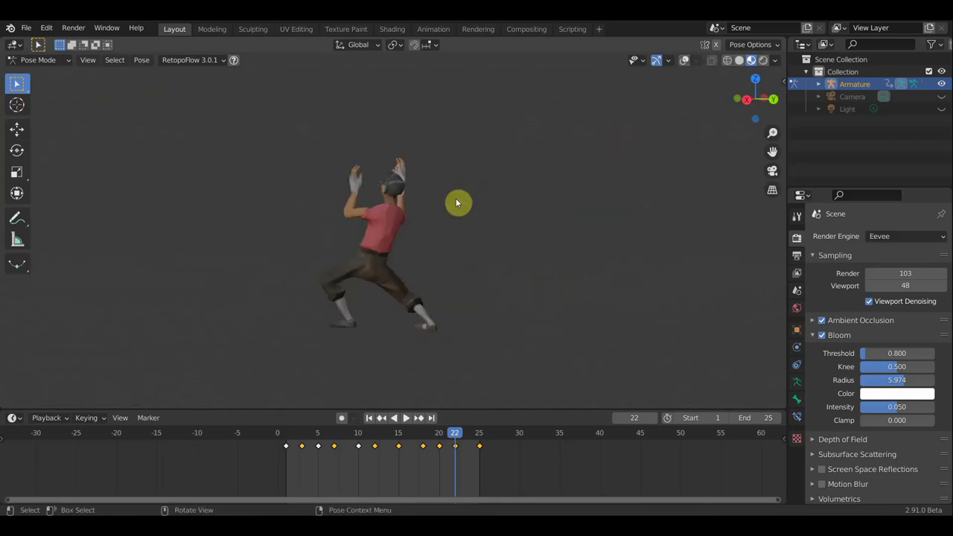
pyautogui.rightClick(465, 473)
pyautogui.click(464, 473)
# - Box-select the in-between keyframes after frame 10 and delete them
pyautogui.press('b')
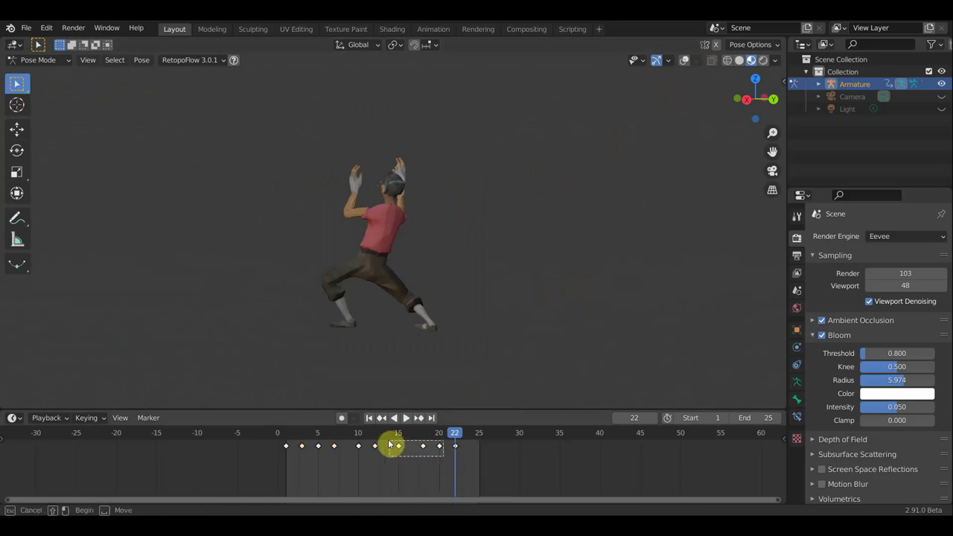
pyautogui.moveTo(394, 445); pyautogui.dragTo(444, 450)
pyautogui.click(398, 440)
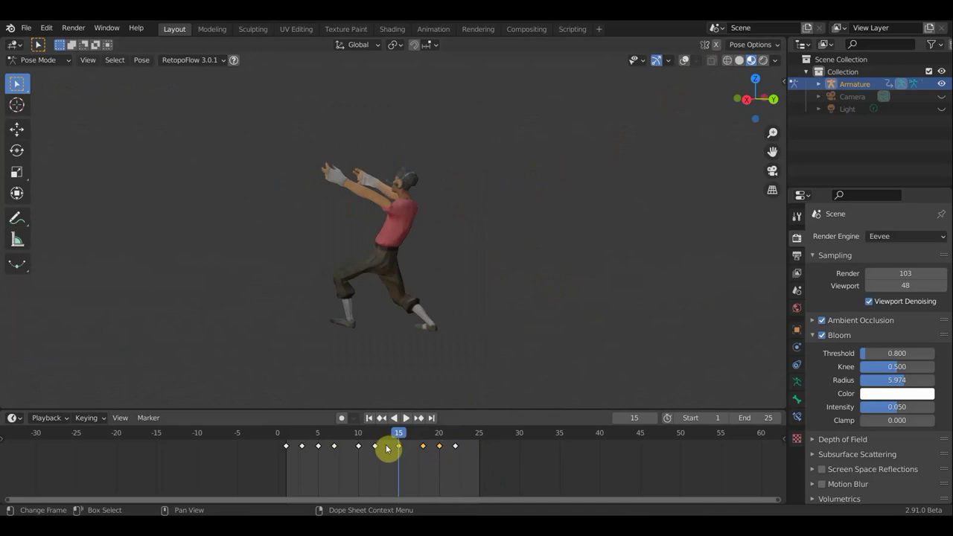
pyautogui.click(361, 442)
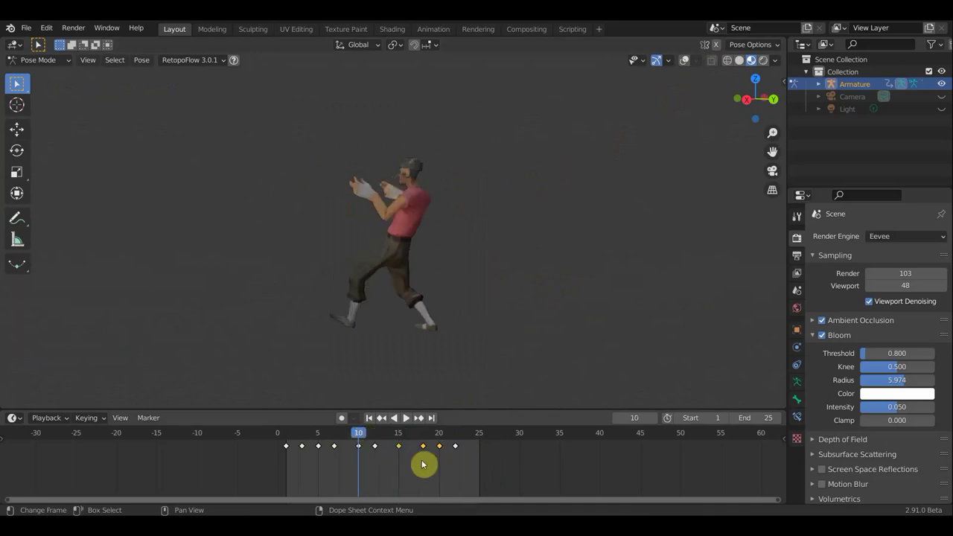
pyautogui.press('b')
pyautogui.moveTo(426, 453); pyautogui.dragTo(372, 447)
pyautogui.press('x')
pyautogui.click(384, 464)
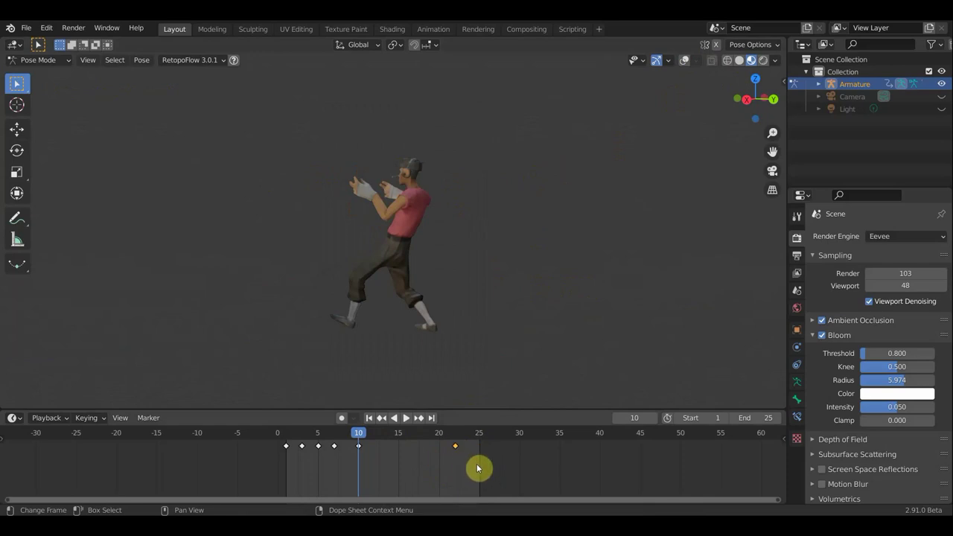
# - Compare the poses at frames 10, 20 and 22 with the in-between keys restored
pyautogui.click(456, 439)
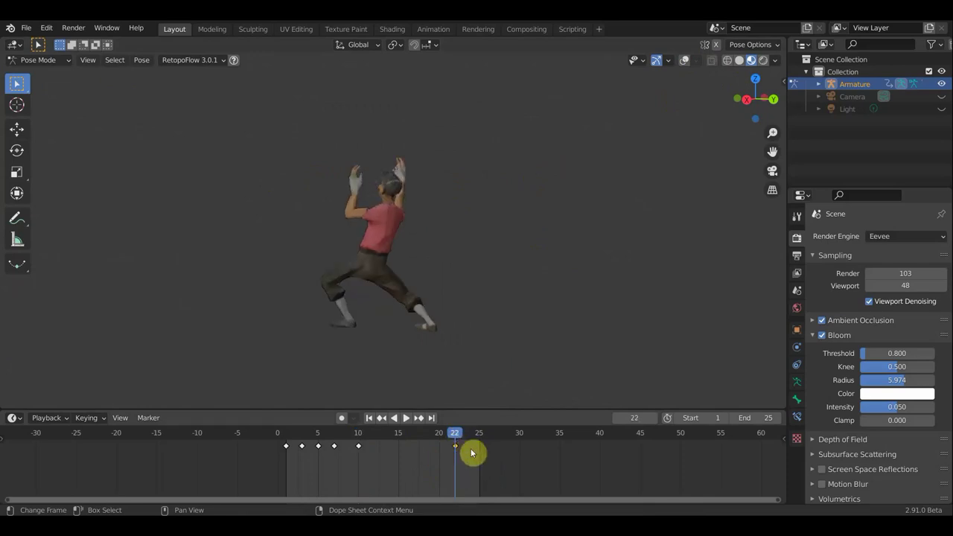
pyautogui.moveTo(514, 398); pyautogui.dragTo(581, 397, button='middle')
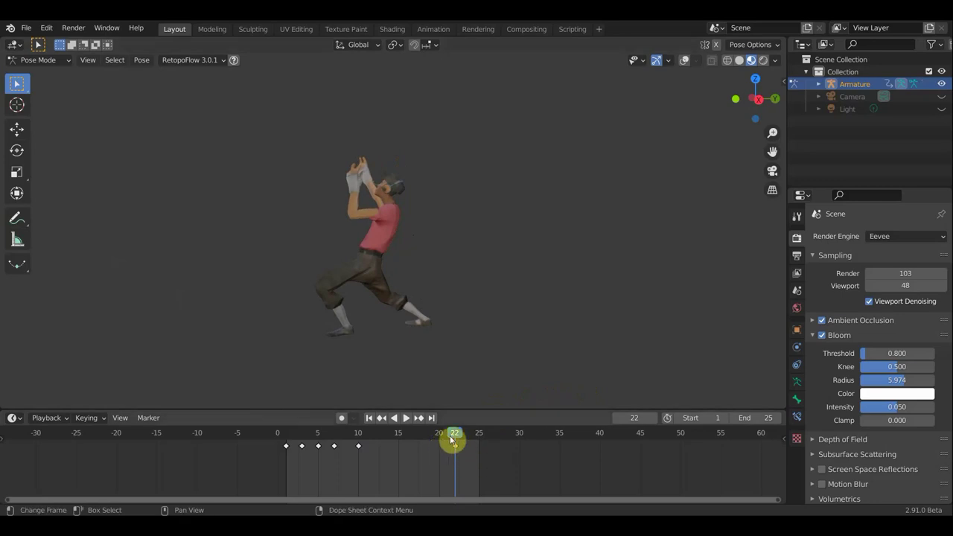
pyautogui.press('Down')
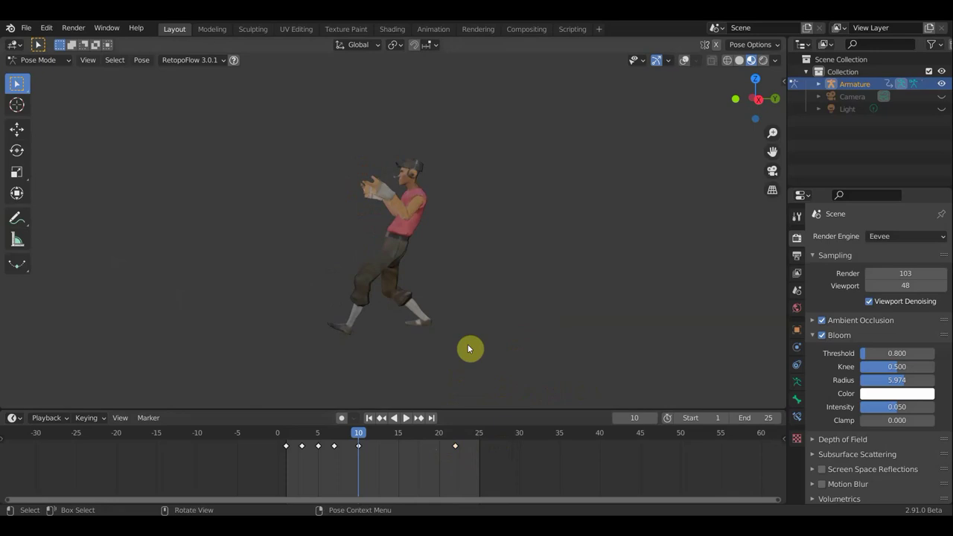
pyautogui.press('space')
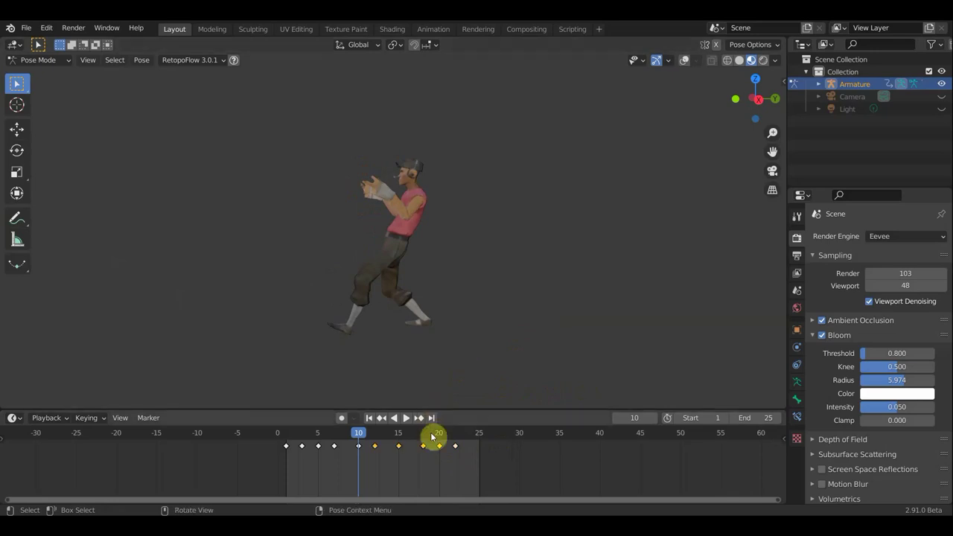
pyautogui.click(438, 441)
pyautogui.press('space')
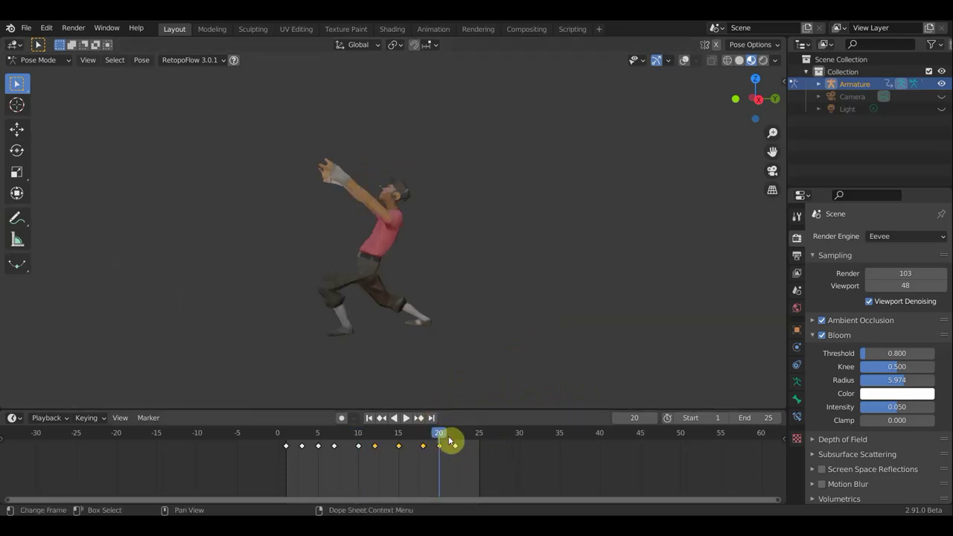
pyautogui.moveTo(449, 441); pyautogui.dragTo(457, 441)
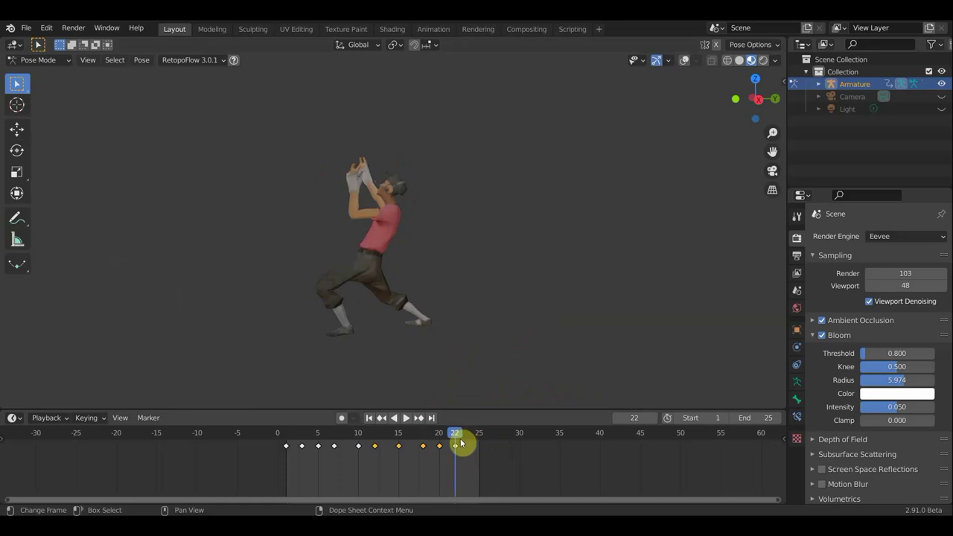
pyautogui.click(439, 441)
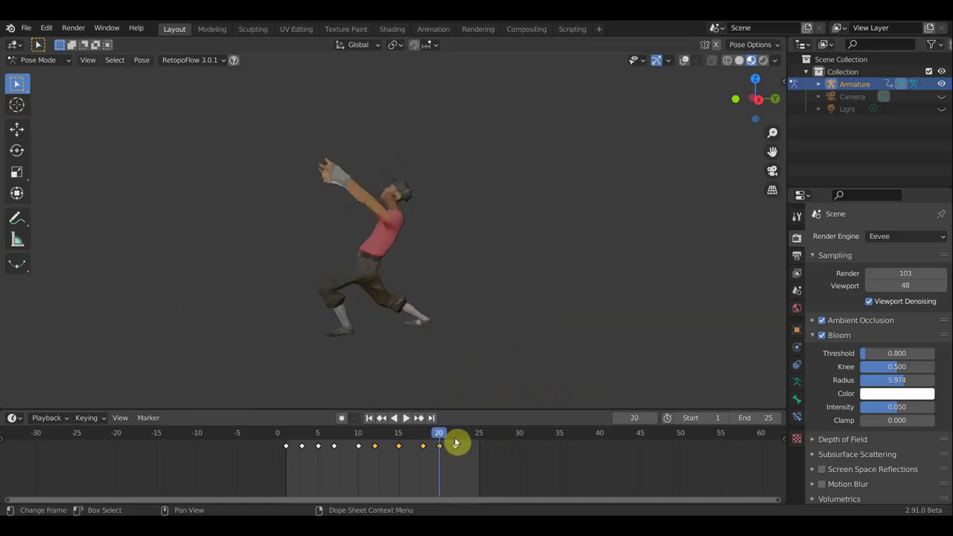
pyautogui.moveTo(456, 443); pyautogui.dragTo(459, 441)
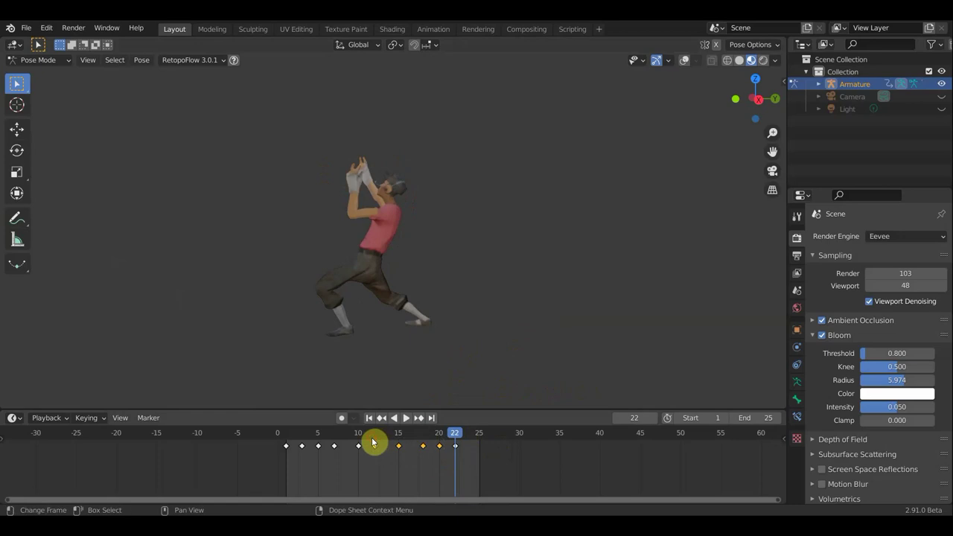
# - Delete the in-between keys again, move the reaching-pose key to frame 15 and replay
pyautogui.press('x')
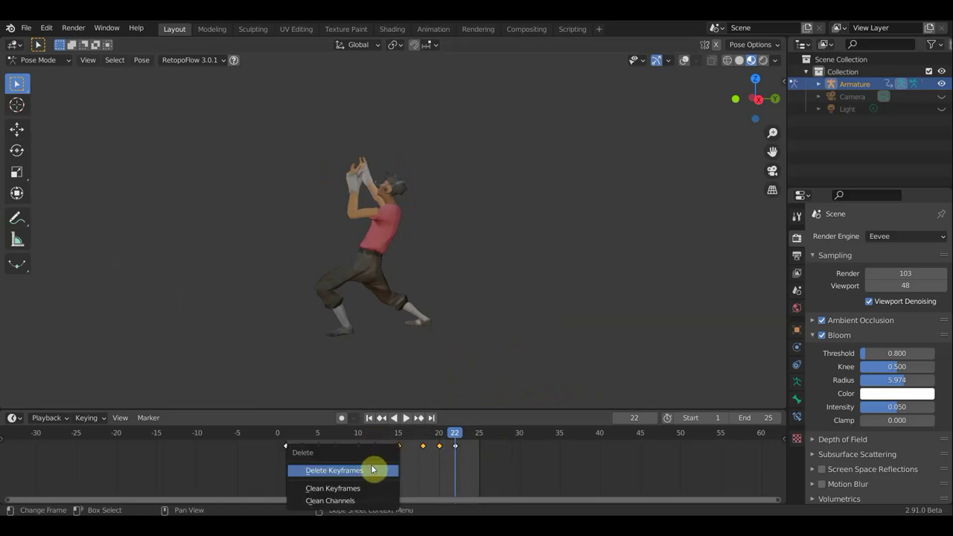
pyautogui.click(380, 470)
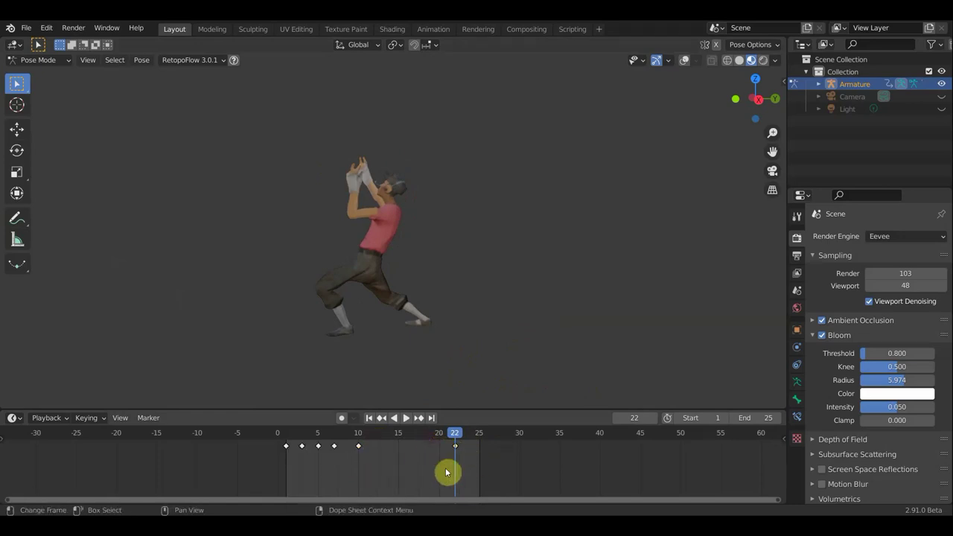
pyautogui.press('g')
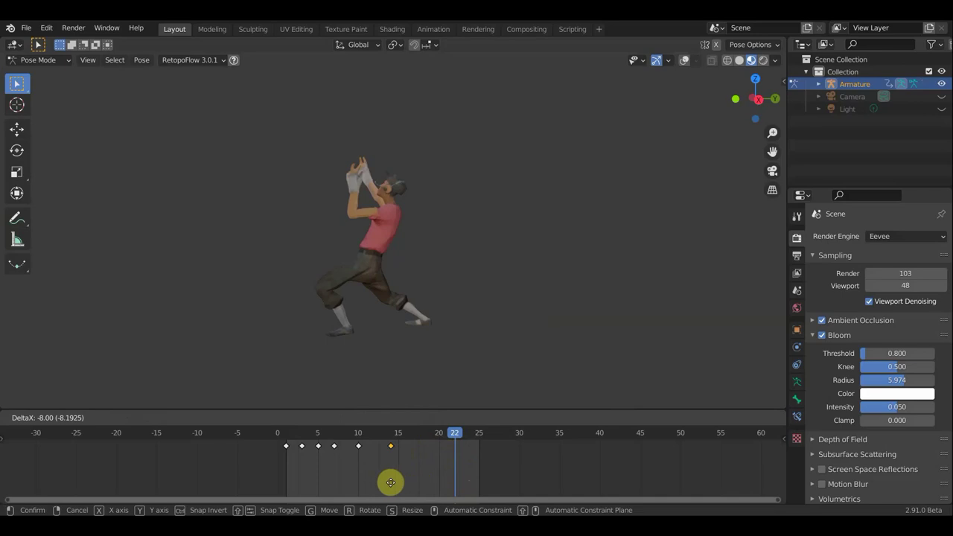
pyautogui.click(401, 485)
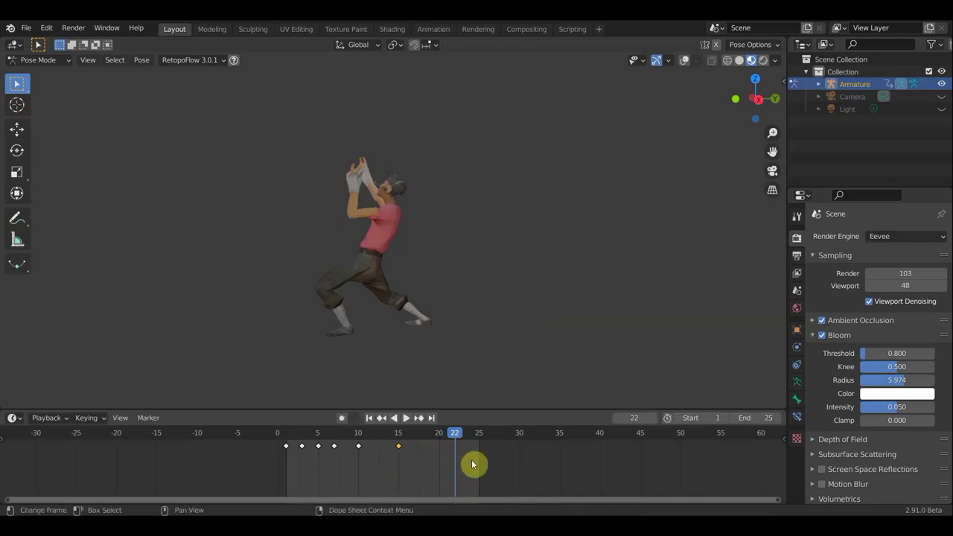
pyautogui.press('space')
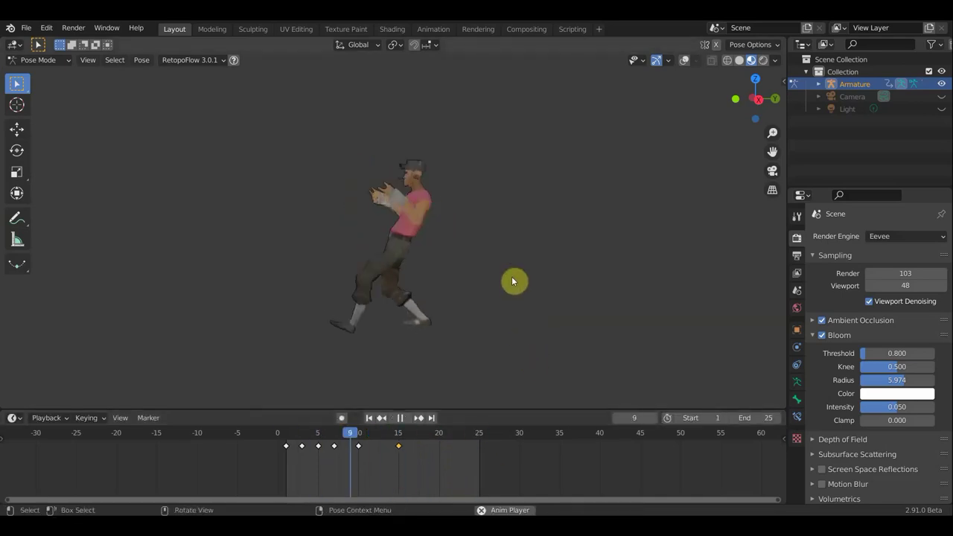
pyautogui.press('space')
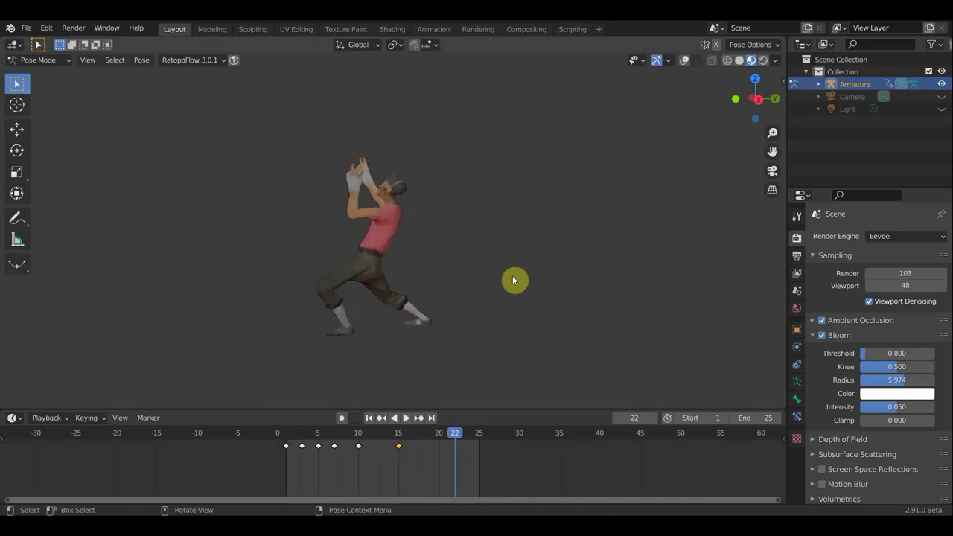
pyautogui.moveTo(513, 280)
pyautogui.mouseDown(button='middle')
pyautogui.moveTo(311, 247)
pyautogui.moveTo(445, 219)
pyautogui.moveTo(343, 222)
pyautogui.mouseUp(button='middle')
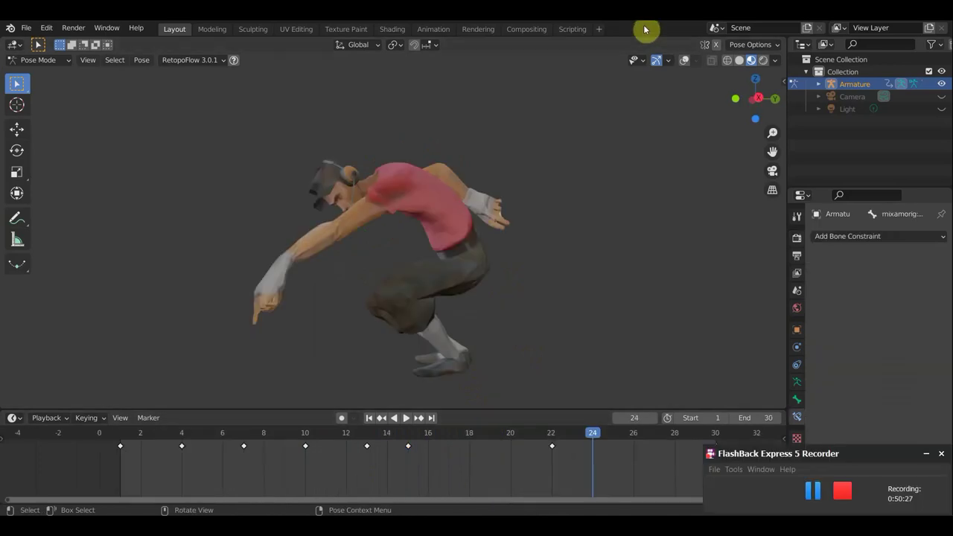
# - Play back the crouching, pointing animation running to frame 30
pyautogui.press('space')
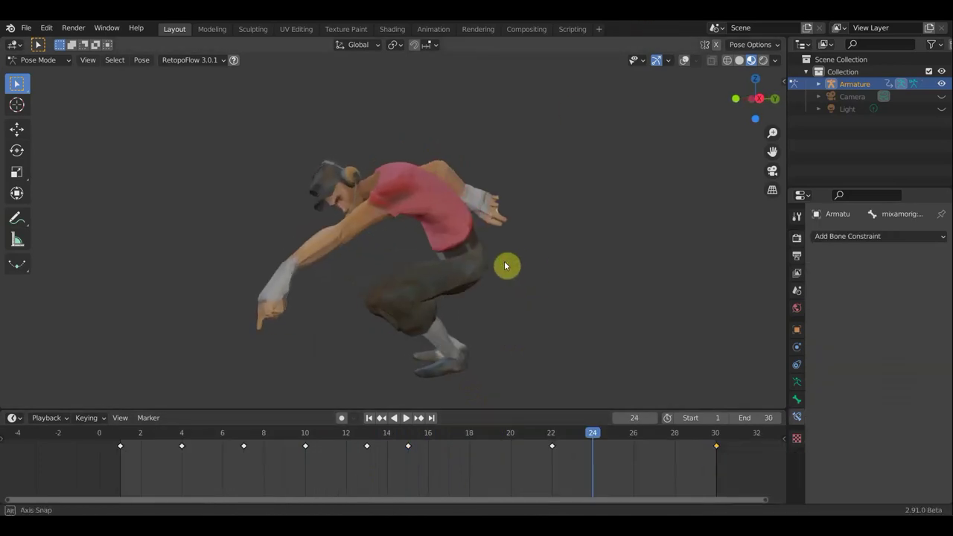